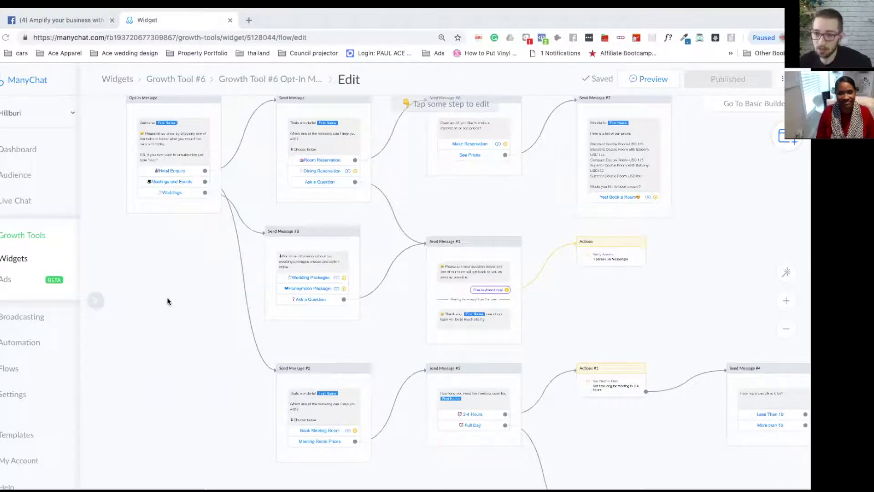
Step: Examine the opt-in message and the hotel enquiry branch, from room reservation to the room prices message
scroll(167, 303, up, 2)
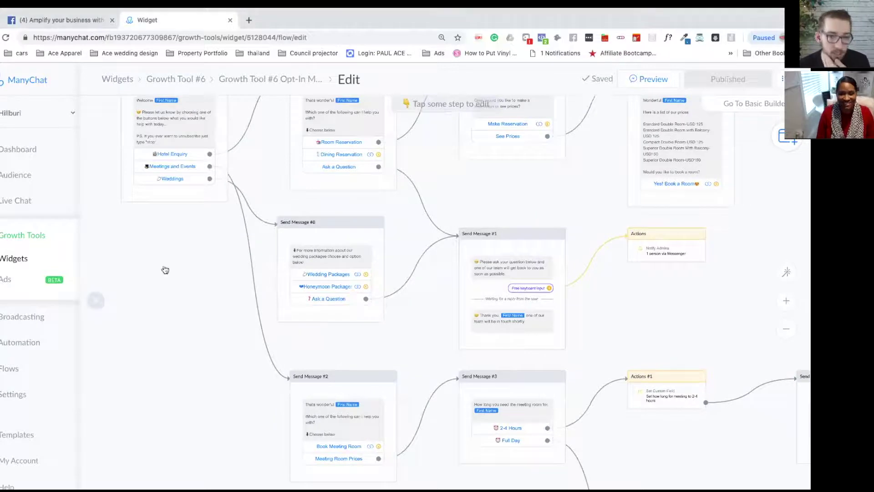
scroll(202, 251, up, 1)
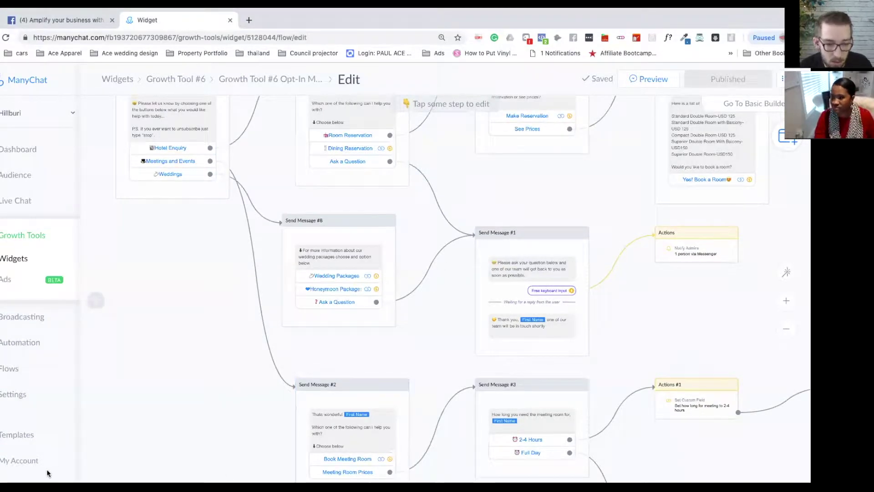
scroll(184, 321, down, 5)
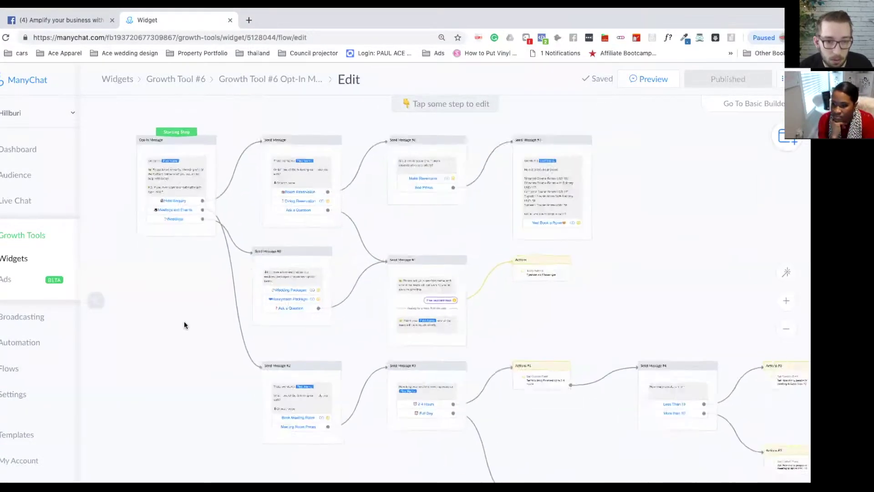
scroll(210, 315, up, 6)
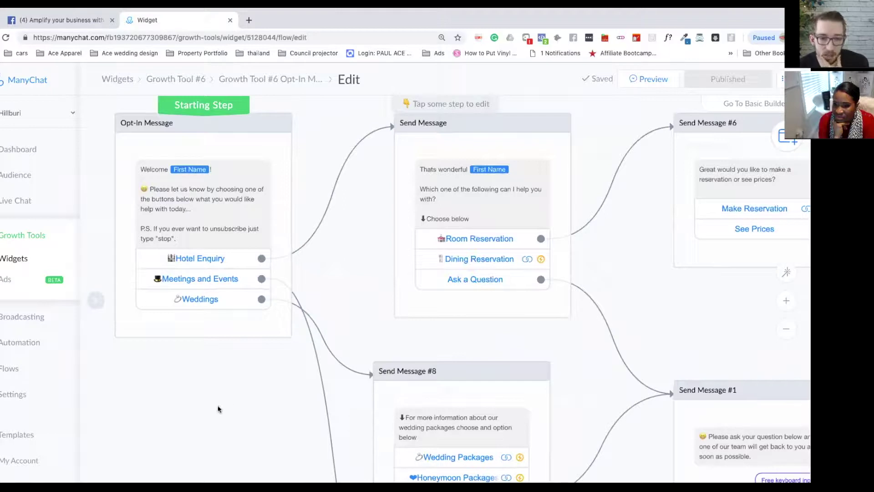
drag(231, 417, 157, 395)
drag(659, 287, 613, 294)
click(374, 201)
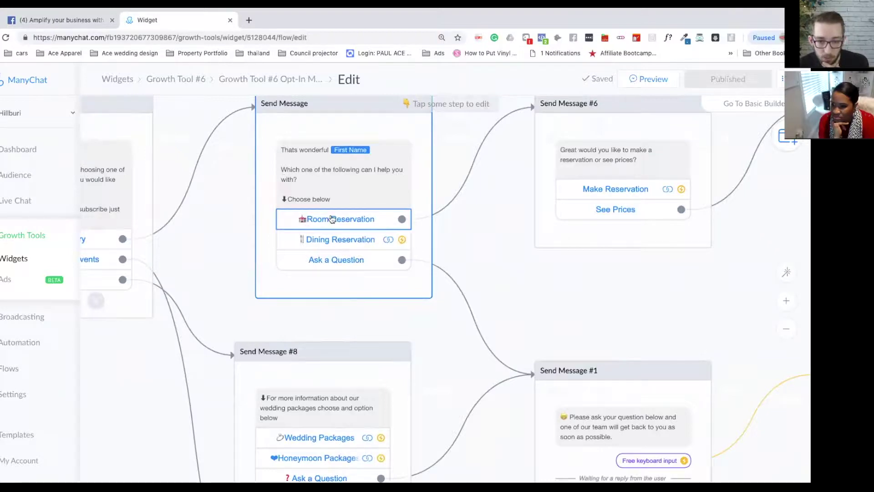
drag(527, 275, 742, 240)
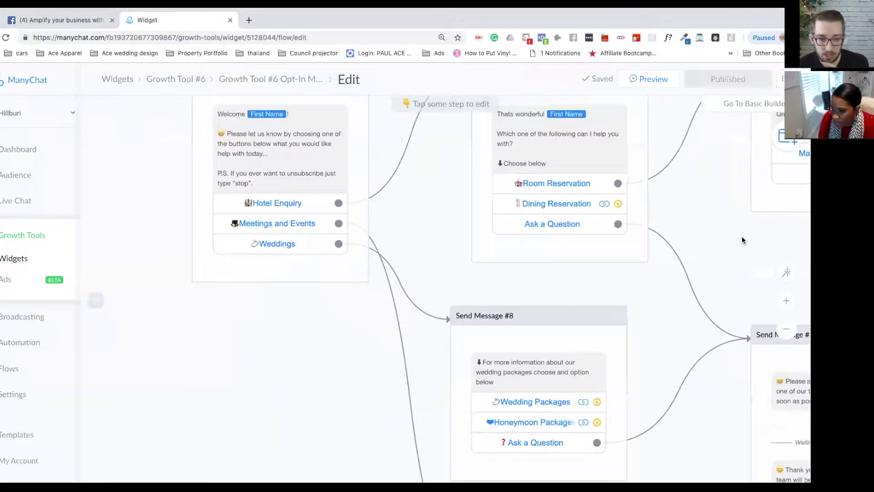
scroll(527, 250, right, 10)
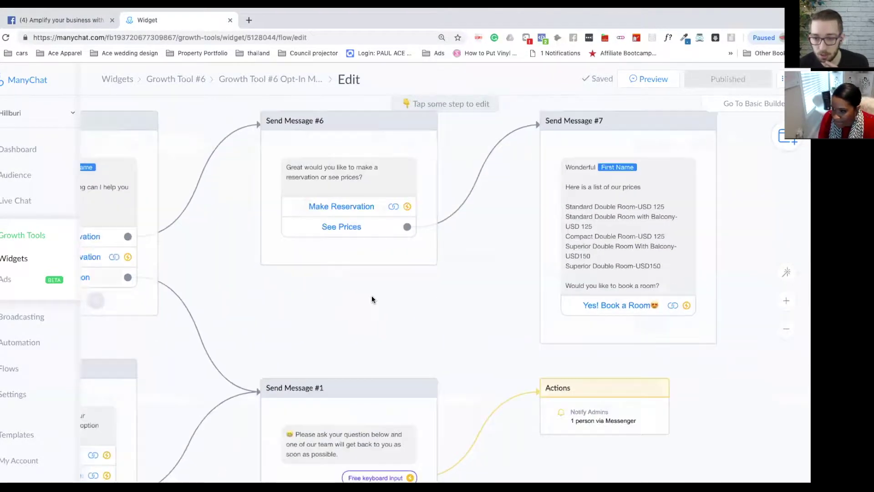
scroll(372, 299, right, 1)
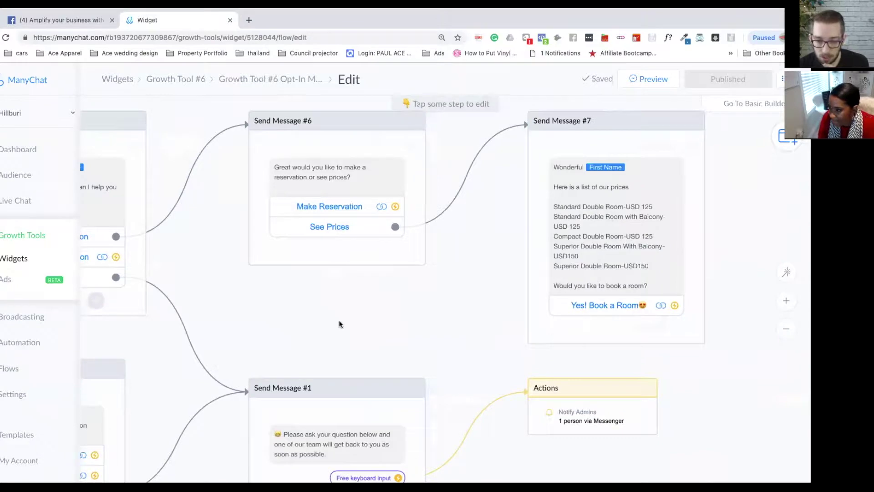
Step: Examine the meeting room branch, from the duration question through the group-size question to the express package message
drag(339, 324, 542, 83)
drag(664, 308, 421, 215)
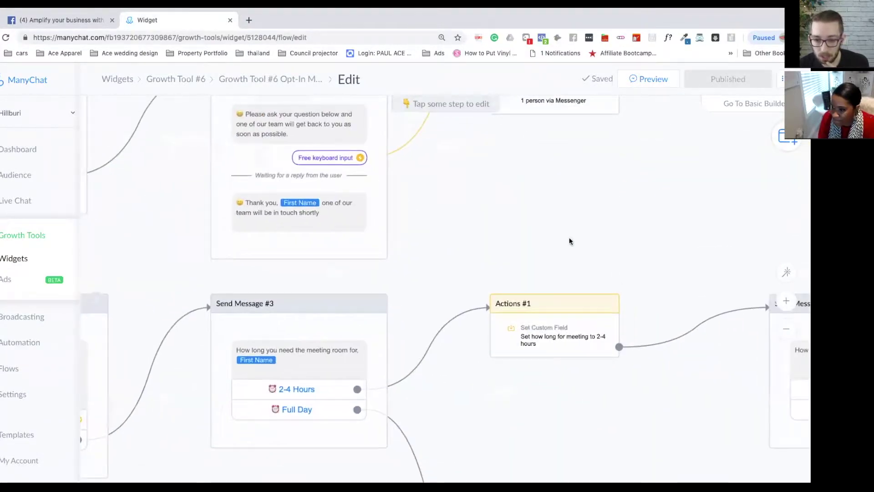
scroll(569, 241, right, 5)
drag(515, 232, 301, 156)
drag(367, 185, 384, 139)
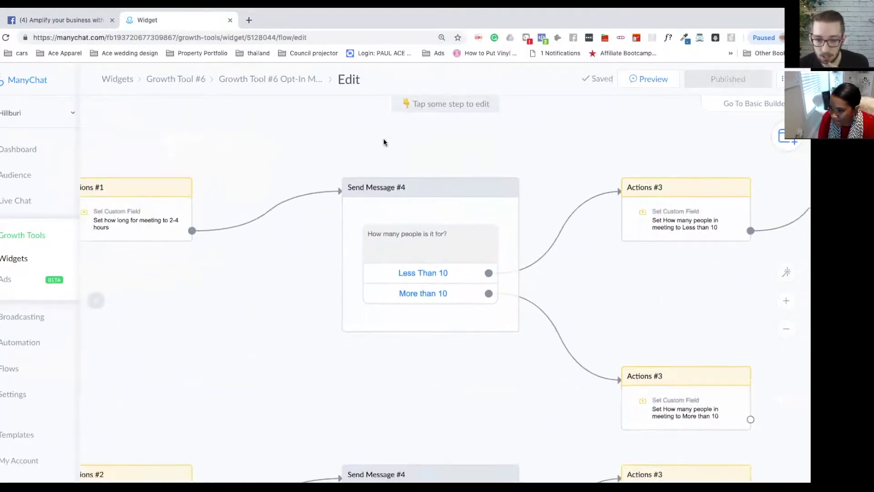
scroll(353, 297, down, 2)
scroll(322, 332, down, 5)
scroll(302, 332, up, 2)
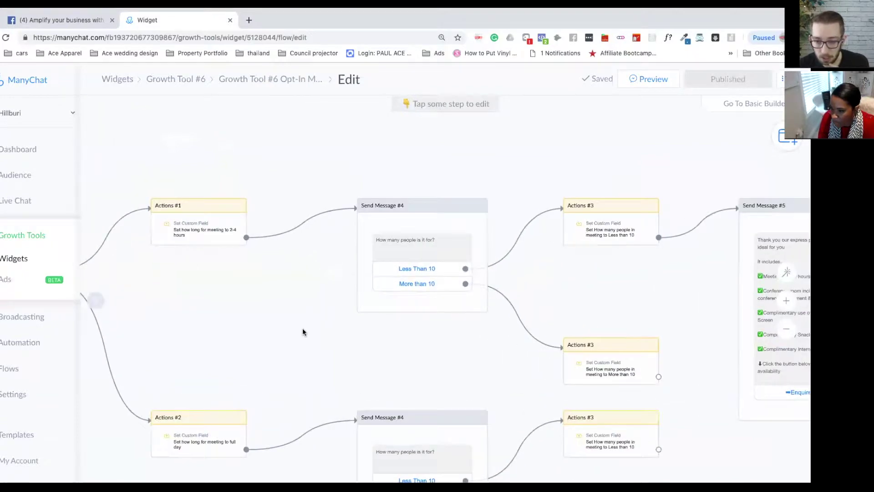
scroll(302, 332, right, 5)
click(562, 223)
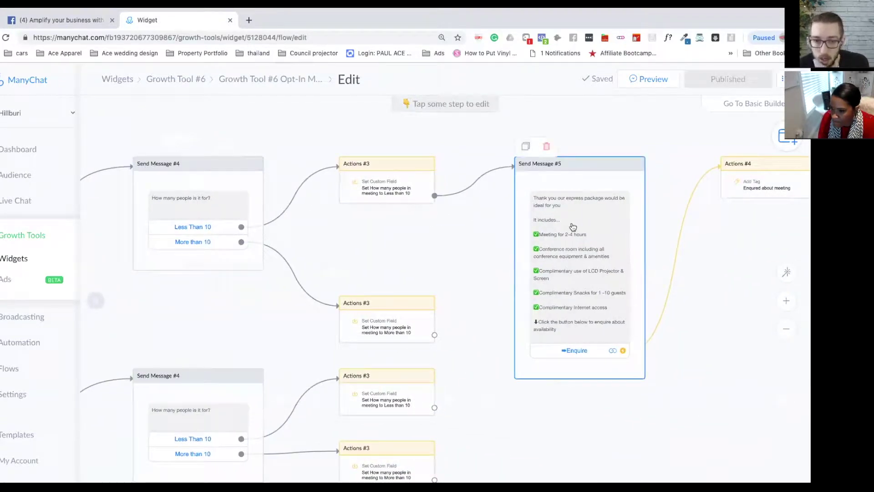
Step: Open the Hillburi hotel website's home page in a new browser tab
click(250, 21)
text(hillburi)
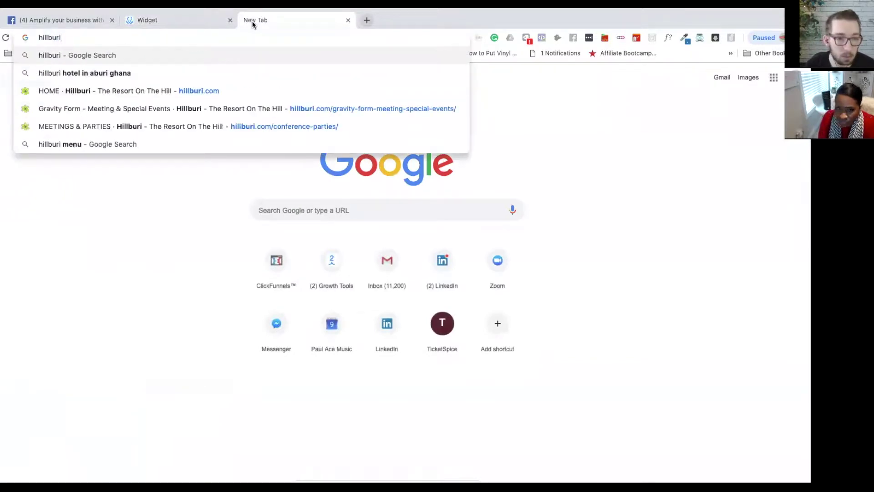
key(Down)
key(Down)
key(Return)
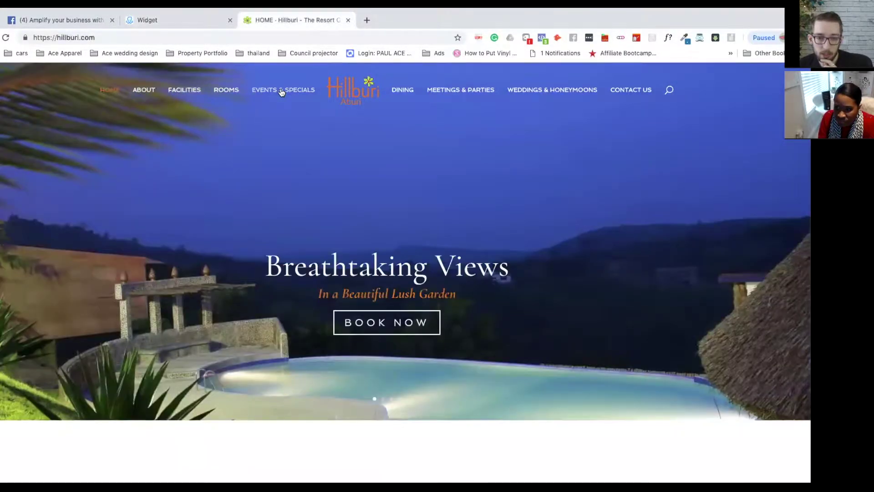
Step: Review the packages offered on the hotel's Events & Specials page
click(281, 93)
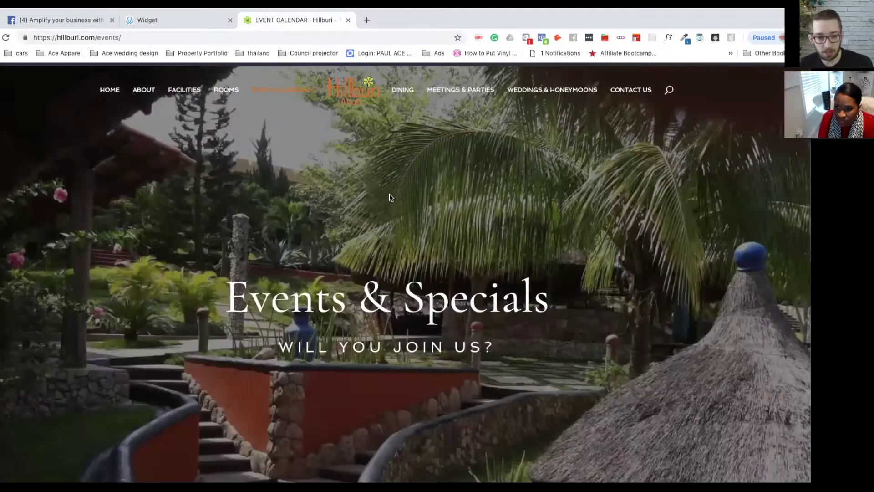
scroll(390, 197, down, 12)
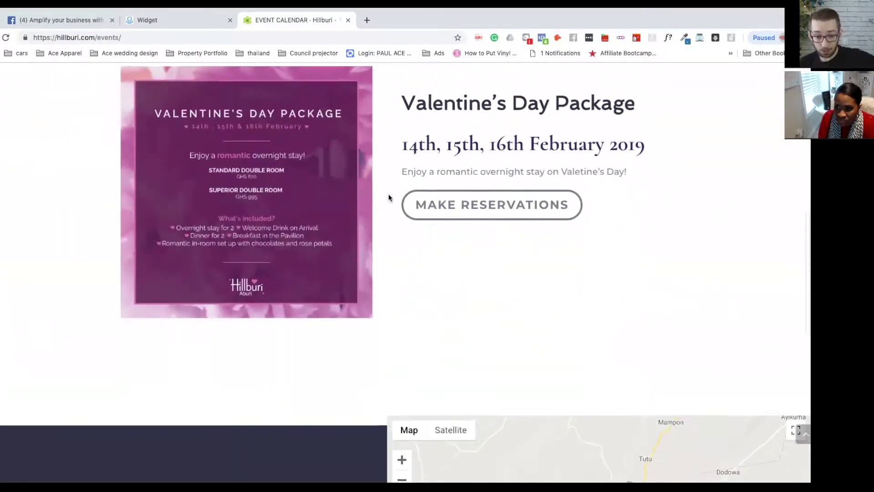
scroll(390, 196, down, 8)
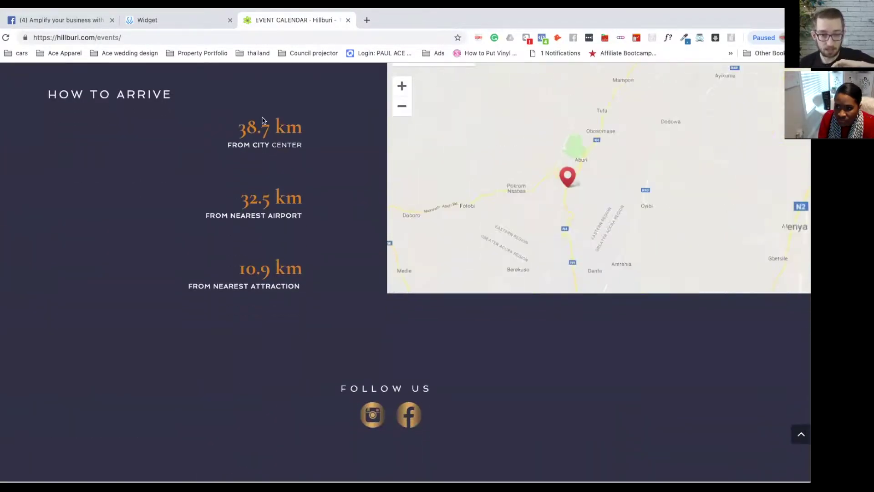
scroll(263, 120, up, 20)
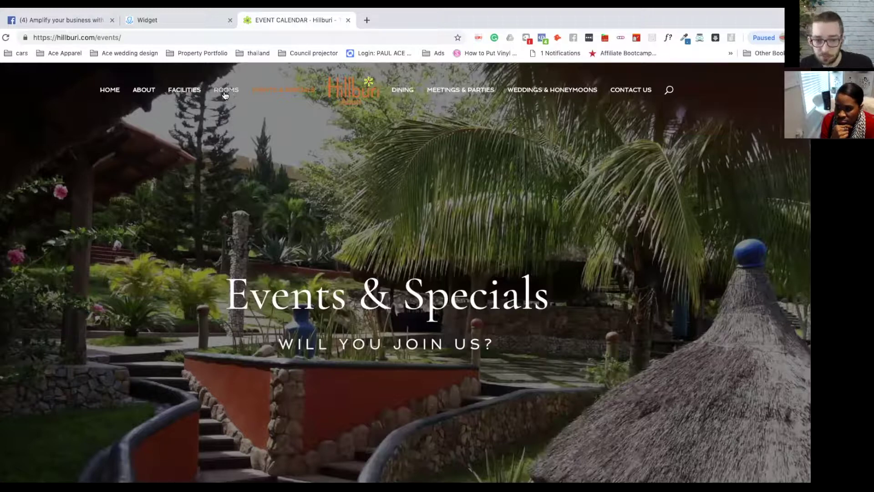
Step: Open the Meetings & Parties page and review its Express and Full Day meeting packages
click(469, 94)
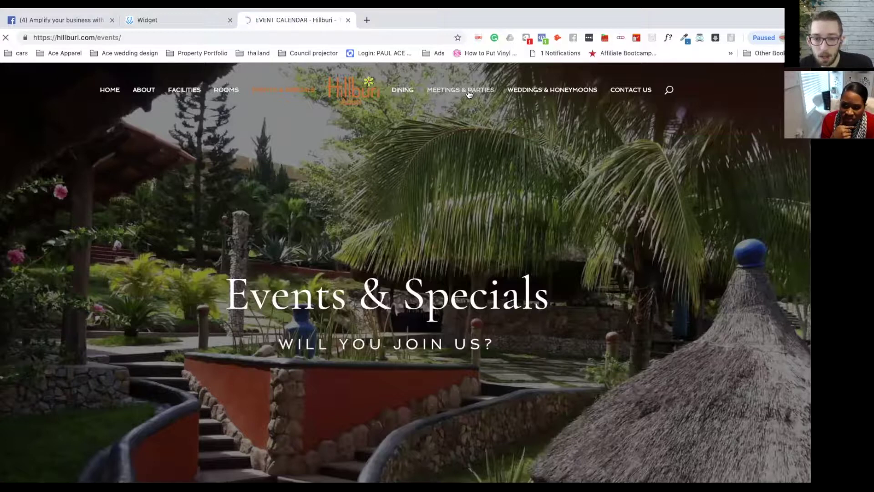
click(469, 91)
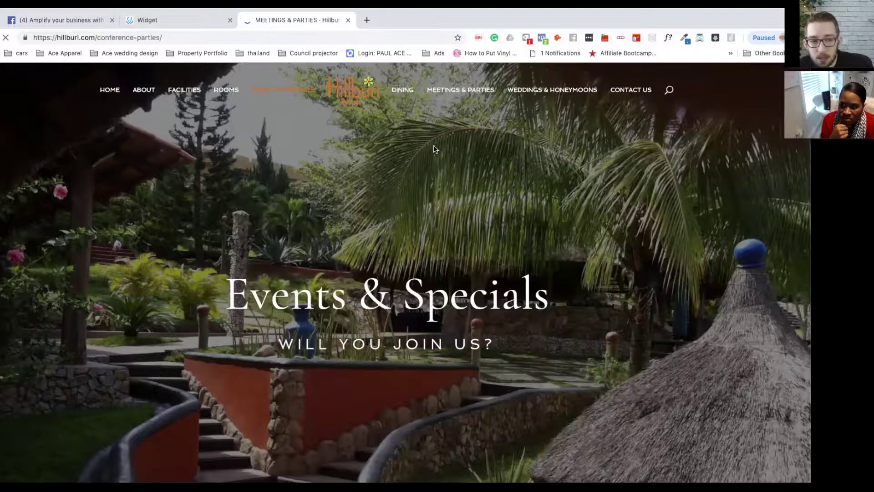
scroll(441, 213, down, 10)
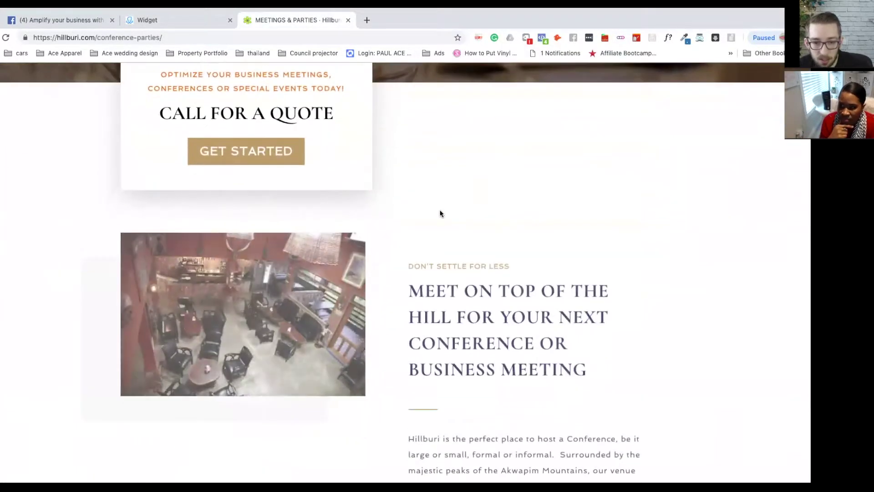
scroll(440, 213, down, 15)
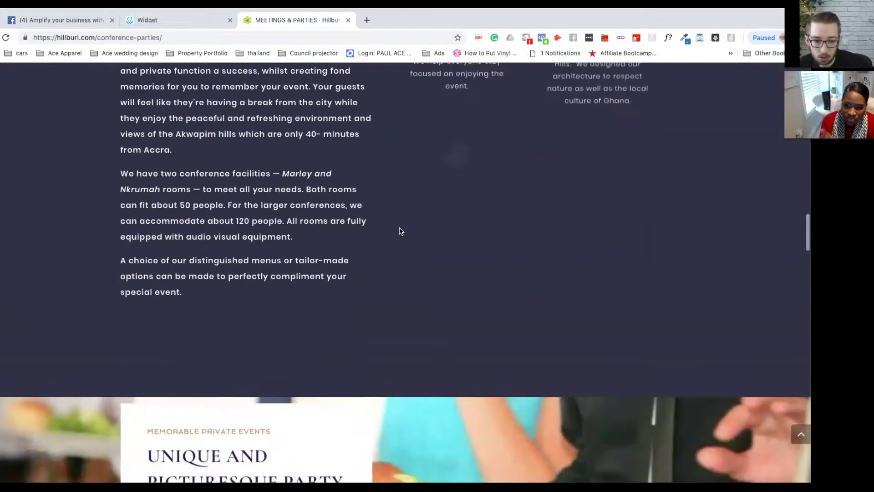
scroll(400, 231, down, 15)
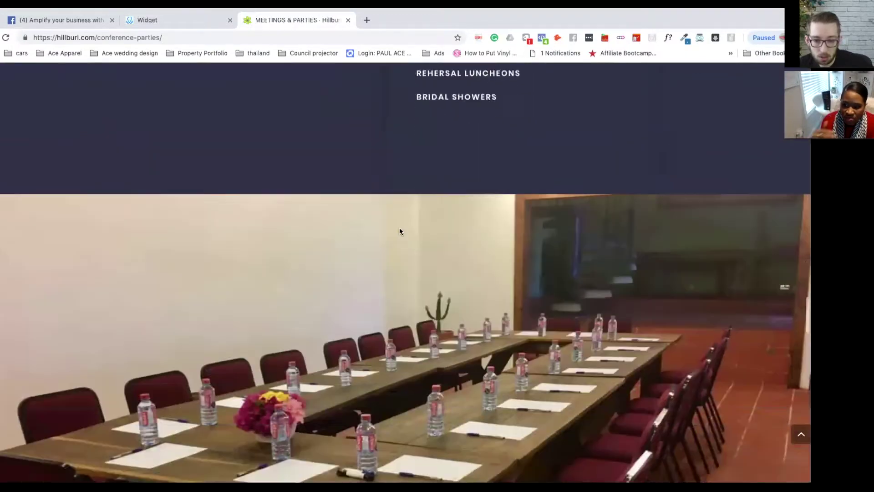
scroll(400, 231, down, 12)
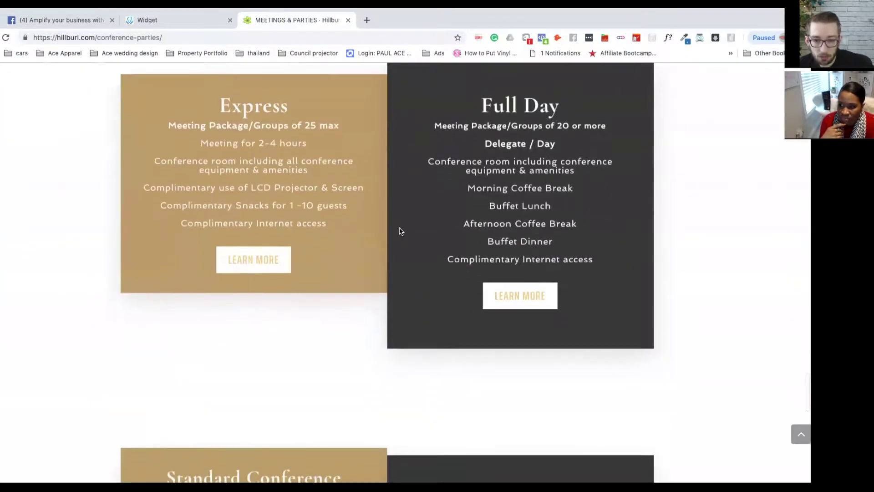
scroll(401, 230, up, 2)
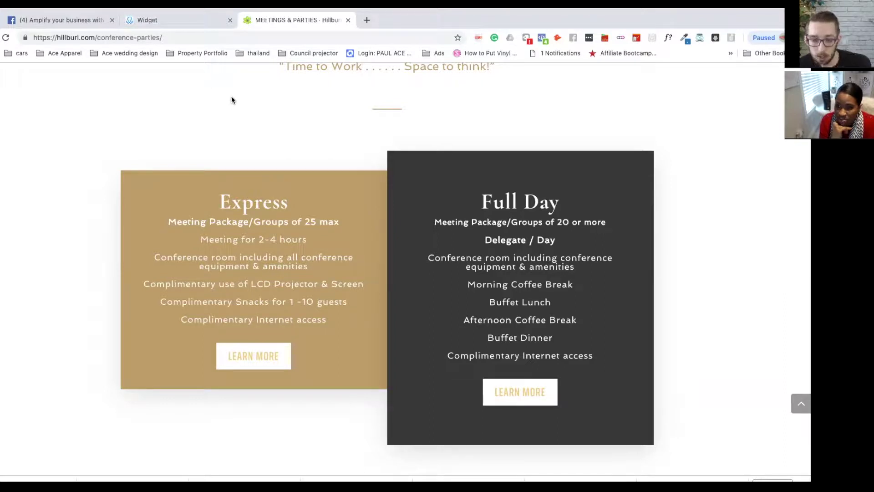
scroll(237, 122, down, 1)
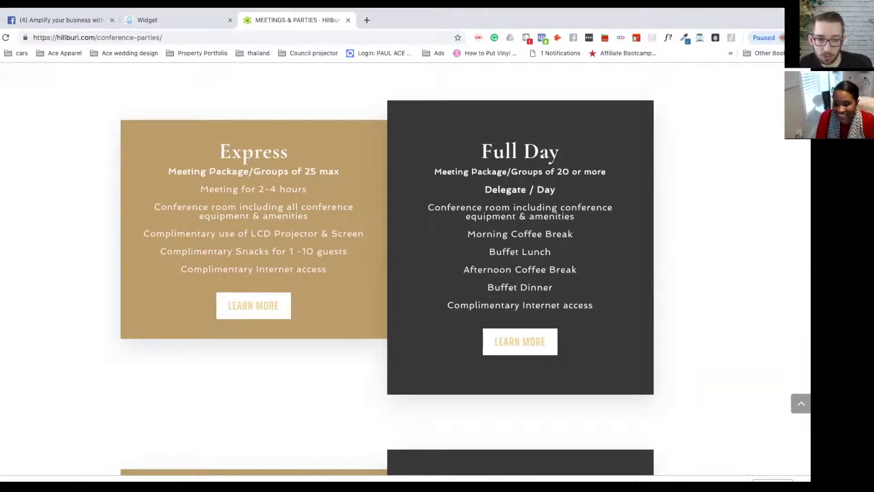
Step: Return to the ManyChat flow and trace the 2-4 Hours, Less Than 10 path to the express package message
click(173, 20)
scroll(485, 231, up, 3)
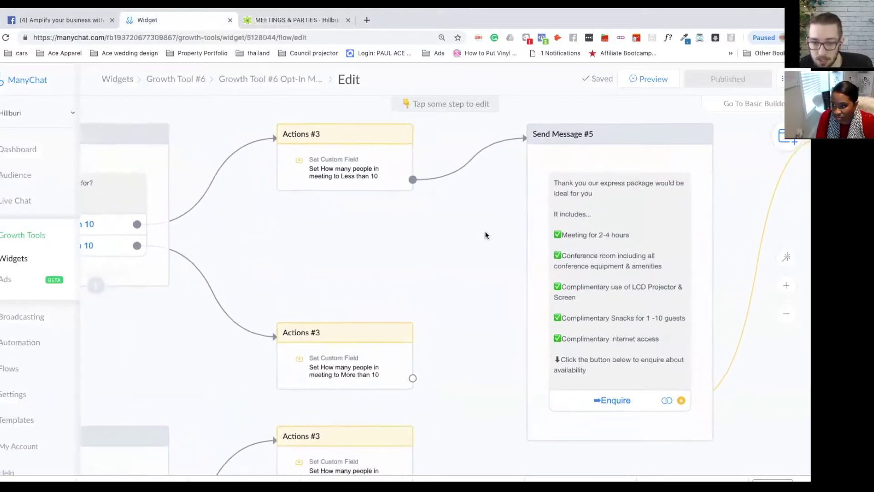
scroll(343, 231, down, 6)
drag(239, 308, 642, 285)
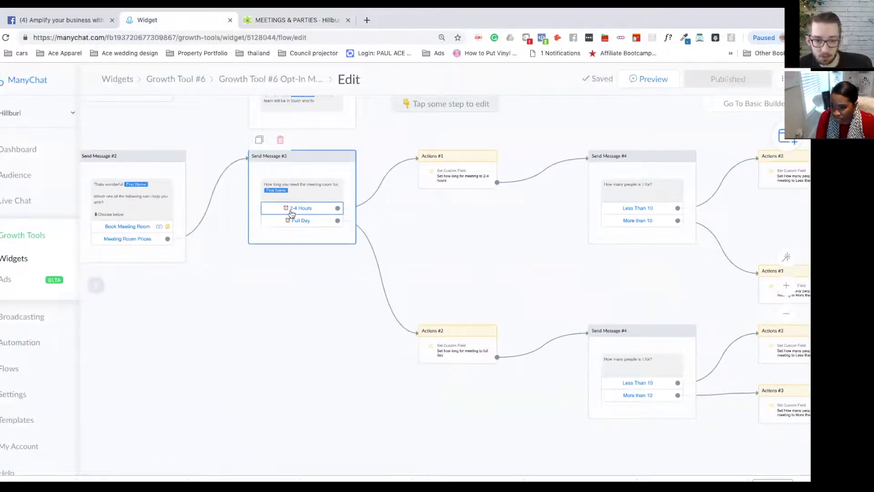
drag(504, 234, 296, 240)
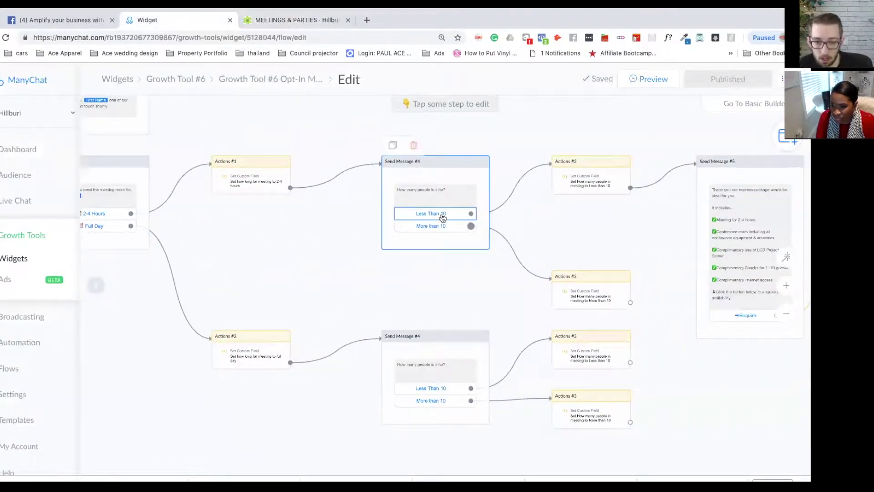
drag(591, 214, 403, 211)
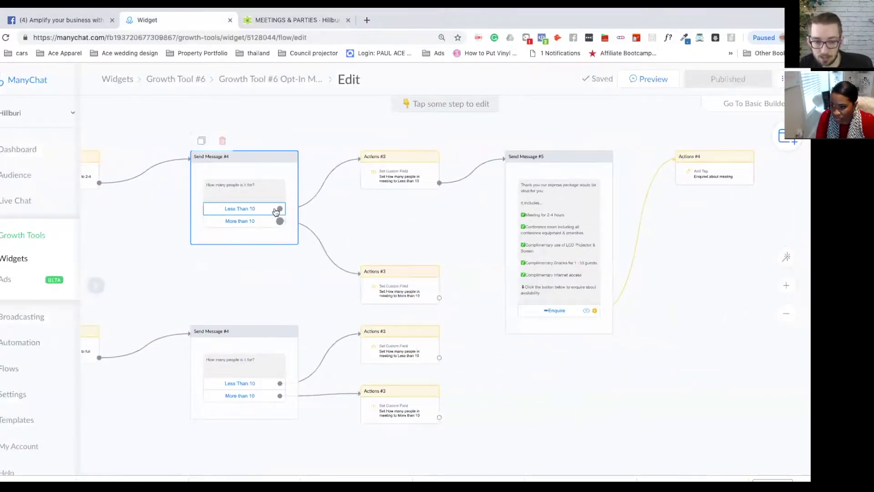
scroll(693, 239, up, 5)
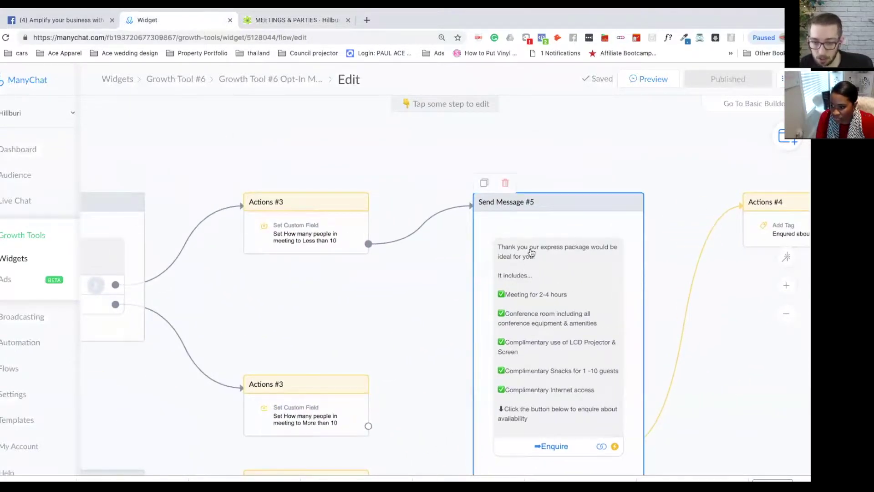
Step: Switch to the hotel's Meetings & Parties page and take a screenshot of the Full Day package card
click(291, 21)
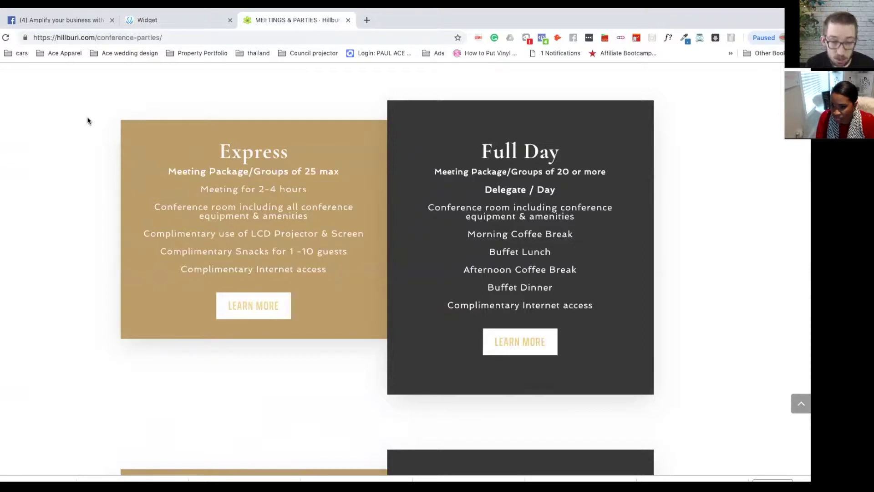
key(super+shift+4)
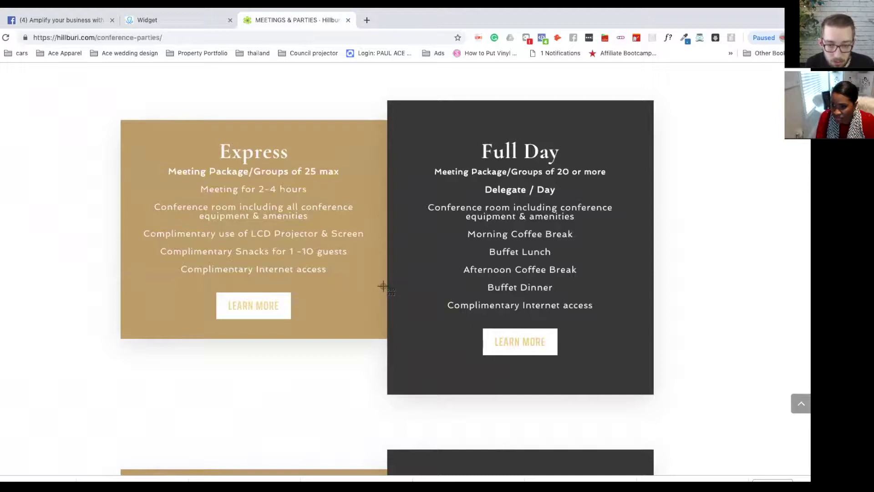
key(Escape)
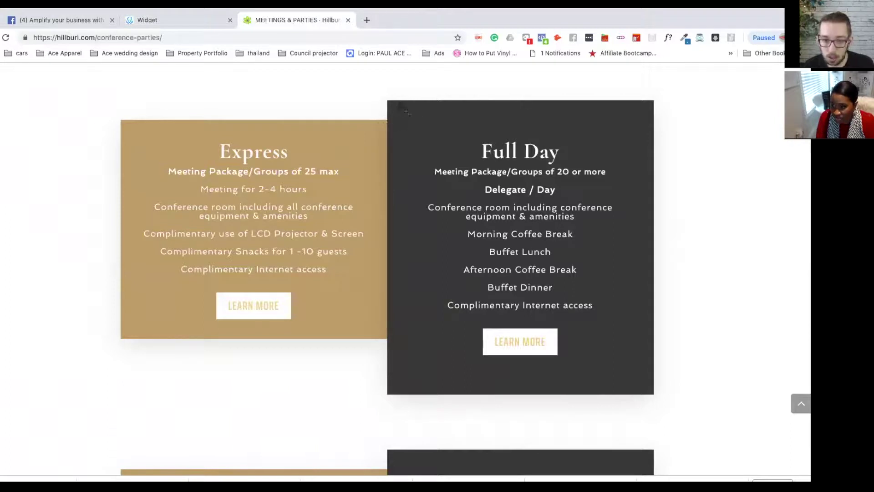
drag(392, 105, 649, 322)
scroll(587, 305, down, 5)
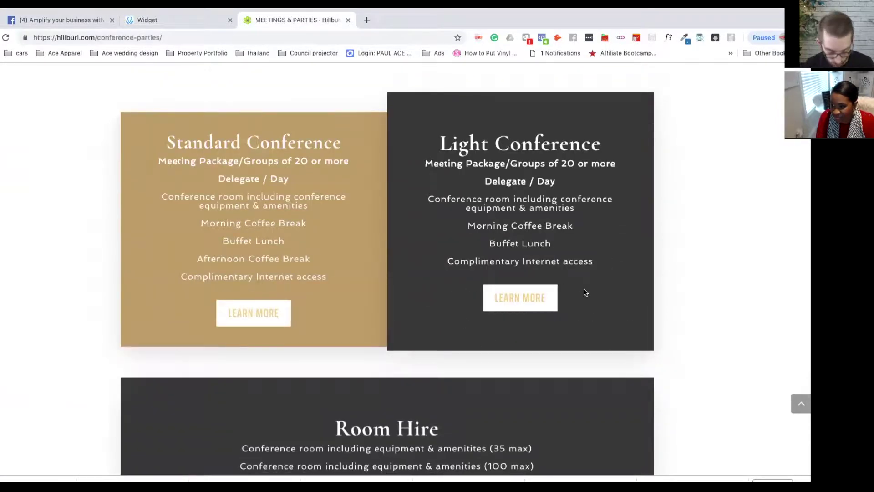
Step: Take separate screenshots of the Standard Conference and Light Conference package cards on the Meetings & Parties page
key(super+shift+4)
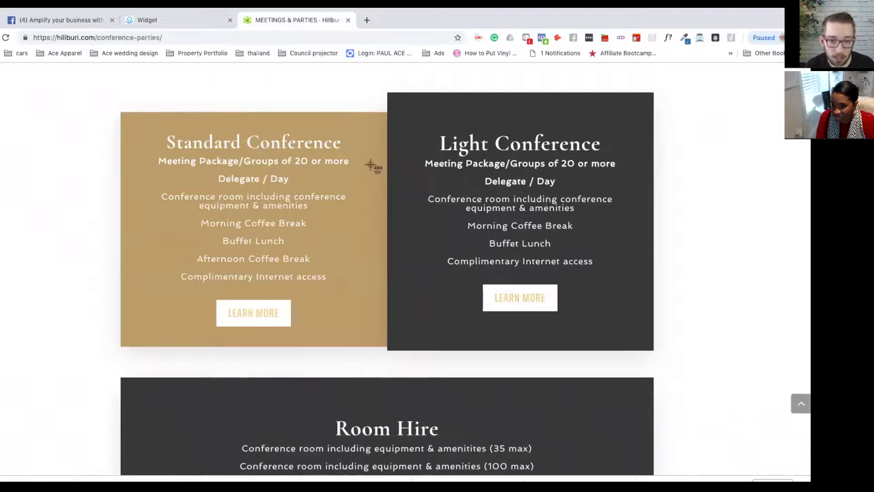
key(Escape)
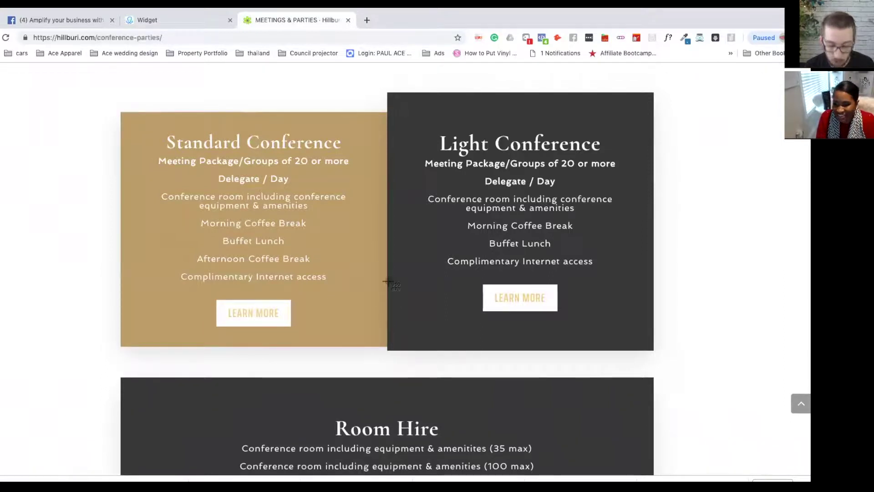
key(super+shift+4)
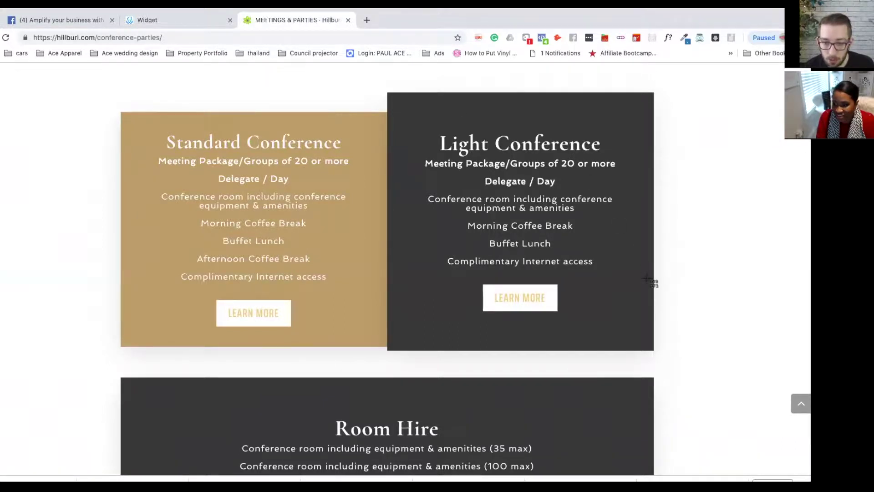
key(Escape)
scroll(572, 269, down, 5)
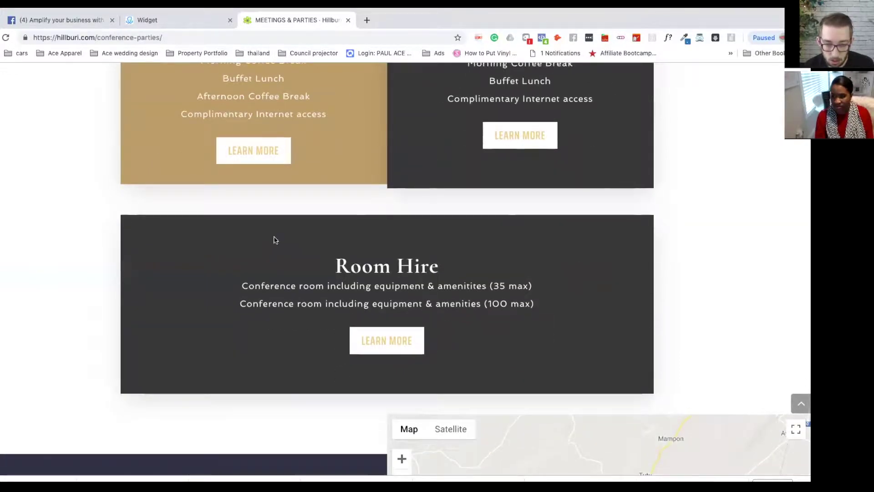
Step: Return to the ManyChat flow and add an image block above the text in the express package message
click(153, 21)
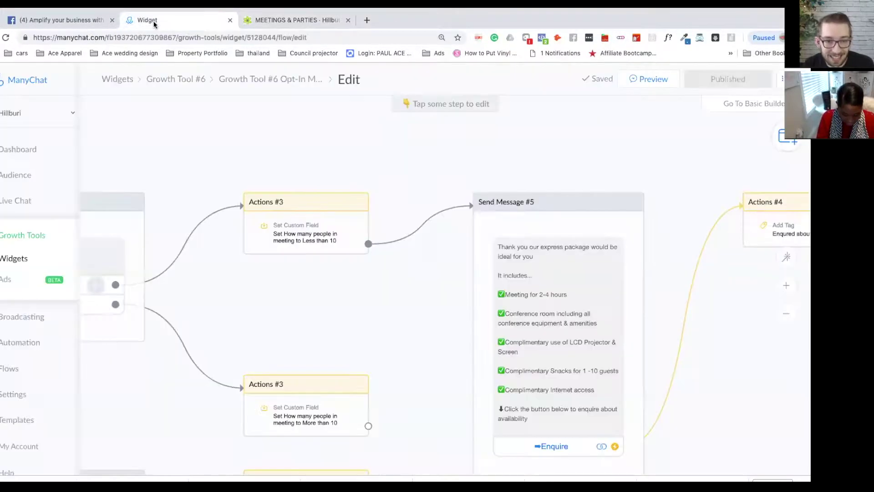
scroll(352, 318, down, 5)
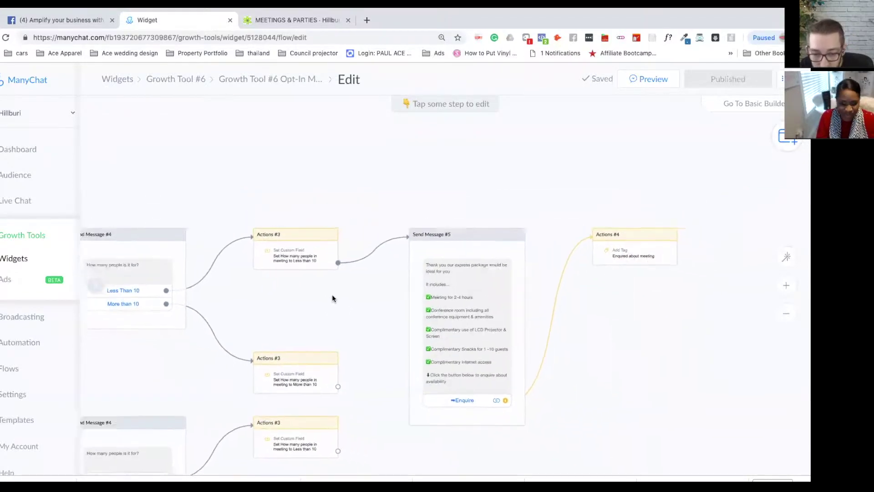
scroll(331, 295, up, 3)
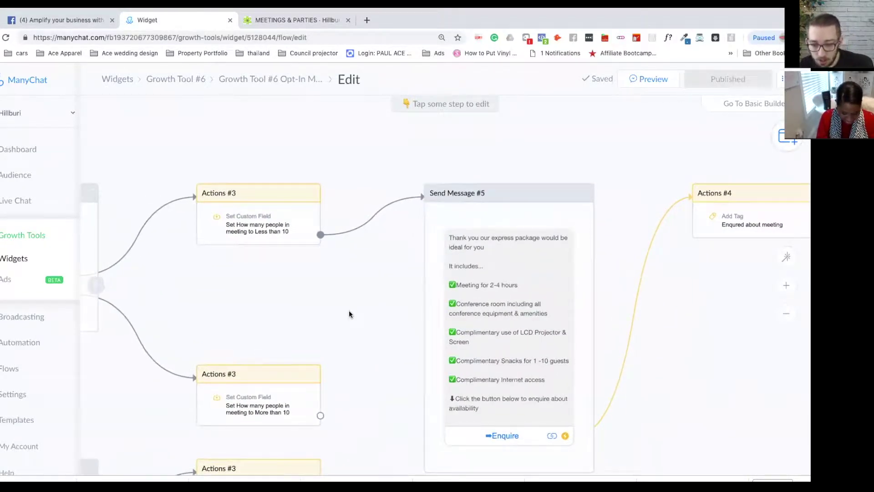
scroll(413, 341, down, 1)
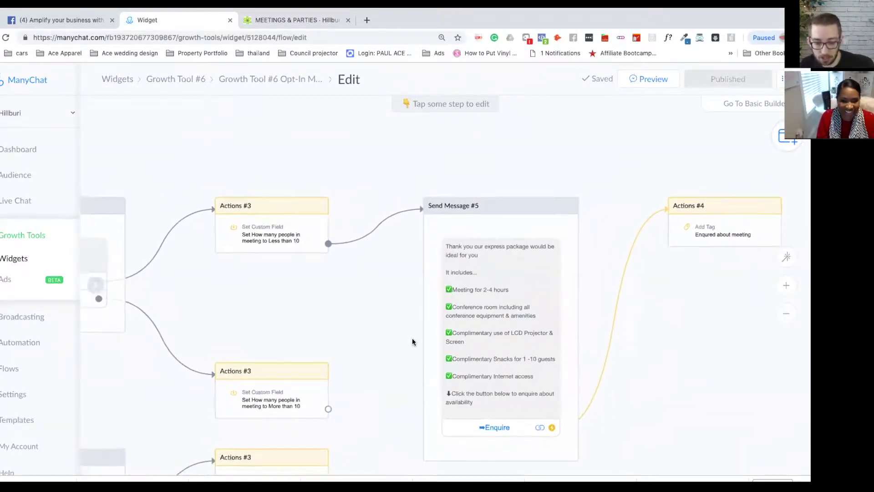
drag(391, 355, 378, 304)
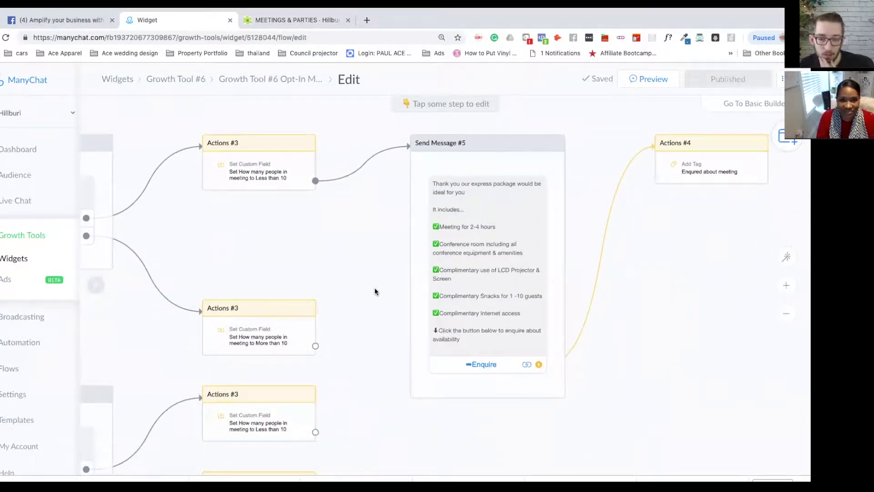
click(467, 237)
scroll(263, 258, down, 6)
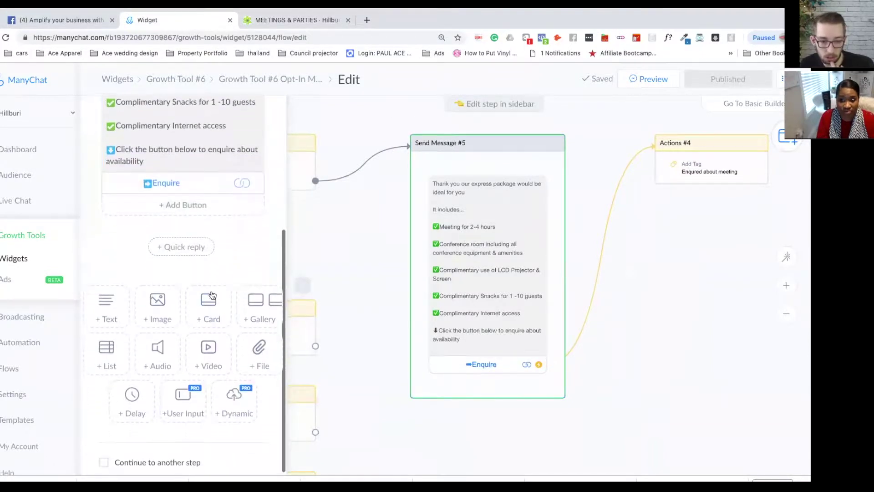
click(158, 306)
scroll(238, 277, up, 3)
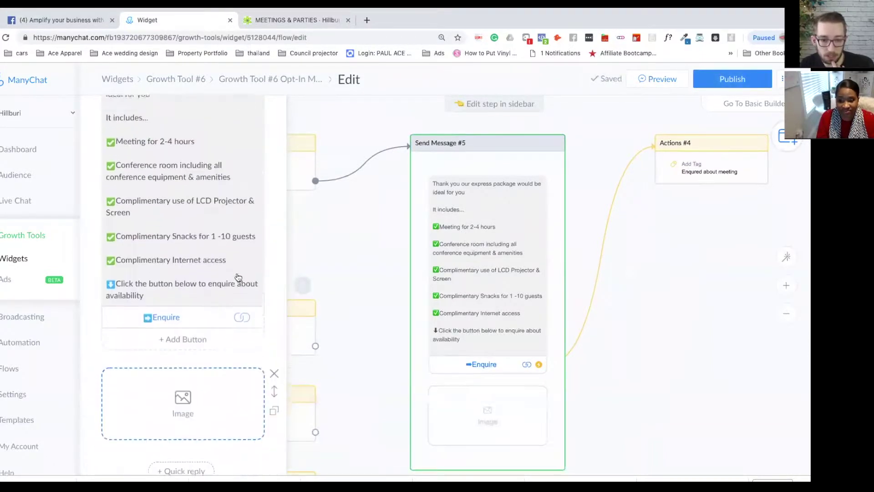
scroll(237, 277, up, 2)
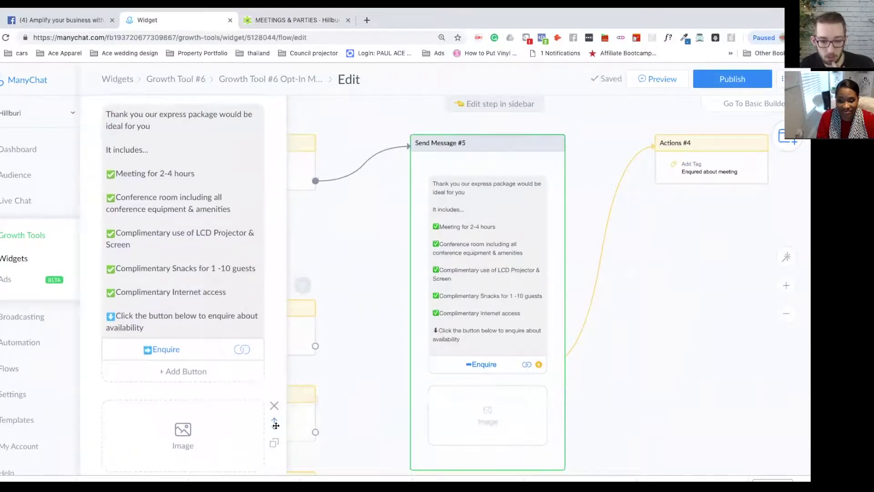
drag(275, 425, 250, 144)
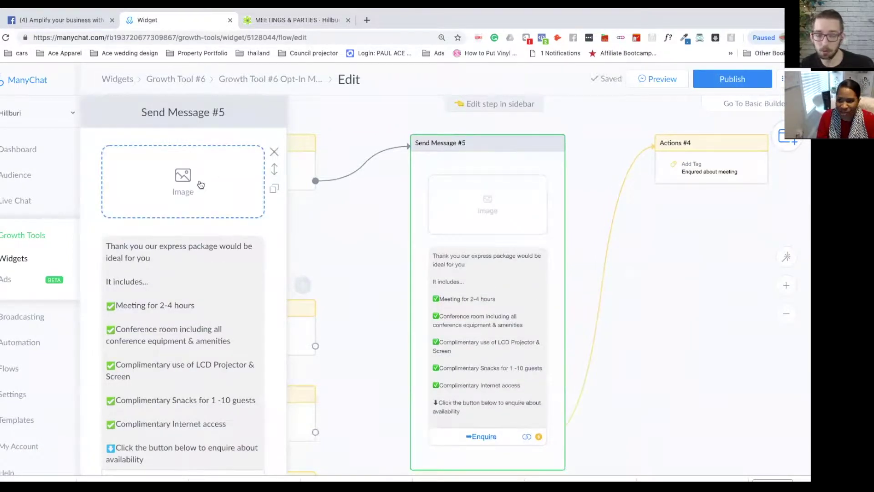
Step: Upload the Express package screenshot, Screenshot 2019-03-10 at 15.37.16, into the message's empty image block
click(149, 196)
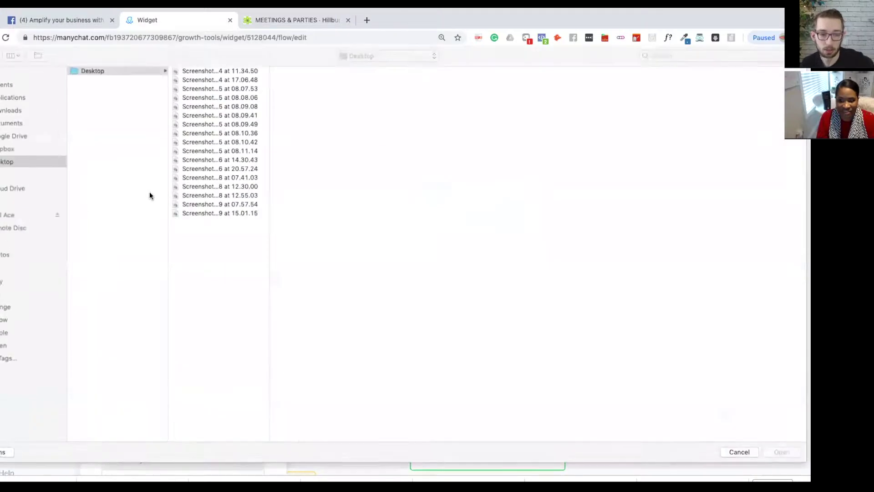
click(218, 71)
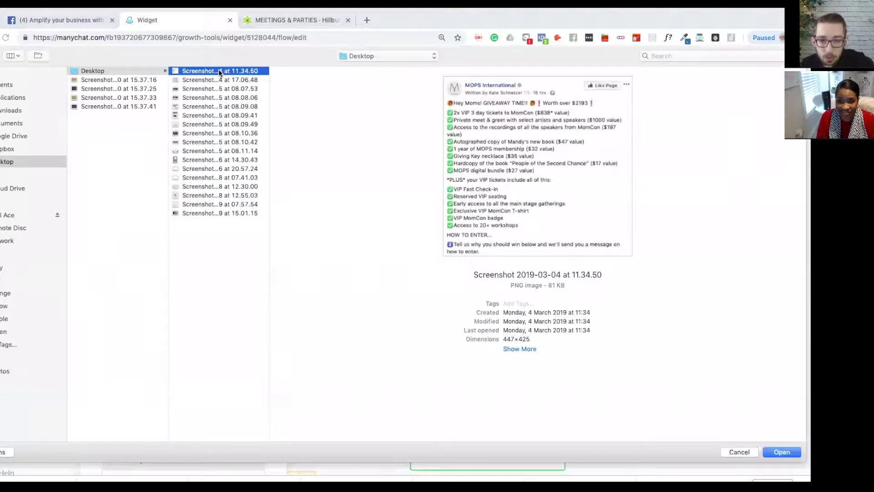
click(105, 106)
click(121, 81)
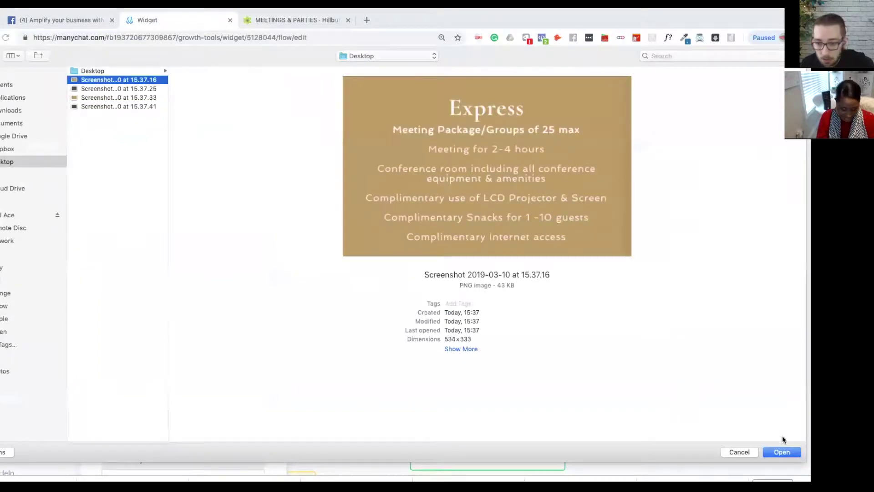
click(781, 452)
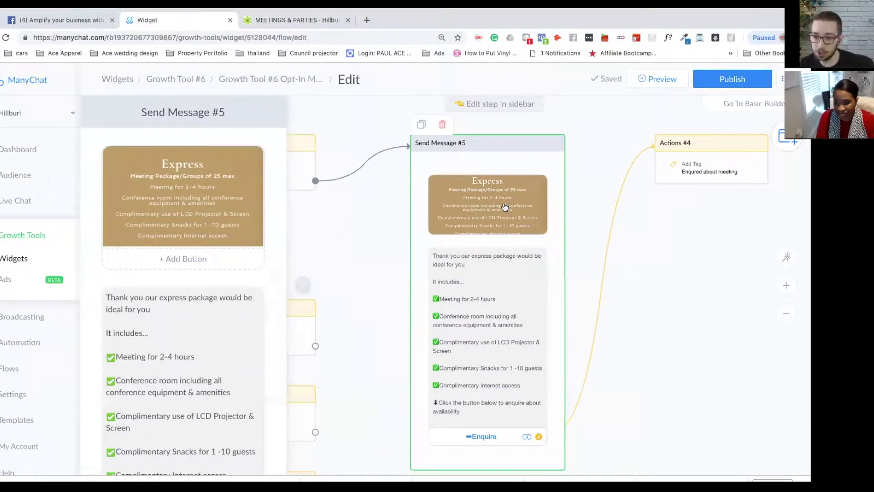
Step: Duplicate the express package message and place the copy directly below the original in the flow
scroll(461, 352, down, 2)
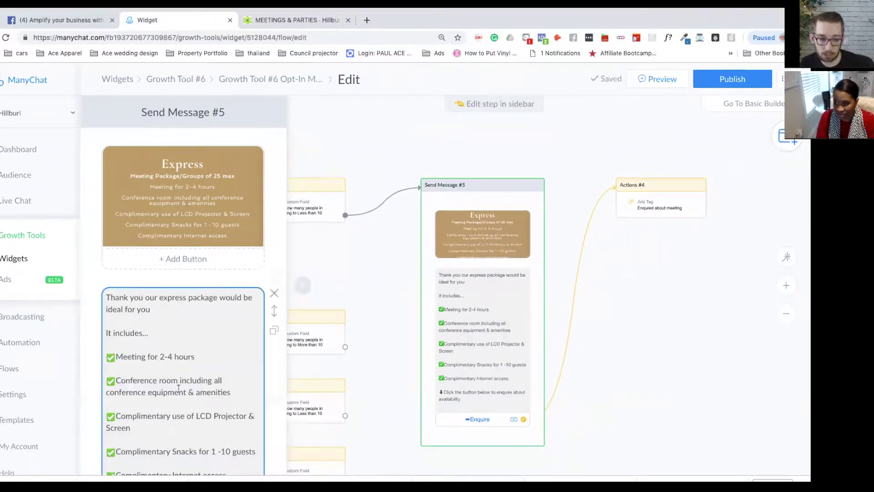
scroll(180, 390, down, 3)
scroll(178, 387, up, 2)
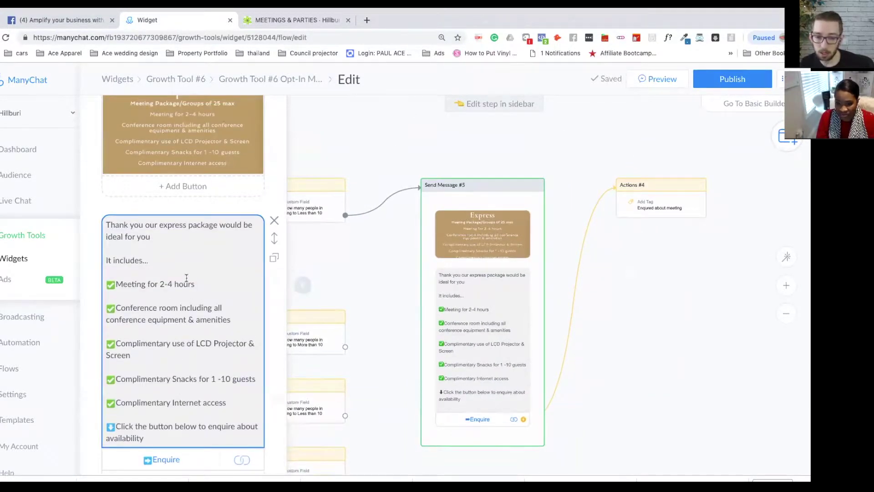
scroll(690, 278, up, 2)
scroll(691, 278, left, 5)
scroll(691, 277, down, 2)
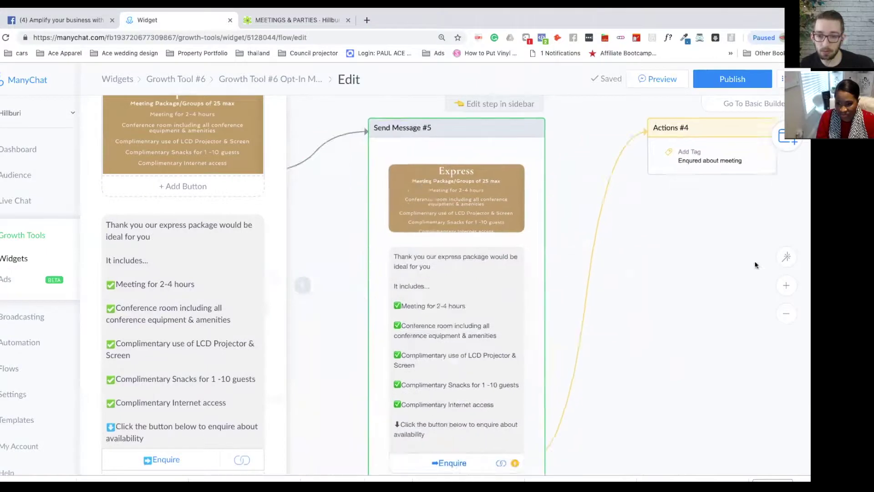
scroll(720, 338, down, 3)
mouse_move(605, 183)
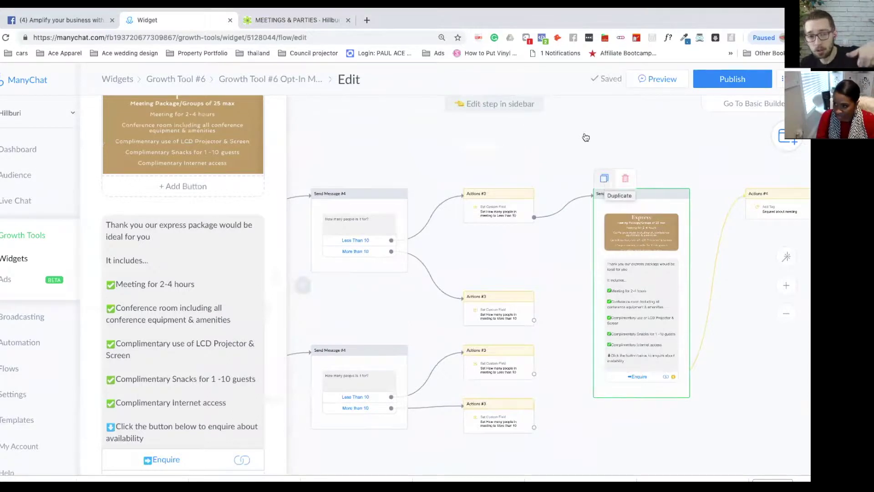
click(603, 181)
scroll(550, 249, down, 4)
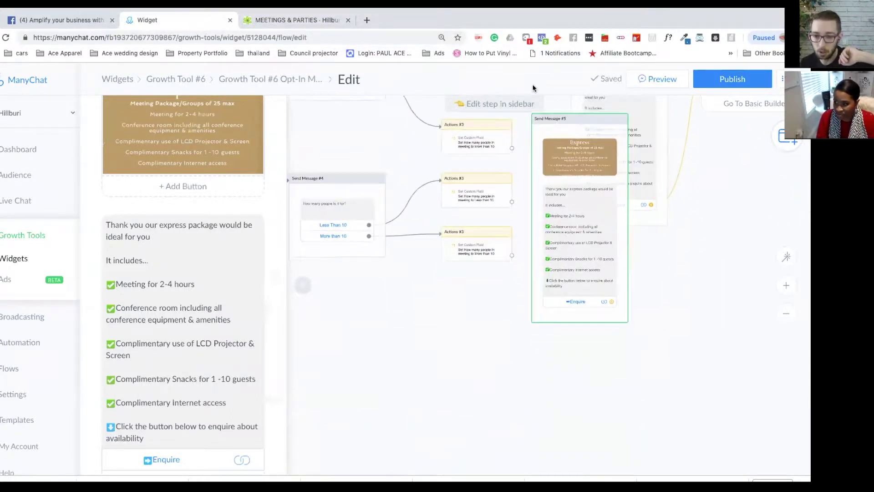
drag(573, 220, 611, 353)
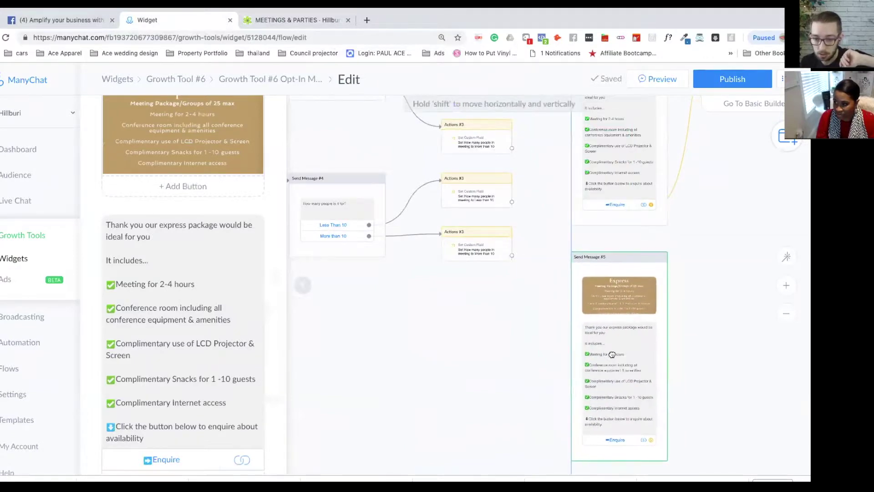
Step: Replace the duplicated message's image with the Full Day package screenshot, Screenshot 2019-03-10 at 15.37.25
scroll(498, 255, up, 3)
scroll(499, 256, down, 2)
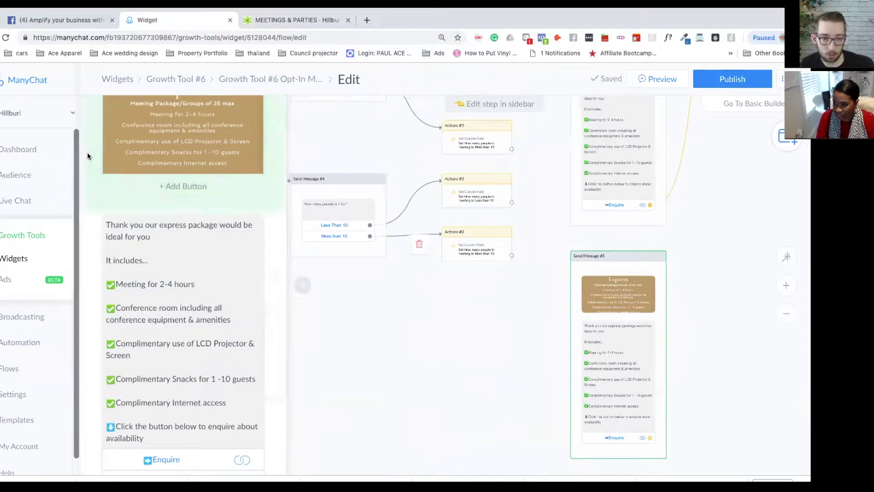
scroll(176, 201, up, 2)
click(176, 201)
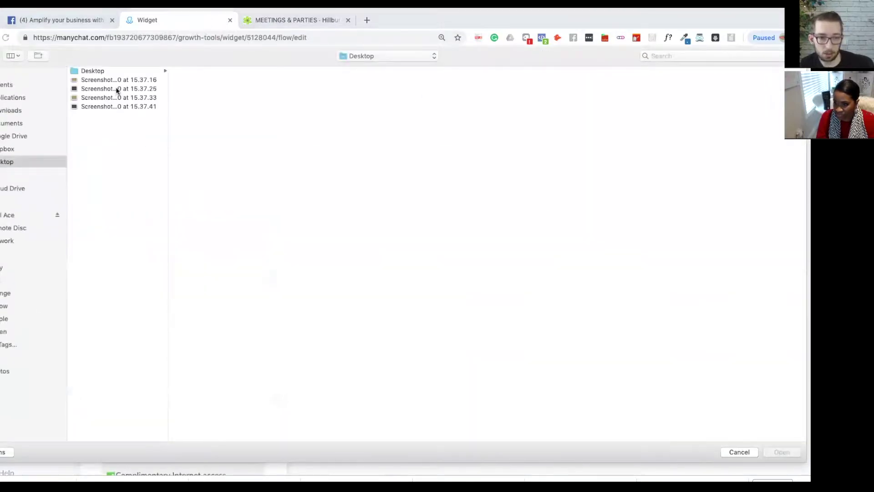
click(116, 89)
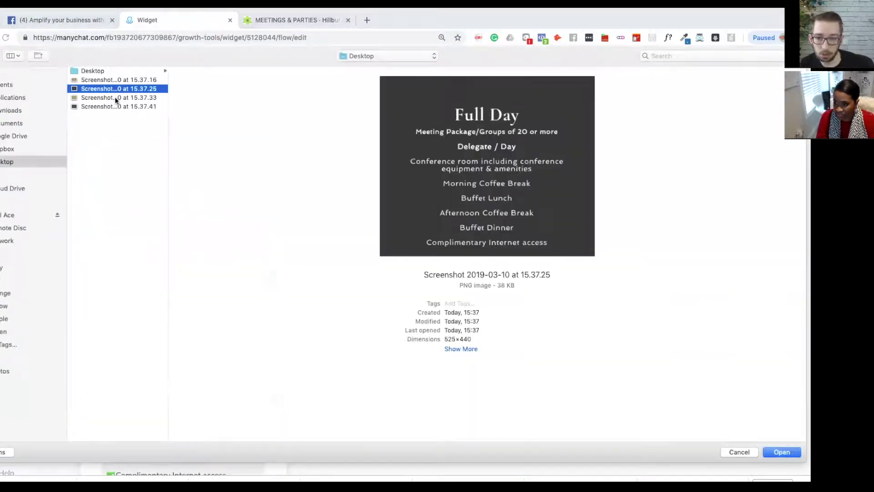
click(115, 97)
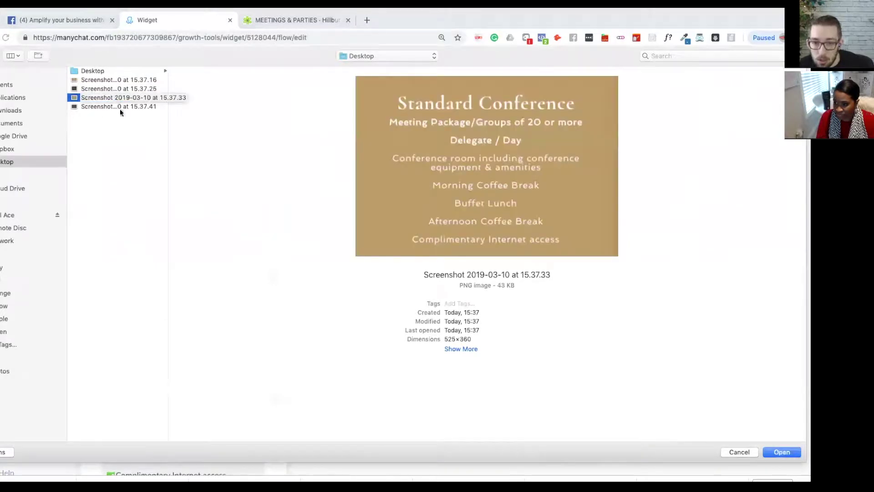
click(119, 106)
click(119, 89)
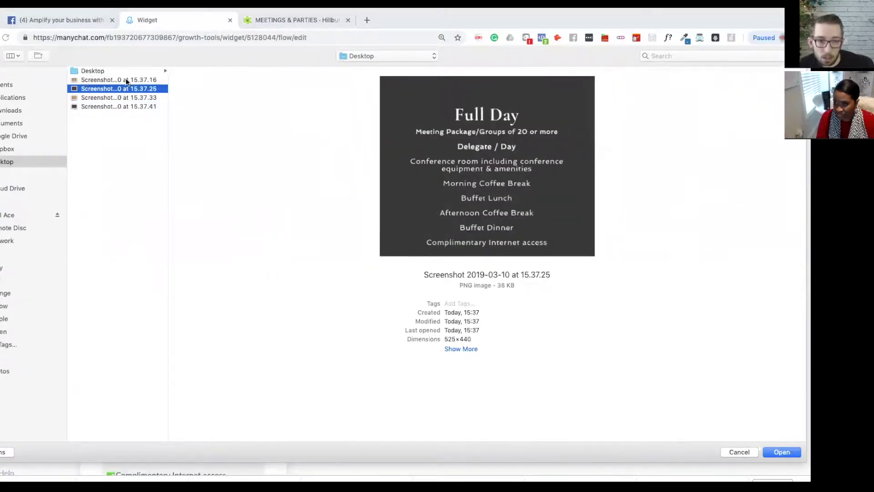
click(125, 79)
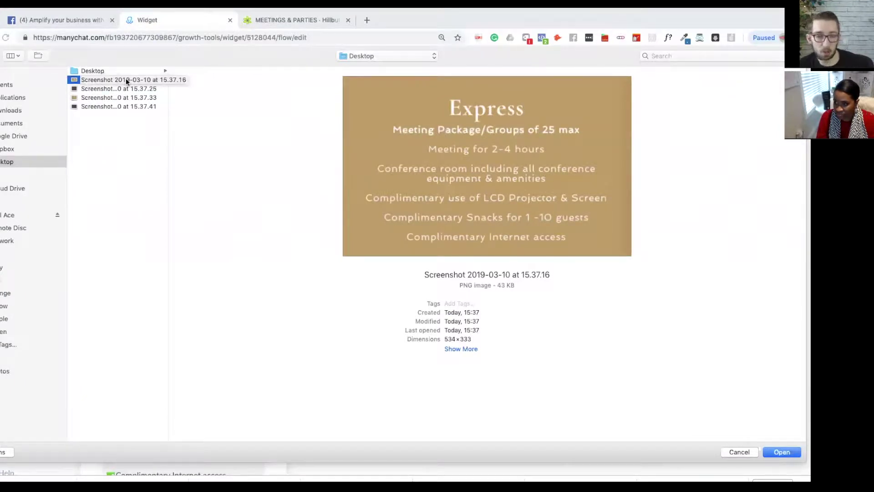
click(124, 89)
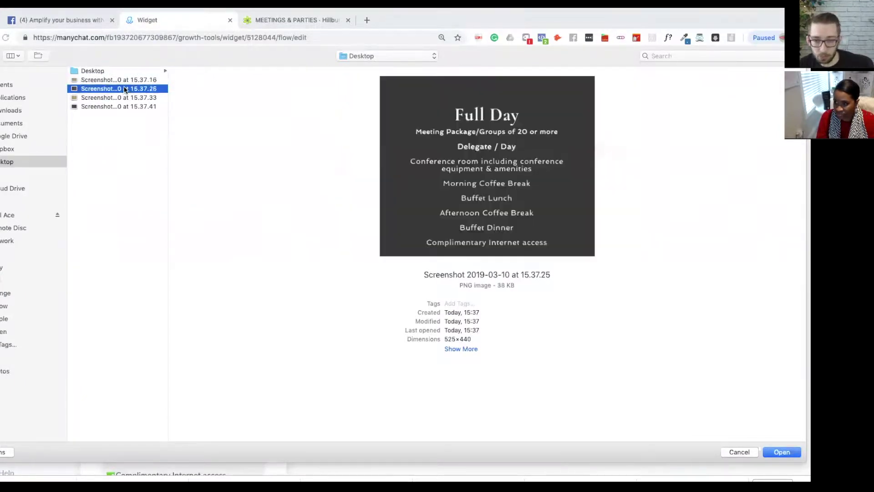
click(780, 452)
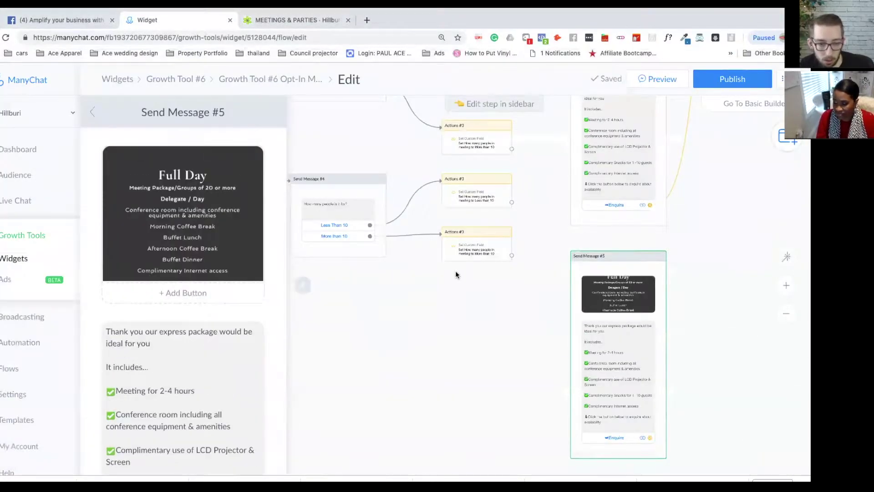
Step: Change "express" to "full day" in the duplicated message's opening line
scroll(145, 346, down, 4)
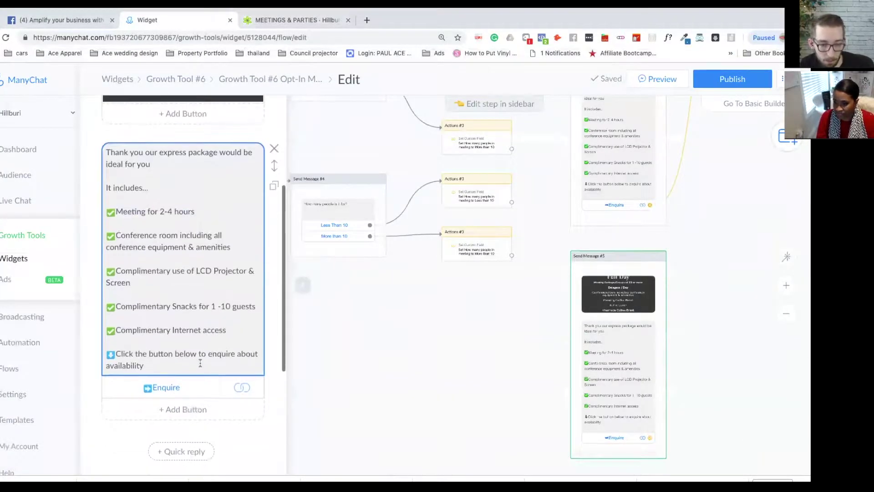
click(143, 164)
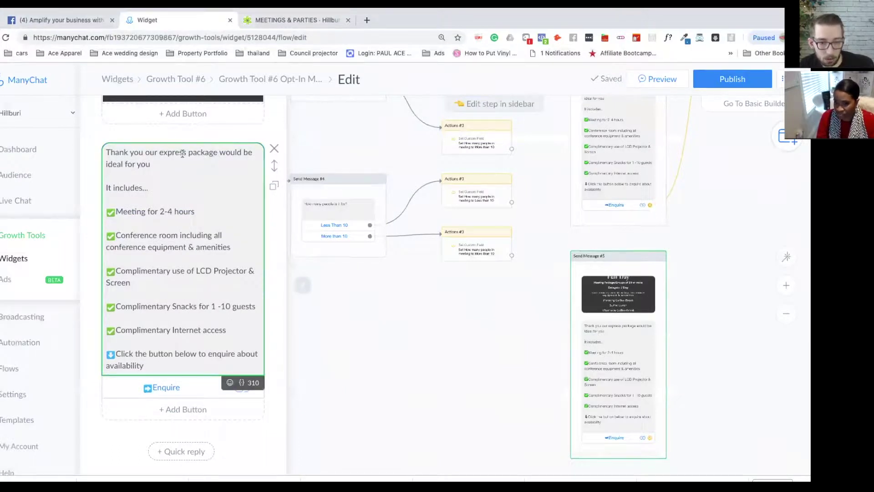
drag(187, 152, 161, 153)
text(full day)
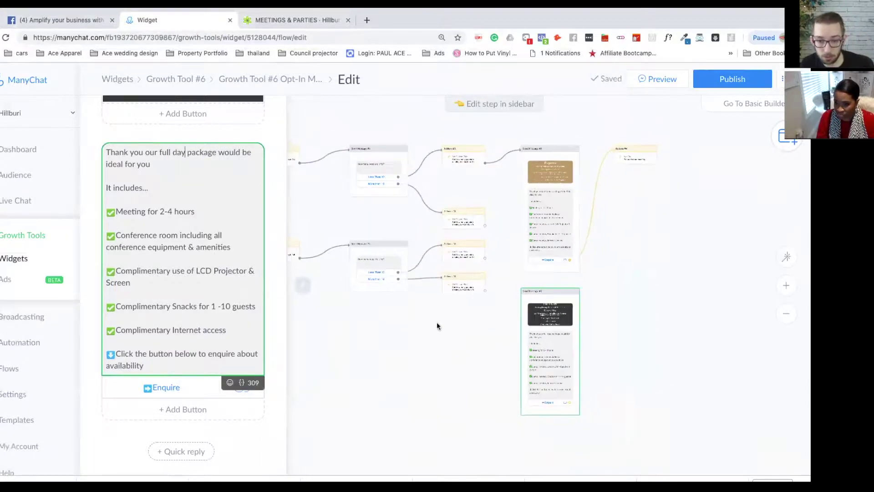
scroll(432, 360, up, 3)
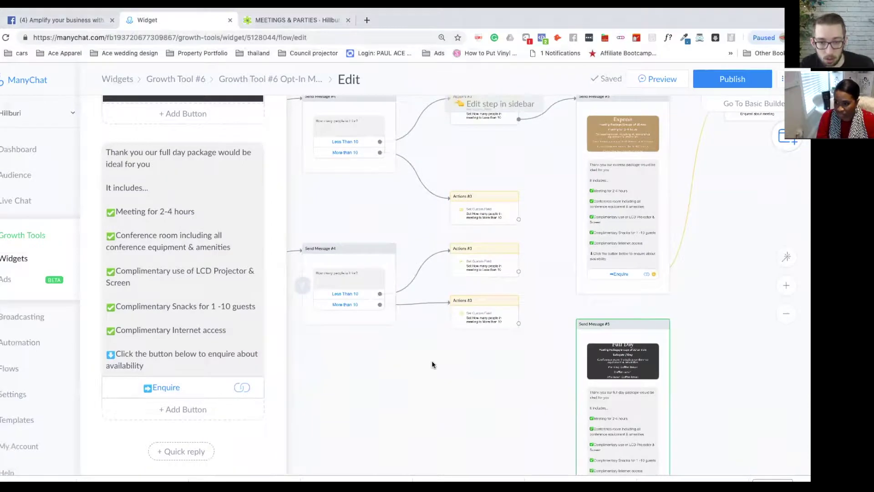
Step: Review the Express, Full Day, Standard Conference, Light Conference and Room Hire packages on Hillburi's Meetings & Parties page
scroll(366, 222, up, 3)
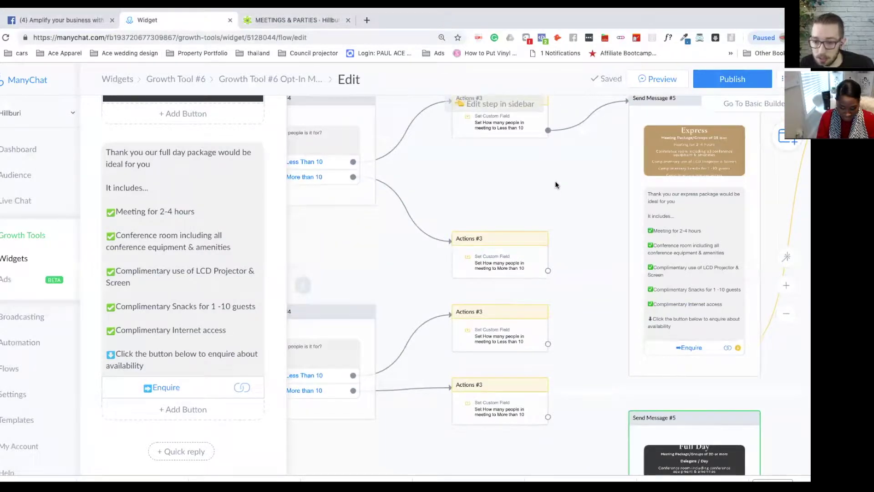
click(290, 21)
scroll(407, 185, up, 2)
scroll(407, 185, up, 5)
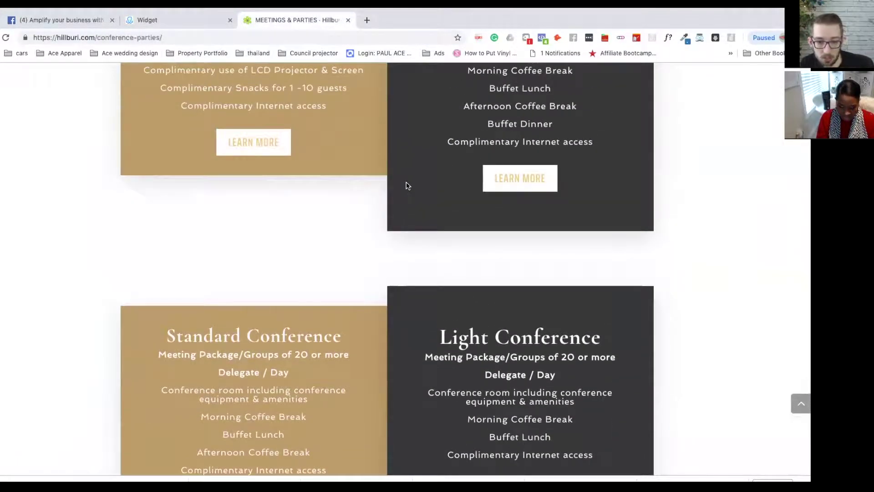
scroll(397, 190, up, 2)
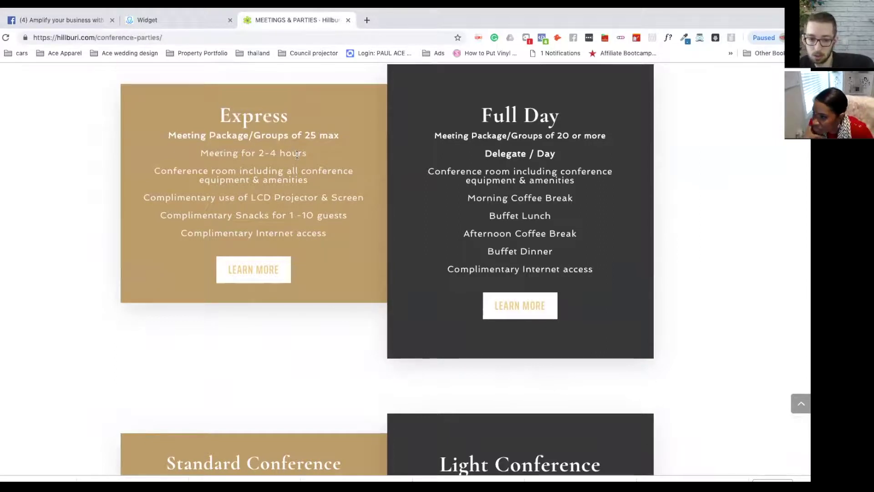
scroll(306, 154, up, 1)
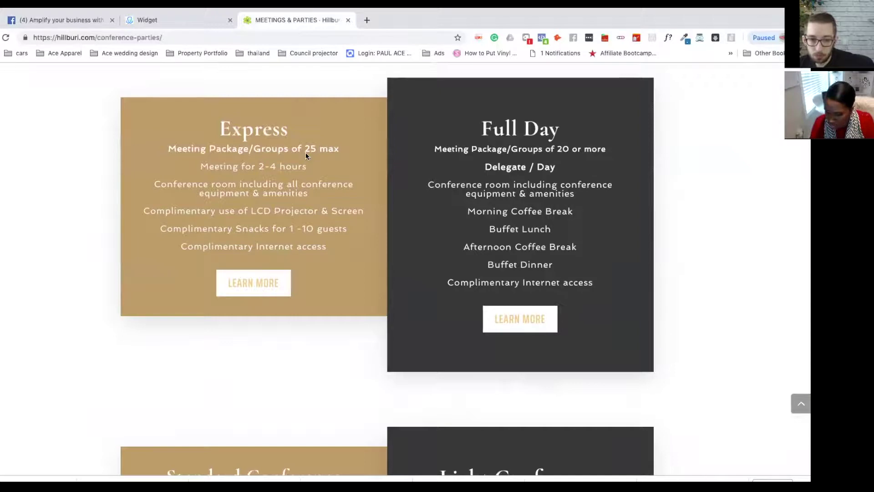
scroll(304, 211, down, 7)
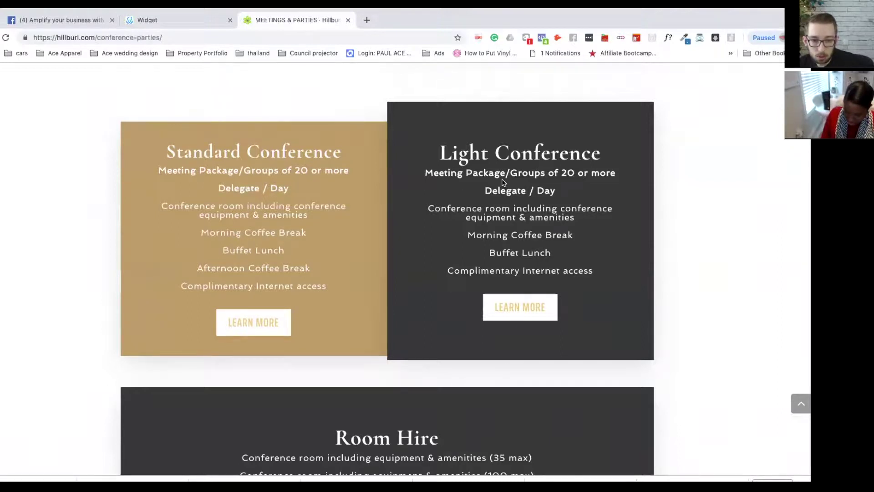
scroll(420, 202, down, 2)
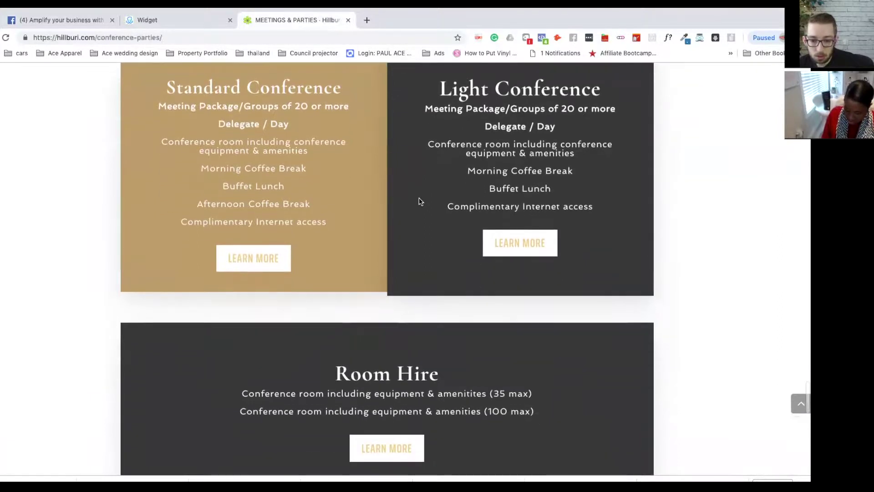
scroll(420, 201, up, 8)
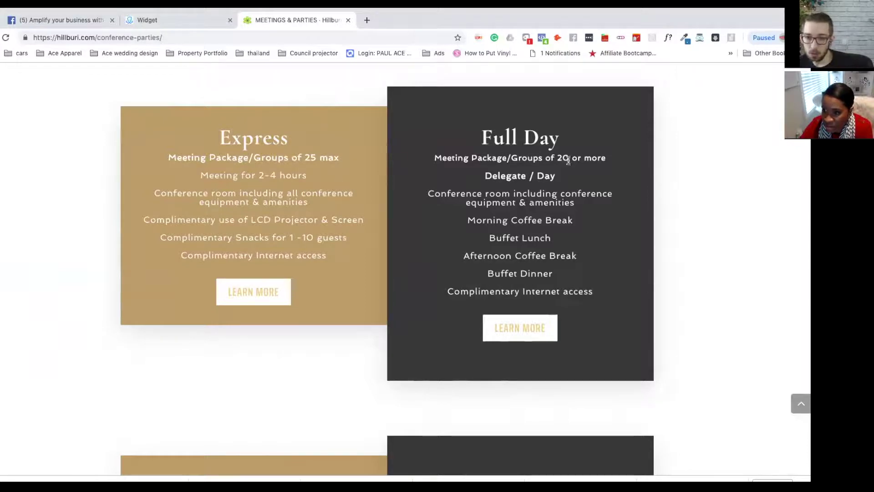
Step: Compare the group-size lines of the Express, Full Day, Standard Conference and Light Conference packages on the hotel page
drag(615, 160, 431, 163)
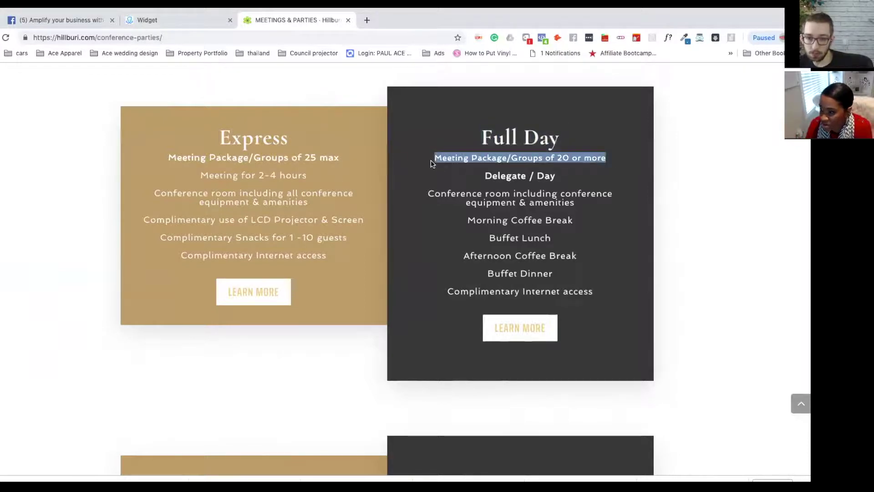
scroll(455, 173, down, 4)
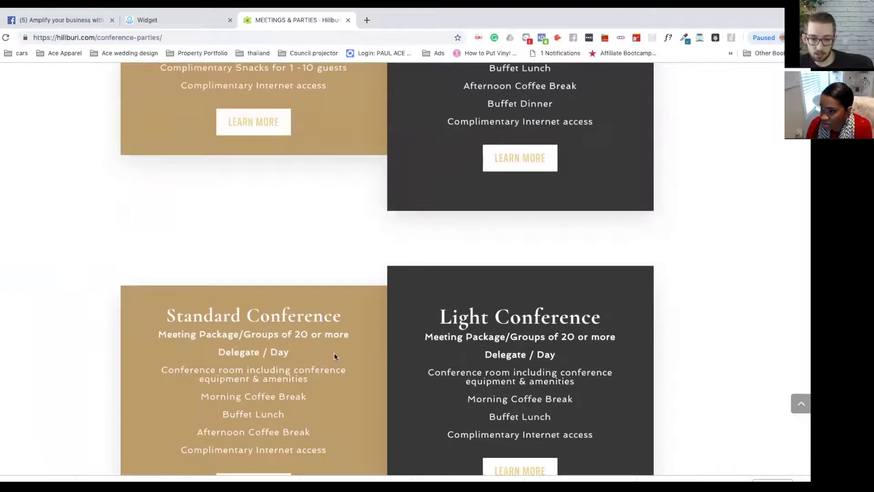
drag(611, 338, 423, 339)
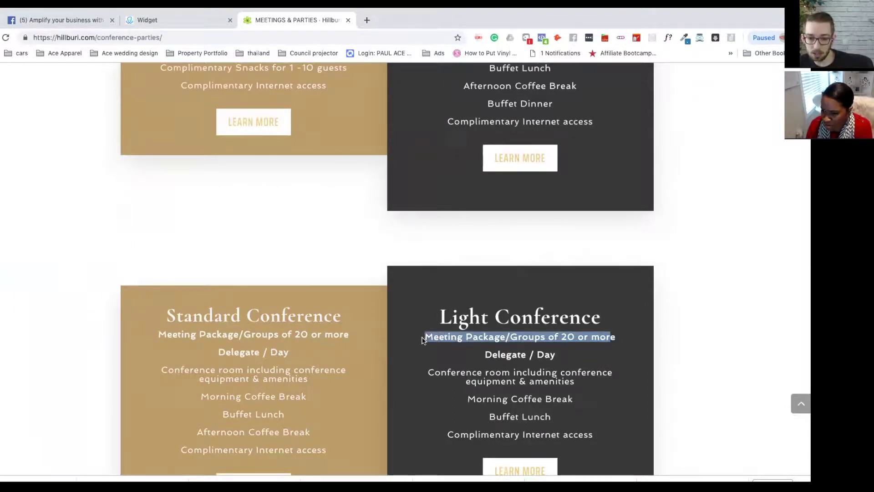
click(350, 327)
triple_click(155, 335)
scroll(348, 218, up, 3)
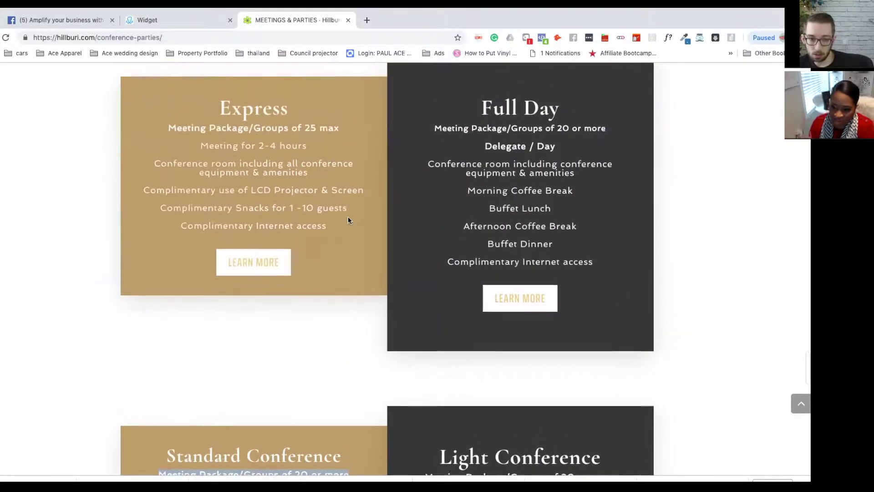
drag(267, 131, 319, 132)
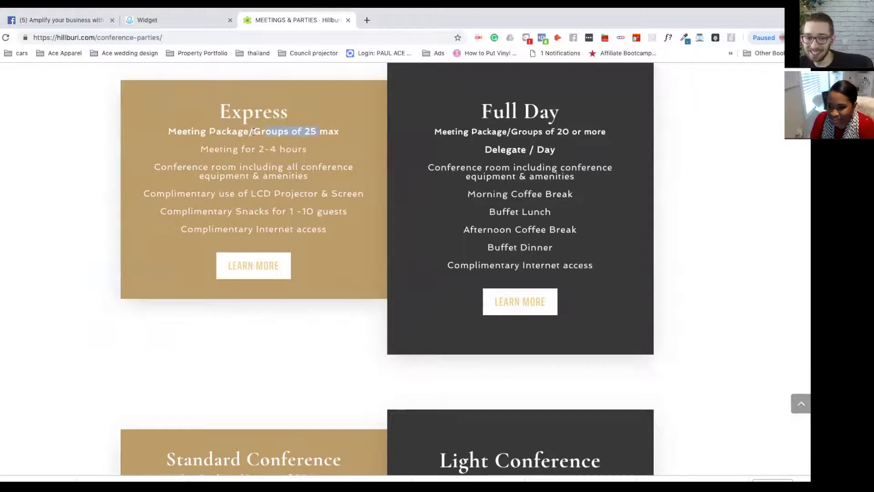
drag(336, 132, 338, 132)
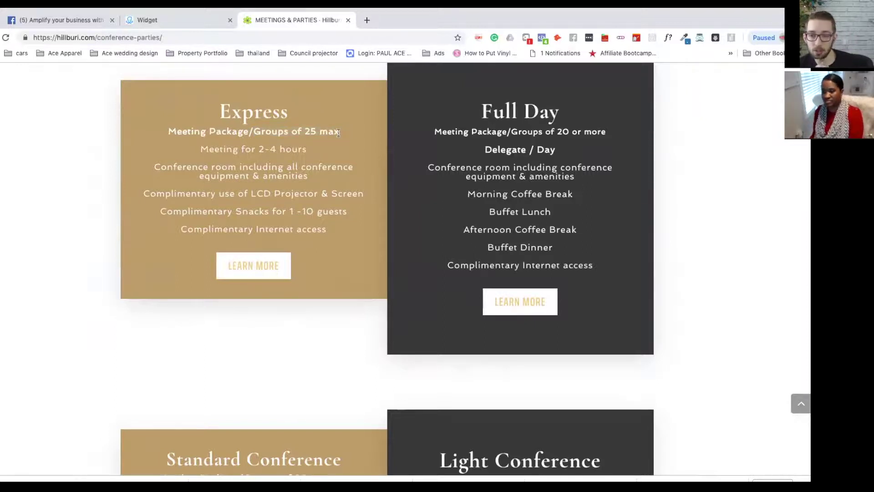
key(shift+super+Left)
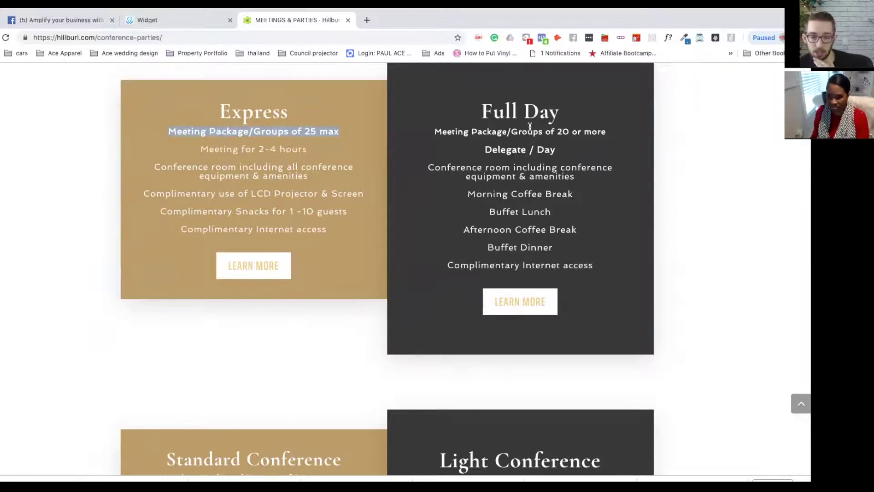
click(570, 132)
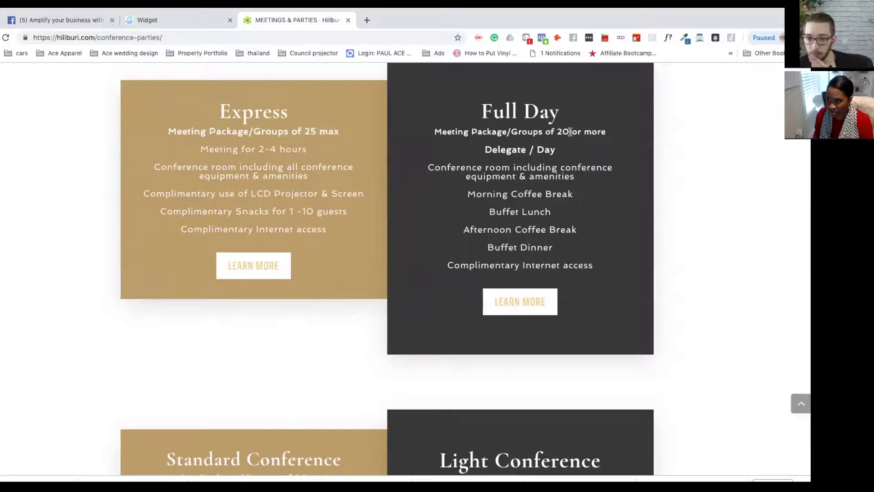
scroll(392, 274, down, 4)
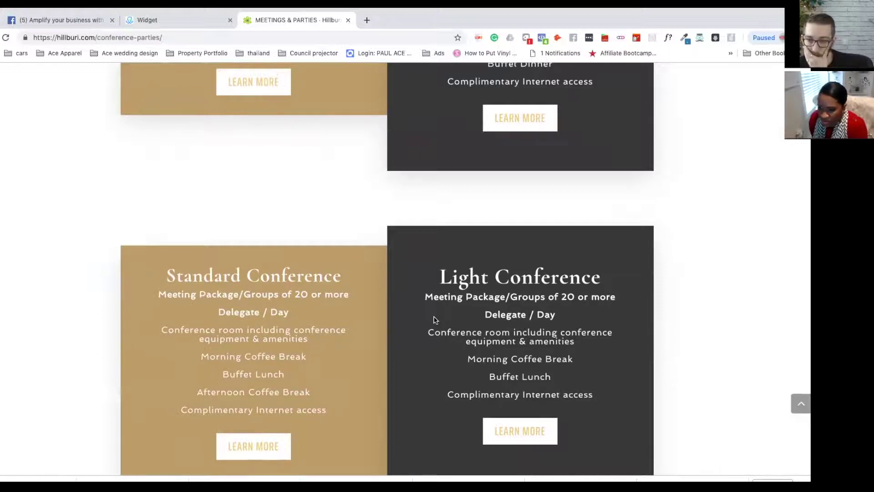
scroll(434, 320, up, 3)
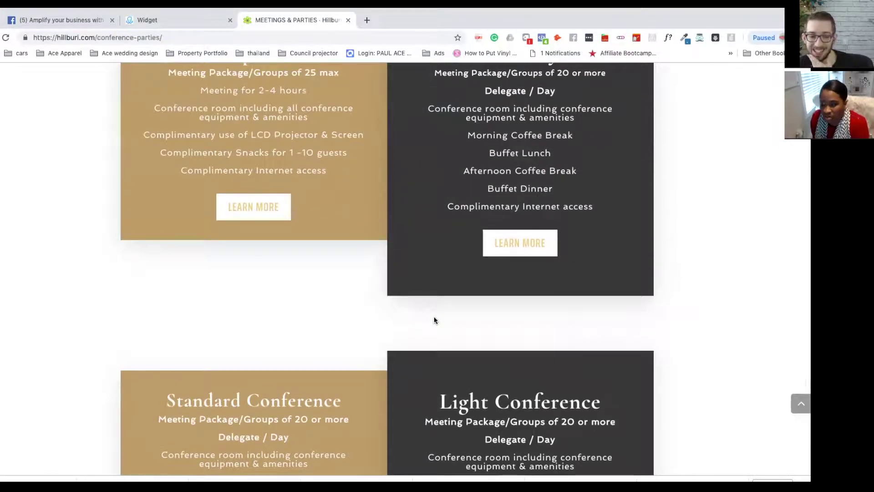
scroll(434, 320, up, 1)
scroll(434, 320, down, 2)
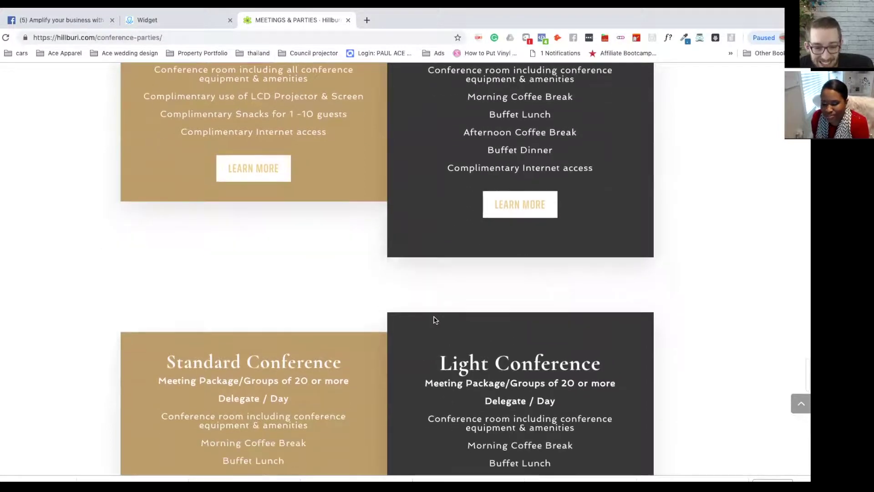
scroll(434, 320, up, 3)
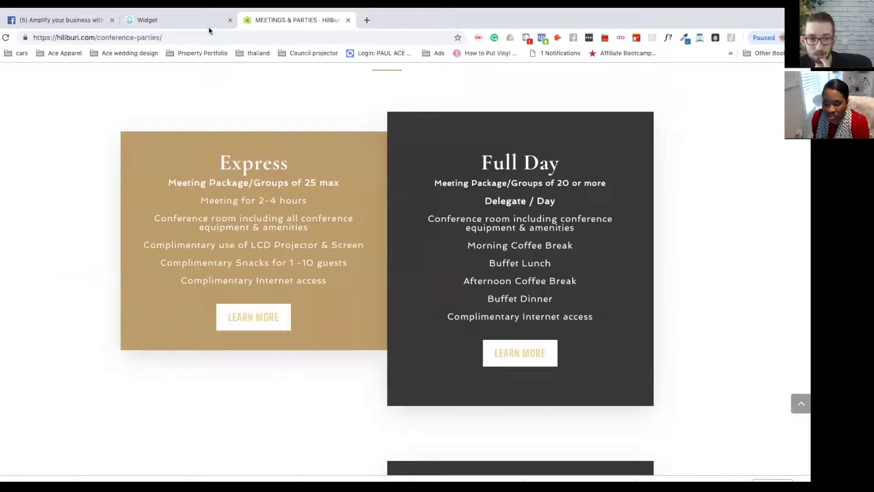
Step: Back in the ManyChat flow, change the full day message's meeting duration bullet to read "Meeting for full day"
click(172, 20)
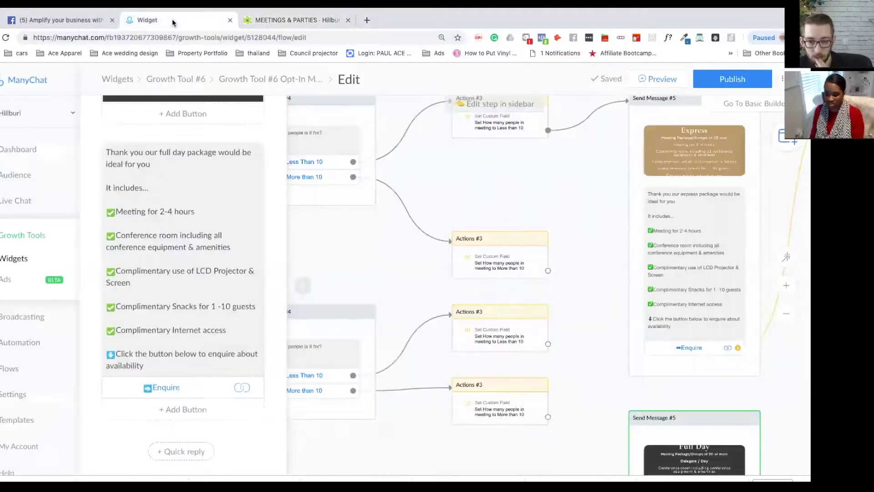
scroll(525, 258, down, 2)
scroll(524, 257, right, 2)
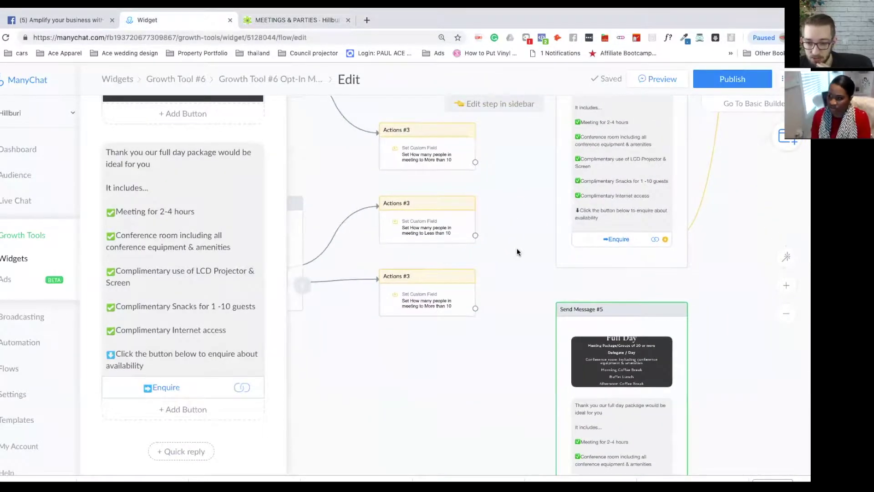
click(178, 242)
scroll(177, 242, up, 1)
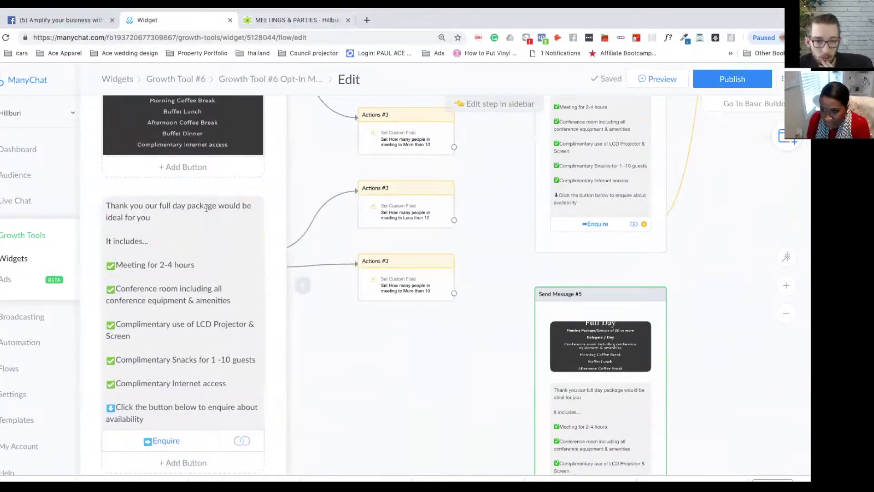
scroll(223, 186, up, 1)
scroll(203, 227, up, 1)
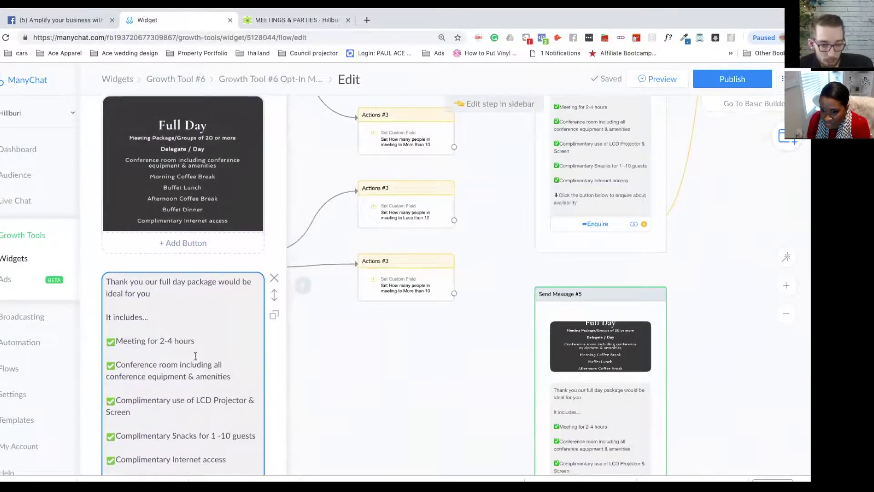
click(136, 341)
drag(191, 341, 159, 342)
text(full day)
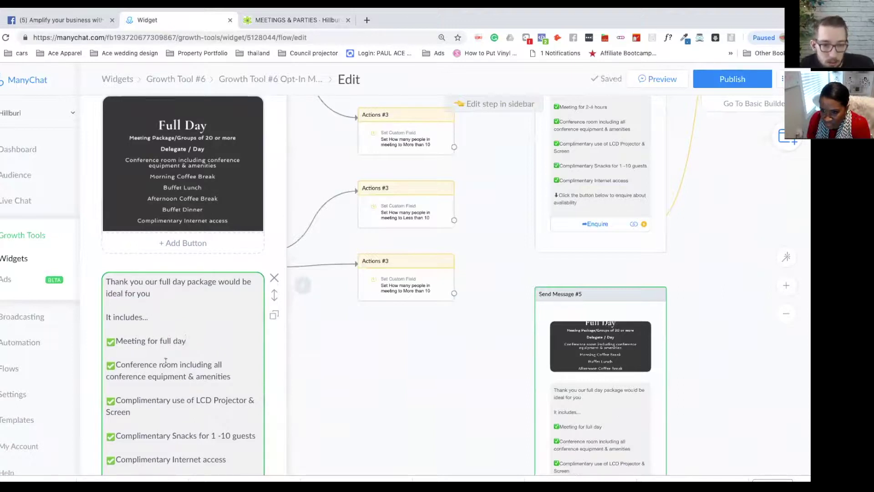
Step: Copy the conference room bullet in the full day message and paste the duplicate directly beneath it
scroll(187, 407, down, 1)
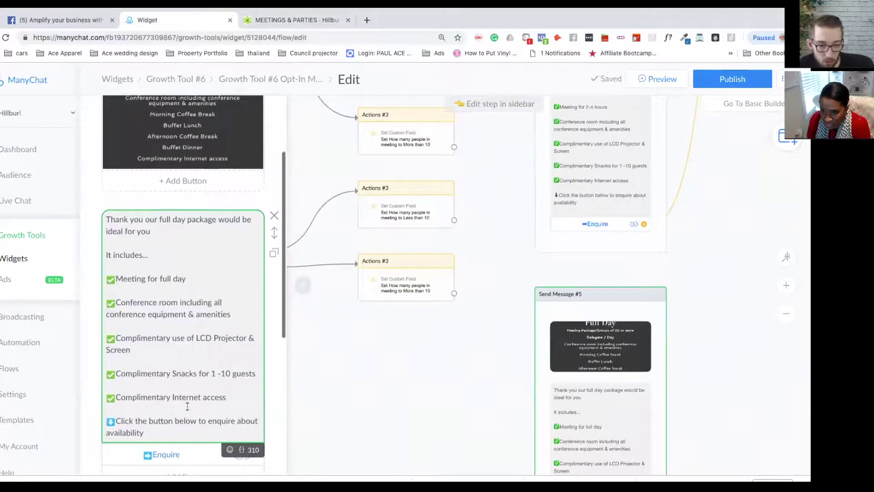
click(236, 341)
drag(251, 348, 92, 326)
key(ctrl+c)
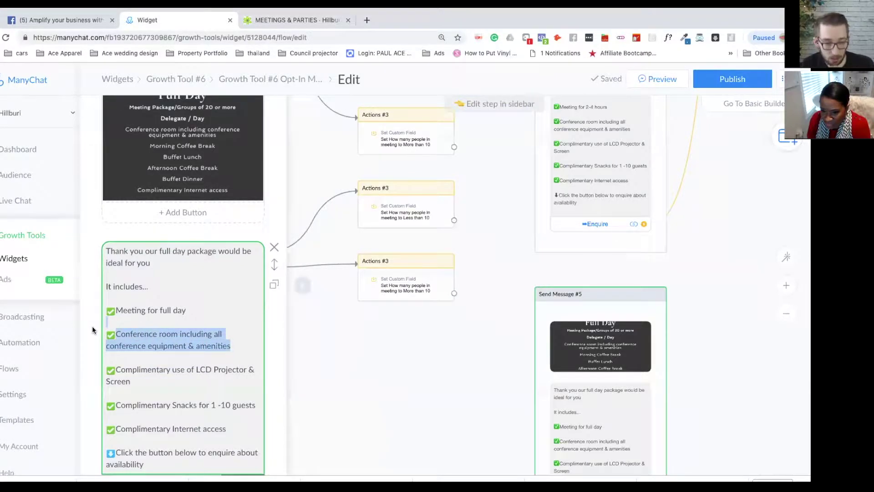
click(125, 355)
key(Return)
key(ctrl+v)
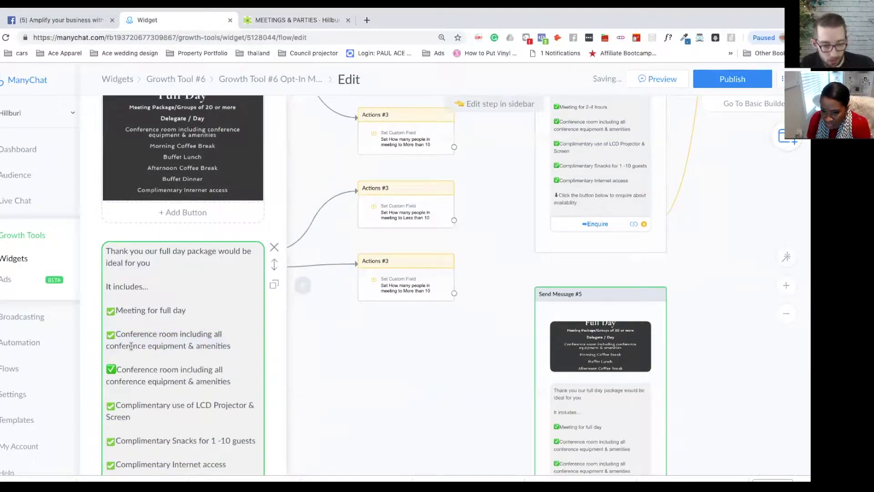
Step: Replace the duplicated conference room bullet's text with "Morning Coffee Break", keeping its check mark
drag(235, 384, 118, 367)
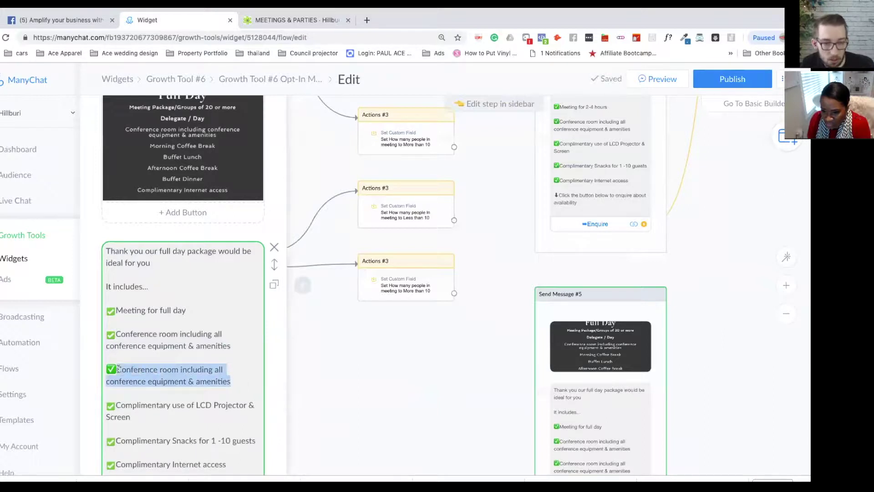
key(BackSpace)
text(Morn)
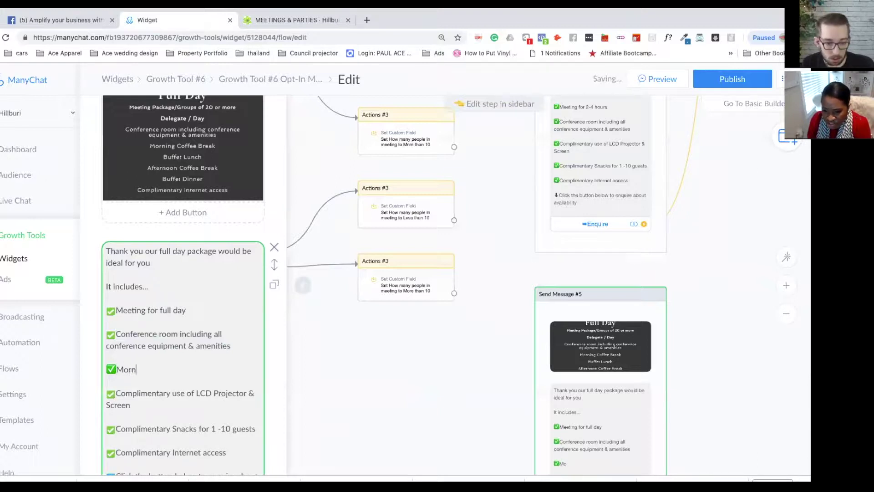
text(ing)
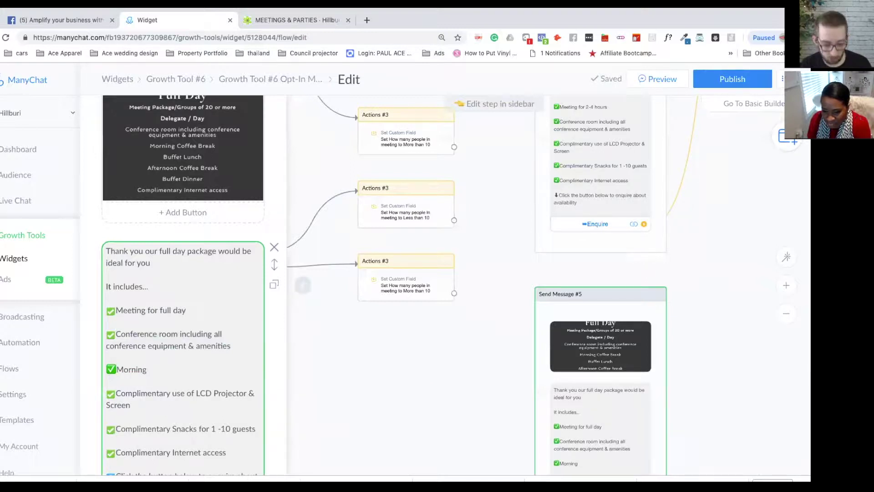
text(Coff)
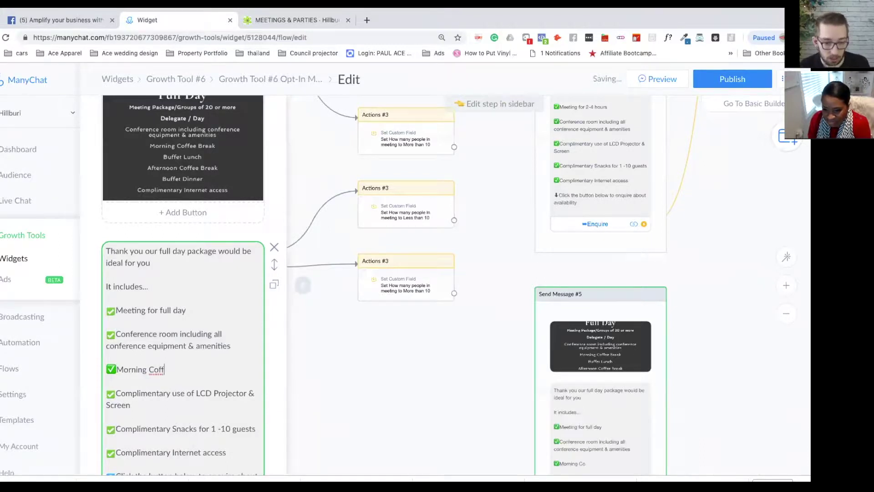
text(ee Break)
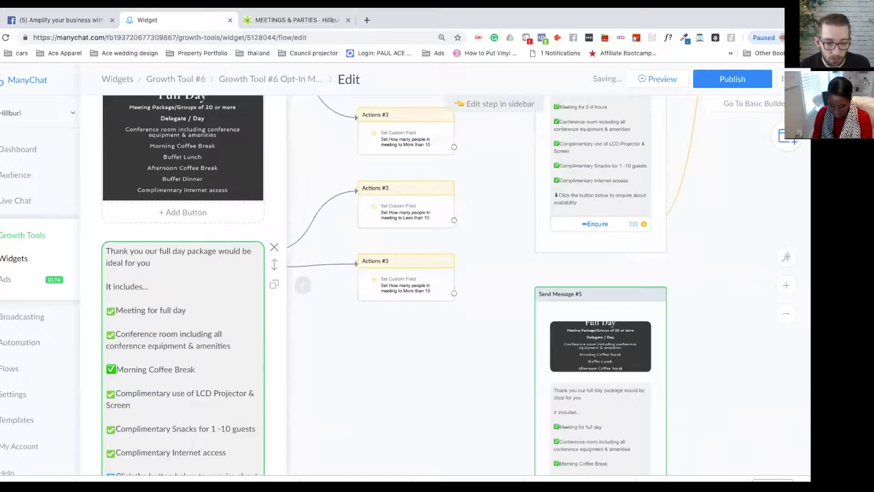
Step: Add a check-marked "Buffet Lunch" bullet below the morning coffee break by pasting the copied bullet and replacing its text
key(Return)
key(ctrl+v)
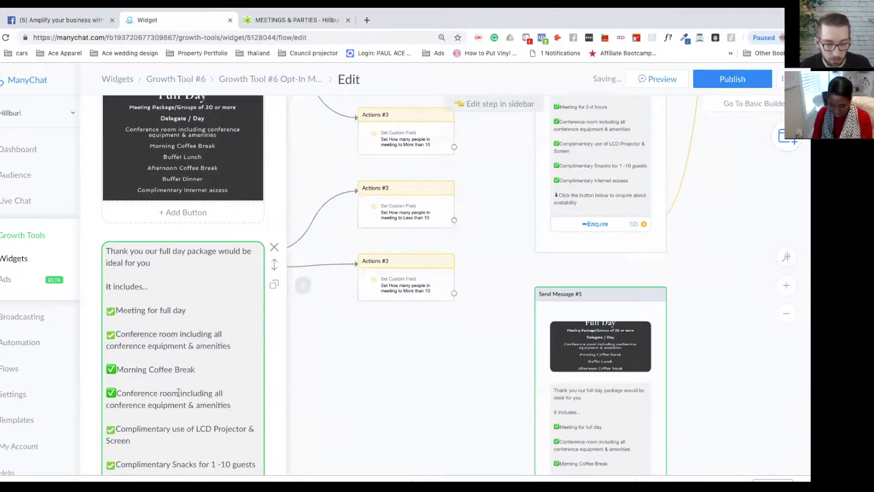
drag(231, 405, 117, 389)
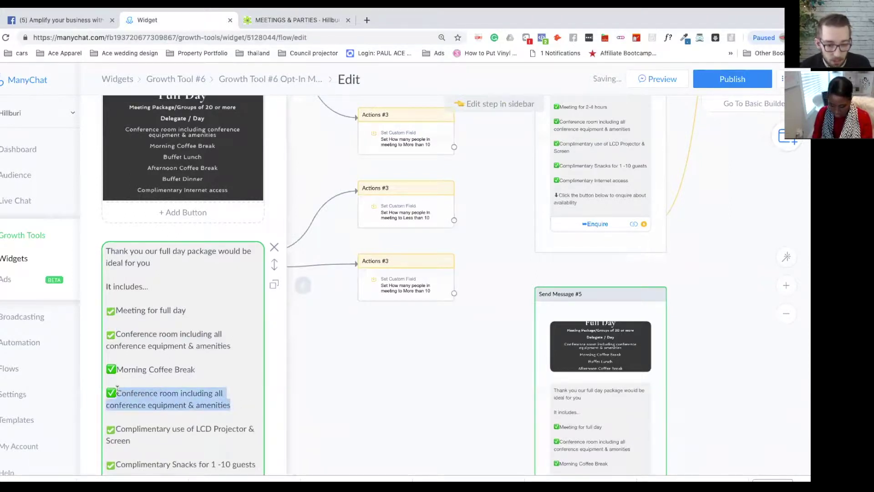
text(Buffet Lunch)
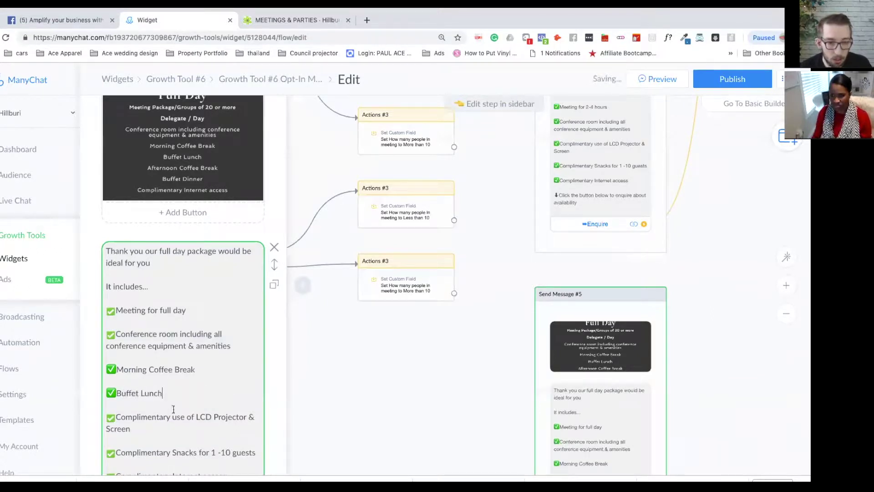
Step: Add a check-marked "Afternoon Coffee" bullet below the buffet lunch bullet by pasting the copied bullet and replacing its text
key(Return)
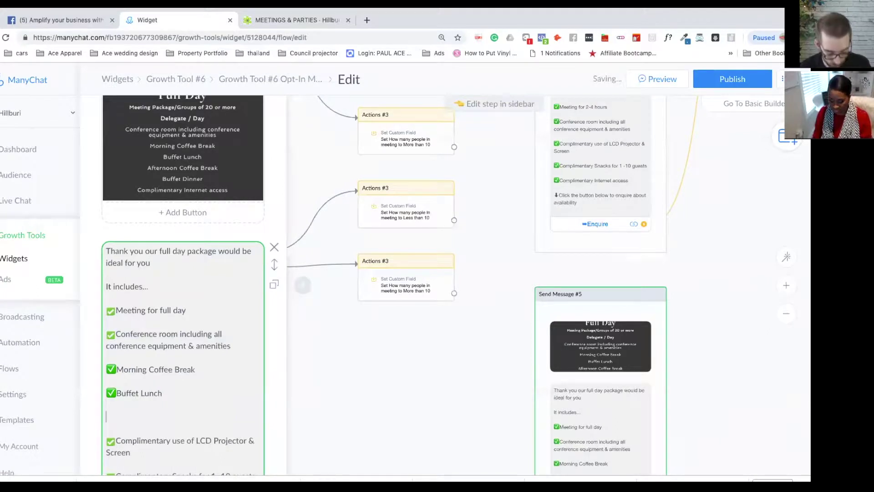
key(ctrl+v)
drag(237, 429, 117, 415)
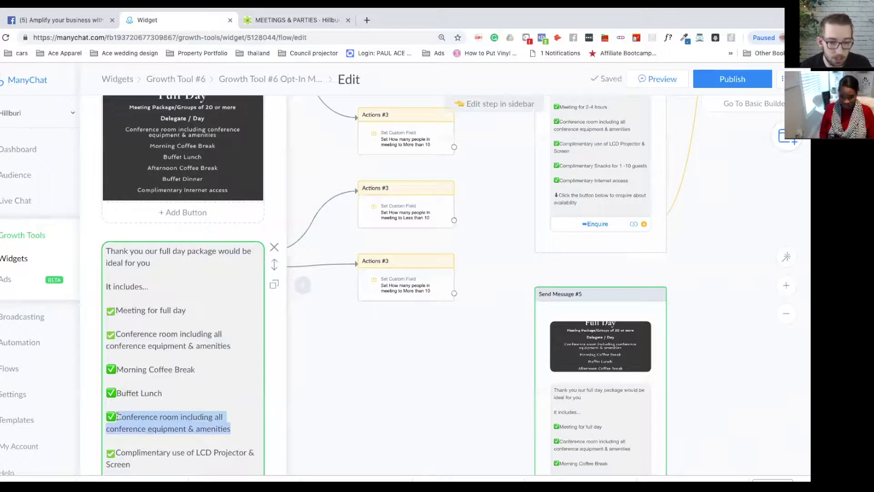
key(BackSpace)
text(Aft)
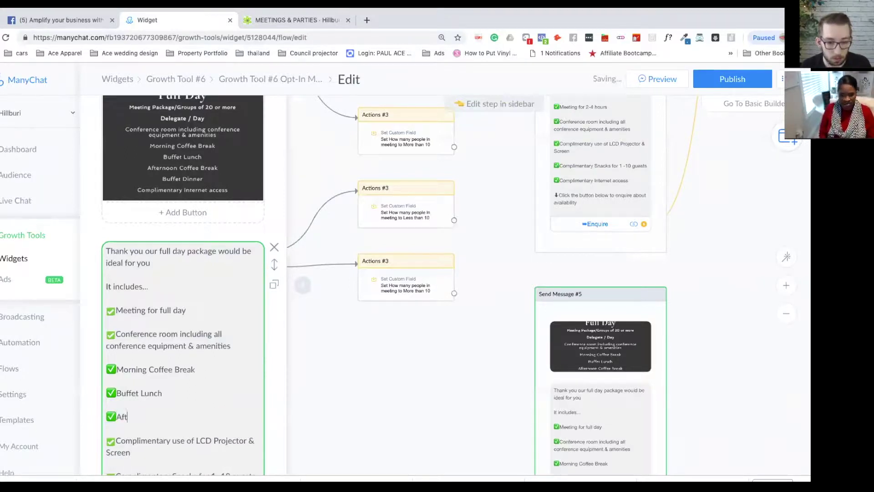
text(ernoon)
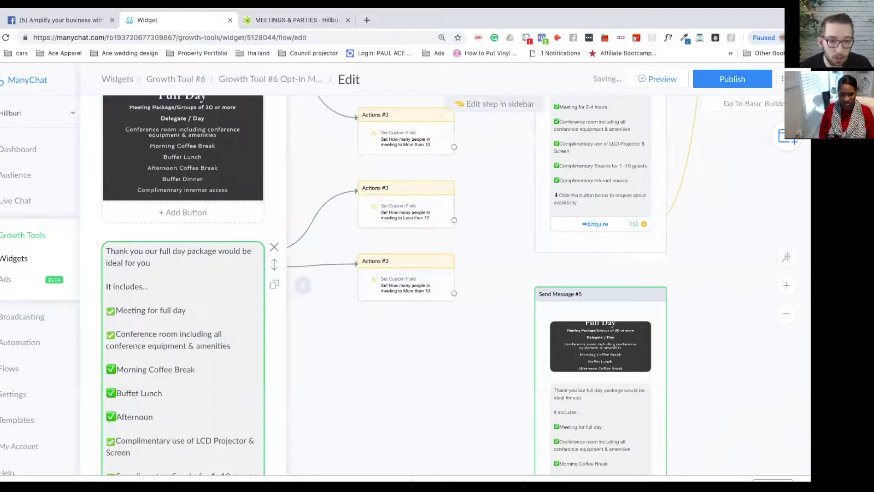
text( Co)
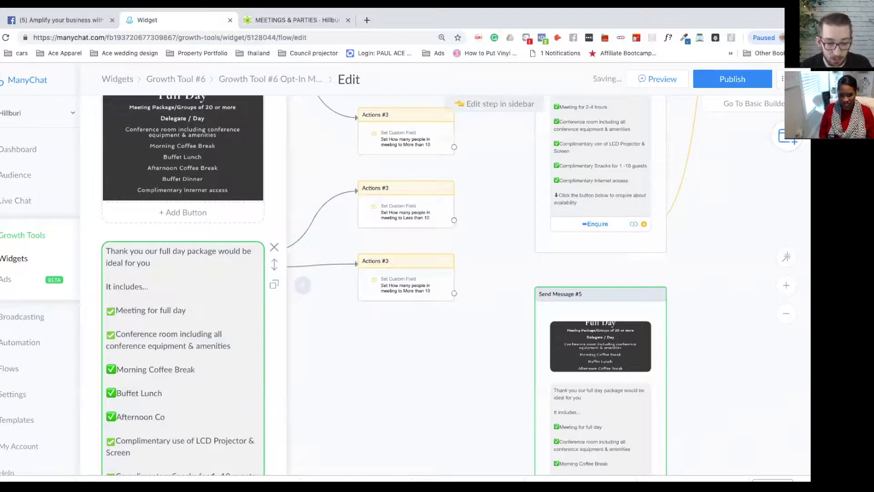
text(ffee)
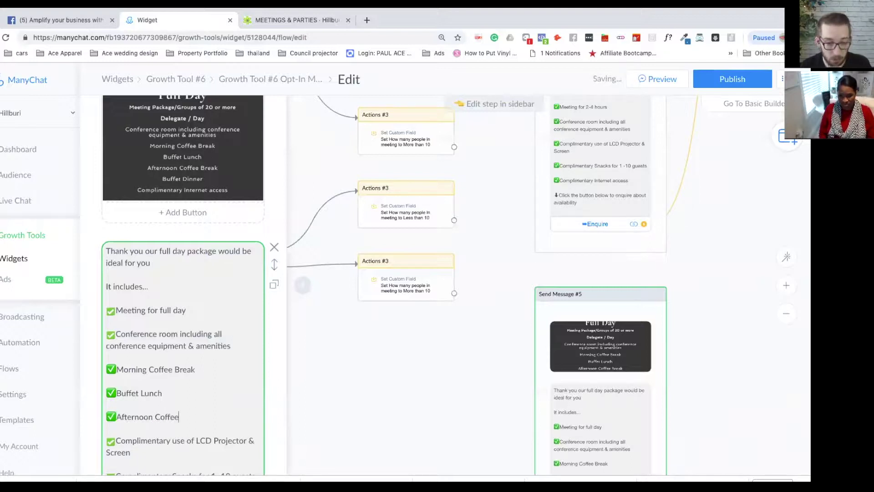
Step: Complete the afternoon bullet so that it reads "Afternoon Coffee Break", matching the wording of the morning bullet
click(202, 371)
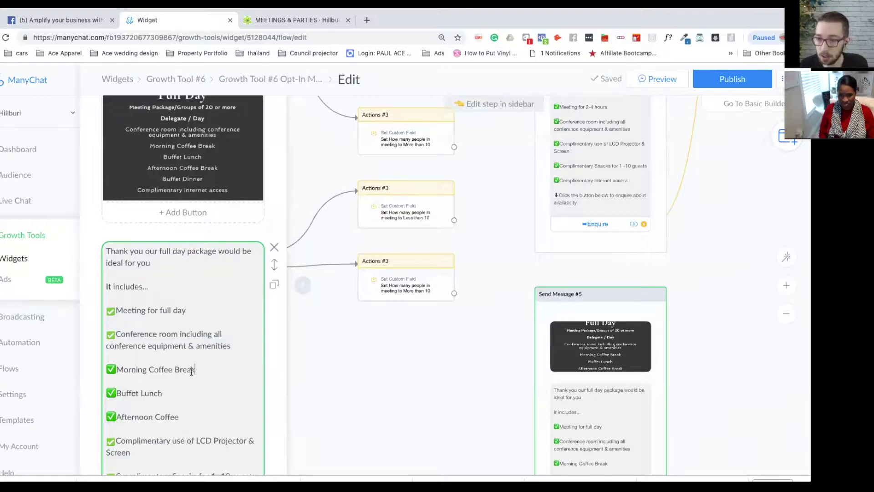
scroll(188, 371, down, 1)
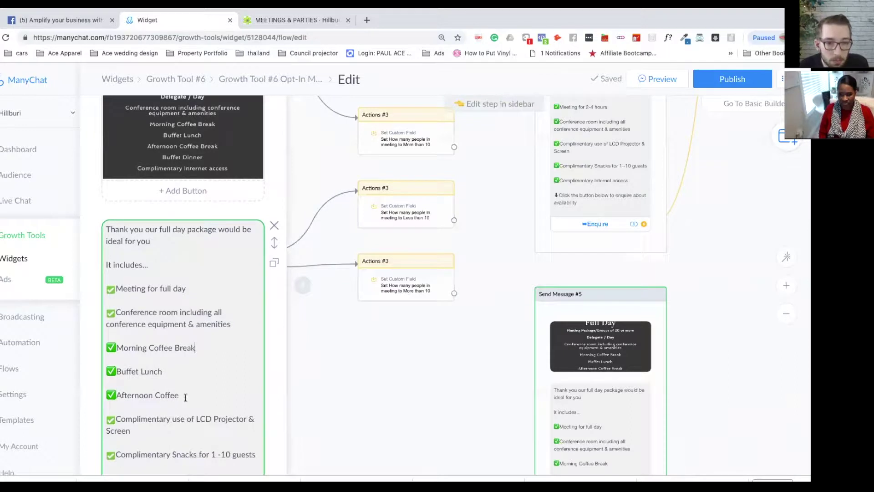
text(Breask)
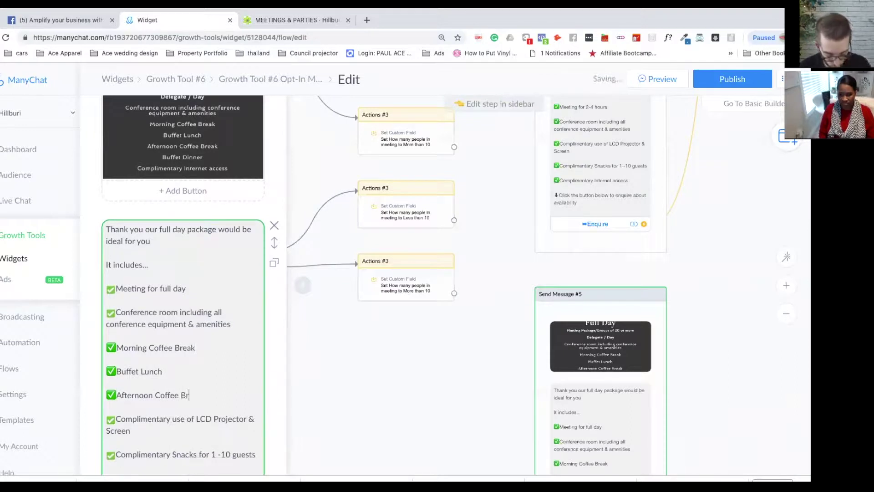
key(BackSpace)
key(BackSpace)
key(BackSpace)
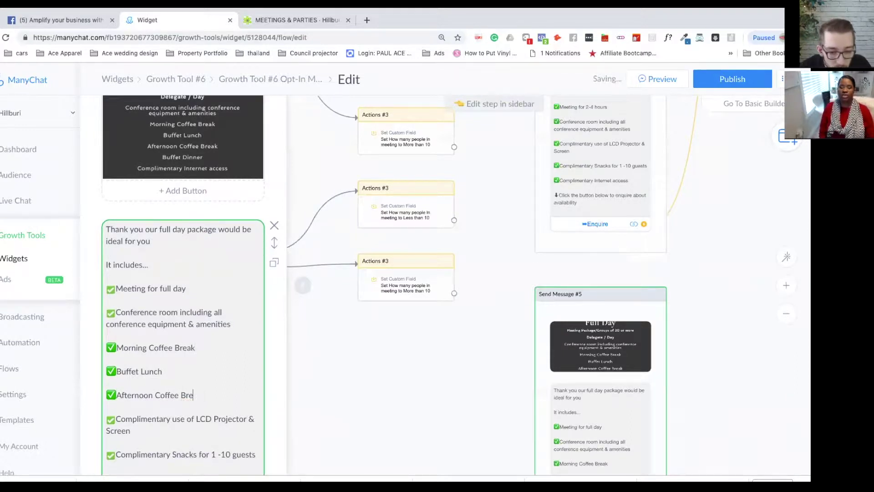
text(ak)
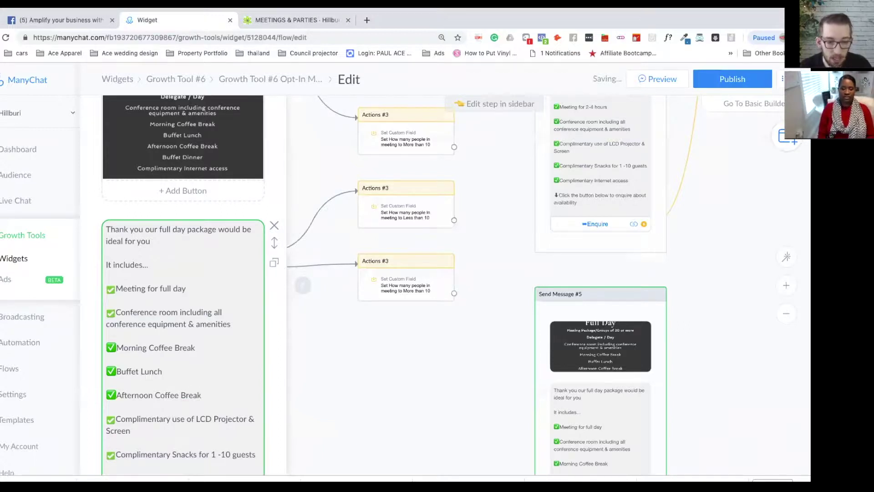
Step: Add a check-marked "Buffet Dinner" bullet below the afternoon coffee break by pasting the copied bullet and replacing its text
scroll(182, 371, up, 3)
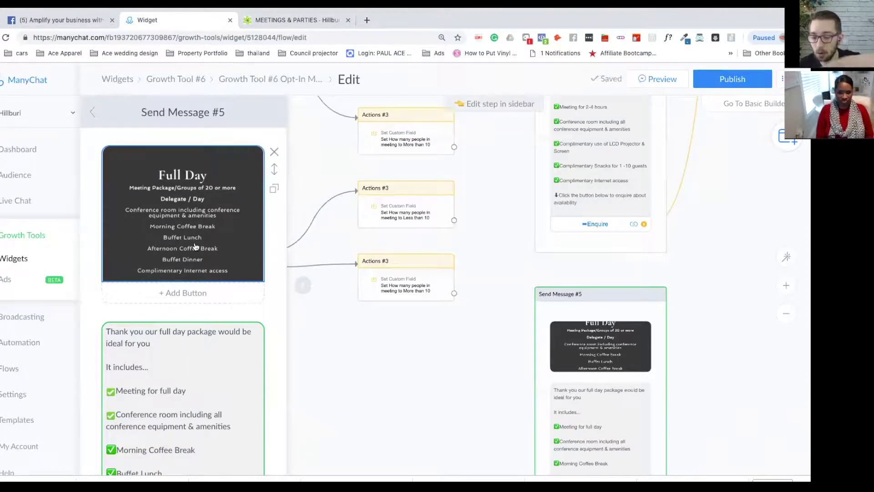
click(189, 338)
scroll(201, 346, down, 4)
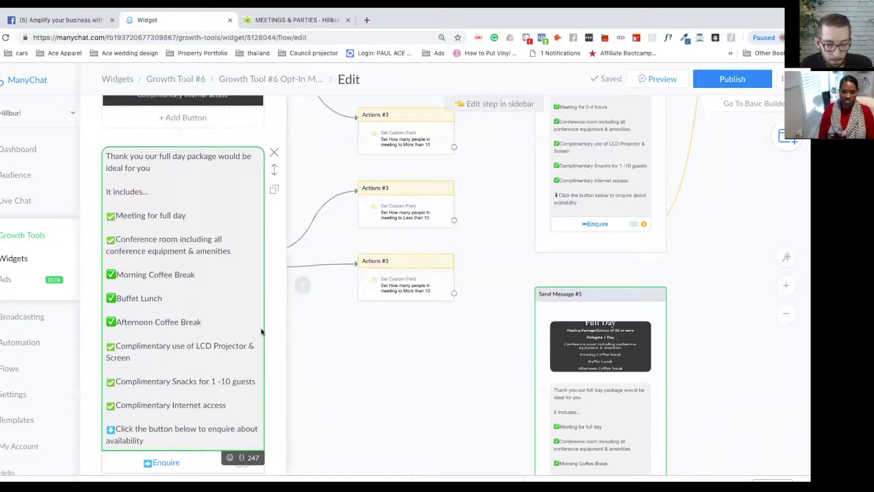
key(Return)
key(Return)
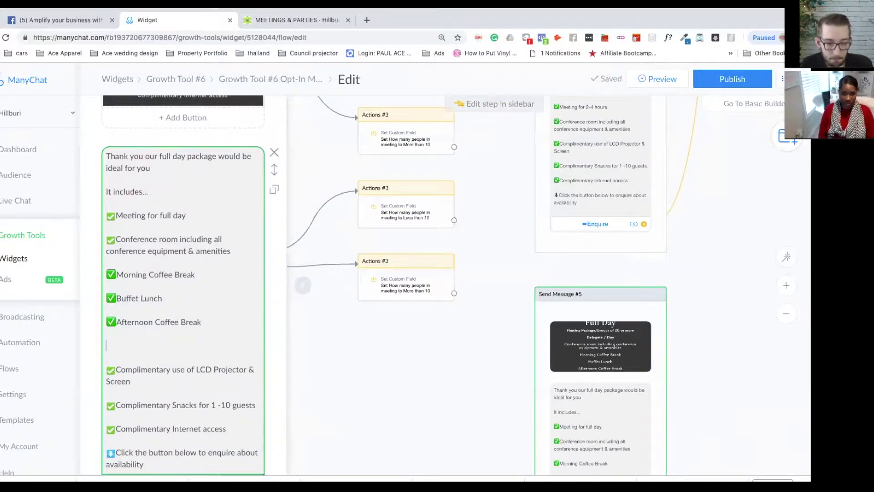
scroll(218, 259, up, 3)
scroll(218, 259, down, 3)
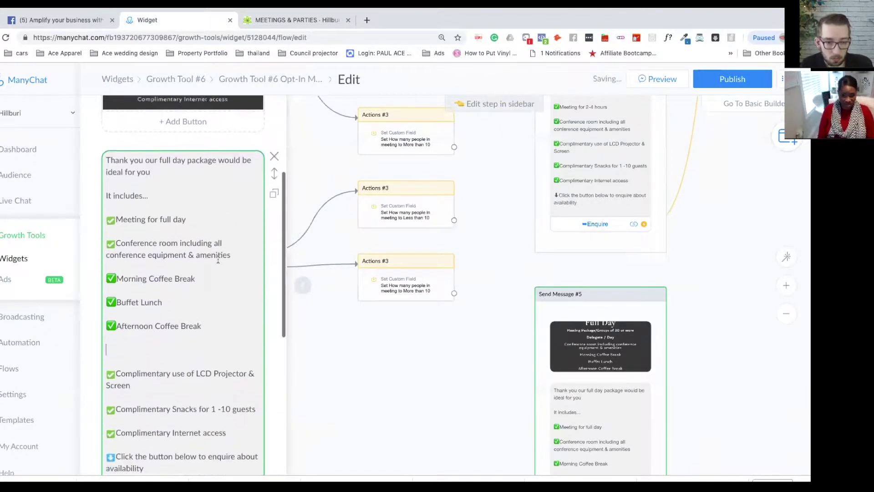
text(✅Conference room including all conference equipment & amenities)
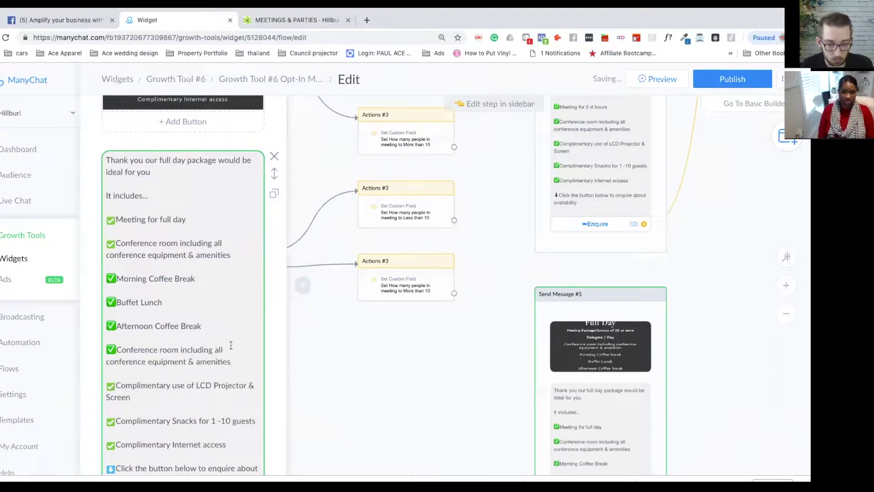
drag(231, 362, 117, 349)
text(B)
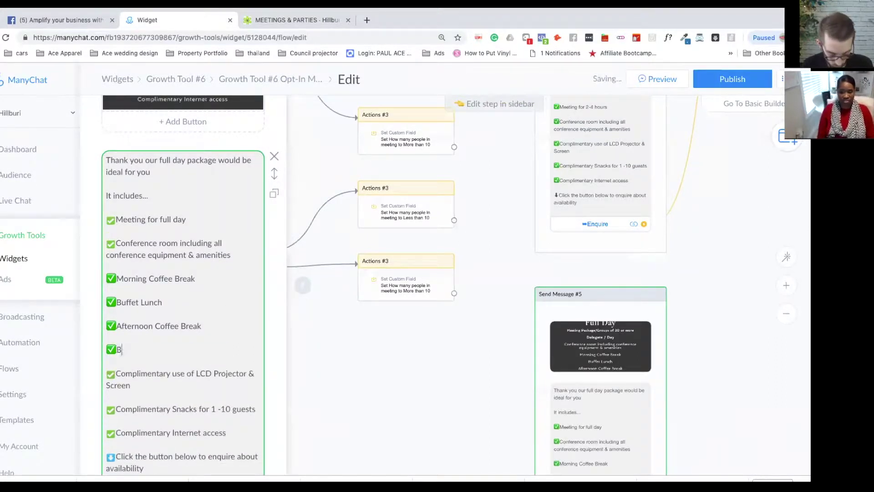
text(uffet Dinn)
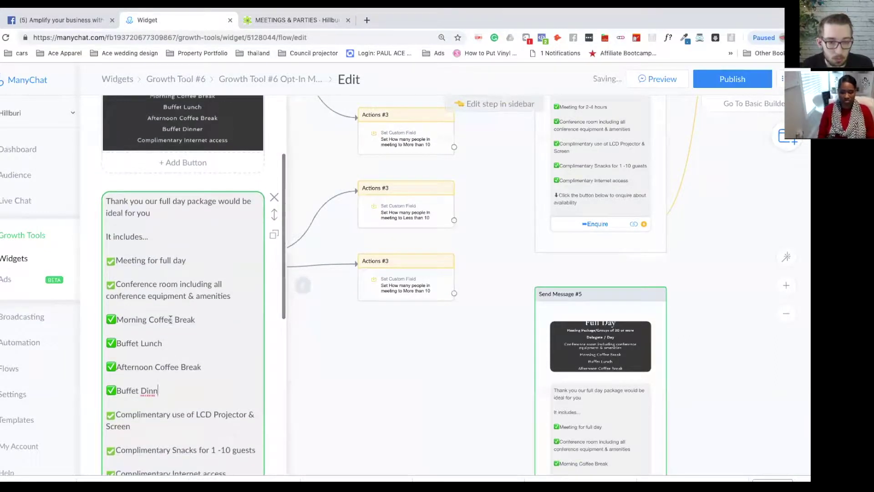
text(er)
Step: Delete the LCD projector, complimentary snacks and Internet access bullets from the full day message, along with the leftover blank line
scroll(194, 324, down, 3)
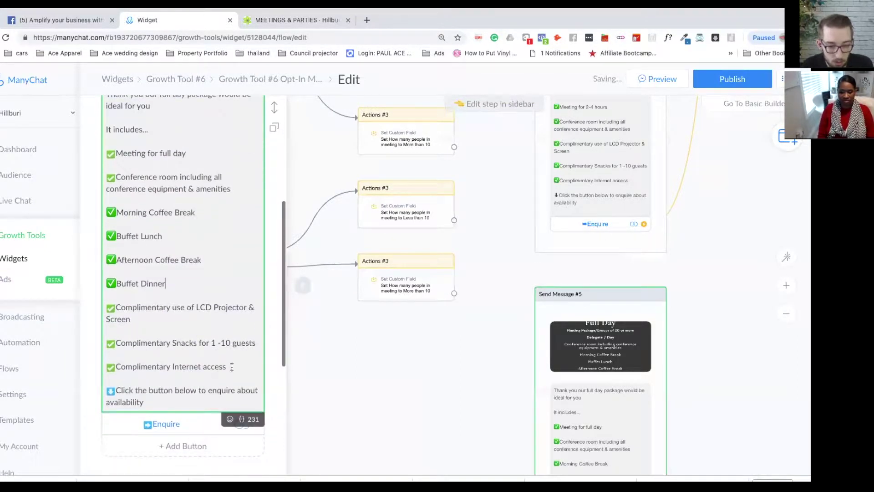
drag(231, 367, 105, 307)
key(BackSpace)
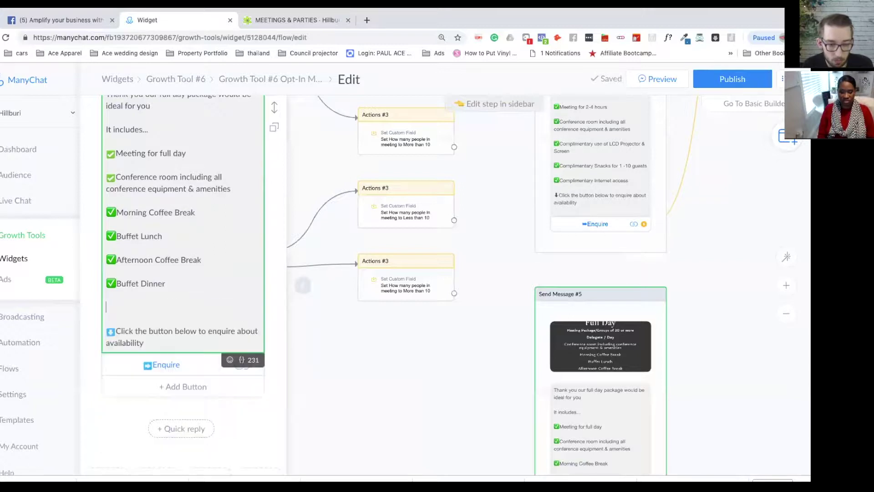
key(BackSpace)
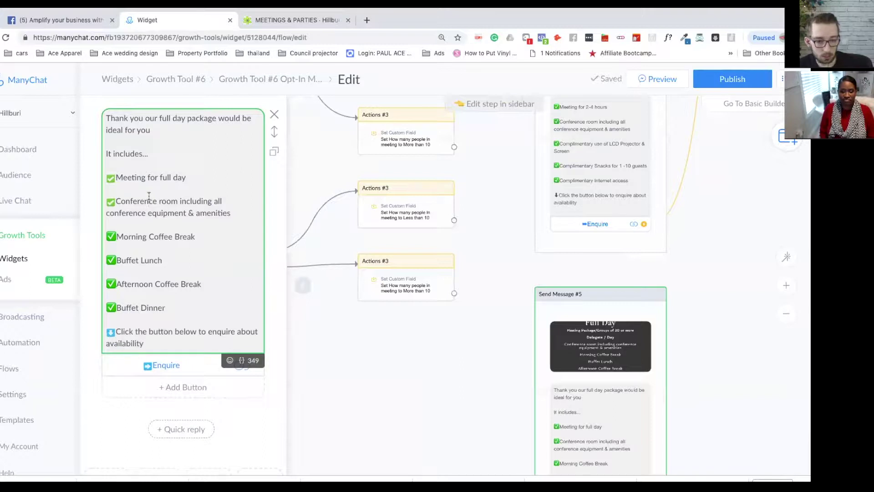
Step: Compare the full day message's bullets with the items listed on its package image
scroll(149, 197, up, 3)
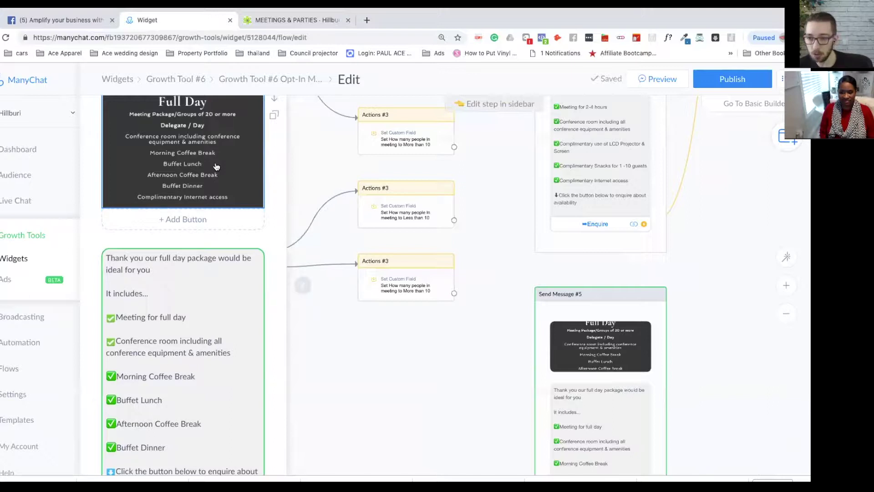
scroll(220, 287, down, 2)
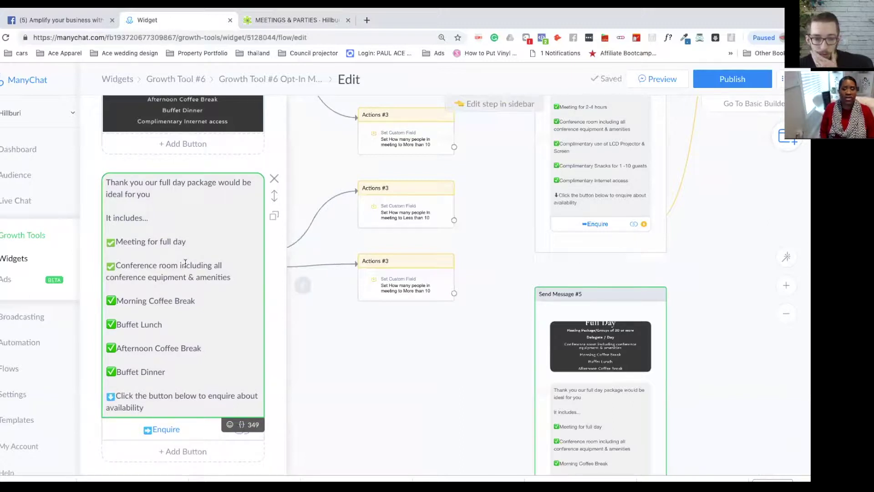
scroll(185, 263, up, 3)
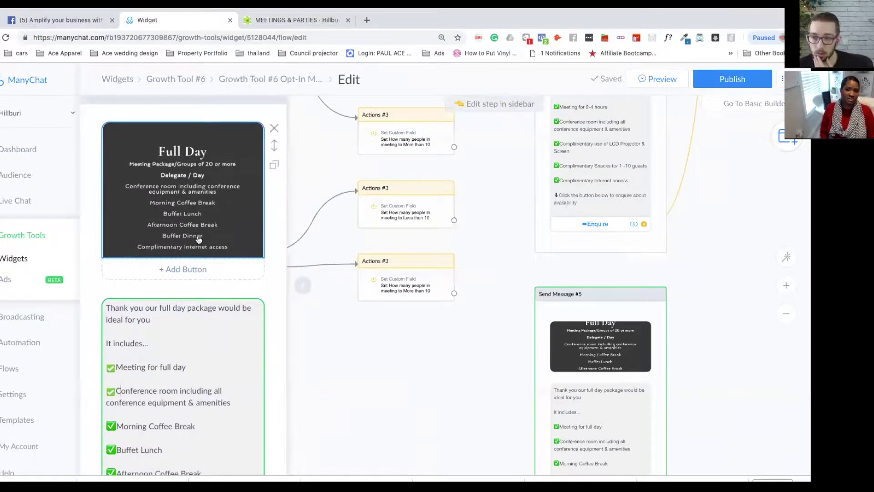
scroll(198, 240, down, 4)
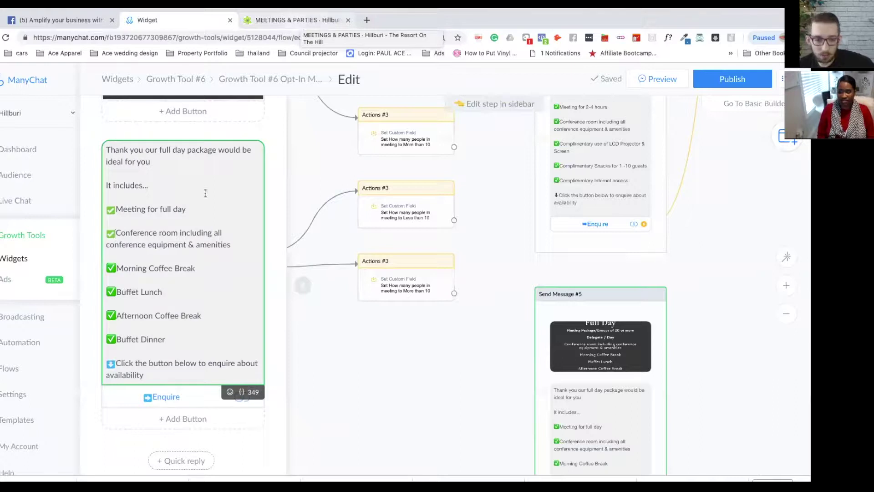
scroll(201, 207, up, 1)
click(154, 205)
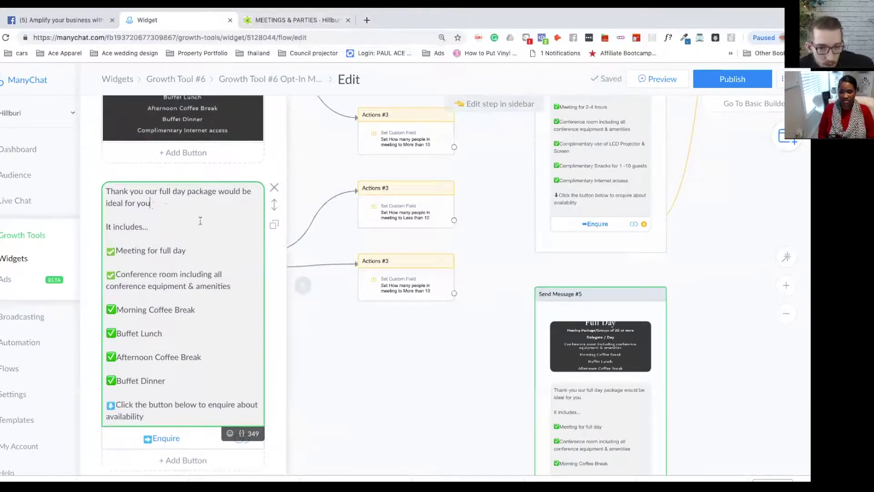
scroll(216, 220, down, 4)
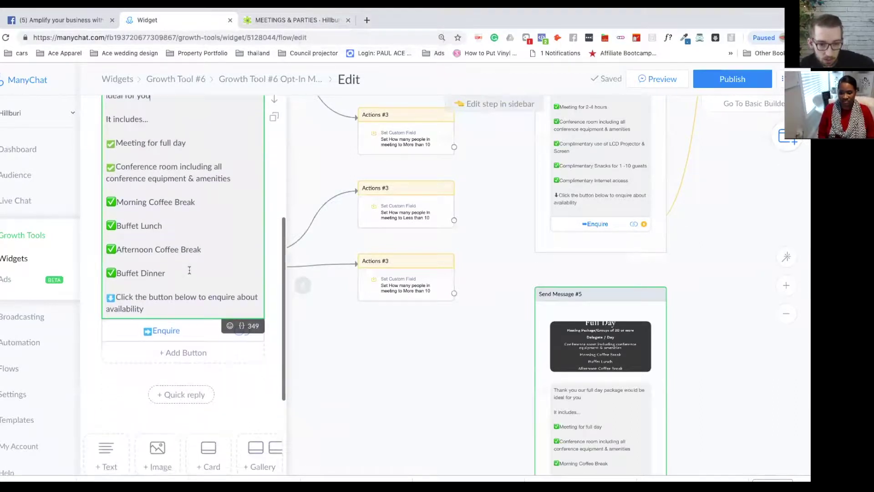
Step: Check the website address set for the full day message's Enquire button and close its settings
click(179, 335)
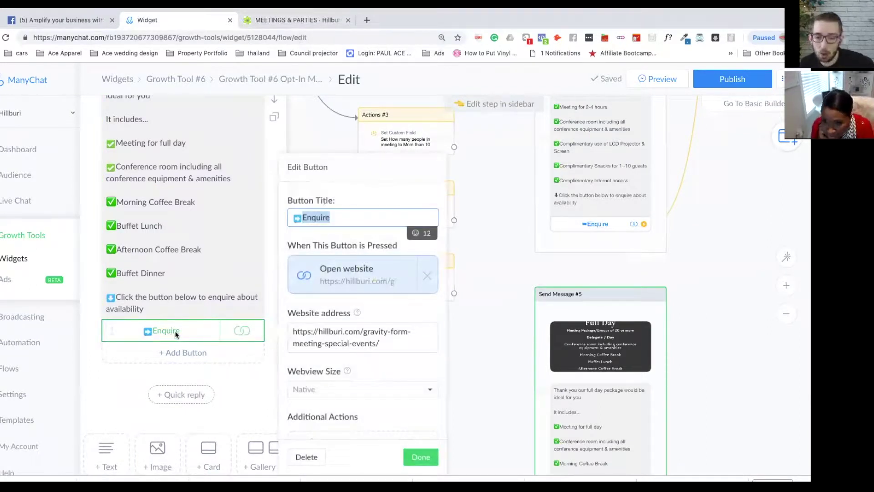
click(380, 344)
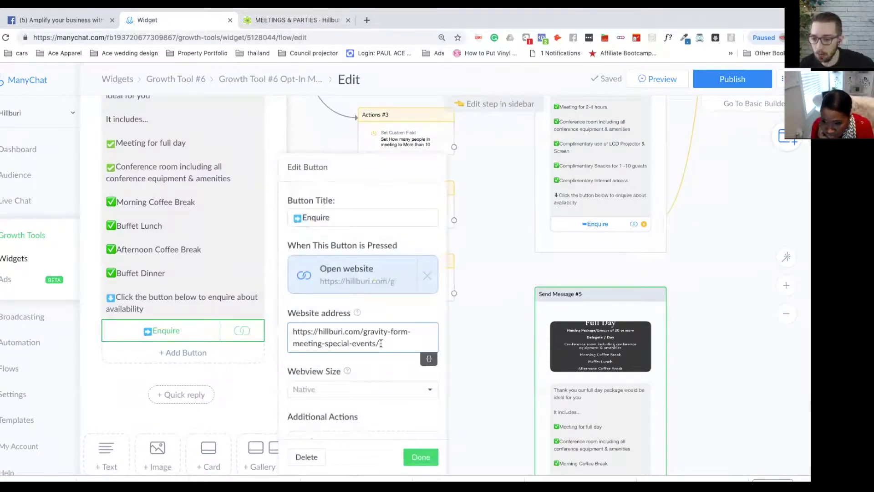
click(119, 394)
Step: Examine how the group size questions and their actions connect to the Express and Full Day package messages in the flow
scroll(722, 345, up, 2)
scroll(722, 345, down, 3)
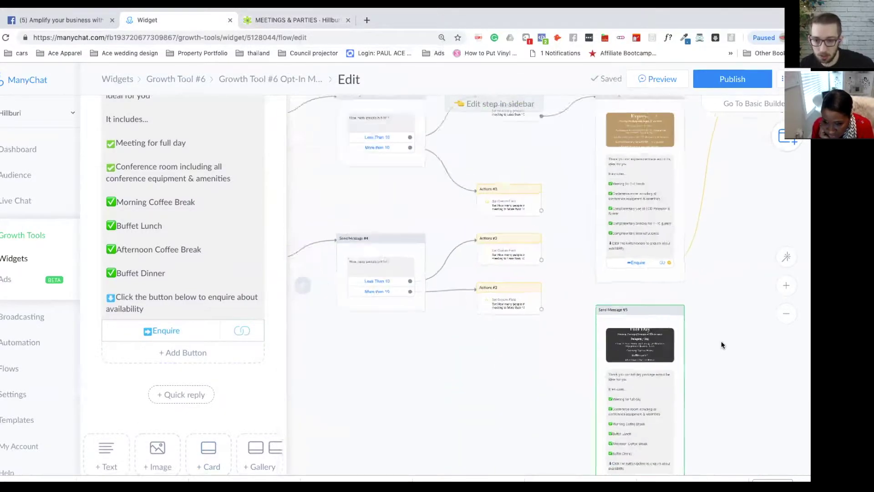
scroll(723, 344, up, 1)
click(390, 209)
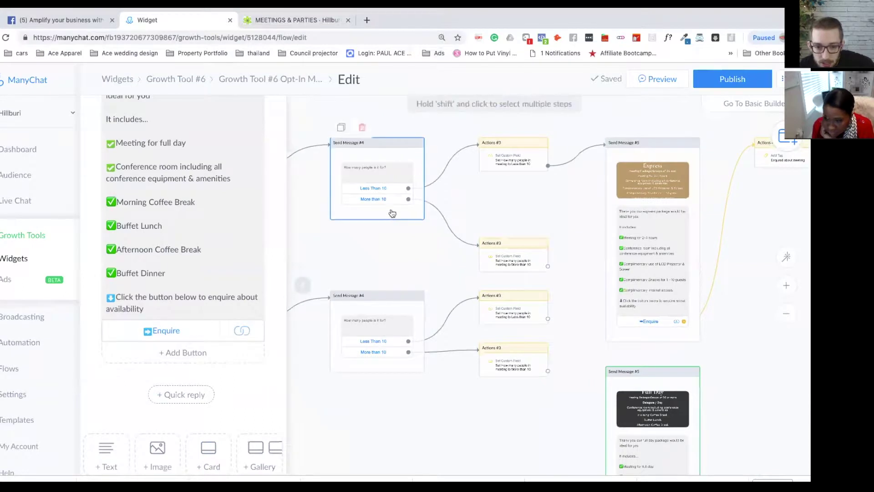
click(542, 263)
click(392, 206)
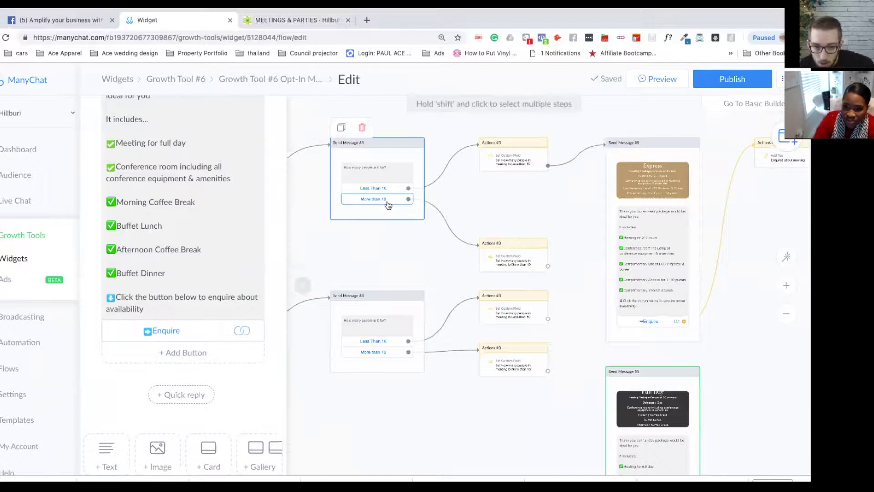
click(360, 246)
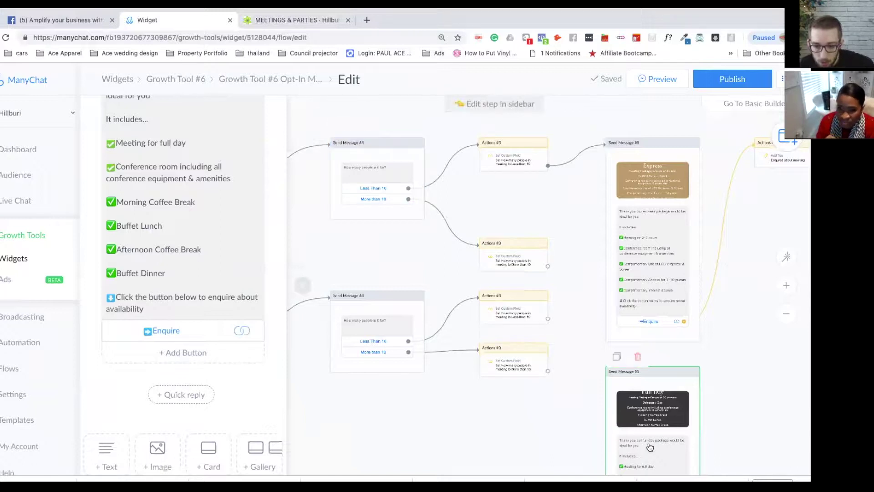
scroll(233, 242, up, 5)
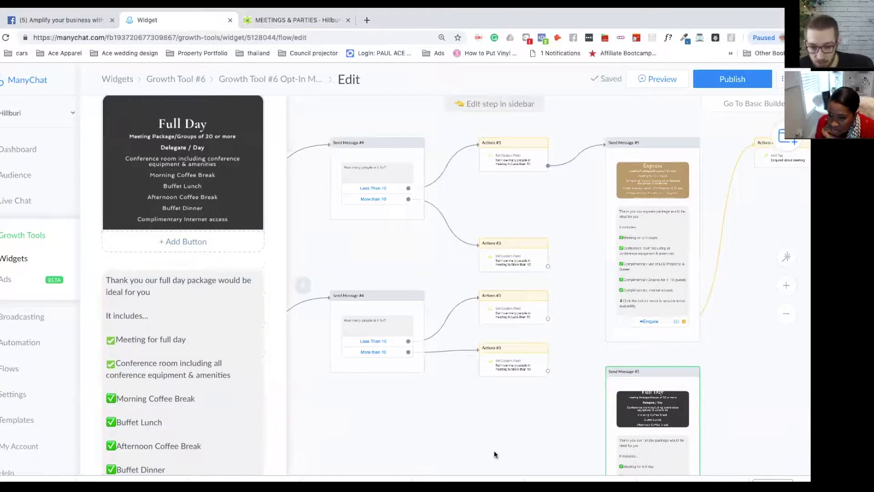
scroll(491, 451, up, 3)
scroll(425, 334, down, 3)
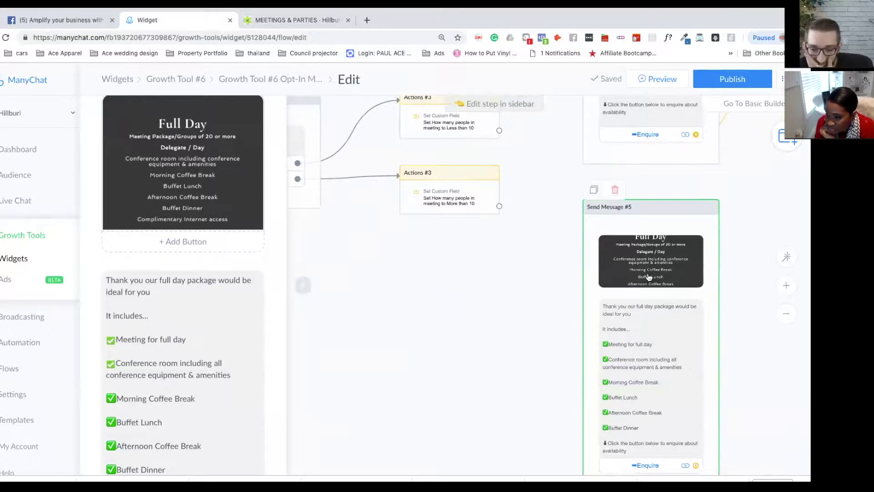
Step: Examine the meeting length and group size branches in the flow, along with the Express package message
drag(529, 293, 753, 438)
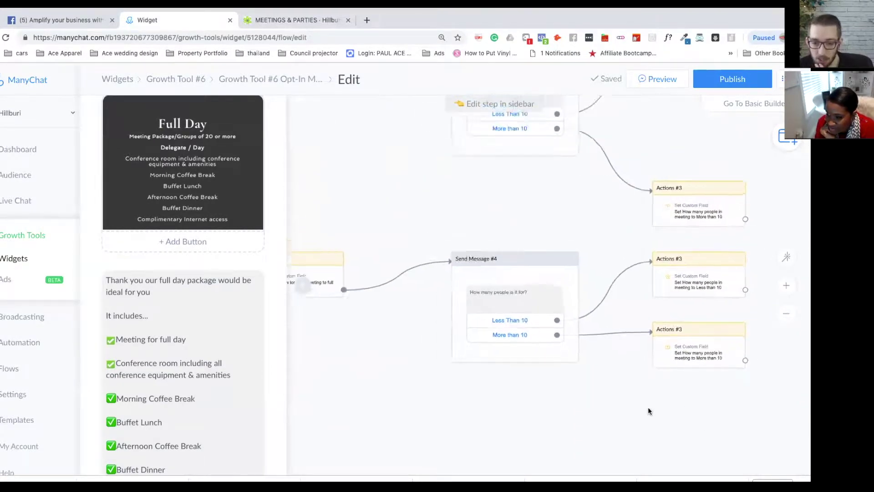
scroll(648, 411, down, 3)
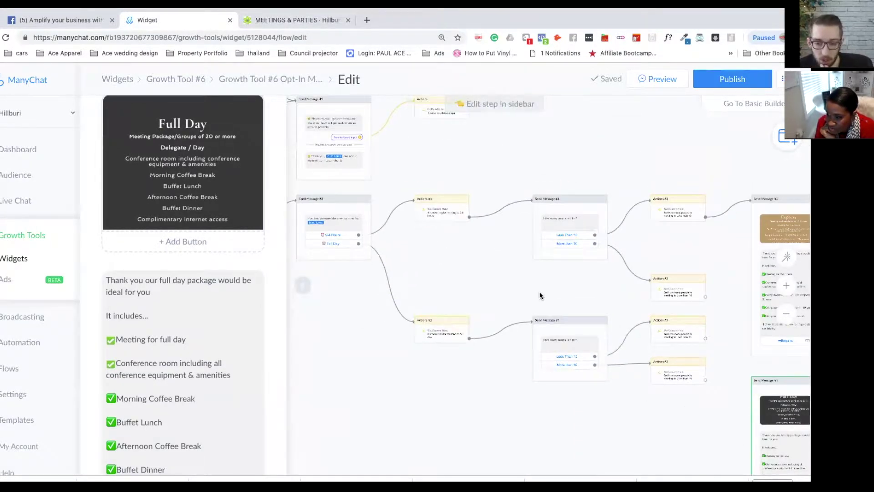
drag(540, 295, 496, 248)
scroll(496, 247, up, 3)
drag(726, 255, 725, 368)
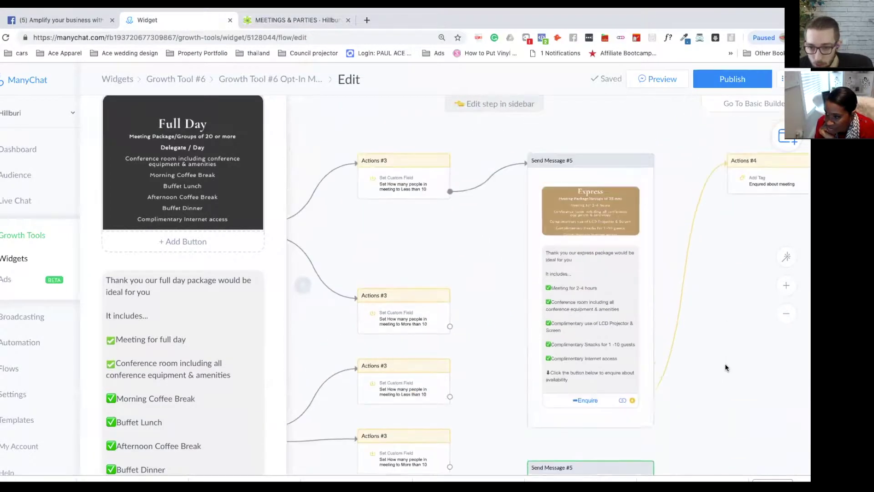
click(565, 259)
scroll(565, 259, up, 2)
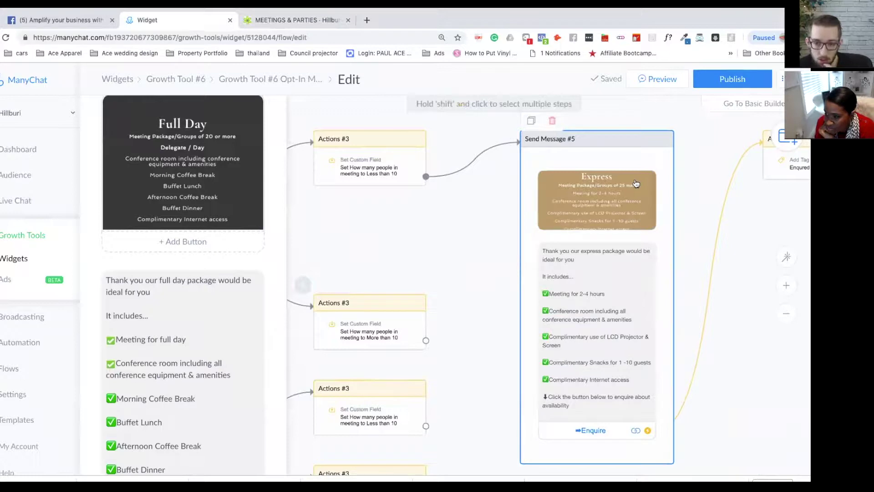
Step: Switch to the Hillburi meetings and parties page and compare the group size limits of the listed packages
click(296, 20)
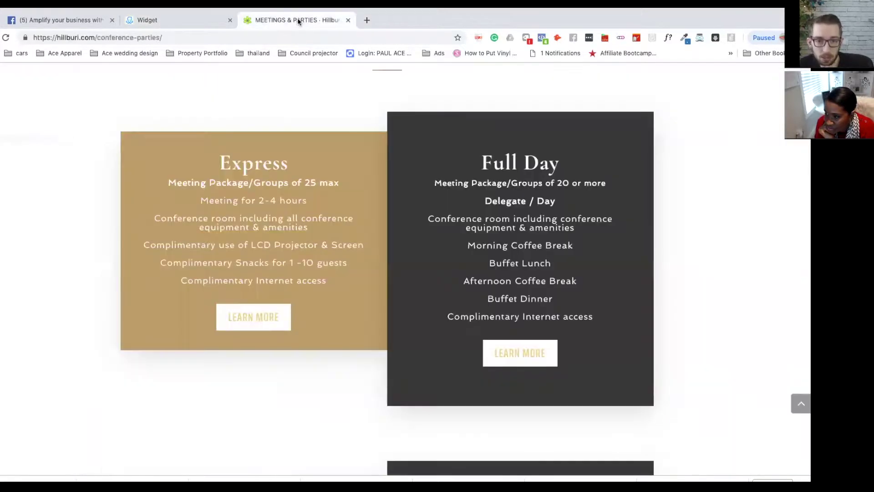
scroll(392, 206, down, 5)
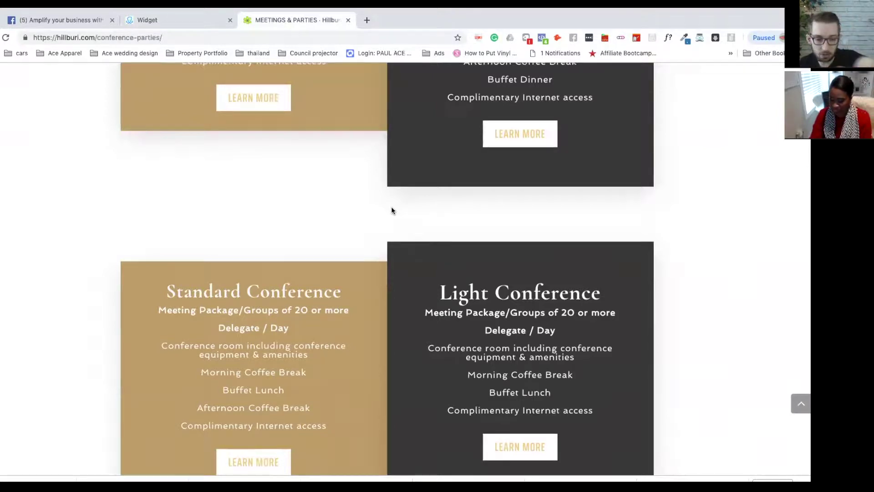
scroll(303, 280, up, 4)
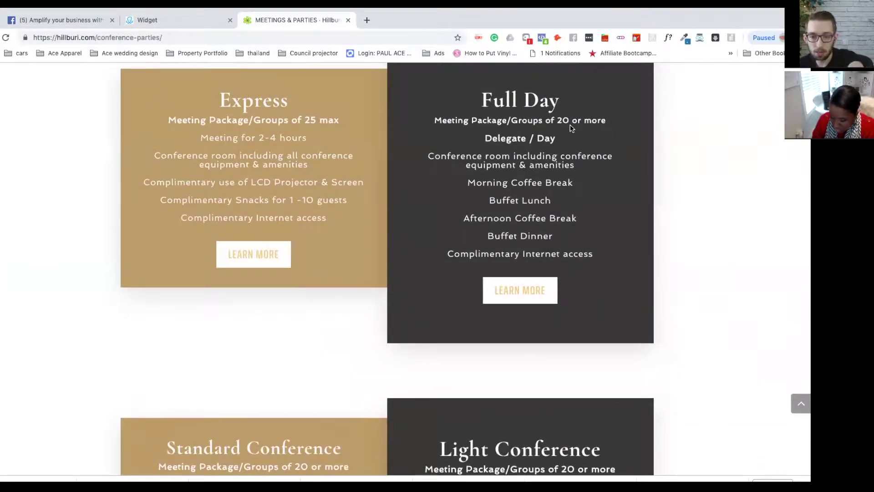
scroll(339, 210, down, 5)
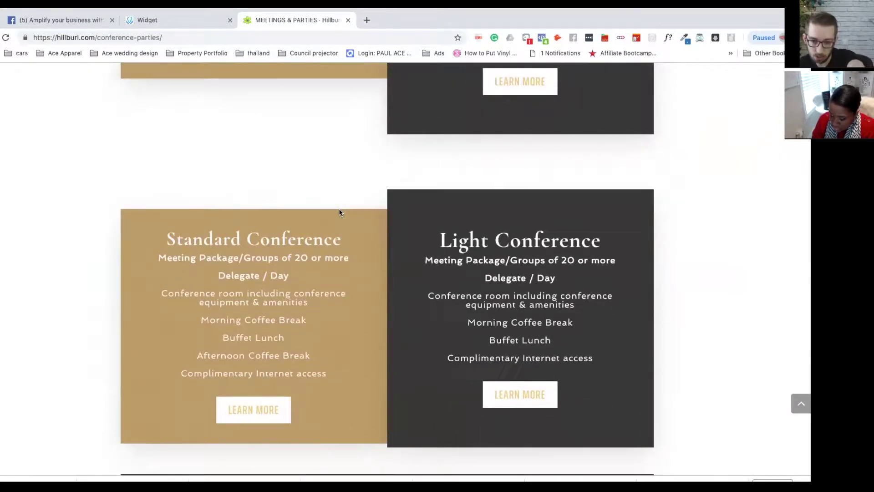
scroll(338, 211, up, 3)
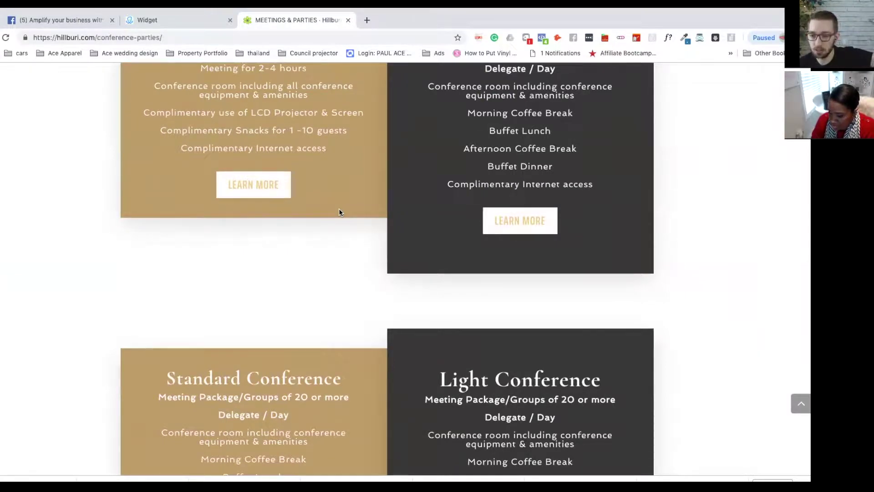
scroll(338, 212, up, 3)
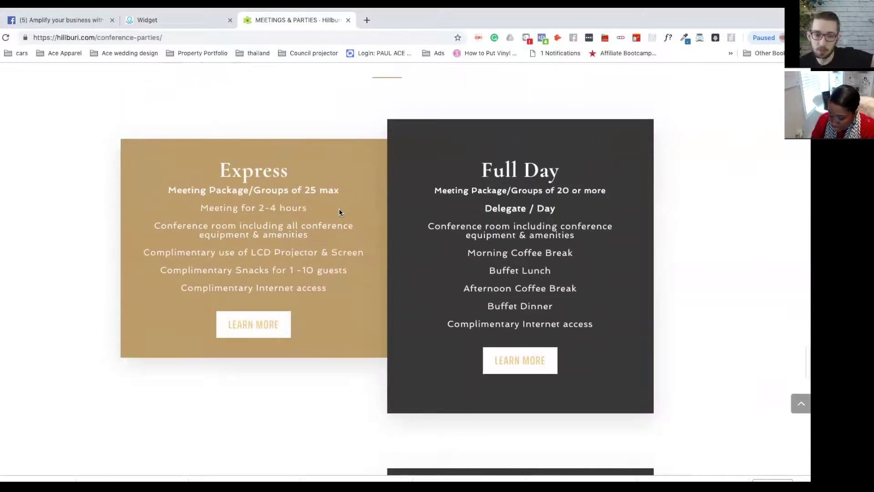
Step: Return to the ManyChat flow and retitle the upper group size question's first answer button as Less Than 20
click(161, 20)
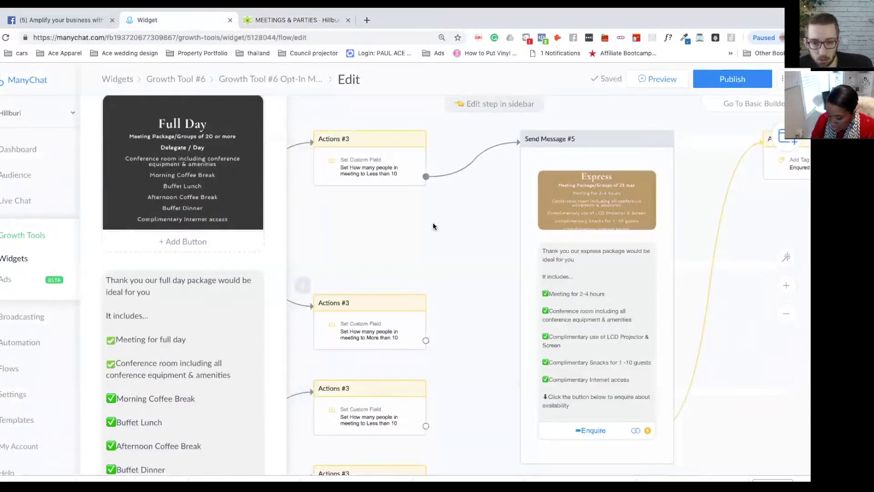
scroll(431, 227, down, 3)
scroll(510, 212, up, 2)
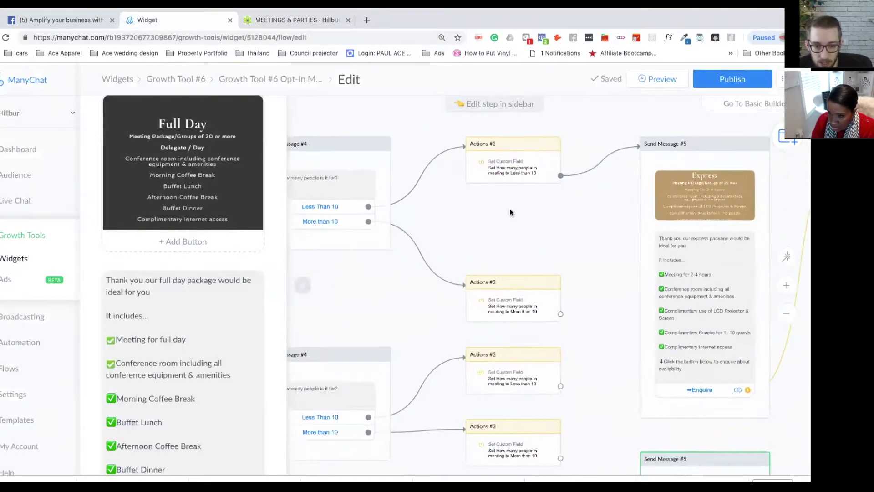
click(381, 219)
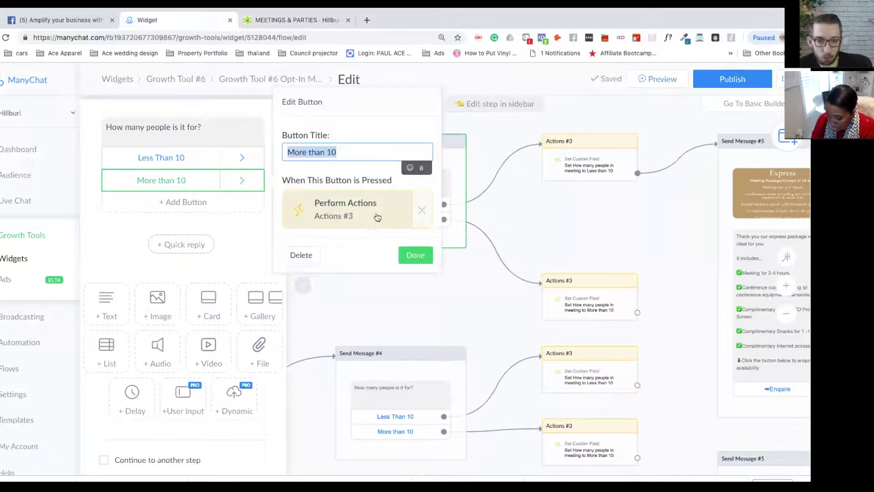
click(347, 151)
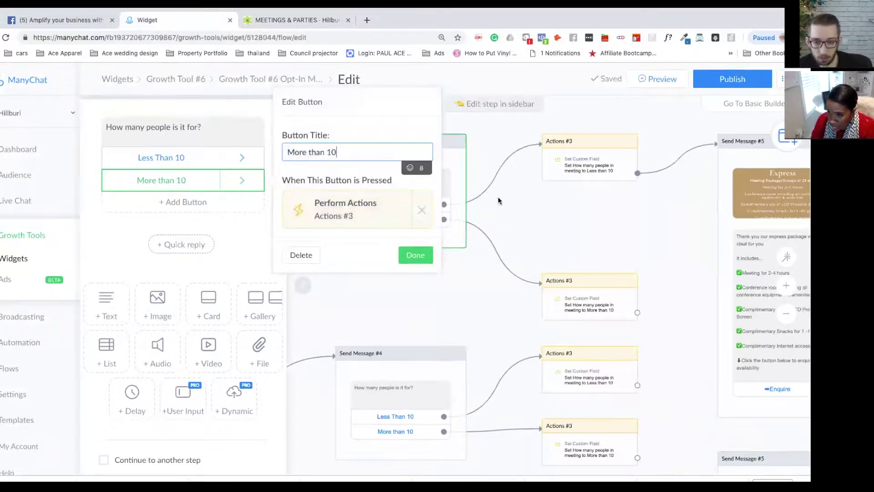
click(498, 200)
click(395, 203)
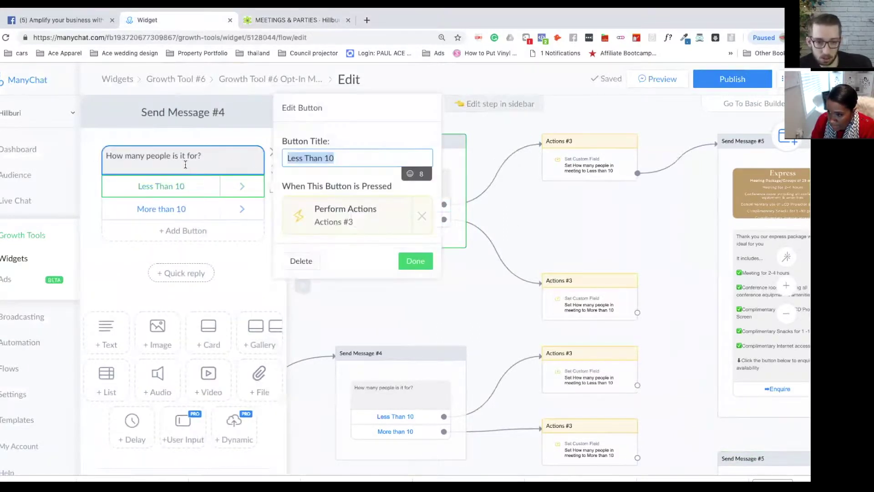
click(343, 156)
key(BackSpace)
key(BackSpace)
text(2)
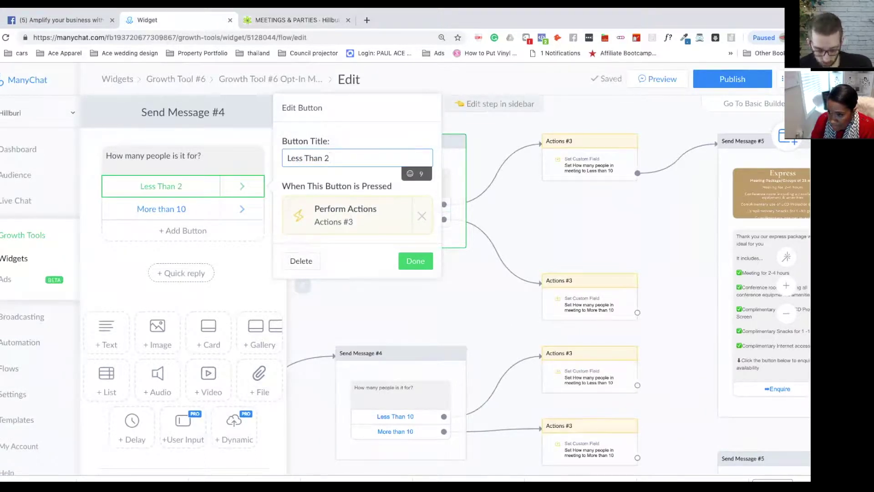
text(0)
click(540, 215)
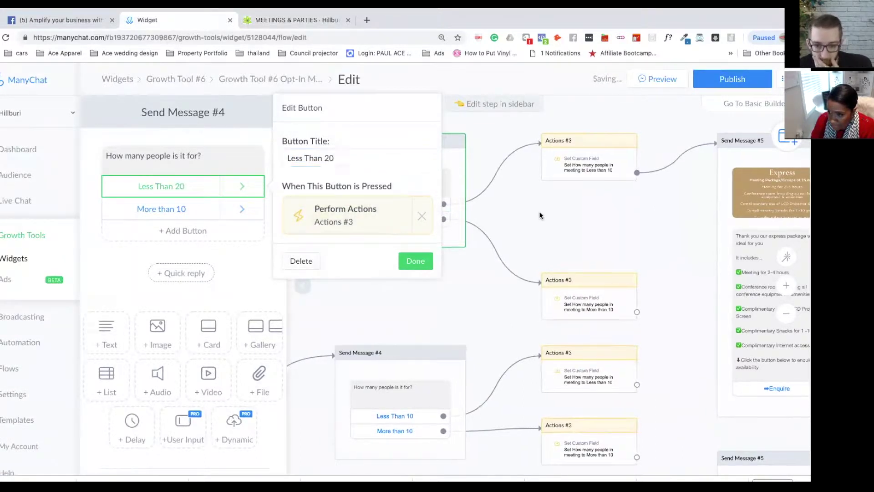
Step: Retitle the upper group size question's second answer button as More than 20
click(395, 220)
click(351, 181)
key(BackSpace)
key(BackSpace)
text(25)
key(BackSpace)
text(0)
Step: Set the How many people in meeting value to More than 20 in the upper question's second action
click(590, 298)
click(172, 189)
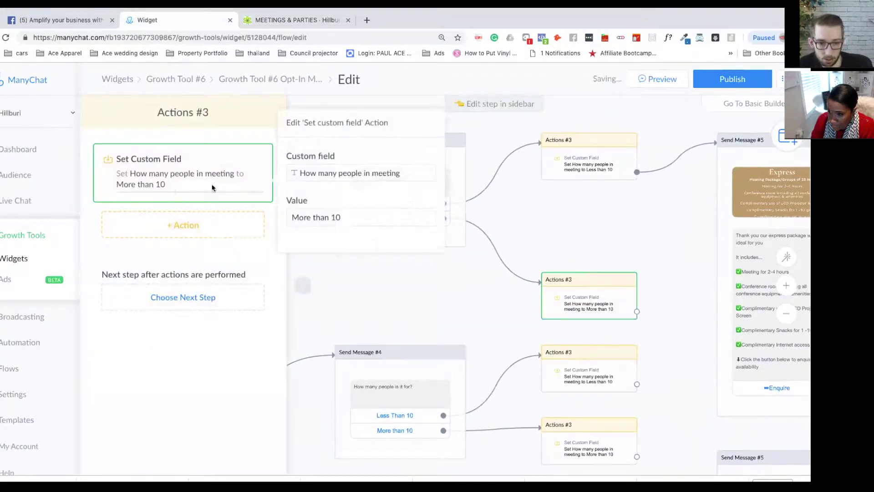
click(353, 216)
key(BackSpace)
key(BackSpace)
text(20)
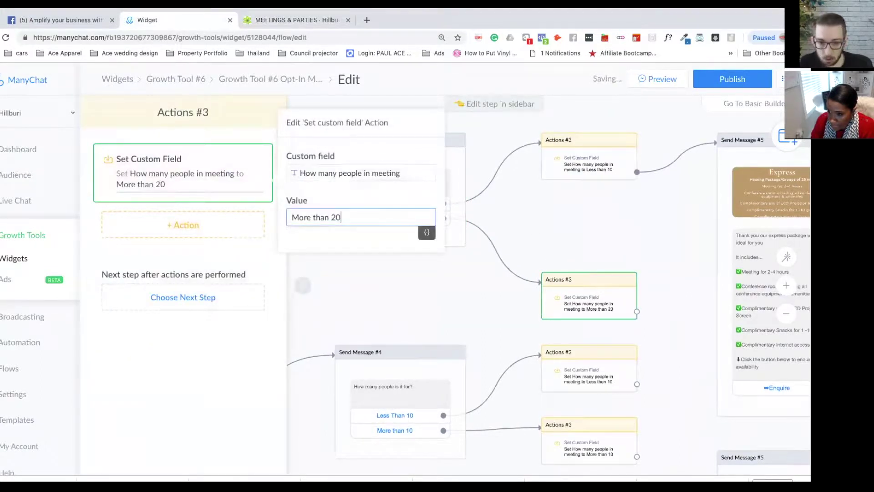
click(631, 231)
Step: Set the How many people in meeting value to Less than 20 in the action leading to the Express message
click(596, 160)
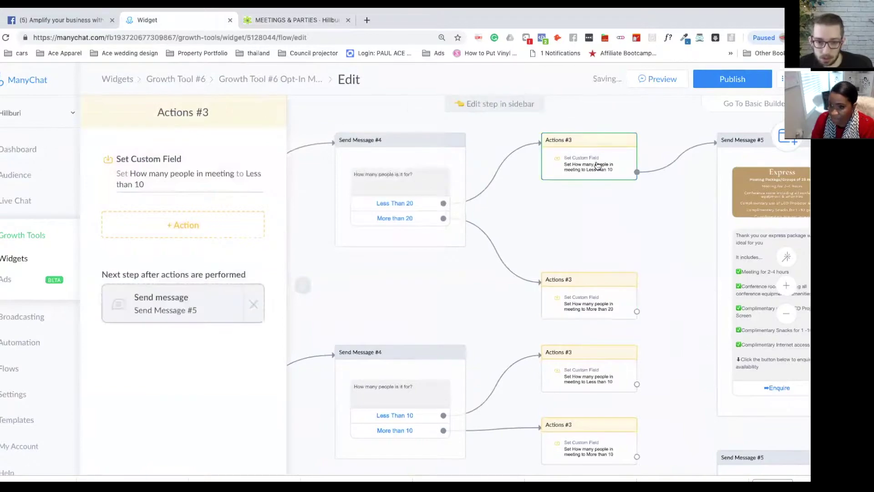
click(151, 183)
click(354, 218)
key(BackSpace)
key(BackSpace)
text(20)
click(531, 228)
Step: Set the How many people in meeting value to Less than 20 in the lower question's first action
scroll(501, 196, down, 2)
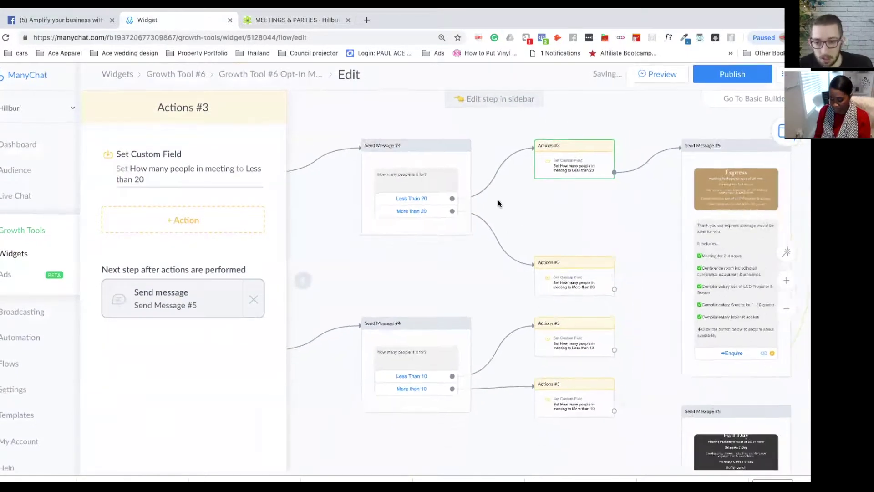
scroll(516, 187, down, 3)
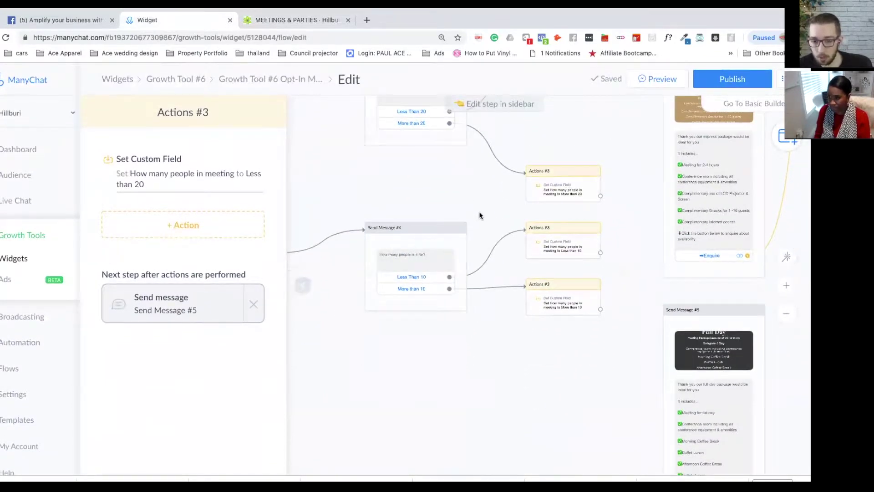
scroll(460, 202, up, 3)
click(601, 246)
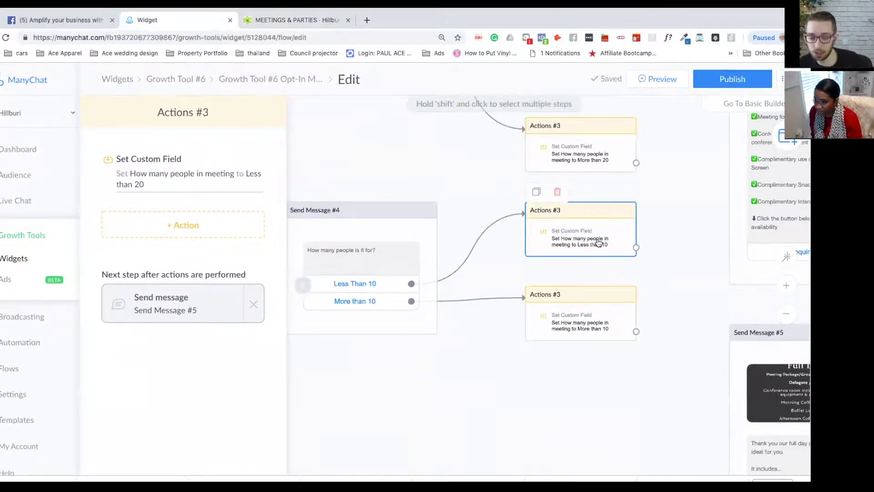
click(598, 242)
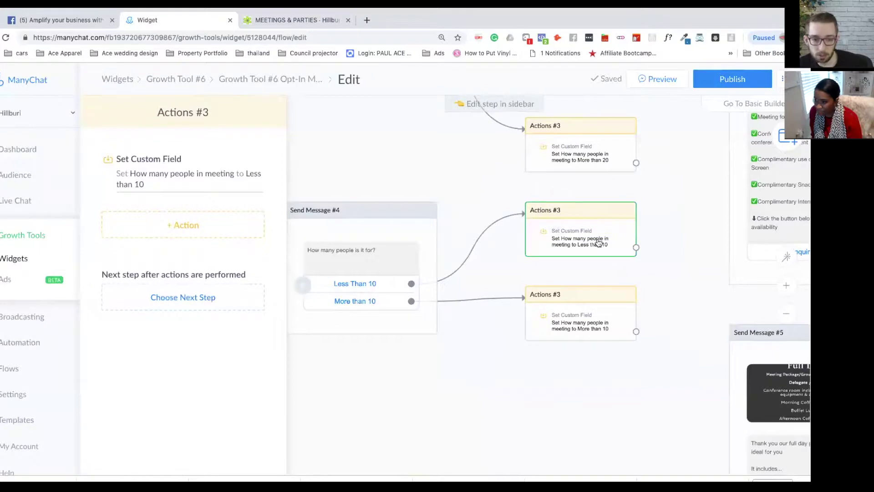
click(214, 182)
click(357, 217)
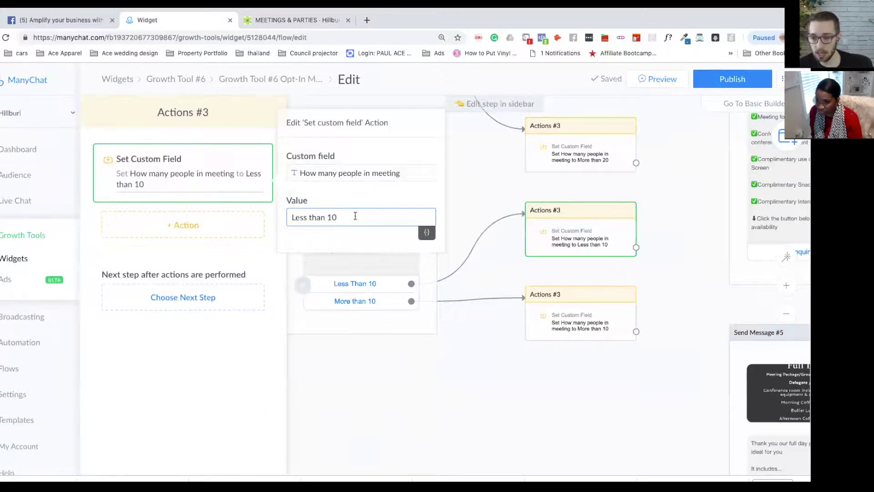
key(BackSpace)
key(BackSpace)
text(20)
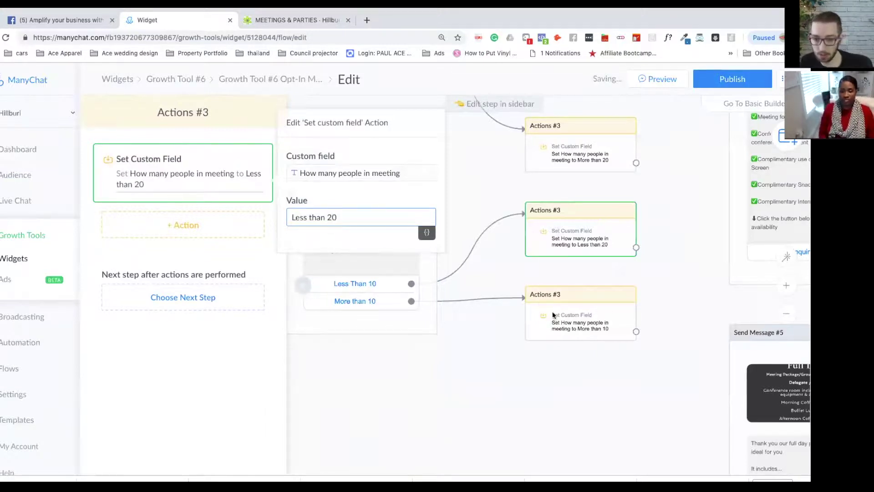
Step: Set the How many people in meeting value to More than 20 in the lower question's second action
click(594, 319)
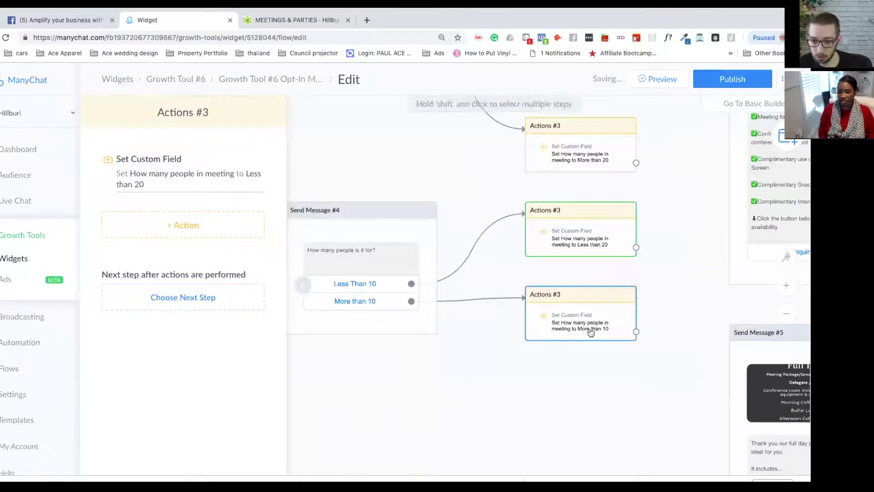
click(193, 184)
click(372, 218)
key(BackSpace)
key(BackSpace)
text(20)
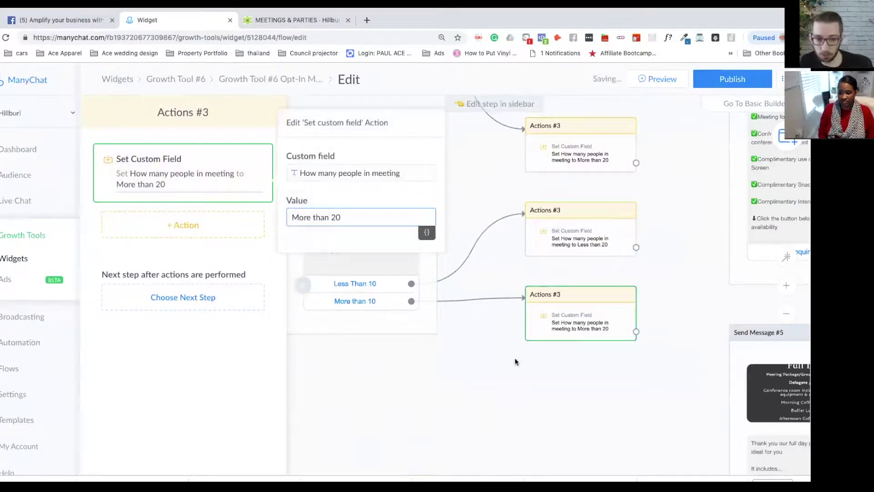
click(471, 313)
Step: Retitle the lower group size question's first answer button as Less Than 20
scroll(452, 394, down, 2)
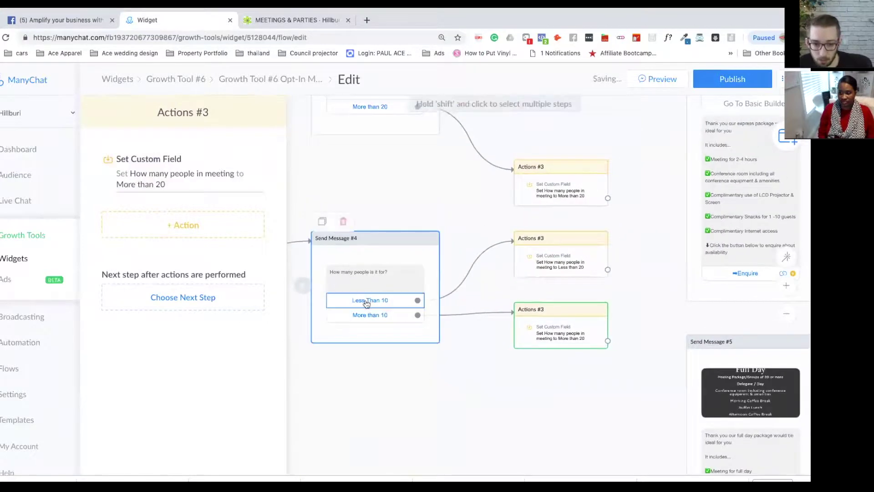
click(366, 301)
click(352, 157)
key(BackSpace)
key(BackSpace)
text(20)
Step: Retitle the lower group size question's second answer button as More than 20 and finish editing it
click(172, 214)
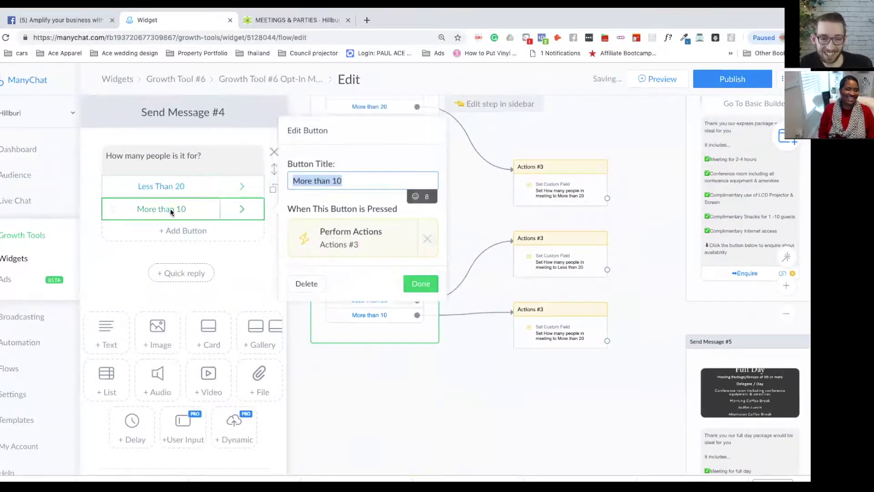
click(377, 179)
key(BackSpace)
key(BackSpace)
text(20)
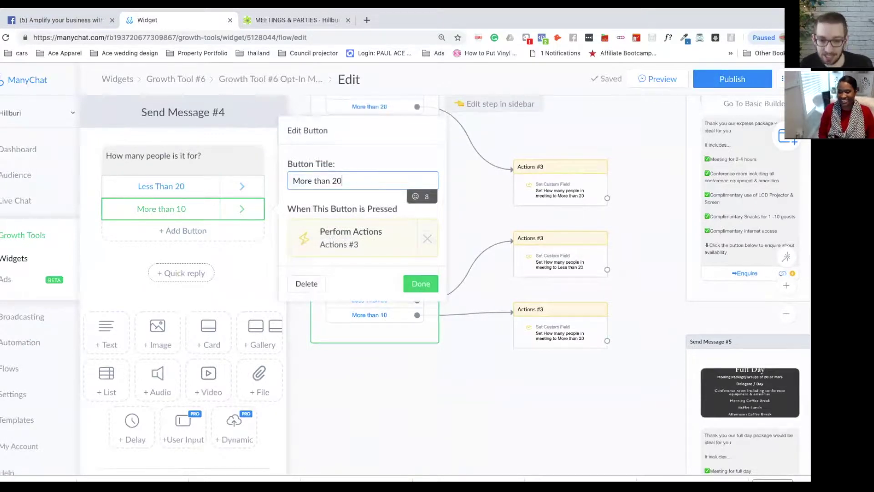
click(423, 283)
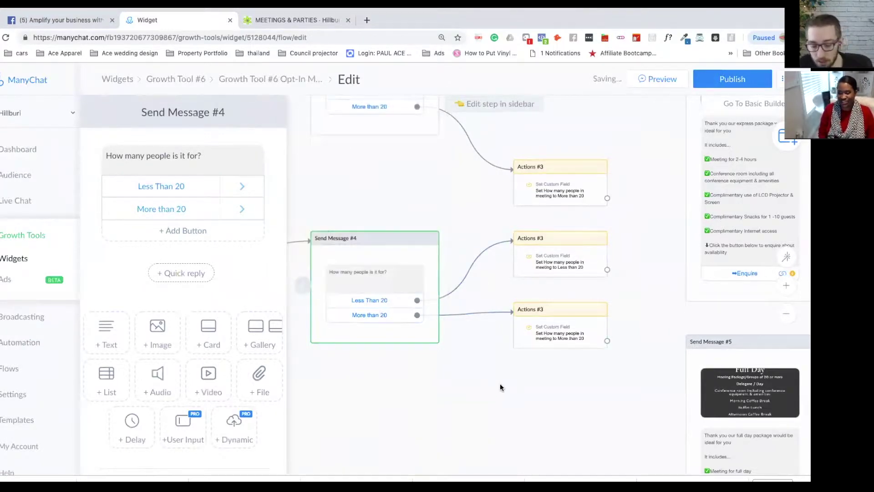
Step: Move the lower question's More than 20 action block further down, level with the Full Day package message
scroll(496, 384, down, 2)
drag(542, 409, 422, 364)
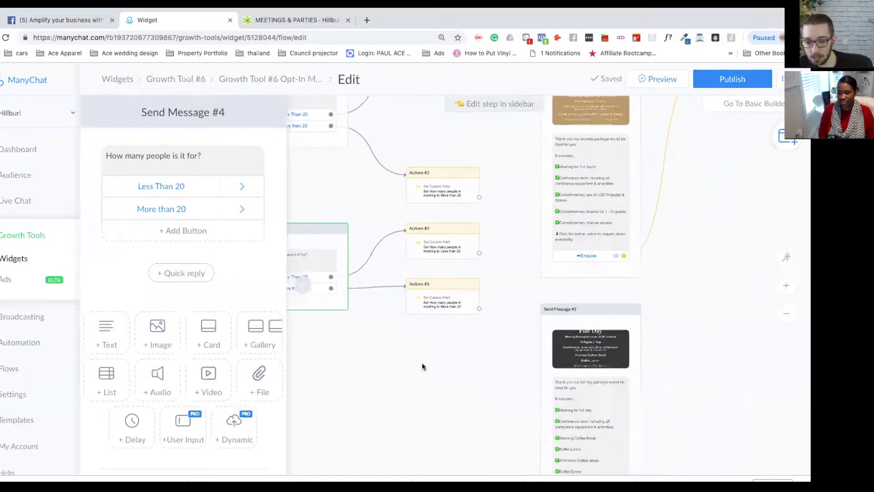
click(432, 305)
drag(432, 305, 424, 366)
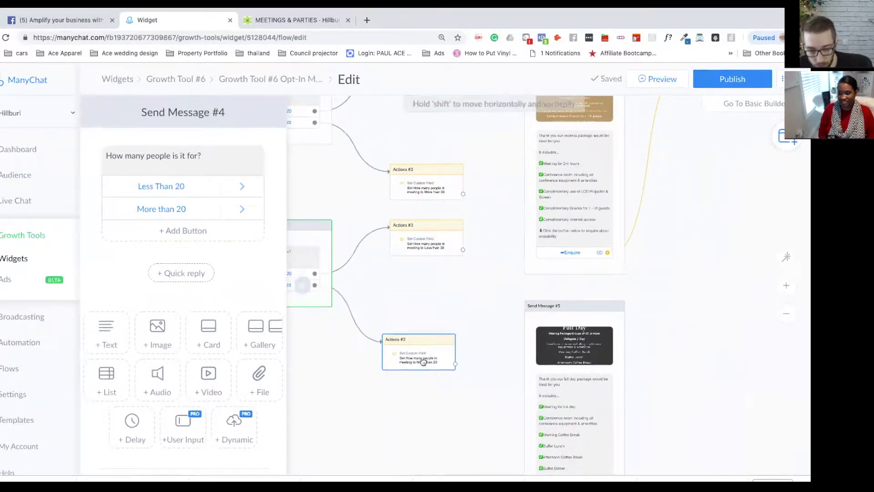
scroll(449, 421, up, 1)
scroll(449, 421, up, 3)
drag(455, 424, 488, 378)
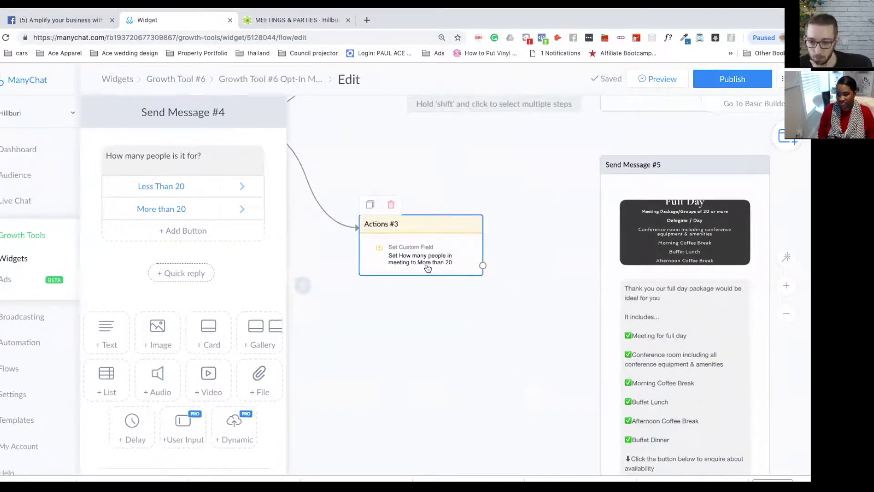
Step: Move the Express package message further right on the flow canvas, clear of the Full Day package message
scroll(661, 234, down, 3)
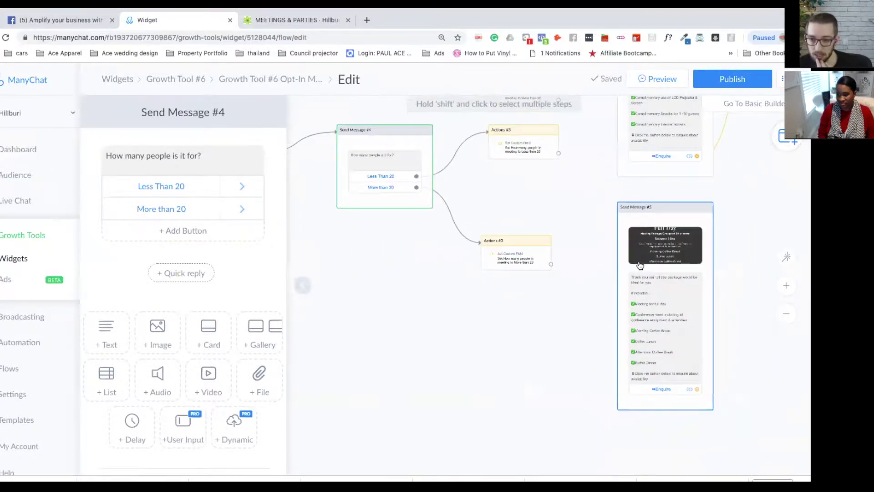
click(291, 20)
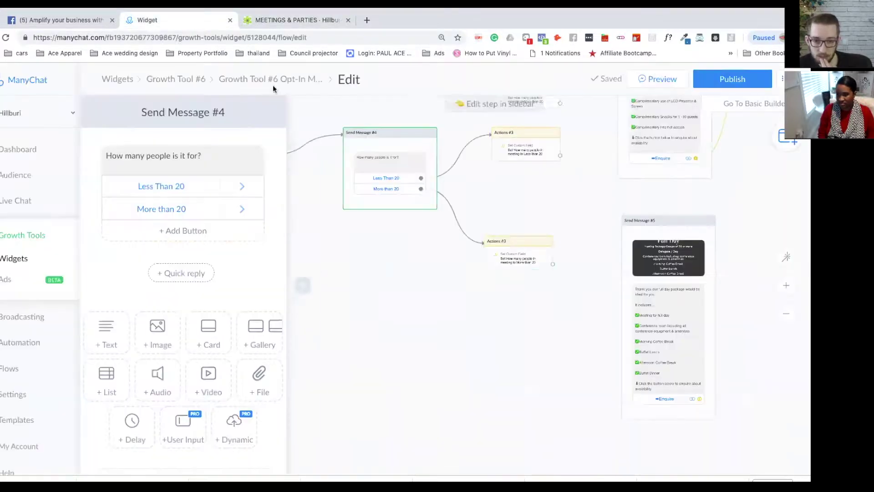
click(189, 21)
drag(568, 285, 524, 403)
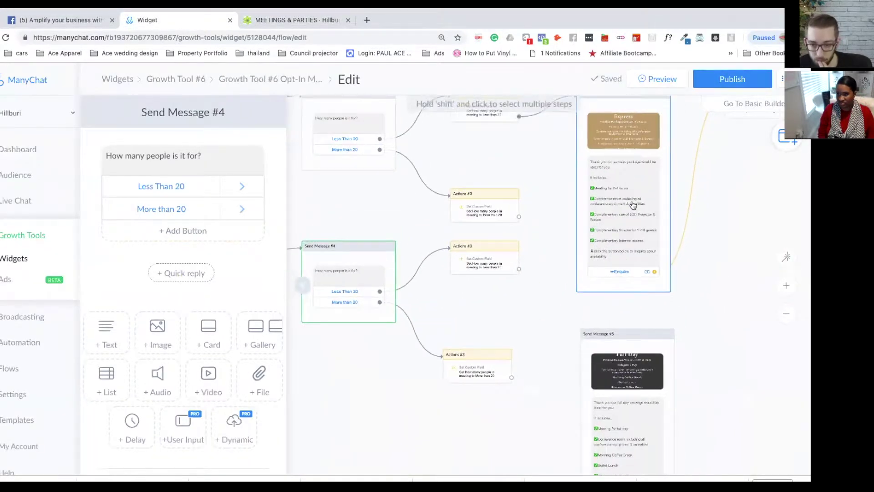
scroll(595, 168, down, 2)
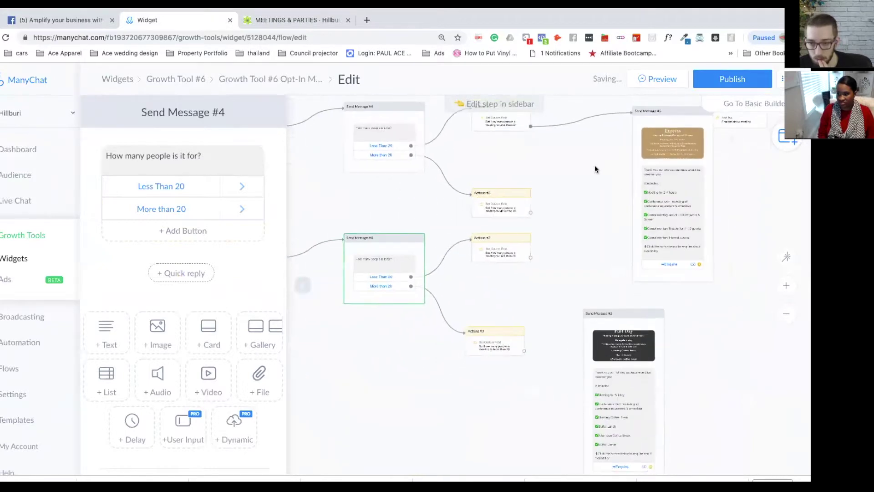
drag(595, 168, 469, 203)
click(627, 153)
drag(628, 153, 766, 168)
drag(540, 167, 627, 151)
Step: Move the Full Day package message up, between the group size actions and the Express package message
drag(492, 364, 517, 186)
scroll(458, 257, up, 3)
drag(400, 205, 640, 142)
drag(319, 219, 679, 218)
drag(426, 219, 512, 218)
scroll(512, 286, down, 3)
scroll(512, 286, down, 2)
scroll(523, 337, right, 3)
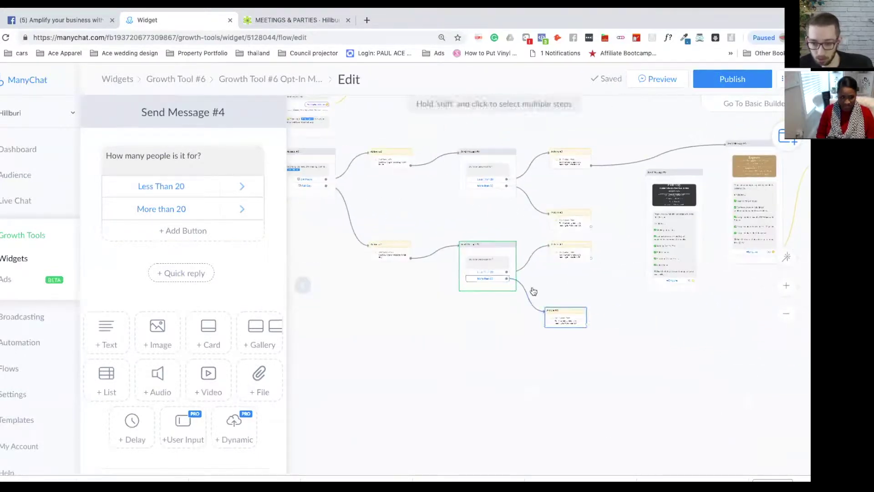
Step: Connect the lower question's Less Than 20 action to the Full Day package message and place that message level with the action
click(592, 260)
click(669, 191)
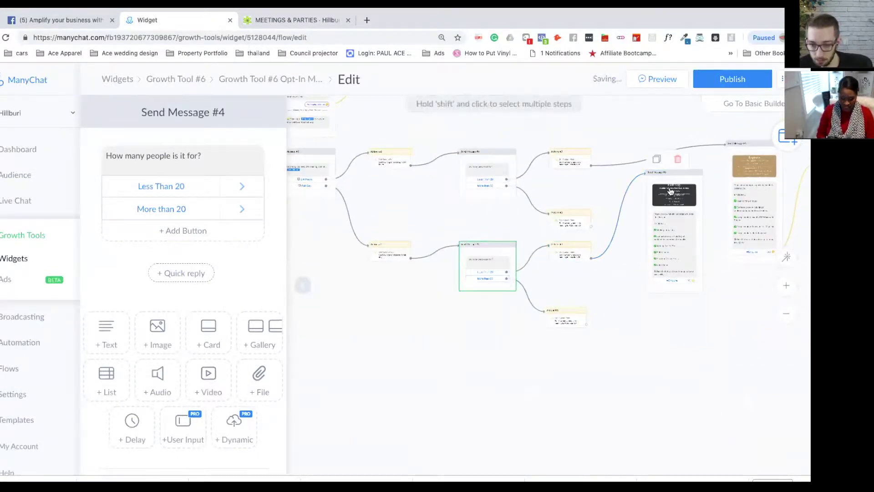
click(586, 324)
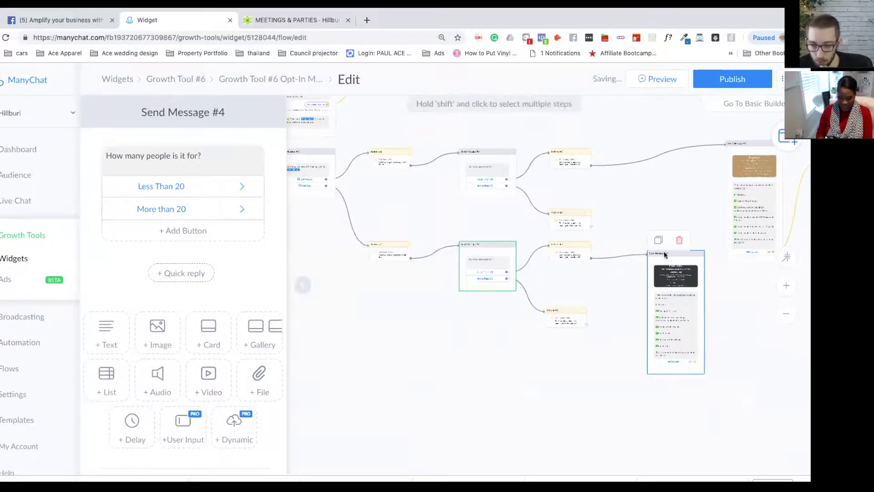
Step: Duplicate the Full Day package message, place the copy directly below it and open the copy for editing
click(662, 296)
drag(590, 323, 684, 438)
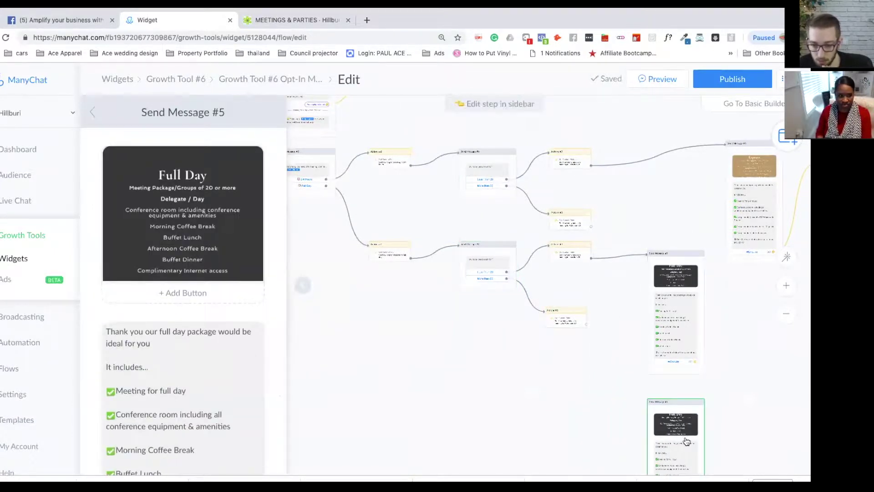
Step: Switch to the Hillburi conference page and review which packages suit groups of 20 or more
click(274, 23)
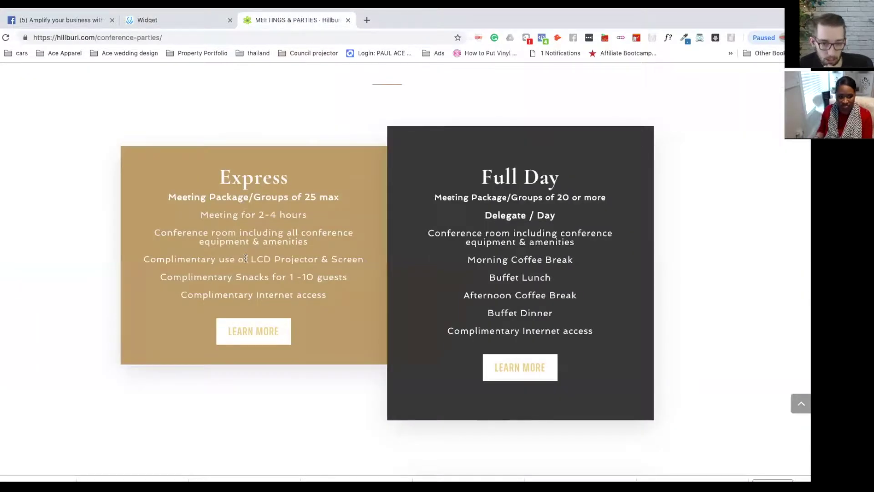
scroll(247, 256, down, 9)
scroll(253, 246, up, 1)
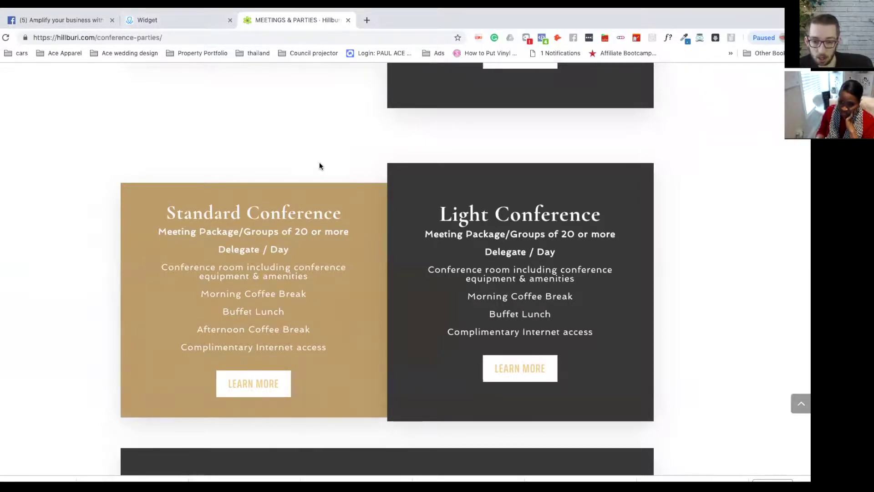
scroll(319, 165, up, 4)
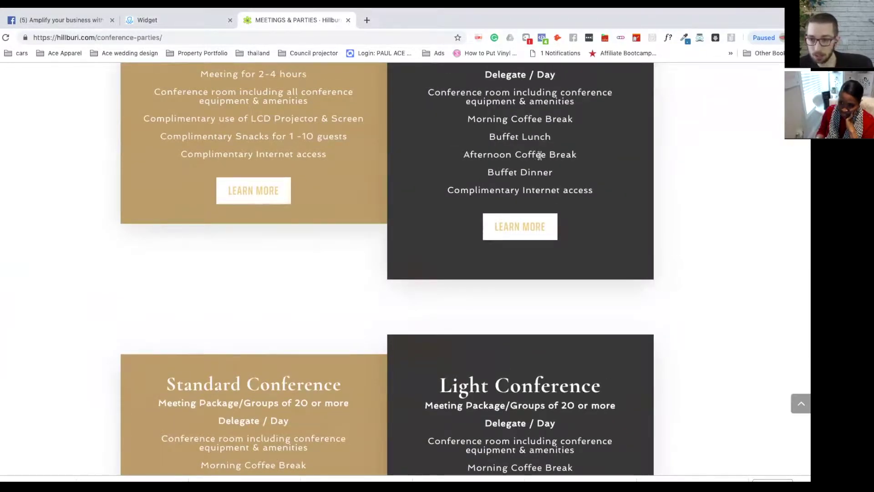
scroll(540, 156, up, 1)
scroll(539, 155, down, 6)
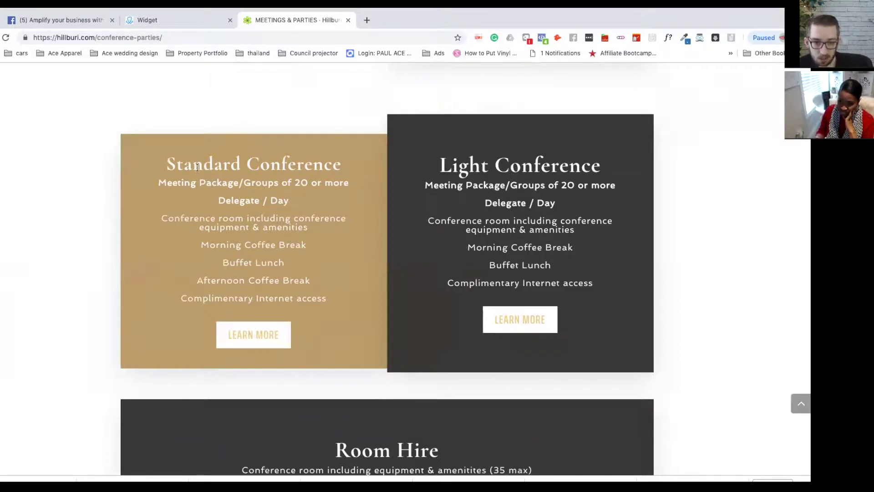
Step: Switch back to ManyChat and replace the copied message's image with the Light Conference screenshot, Screenshot 2019-03-10 at 15.37.41
click(162, 14)
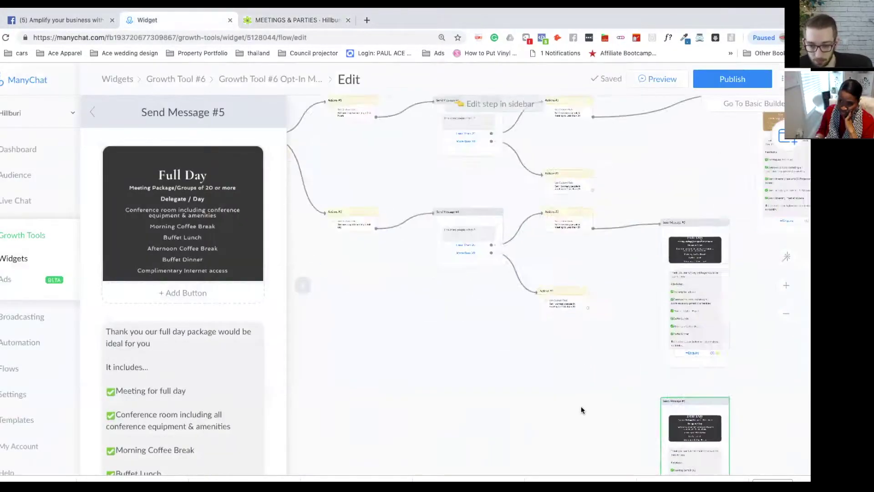
click(188, 226)
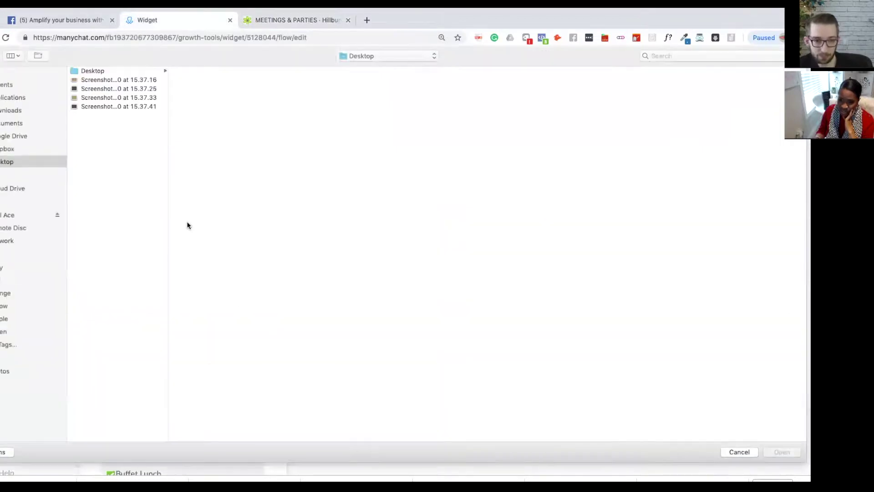
click(114, 88)
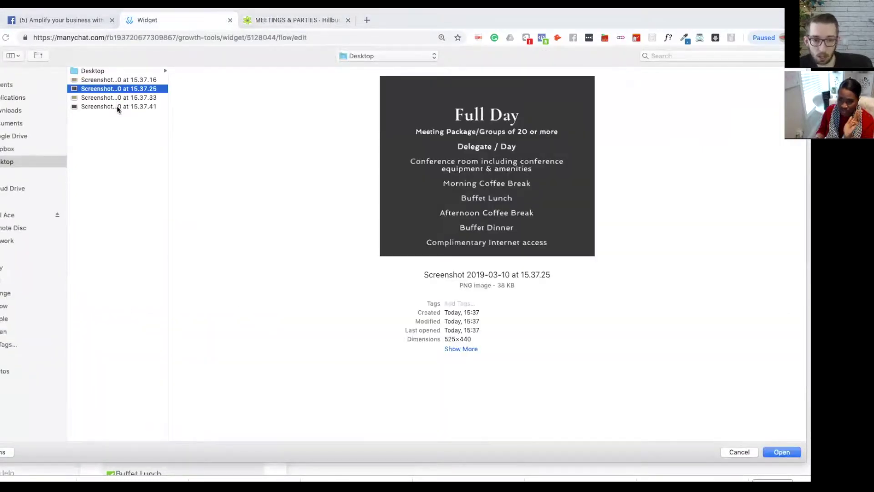
click(118, 107)
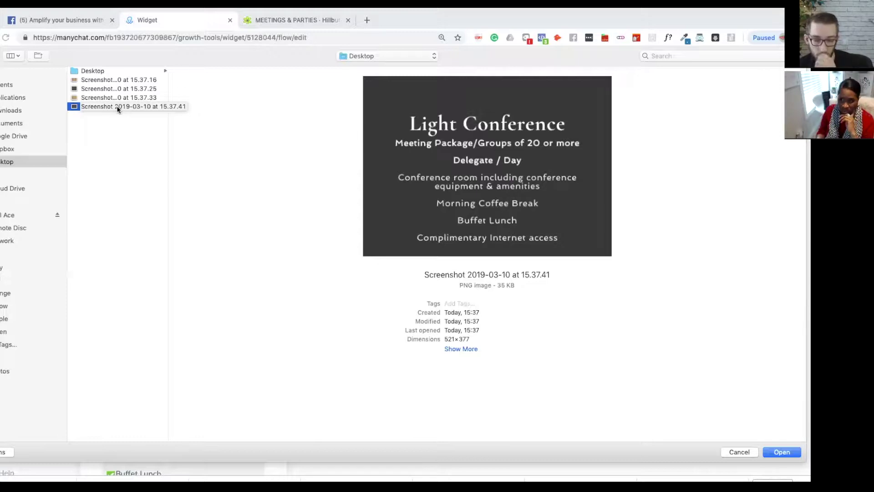
click(782, 452)
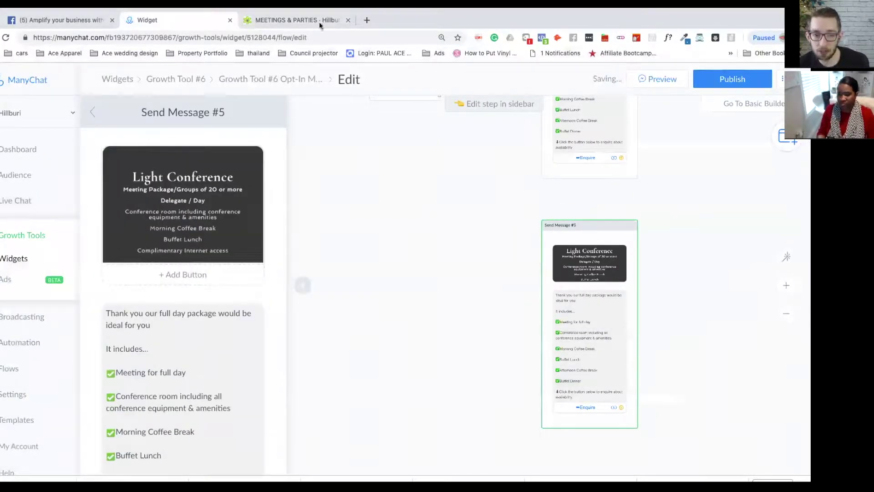
Step: Switch to the Hillburi conference page and compare the group sizes and inclusions of the Express, Full Day, Standard Conference and Light Conference packages
click(306, 20)
scroll(225, 143, up, 5)
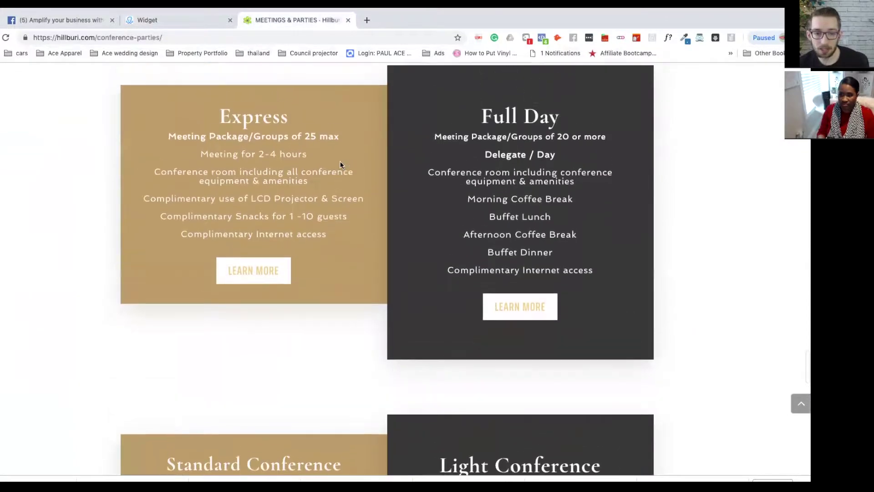
scroll(279, 136, up, 2)
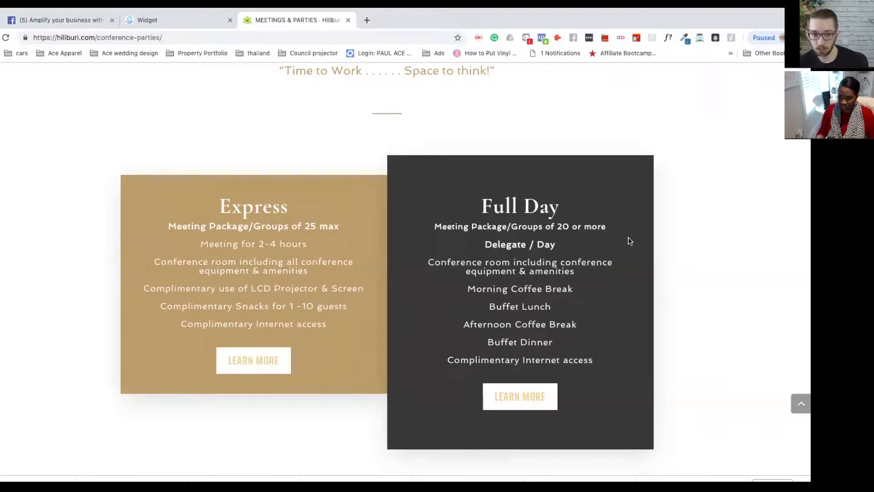
drag(312, 205, 256, 204)
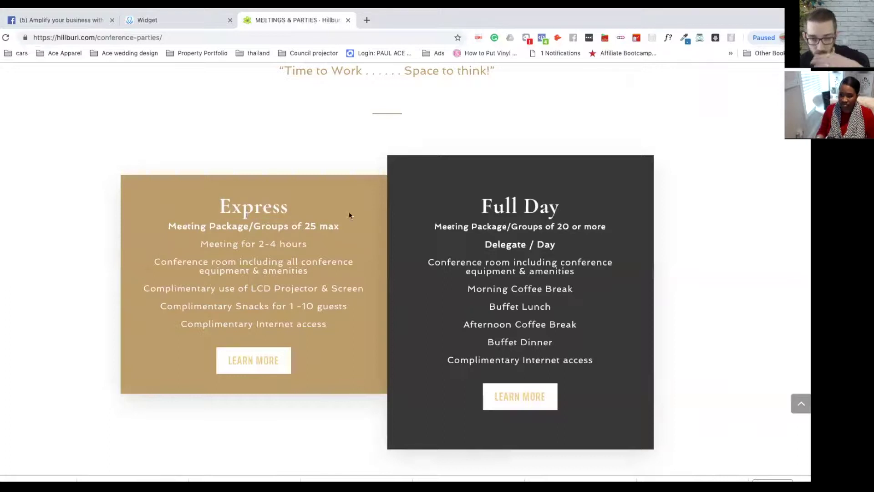
scroll(490, 221, down, 5)
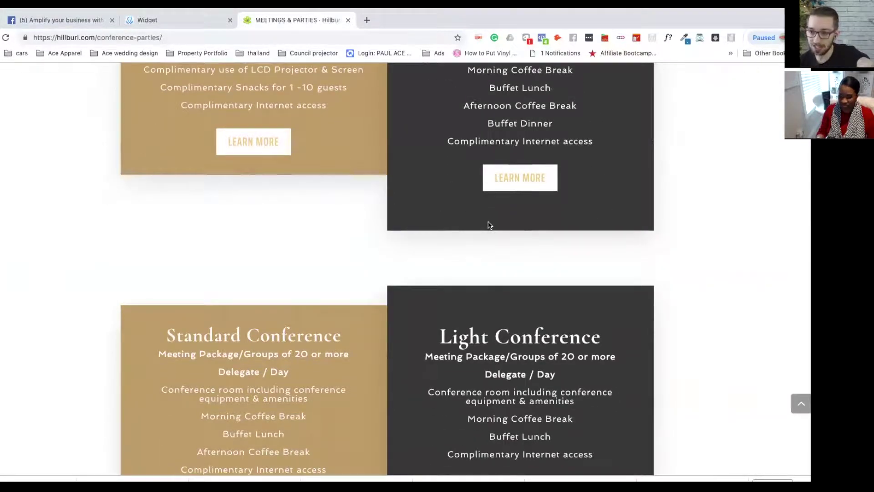
scroll(321, 264, down, 3)
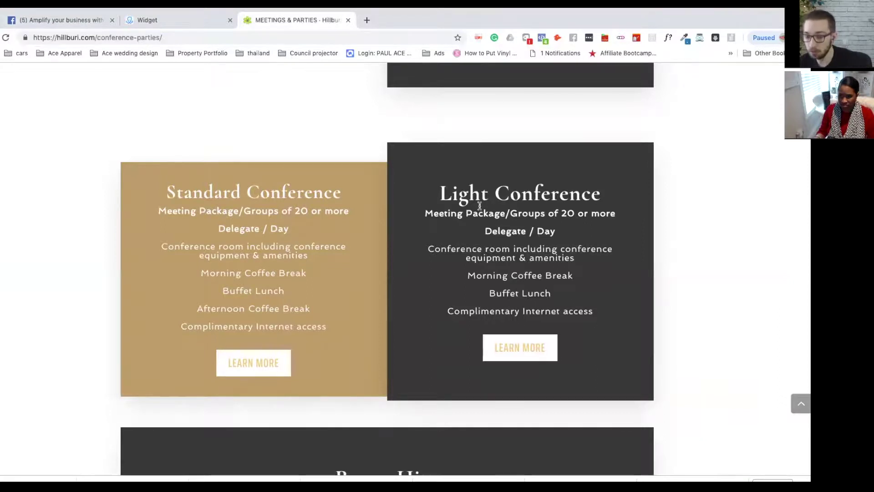
scroll(480, 205, up, 5)
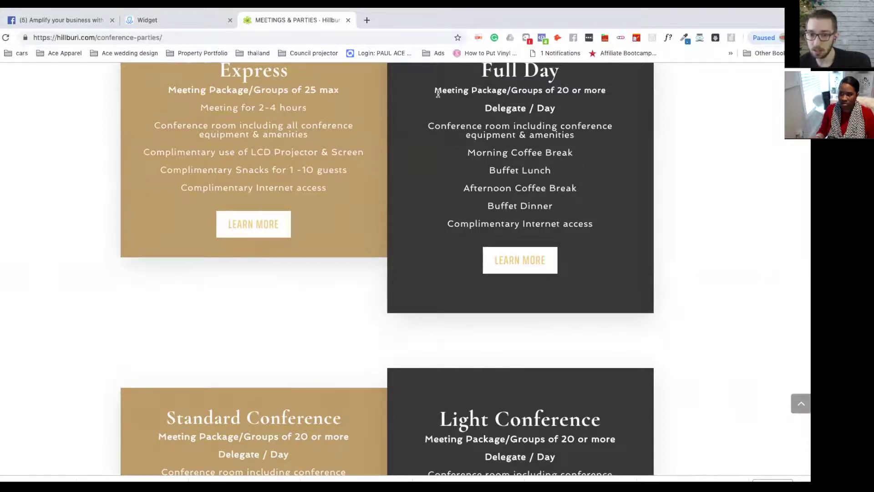
scroll(515, 121, up, 2)
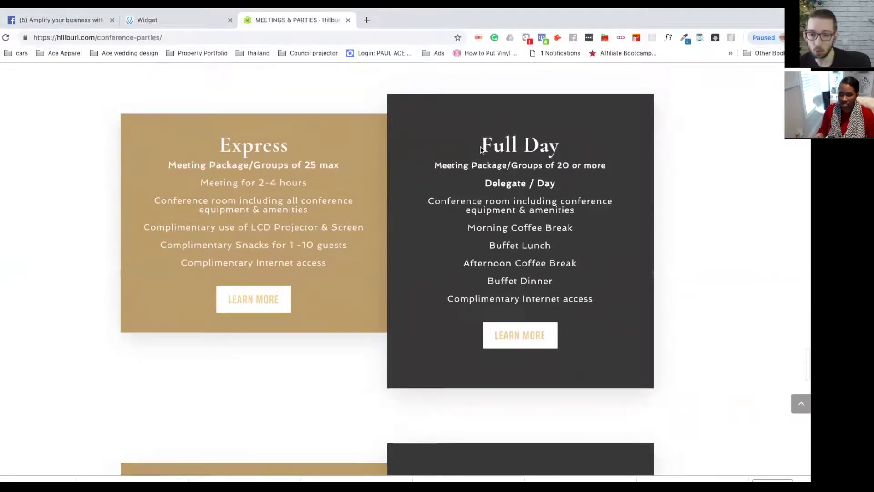
scroll(420, 146, down, 5)
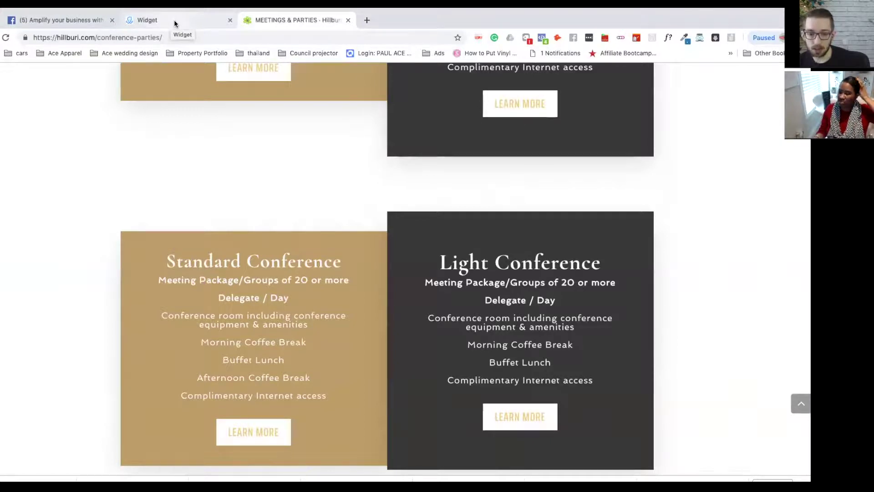
scroll(246, 225, up, 4)
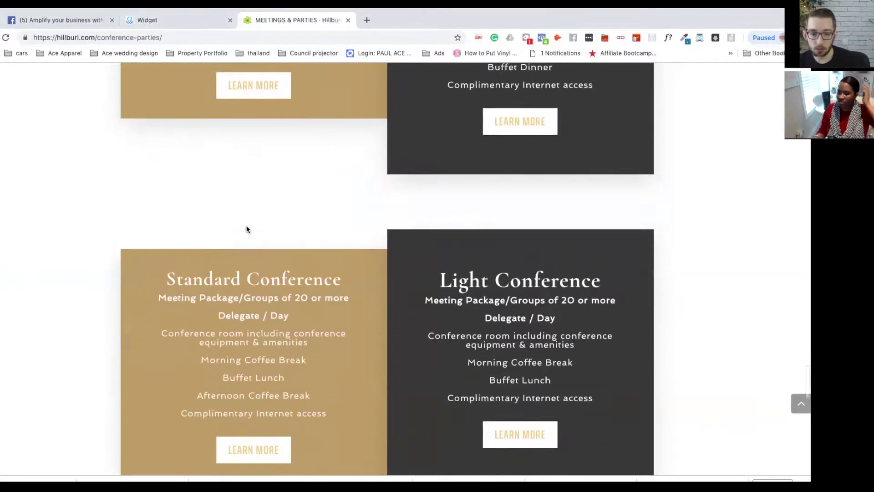
scroll(245, 229, up, 1)
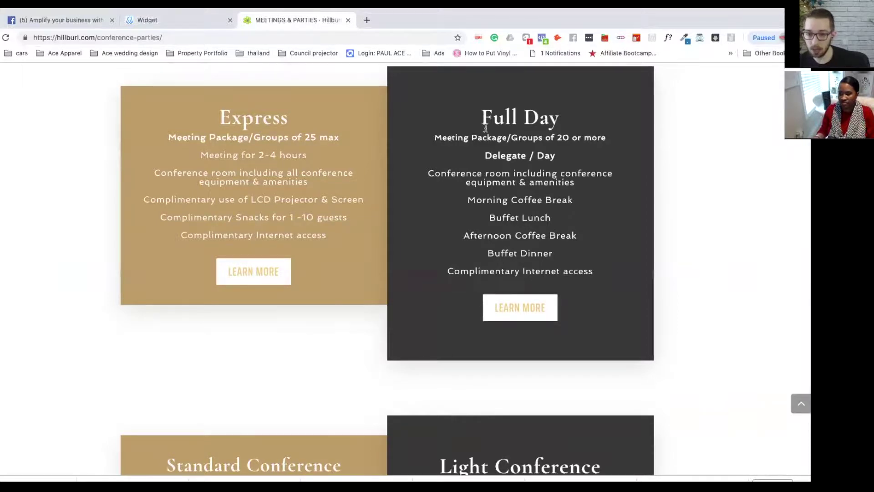
scroll(318, 367, down, 3)
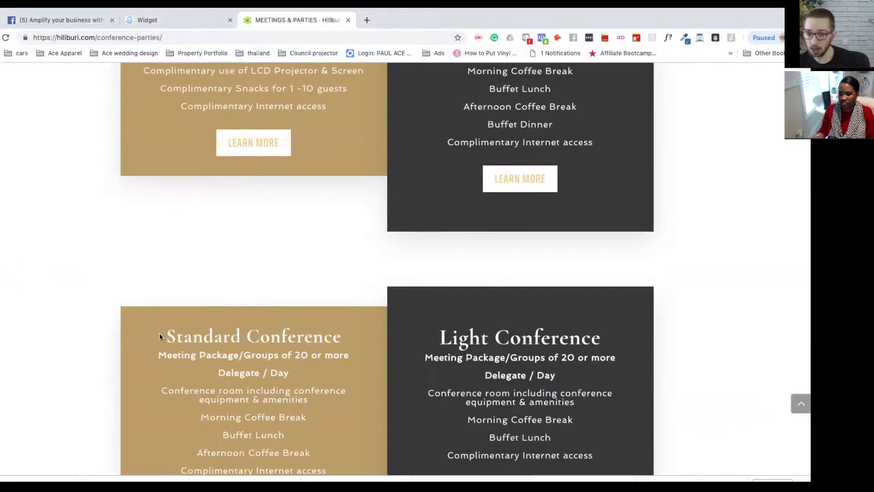
scroll(285, 293, up, 2)
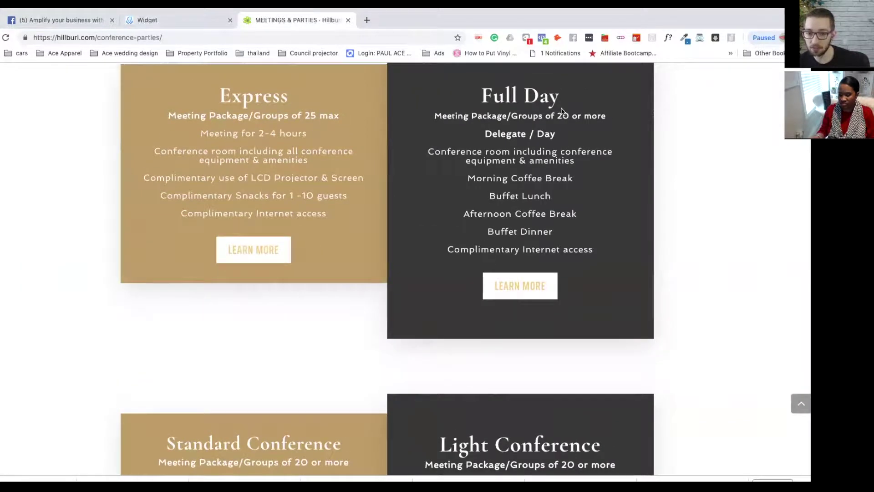
scroll(296, 360, down, 3)
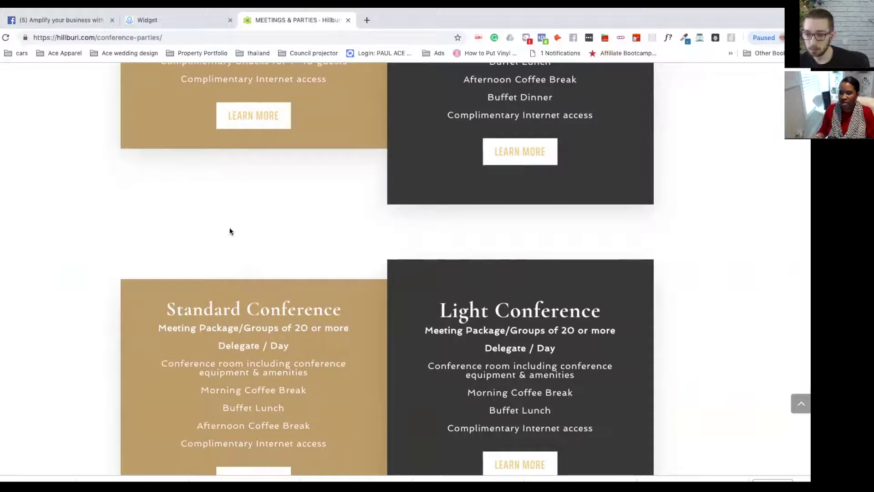
Step: Switch back to ManyChat and review the package text in the Light Conference message
click(178, 23)
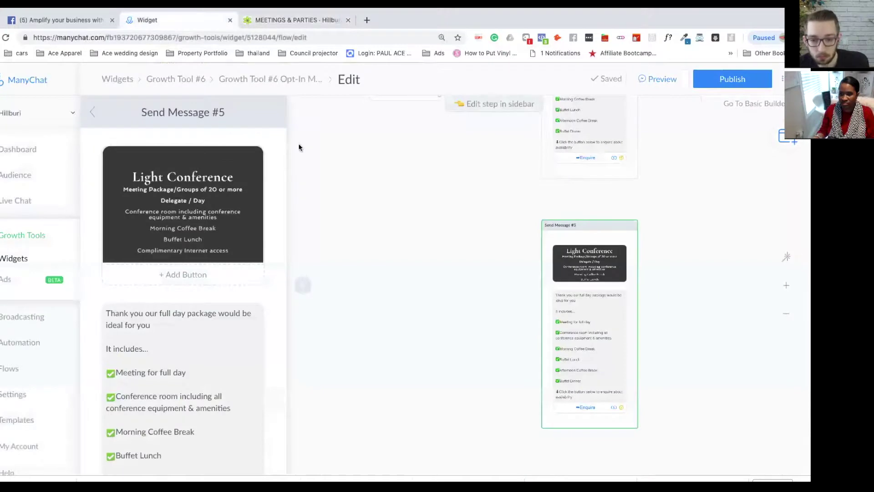
scroll(186, 370, down, 3)
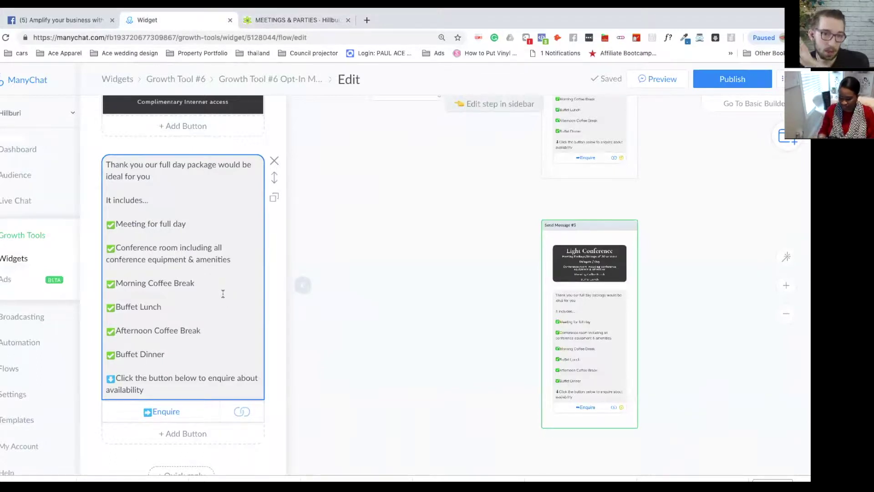
scroll(484, 360, up, 3)
drag(485, 360, 400, 211)
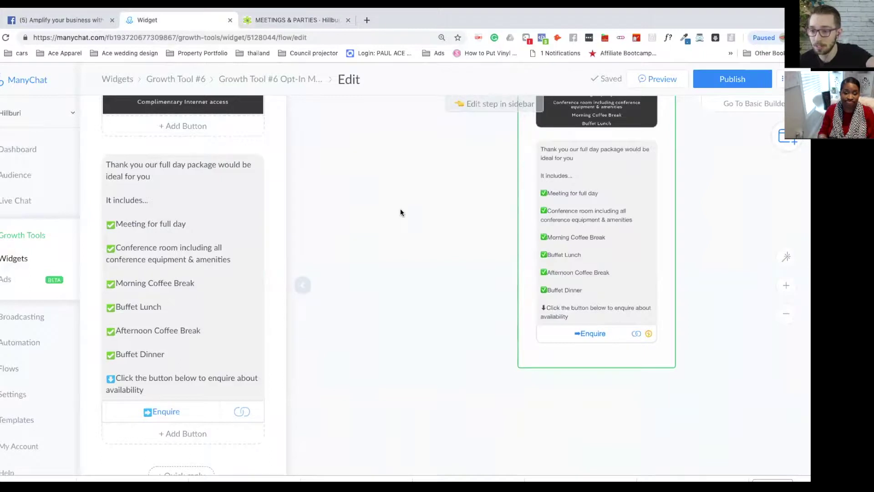
scroll(415, 269, down, 2)
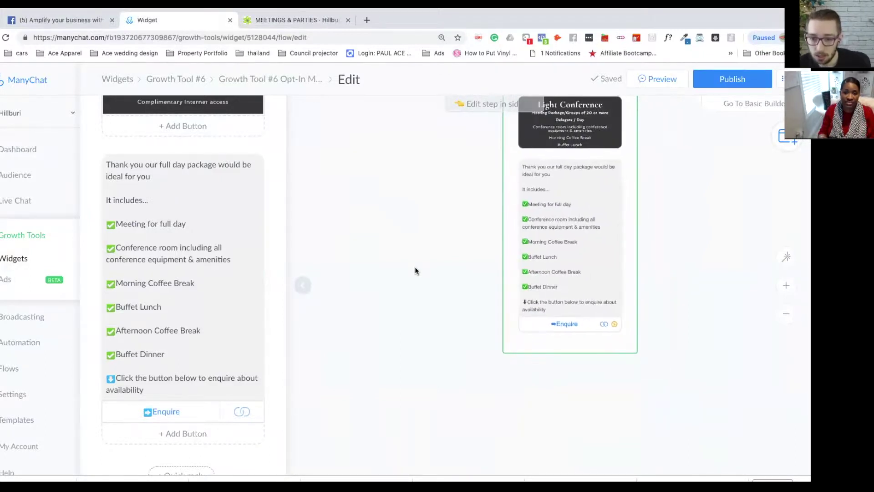
scroll(569, 291, up, 2)
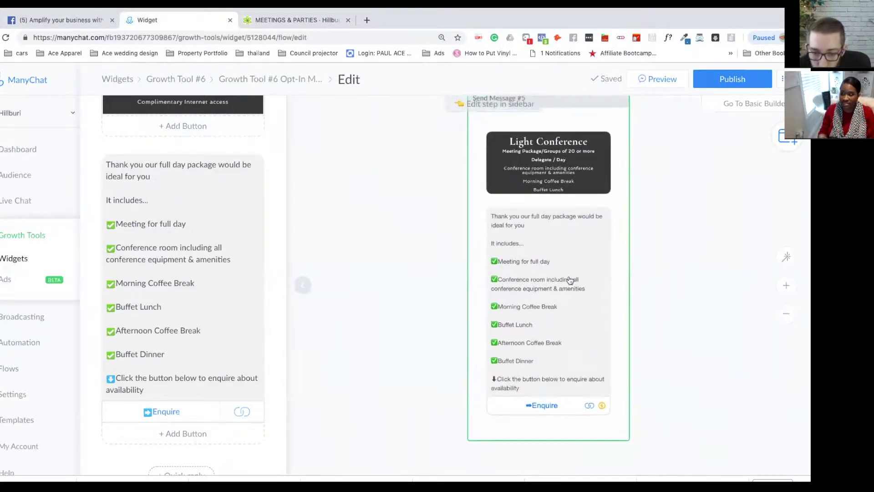
Step: Switch to the Hillburi conference page and check what the Light Conference package includes
click(276, 20)
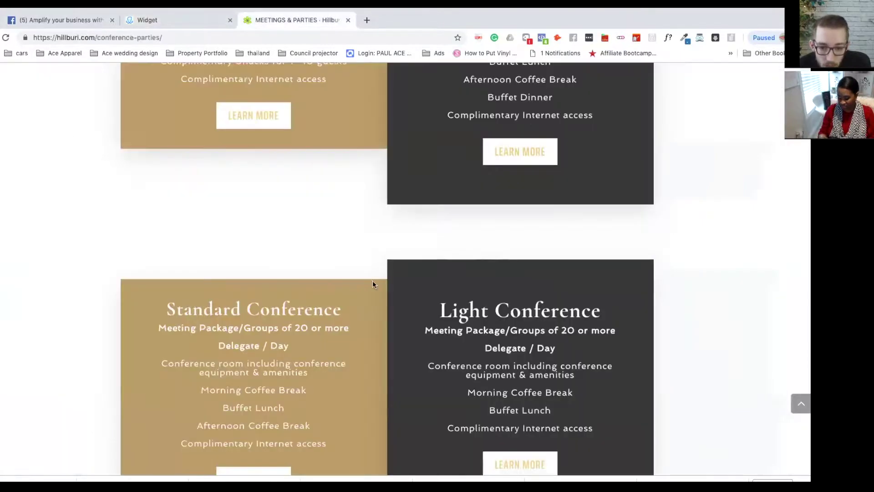
scroll(371, 280, down, 3)
scroll(371, 282, up, 2)
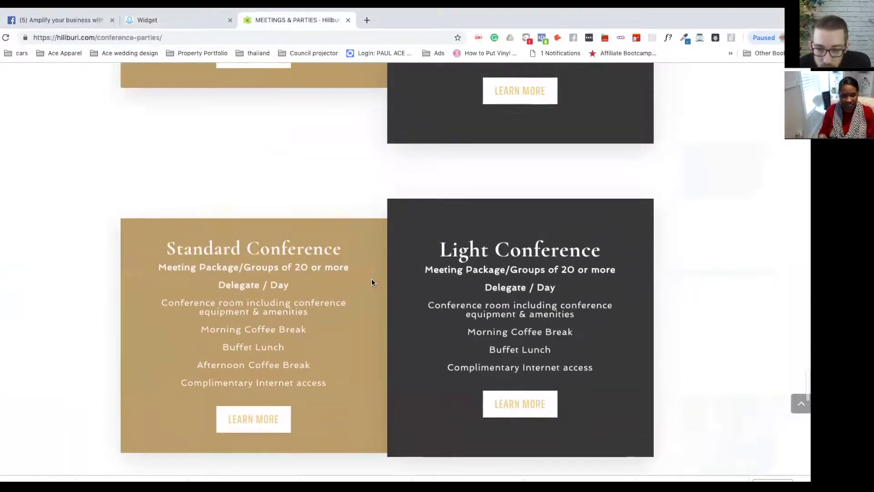
Step: Switch back to ManyChat and remove the Afternoon Coffee Break and Buffet Dinner lines from the Light Conference message
click(160, 21)
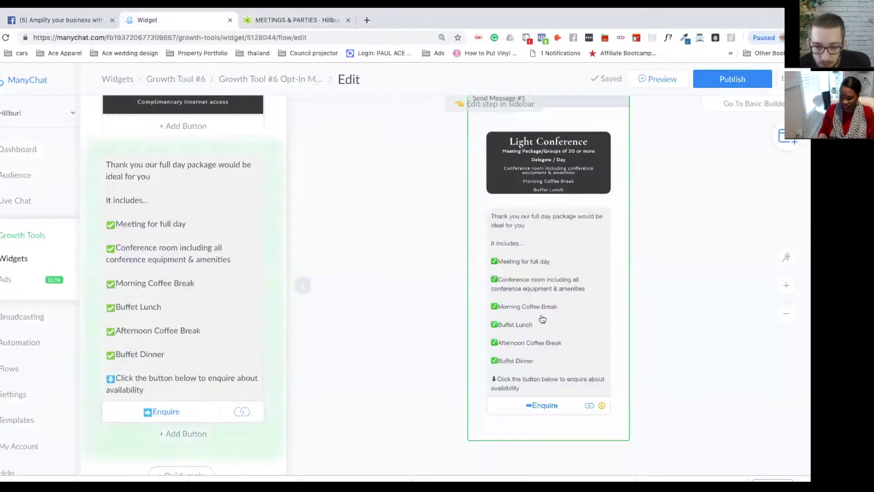
drag(173, 356, 110, 332)
key(Right)
key(BackSpace)
key(BackSpace)
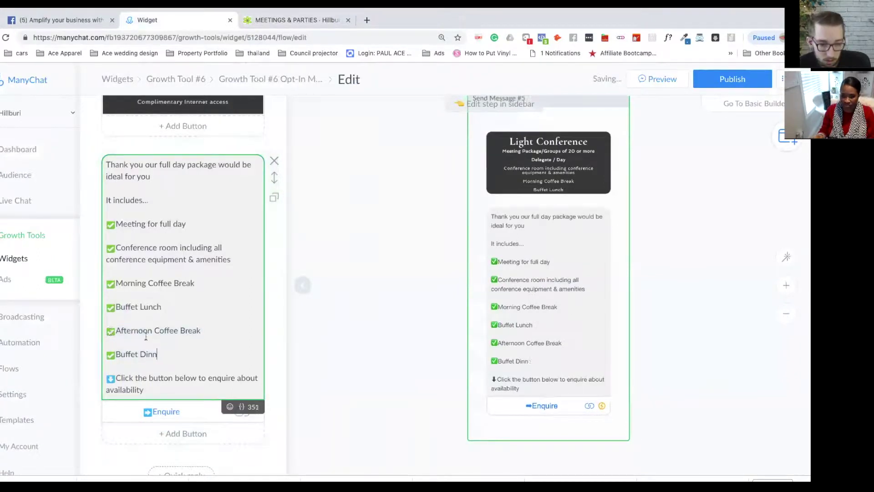
drag(169, 355, 119, 330)
key(BackSpace)
key(BackSpace)
key(BackSpace)
key(BackSpace)
key(BackSpace)
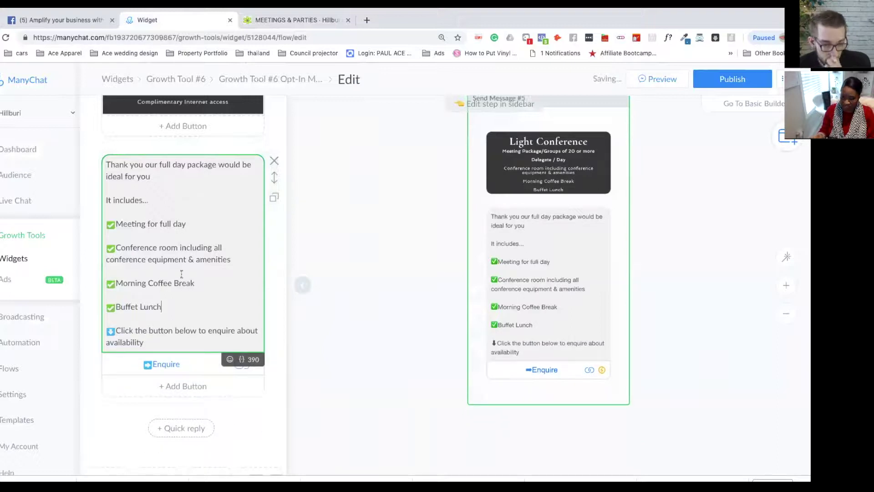
Step: Trace the 2-4 Hours and Full Day branches through their group size questions and actions in the flow
click(414, 211)
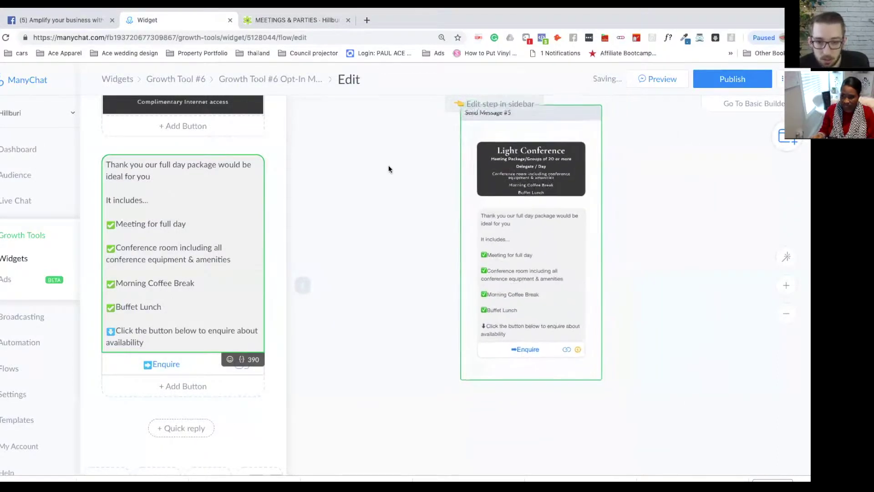
scroll(367, 315, down, 2)
drag(357, 279, 451, 285)
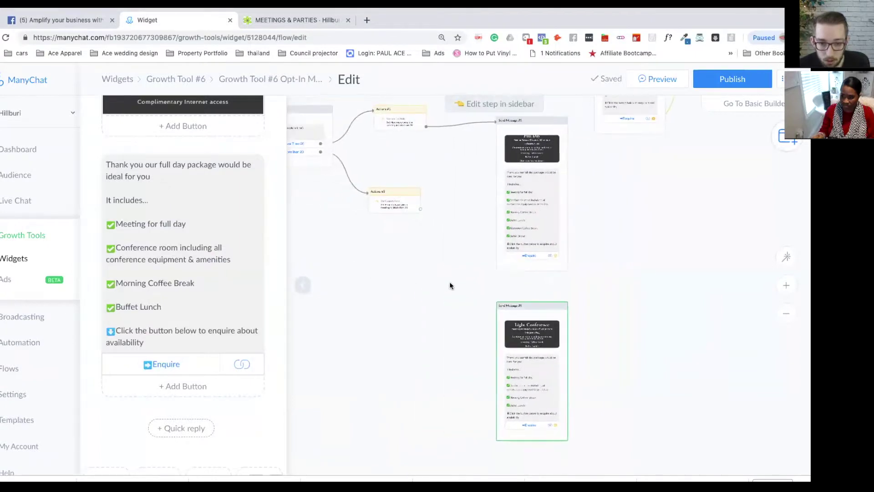
scroll(438, 228, up, 2)
drag(408, 259, 561, 324)
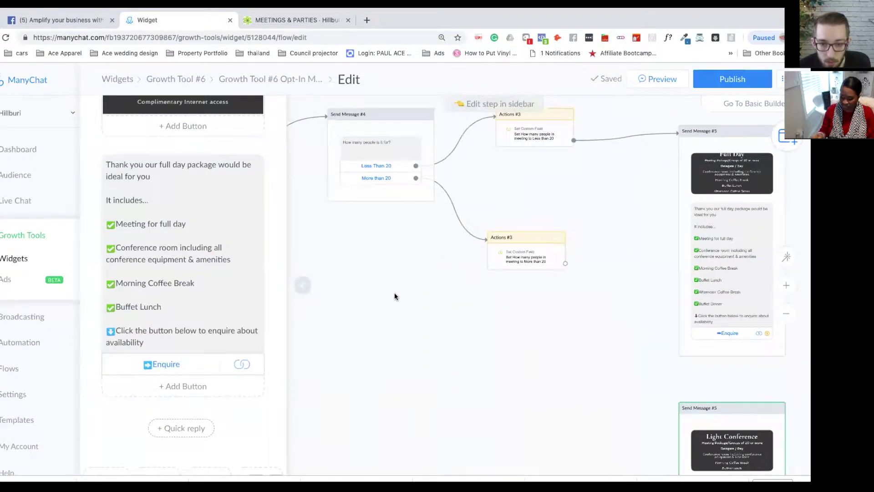
drag(401, 297, 669, 296)
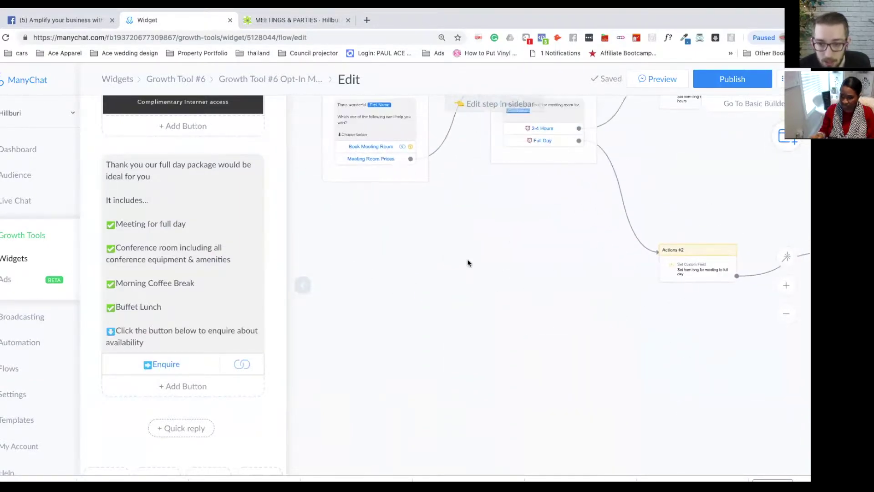
drag(593, 312, 389, 213)
drag(614, 346, 459, 440)
drag(507, 458, 350, 189)
Step: Place the Light Conference message beside the 2-4 Hours branch's group size actions, with the Full Day message below it
scroll(707, 364, down, 2)
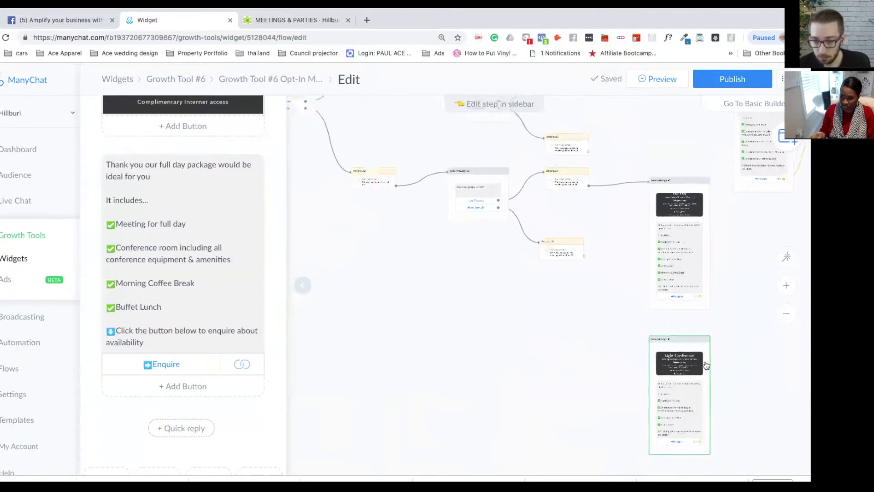
drag(706, 364, 701, 137)
drag(699, 278, 696, 314)
scroll(629, 299, up, 3)
drag(664, 214, 690, 235)
Step: Link the 2-4 Hours branch's More than 20 action to the Light Conference message
click(569, 247)
click(570, 247)
click(683, 200)
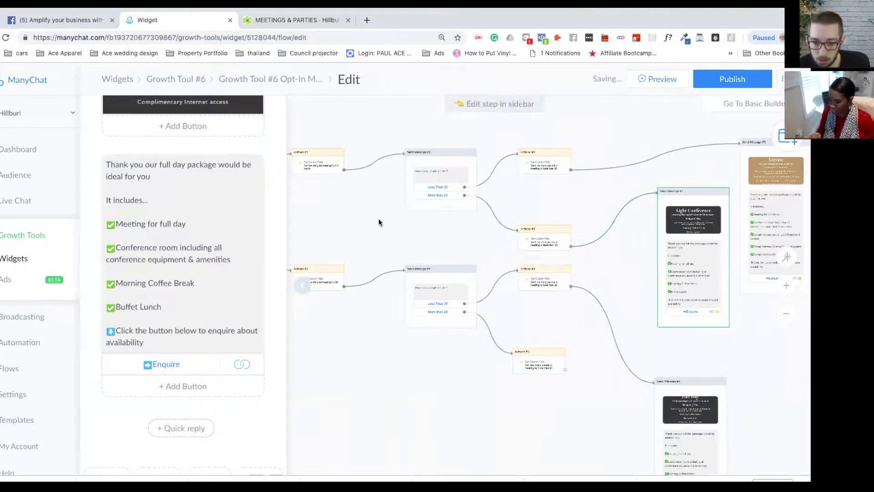
Step: Duplicate the Full Day message and place the copy below the original
scroll(449, 371, down, 5)
scroll(449, 371, right, 3)
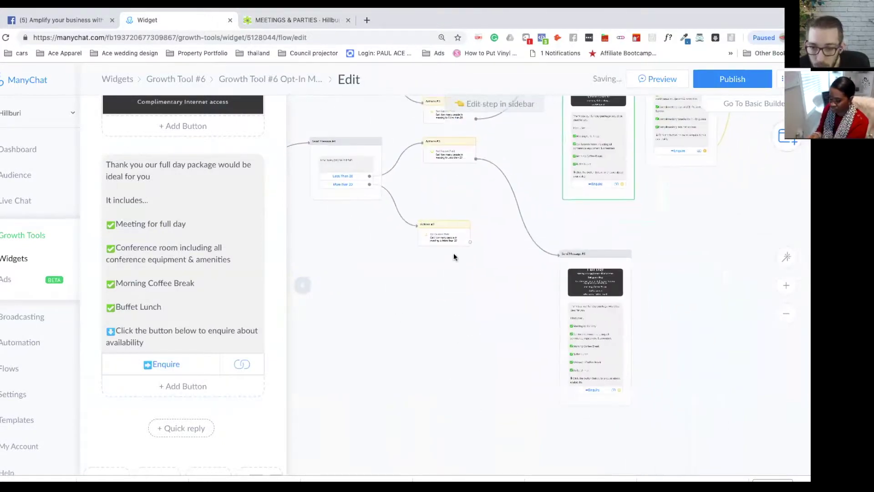
scroll(598, 184, up, 3)
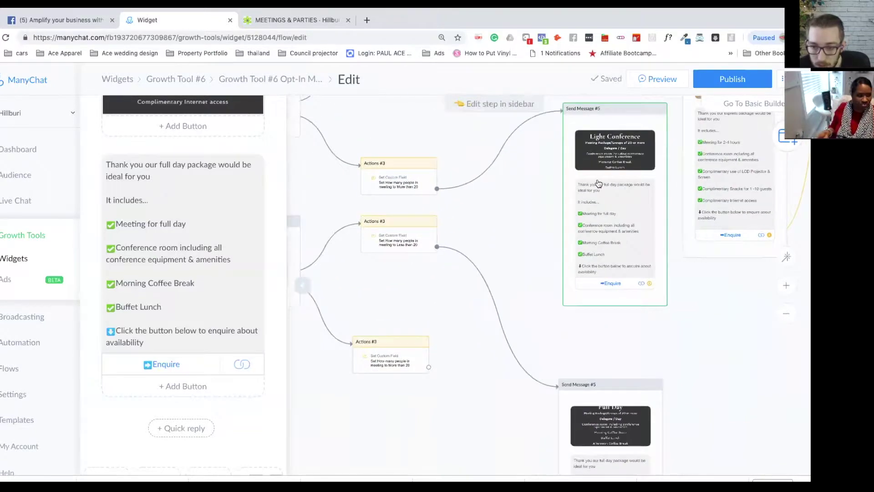
scroll(536, 212, down, 3)
scroll(536, 212, down, 5)
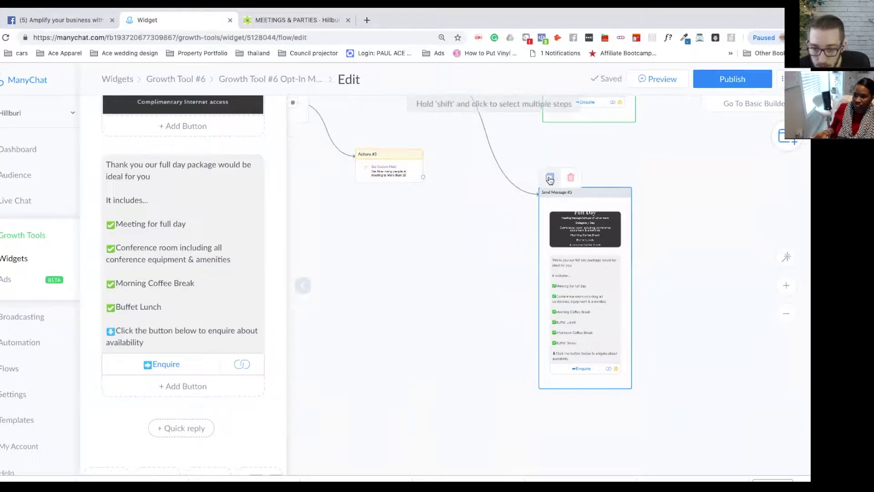
click(549, 179)
drag(592, 410, 578, 353)
scroll(581, 310, up, 3)
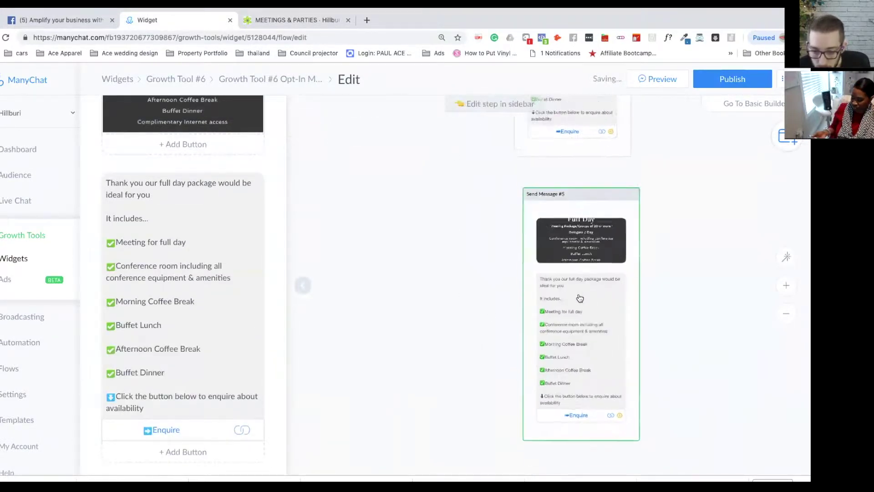
scroll(442, 245, down, 3)
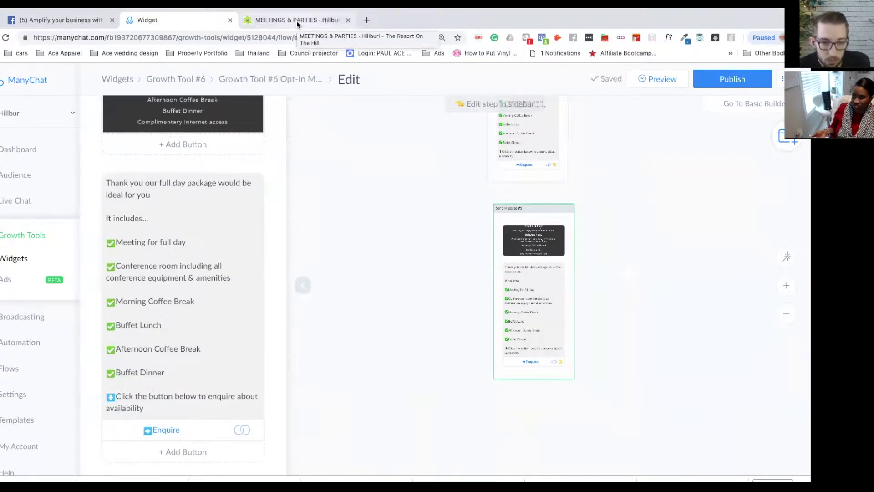
Step: Check the Standard Conference package on the Hillburi page and replace the copied message's image with Screenshot 2019-03-10 at 15.37.33
click(296, 20)
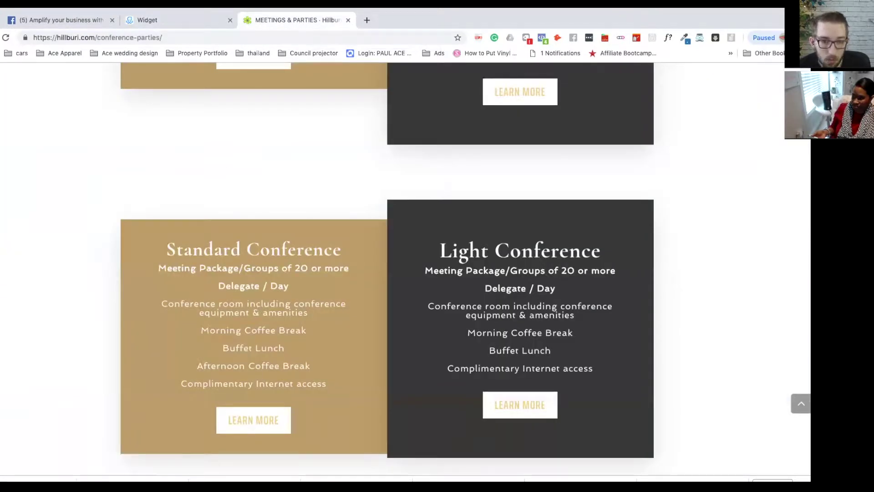
click(183, 20)
scroll(214, 164, up, 3)
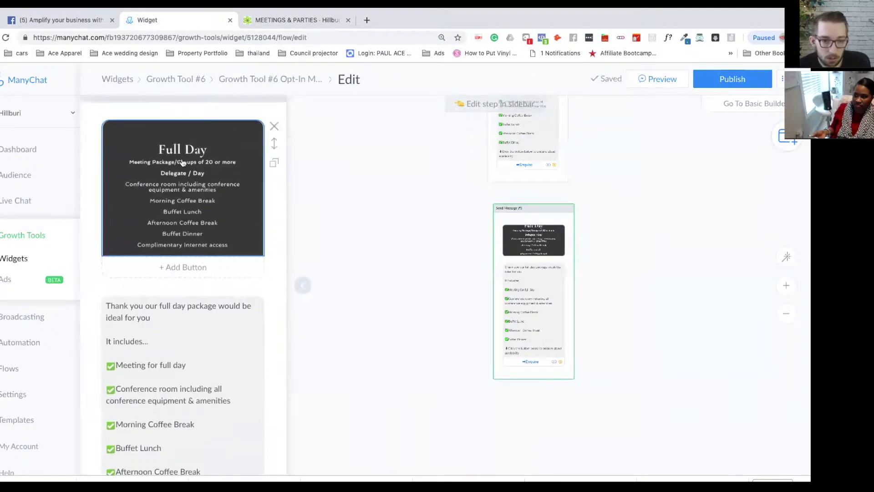
click(182, 163)
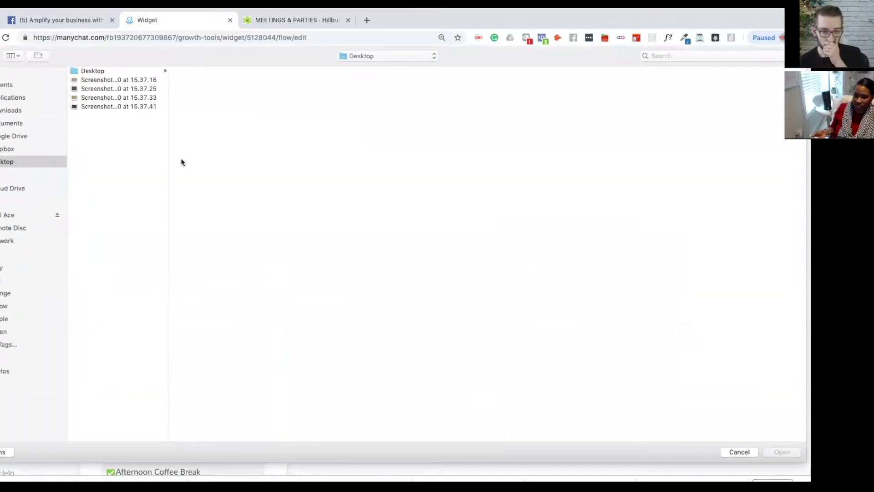
click(104, 98)
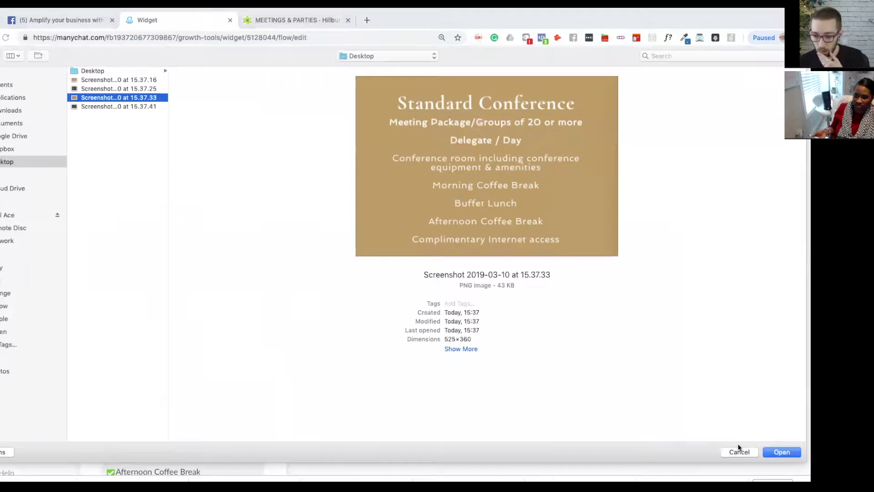
click(775, 452)
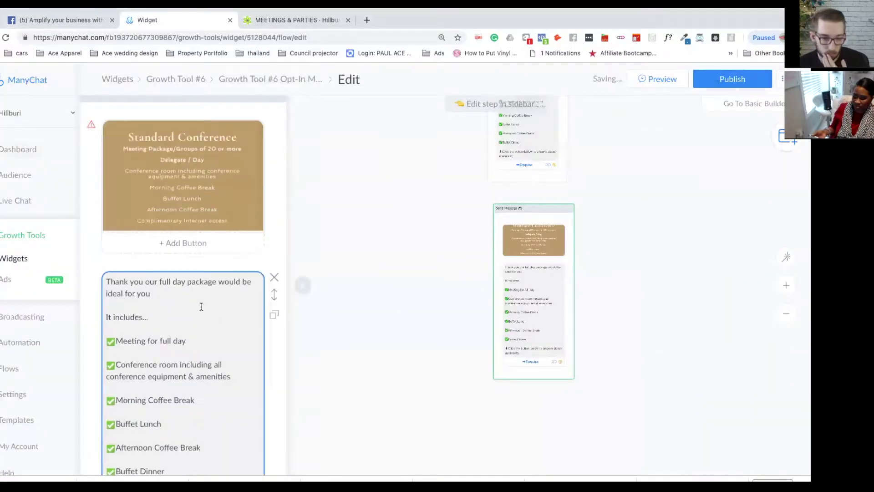
click(155, 327)
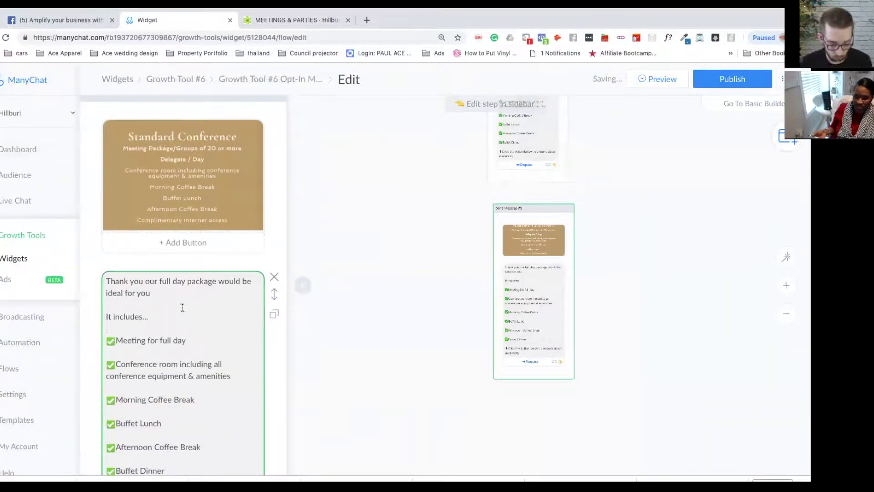
key(Return)
text(Grop)
key(BackSpace)
text(up)
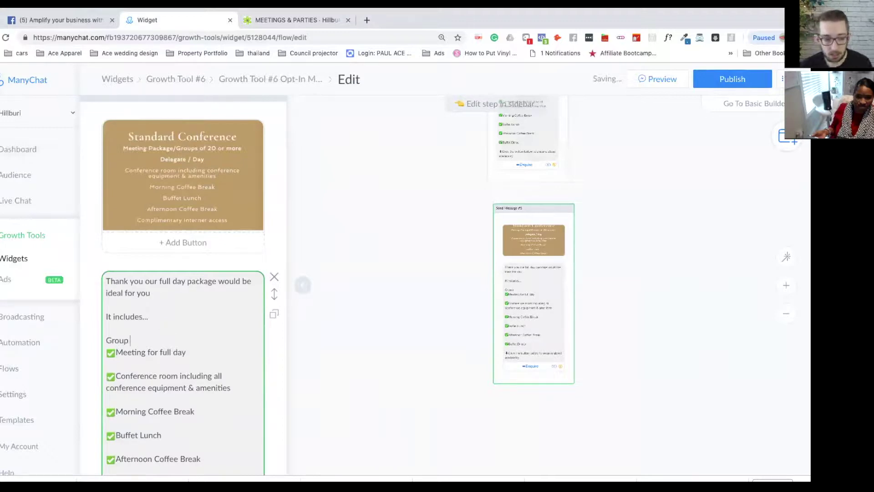
text(s)
drag(187, 353, 101, 355)
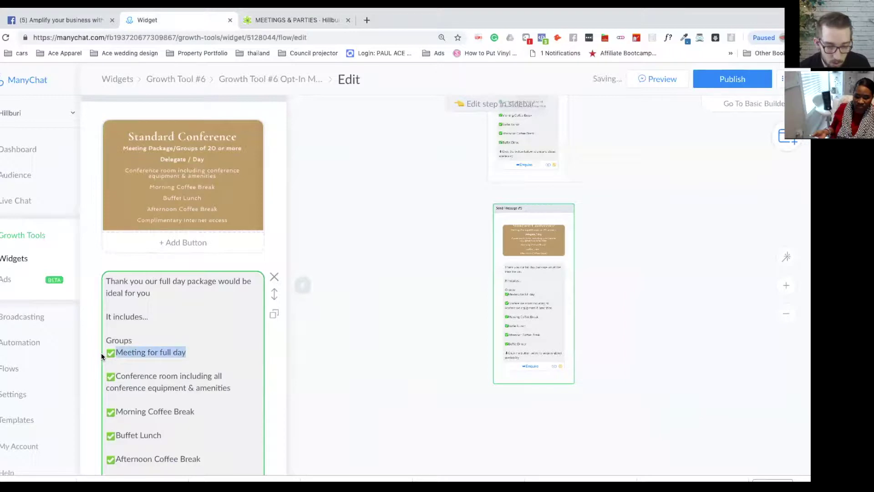
double_click(124, 339)
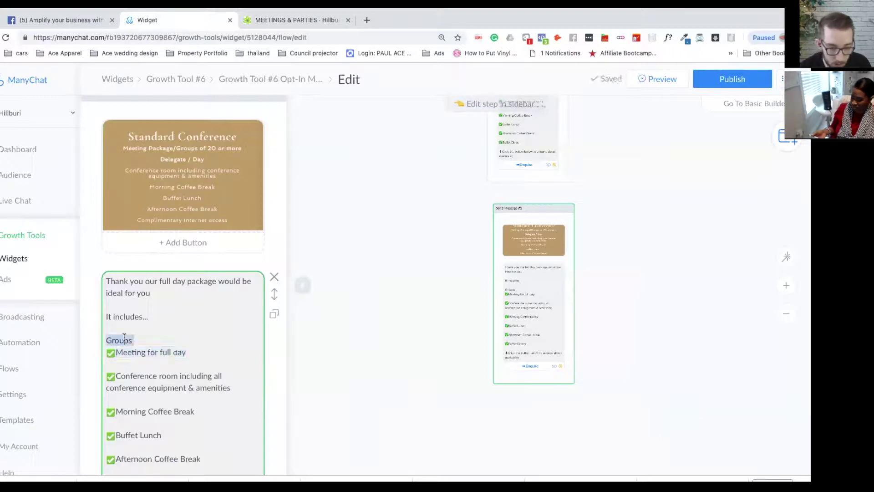
key(BackSpace)
key(BackSpace)
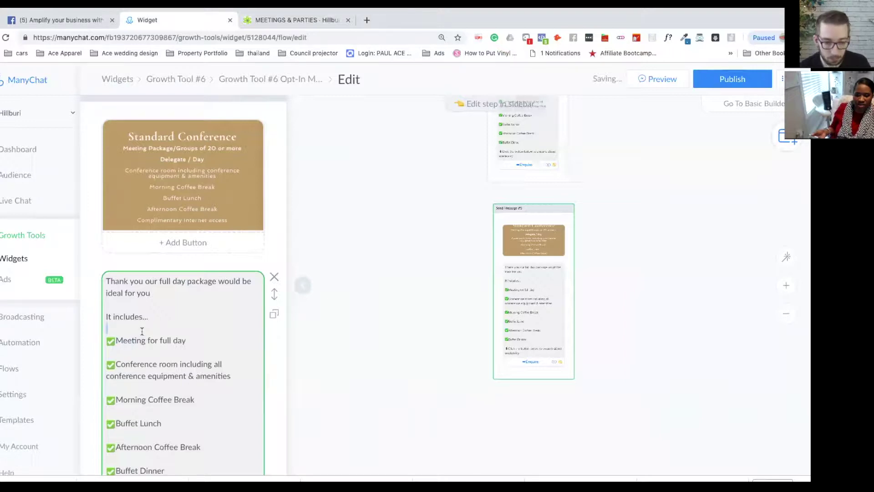
Step: Add the checkmarked line "Groups of 20 or more" above the Meeting for full day line in the Standard Conference message
key(Return)
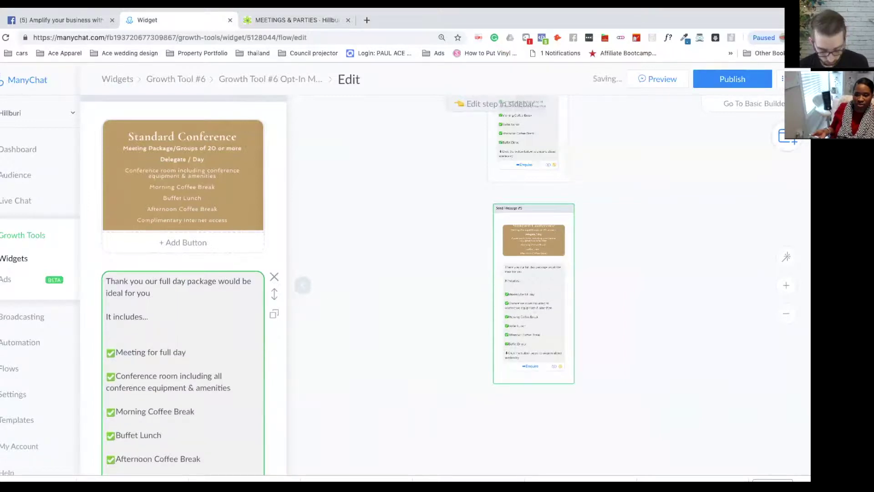
text(✅Meeting for full day)
key(Return)
drag(187, 340, 119, 341)
text(G)
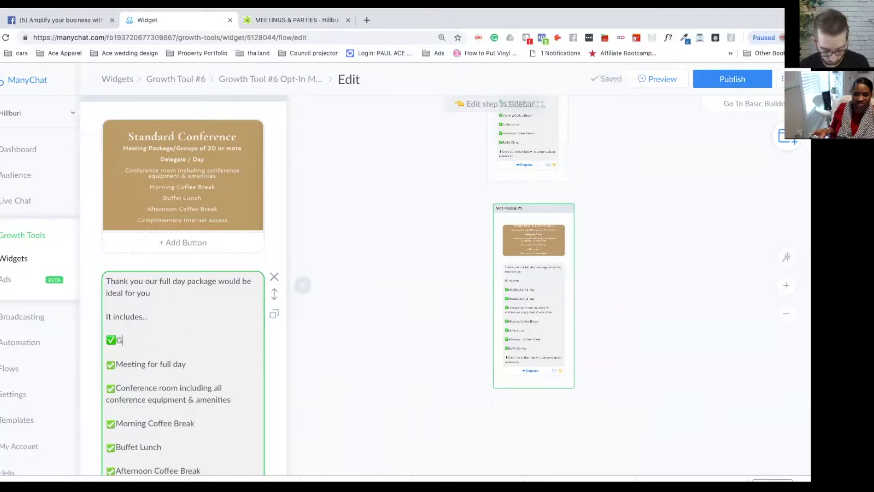
text(roups)
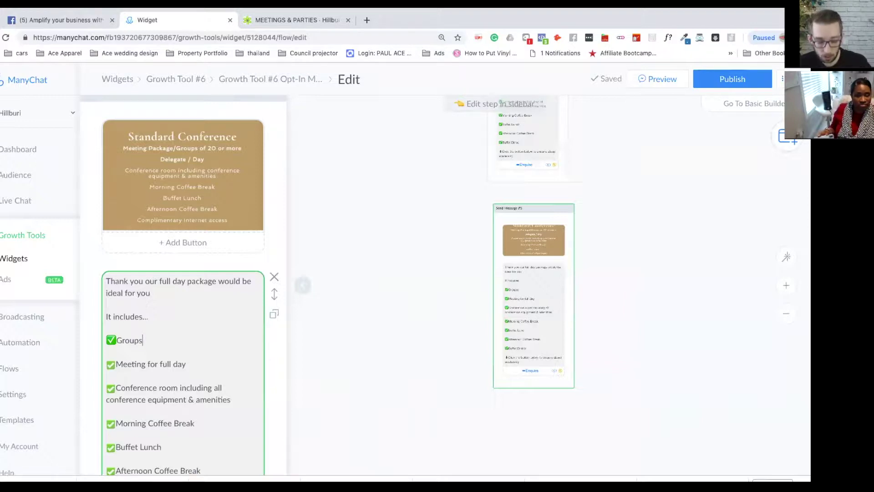
text(of more)
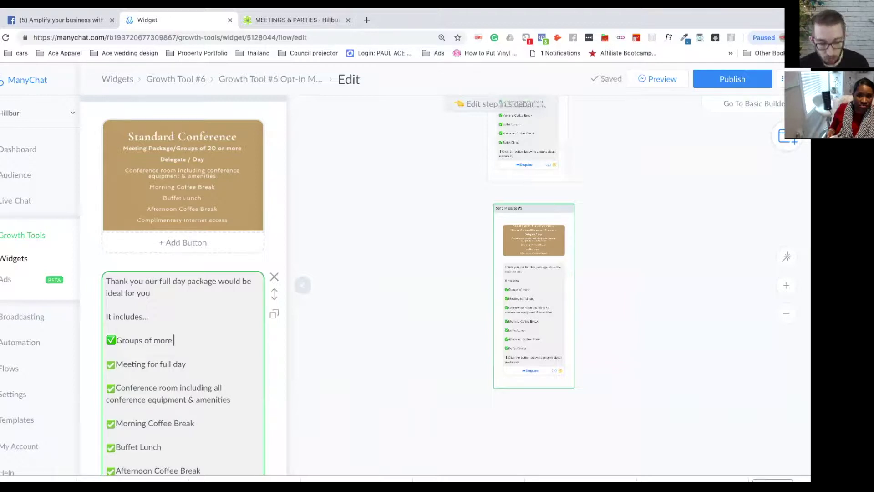
text(20)
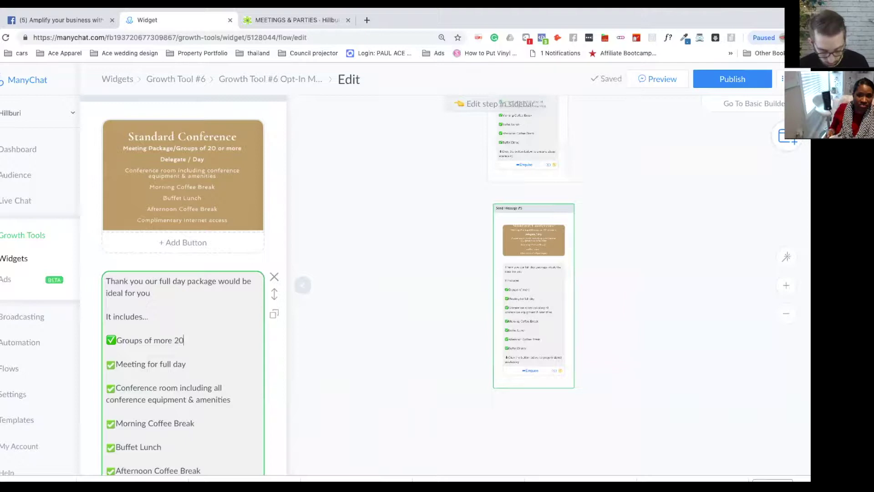
key(BackSpace)
key(BackSpace)
click(152, 341)
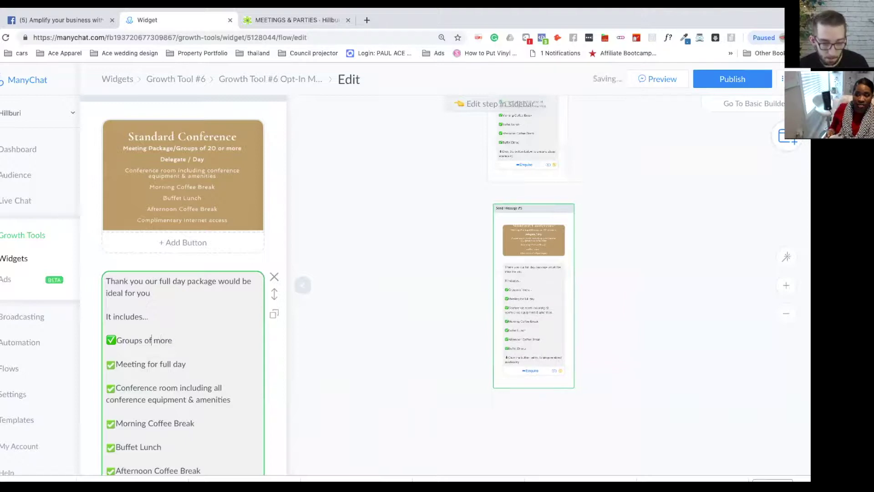
text(20 or)
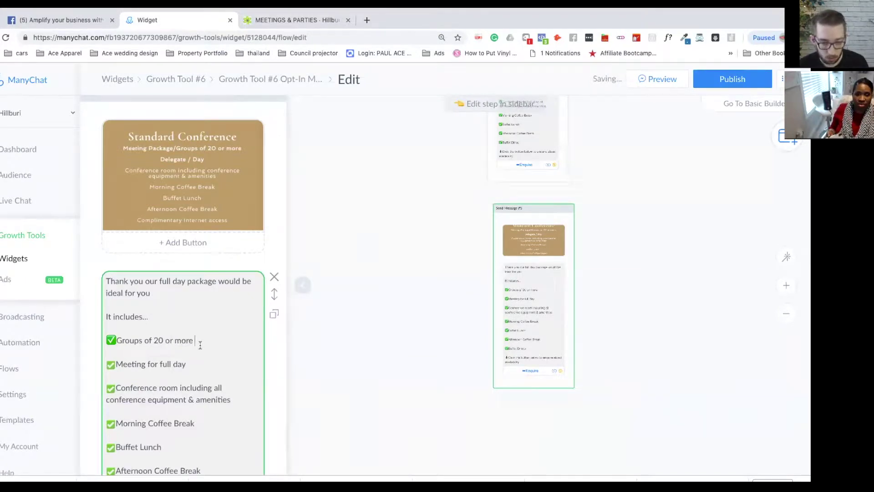
scroll(204, 313, down, 3)
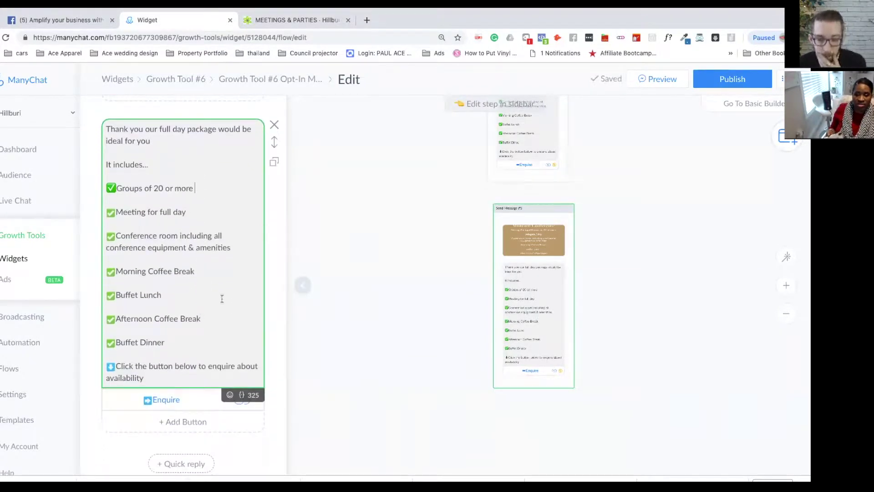
scroll(454, 365, up, 2)
scroll(454, 368, down, 2)
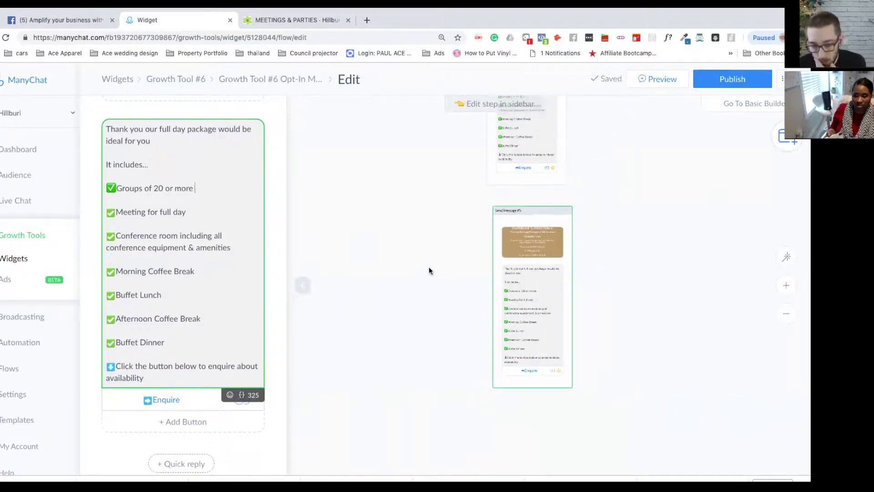
Step: Link the Full Day branch's More than 20 action to the Standard Conference package message
click(391, 348)
scroll(392, 348, down, 2)
scroll(392, 348, up, 2)
scroll(391, 348, down, 3)
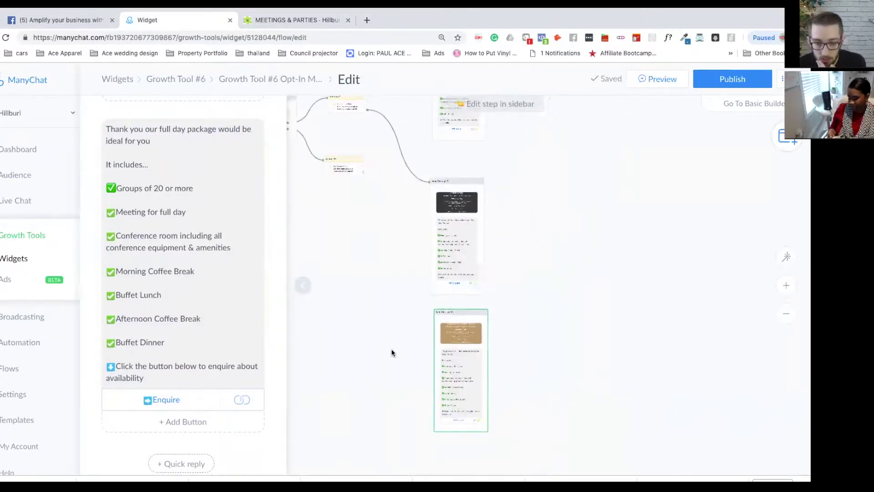
click(362, 172)
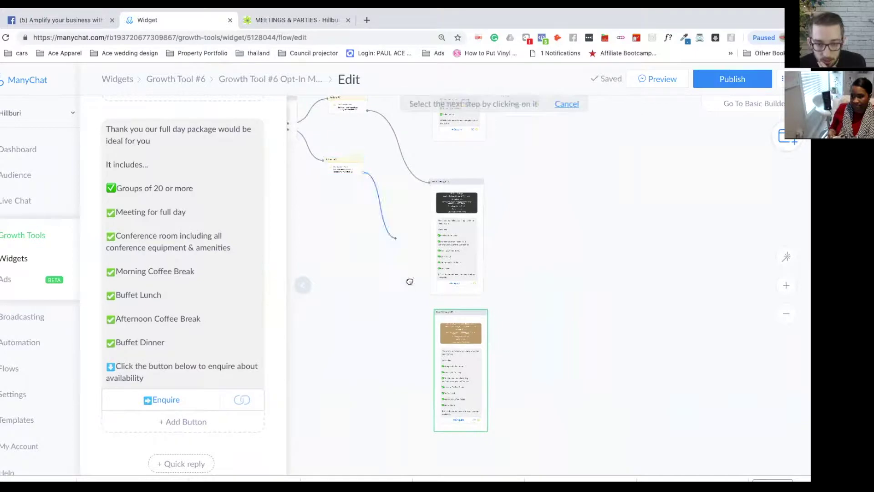
click(441, 349)
Step: Duplicate the "Enqured about meeting" tag action beside the Express message and place the copy to the right of the Light Conference message
drag(384, 370, 499, 428)
scroll(471, 445, up, 4)
scroll(447, 444, up, 3)
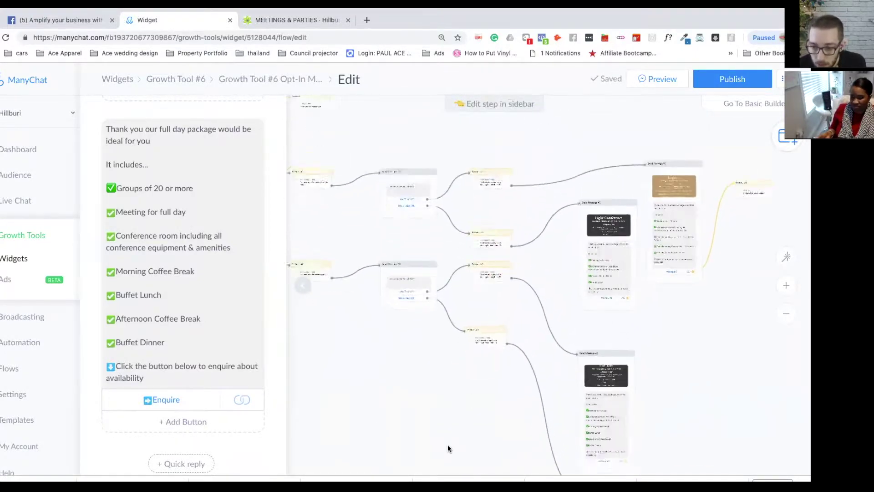
scroll(659, 370, up, 3)
drag(660, 357, 532, 455)
click(606, 155)
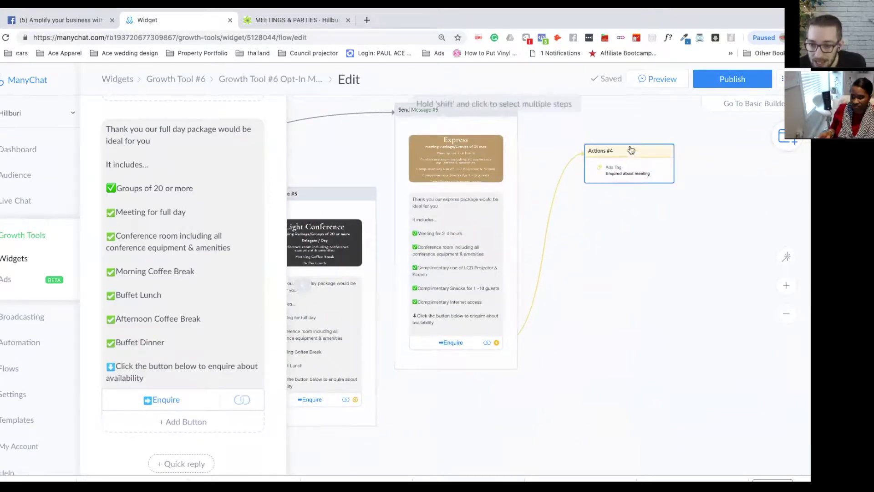
click(595, 134)
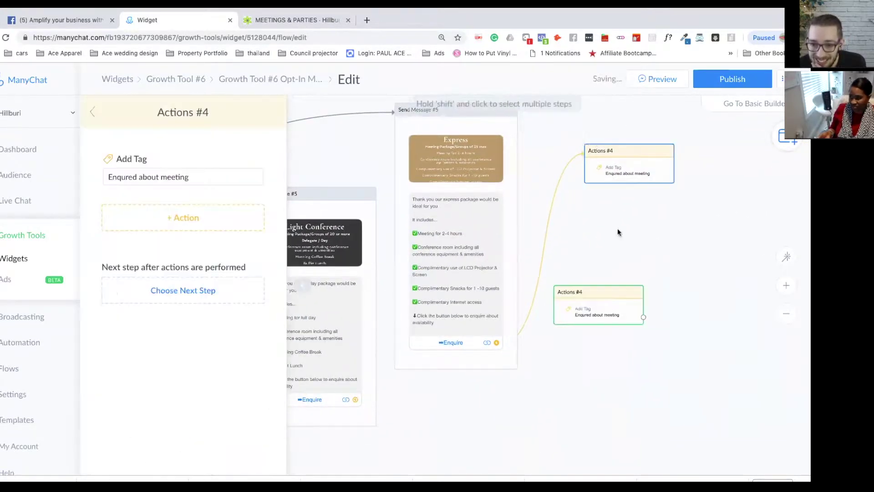
click(476, 428)
scroll(476, 428, down, 5)
scroll(476, 428, left, 3)
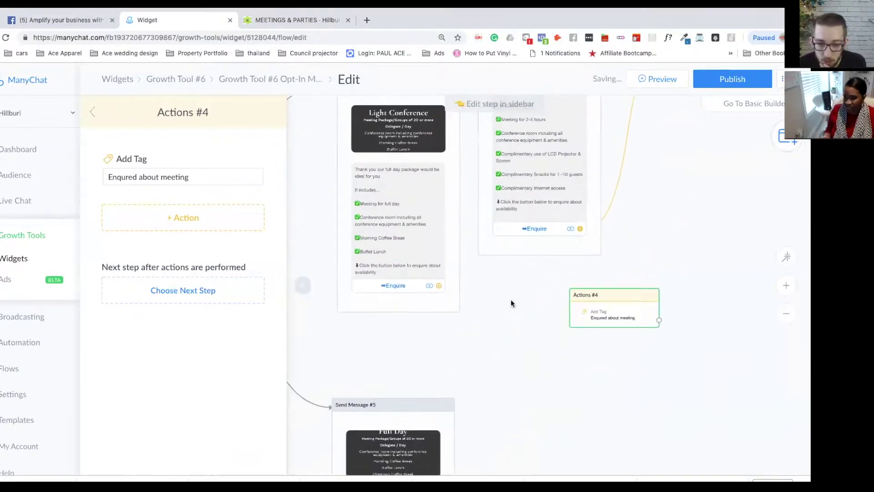
Step: Link the Light Conference message's Enquire button to the copied "Enqured about meeting" tag action
mouse_move(582, 305)
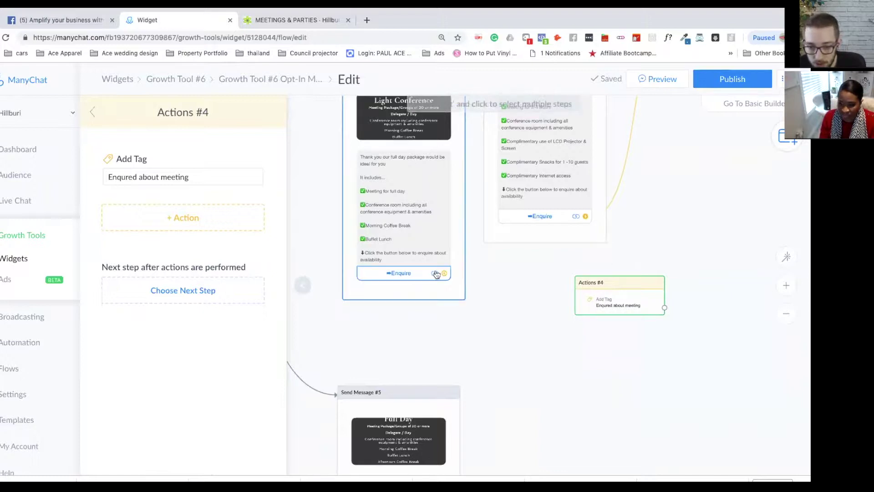
scroll(445, 276, up, 3)
scroll(445, 276, right, 4)
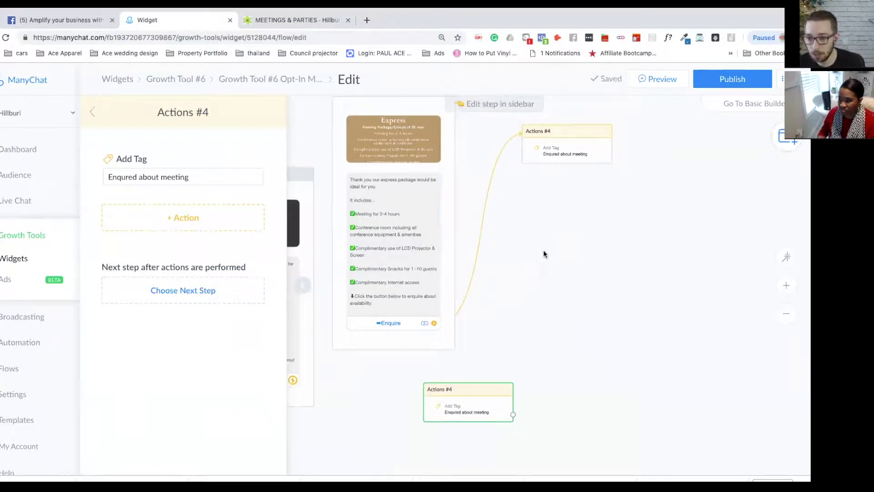
drag(525, 306, 600, 206)
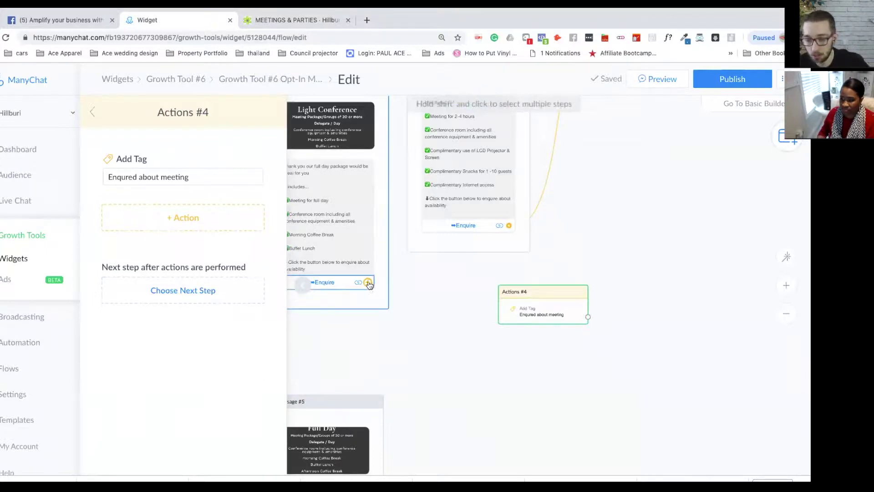
drag(368, 282, 511, 295)
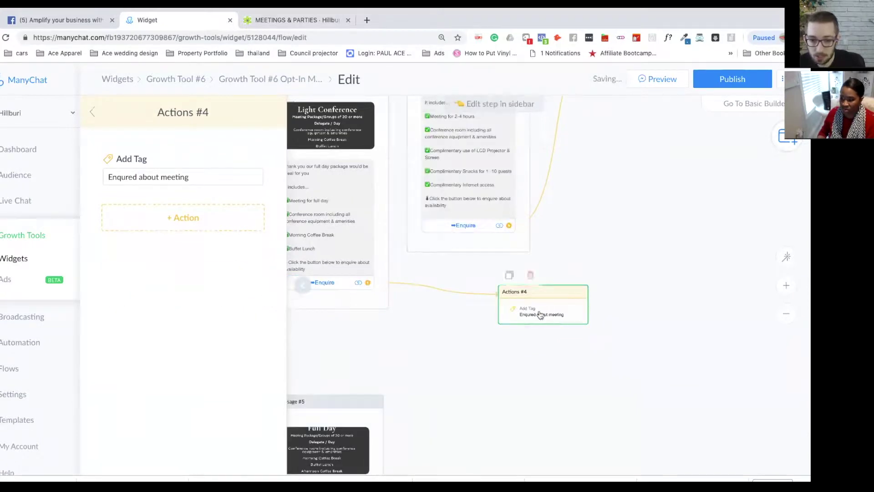
Step: Duplicate the Light Conference message's tag action and place the copy to the right of the Full Day message
drag(425, 333, 575, 344)
scroll(463, 247, down, 2)
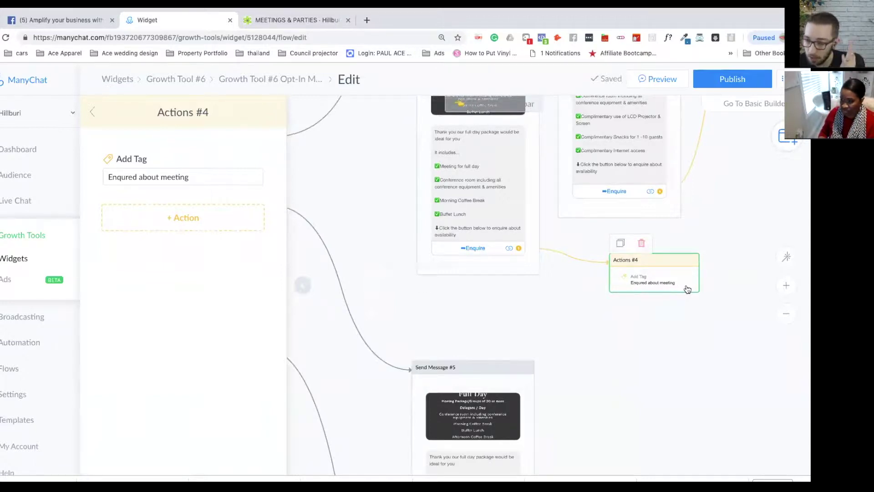
click(620, 242)
drag(678, 406, 673, 293)
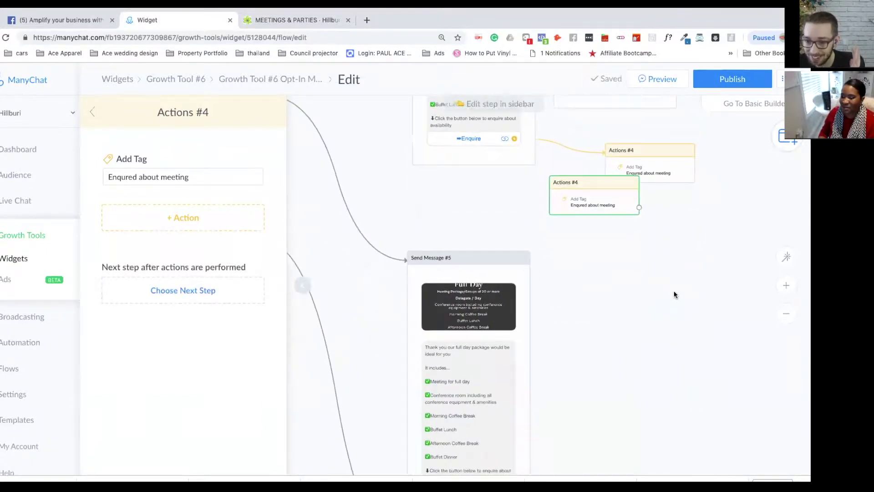
drag(579, 197, 614, 378)
drag(618, 321, 647, 166)
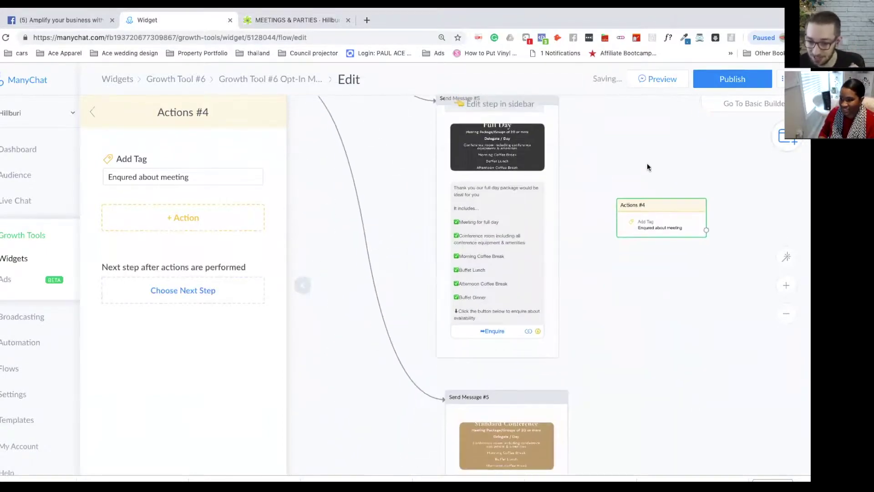
Step: Link the Full Day message's Enquire button to the new tag action and move that action down level with the button
click(538, 331)
click(644, 215)
drag(655, 219, 673, 321)
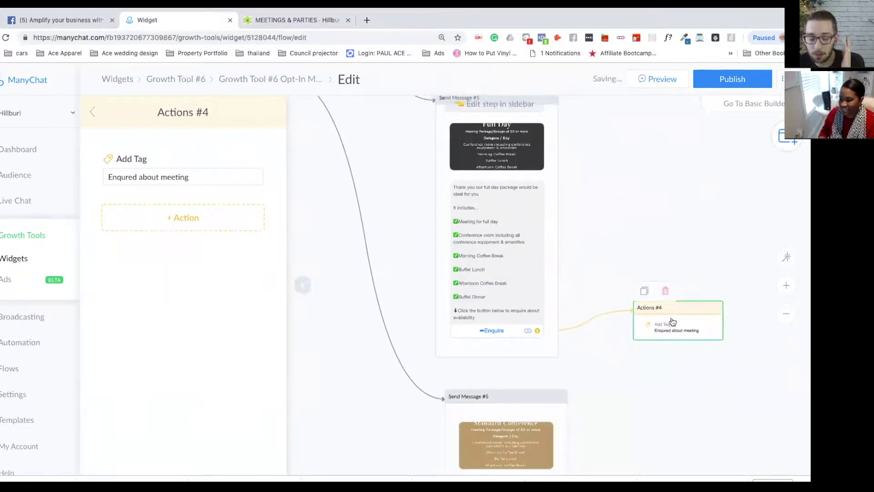
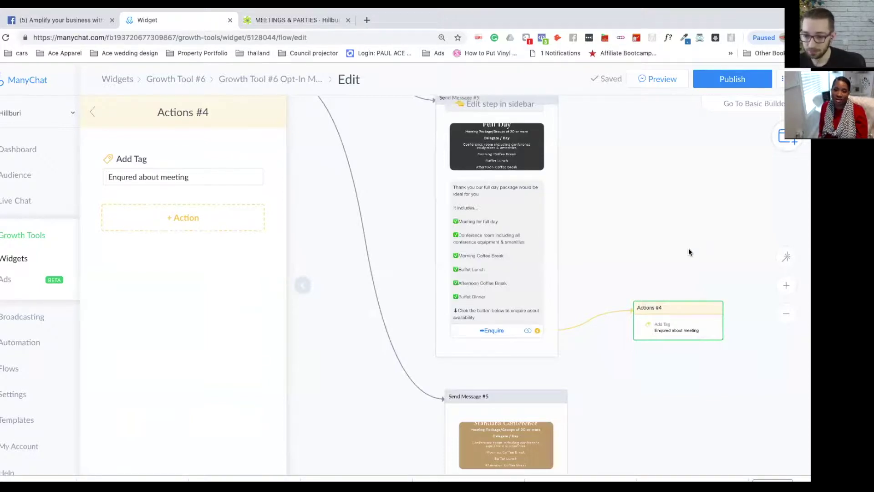
Step: Duplicate the tag action once more beside the Standard Conference message and link that message's Enquire button to the copy
scroll(689, 248, down, 6)
scroll(608, 334, up, 4)
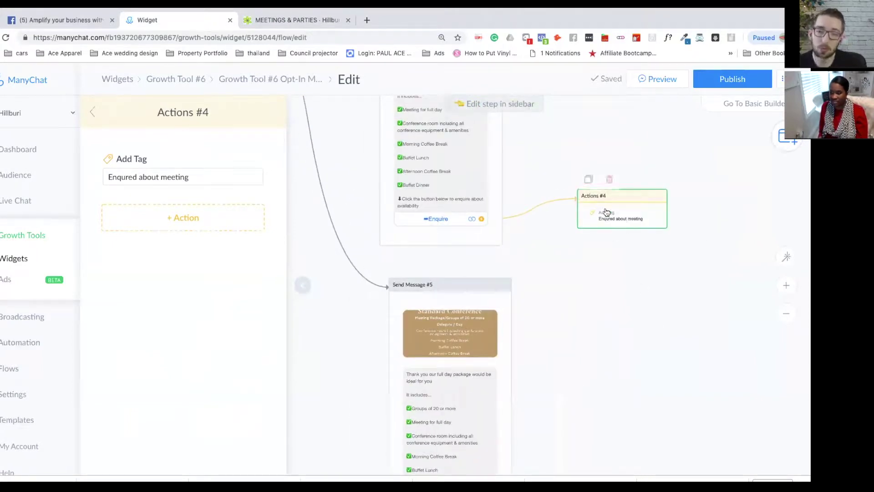
click(588, 179)
drag(630, 376, 676, 199)
drag(640, 122, 643, 348)
drag(539, 343, 619, 340)
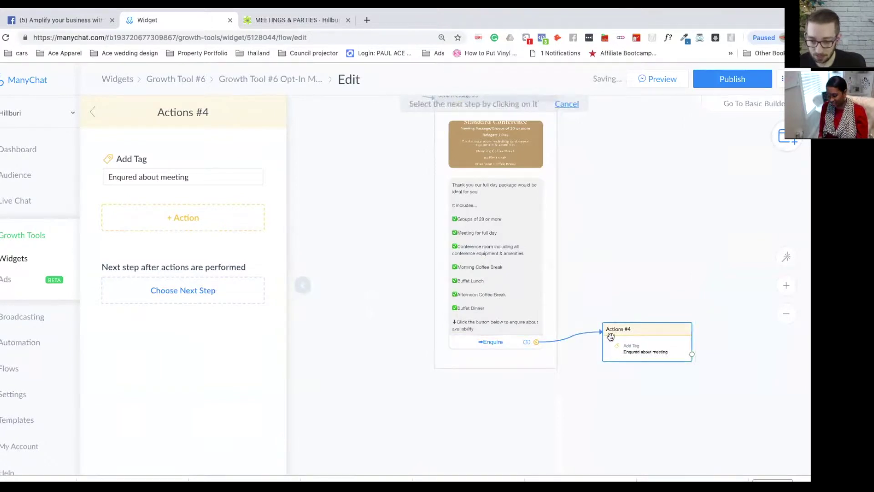
Step: Check the layout of the completed package branches and publish the flow
scroll(616, 395, down, 3)
drag(637, 250, 652, 376)
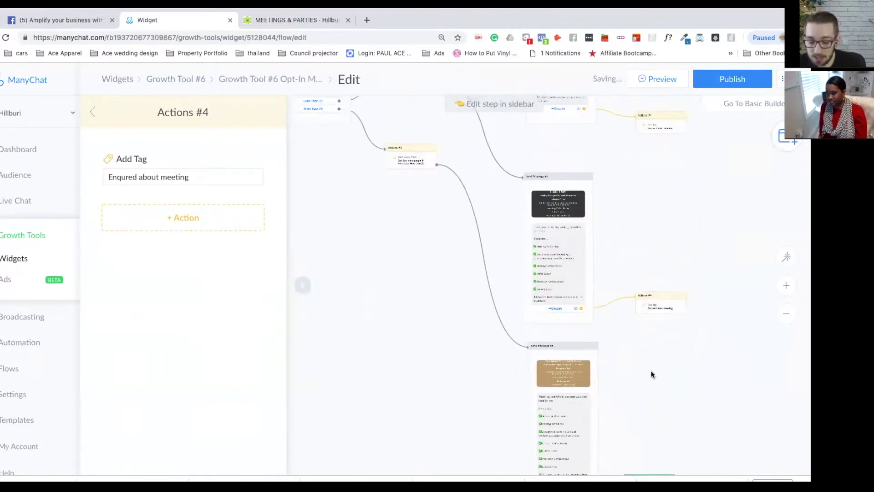
scroll(652, 380, down, 2)
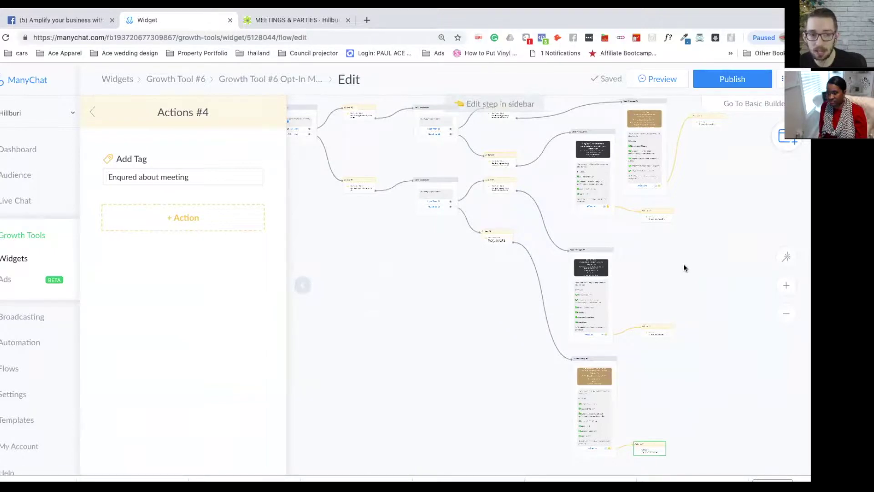
drag(684, 268, 629, 309)
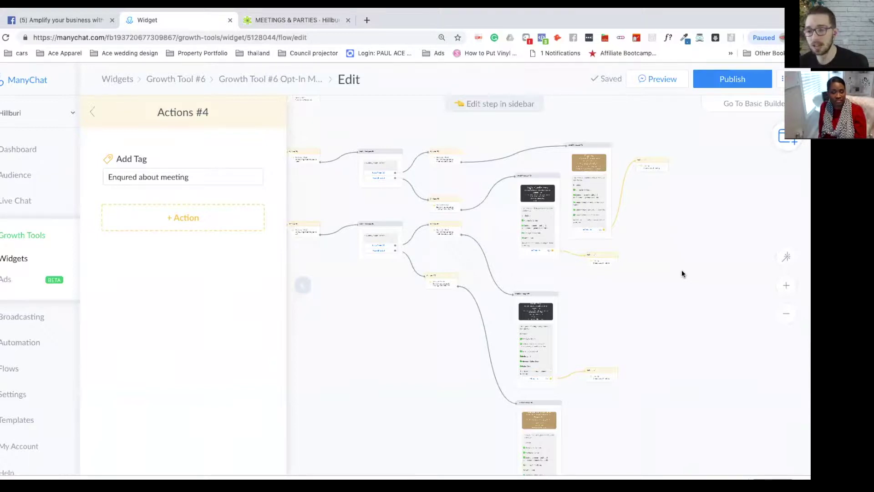
click(717, 81)
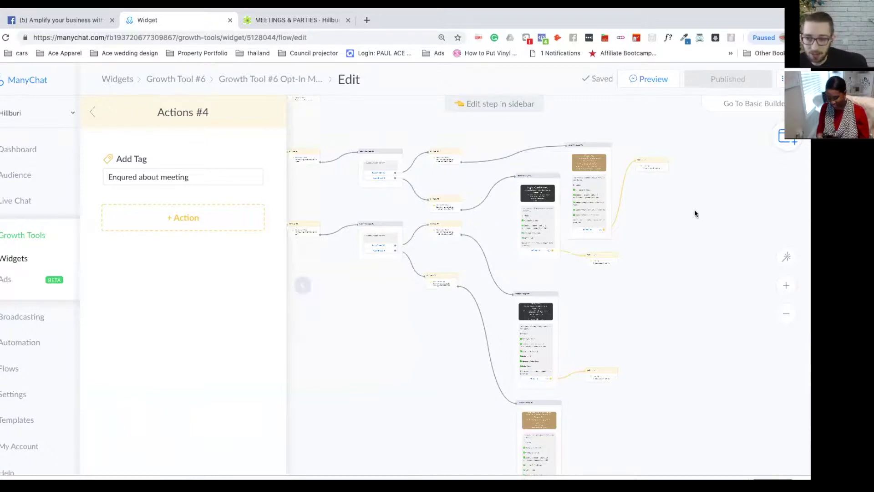
Step: Auto-arrange all steps of the published flow
drag(689, 283, 671, 288)
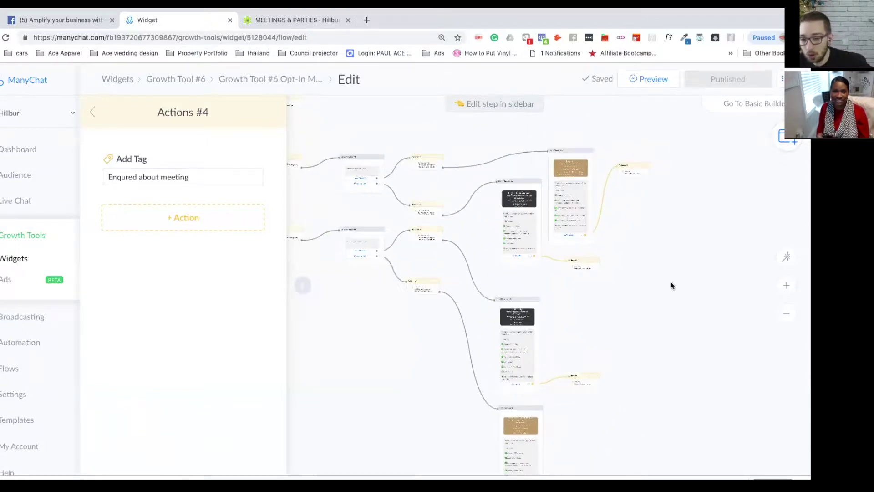
scroll(671, 264, up, 3)
scroll(635, 335, up, 2)
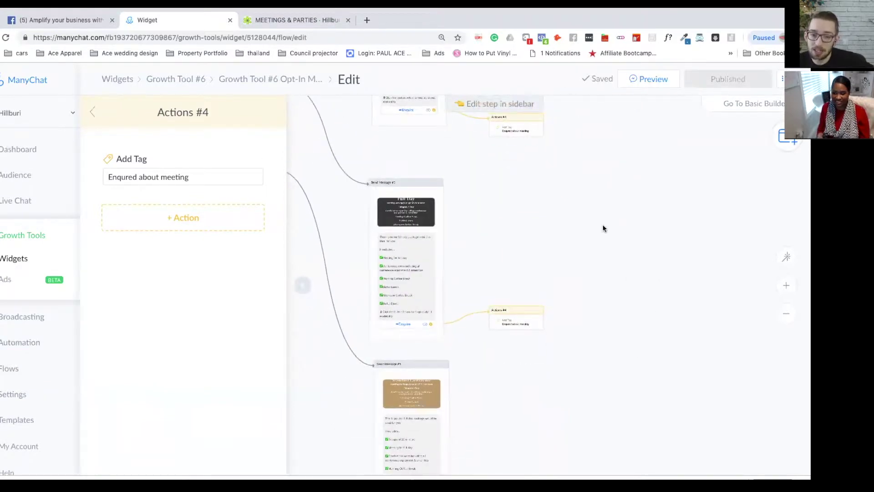
scroll(603, 228, down, 3)
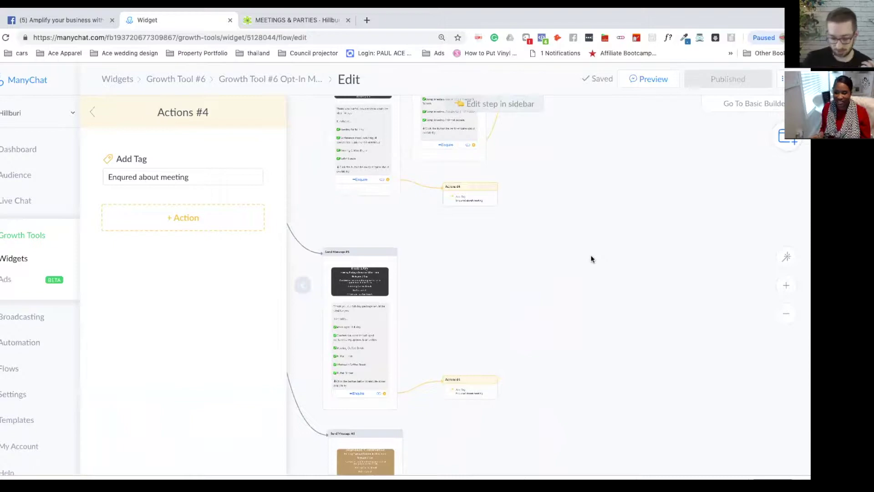
scroll(552, 277, left, 5)
scroll(642, 240, down, 2)
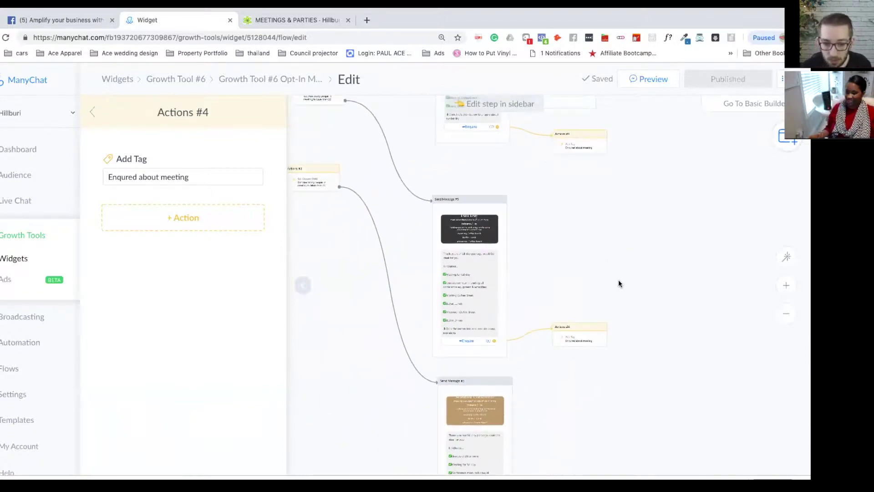
scroll(618, 279, down, 3)
scroll(710, 321, up, 3)
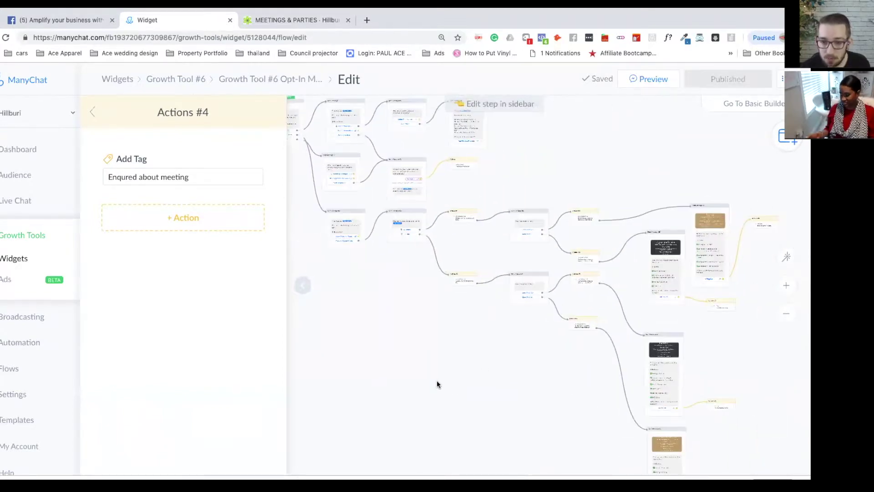
scroll(439, 389, down, 3)
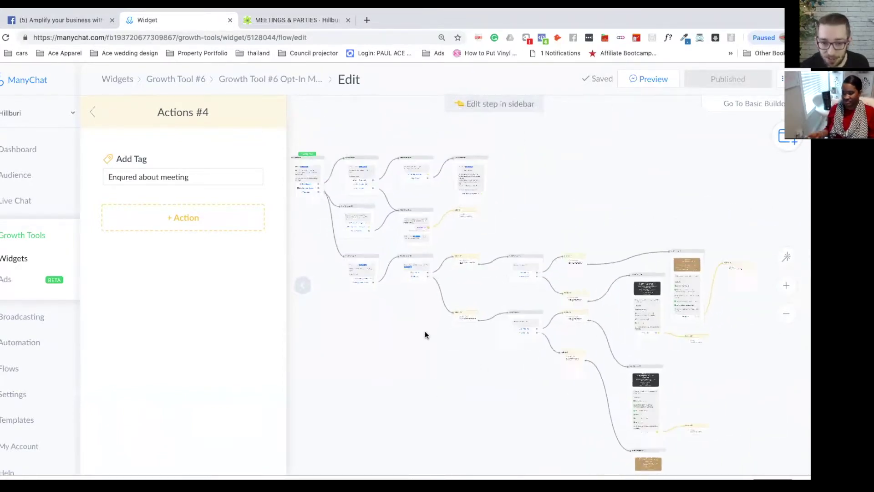
click(787, 258)
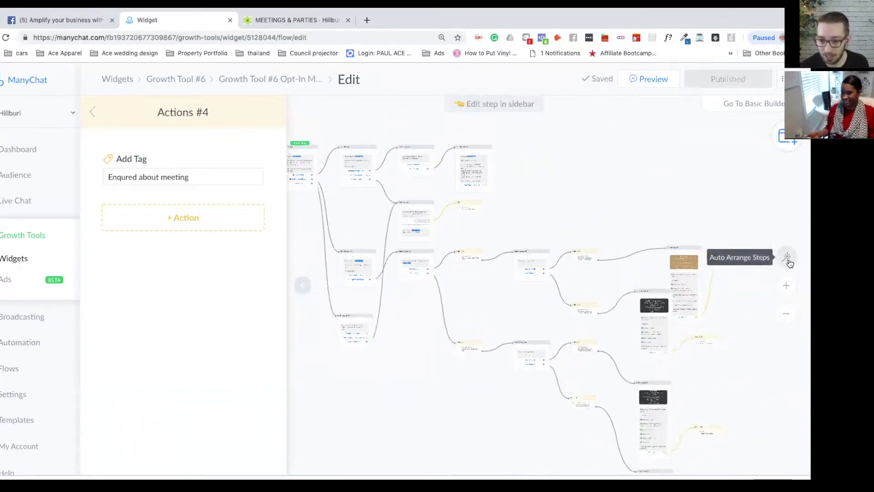
Step: Review the rearranged flow from the Opt-In Message's options through the meeting room messages, Send Message #2 and Send Message #3
drag(521, 349, 601, 149)
drag(440, 398, 519, 287)
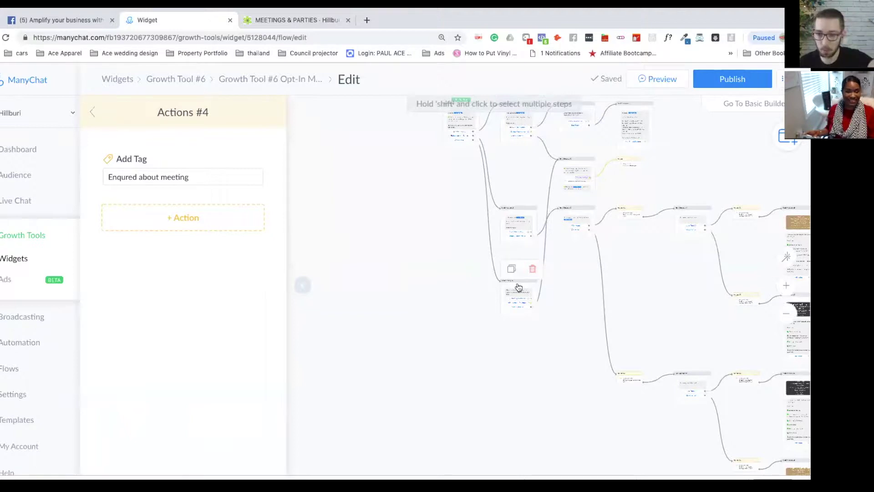
drag(518, 287, 513, 287)
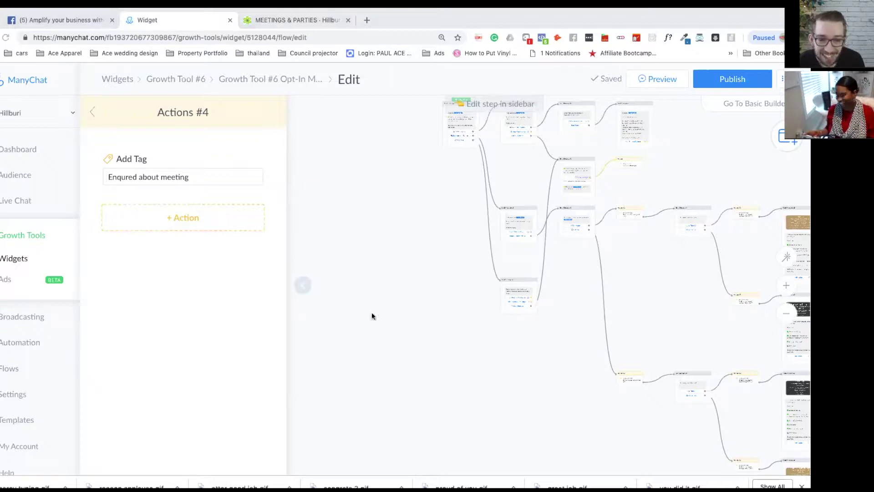
scroll(425, 220, up, 5)
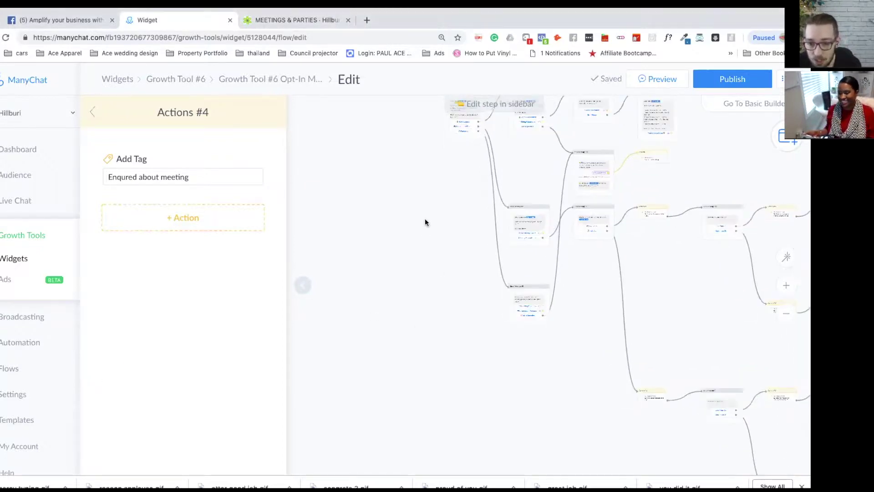
scroll(480, 307, up, 6)
scroll(480, 306, left, 2)
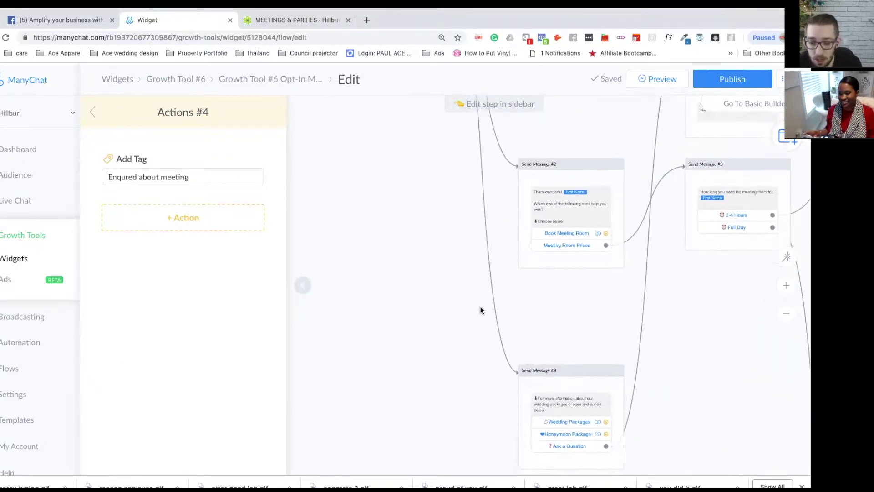
scroll(480, 307, up, 4)
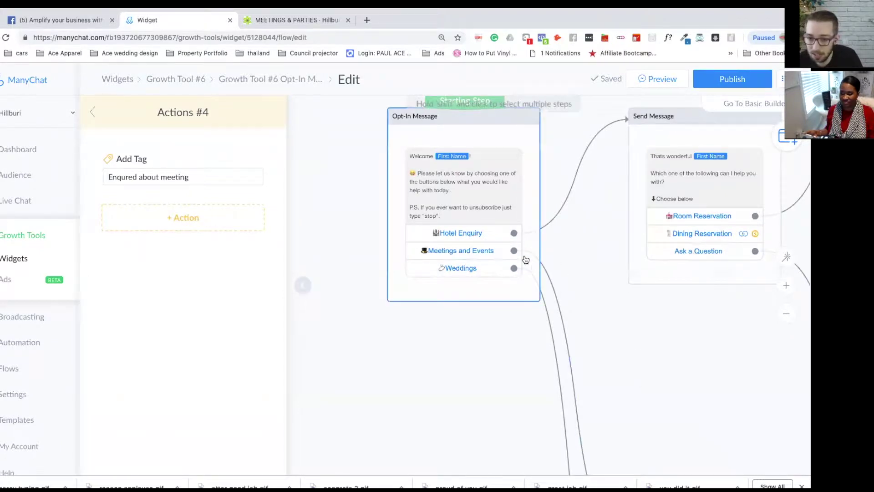
drag(667, 416, 654, 132)
drag(639, 197, 563, 133)
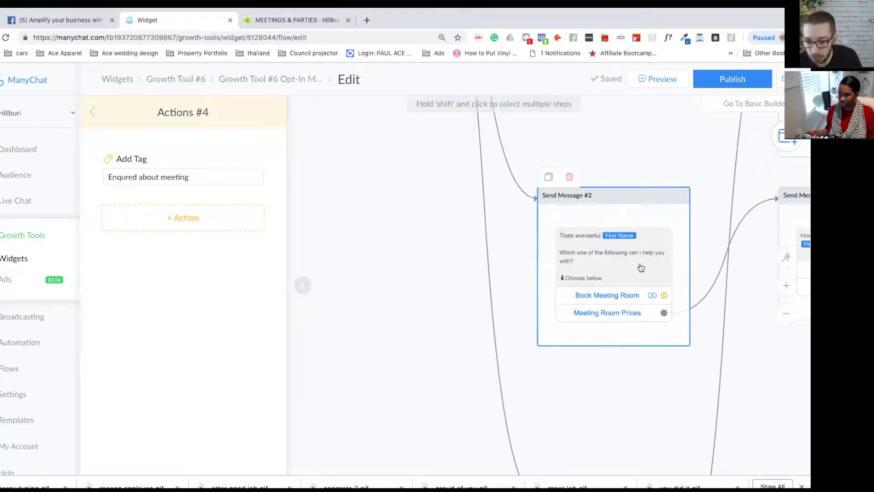
drag(657, 355, 463, 360)
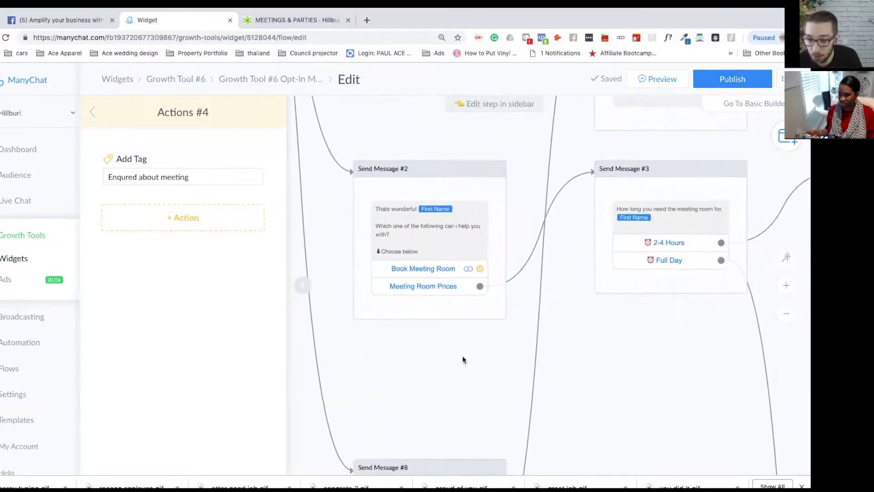
Step: Remove the long connection running from Send Message #8's Ask a Question button up past Send Message #3
click(483, 312)
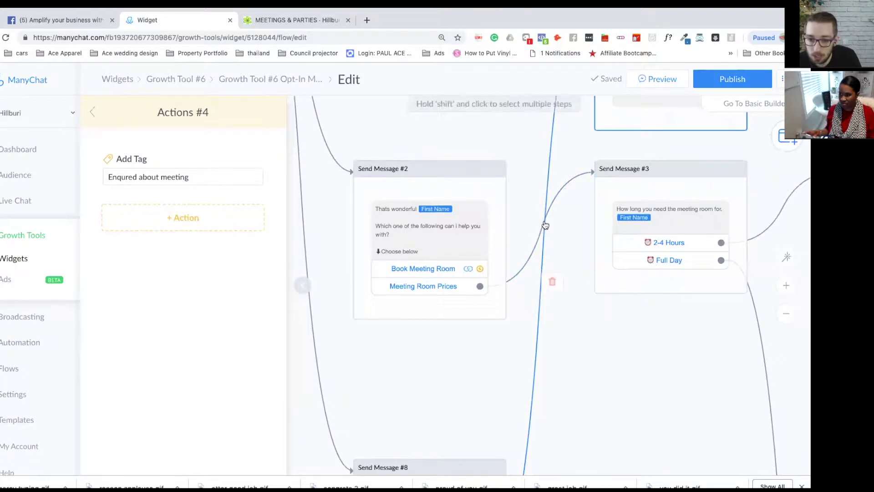
click(552, 282)
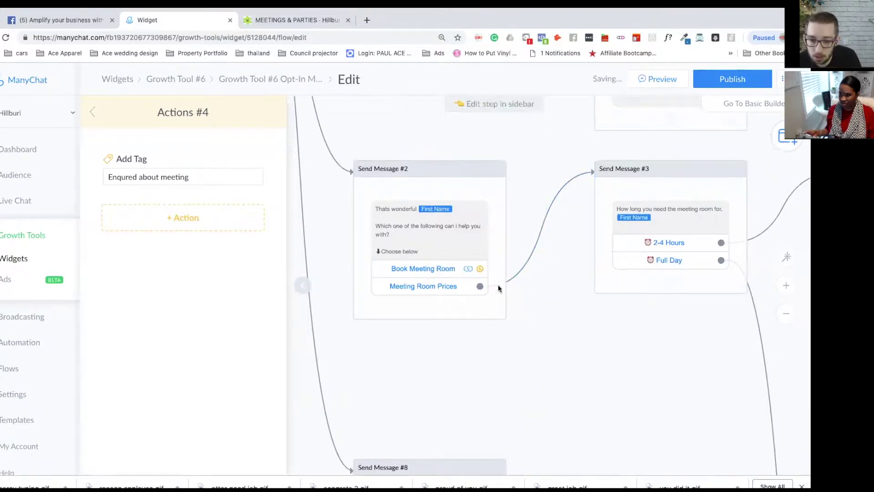
Step: Delete Send Message #2's Meeting Room Prices button and remove the website action from its Book Meeting Room button
click(444, 287)
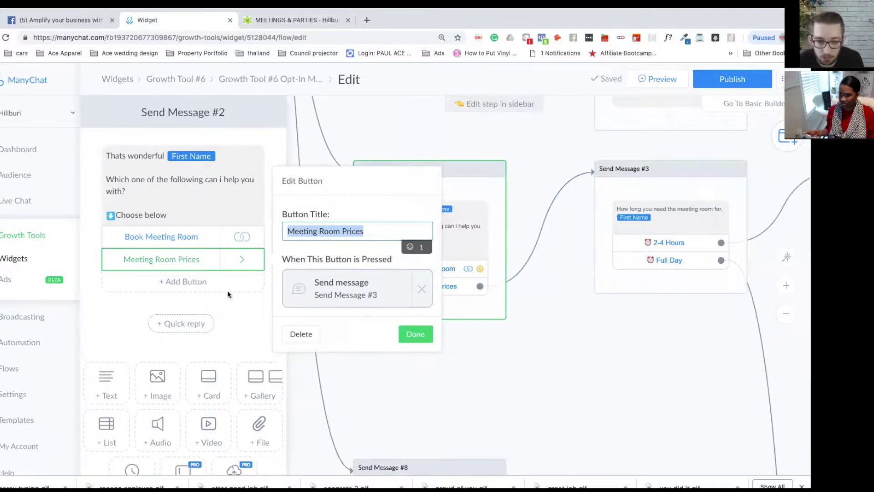
click(301, 334)
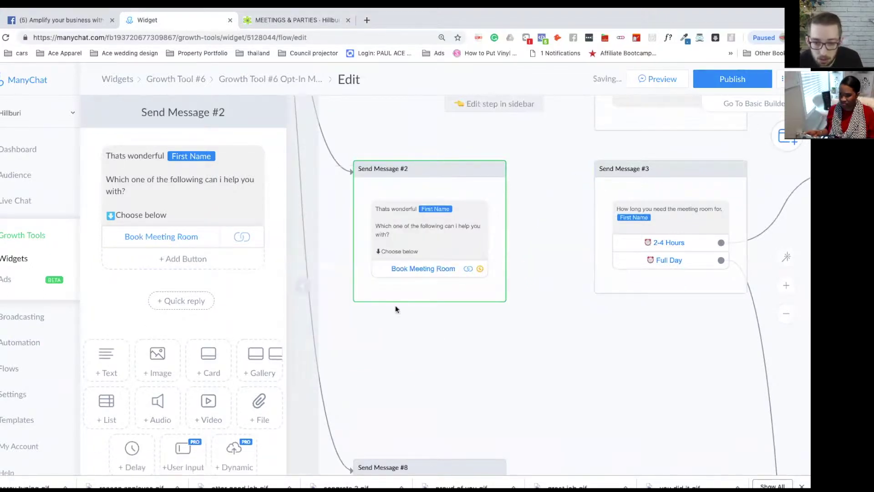
click(440, 269)
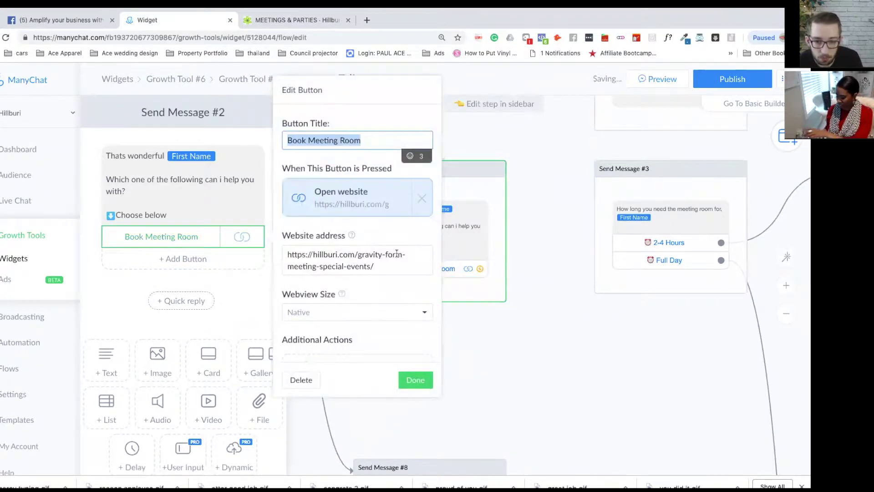
click(425, 202)
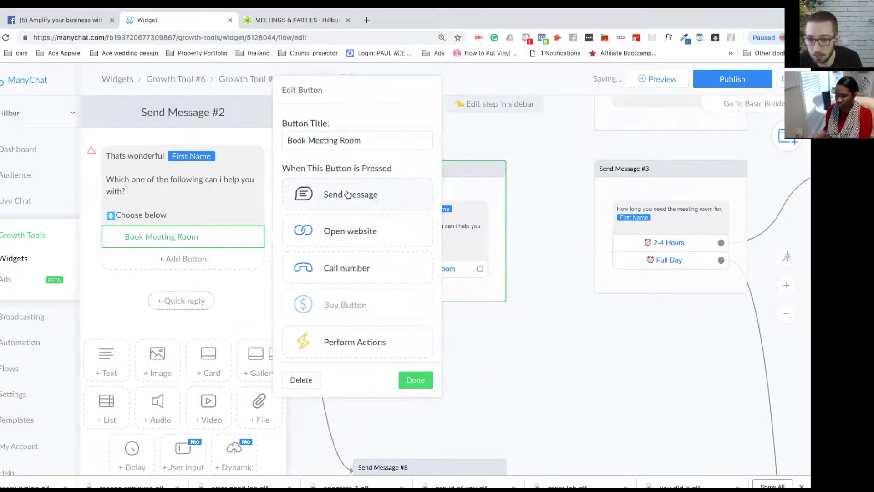
click(528, 345)
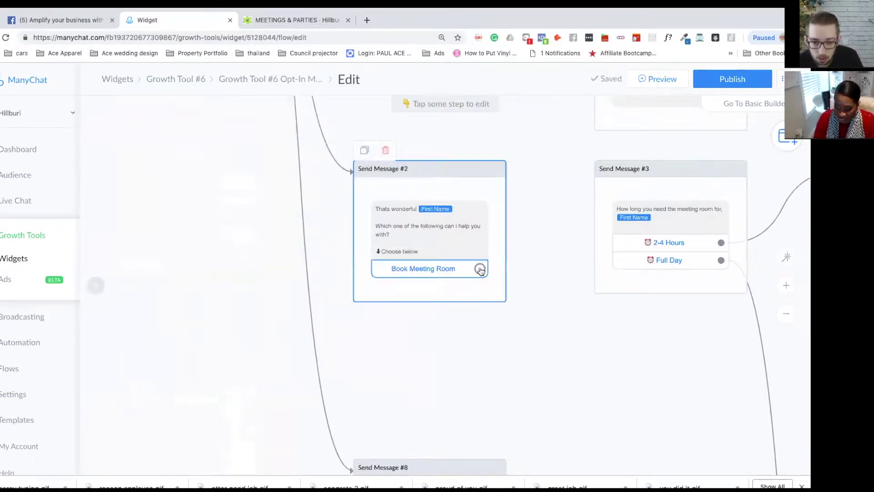
Step: Delete Send Message #2 and link the Opt-In Message's Meetings and Events button directly to Send Message #3
click(388, 154)
click(474, 136)
scroll(402, 174, down, 10)
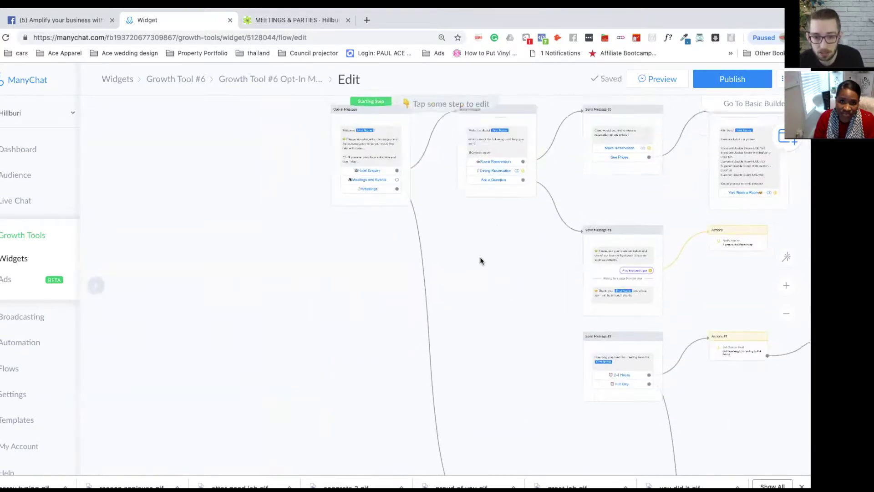
click(376, 170)
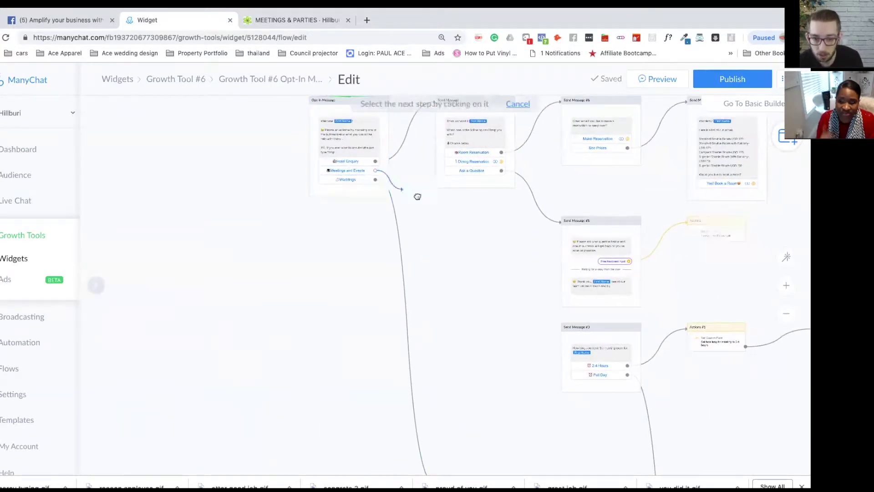
click(582, 334)
Step: Examine Send Message #3's duration options and the branch leading through Actions #1 to Send Message #4
drag(498, 387, 436, 203)
scroll(549, 260, up, 3)
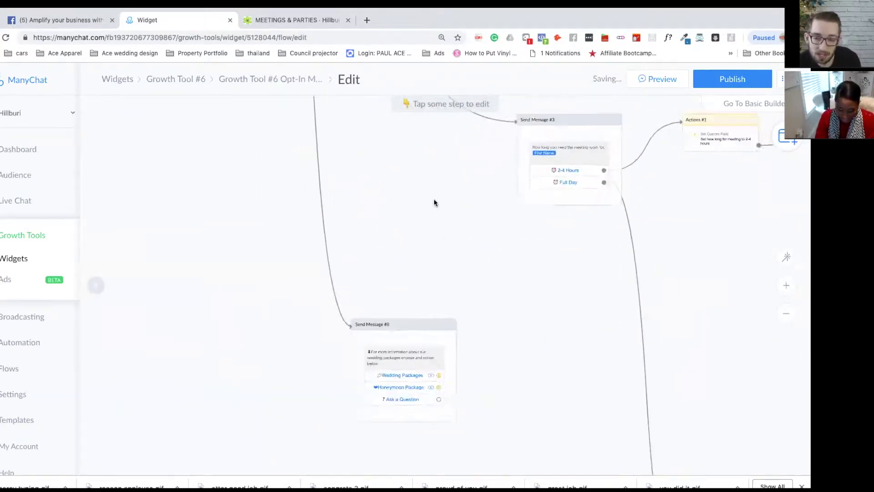
drag(548, 259, 430, 348)
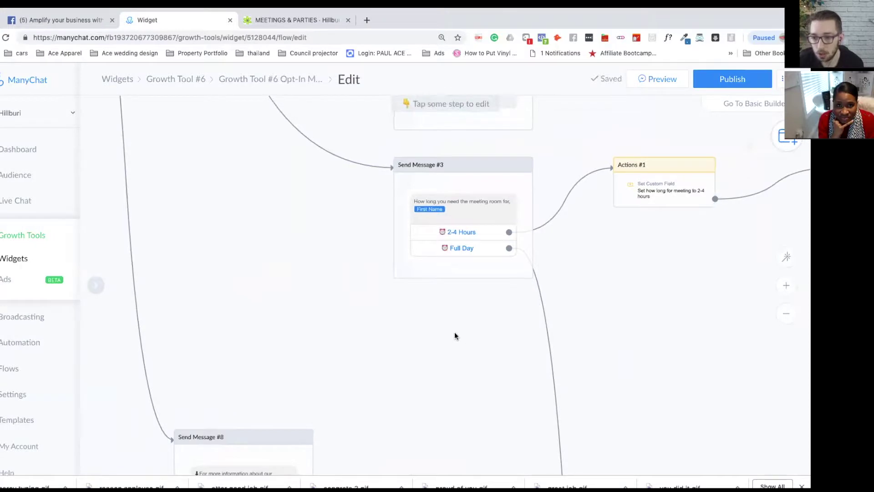
drag(455, 337, 351, 336)
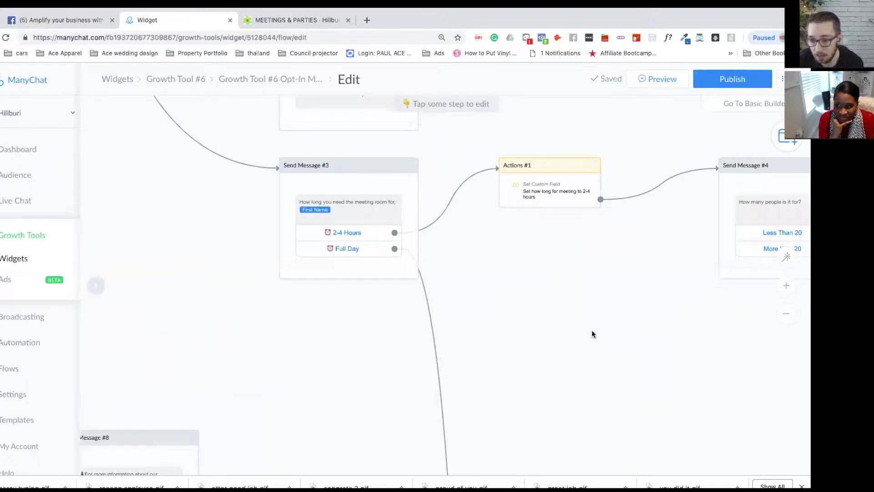
scroll(593, 333, down, 3)
drag(613, 321, 493, 351)
scroll(493, 351, up, 2)
drag(404, 332, 517, 325)
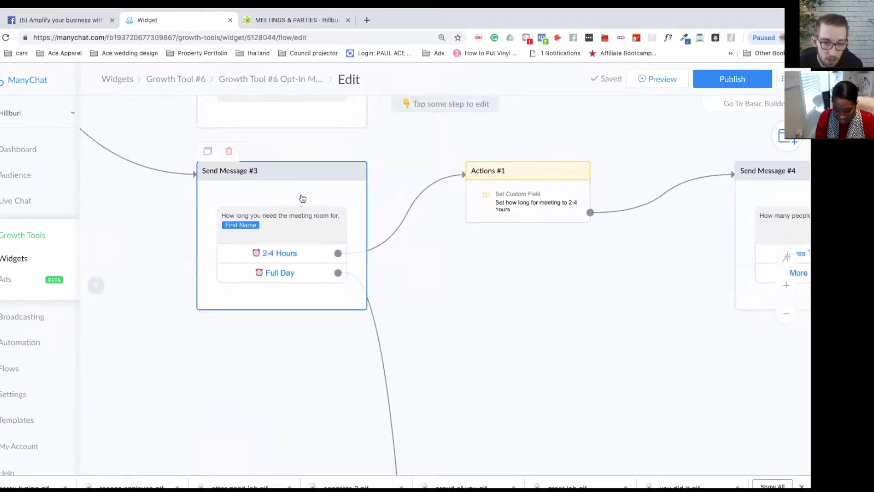
Step: Begin Send Message #3 with two line breaks and "To give you a accurate idea of out prices we just need to ask you a couple of question"
click(255, 216)
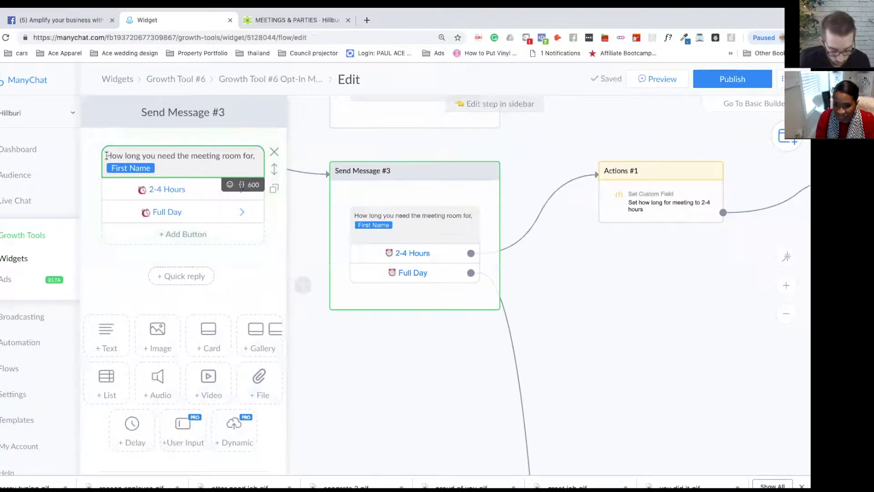
click(106, 156)
key(Return)
key(Return)
text(To )
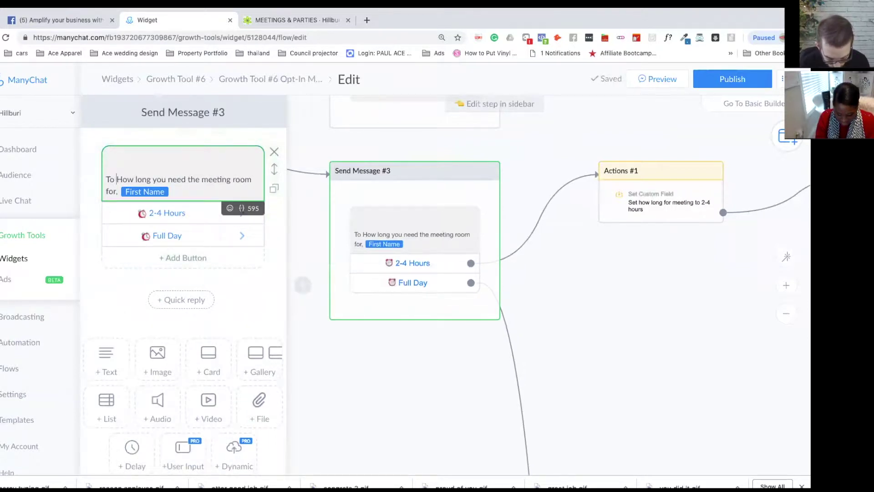
text(give you a)
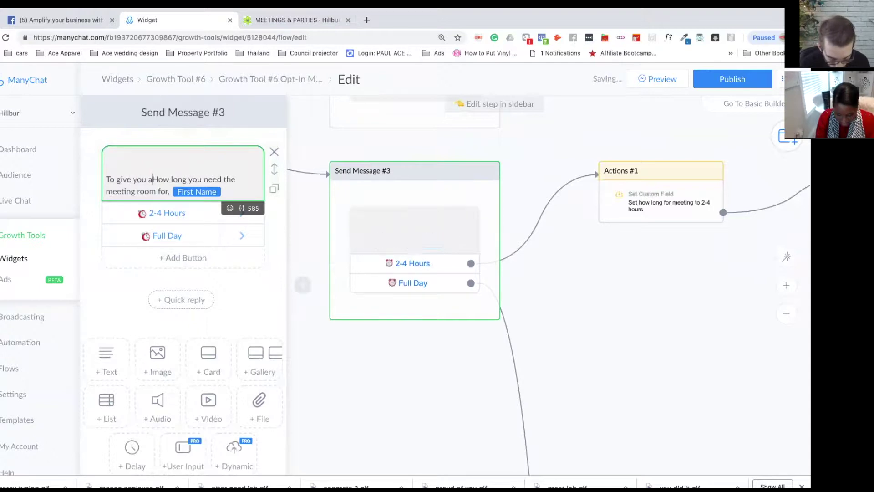
text( accu)
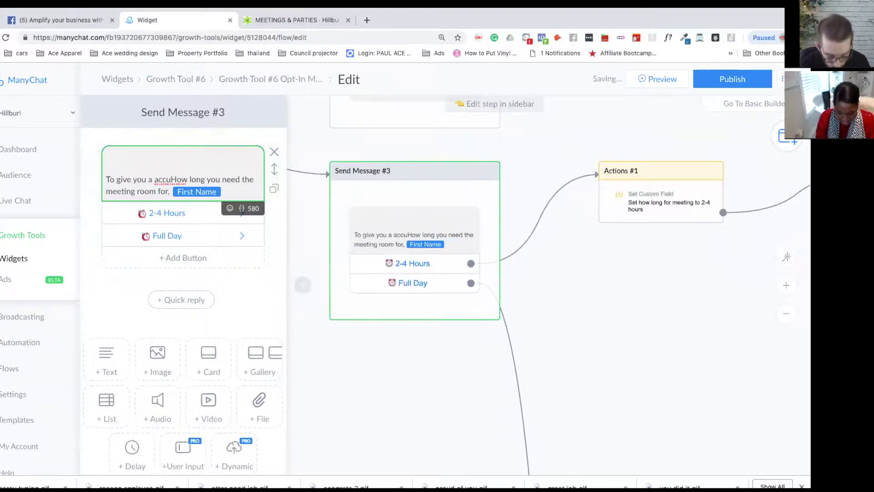
text(rate idea o)
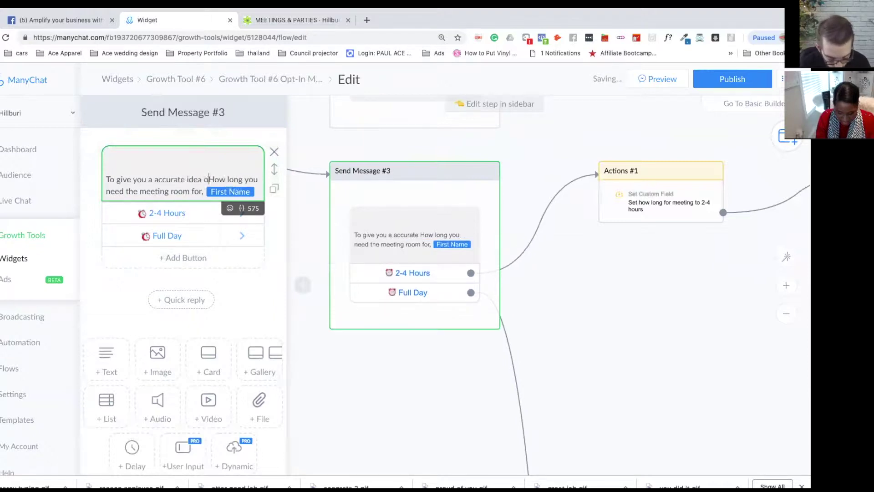
text(f the)
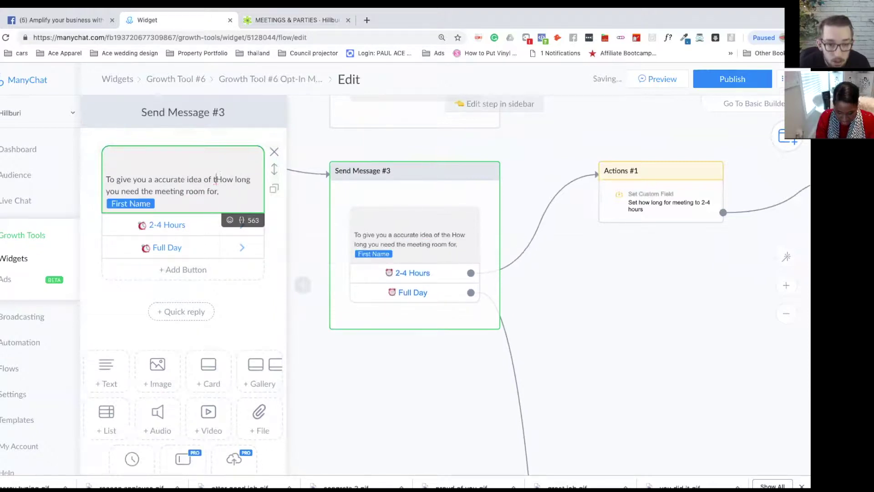
key(BackSpace)
text(out prices we j)
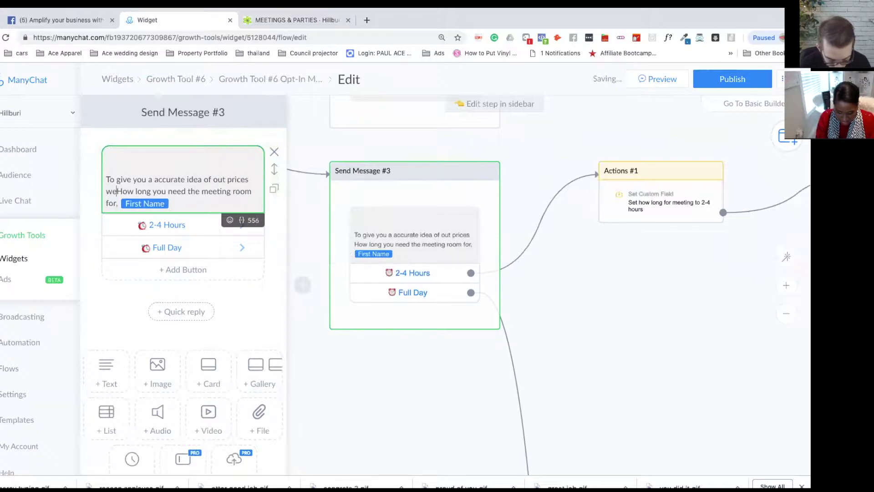
text(ust need)
text(to ask you a )
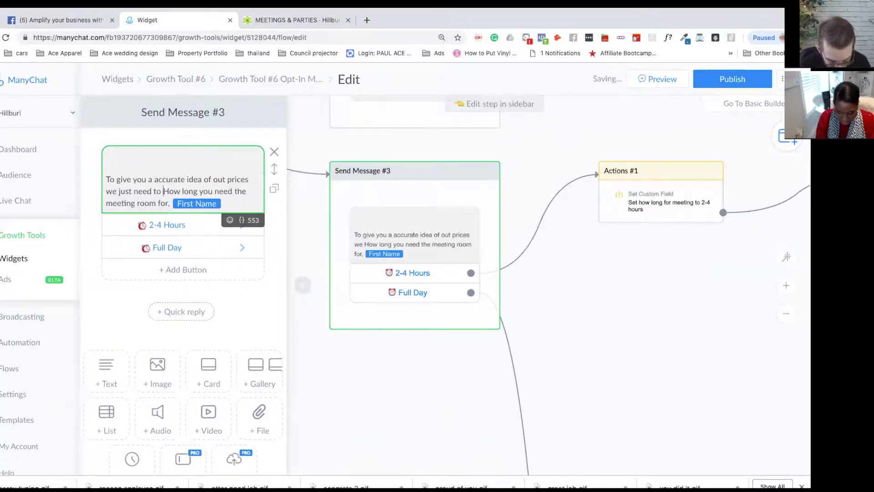
text(couple of que)
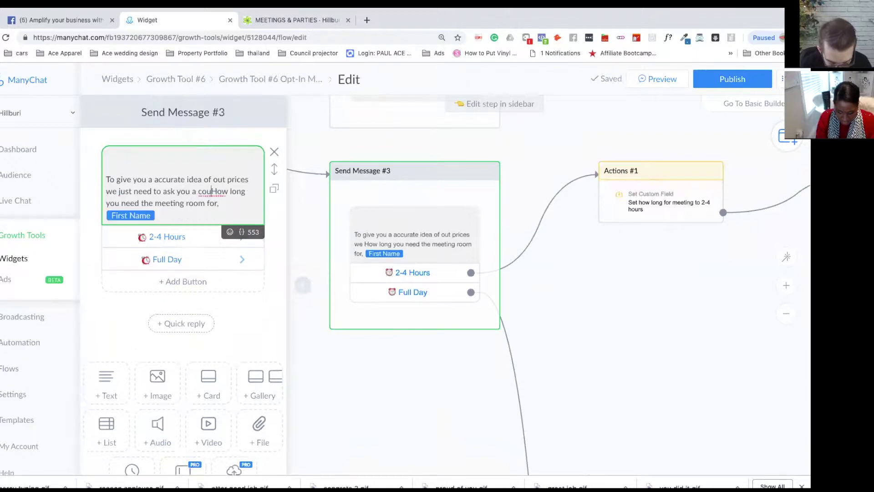
text(stion)
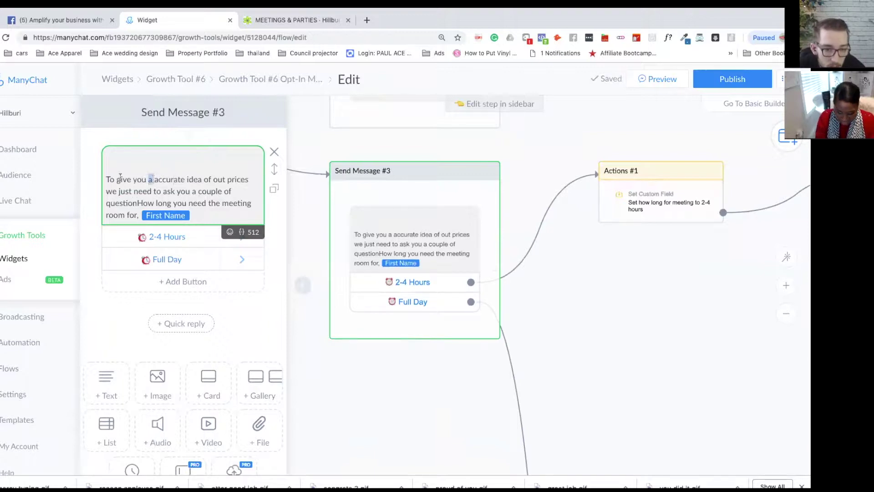
Step: Reword the introduction to start "To find the right package for your meeting" and change "question" to "questions"
drag(117, 179, 247, 180)
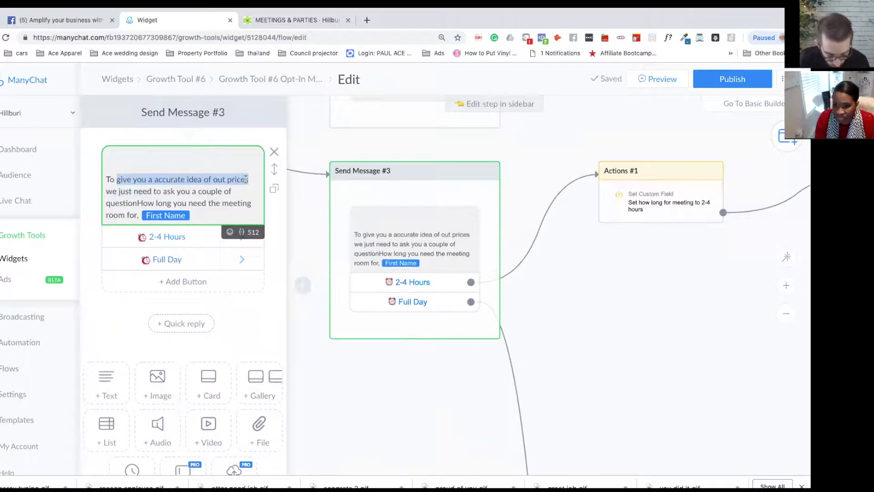
text(find the )
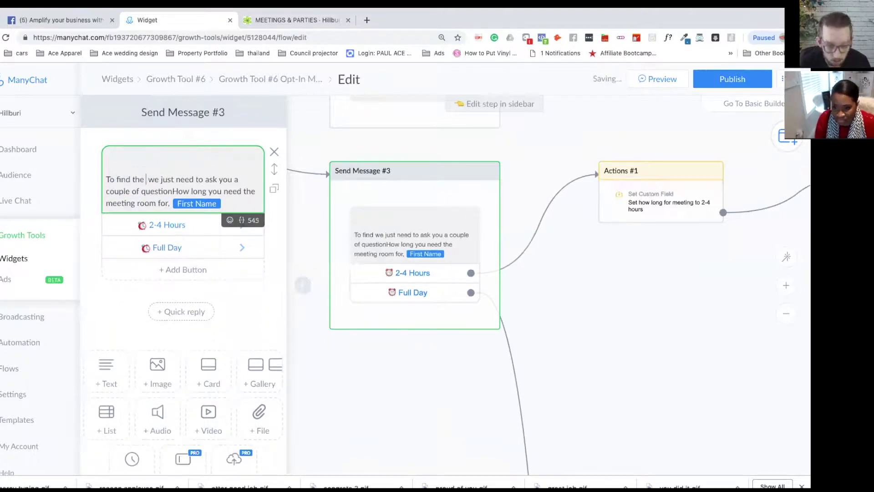
text(right p)
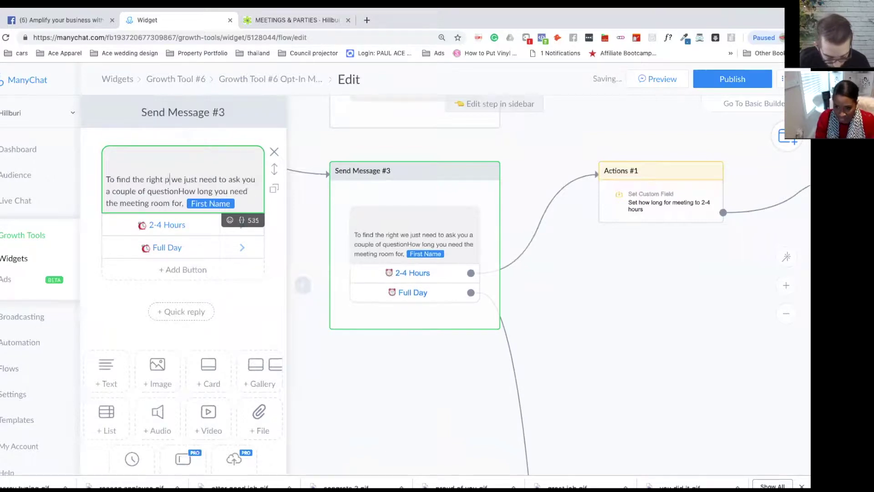
text(ackage for your meetin)
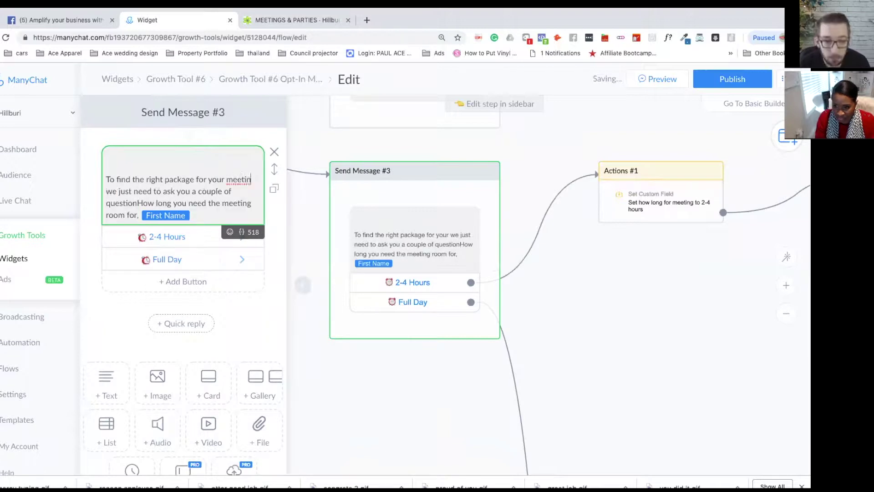
text(g we ju)
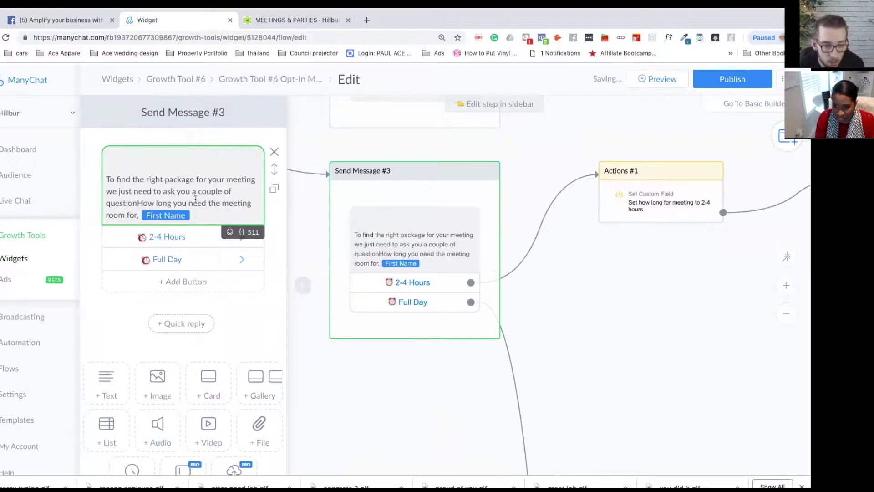
text(s)
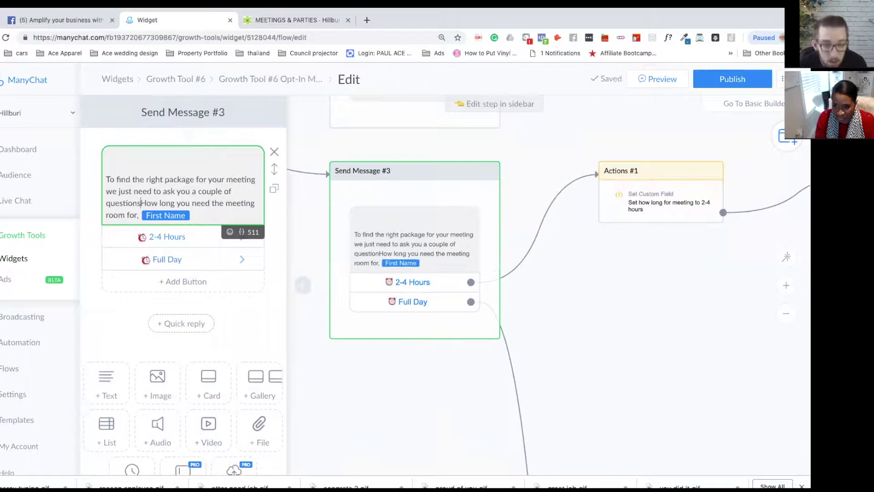
Step: Separate the "How long you need the meeting room for" question with a blank line and remove its First Name field
key(Return)
key(Return)
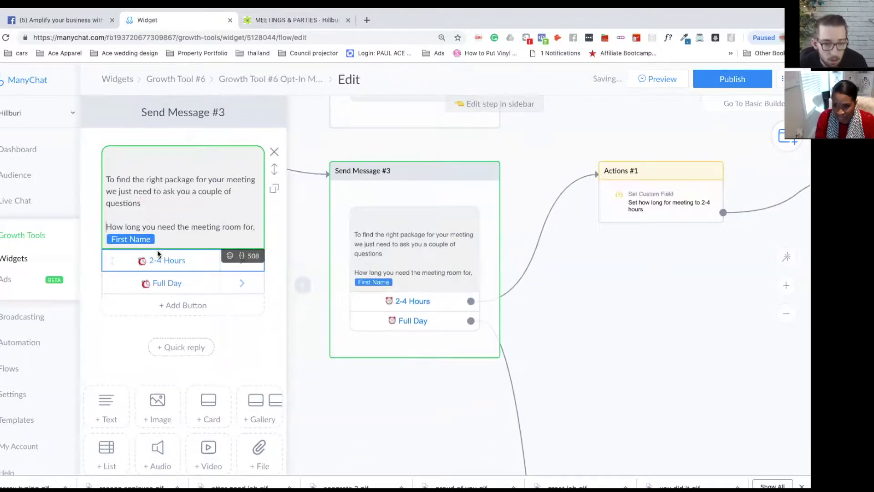
key(BackSpace)
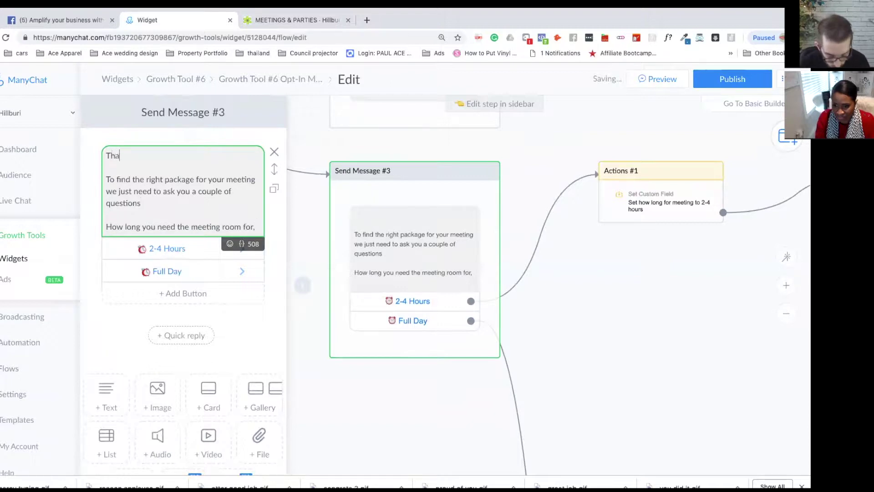
Step: Add the greeting "Thanks," with the First Name field at the start of the message and put a period after "questions"
text(ks,)
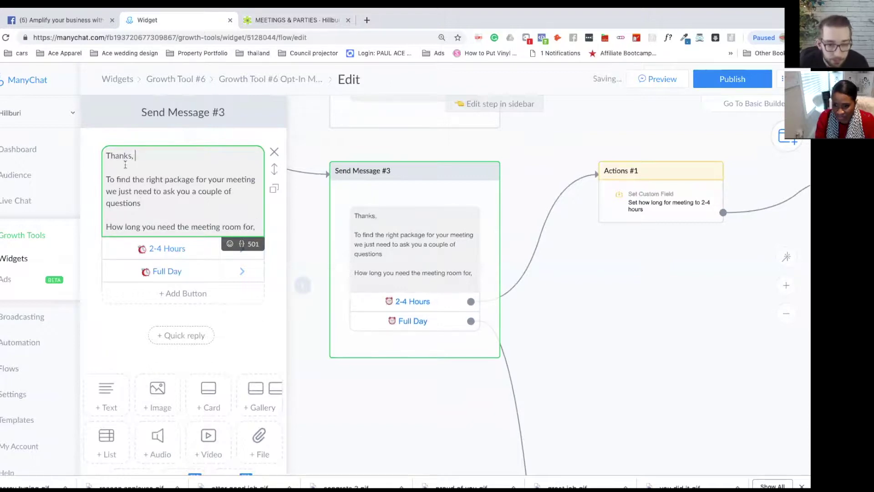
text({)
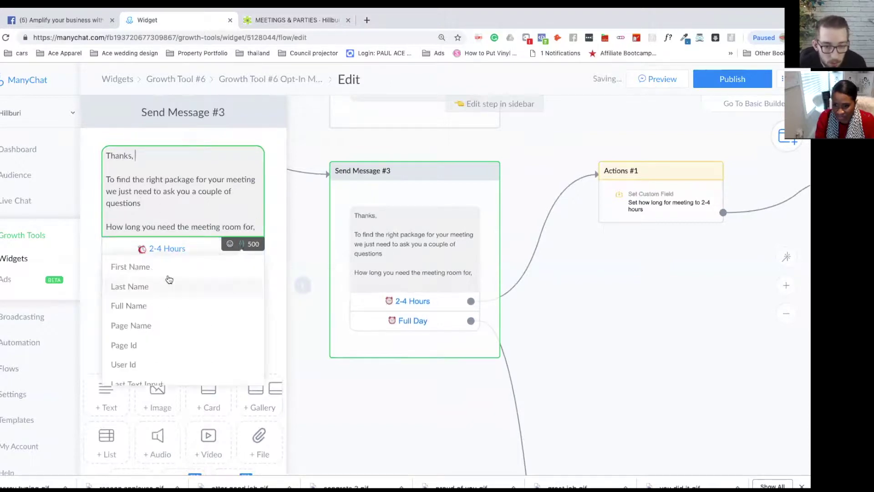
click(166, 268)
click(154, 192)
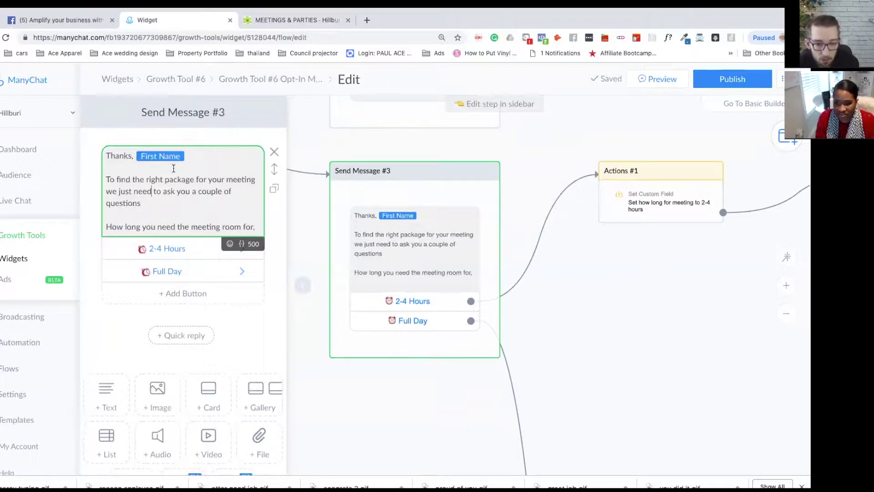
text(.)
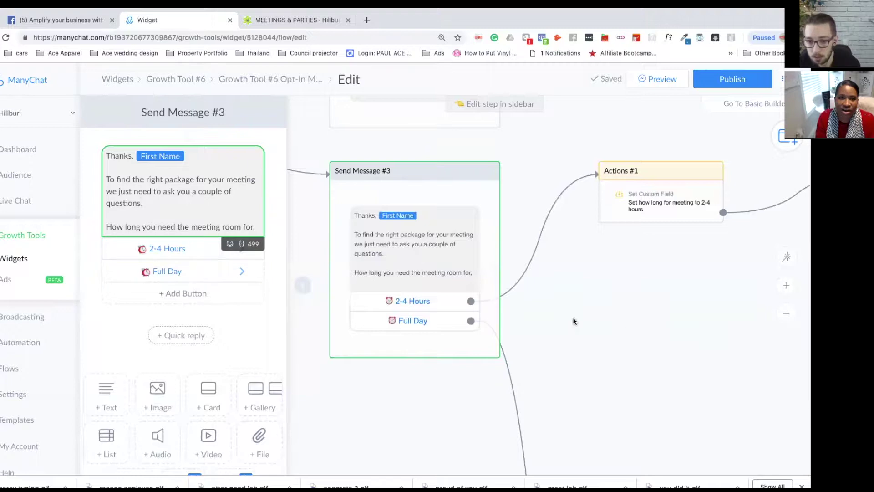
Step: Check the 2-4 Hours button's title and linked action, and examine its branch from Send Message #3 through to the package messages
drag(652, 365, 670, 312)
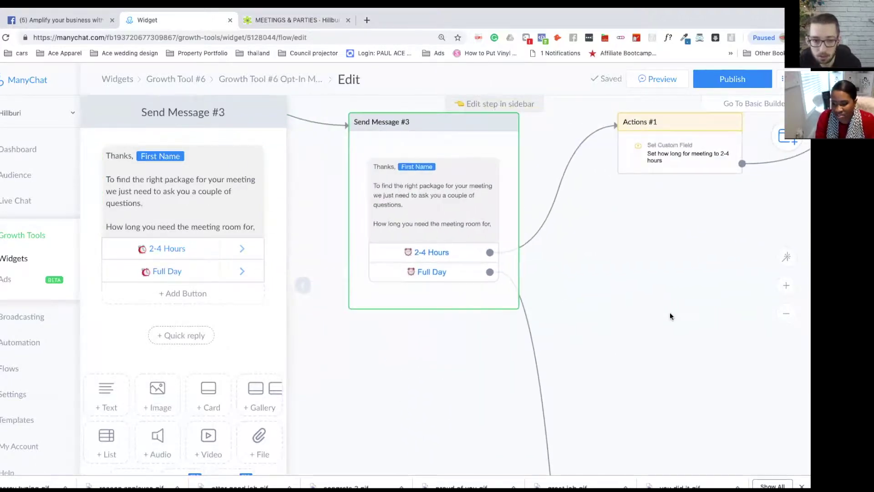
click(189, 252)
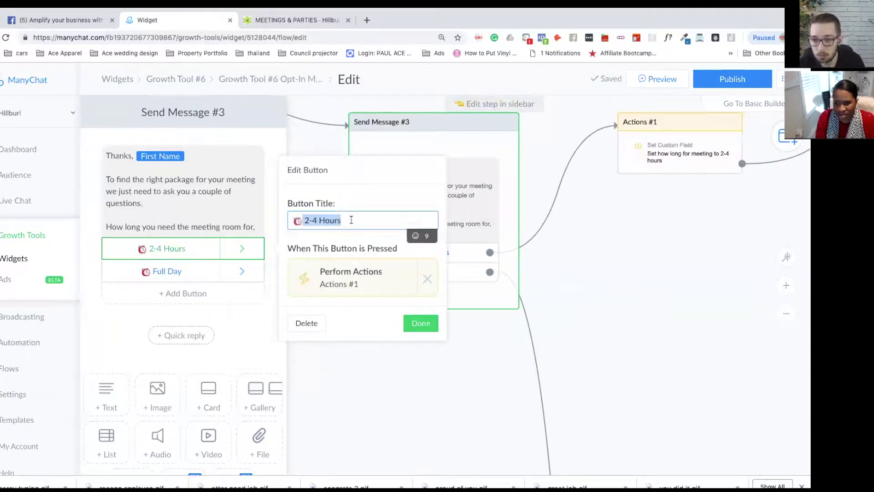
click(608, 264)
scroll(638, 296, down, 3)
drag(665, 293, 333, 302)
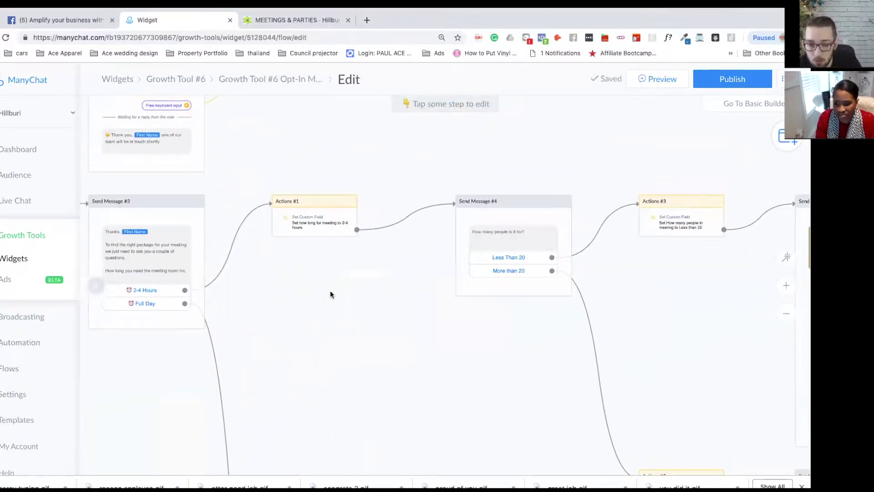
drag(449, 332, 338, 285)
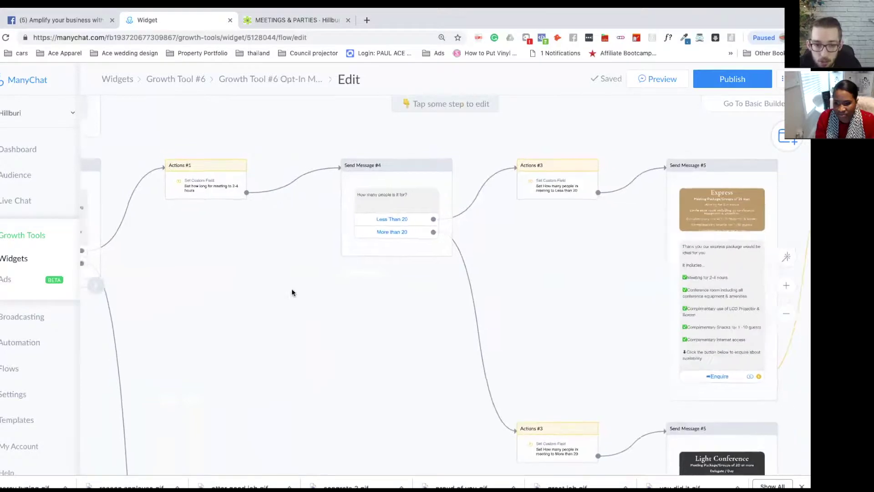
drag(248, 300, 570, 281)
drag(466, 224, 487, 272)
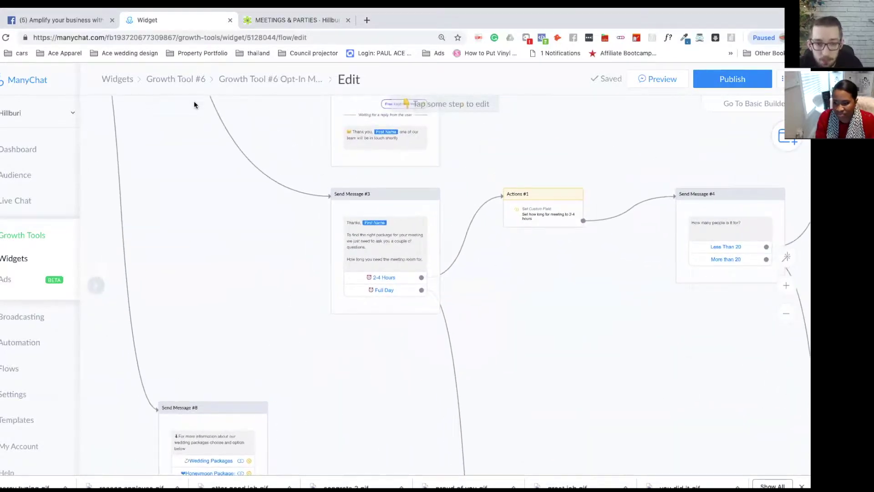
Step: Open Actions #1 on the 2-4 Hours branch to inspect its meeting-length custom field and next step
scroll(234, 187, down, 3)
scroll(192, 99, up, 3)
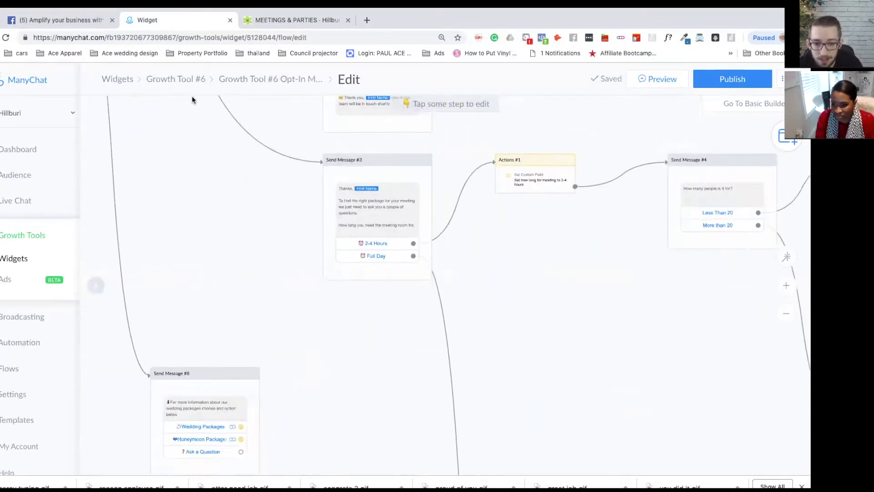
scroll(386, 226, up, 2)
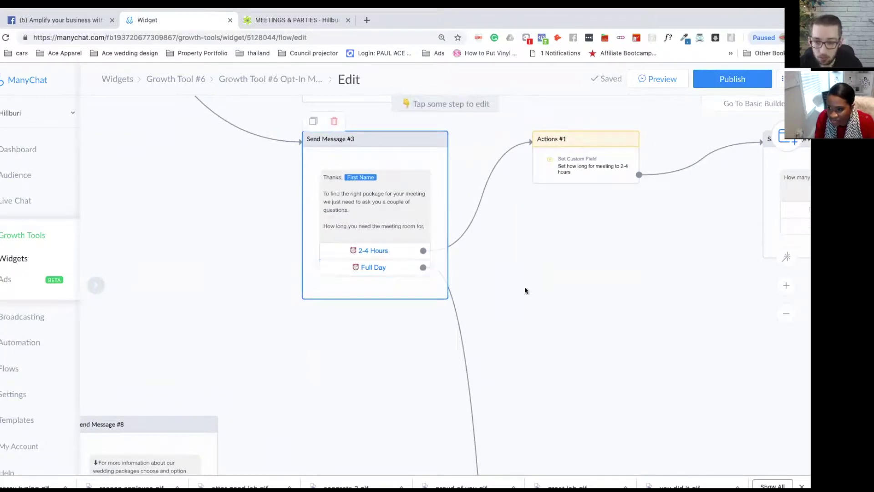
click(576, 171)
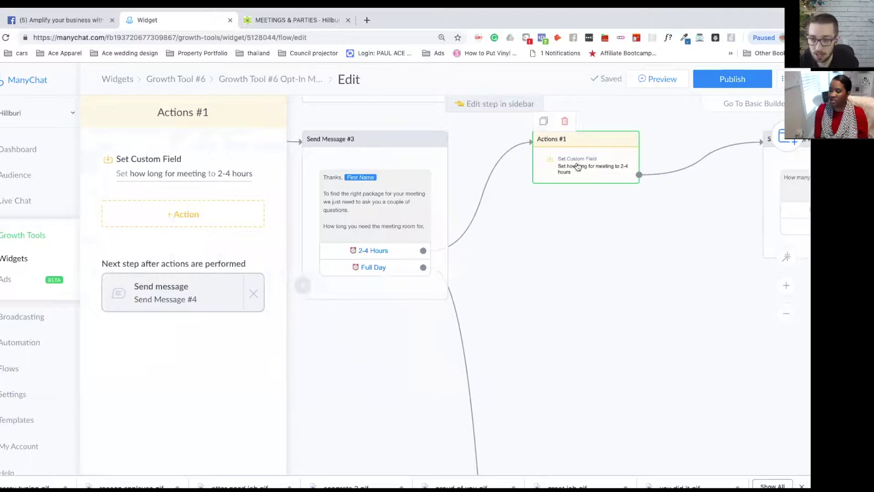
Step: Examine the Full Day branch from Actions #2 through the question on number of people to both Actions #3 steps
drag(555, 329, 627, 205)
scroll(621, 284, down, 5)
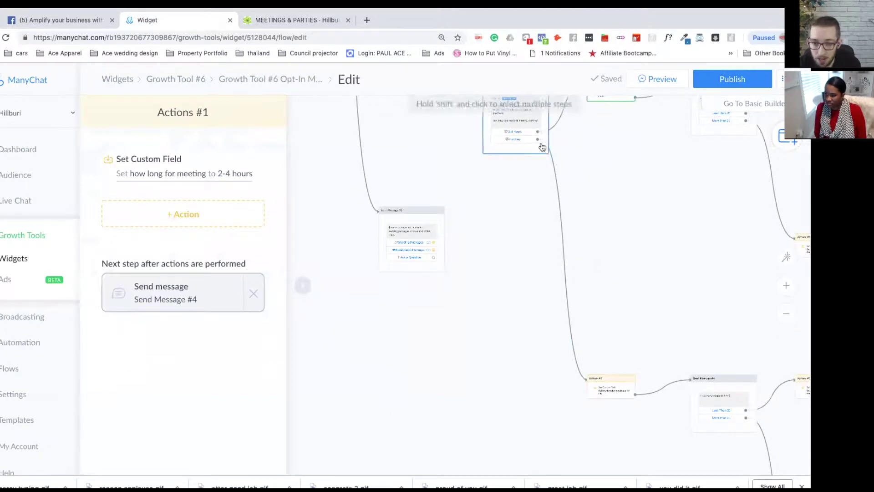
scroll(726, 308, up, 5)
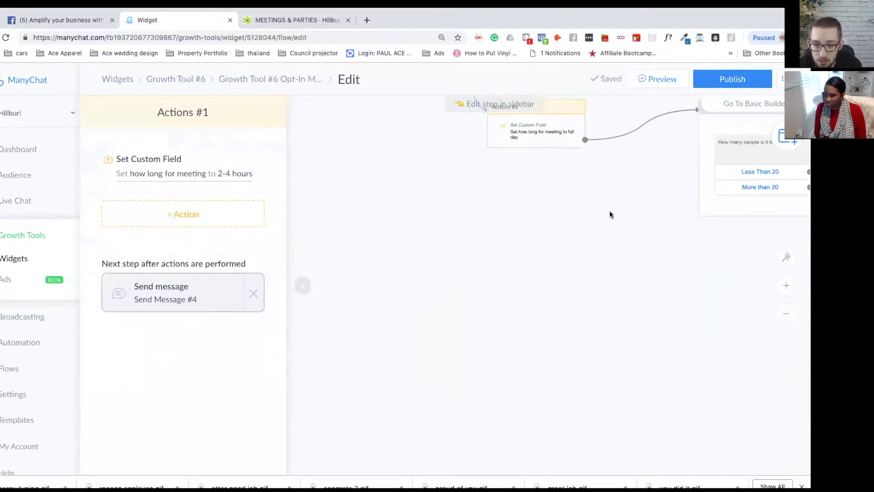
scroll(610, 214, up, 3)
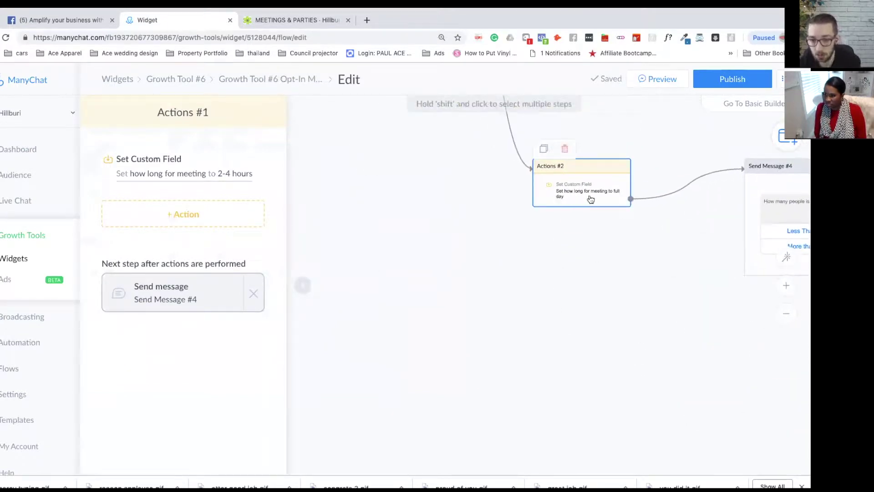
scroll(477, 287, right, 5)
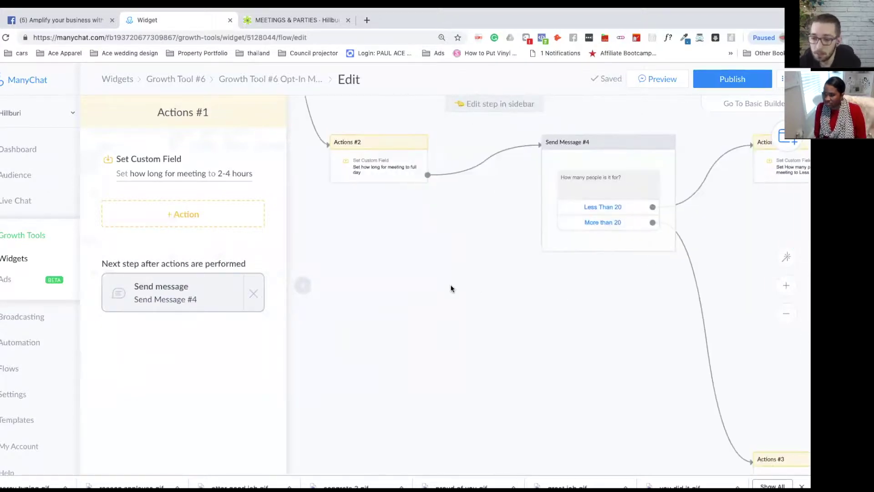
scroll(529, 286, right, 2)
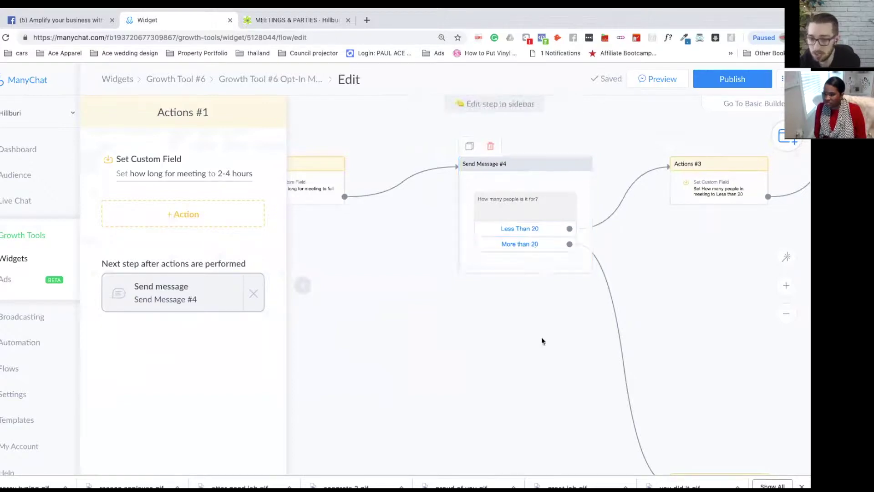
scroll(454, 322, down, 5)
scroll(454, 322, right, 3)
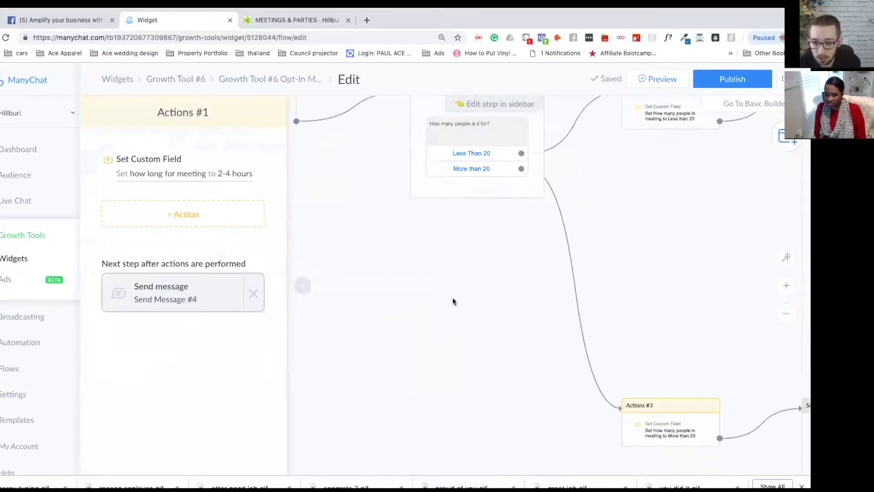
Step: Examine the meeting branches of the flow, including the group-size actions, conference package messages and enquiry tags
scroll(508, 390, right, 3)
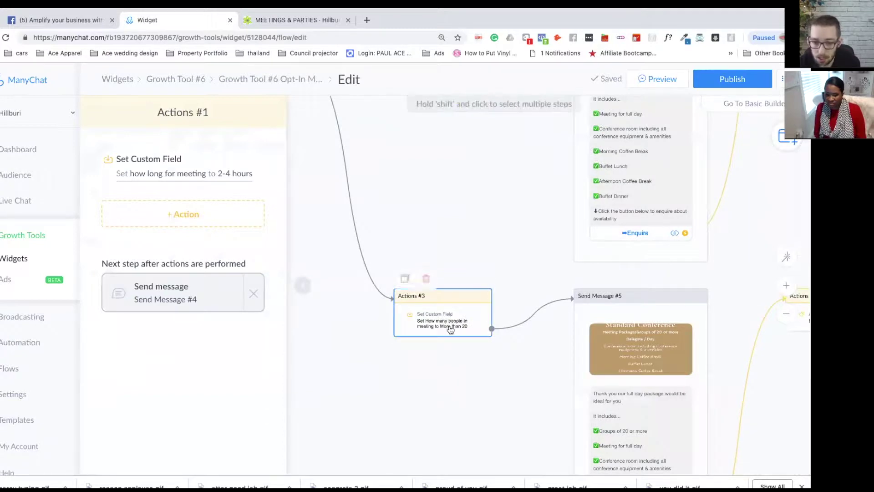
scroll(451, 330, right, 3)
scroll(451, 330, down, 1)
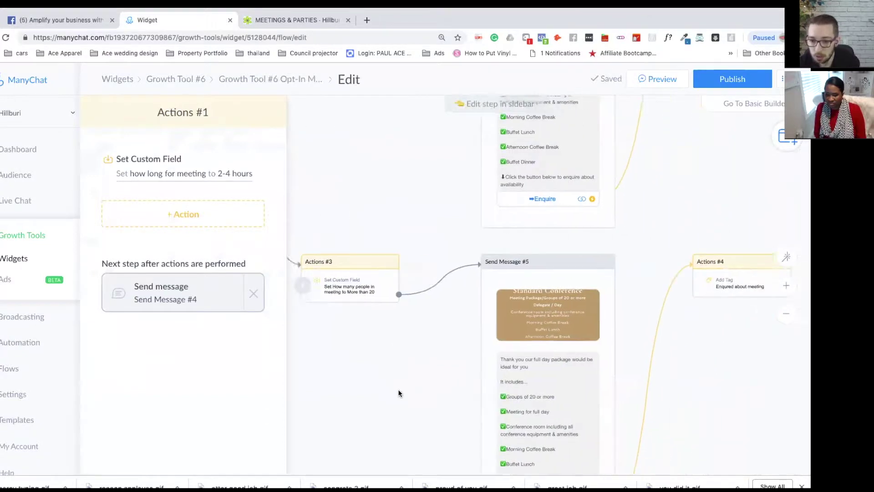
scroll(408, 371, down, 2)
scroll(407, 371, left, 3)
scroll(513, 300, up, 3)
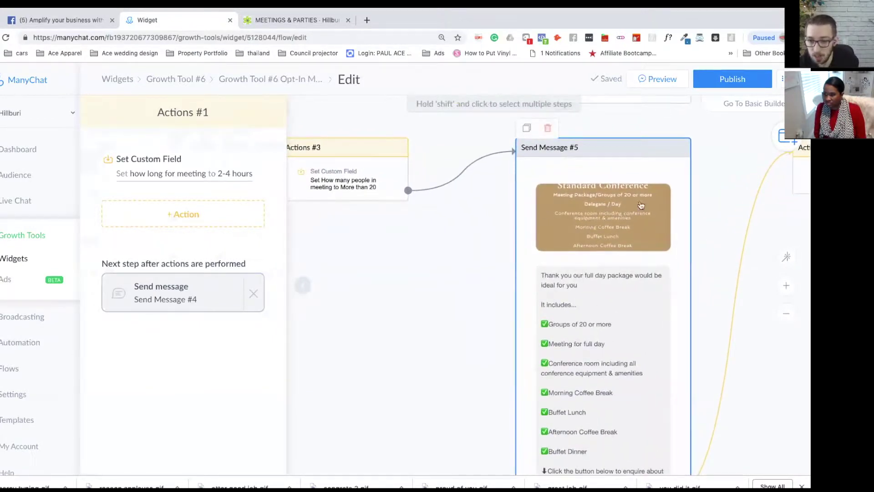
scroll(405, 267, down, 5)
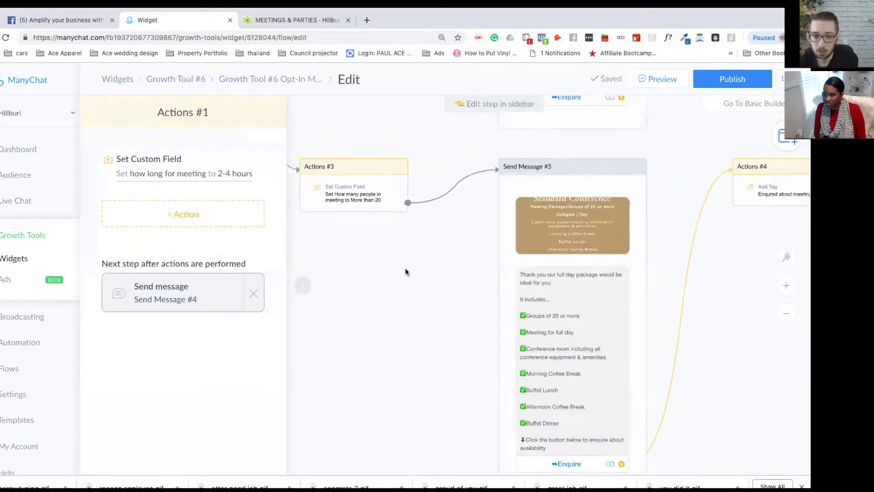
scroll(432, 332, down, 5)
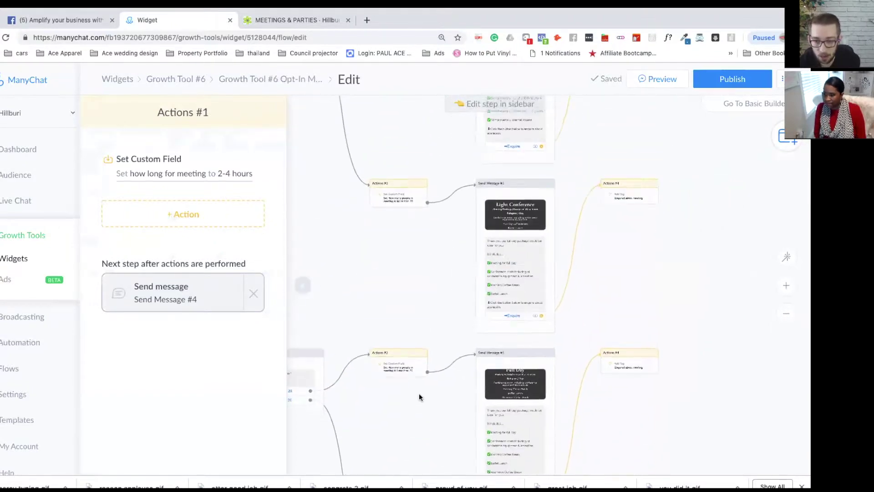
drag(426, 234, 430, 307)
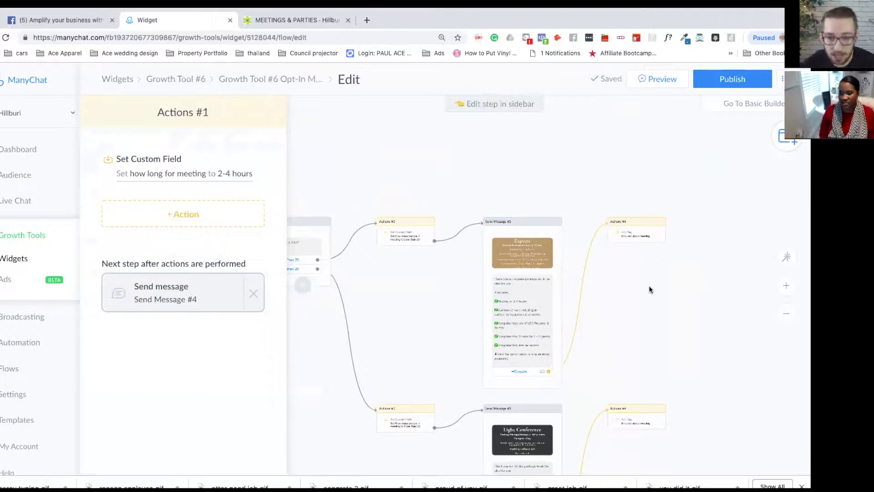
Step: Try to publish the flow, and connect the Ask a Question button of Send Message #8 to Send Message #1
click(707, 82)
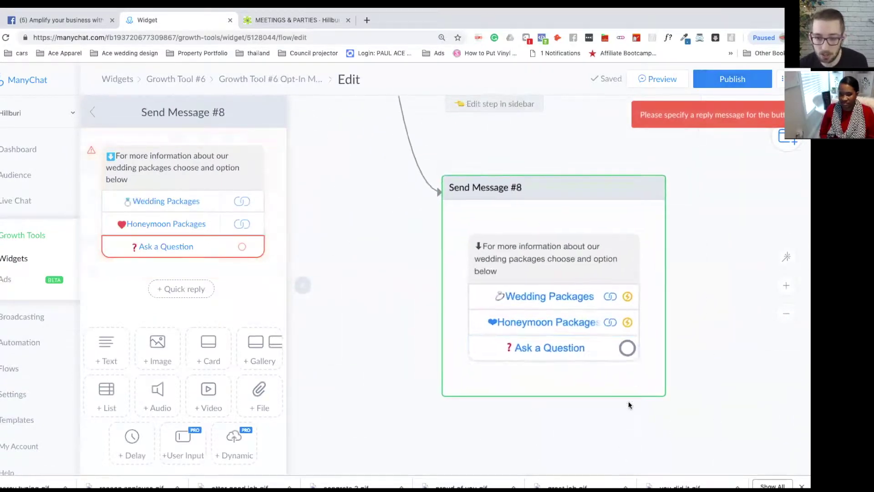
scroll(629, 401, down, 3)
scroll(552, 400, right, 5)
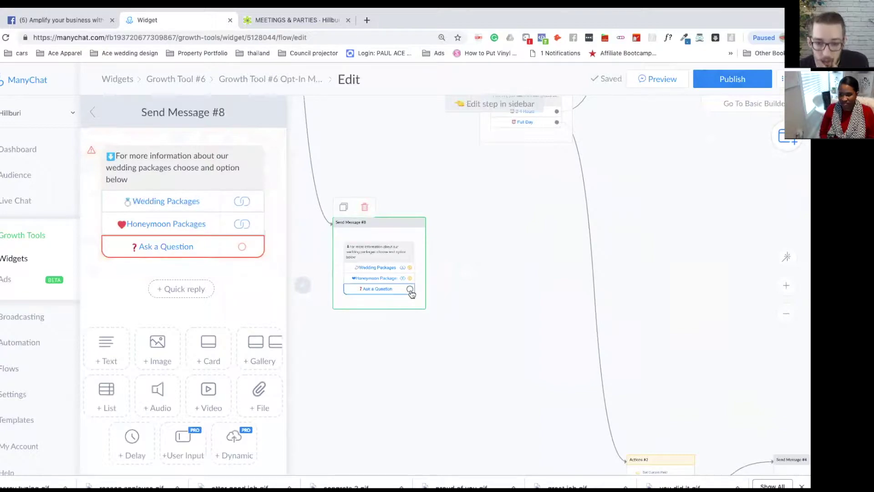
scroll(468, 293, down, 2)
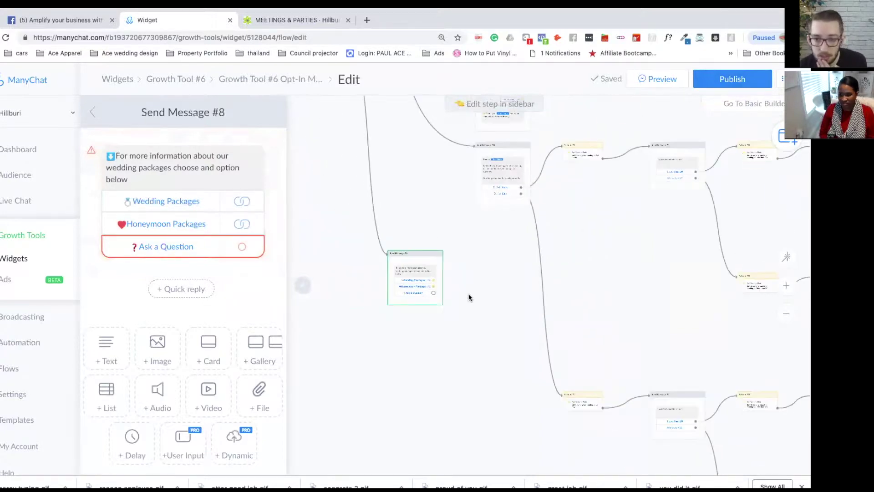
scroll(476, 267, up, 2)
scroll(479, 324, up, 3)
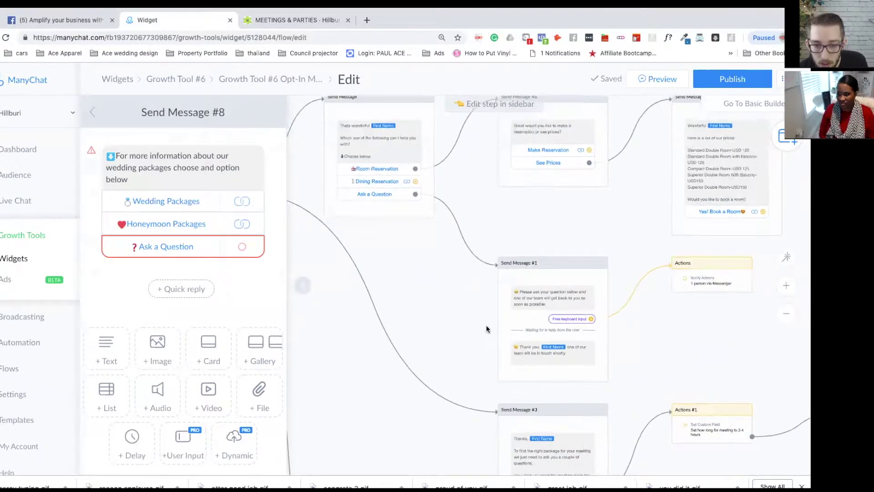
scroll(485, 324, down, 3)
scroll(455, 234, up, 2)
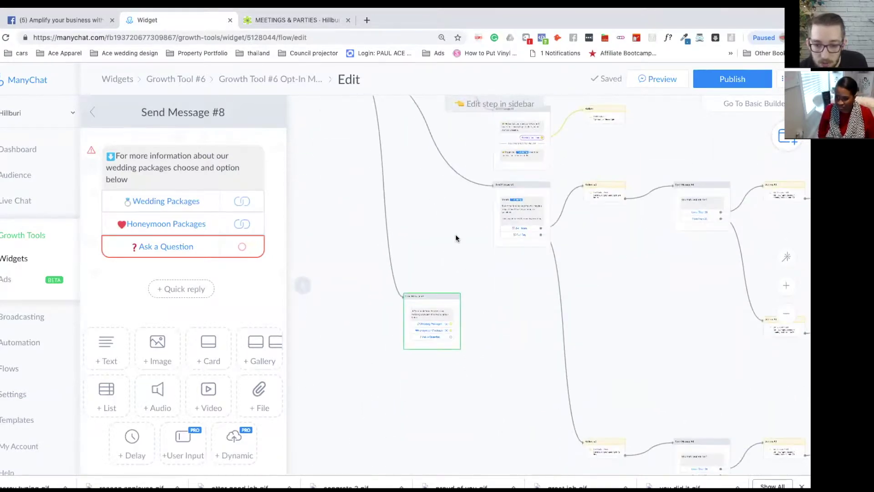
click(451, 336)
click(501, 125)
drag(512, 385, 514, 241)
scroll(515, 242, up, 4)
drag(460, 191, 631, 384)
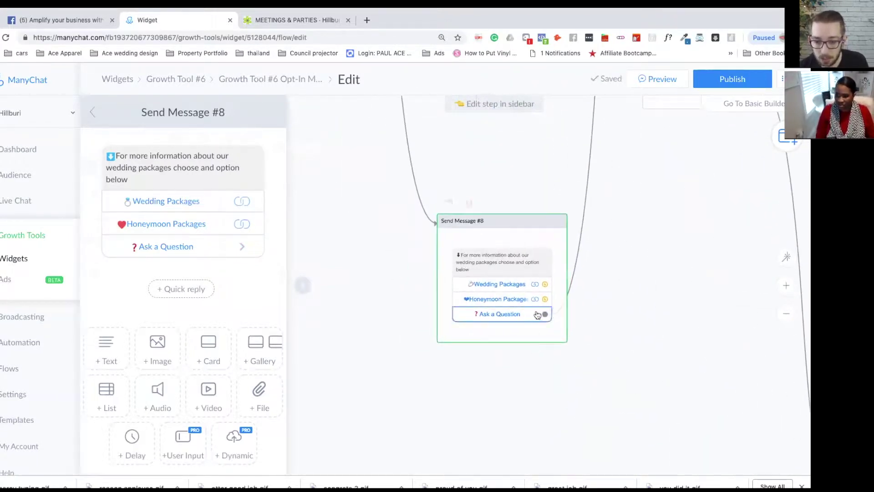
Step: Enable email notification for the already selected admin in the Notify Admins action linked to Send Message #1
drag(675, 146, 553, 441)
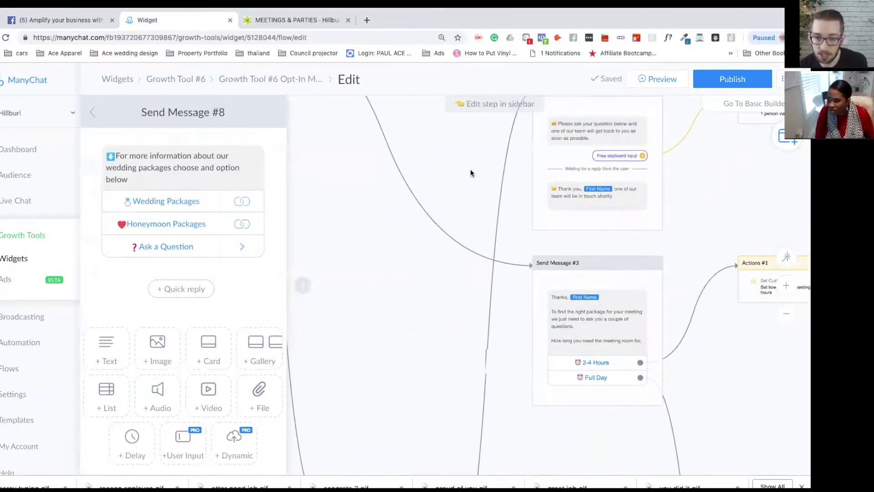
drag(471, 171, 402, 266)
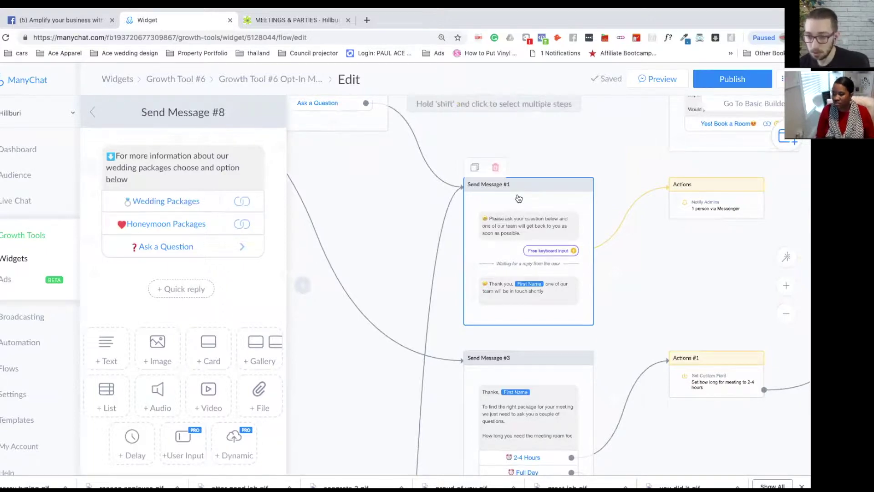
drag(406, 220, 367, 219)
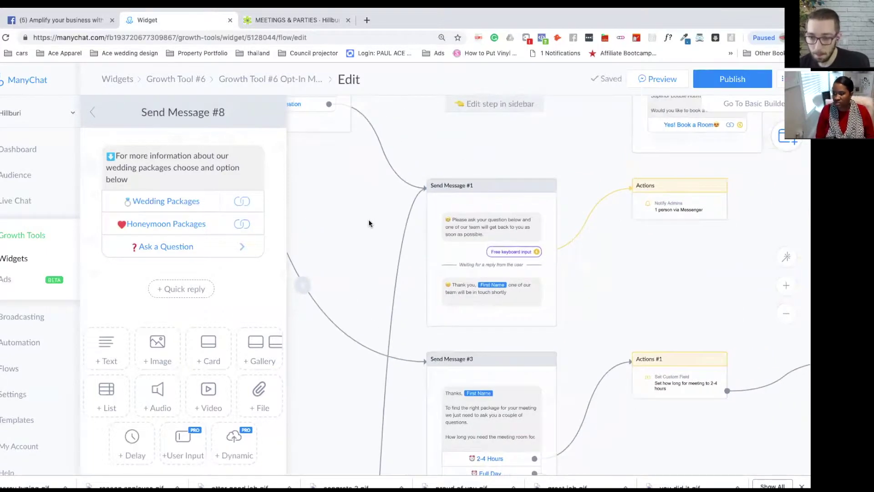
click(700, 208)
click(180, 174)
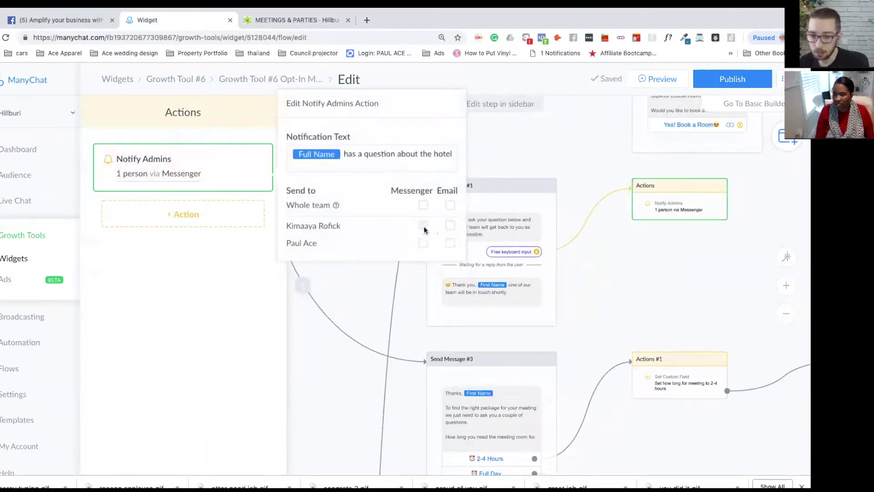
click(450, 227)
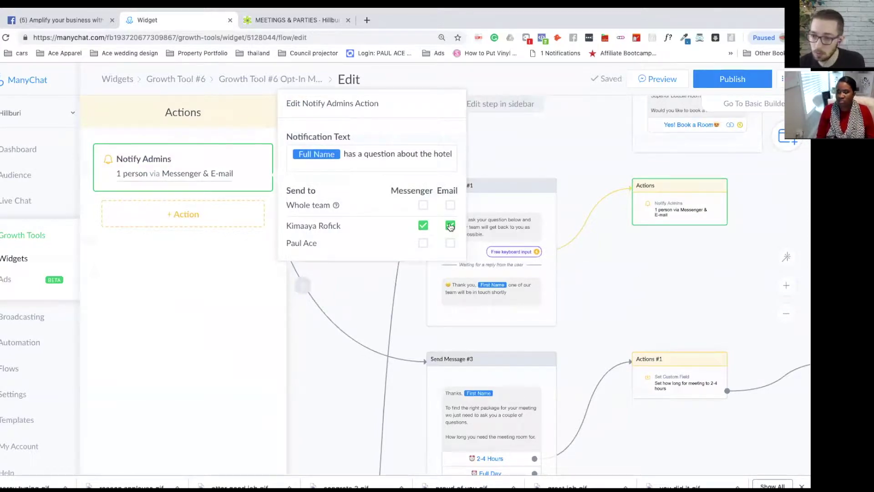
click(631, 261)
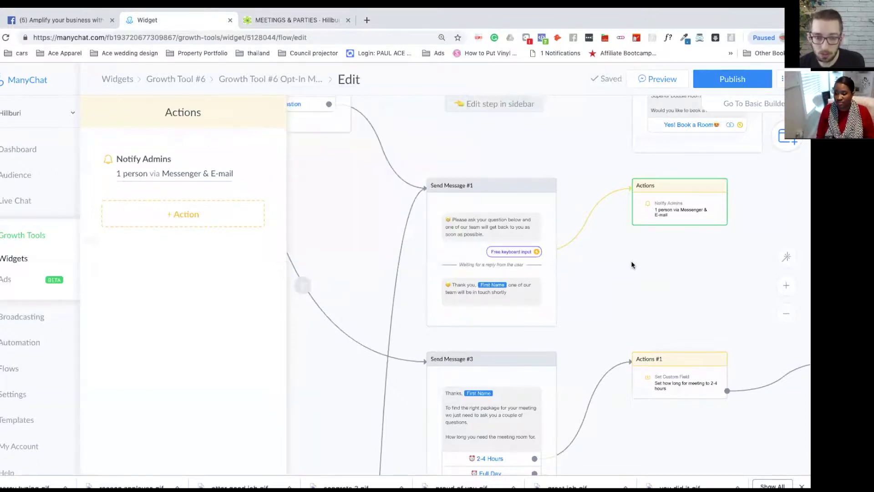
Step: Publish the opt-in flow with the new question link and email notification
scroll(656, 262, down, 5)
scroll(658, 300, down, 5)
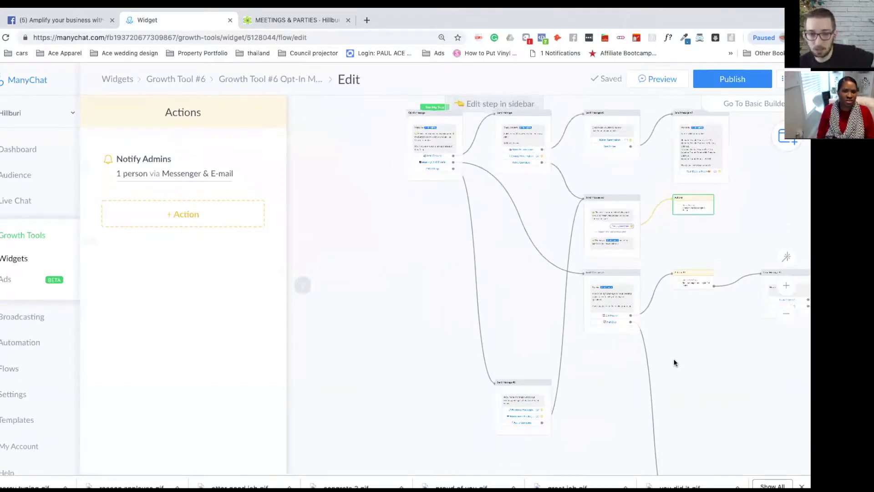
click(709, 88)
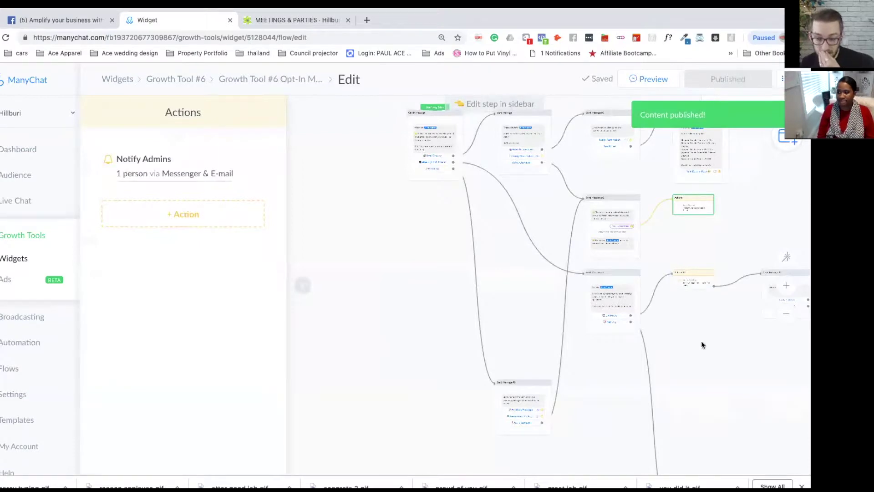
Step: Try notifying the whole team via Messenger in the Notify Admins action, and switch that option back off
scroll(702, 341, down, 3)
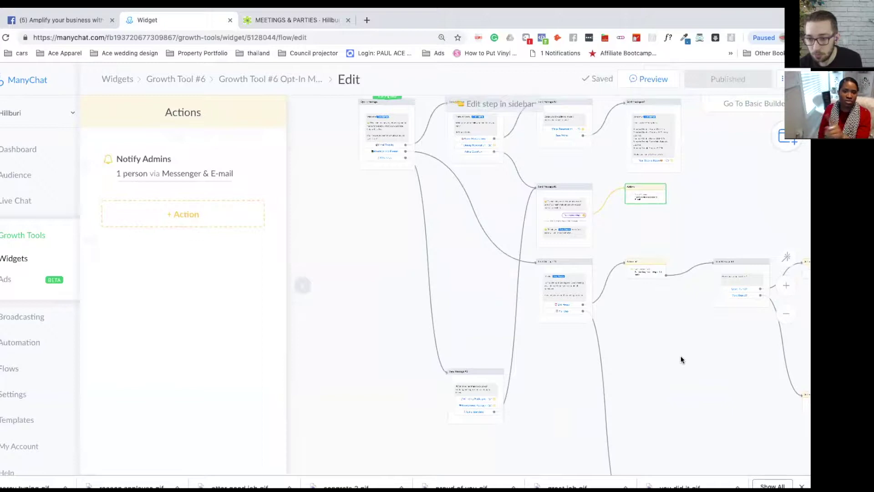
scroll(681, 357, down, 3)
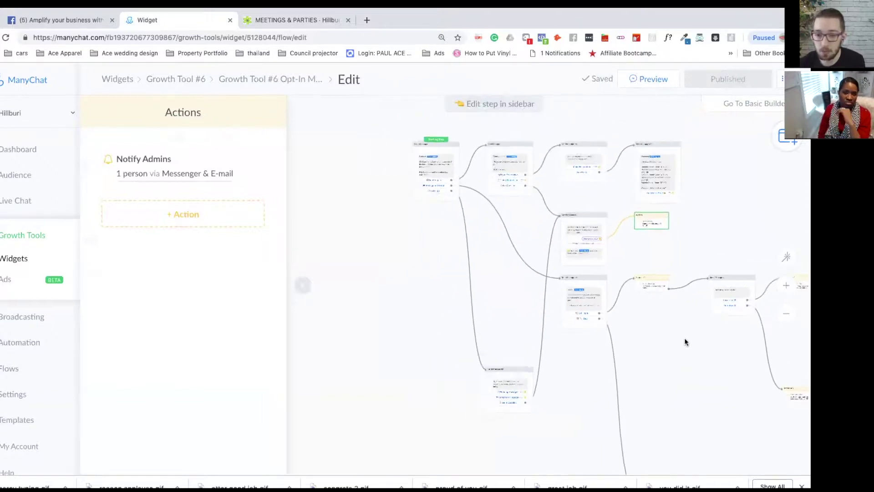
click(160, 171)
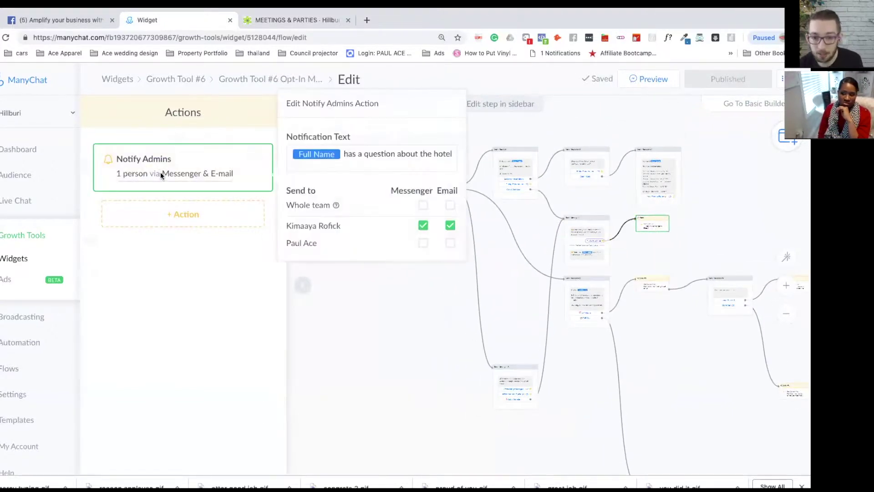
click(423, 206)
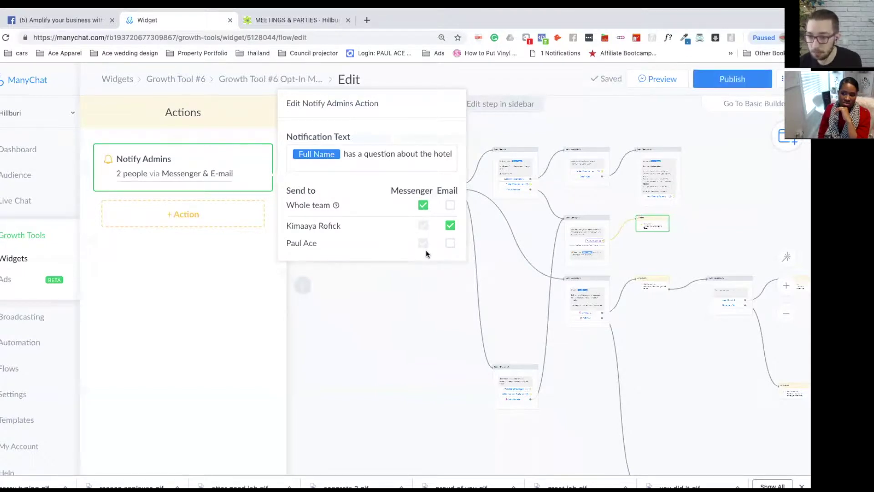
click(423, 206)
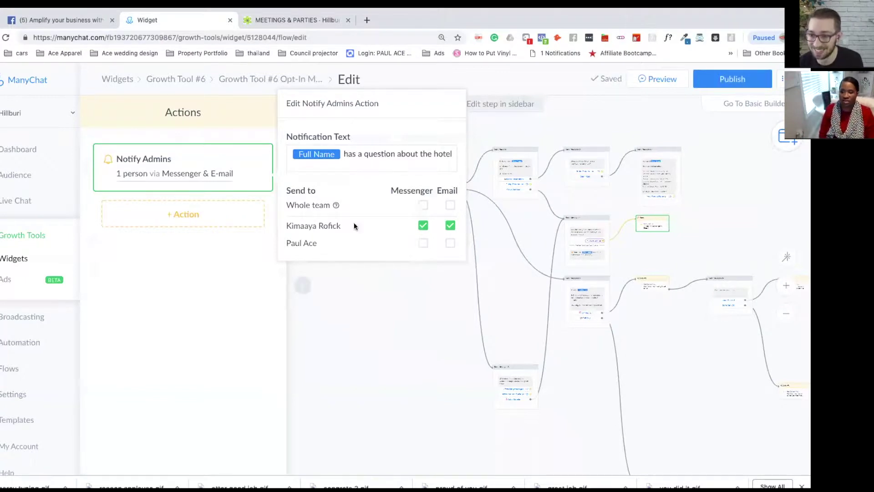
click(710, 215)
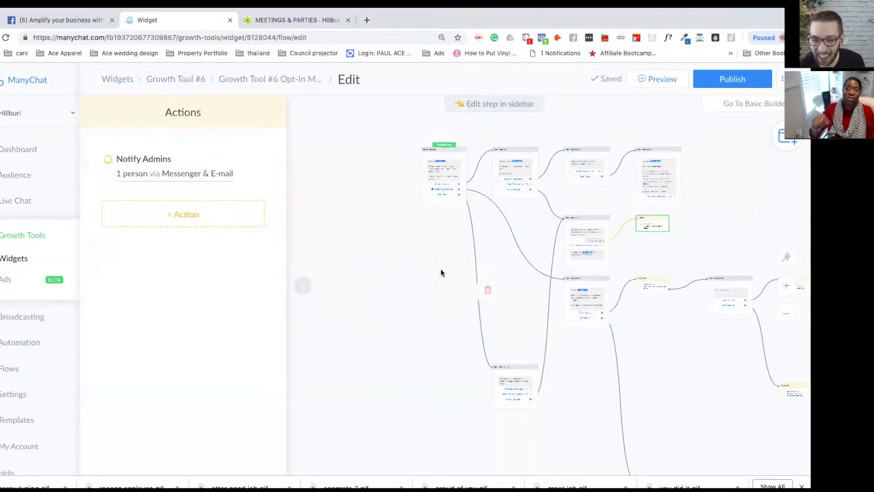
Step: Look over the room reservation and question branches, and publish the Growth Tool #6 opt-in flow again
scroll(441, 274, up, 3)
scroll(540, 241, up, 3)
scroll(542, 235, up, 2)
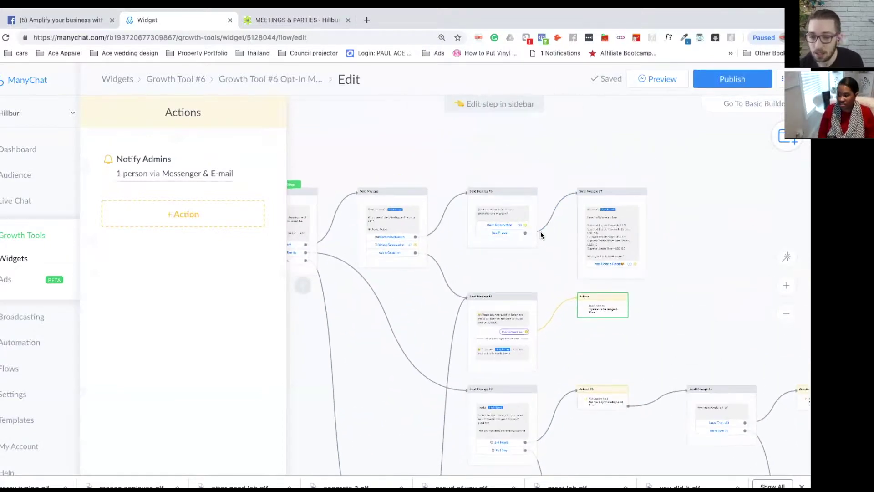
scroll(587, 267, right, 5)
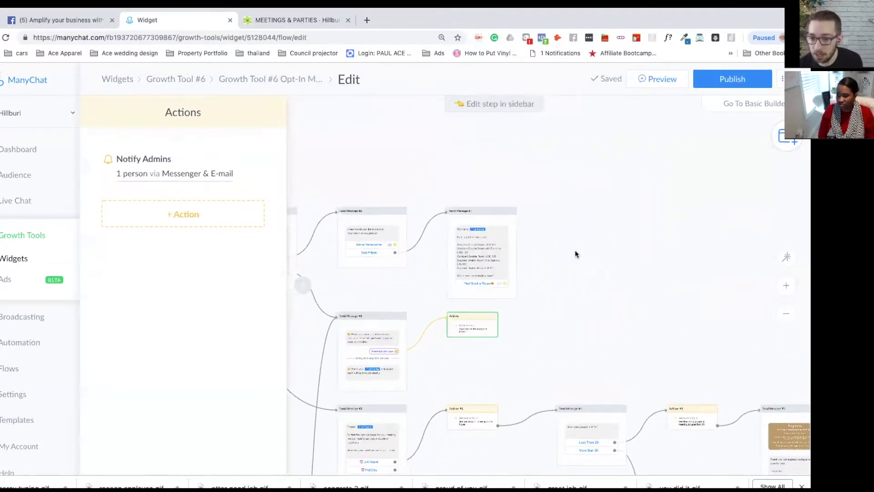
click(708, 79)
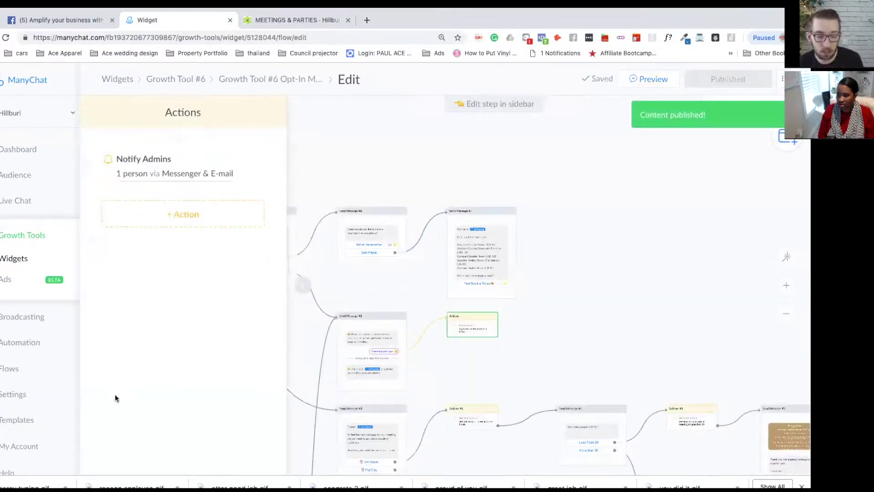
Step: Open the Users section of the bot settings to check the team's admins
click(7, 399)
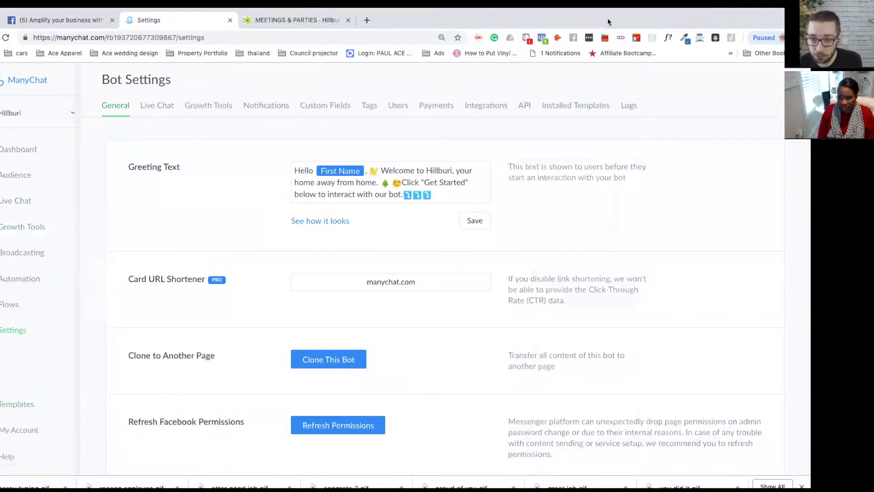
click(405, 115)
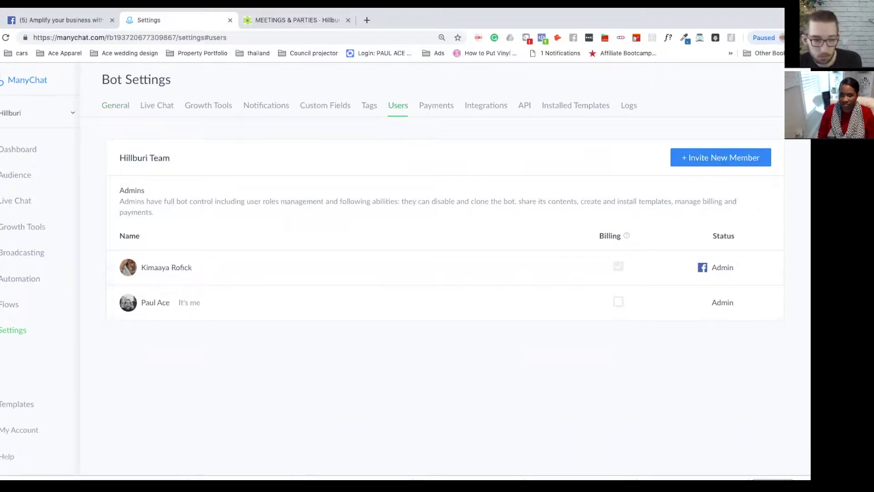
Step: Reopen the Growth Tool #6 opt-in message in the flow editor and look over the complete flow
click(13, 227)
click(183, 206)
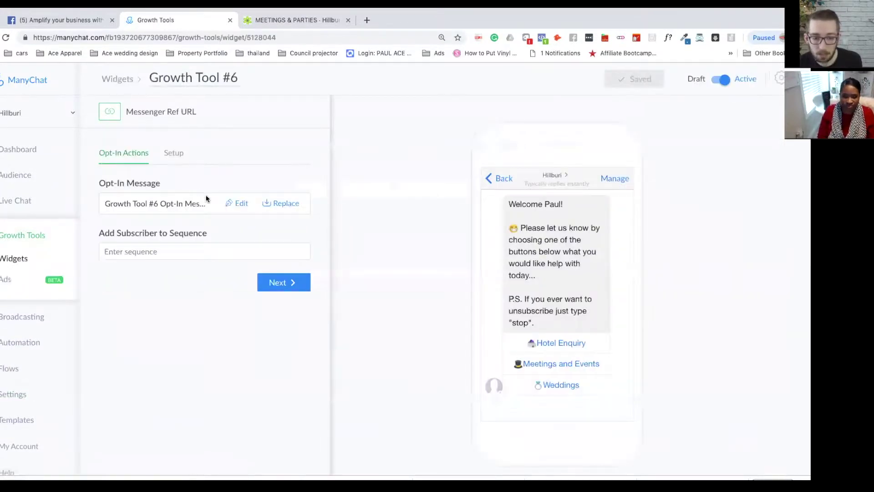
click(240, 205)
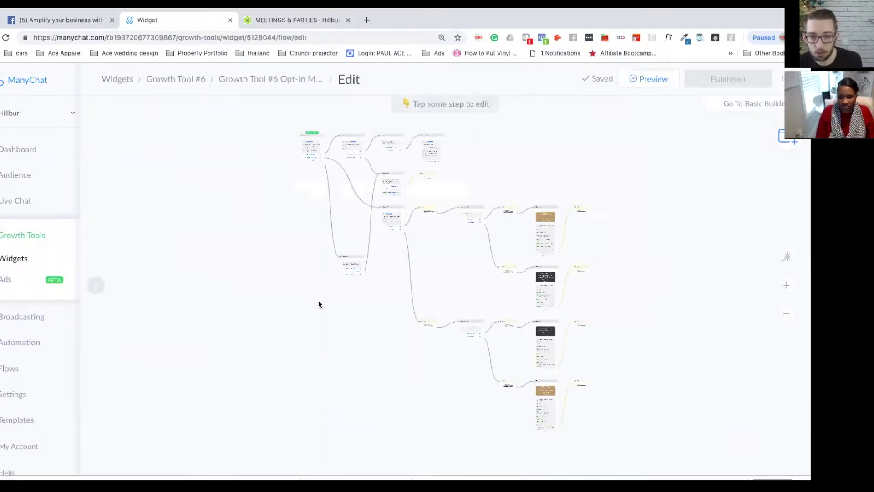
scroll(288, 275, up, 5)
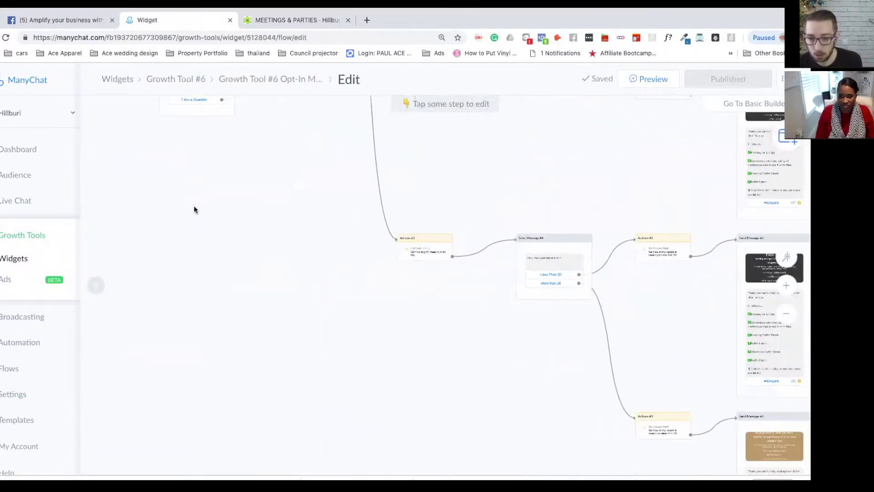
scroll(324, 267, down, 8)
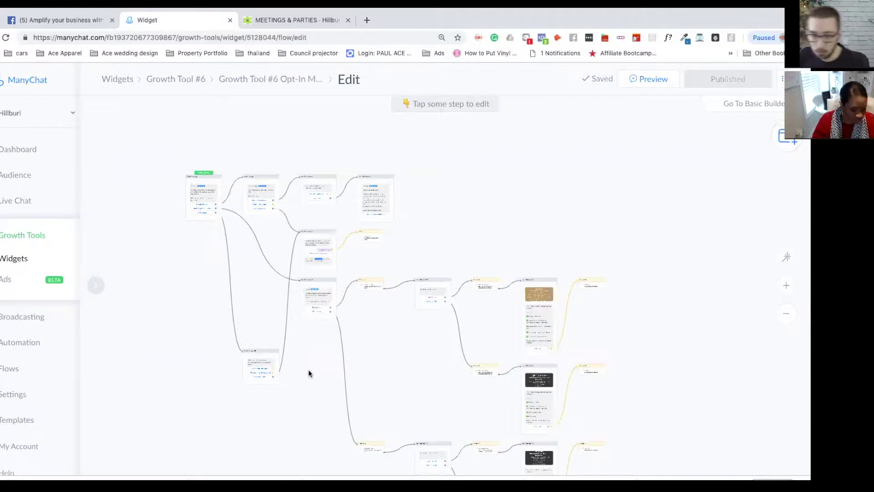
Step: Review the Hotel Enquiry branch from the opt-in message through the reservation and price steps, and open Send Message #7 with the room prices
scroll(404, 242, up, 5)
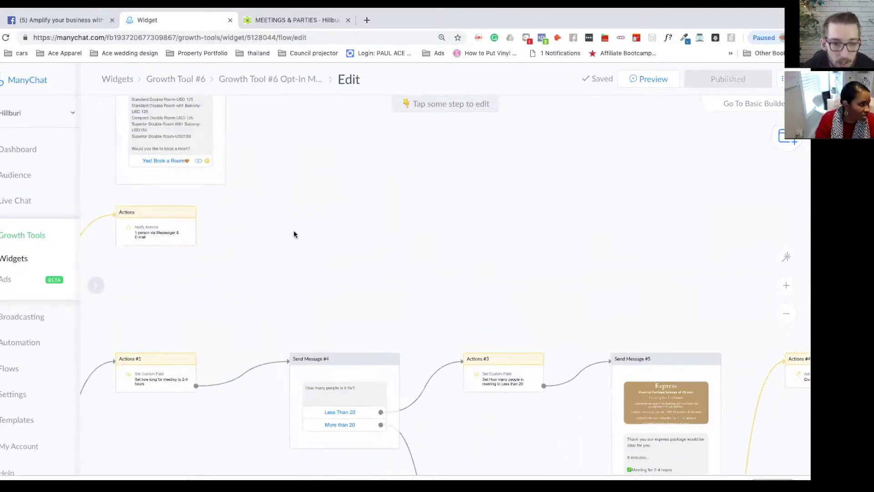
scroll(678, 303, up, 4)
scroll(678, 304, left, 6)
scroll(501, 297, left, 3)
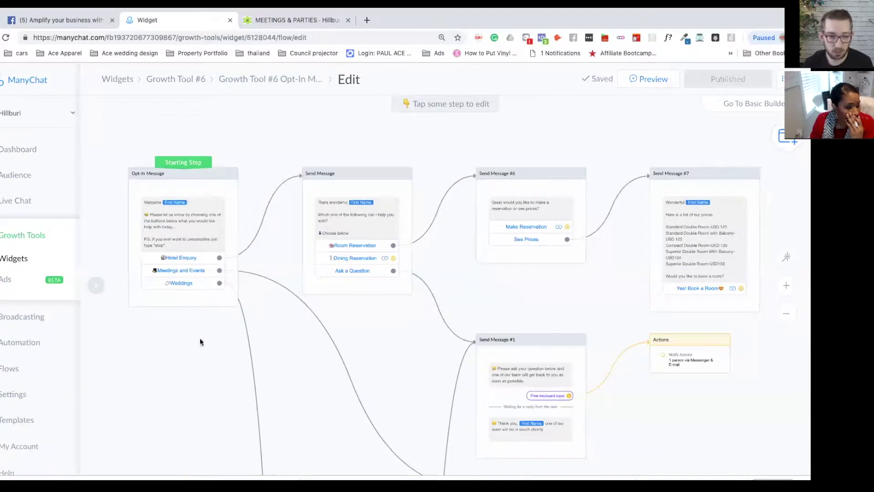
drag(199, 342, 332, 365)
scroll(314, 335, up, 3)
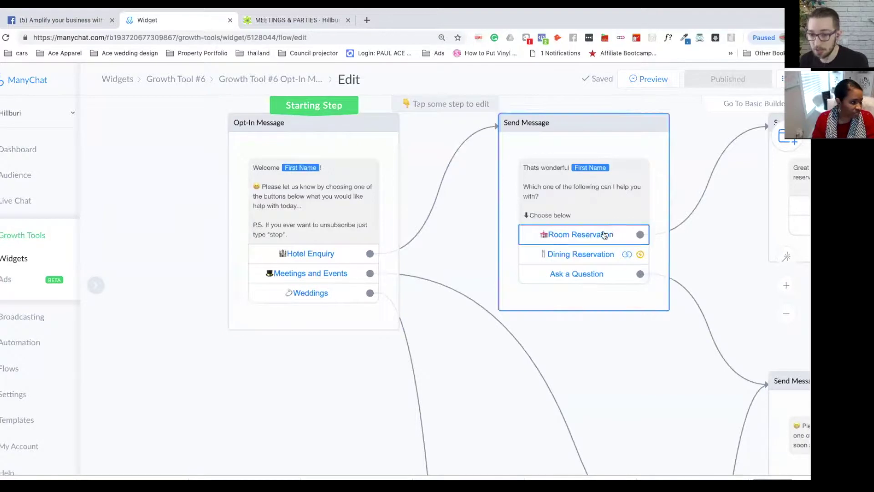
scroll(586, 235, right, 1)
scroll(587, 235, right, 10)
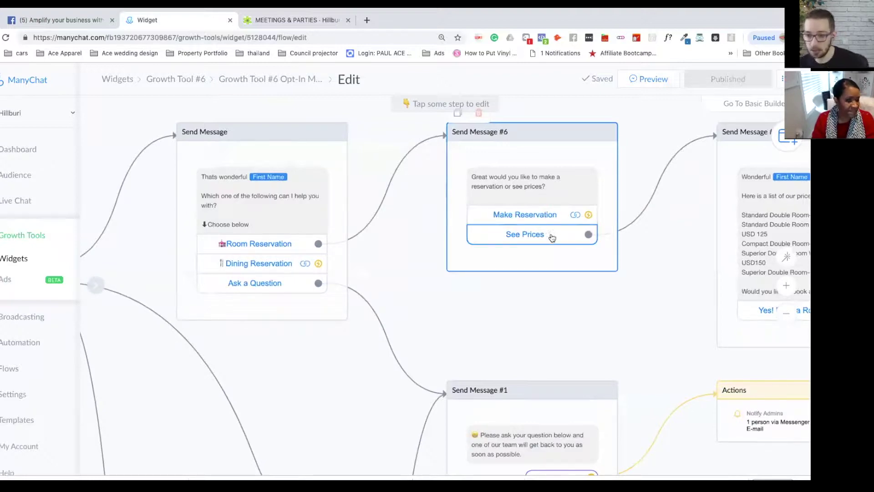
scroll(599, 302, right, 6)
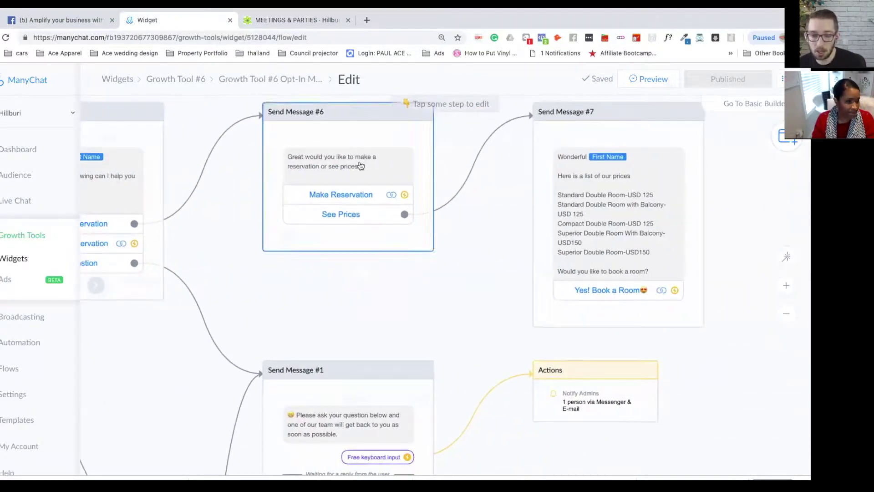
click(588, 206)
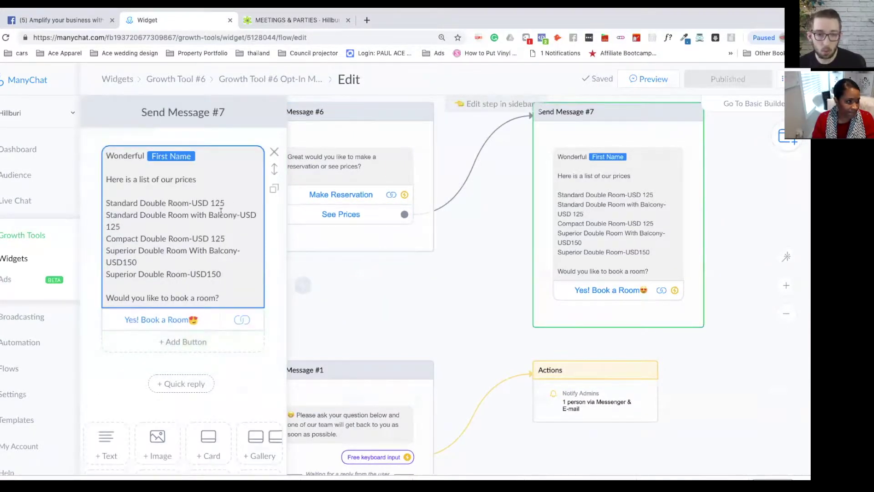
Step: Switch to the Hillburi website and open its Rooms page
click(283, 18)
scroll(401, 136, up, 5)
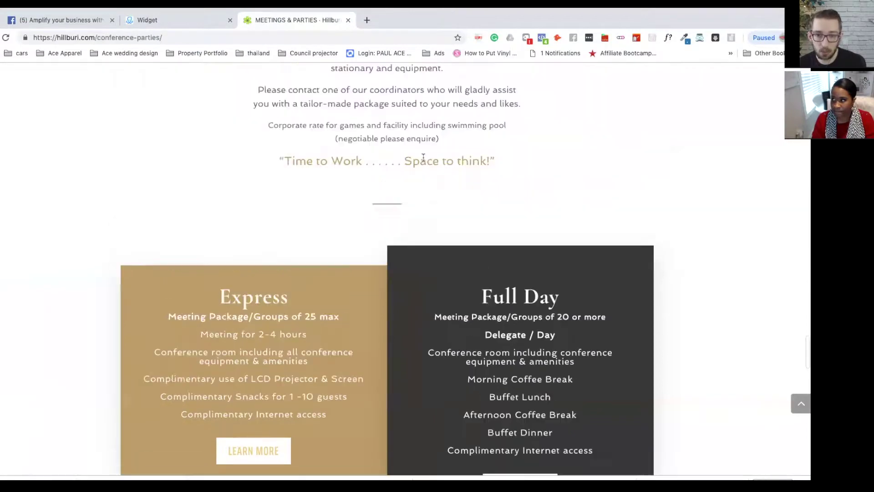
scroll(423, 157, up, 15)
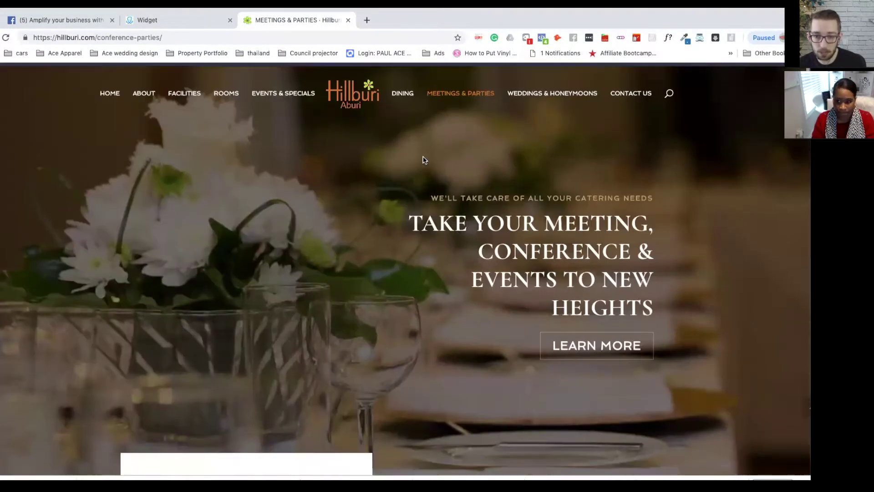
click(222, 92)
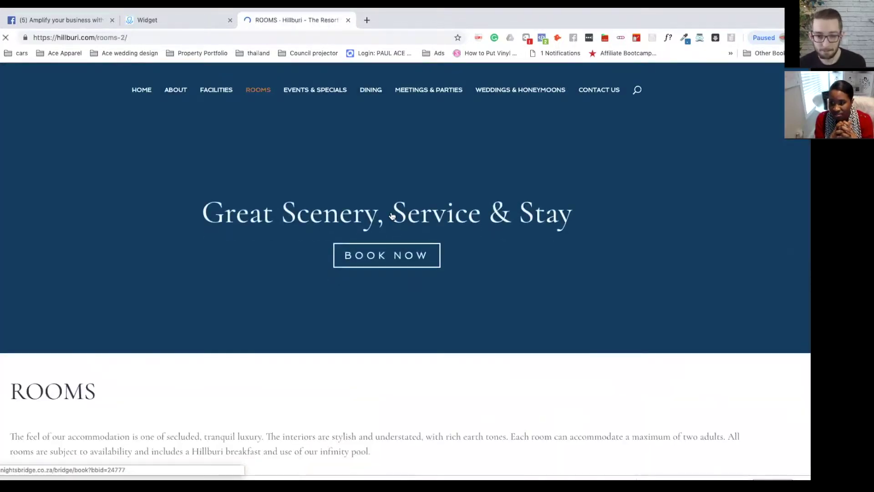
Step: Take a screenshot of the photo for room 01, the Standard Double Room With Balcony with a king size bed
scroll(393, 216, down, 5)
scroll(392, 215, down, 8)
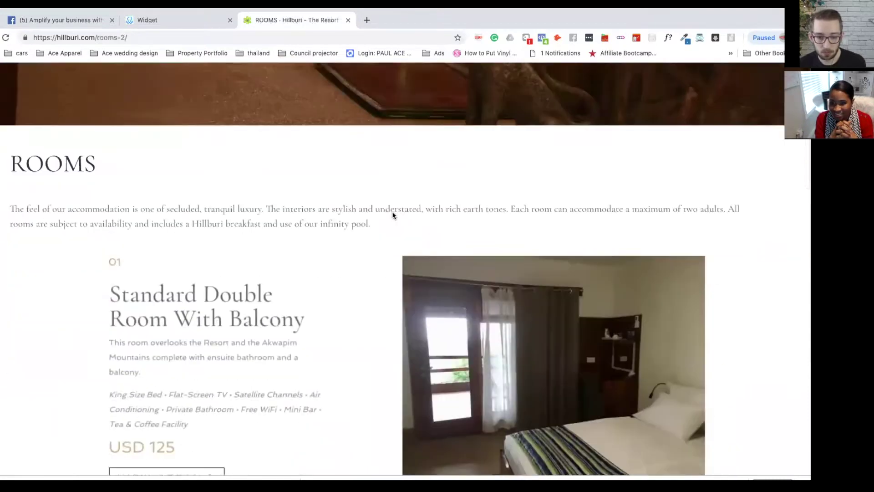
scroll(392, 216, up, 3)
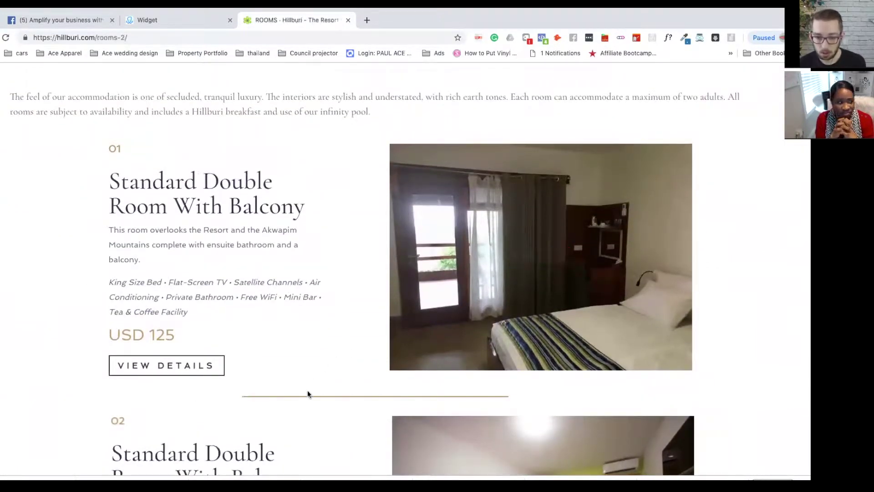
scroll(304, 383, down, 1)
scroll(303, 385, down, 2)
scroll(303, 385, up, 1)
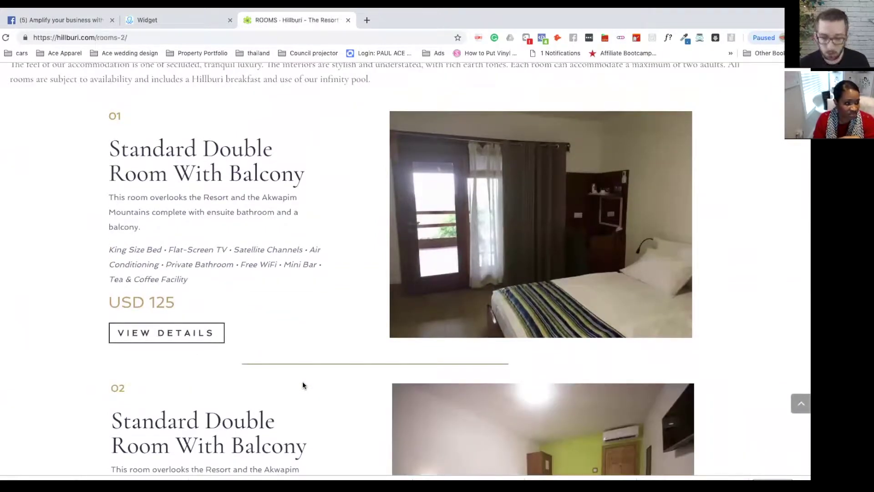
key(super+shift+4)
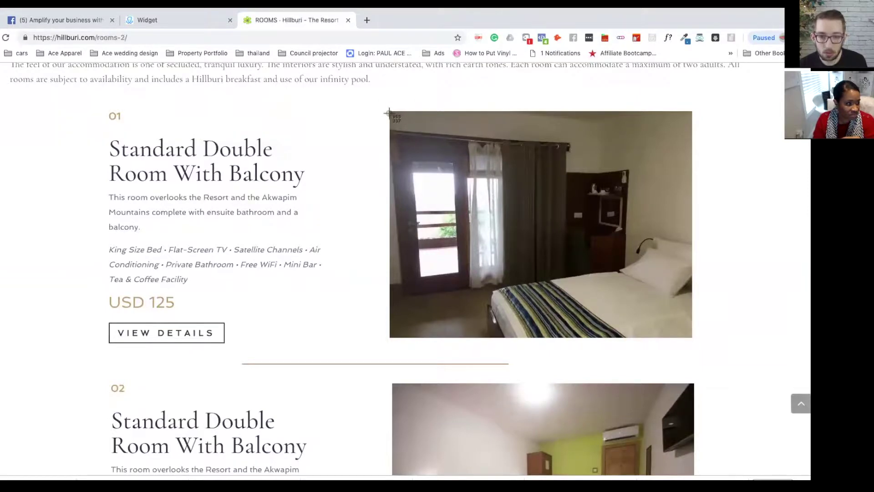
drag(390, 112, 691, 336)
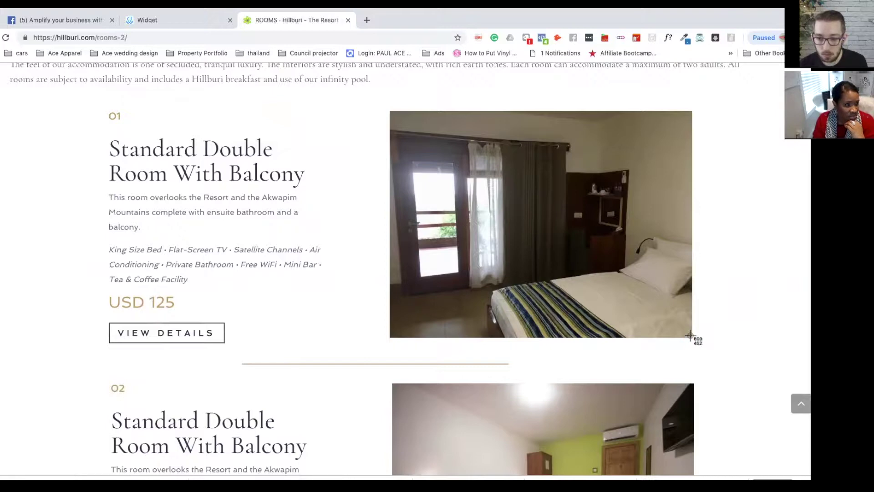
drag(690, 336, 690, 336)
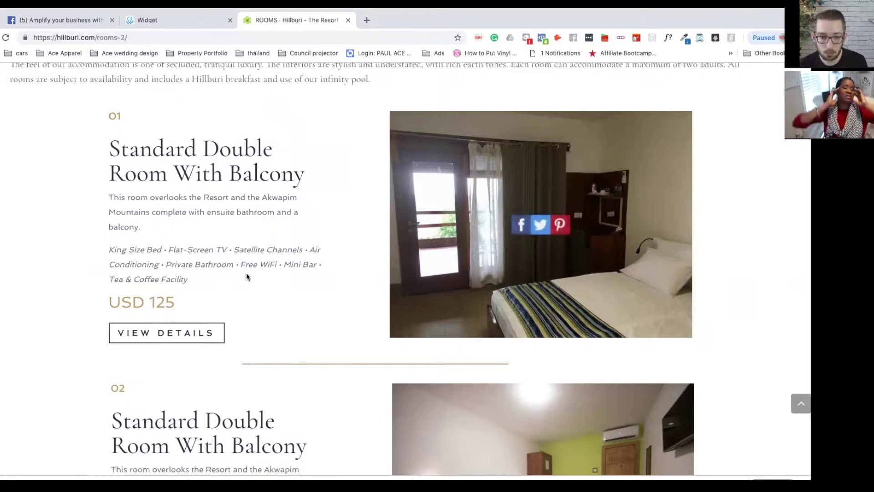
Step: Take a screenshot of the photo for room 02, the Standard Double Room With Balcony with two single beds
scroll(293, 318, down, 5)
scroll(299, 309, up, 3)
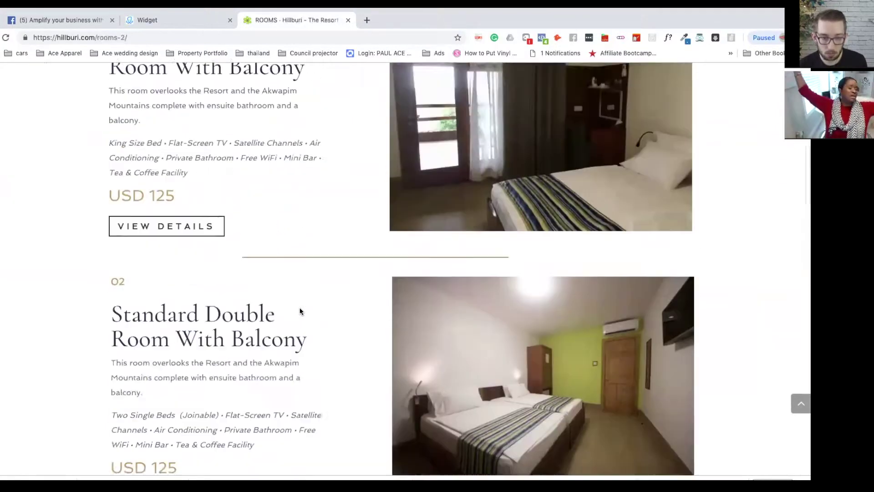
scroll(299, 309, down, 1)
scroll(322, 304, down, 1)
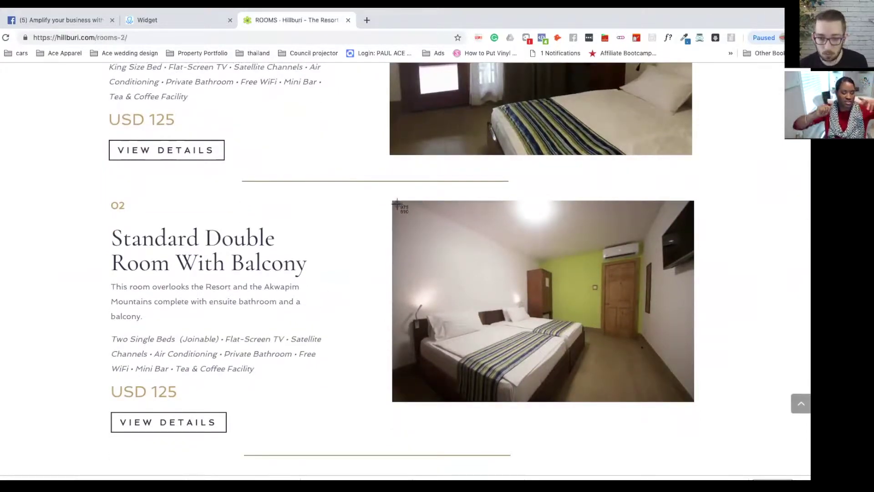
drag(394, 201, 693, 398)
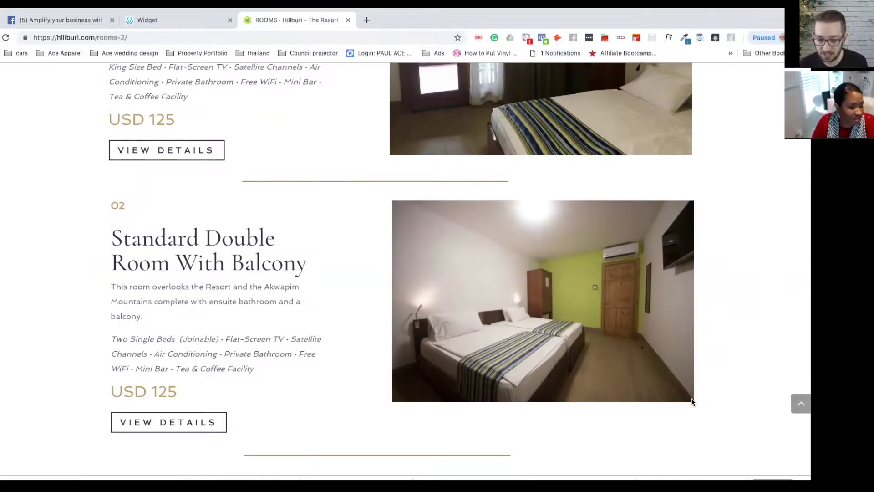
Step: Take separate screenshots of the photos for room 03, Compact Double Room, and room 04, Superior Double Room With Balcony
scroll(355, 328, down, 6)
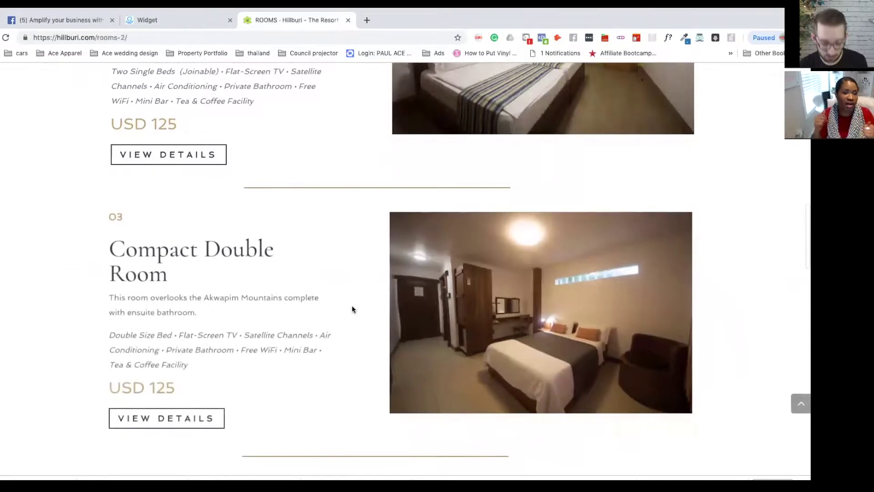
key(super+shift+4)
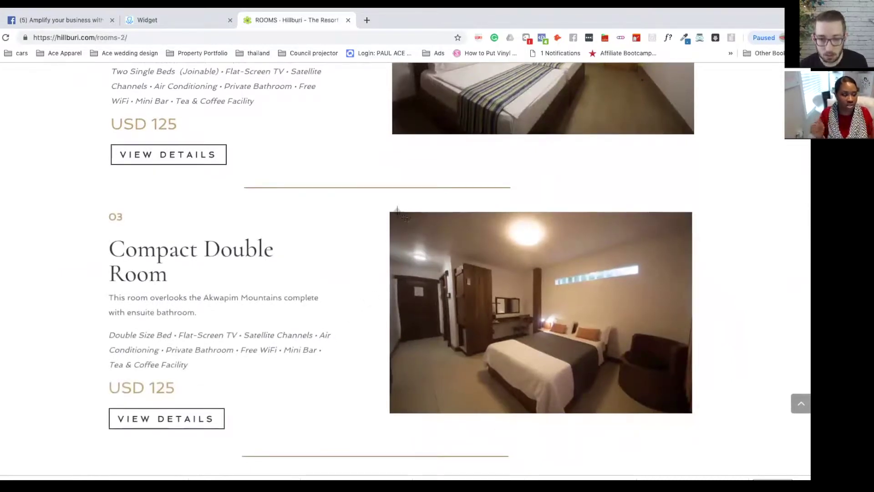
drag(391, 212, 691, 411)
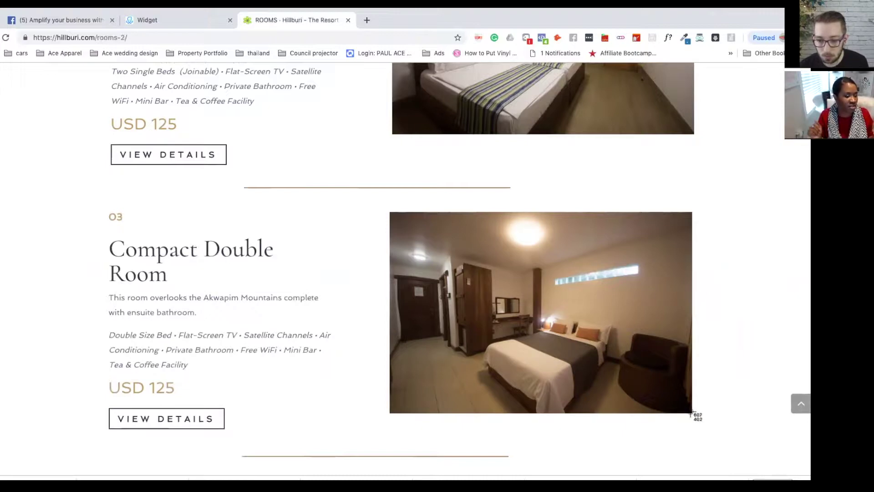
scroll(338, 273, down, 7)
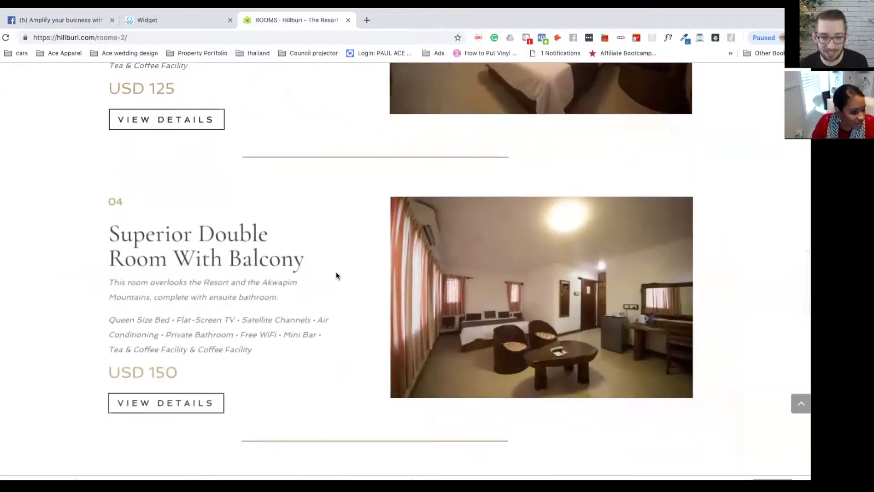
key(super+shift+4)
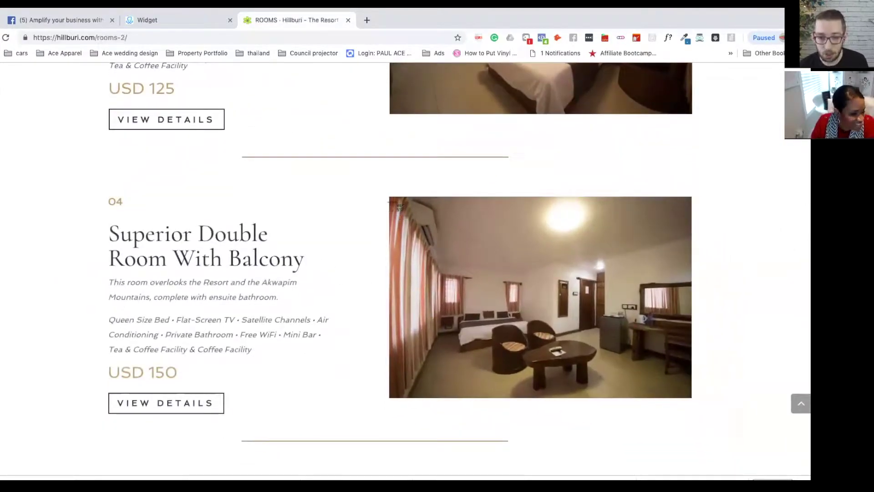
drag(390, 199, 691, 396)
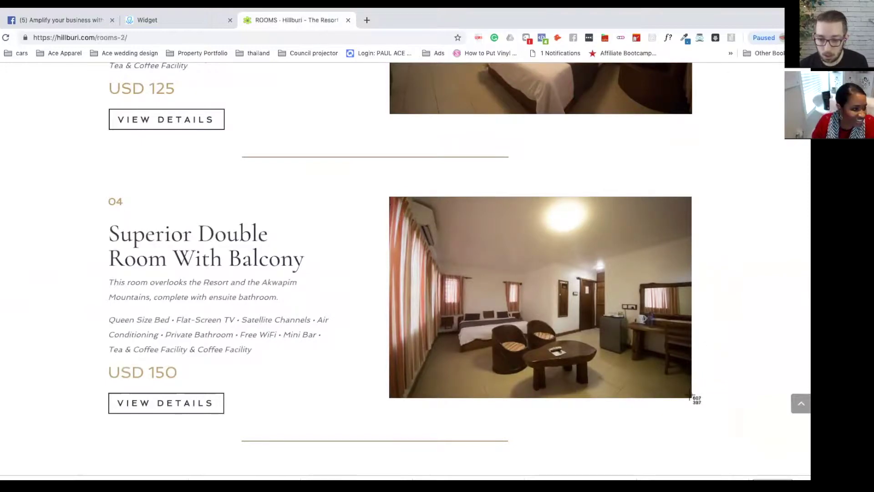
mouse_move(646, 357)
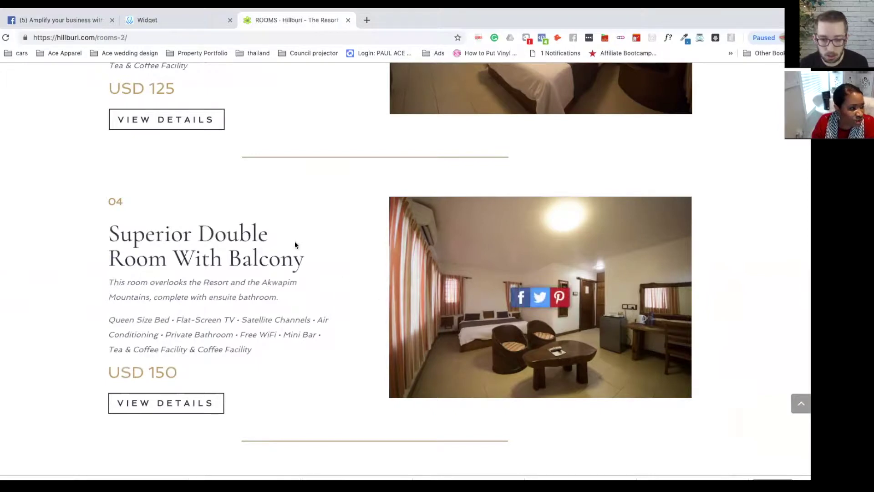
Step: Take a screenshot of the photo for room 05, the Superior Double Room, and go back to the start of the Rooms page
scroll(338, 336, down, 2)
scroll(339, 336, down, 4)
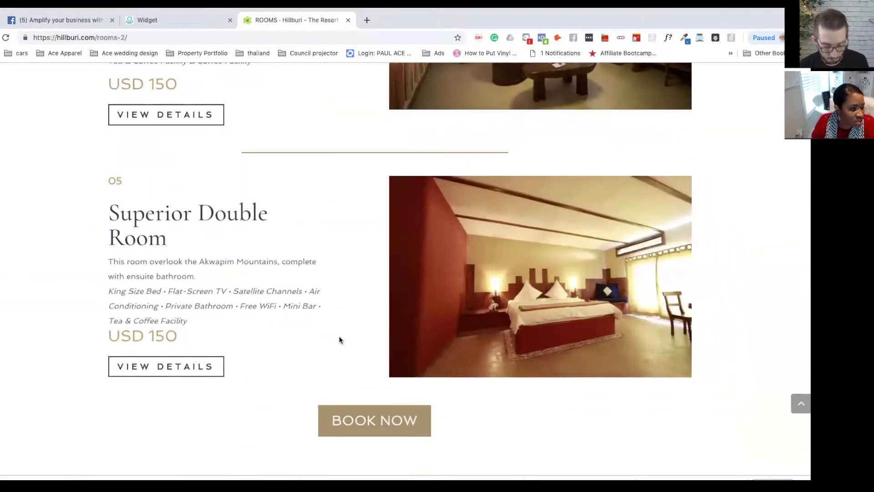
drag(390, 175, 689, 373)
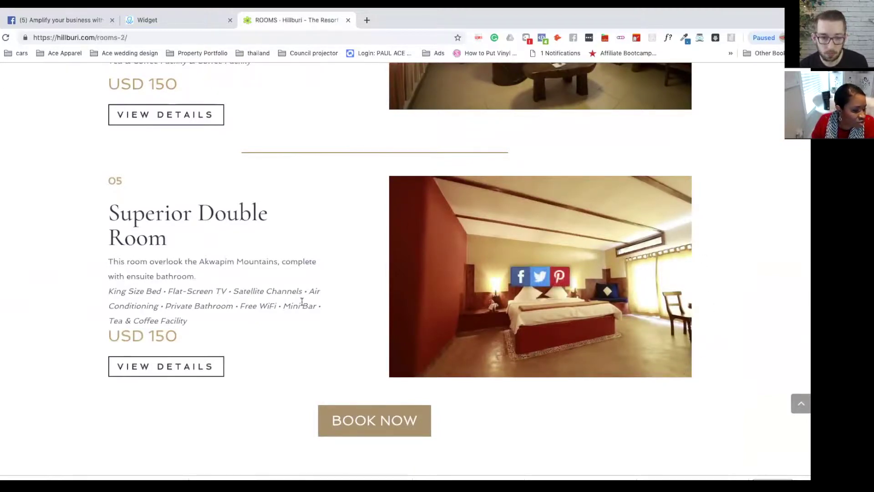
scroll(302, 303, down, 5)
scroll(304, 308, up, 10)
scroll(303, 306, up, 15)
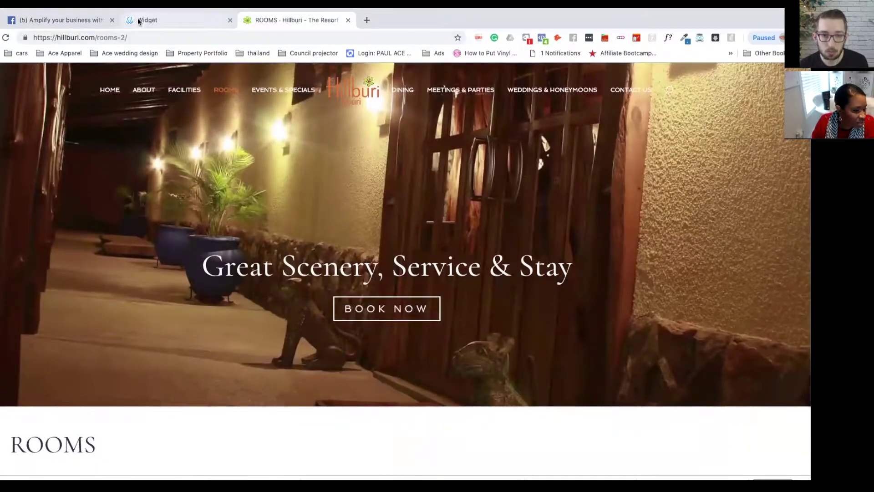
Step: Return to the ManyChat flow editor and locate the room price message, Send Message #7, in the Hotel Enquiry branch
click(138, 20)
drag(442, 297, 577, 286)
scroll(577, 283, down, 3)
drag(446, 290, 563, 334)
scroll(564, 334, up, 3)
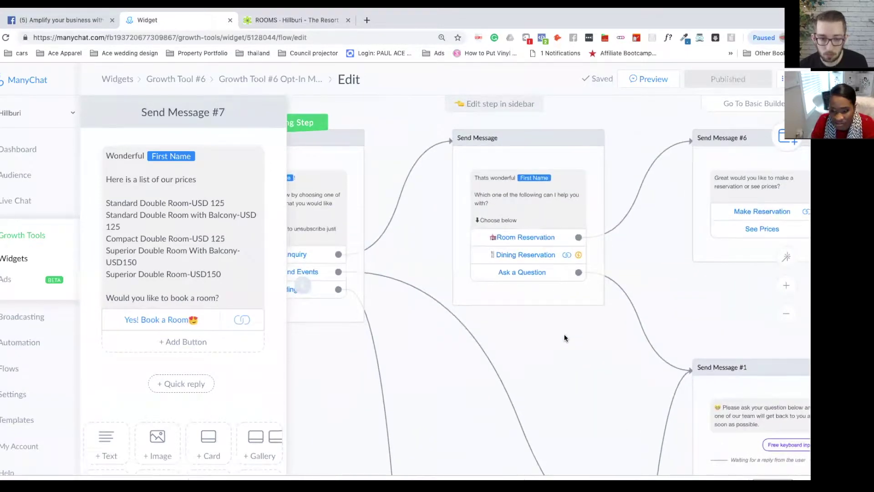
scroll(564, 335, down, 2)
drag(570, 341, 341, 334)
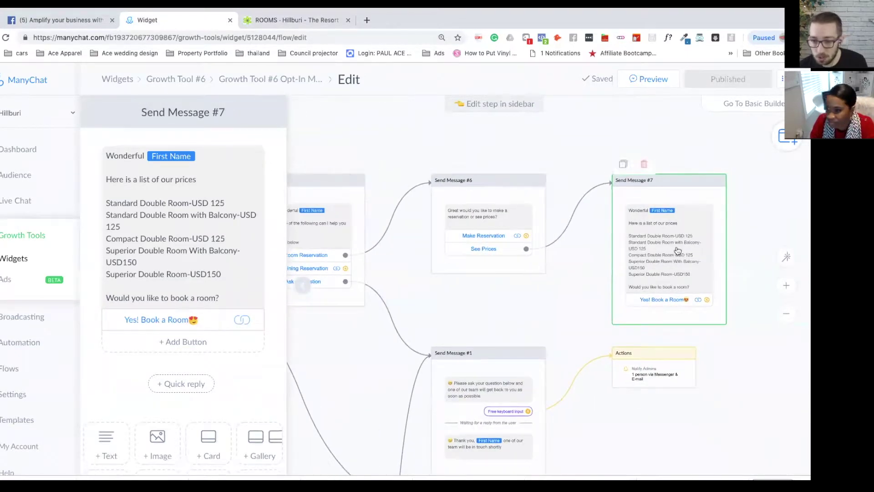
Step: Add an empty gallery block below the room price list text in Send Message #7
click(139, 238)
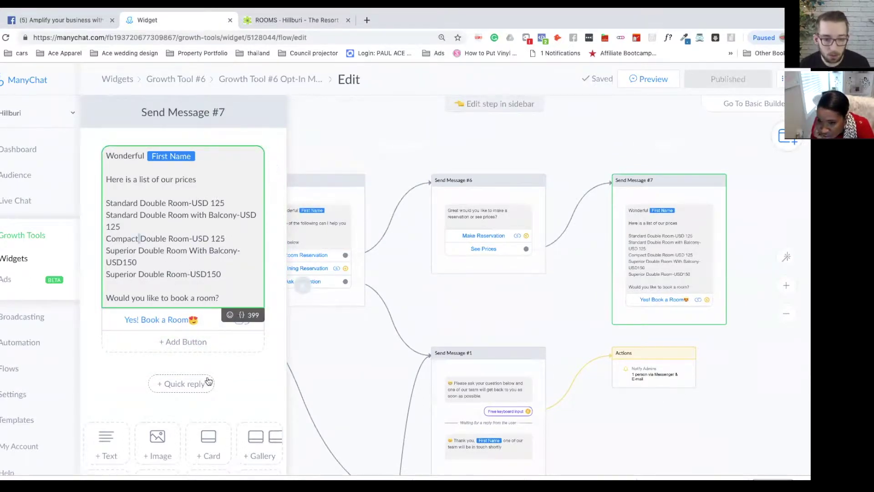
click(246, 364)
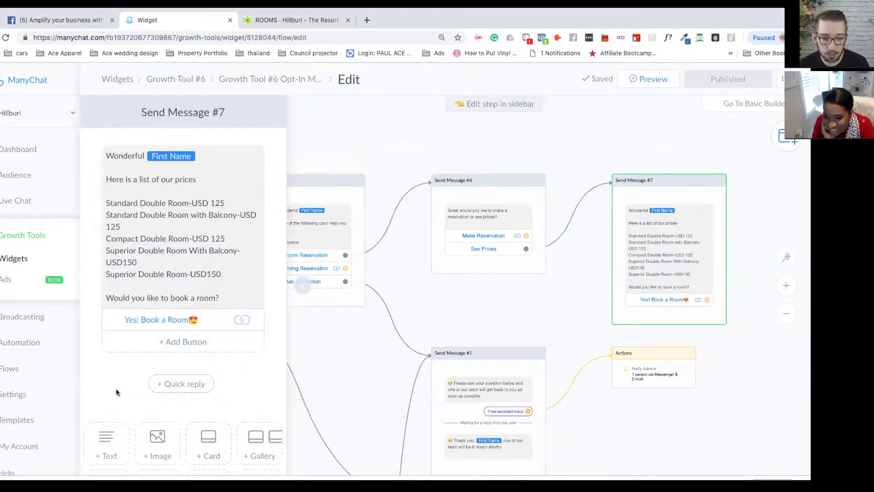
scroll(116, 388, down, 3)
scroll(117, 391, up, 1)
scroll(117, 390, down, 1)
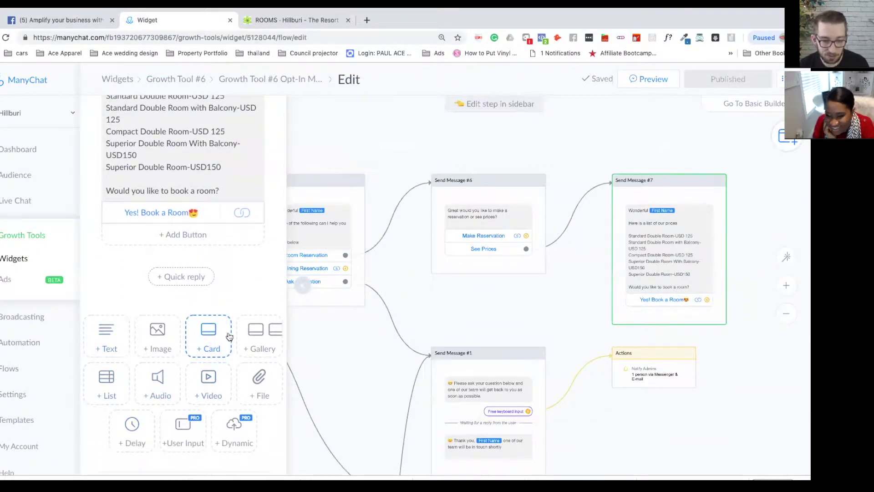
click(251, 338)
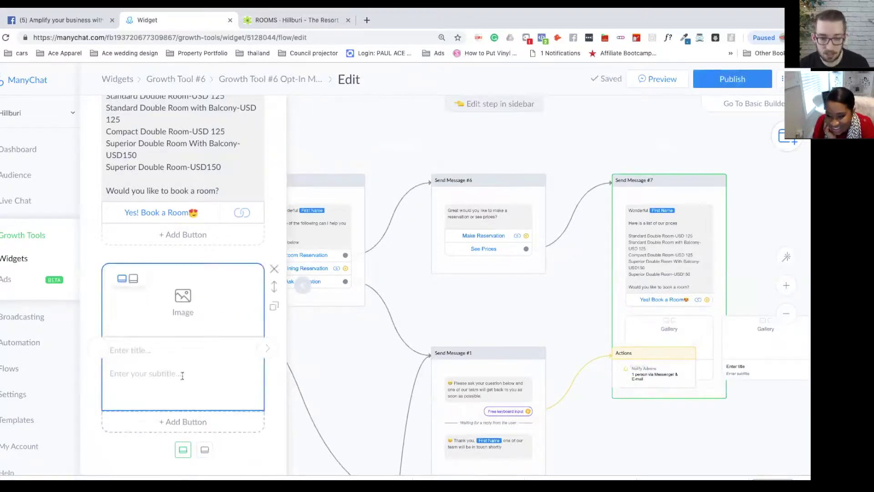
scroll(223, 378, down, 4)
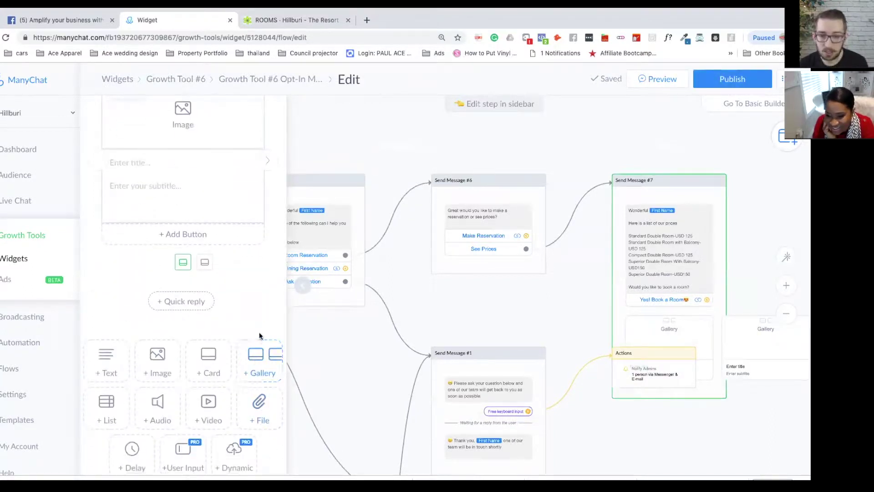
Step: Upload the desktop image Screenshot 2019-03-10 at 16.07.36 to the first gallery card in Send Message #7
scroll(187, 210, up, 2)
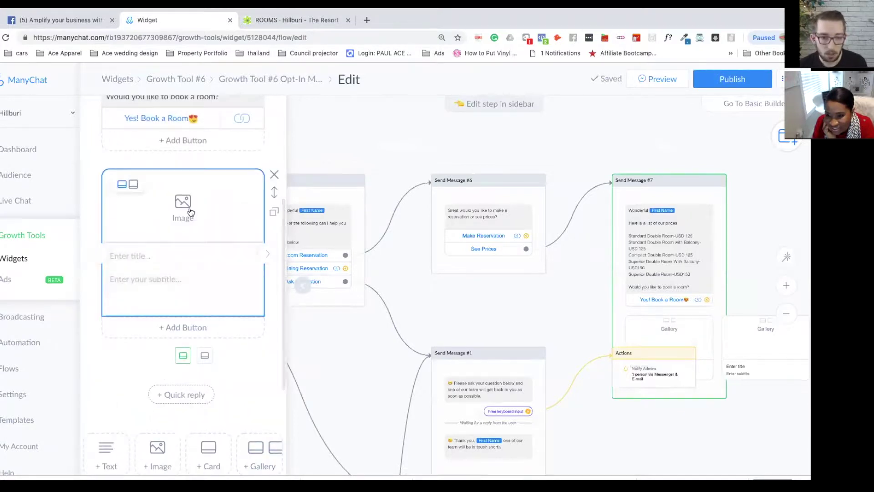
click(190, 210)
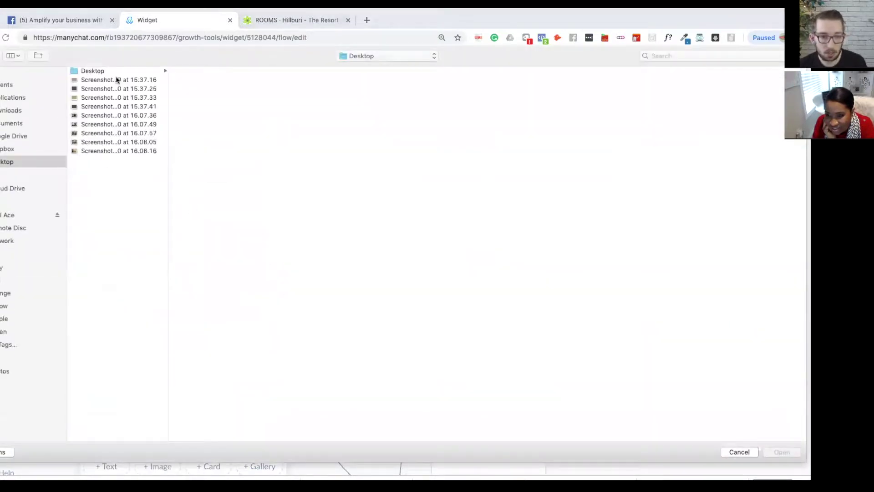
click(109, 151)
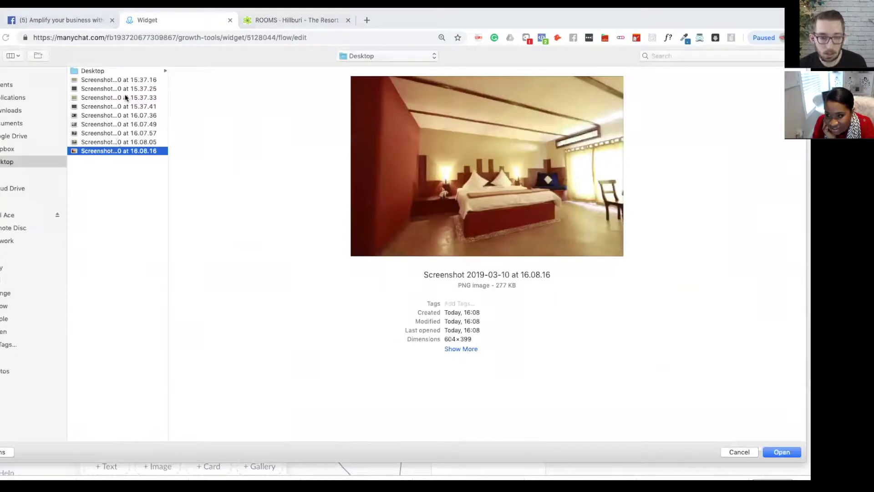
click(119, 106)
click(121, 123)
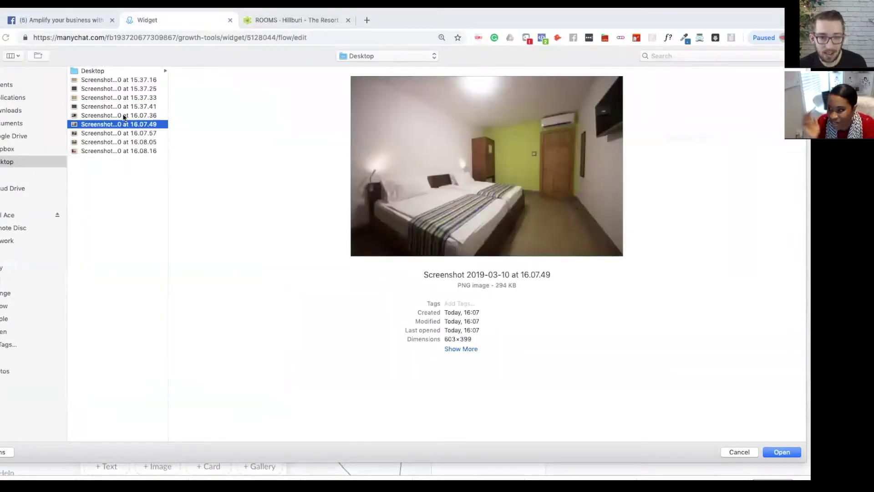
click(124, 116)
click(785, 453)
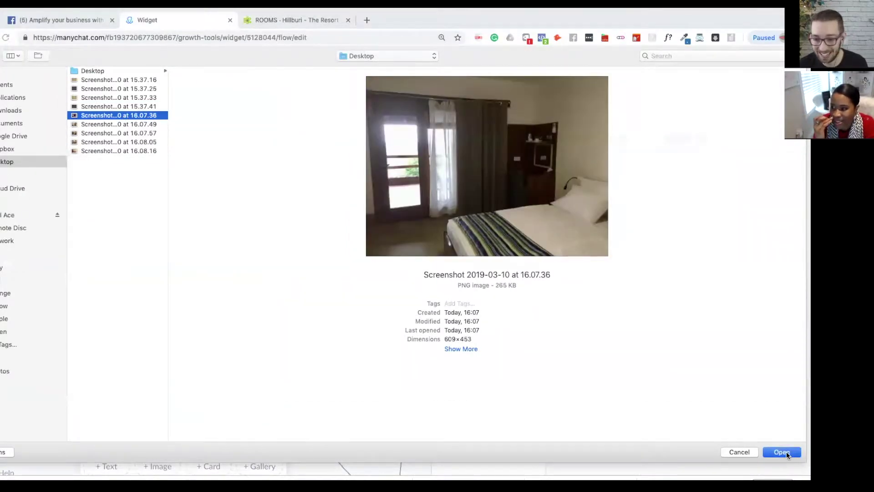
Step: Upload the desktop image Screenshot 2019-03-10 at 16.07.49 to the second gallery card
click(267, 253)
click(187, 218)
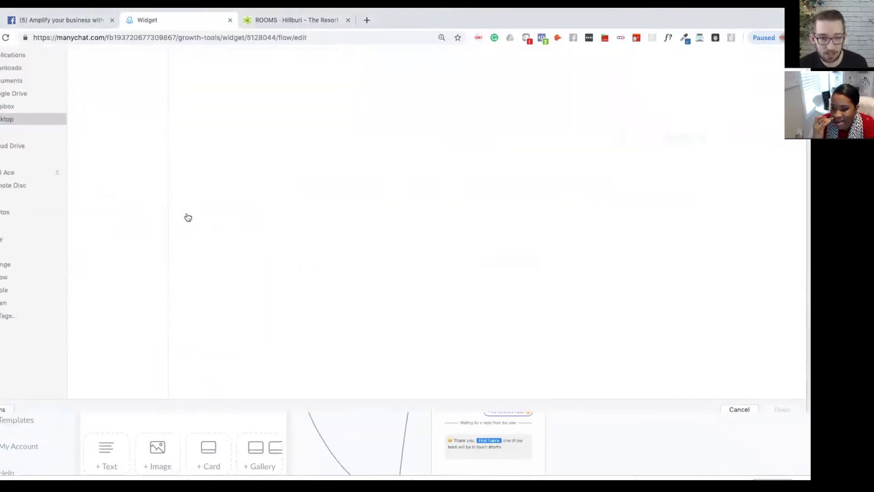
click(137, 108)
click(138, 116)
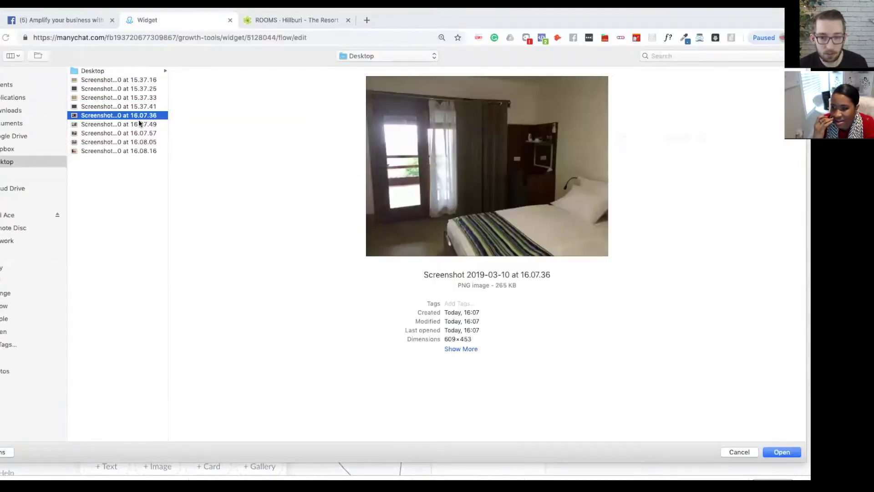
click(138, 124)
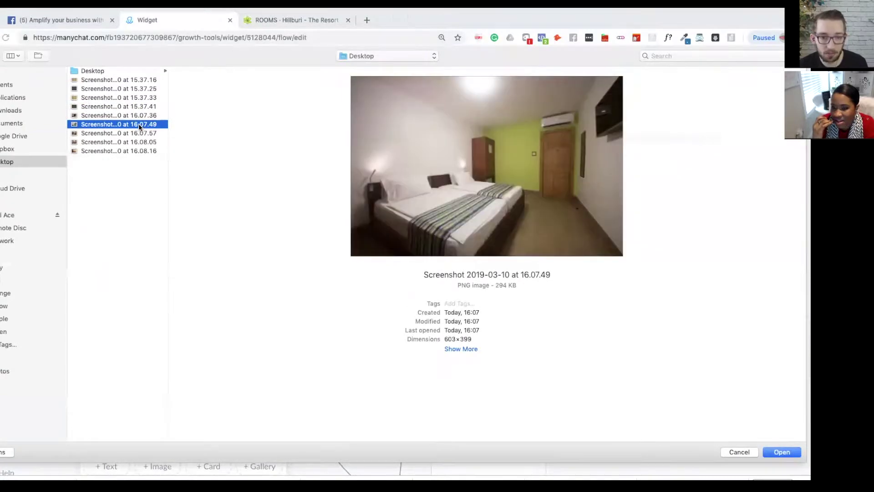
click(782, 451)
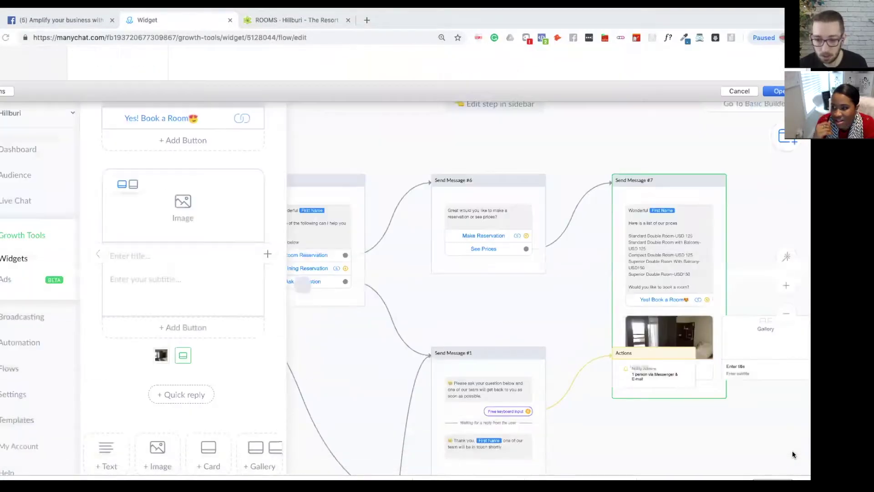
Step: Add a third gallery card and upload the desktop image Screenshot 2019-03-10 at 16.07.57 to it
click(267, 254)
click(204, 207)
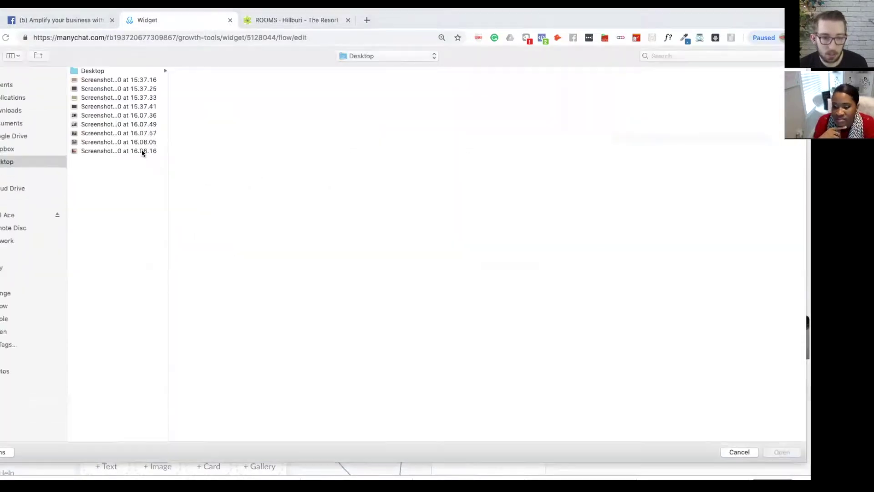
click(119, 124)
click(120, 133)
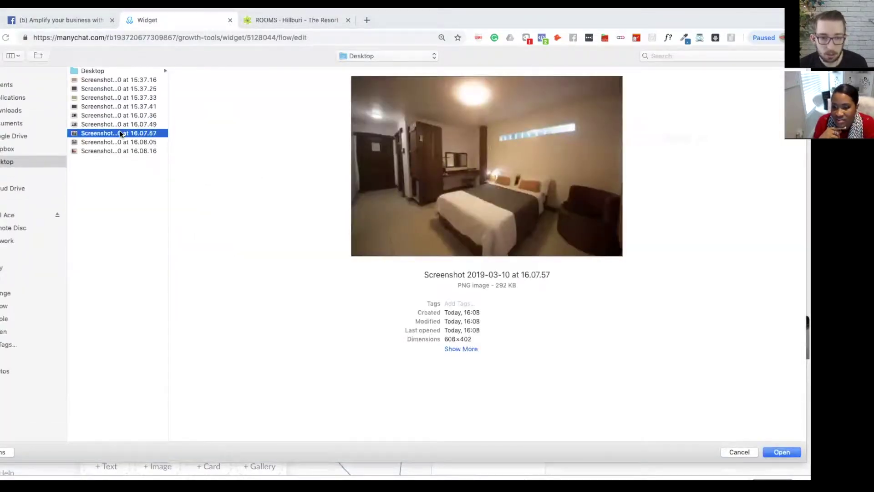
click(786, 453)
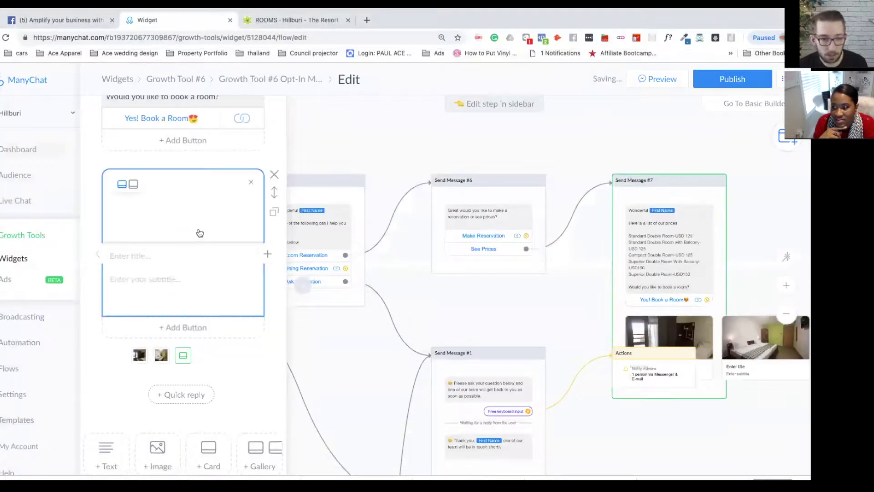
Step: Add a fourth gallery card and upload the desktop image Screenshot 2019-03-10 at 16.08.05 to it
click(267, 253)
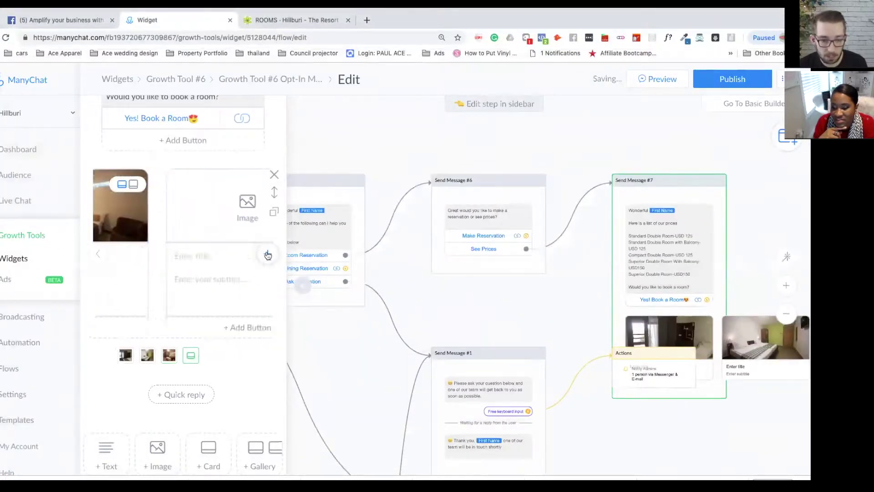
click(196, 215)
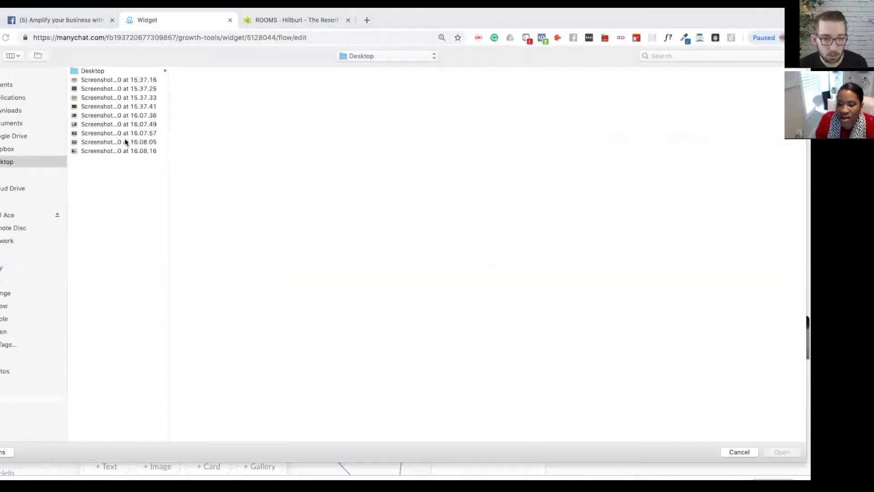
click(126, 134)
click(125, 143)
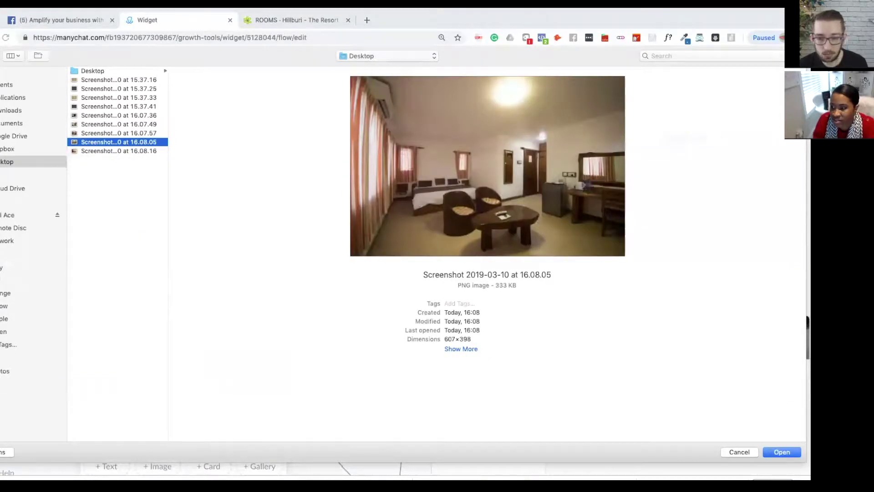
click(781, 452)
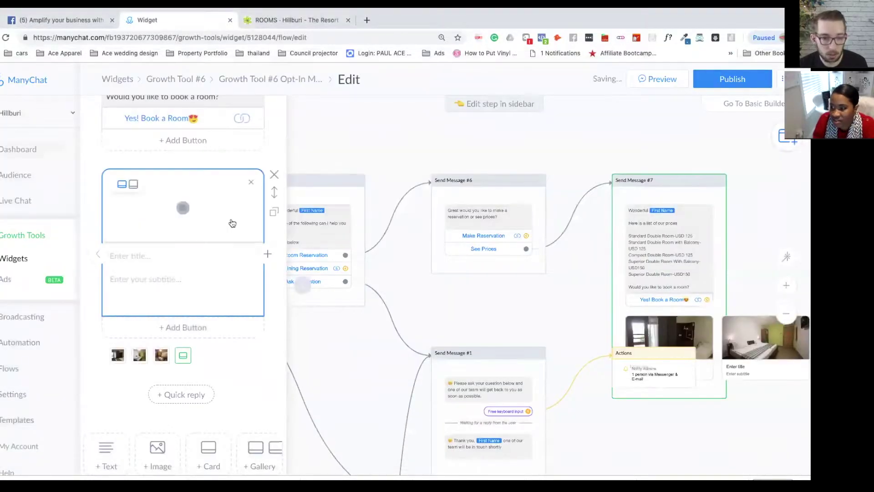
Step: Add a fifth gallery card and upload the desktop image Screenshot 2019-03-10 at 16.08.16 to it
click(267, 254)
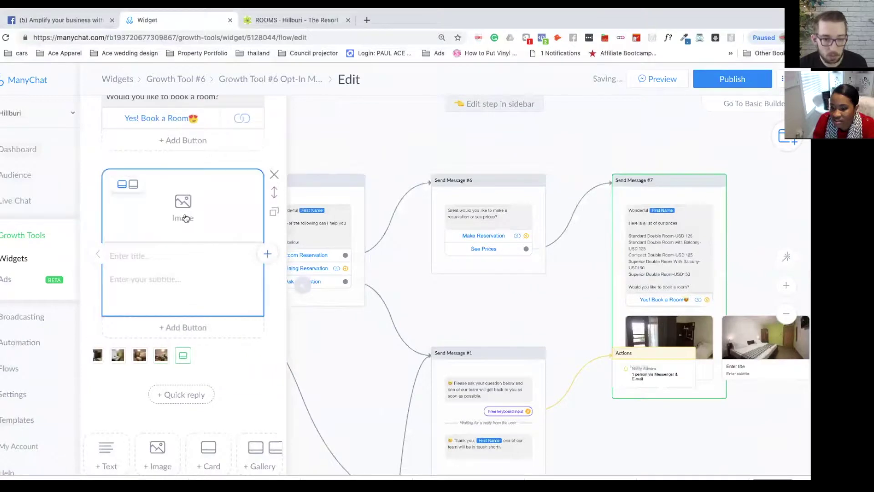
click(178, 214)
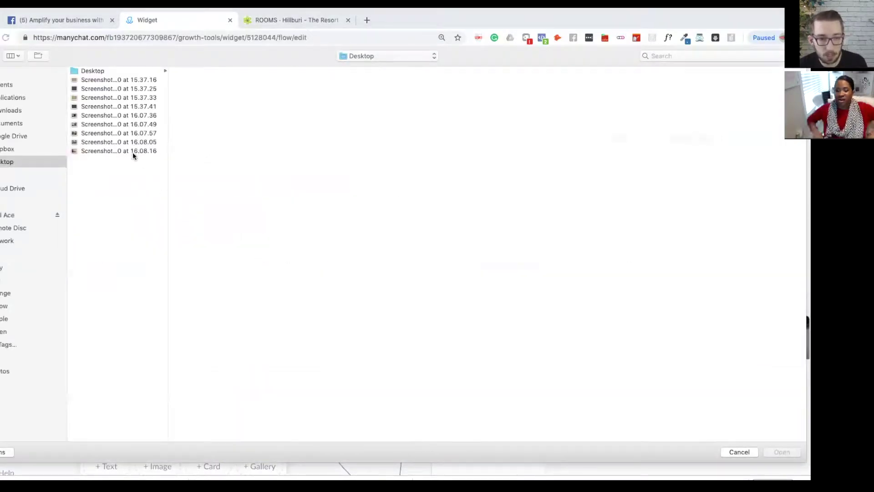
click(132, 151)
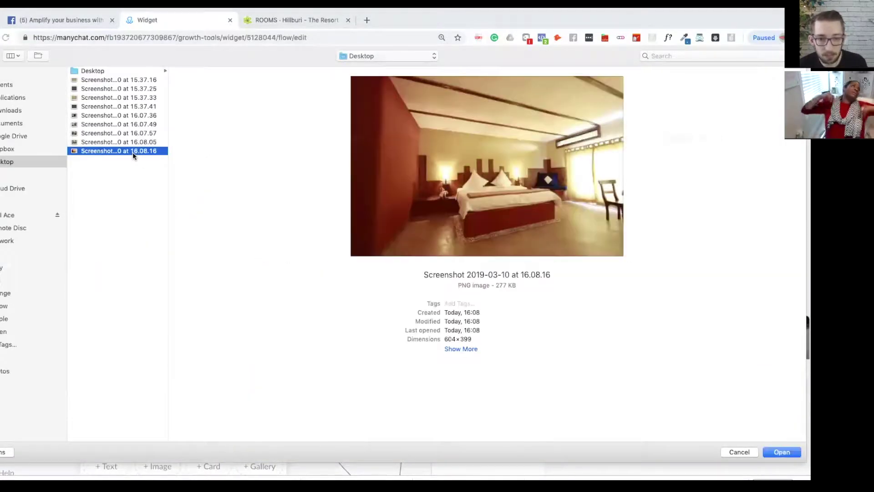
click(781, 452)
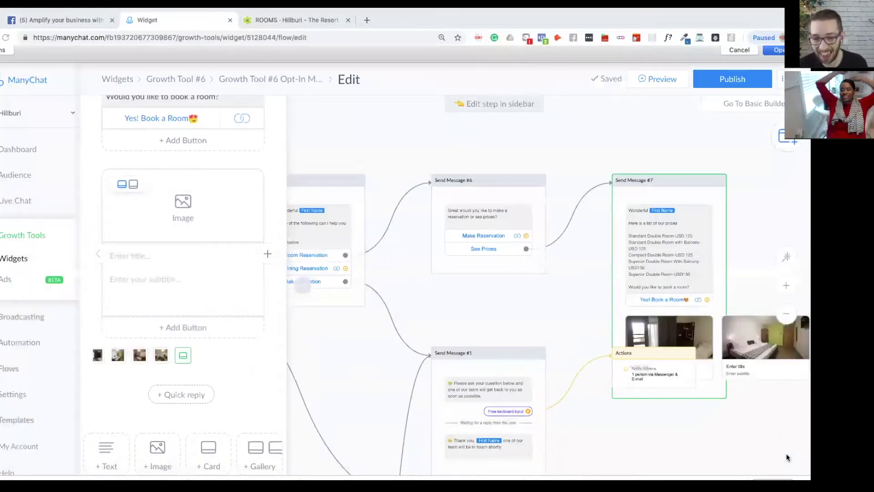
Step: Copy room 01's name, Standard Double Room With Balcony, from the Hillburi Rooms page into the first gallery card's title
click(312, 20)
scroll(336, 218, down, 8)
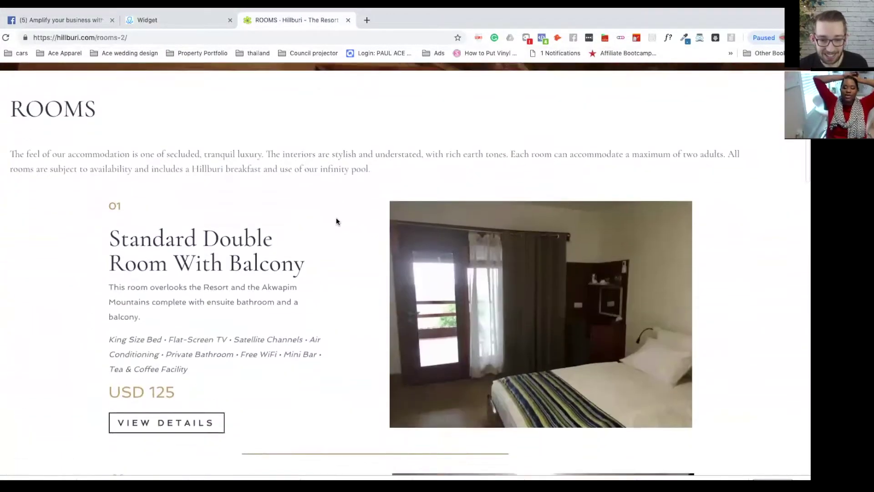
drag(307, 256, 112, 234)
key(ctrl+c)
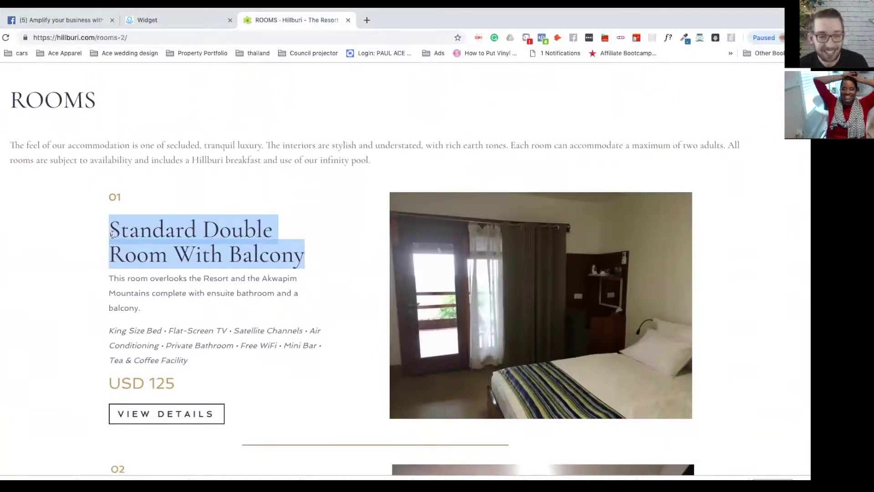
click(160, 19)
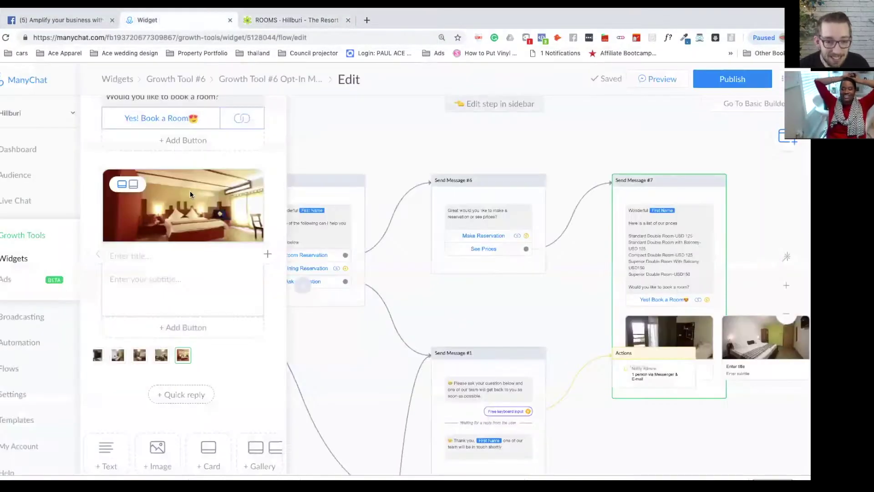
click(98, 253)
click(98, 254)
click(98, 254)
click(98, 254)
click(104, 256)
key(ctrl+v)
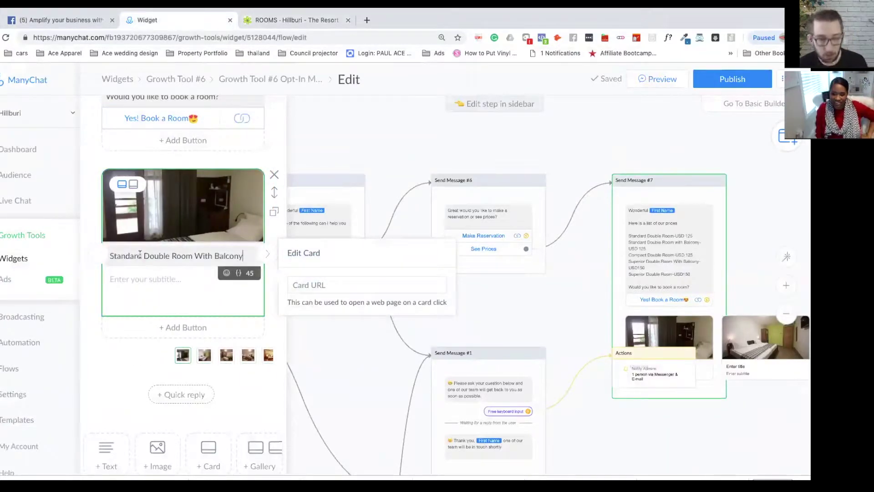
Step: Copy room 01's description and amenities list from the Rooms page into the first gallery card's subtitle and check the pasted text
click(287, 20)
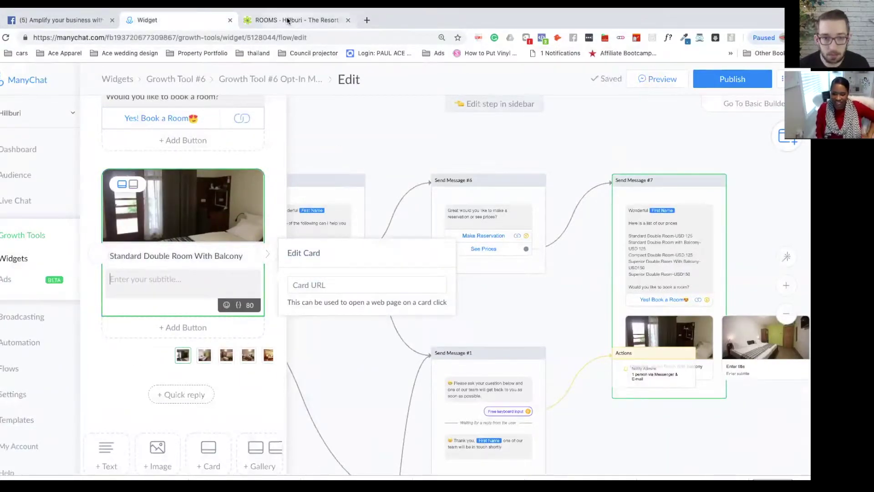
drag(189, 362, 103, 335)
key(ctrl+c)
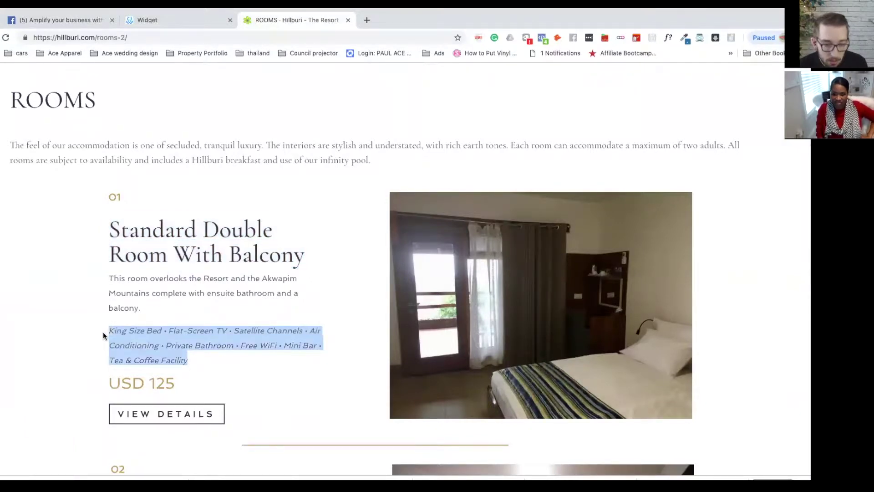
drag(195, 361, 107, 283)
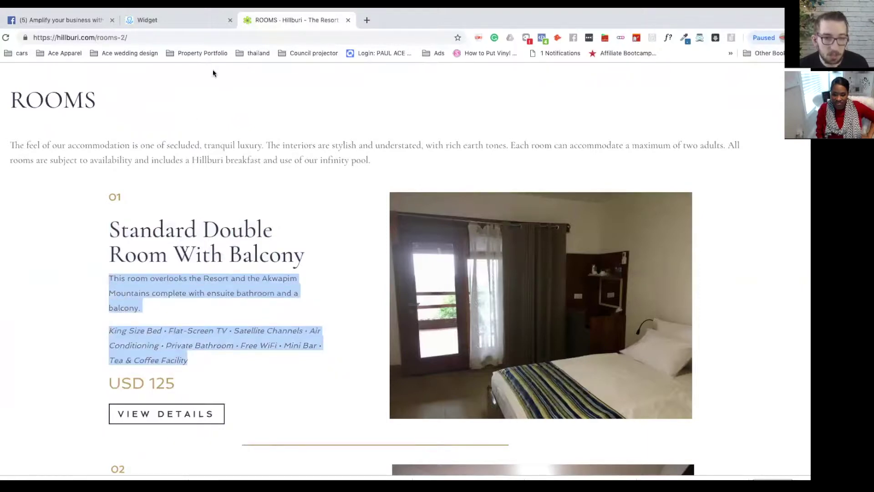
click(195, 20)
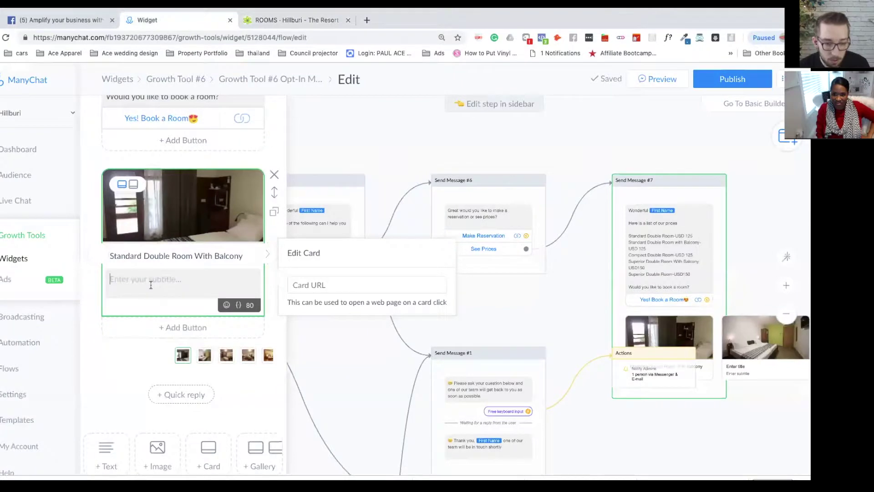
key(ctrl+v)
scroll(201, 308, up, 4)
scroll(201, 309, down, 4)
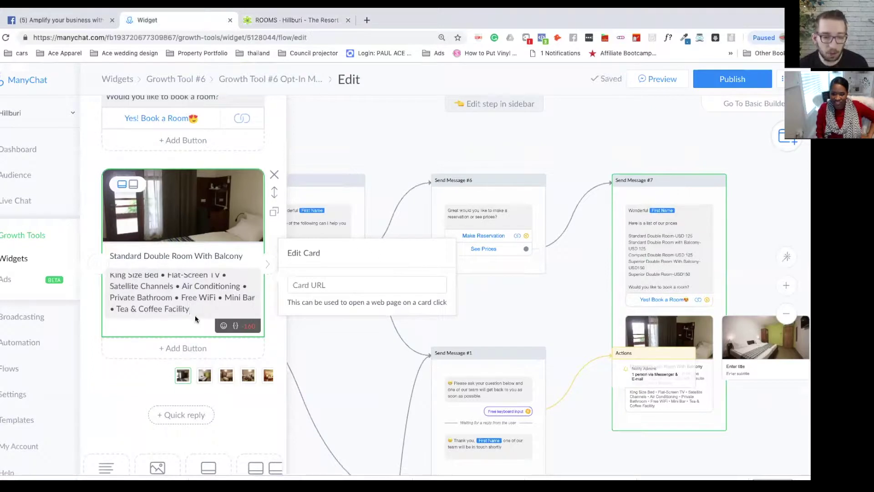
scroll(195, 311, up, 1)
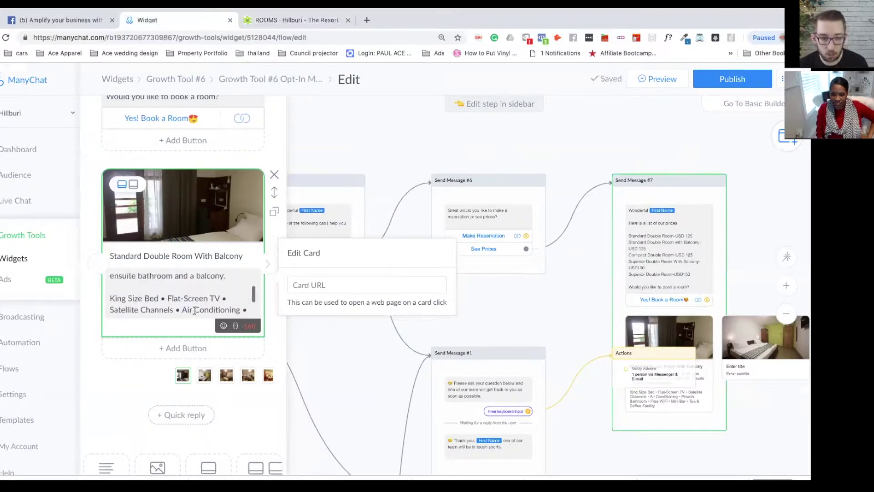
scroll(194, 311, up, 1)
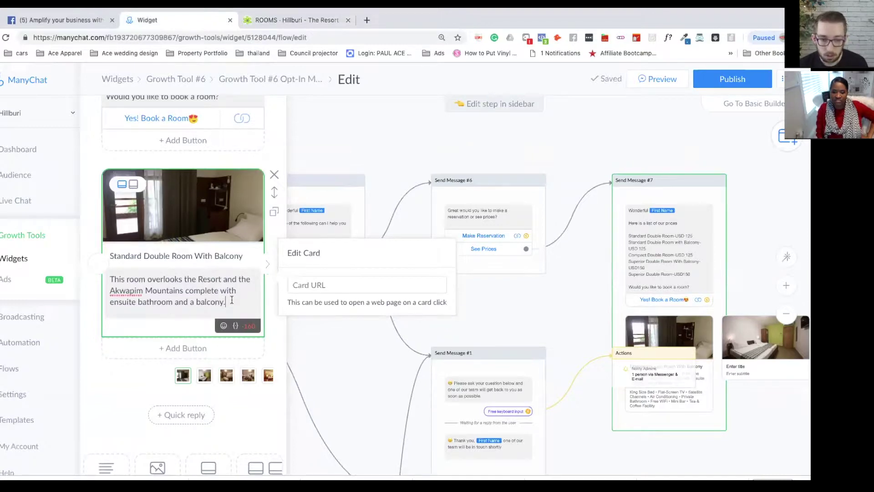
scroll(232, 300, down, 2)
scroll(198, 301, up, 2)
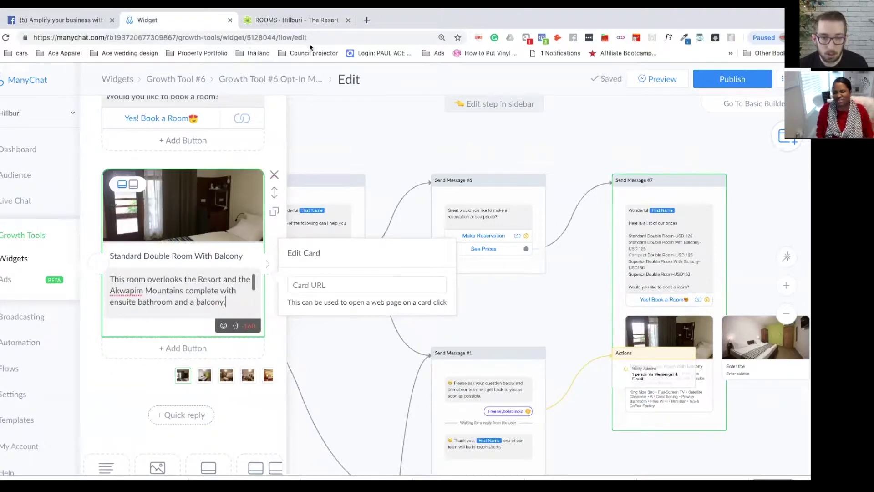
Step: Switch to the Hillburi Rooms page and review the descriptions and amenities of rooms 02 to 05
click(268, 19)
scroll(258, 283, down, 5)
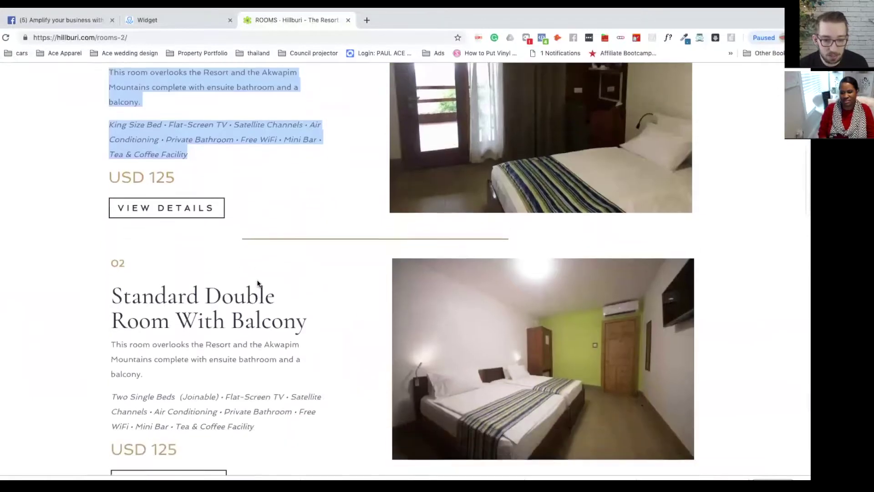
scroll(258, 283, down, 3)
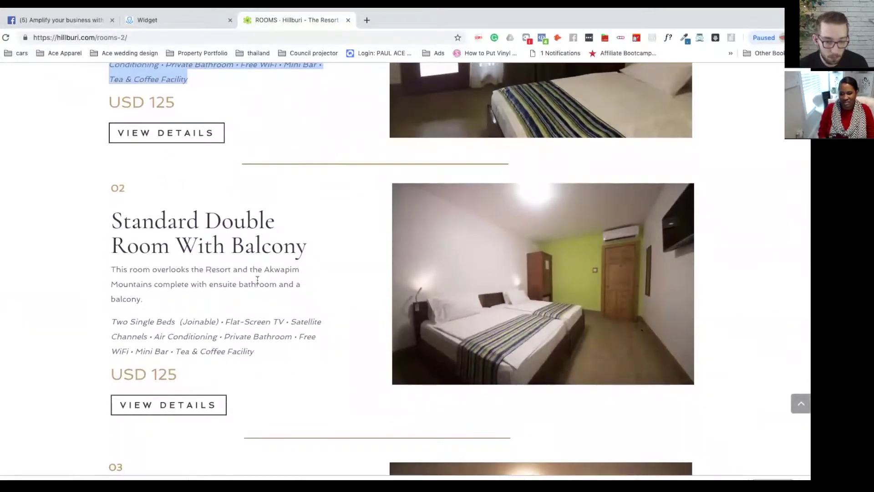
scroll(258, 280, down, 5)
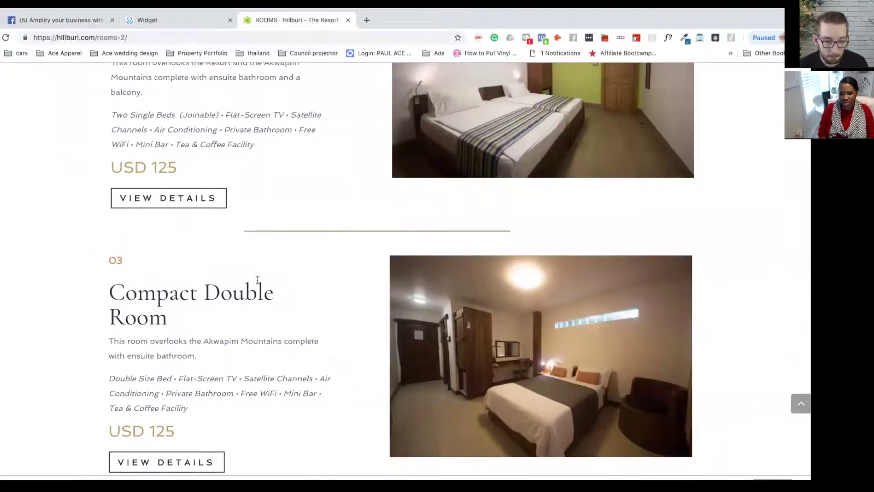
scroll(257, 279, down, 7)
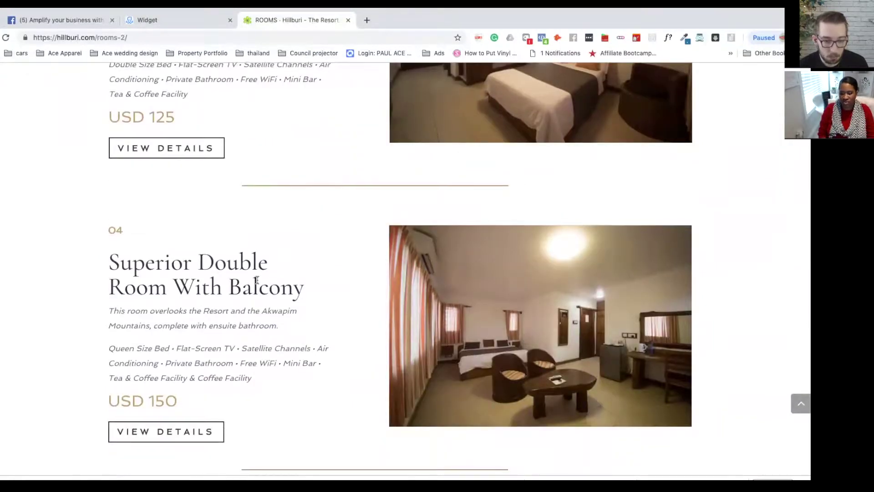
scroll(257, 280, up, 2)
scroll(258, 280, down, 9)
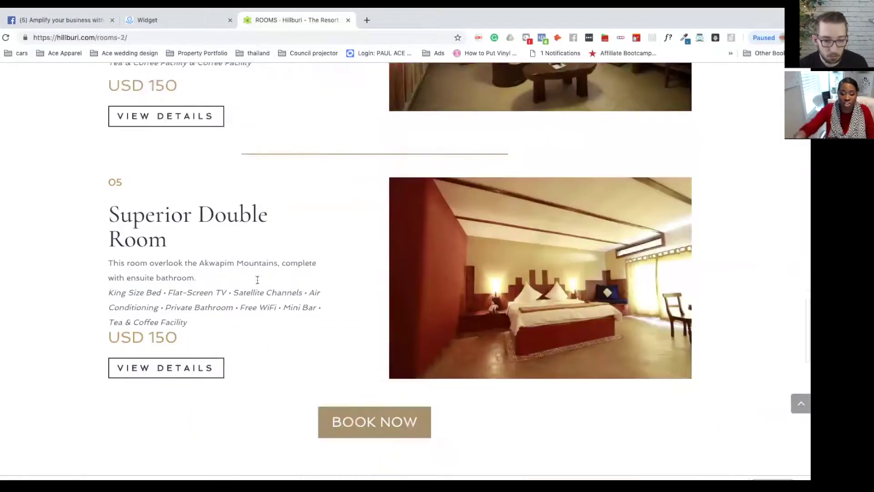
scroll(257, 279, down, 1)
scroll(257, 283, up, 11)
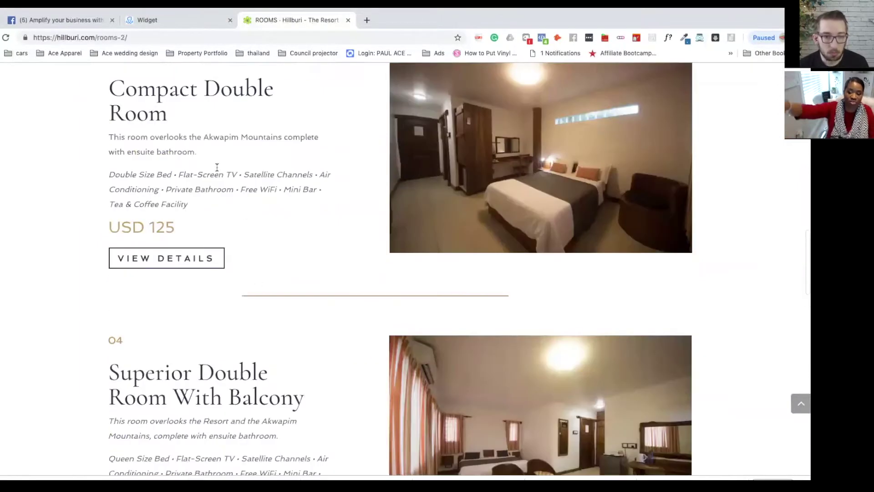
Step: Return to the ManyChat flow and delete the resort and mountain view sentence from the first gallery card's subtitle, keeping the amenities list
click(203, 19)
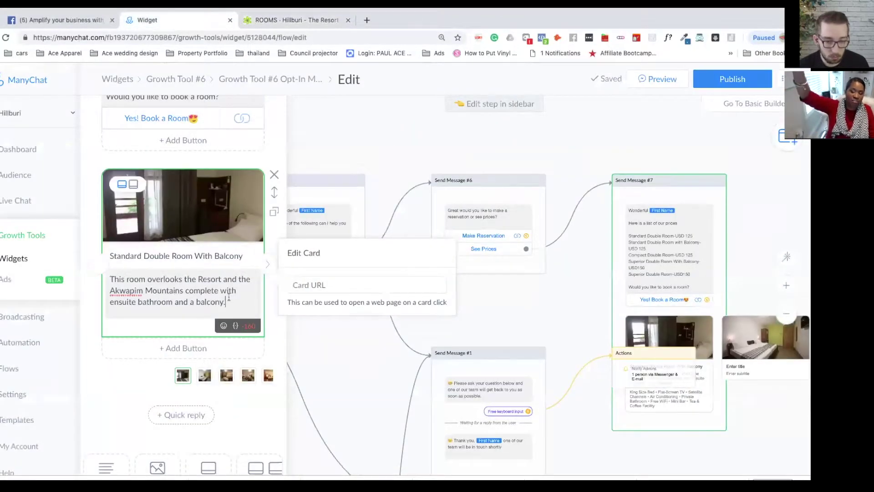
drag(229, 298, 101, 275)
key(ctrl+v)
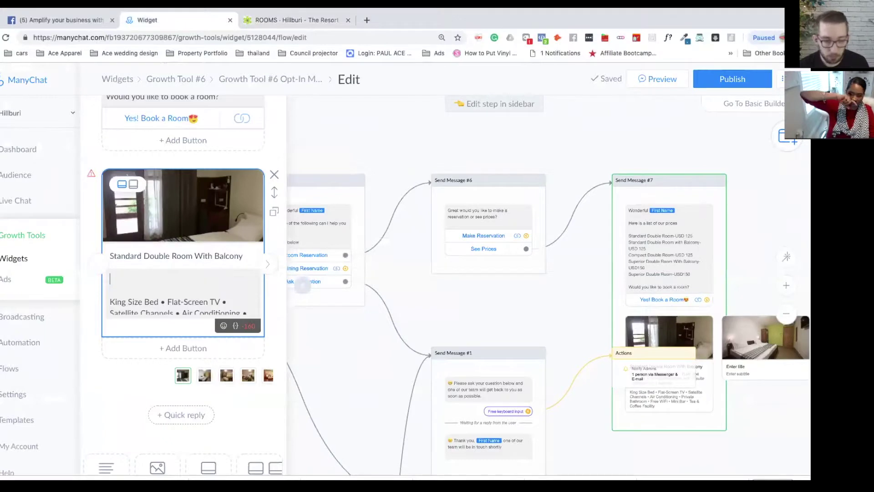
key(BackSpace)
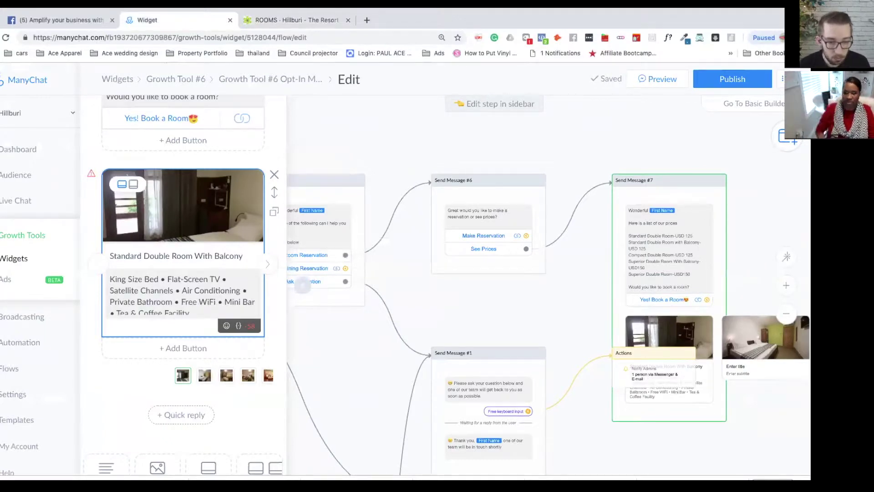
Step: Remove Mini Bar and Tea & Coffee Facility from the end of the first gallery card's subtitle
scroll(202, 294, down, 1)
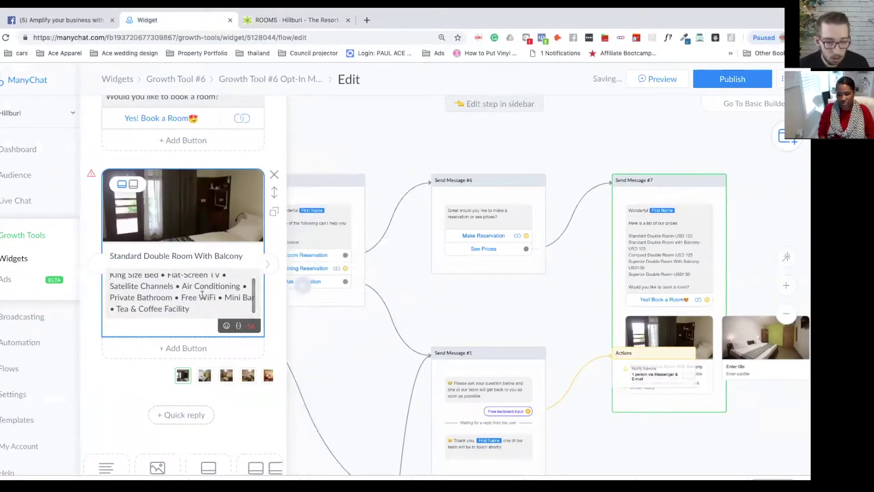
mouse_move(191, 309)
mouse_down()
mouse_move(178, 306)
mouse_move(176, 289)
mouse_move(182, 297)
mouse_up()
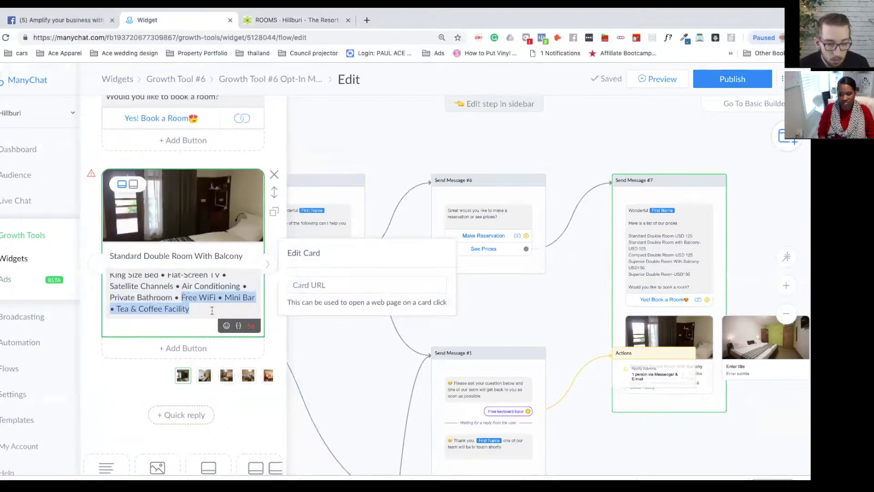
click(212, 309)
drag(197, 310, 225, 298)
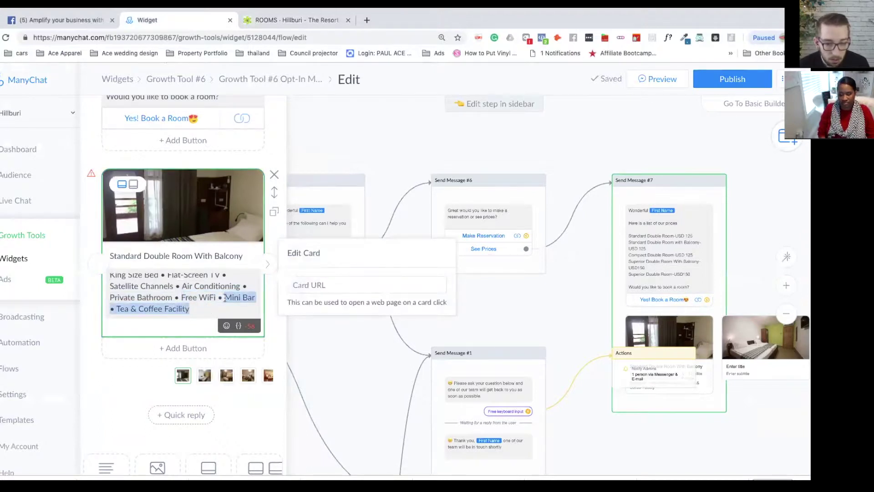
key(BackSpace)
key(BackSpace)
key(BackSpace)
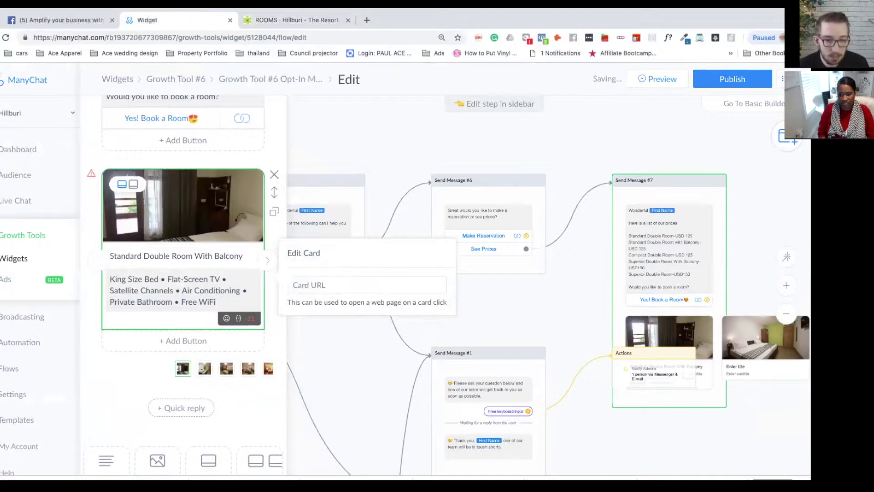
Step: Shorten Flat-Screen TV to TV and Air Conditioning to Air Con in the first gallery card's subtitle
scroll(191, 289, up, 1)
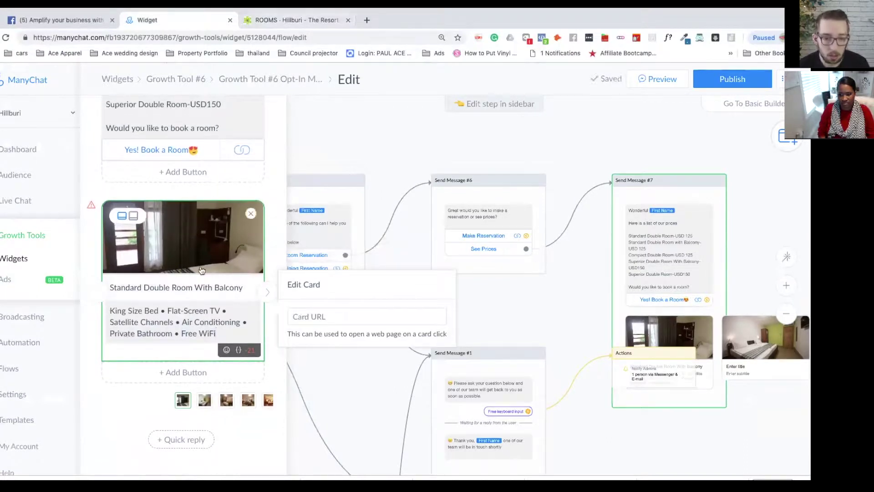
drag(208, 310, 166, 308)
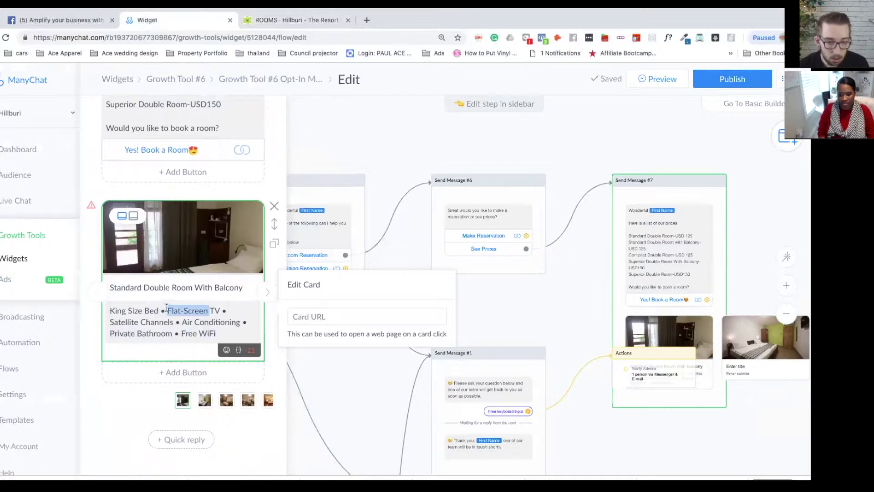
key(BackSpace)
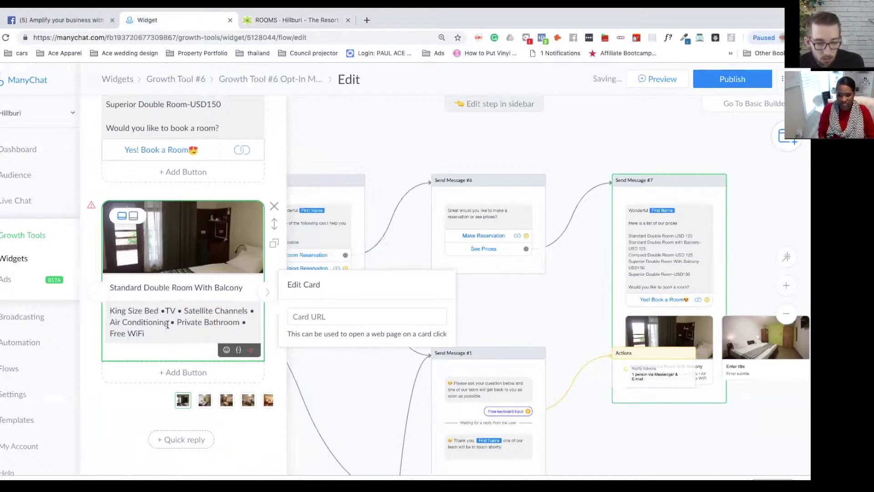
drag(168, 323, 138, 325)
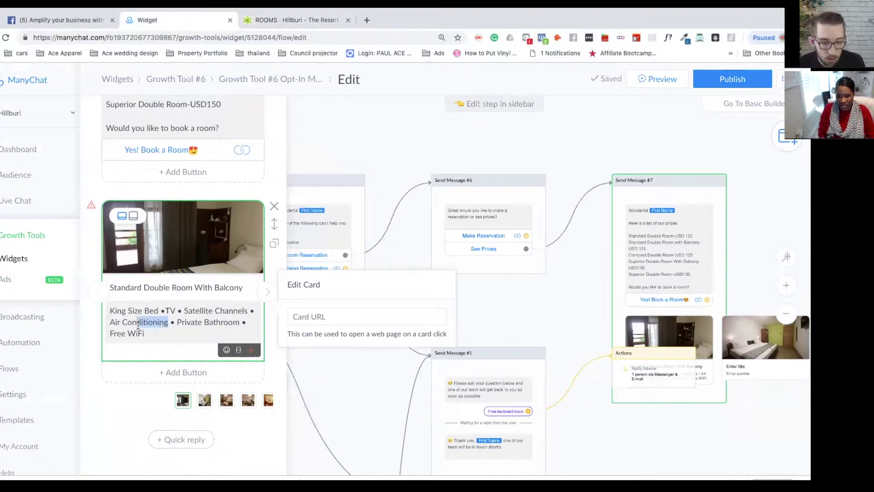
key(BackSpace)
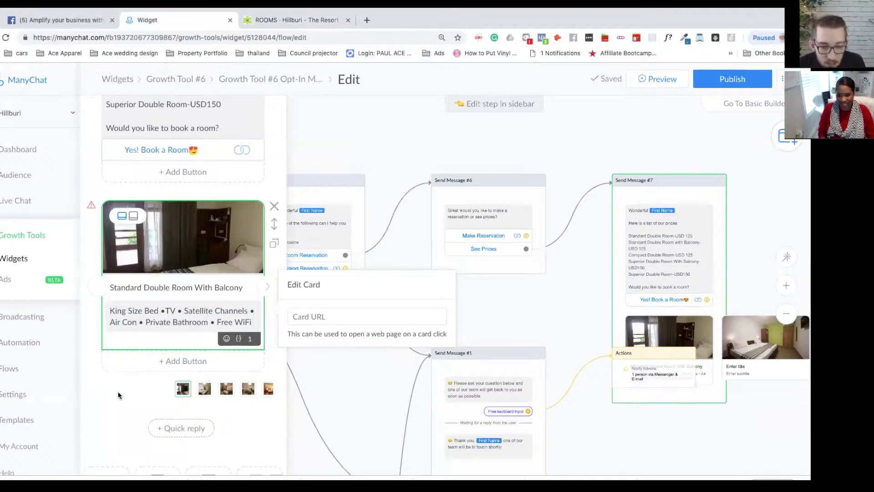
Step: Switch to the Hillburi Rooms page and compare the names, descriptions and amenities of rooms 01 to 05
scroll(119, 391, down, 2)
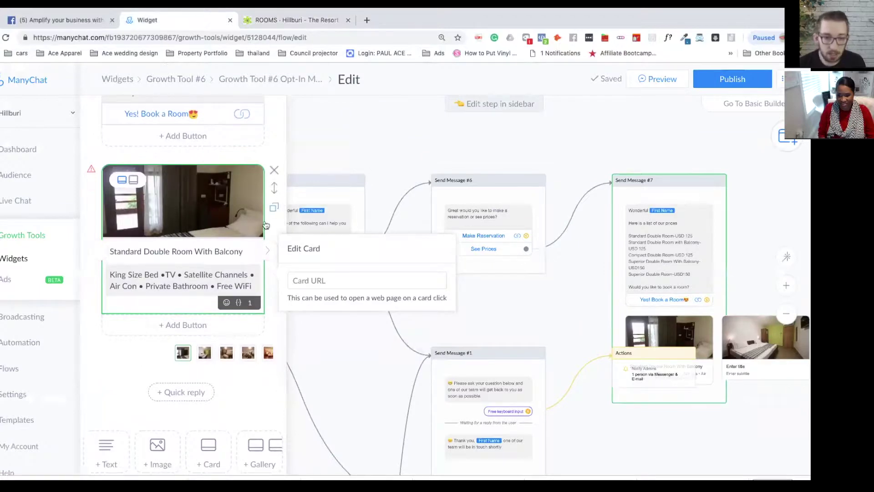
click(294, 20)
scroll(244, 282, up, 10)
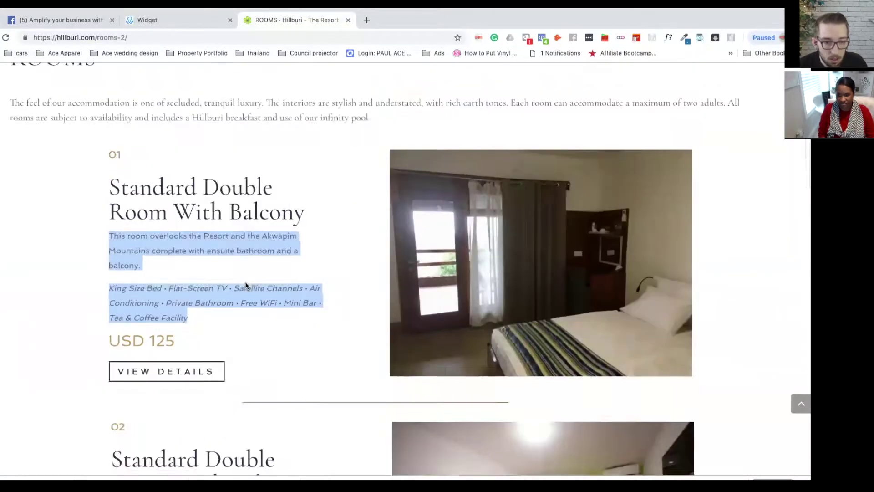
scroll(255, 300, down, 1)
scroll(276, 328, down, 2)
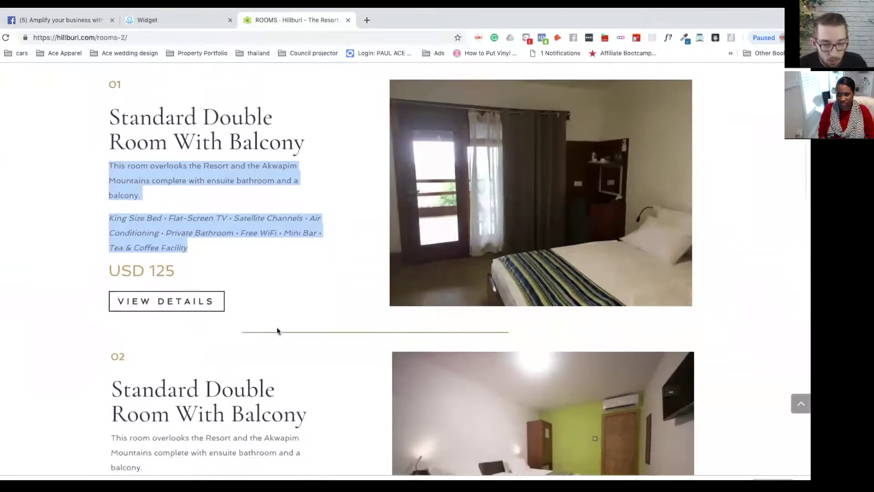
scroll(277, 331, up, 1)
scroll(277, 331, down, 1)
scroll(277, 328, down, 15)
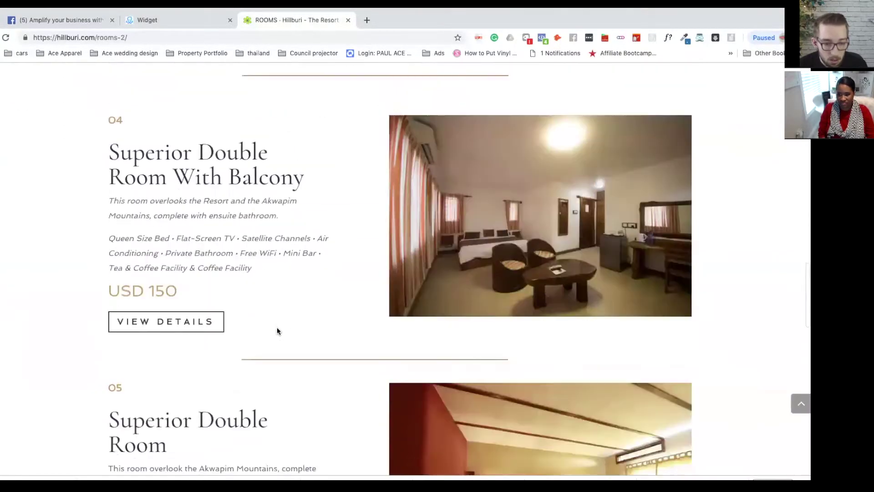
scroll(277, 328, down, 2)
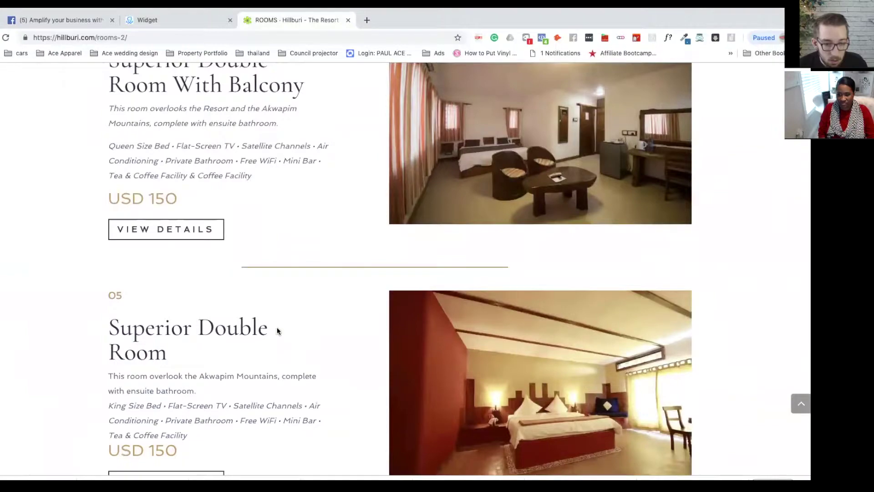
scroll(277, 331, up, 3)
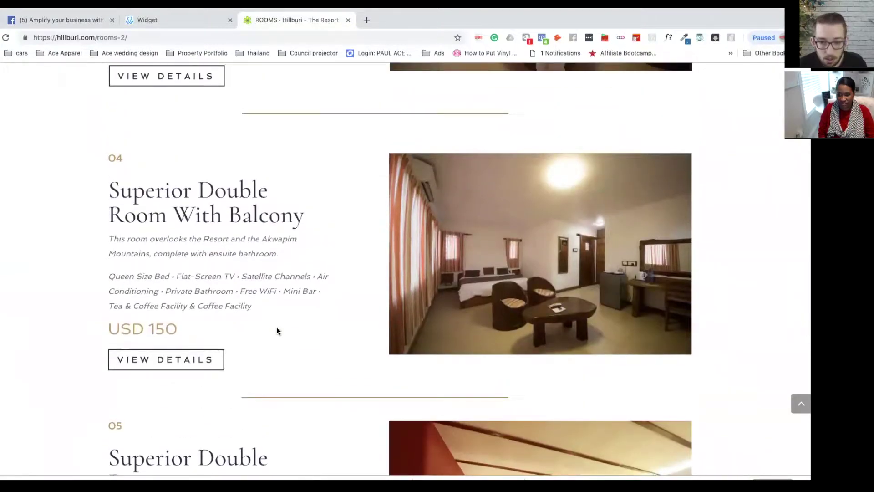
scroll(277, 328, up, 12)
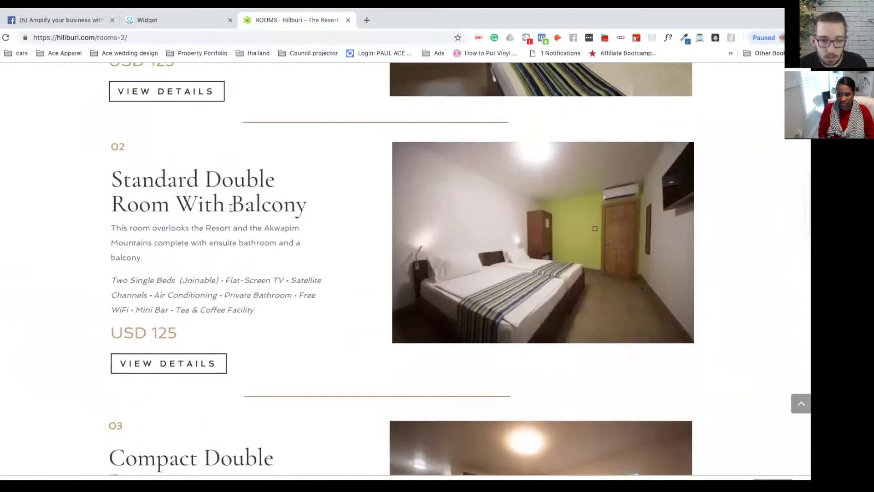
scroll(233, 211, up, 5)
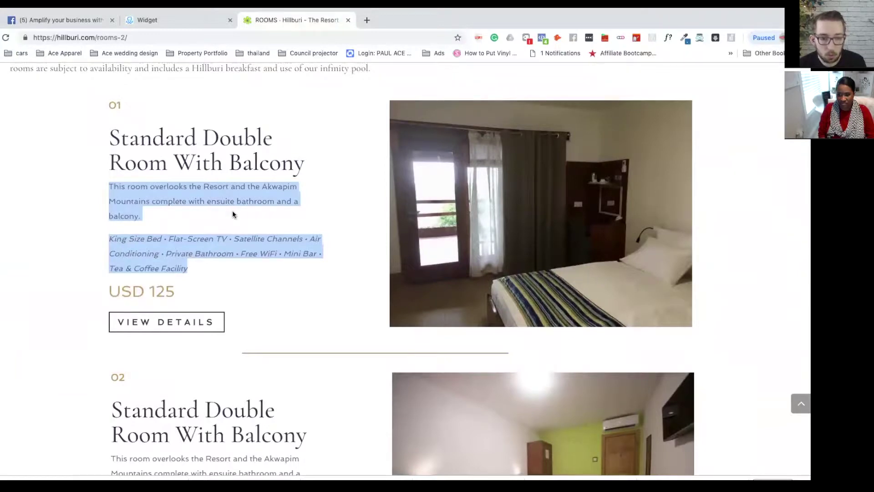
scroll(197, 255, down, 11)
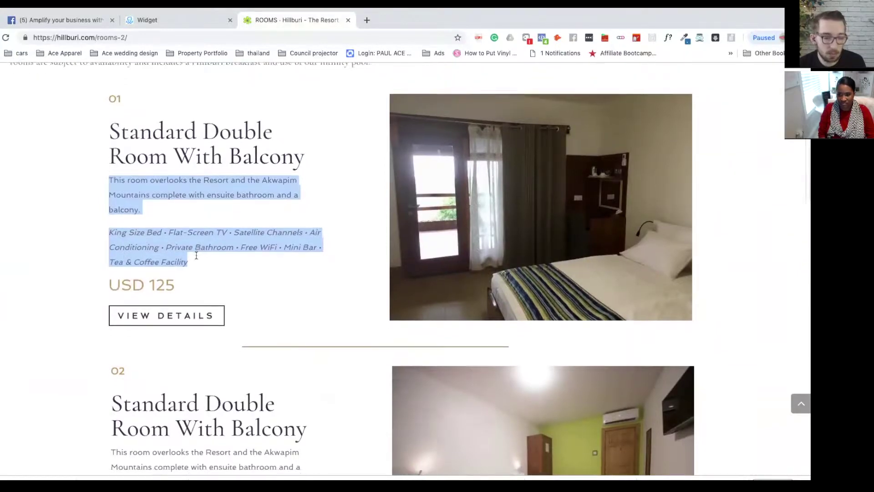
scroll(196, 255, down, 4)
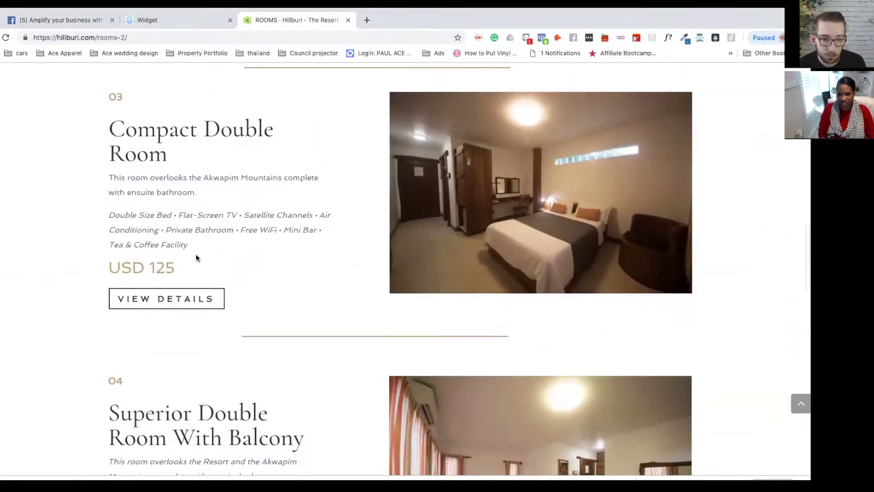
scroll(214, 297, down, 2)
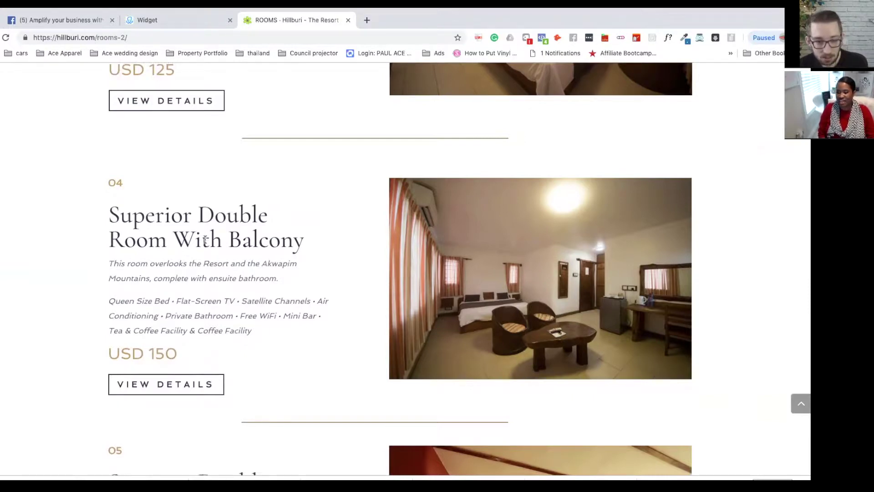
Step: Return to the ManyChat flow and open the second gallery card's title for editing
click(177, 21)
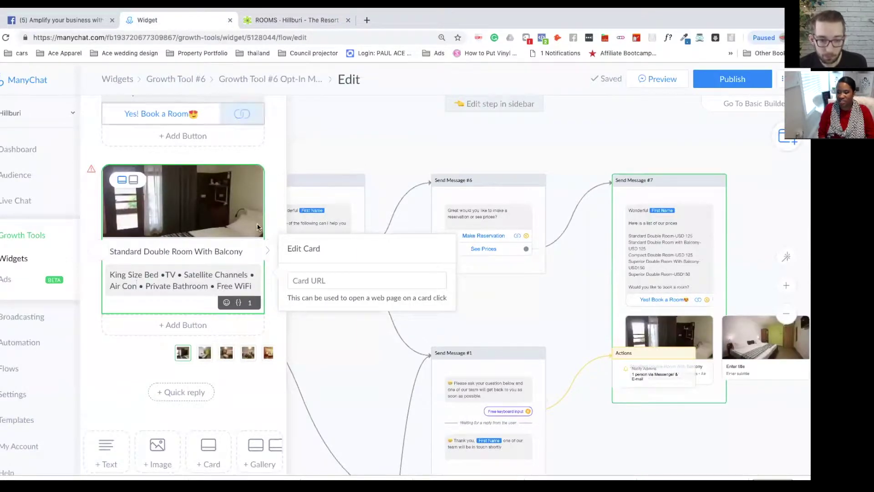
click(263, 253)
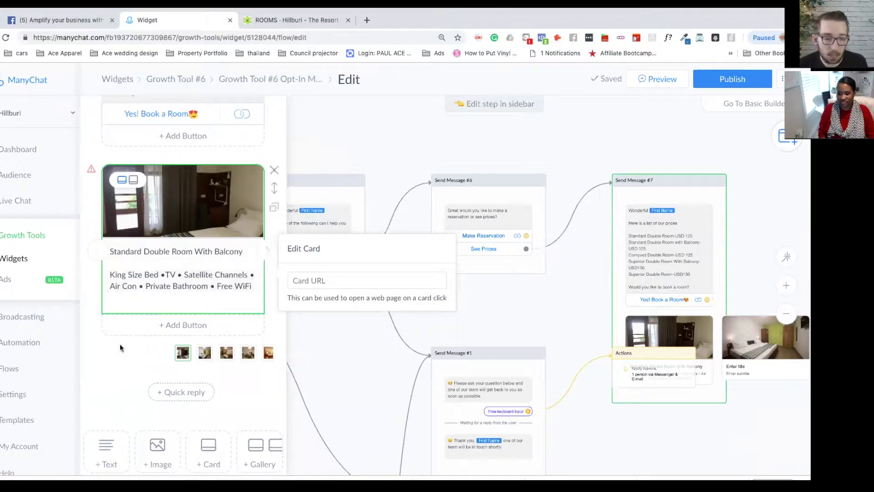
click(124, 368)
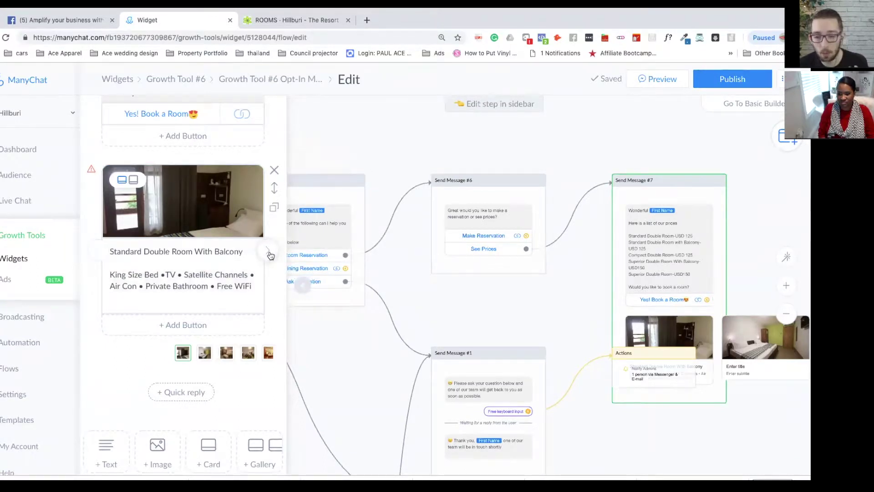
click(268, 253)
click(190, 251)
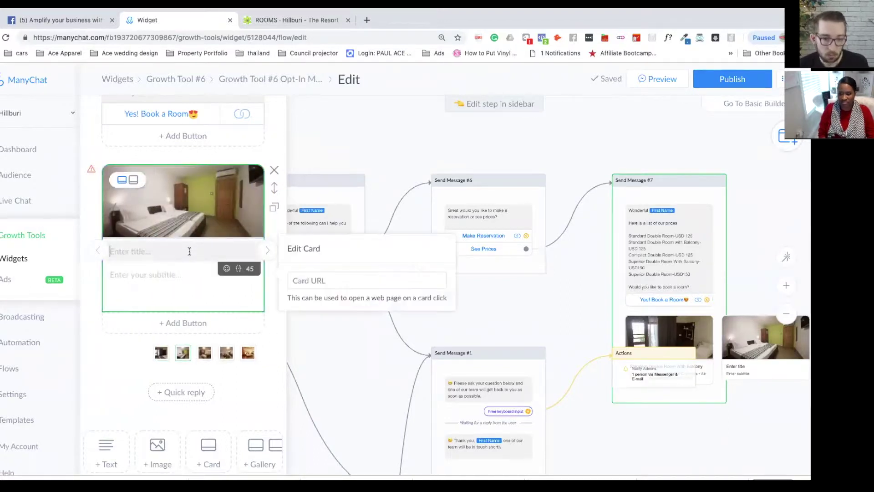
Step: Copy room 02's name, Standard Double Room With Balcony, from the Hillburi Rooms page into the second gallery card's title
click(270, 20)
scroll(337, 254, up, 12)
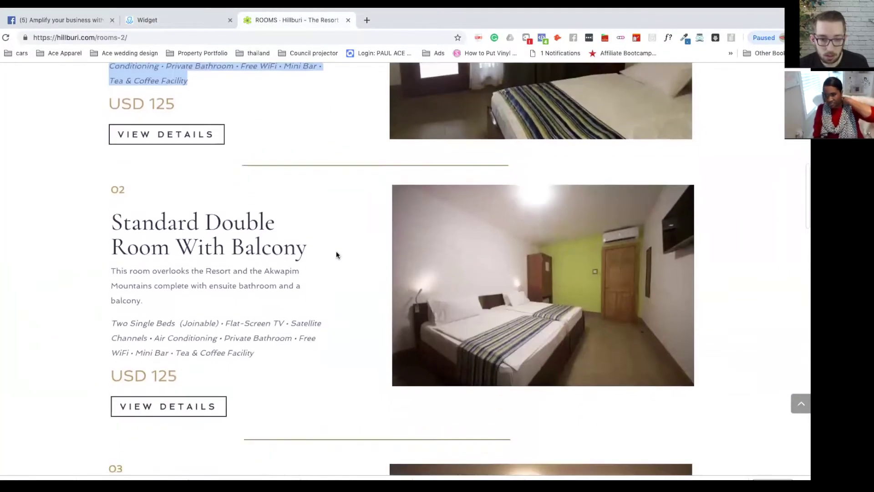
drag(336, 254, 112, 222)
key(super+c)
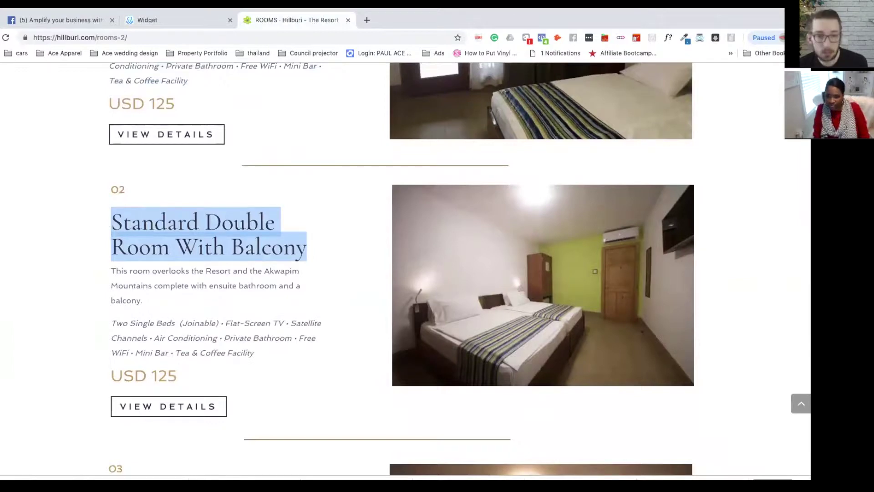
click(144, 20)
key(super+v)
Step: Copy room 02's full amenities line from the Hillburi Rooms page into the second gallery card's subtitle
click(289, 20)
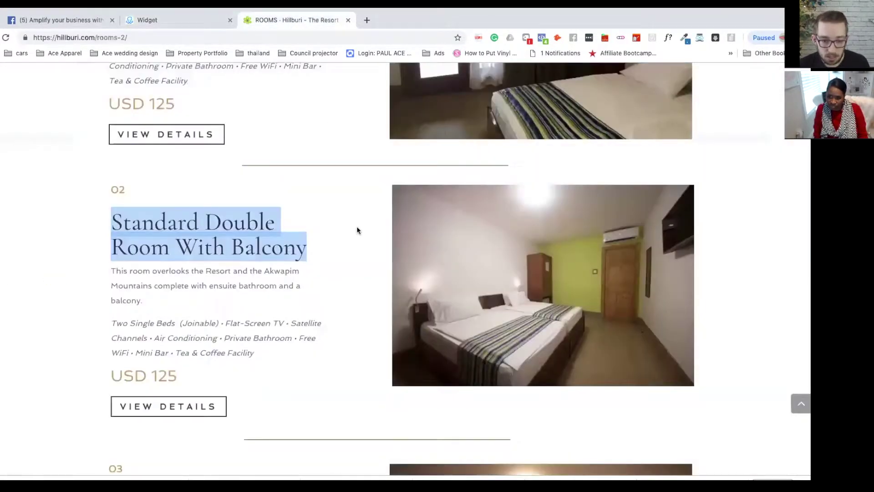
click(261, 300)
drag(266, 354, 108, 326)
key(super+c)
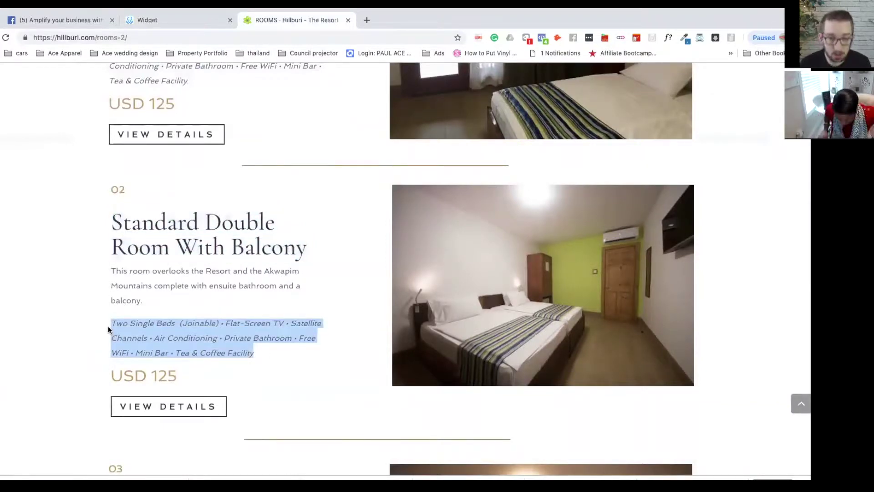
click(165, 18)
click(153, 280)
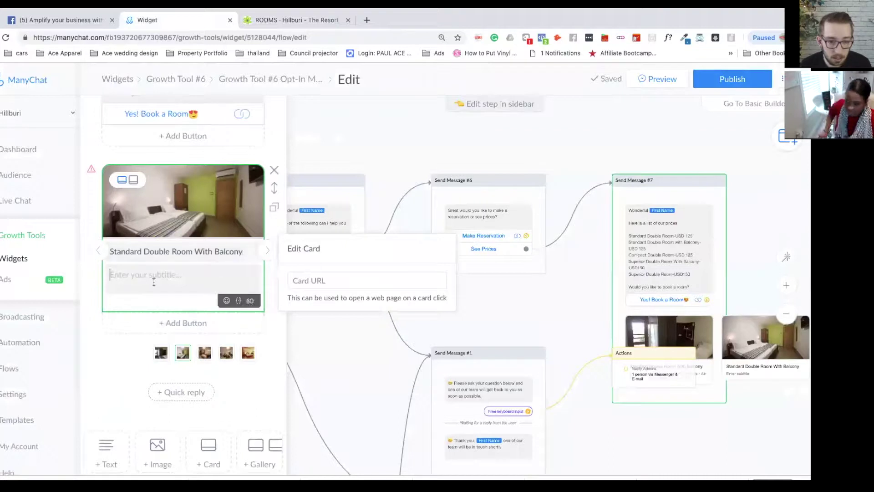
key(super+v)
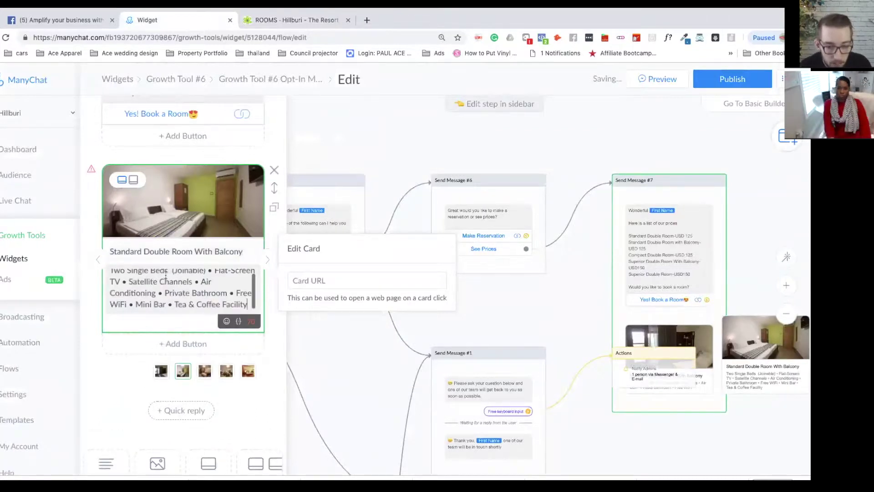
Step: Remove Mini Bar, Tea & Coffee Facility and the word Free before WiFi from the second gallery card's subtitle
scroll(169, 289, up, 1)
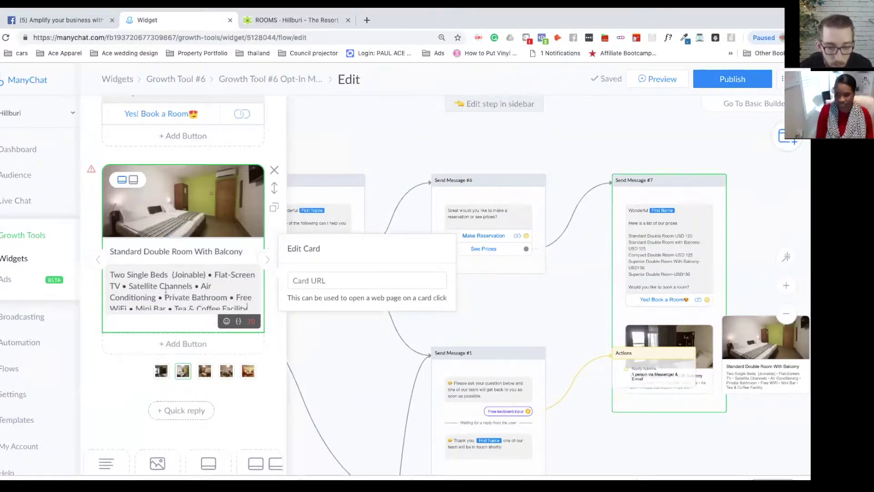
scroll(221, 294, down, 1)
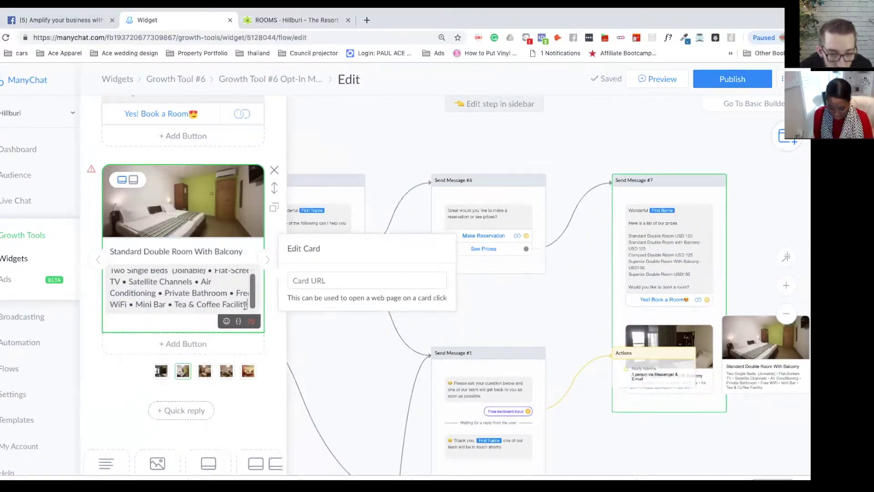
drag(246, 306, 129, 303)
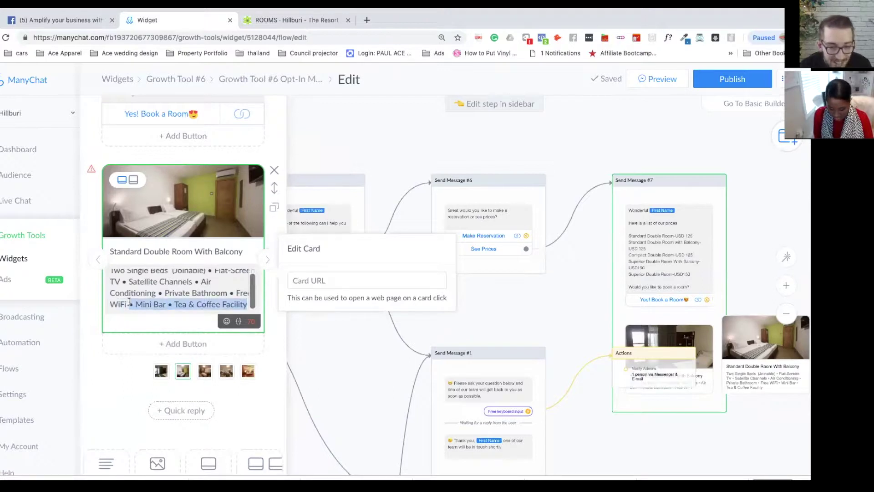
key(BackSpace)
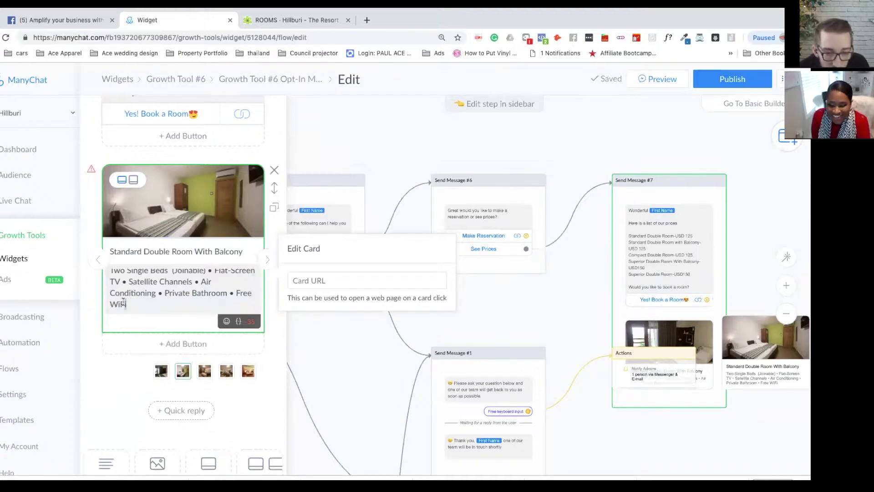
scroll(185, 291, up, 1)
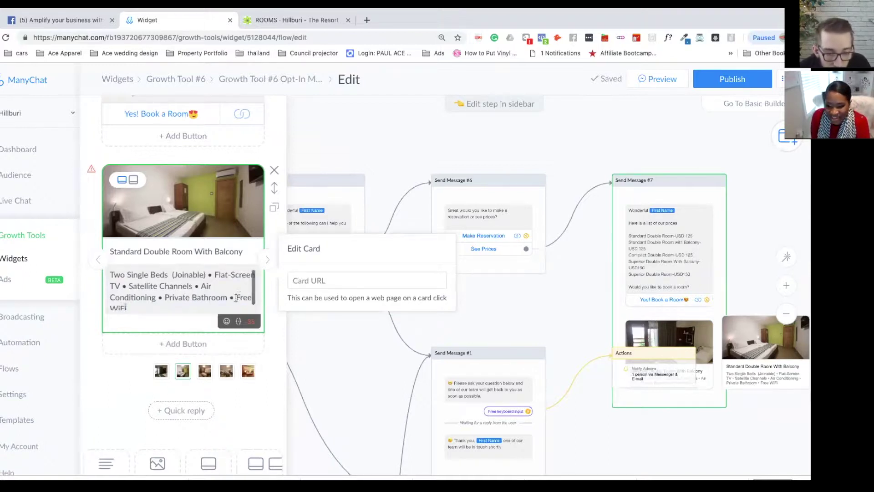
double_click(242, 297)
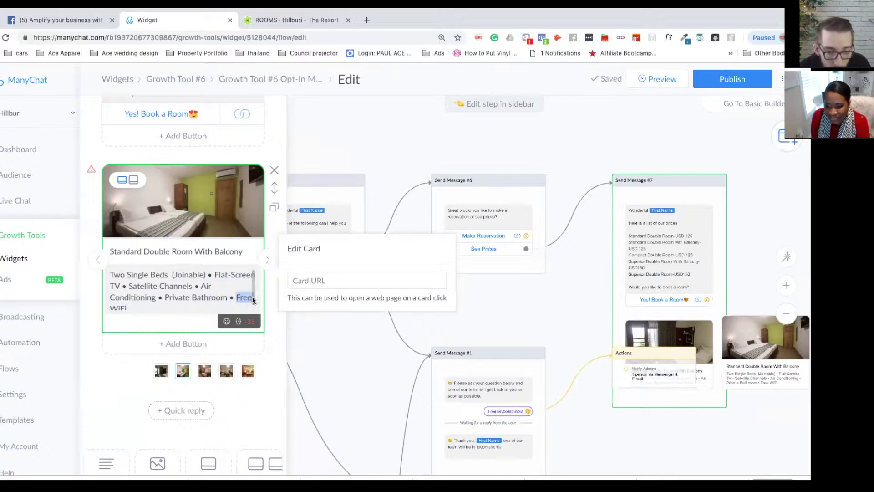
key(BackSpace)
scroll(179, 174, up, 2)
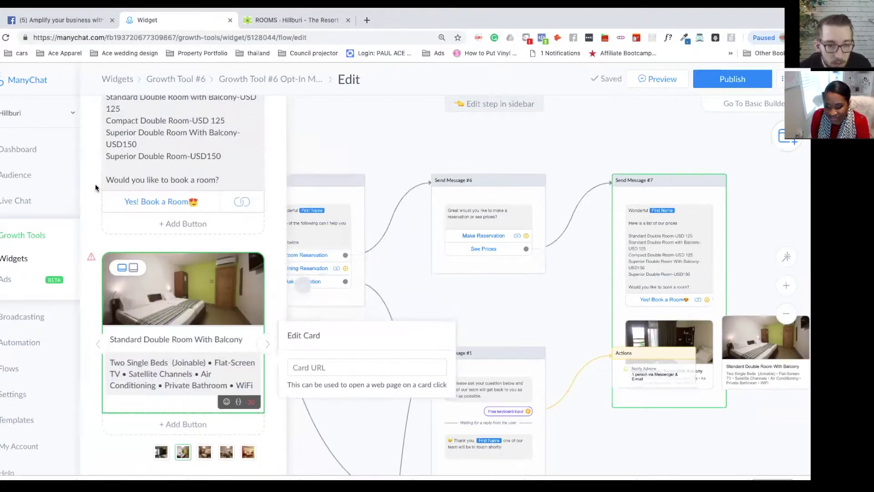
Step: Shorten Flat-Screen TV to TV and Air Conditioning to Air Con in the second gallery card's subtitle
scroll(179, 174, down, 1)
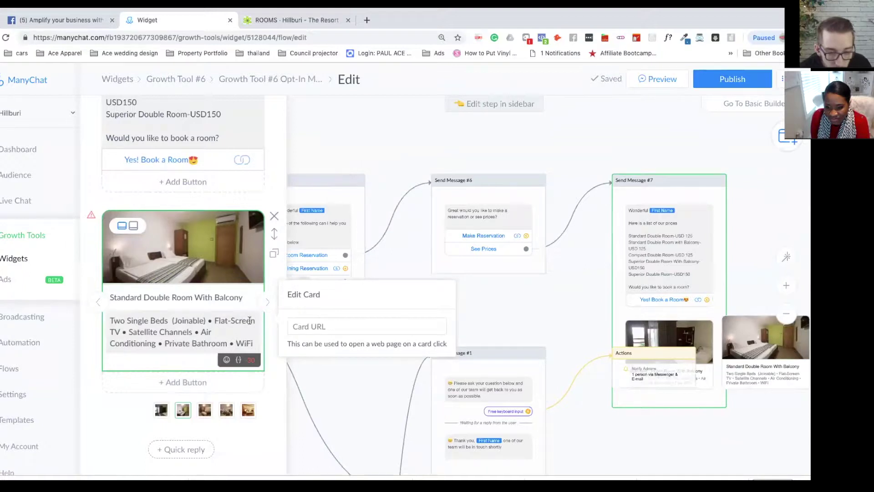
drag(256, 321, 215, 320)
key(BackSpace)
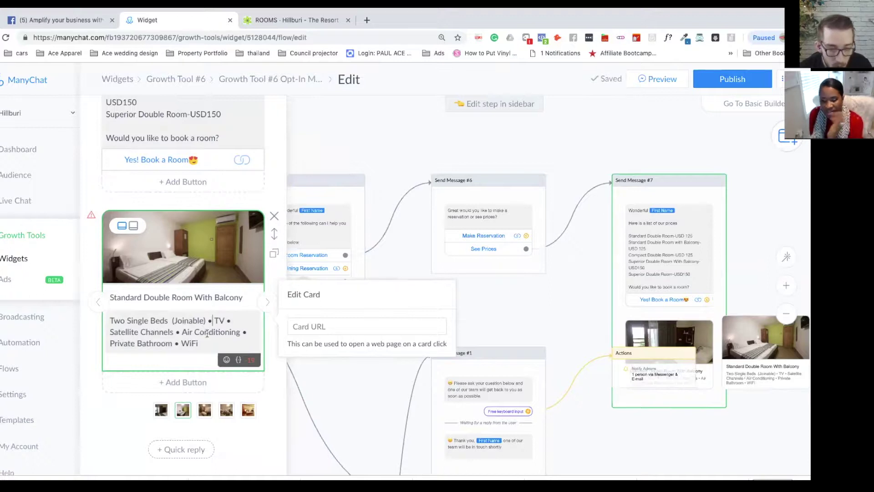
drag(237, 333, 209, 333)
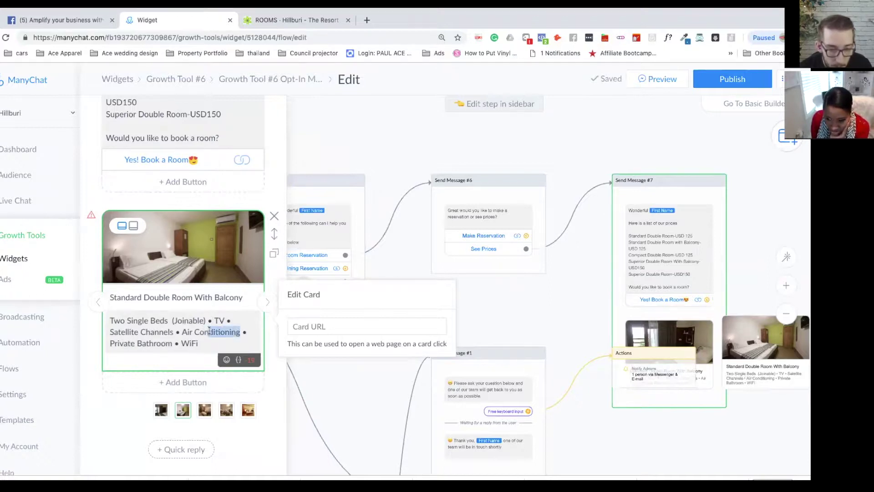
key(BackSpace)
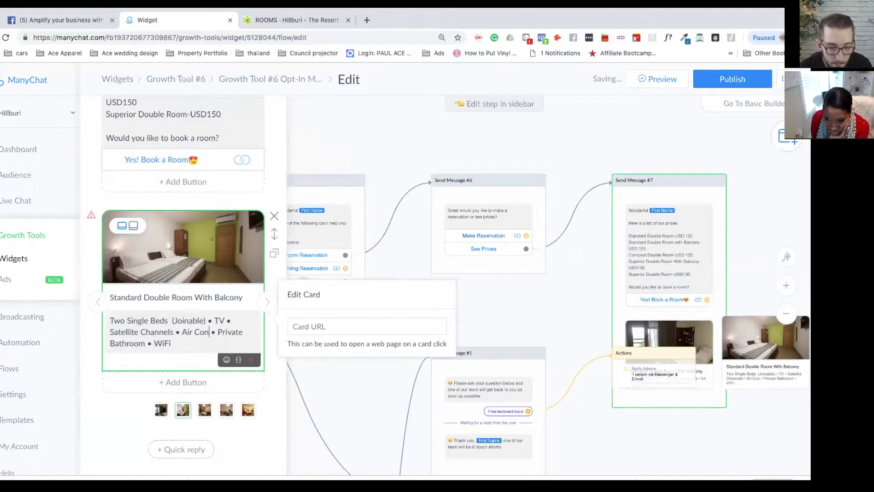
Step: Go back to the first gallery card and remove Satellite Channels and its extra bullet from the subtitle
scroll(108, 326, up, 3)
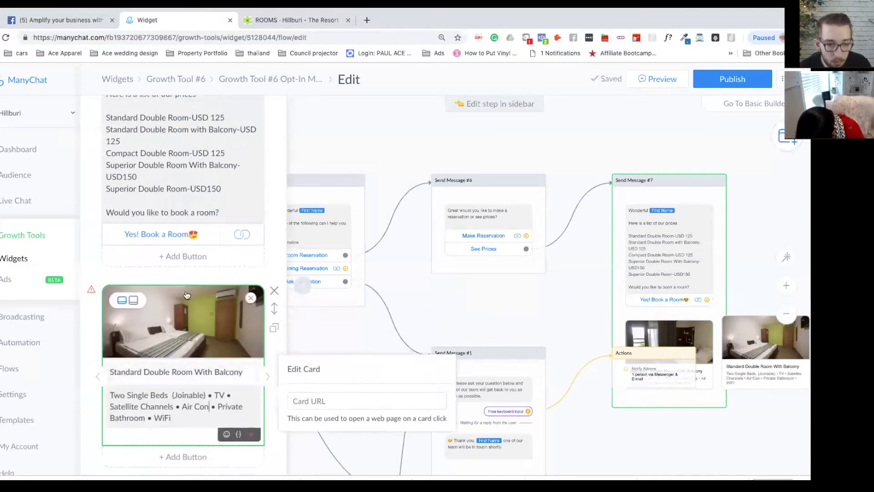
scroll(108, 327, down, 2)
click(98, 335)
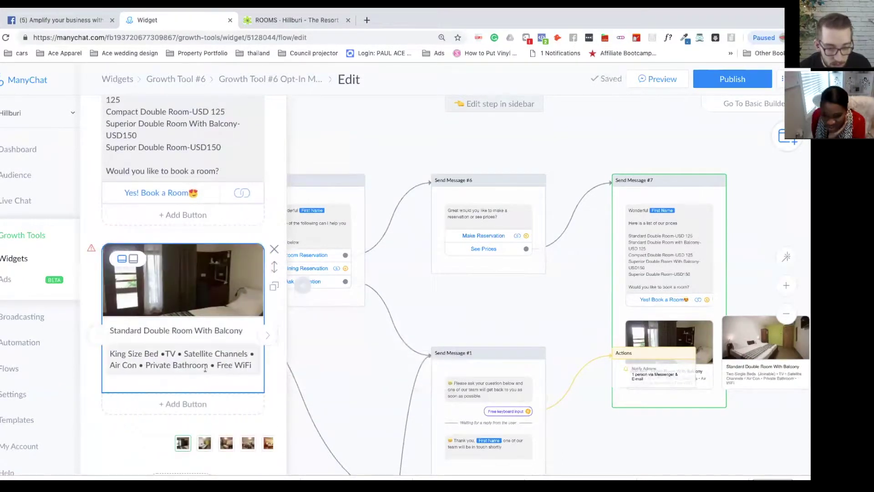
drag(249, 354, 184, 354)
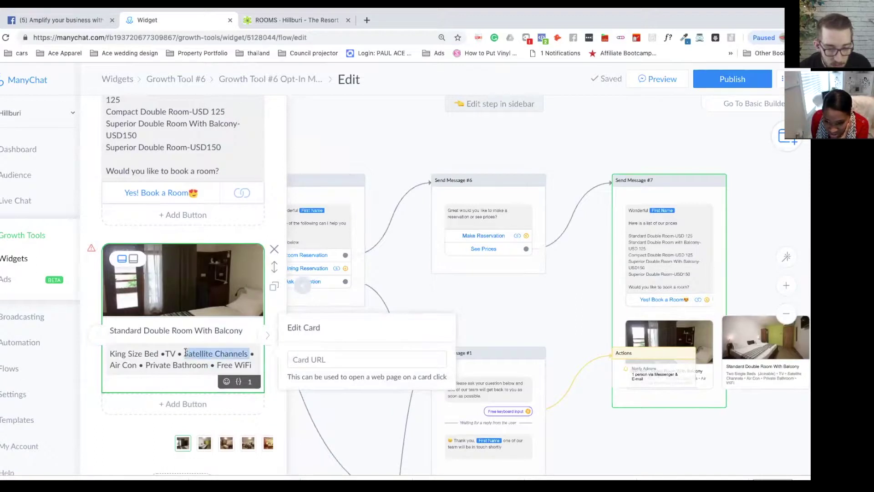
key(BackSpace)
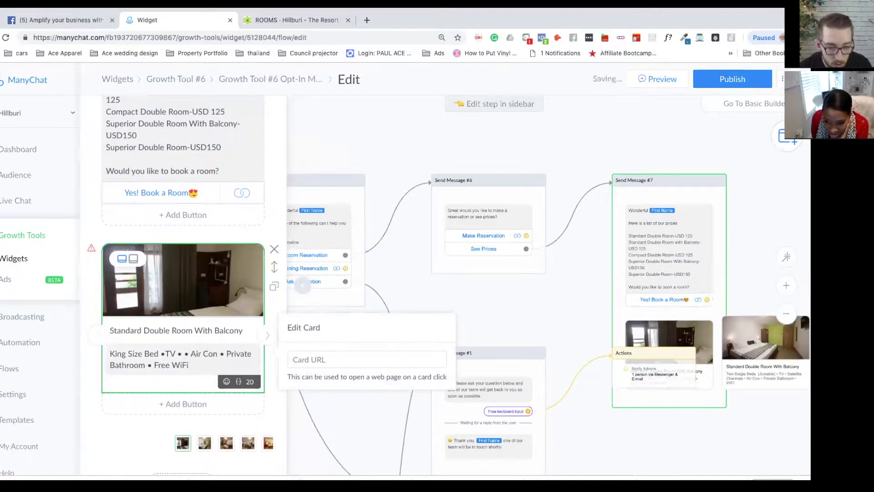
click(179, 354)
key(Delete)
key(Delete)
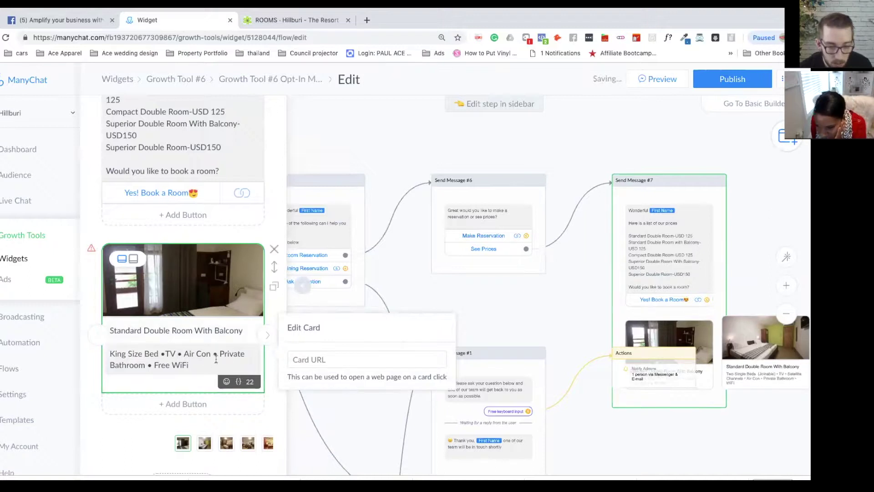
Step: Copy the first card's subtitle over everything following Two Single Beds (Joinable) • in the second gallery card's subtitle
drag(194, 365, 106, 358)
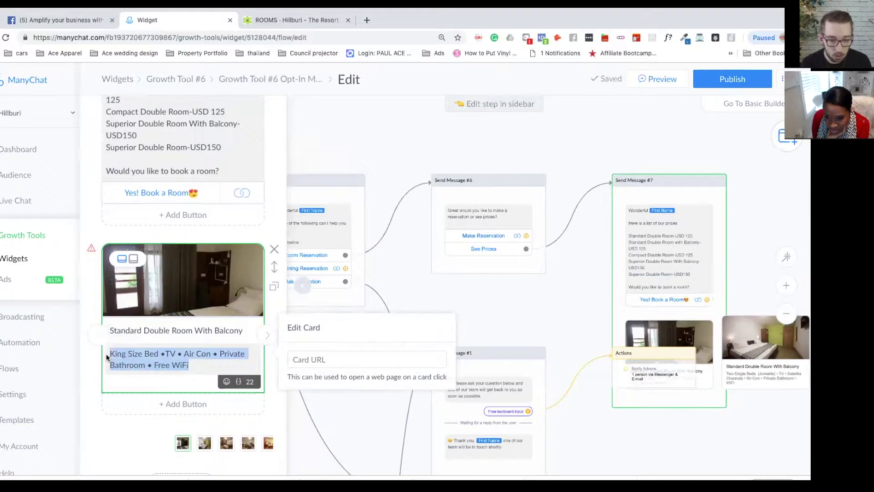
click(262, 340)
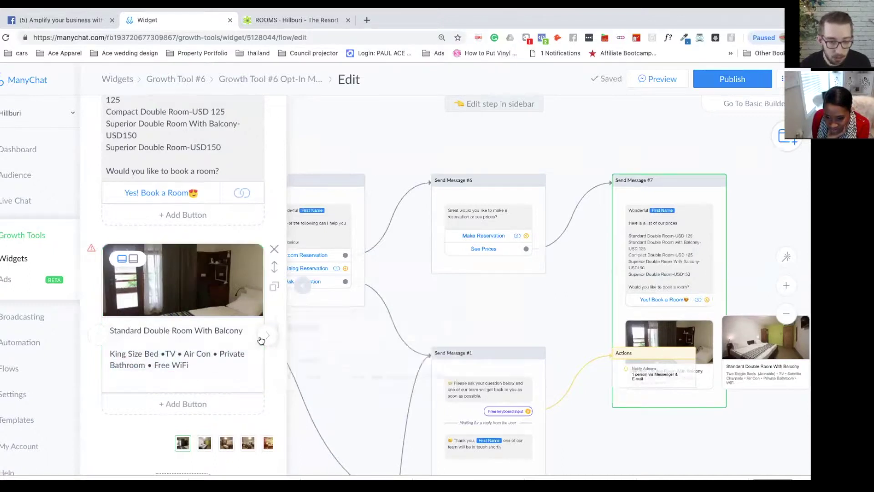
click(266, 337)
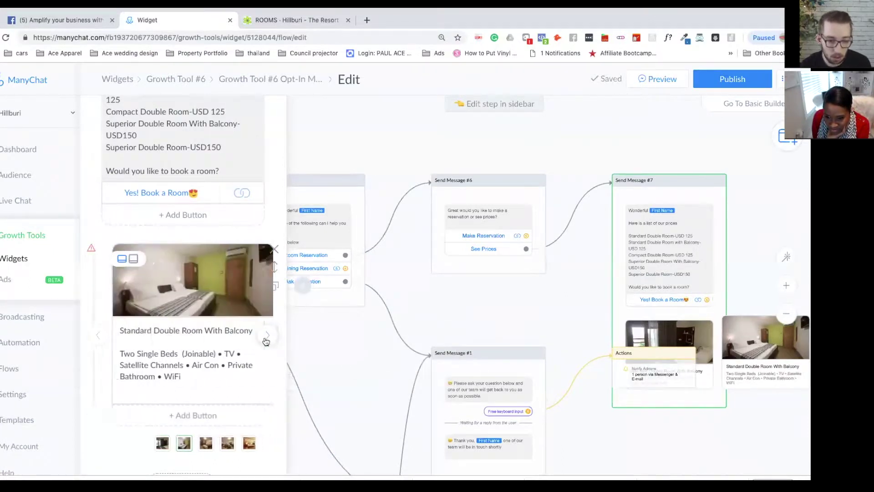
click(175, 377)
drag(175, 377, 216, 355)
text(King Size Bed •TV • Air Con • Private Bathroom • Free WiFi)
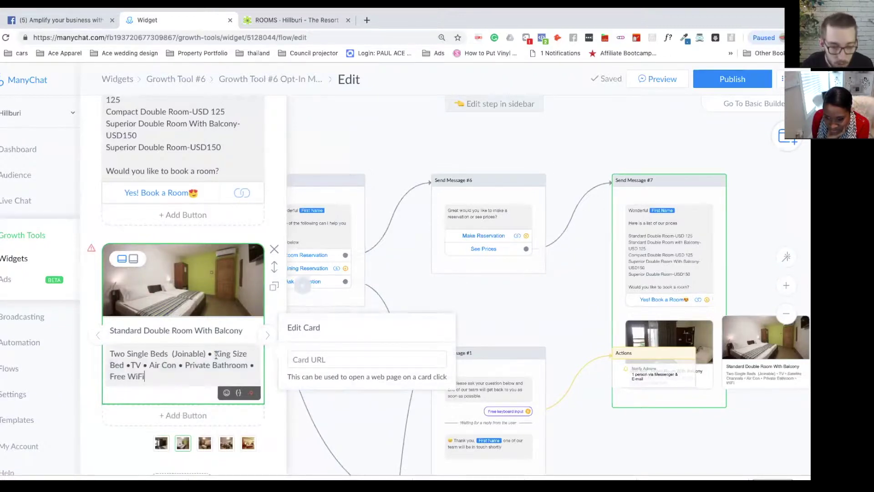
Step: Delete King Size Bed and the duplicate bullet so the second card's subtitle lists TV straight after Two Single Beds (Joinable)
drag(246, 352, 228, 355)
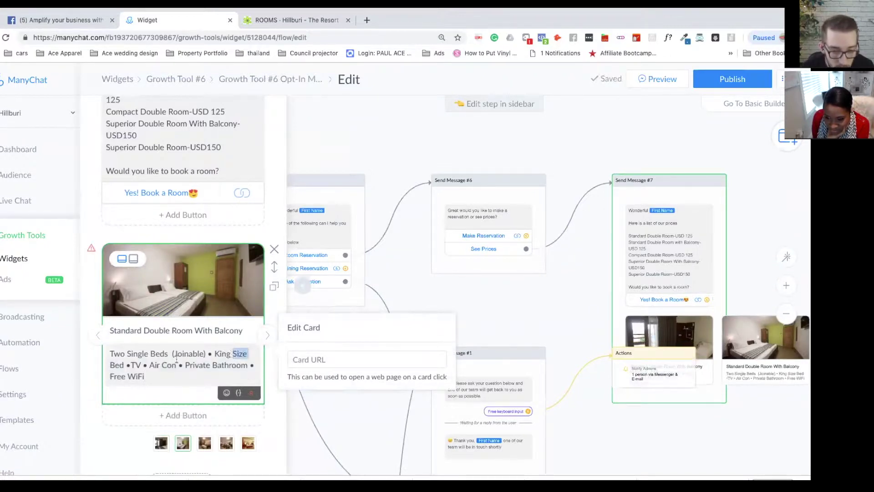
drag(124, 363, 214, 350)
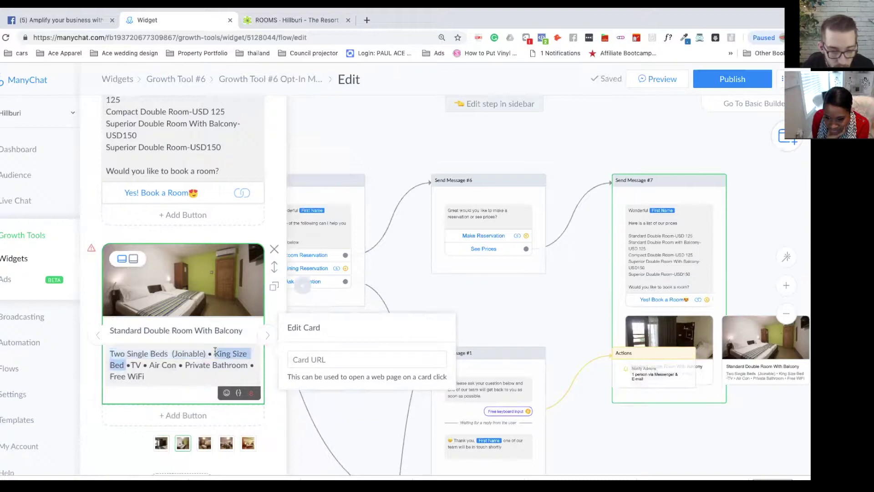
key(BackSpace)
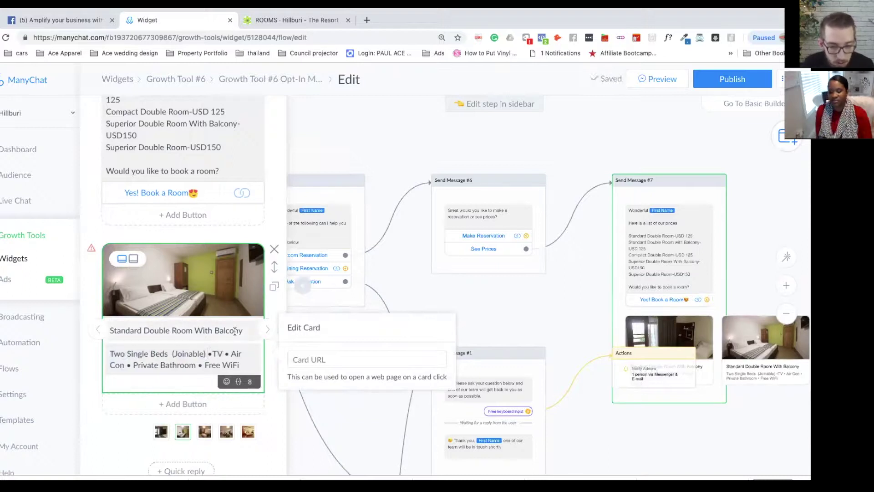
Step: Copy room 03's name, Compact Double Room, from the Hillburi Rooms page into the third gallery card's title
click(269, 331)
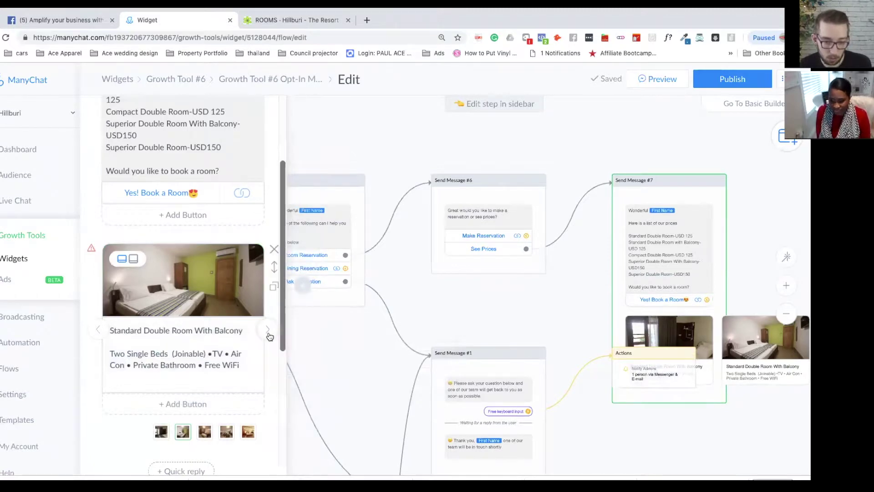
click(268, 331)
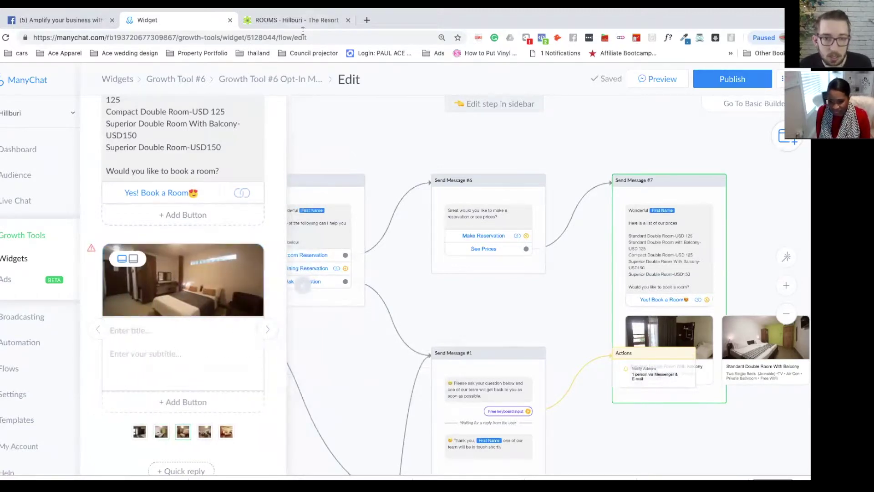
click(294, 20)
scroll(356, 270, down, 5)
drag(200, 279, 106, 255)
key(ctrl+c)
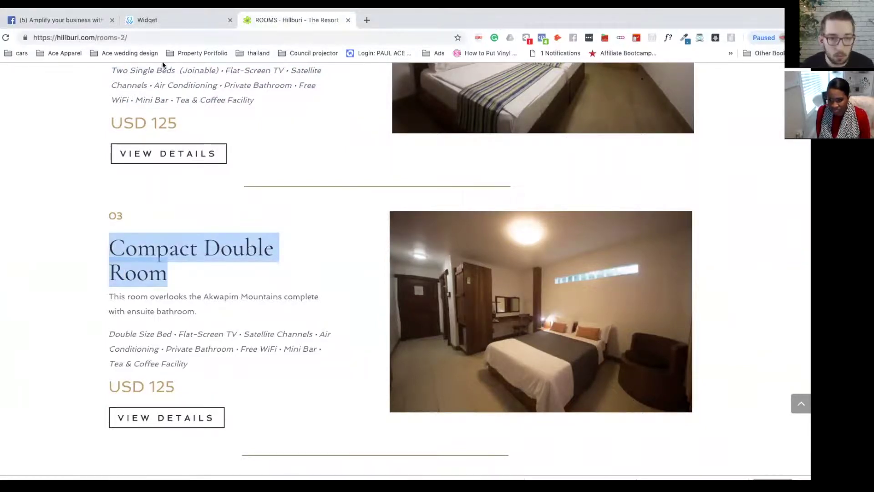
click(164, 20)
click(151, 333)
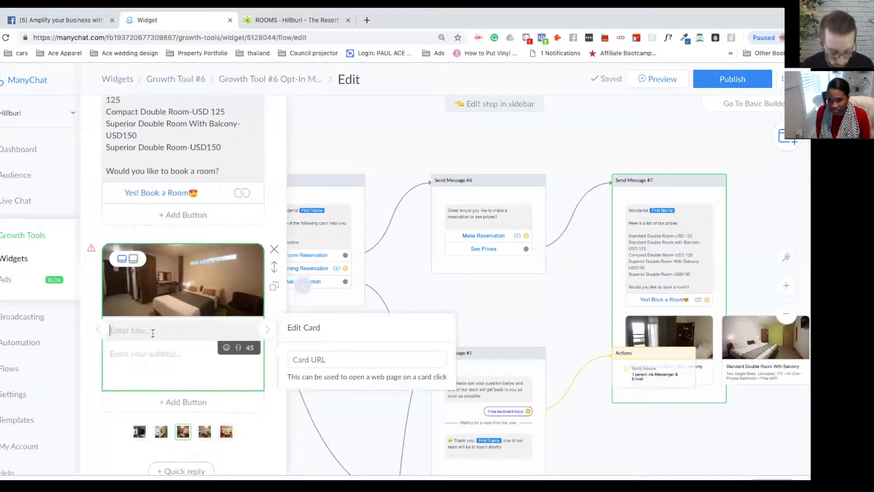
key(ctrl+v)
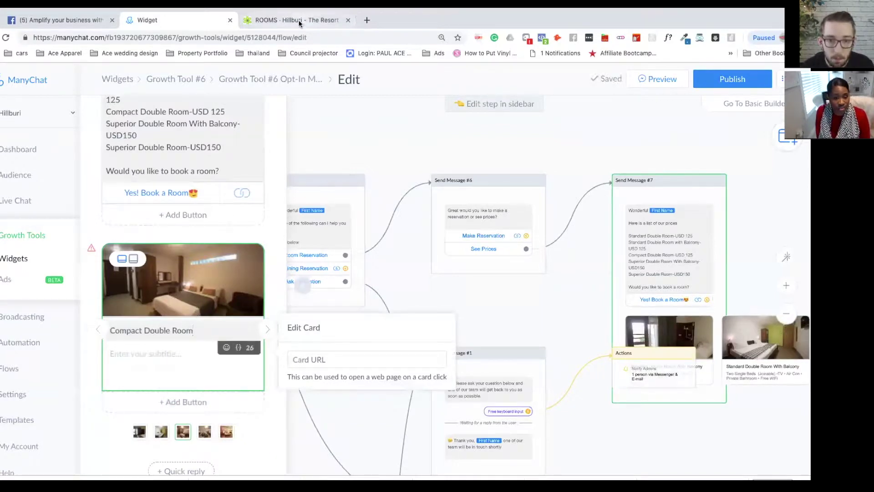
Step: Check the Compact Double Room's amenity list on the Hillburi Rooms page, then return to the ManyChat flow
click(299, 20)
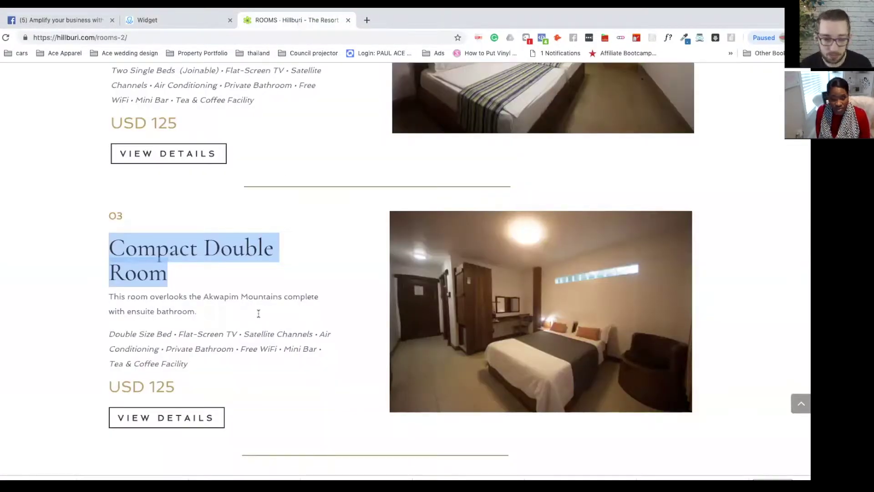
click(257, 336)
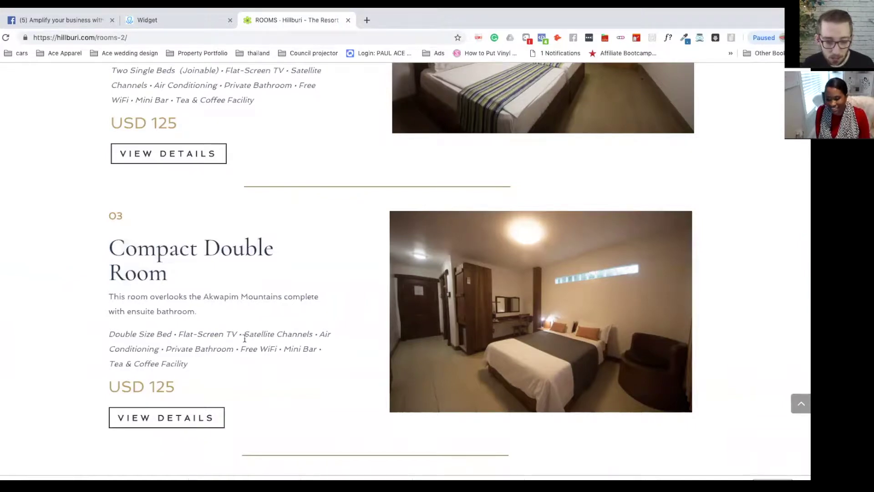
drag(208, 348, 212, 348)
drag(278, 351, 234, 349)
click(166, 21)
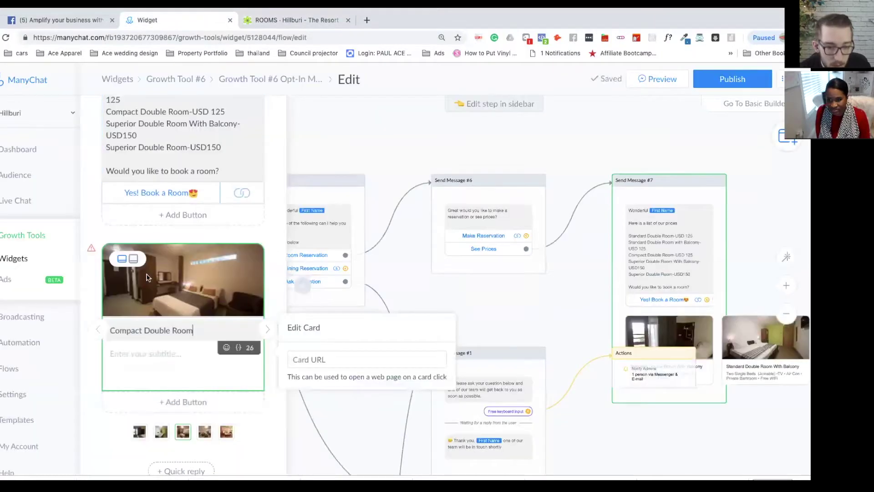
Step: Copy the second gallery card's full subtitle into the empty subtitle of the Compact Double Room card
click(100, 330)
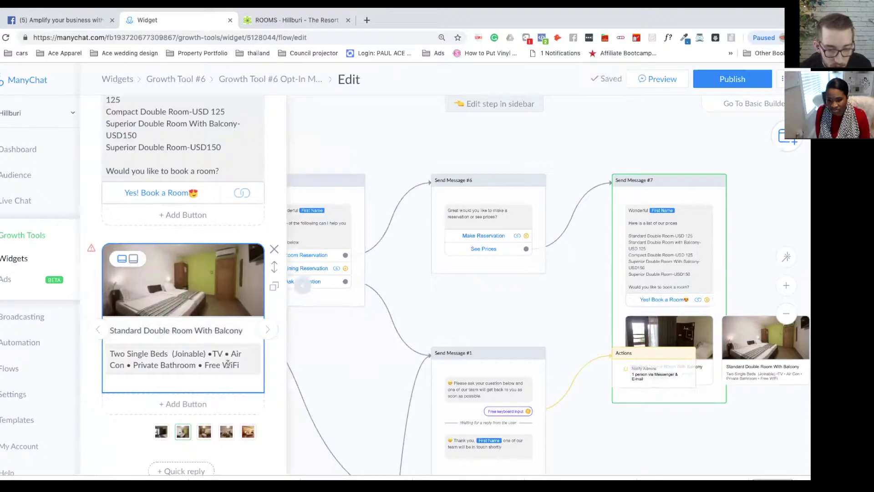
drag(240, 365, 116, 348)
key(ctrl+c)
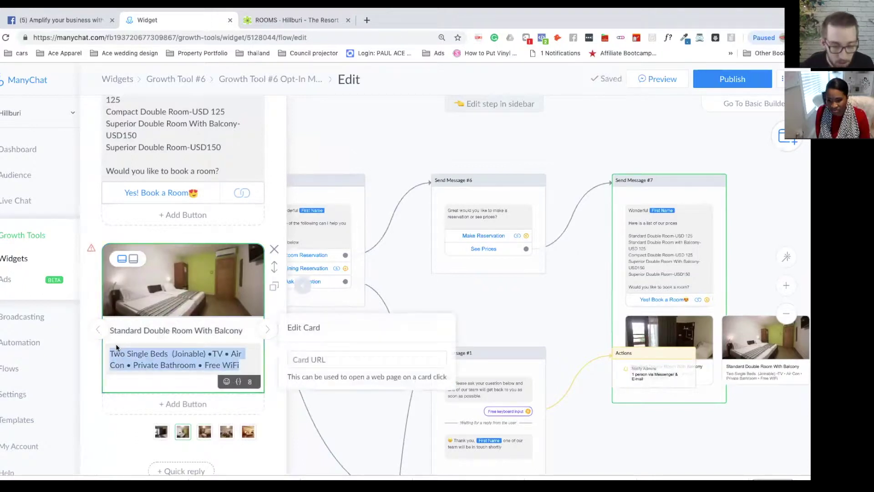
click(267, 334)
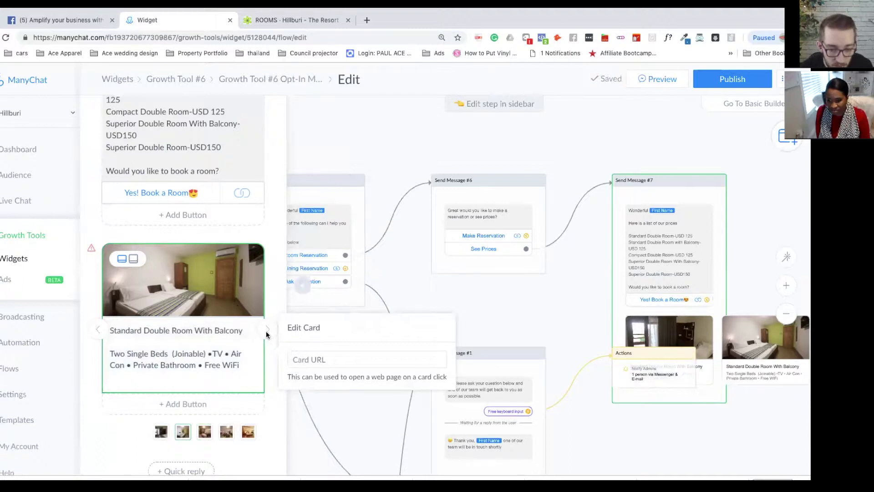
click(267, 329)
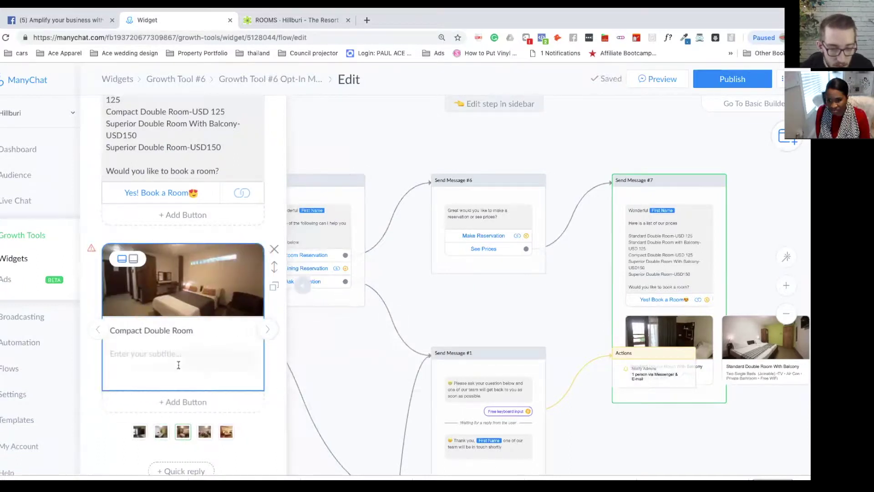
click(179, 364)
key(ctrl+v)
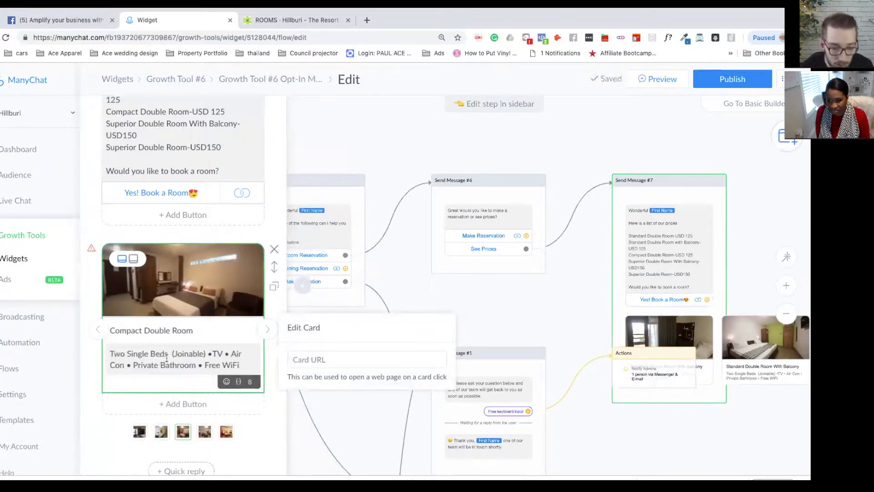
Step: Replace Two Single Beds (Joinable) with Double Bed in the Compact Double Room card's subtitle, checking the bed type on the Hillburi Rooms page
drag(205, 353, 110, 354)
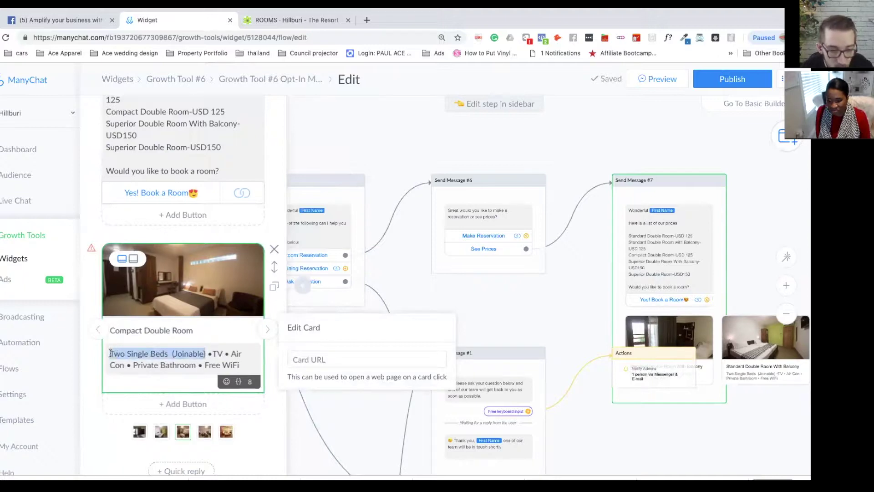
key(BackSpace)
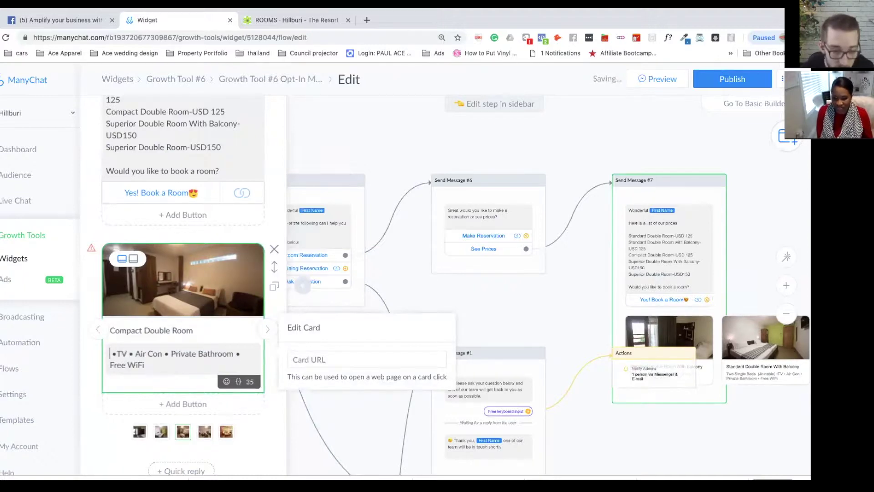
click(292, 19)
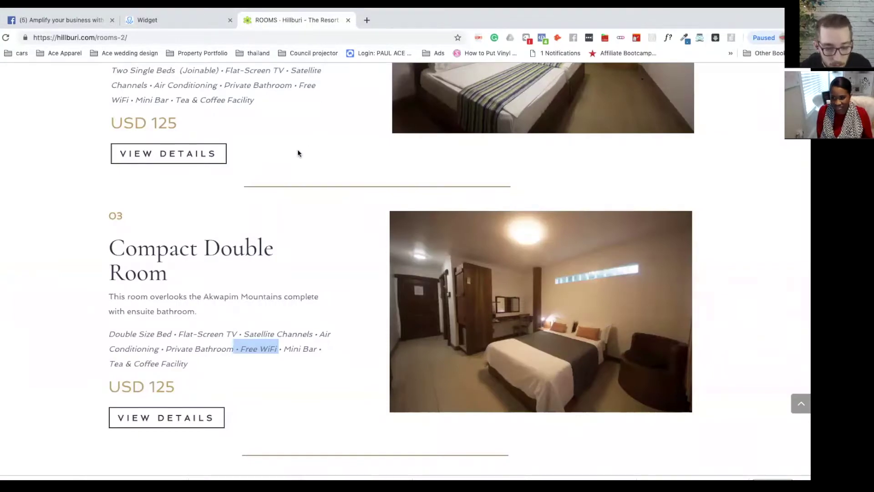
click(190, 20)
click(111, 354)
text(Double )
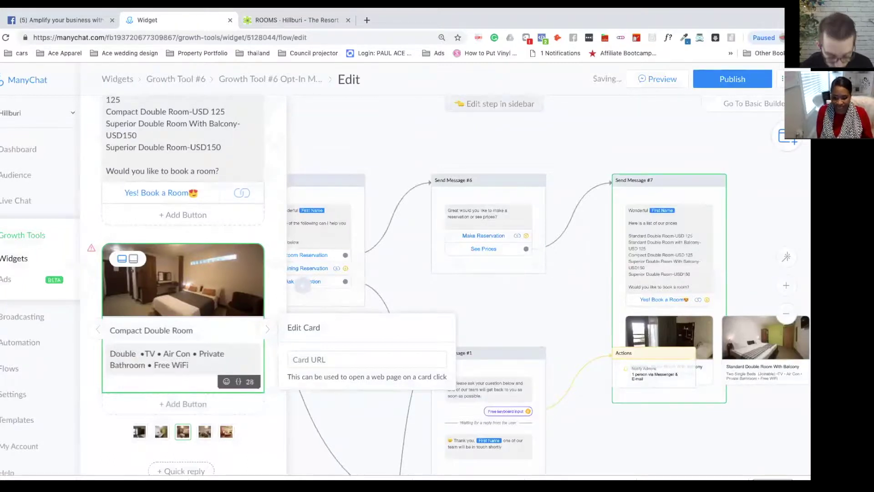
text(Bed)
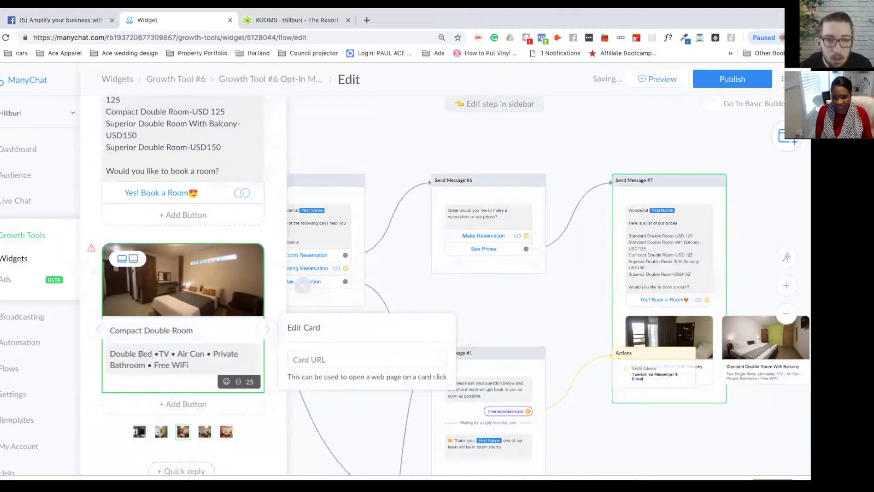
Step: Insert Size before Bed so the Compact Double Room card's subtitle starts with Double Size Bed
click(286, 17)
click(176, 25)
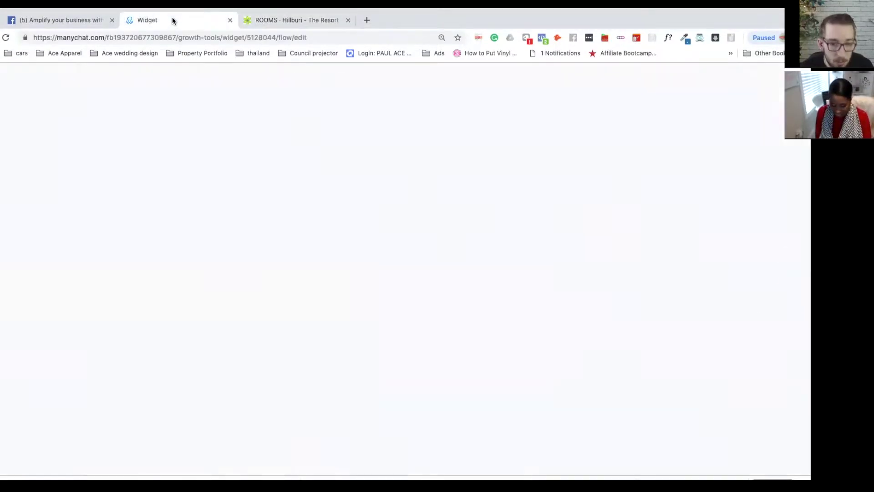
key(Left)
key(Left)
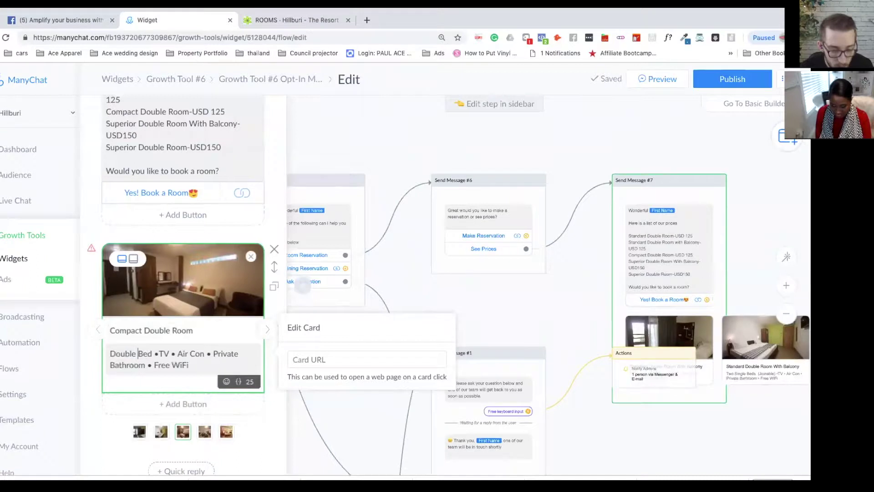
text(Size)
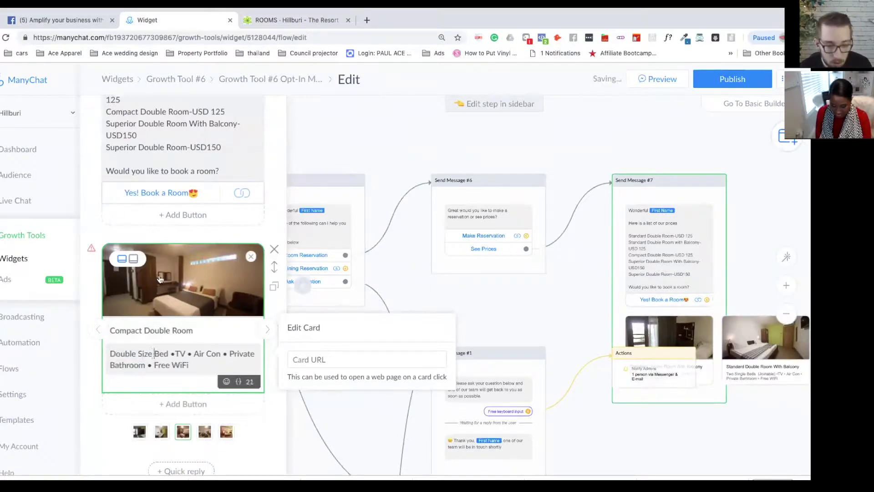
Step: Copy the Compact Double Room card's whole subtitle into the fourth gallery card's subtitle
click(261, 439)
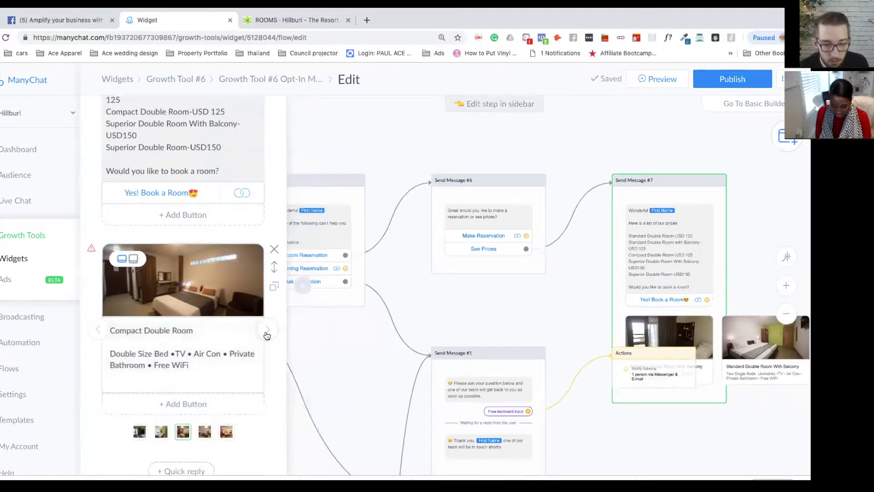
click(97, 330)
click(94, 331)
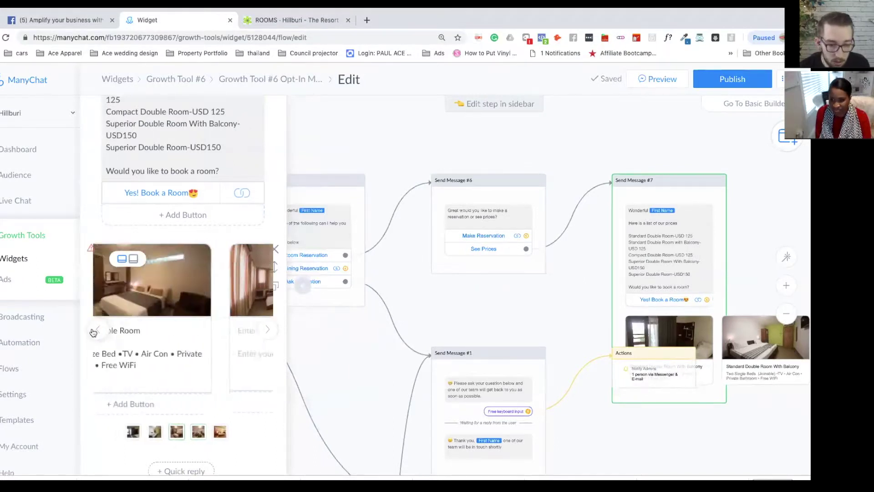
triple_click(148, 363)
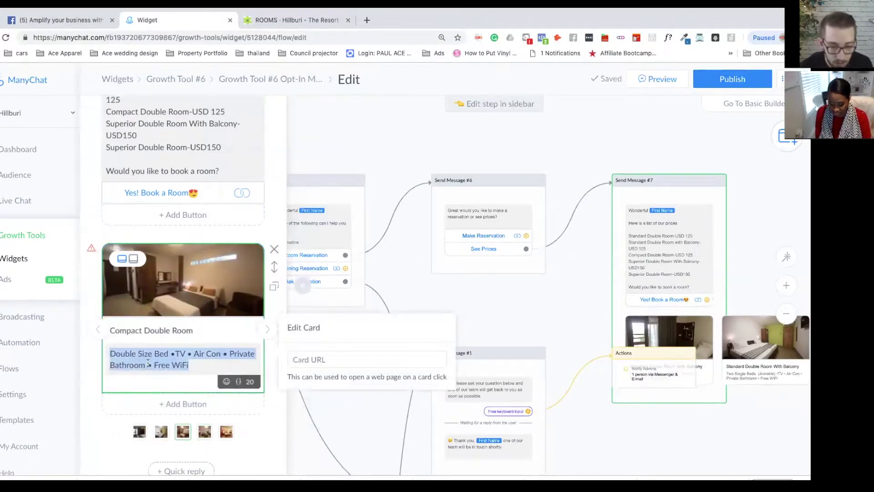
click(267, 334)
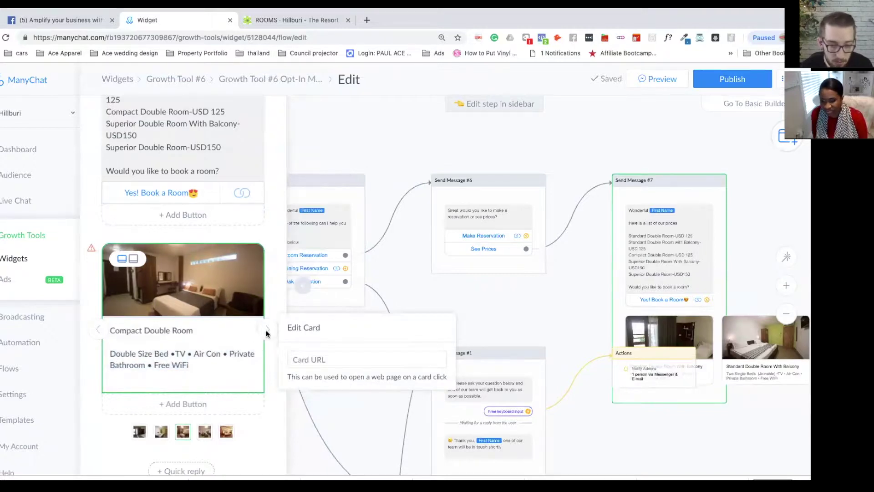
click(268, 333)
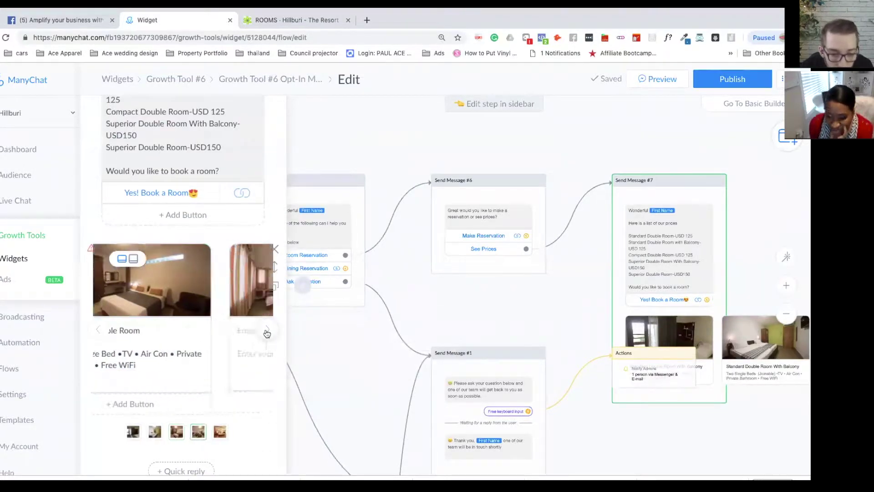
click(185, 359)
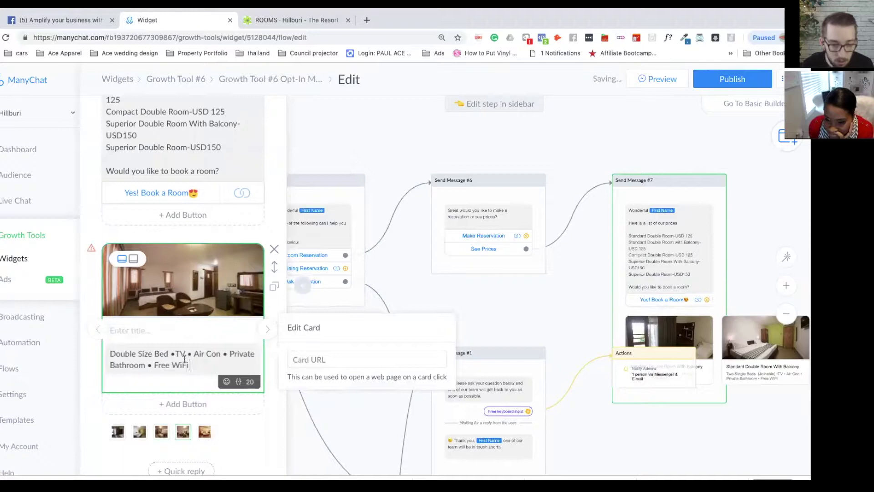
Step: Copy room 04's name, Superior Double Room With Balcony, from the Hillburi Rooms page into the fourth gallery card's title
click(292, 20)
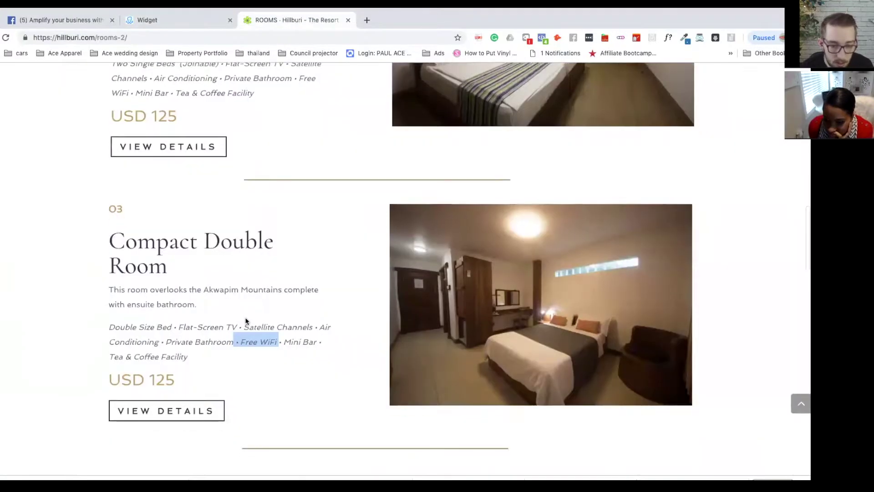
scroll(246, 321, down, 5)
drag(307, 324, 94, 298)
key(ctrl+c)
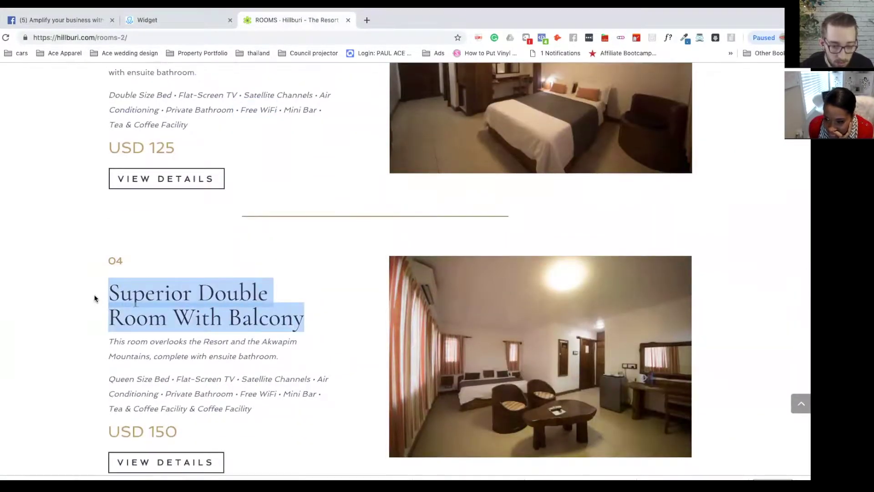
click(178, 20)
click(139, 331)
key(ctrl+v)
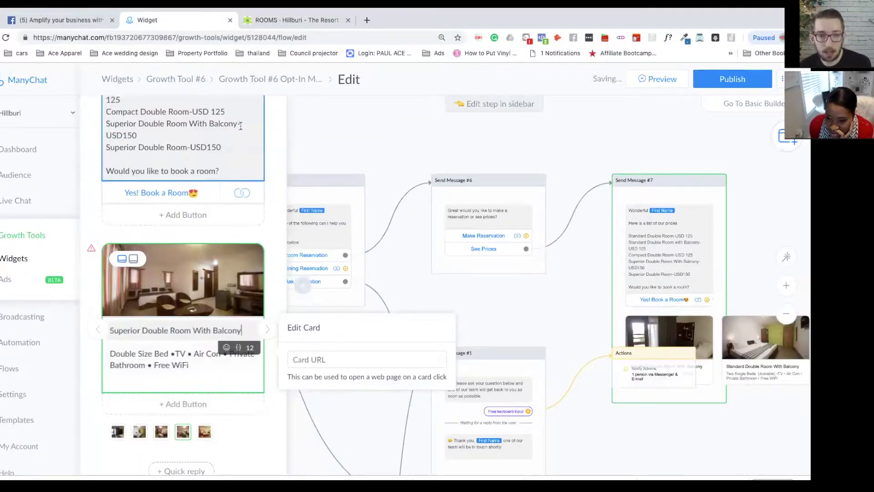
Step: Compare the bed types and amenities of rooms 04 and 05 on the Hillburi Rooms page with the fourth gallery card's subtitle
click(271, 20)
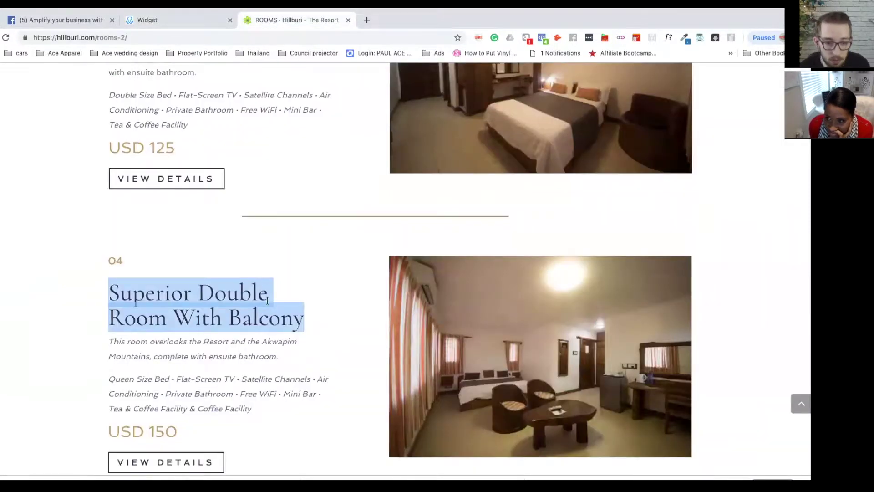
scroll(267, 302, down, 5)
scroll(267, 304, down, 3)
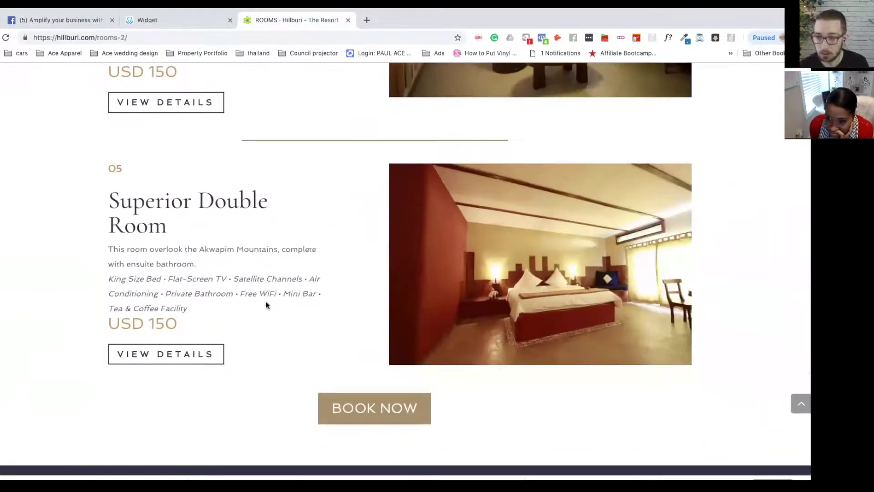
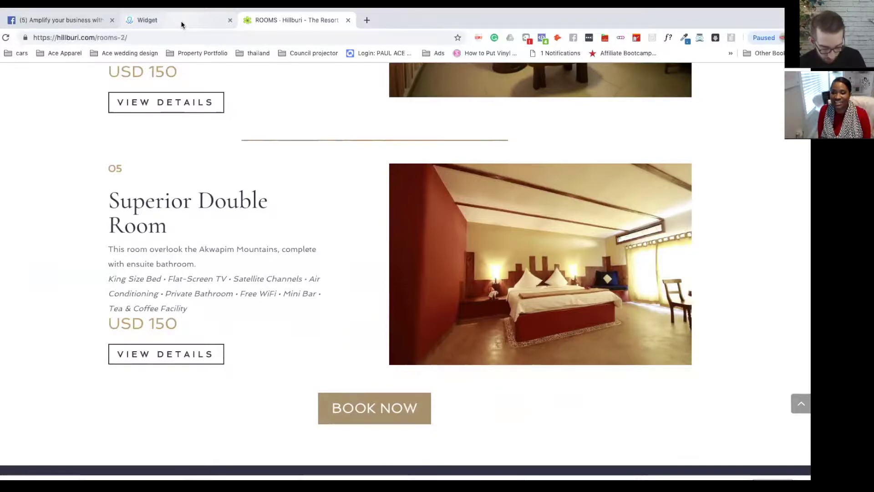
click(181, 21)
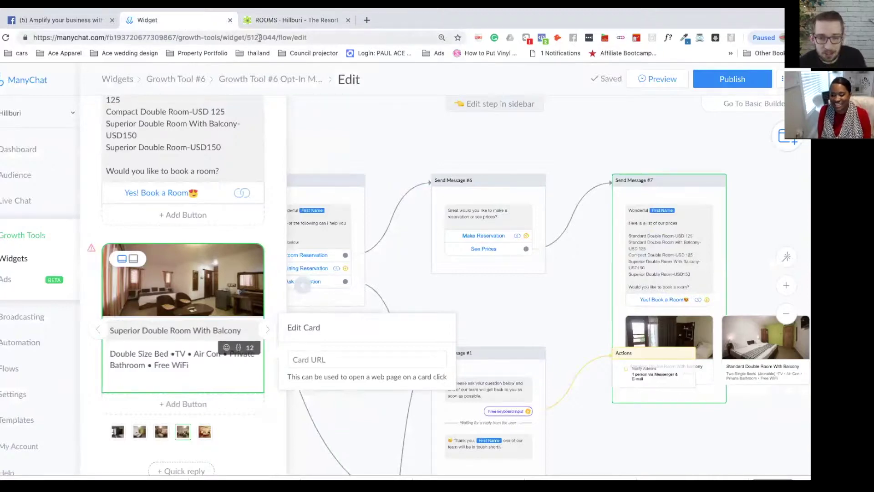
click(296, 20)
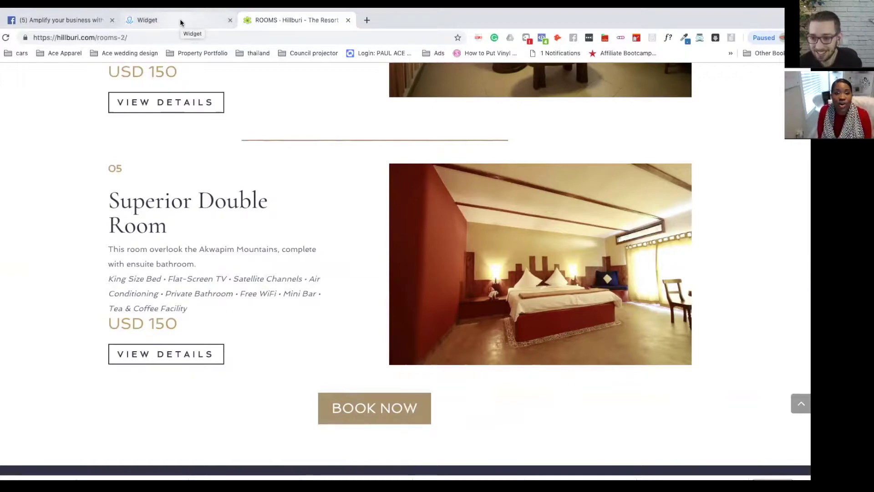
click(180, 21)
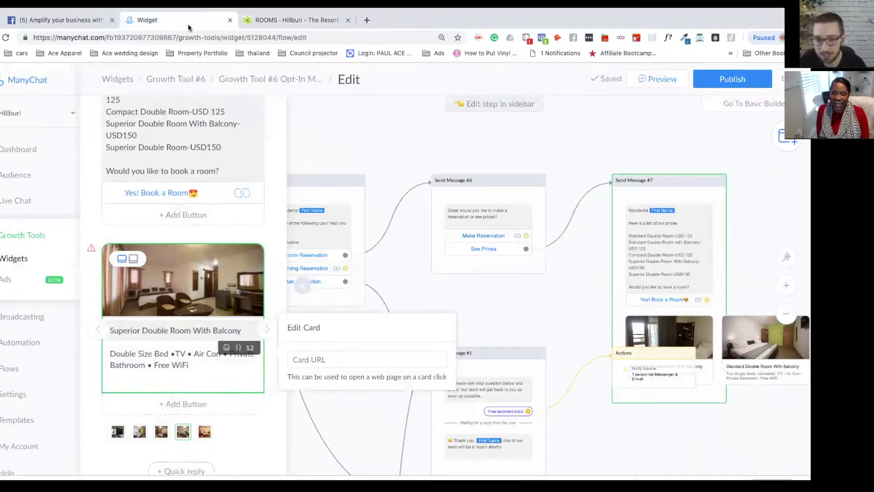
click(303, 22)
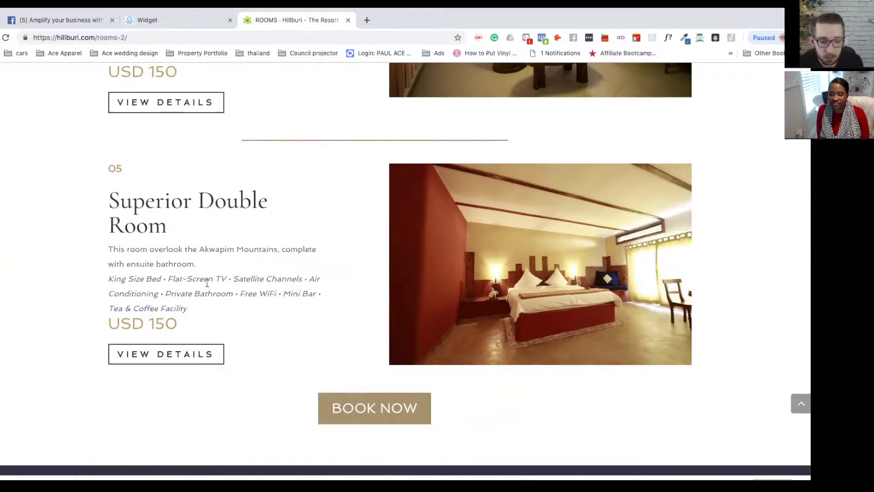
click(179, 21)
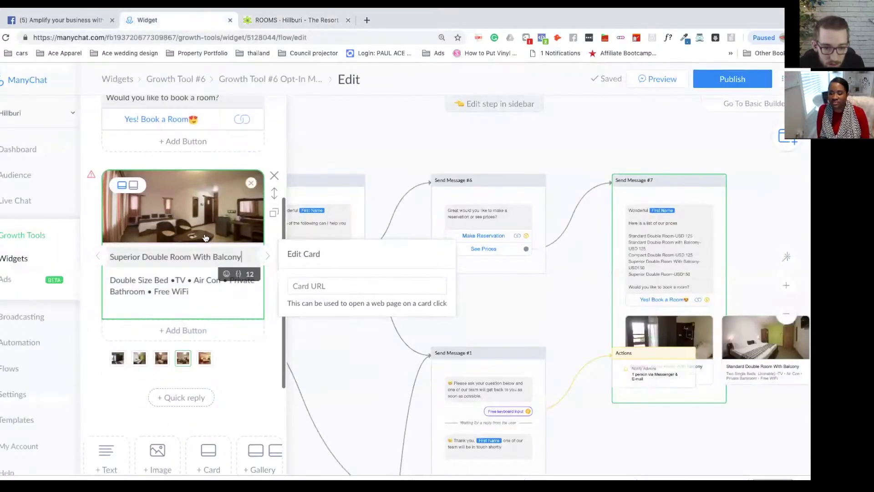
click(277, 21)
scroll(245, 231, up, 5)
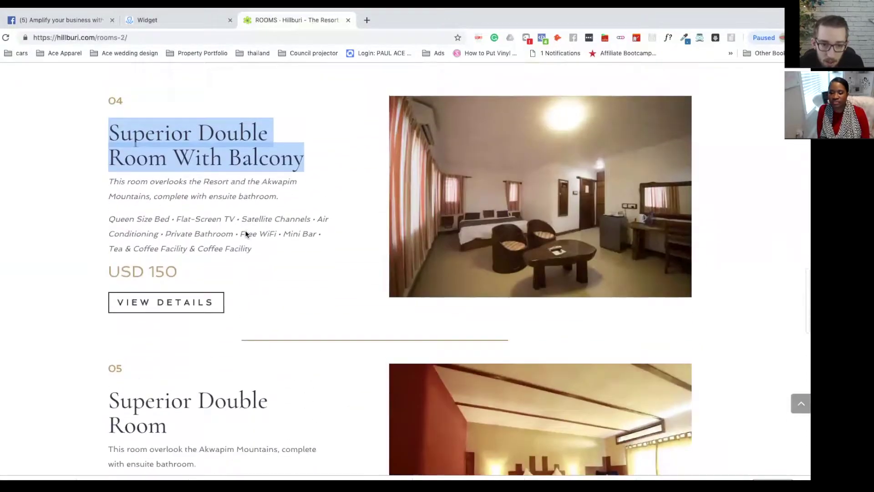
scroll(245, 231, down, 1)
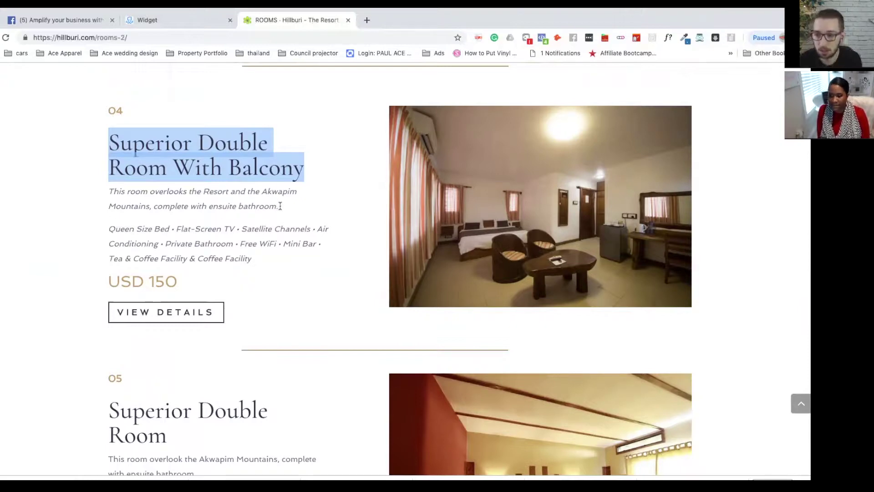
Step: Replace Double with Queen so the fourth gallery card's subtitle starts with Queen Size Bed
click(240, 225)
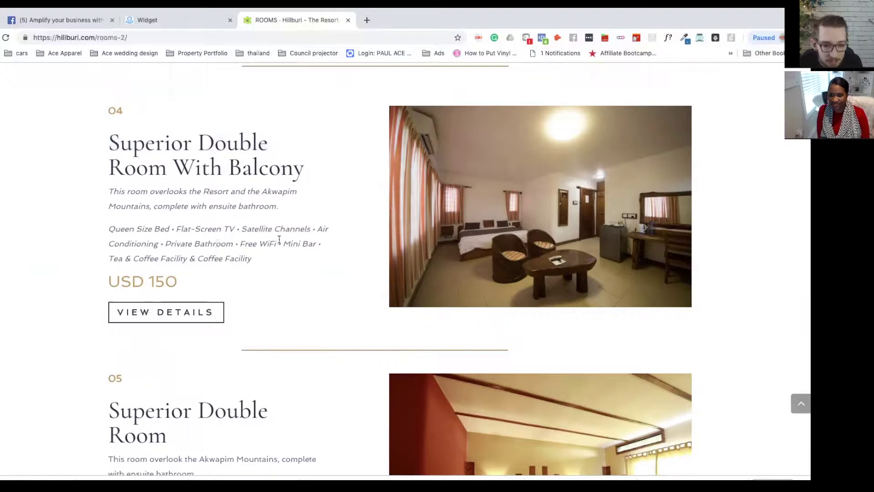
click(182, 18)
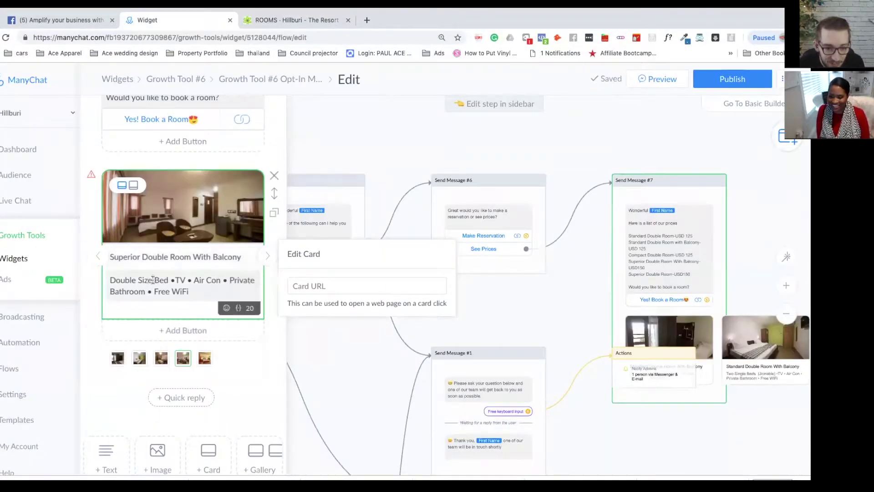
click(136, 279)
double_click(124, 279)
text(Queen)
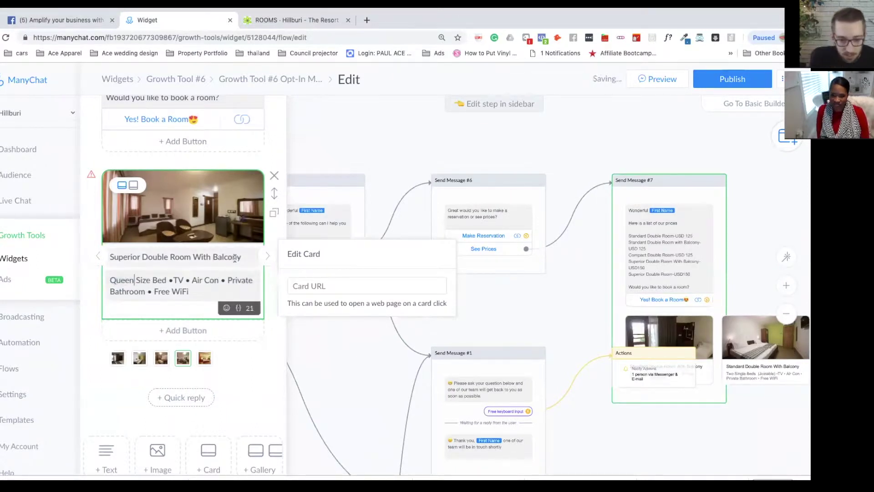
Step: Copy room 05's name, Superior Double Room, from the Hillburi Rooms page into the fifth gallery card's title
click(263, 260)
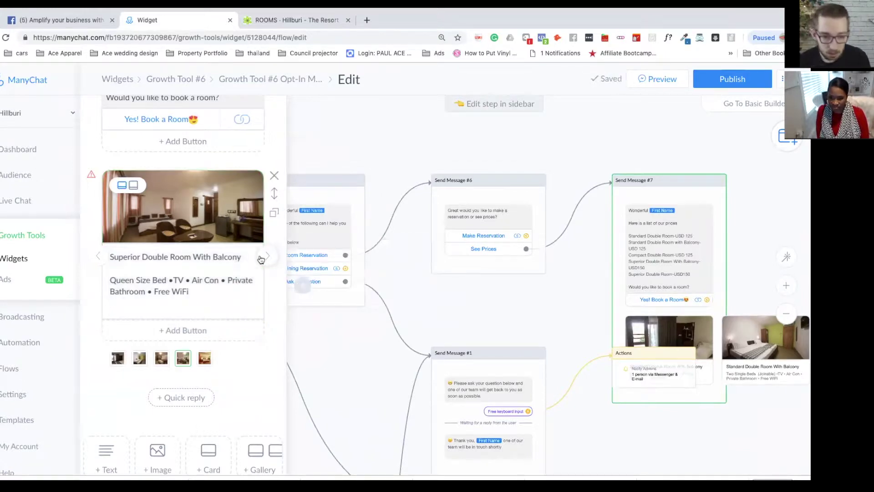
click(264, 258)
click(300, 15)
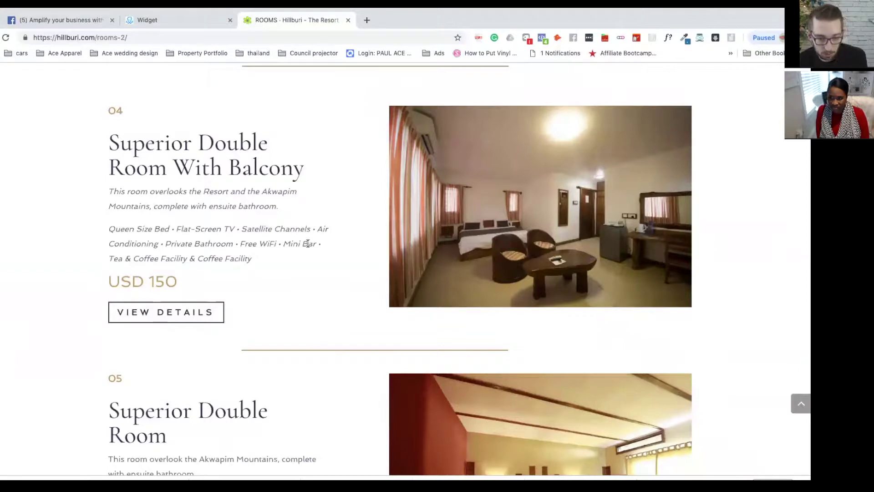
scroll(309, 243, down, 5)
drag(167, 224, 103, 206)
key(ctrl+c)
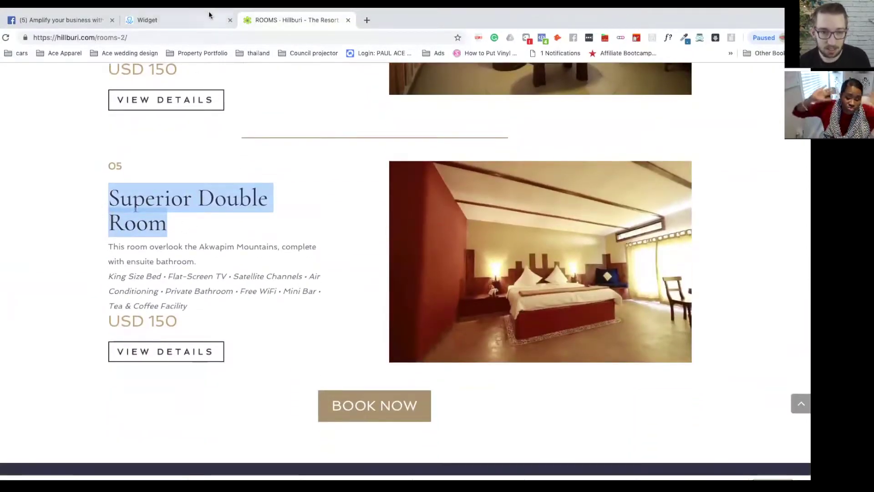
click(190, 20)
click(156, 256)
key(ctrl+v)
Step: Copy the whole subtitle of the Superior Double Room With Balcony card into the fifth gallery card's subtitle
click(287, 22)
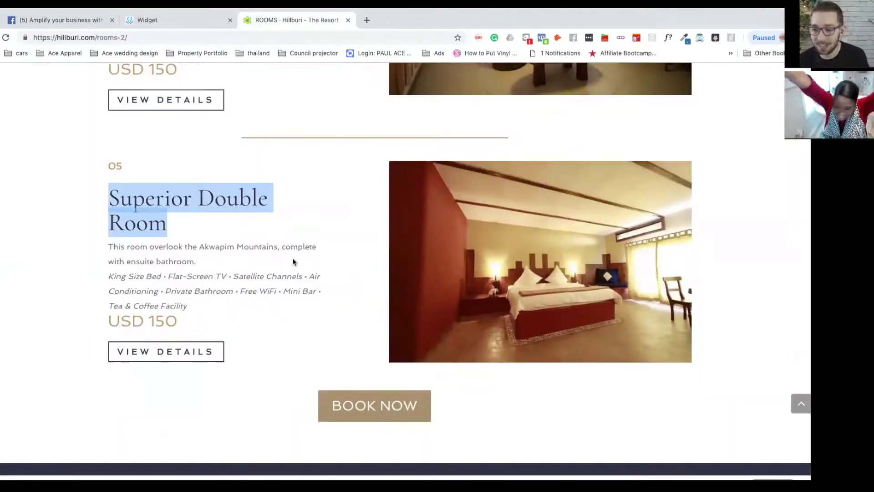
click(173, 18)
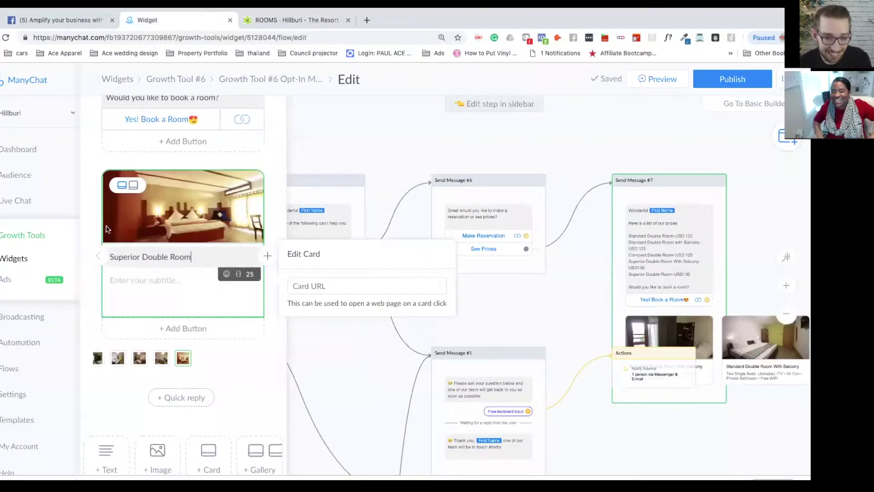
click(97, 256)
drag(189, 292, 111, 280)
key(ctrl+c)
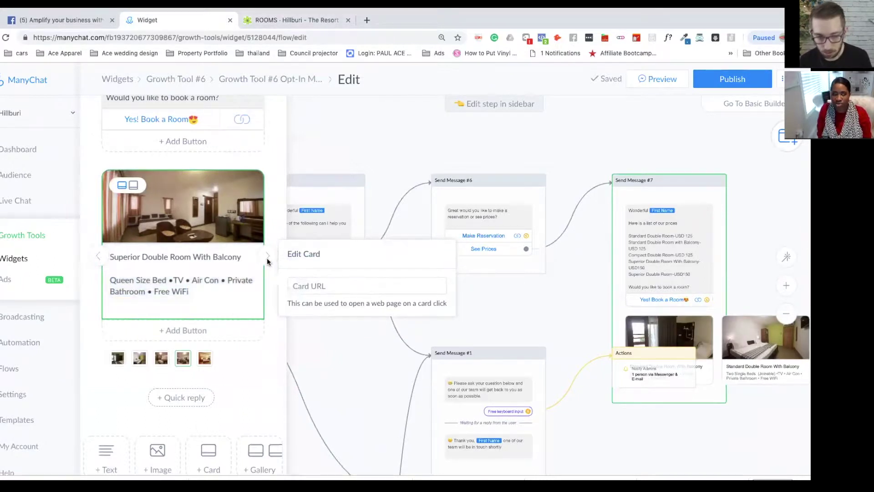
click(256, 294)
click(268, 255)
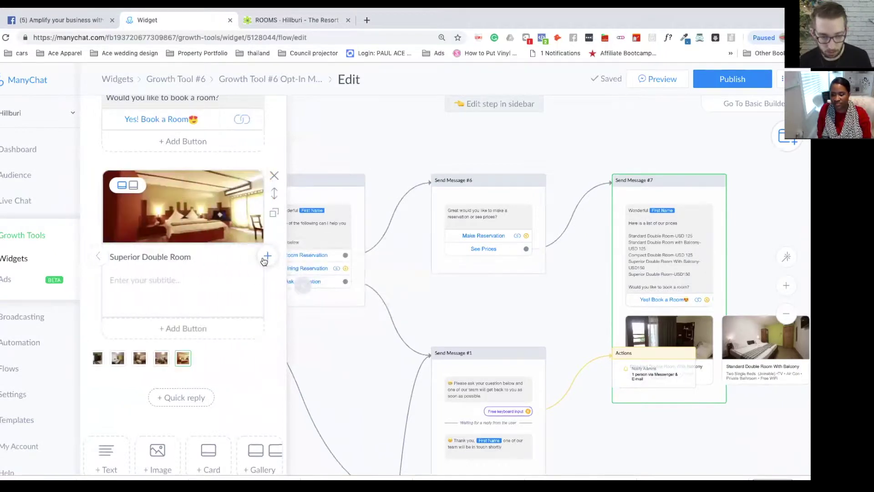
click(182, 285)
key(ctrl+v)
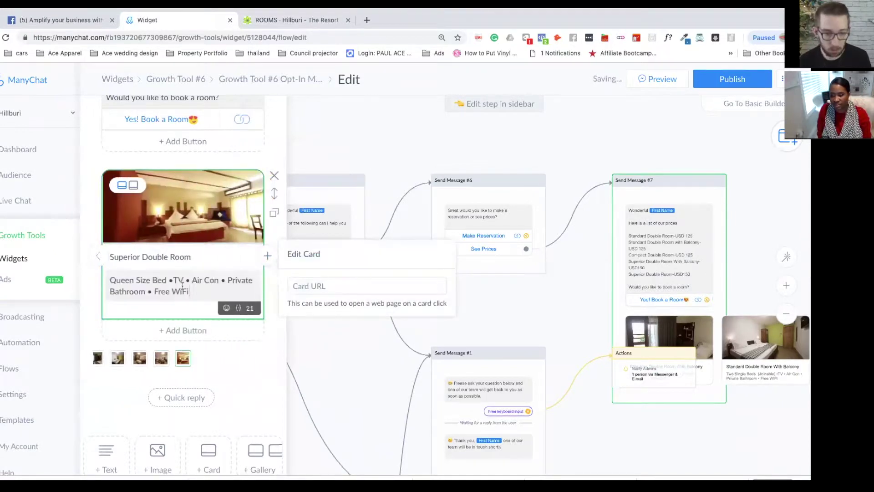
Step: Check room 05's bed type on the Hillburi Rooms page and change Queen to King in the fifth card's subtitle
click(293, 20)
scroll(256, 272, down, 1)
click(174, 20)
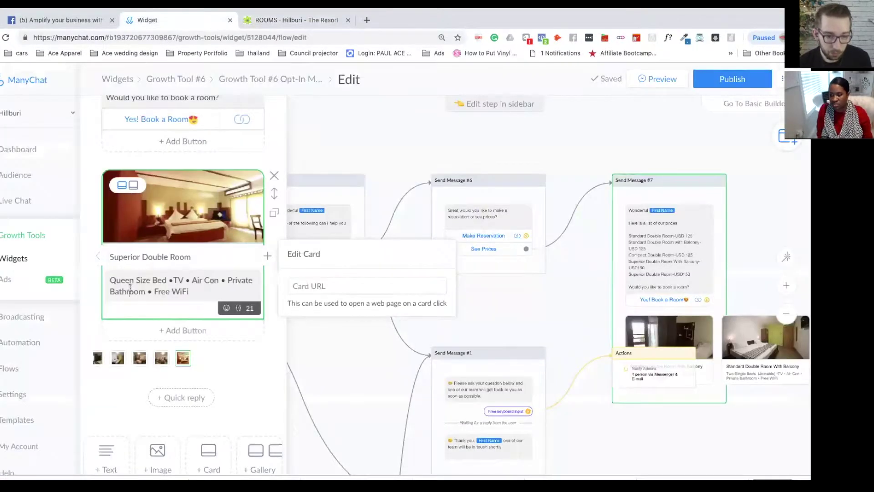
drag(134, 281, 102, 283)
text(King)
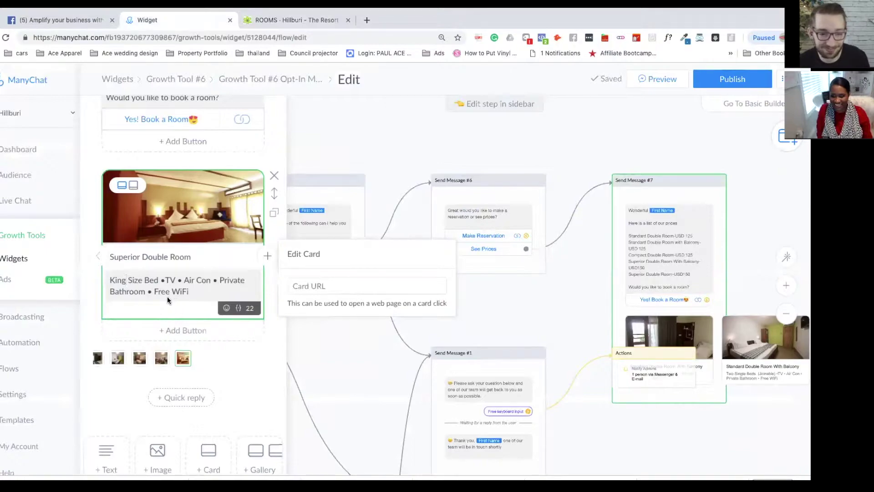
Step: Review the listings and prices of all rooms on the Hillburi Rooms page, and close that page
click(267, 22)
scroll(238, 245, up, 5)
scroll(237, 245, up, 15)
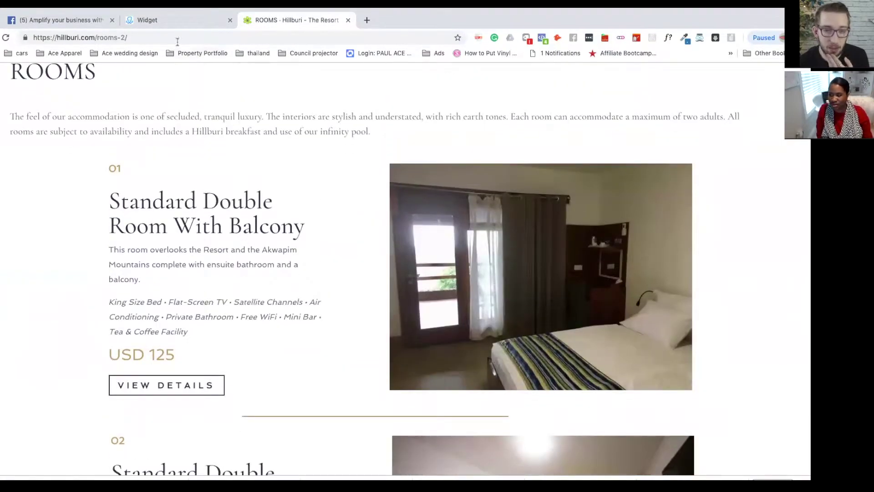
click(184, 18)
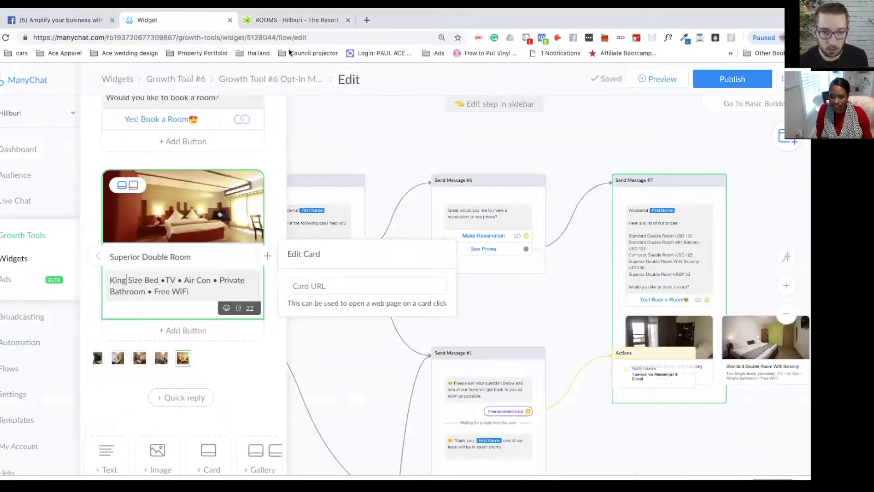
click(302, 21)
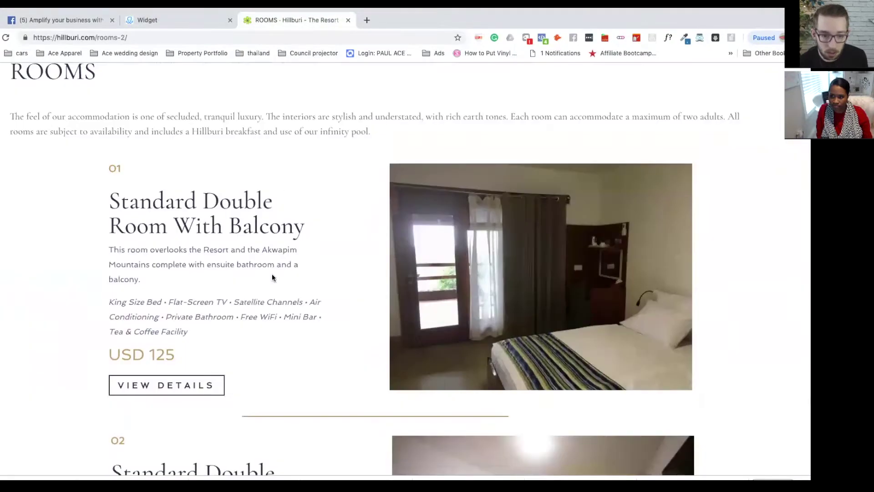
scroll(271, 275, down, 15)
scroll(270, 276, up, 10)
scroll(270, 278, up, 10)
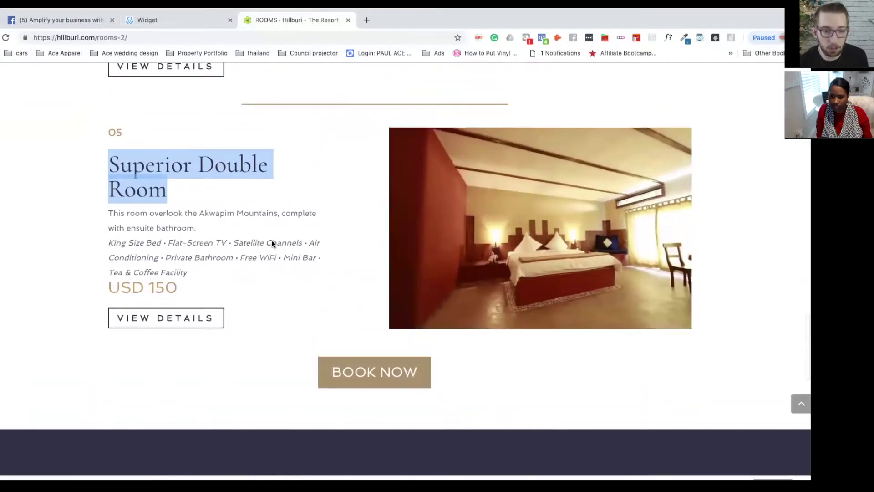
scroll(268, 201, up, 7)
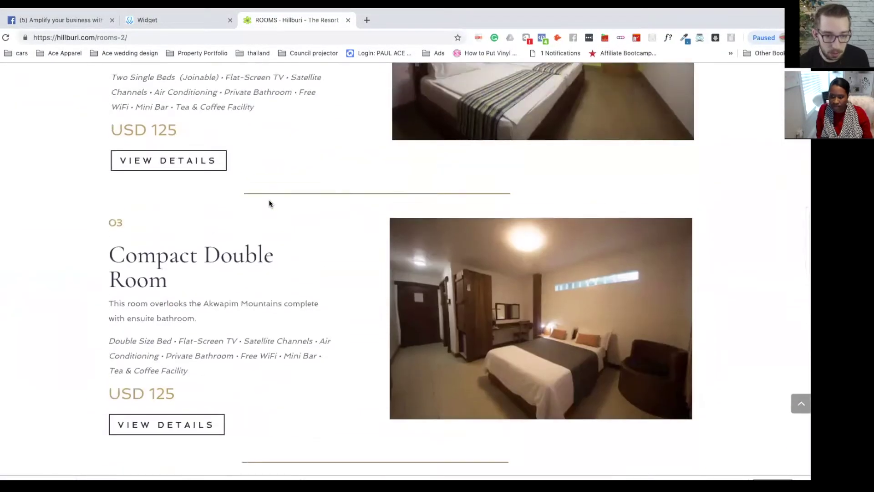
click(178, 21)
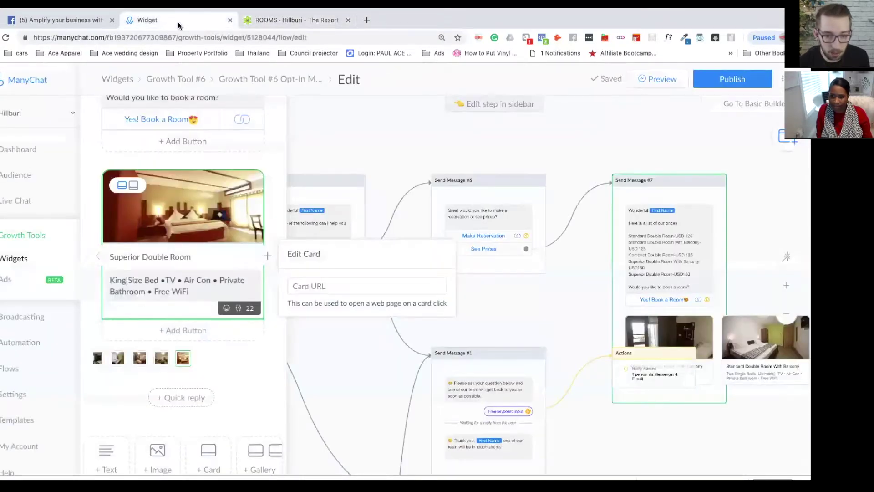
click(283, 21)
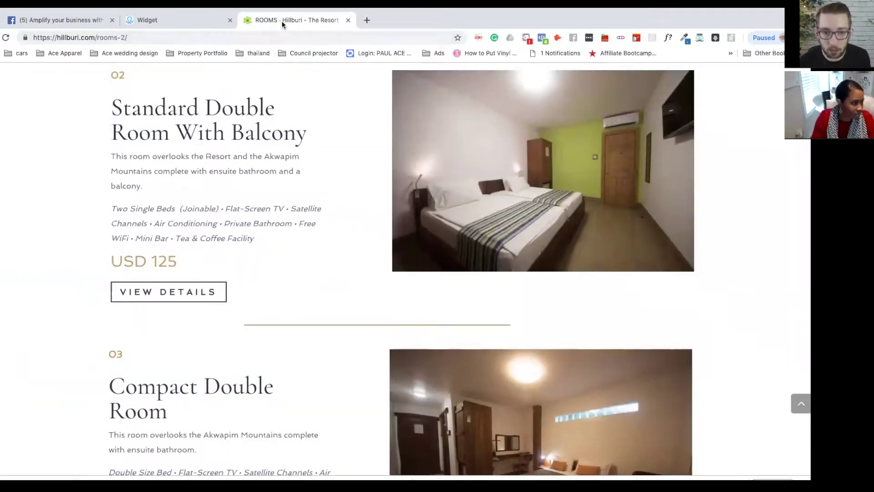
click(348, 20)
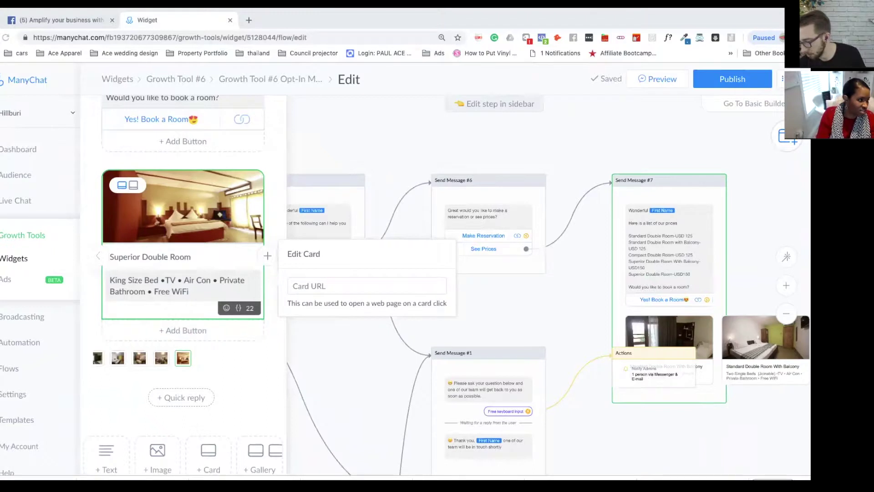
Step: Append (USD 150) to the fifth gallery card's title, Superior Double Room
click(198, 259)
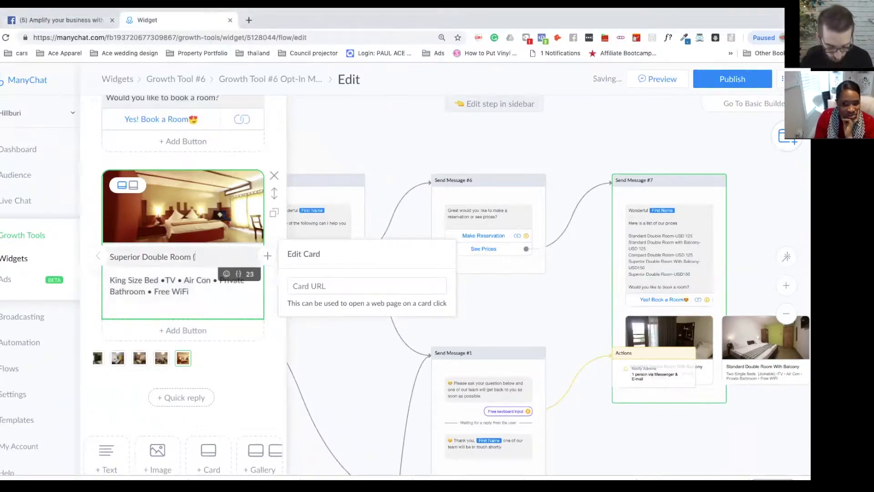
text((USD)
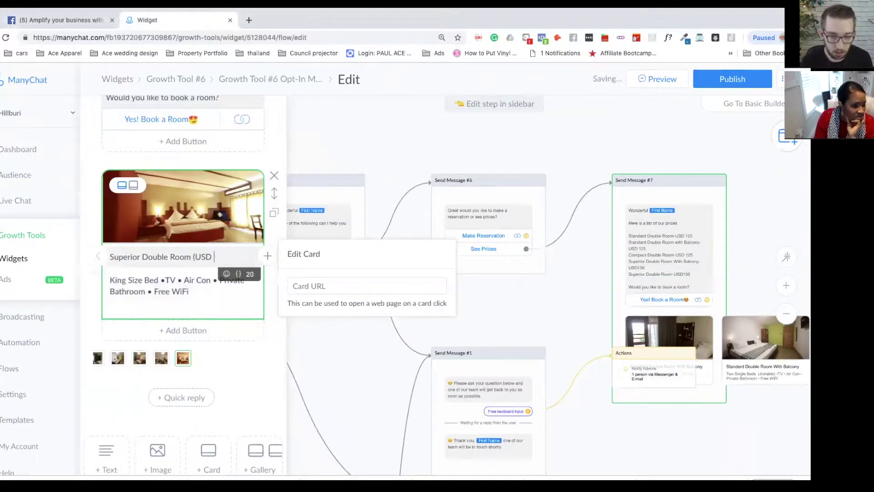
text( 1)
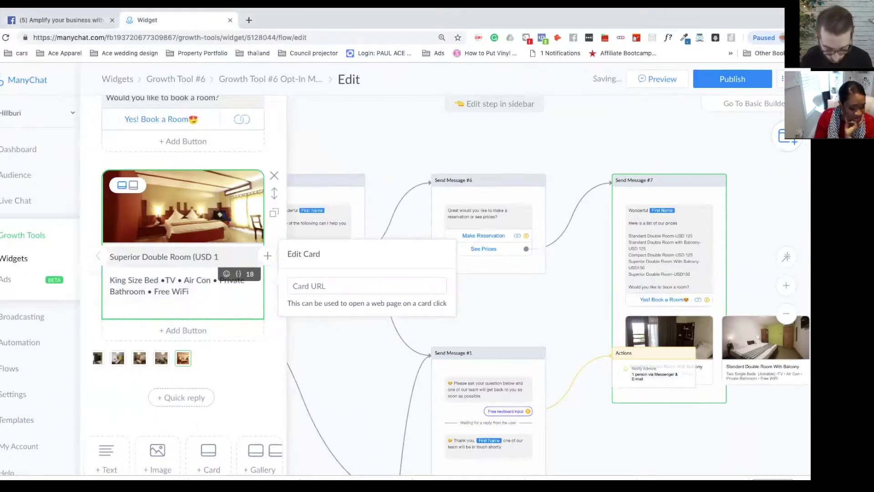
text(50)
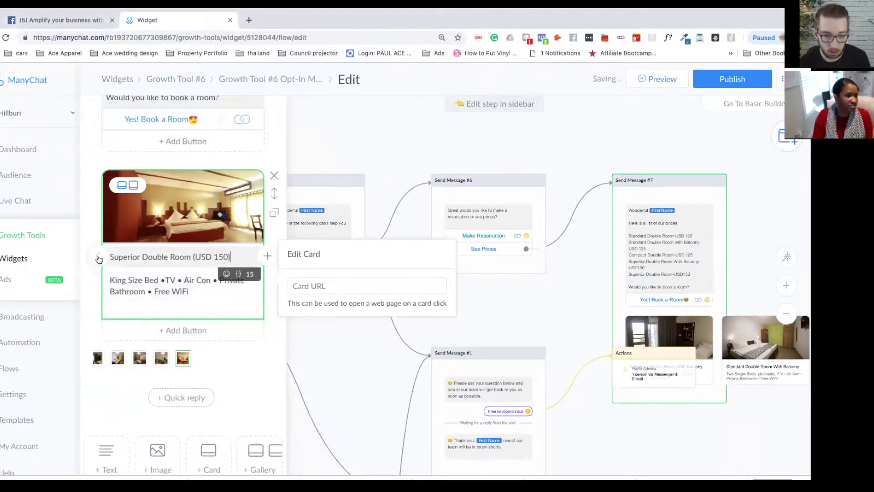
Step: Append the bracketed price USD 150 to the fourth gallery card's title, Superior Double Room With Balcony
click(98, 257)
click(241, 256)
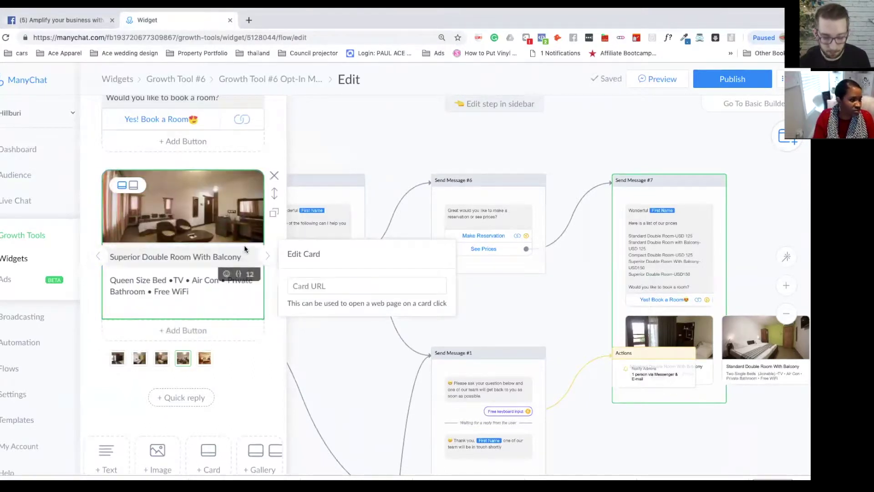
text((USD)
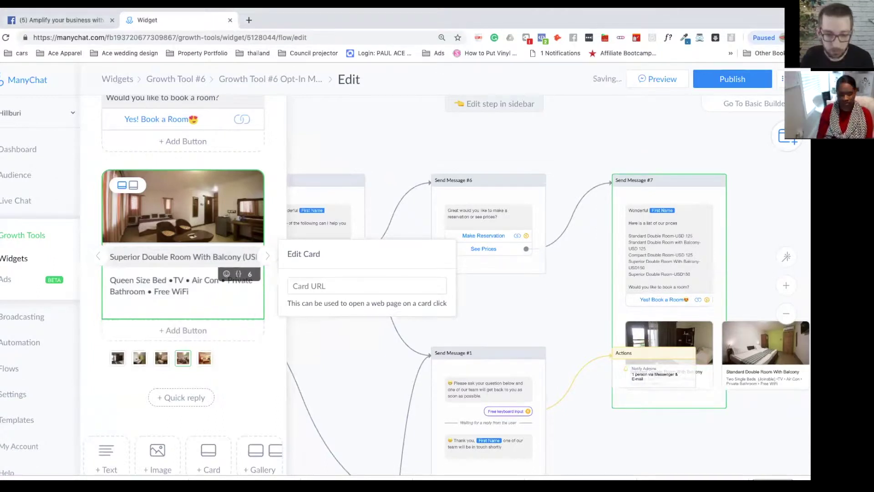
text(150)
click(243, 256)
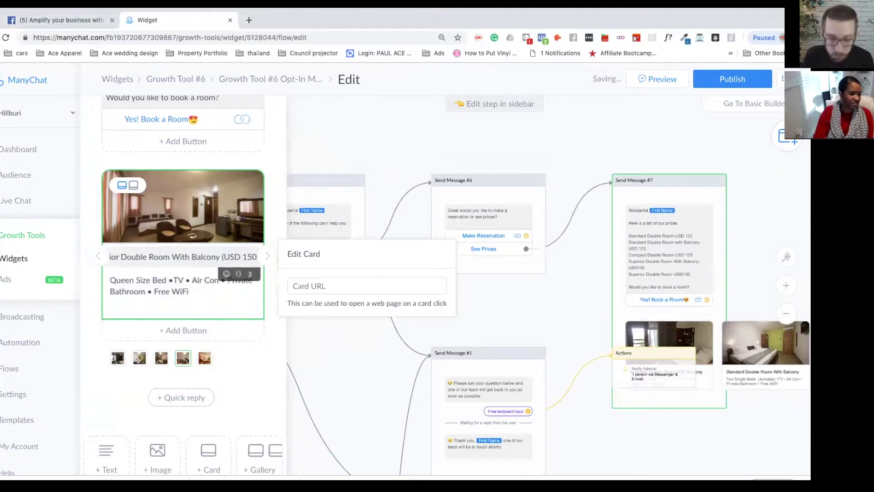
Step: Append (USD 125) to the third gallery card's title, Compact Double Room
click(97, 256)
click(225, 257)
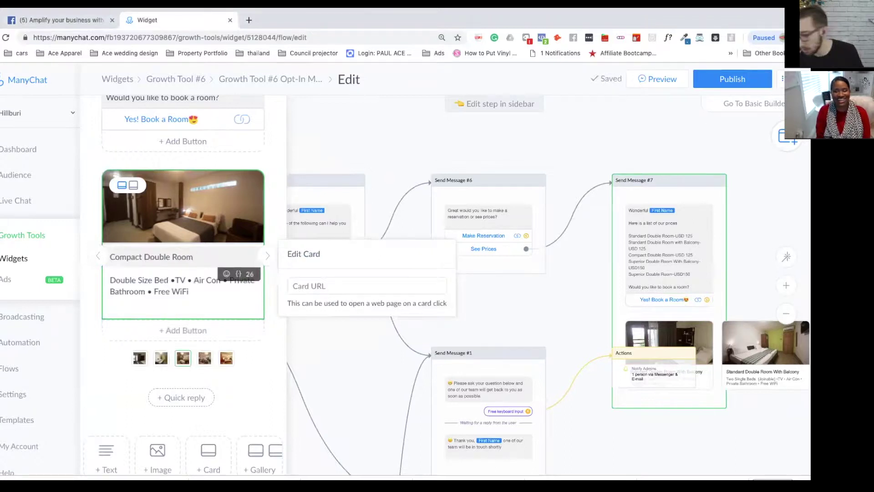
text(()
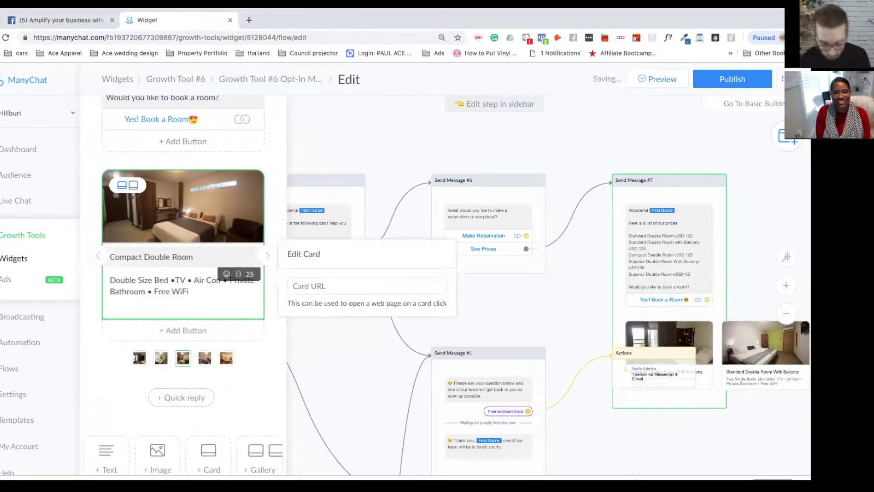
text(USD)
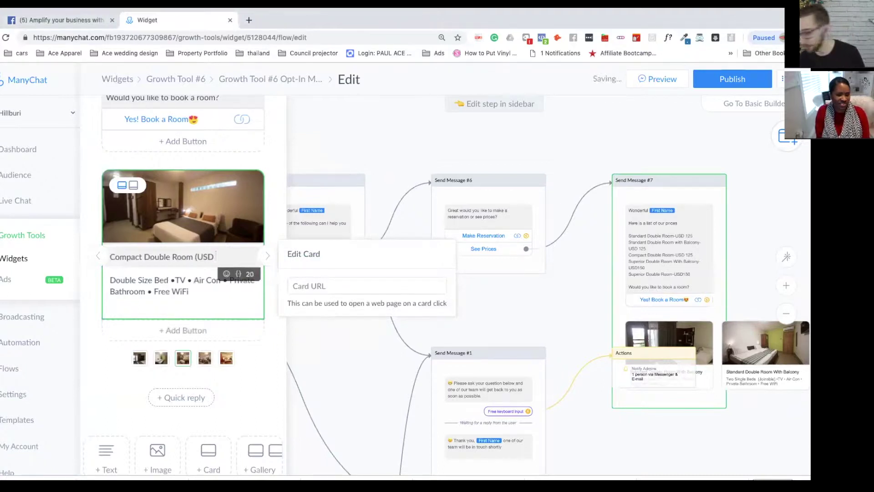
text( 125)
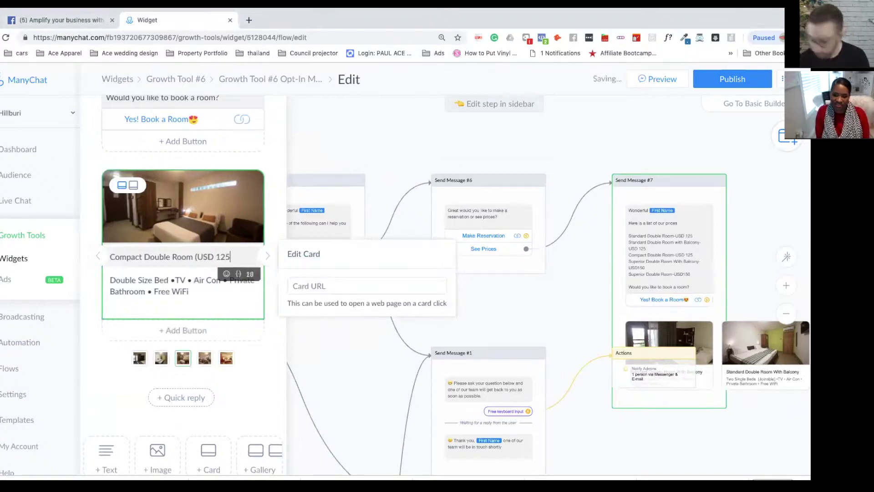
text())
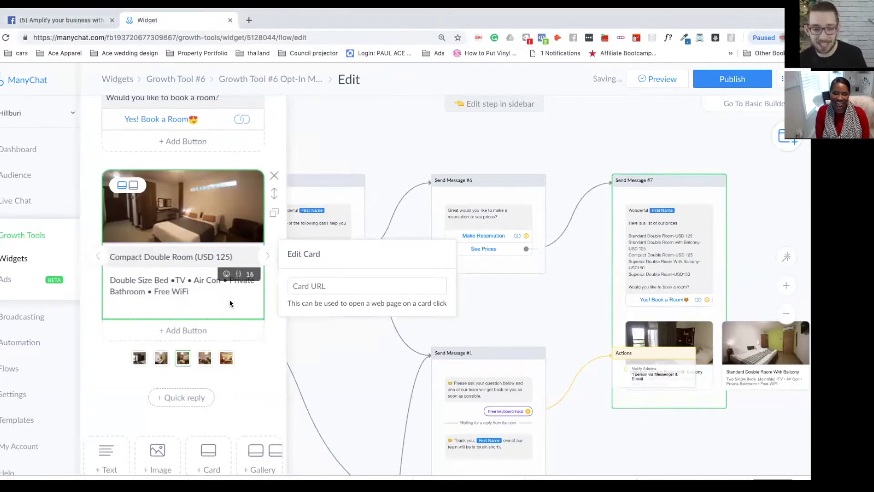
Step: Append (USD 125) to the title of the second gallery card, Standard Double Room With Balcony with two single beds
click(87, 254)
click(98, 257)
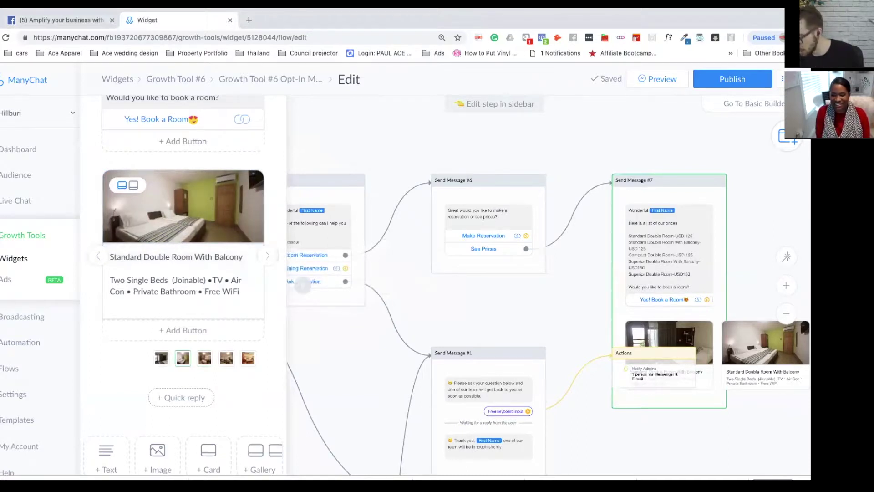
click(251, 257)
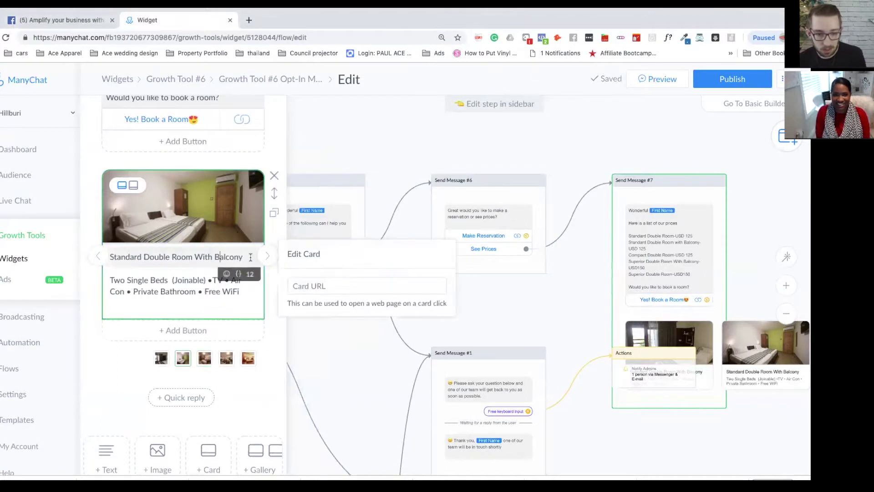
text((USD 125)
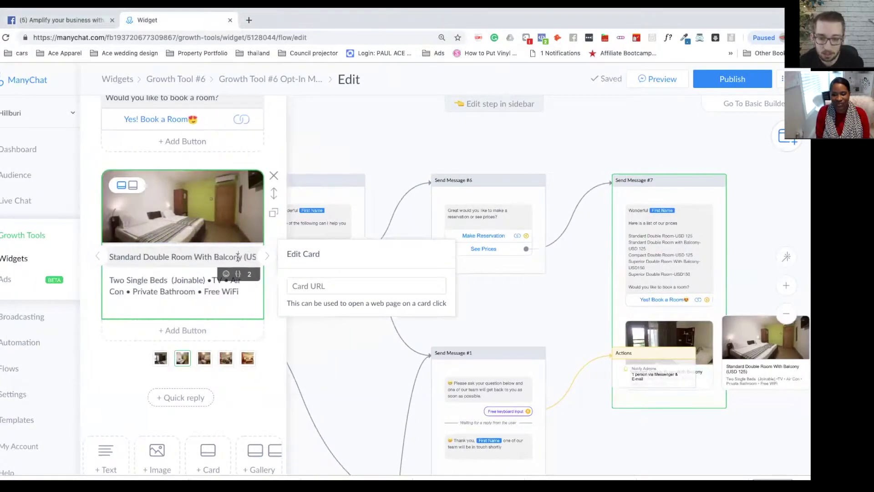
click(254, 256)
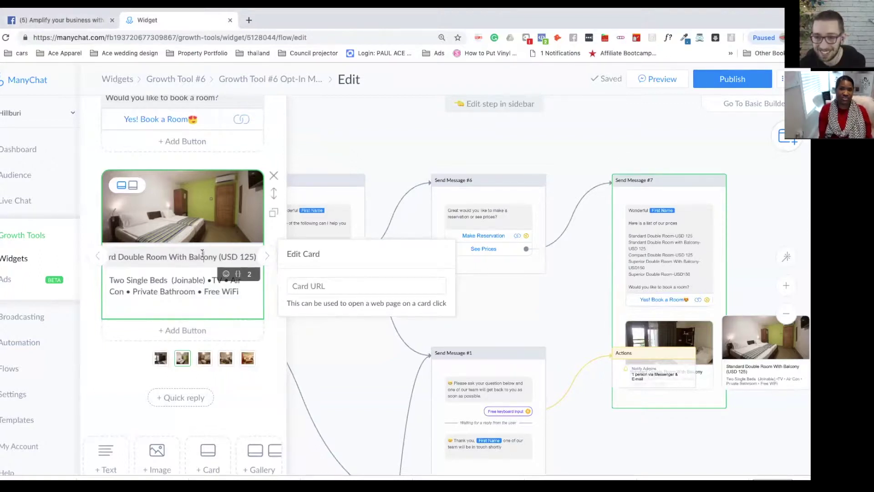
click(182, 291)
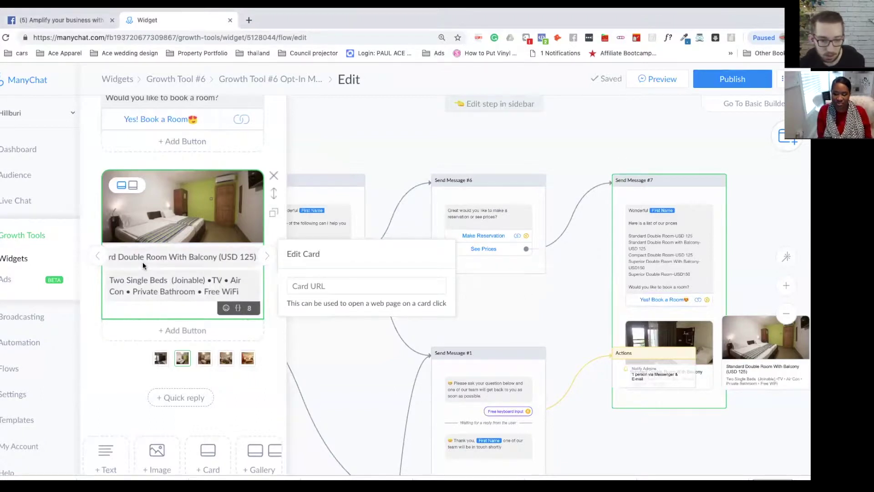
Step: Append (USD 125) to the first gallery card's title, Standard Double Room With Balcony, and publish the flow
click(99, 257)
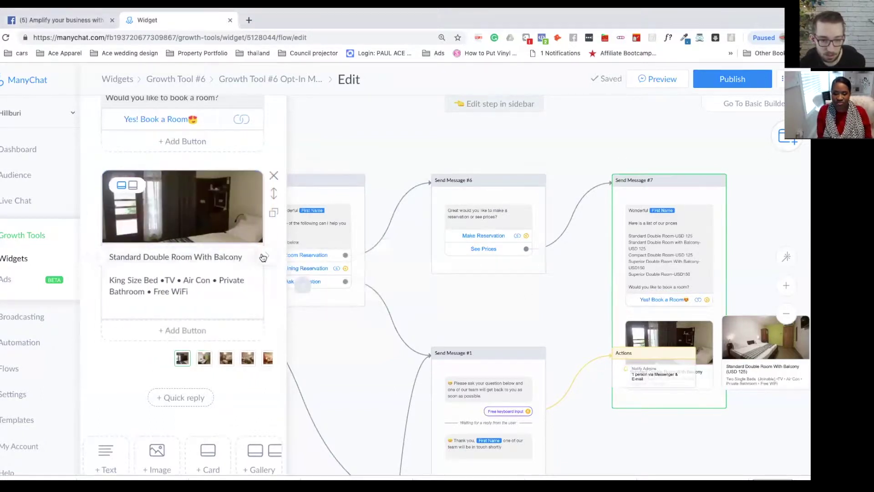
click(245, 254)
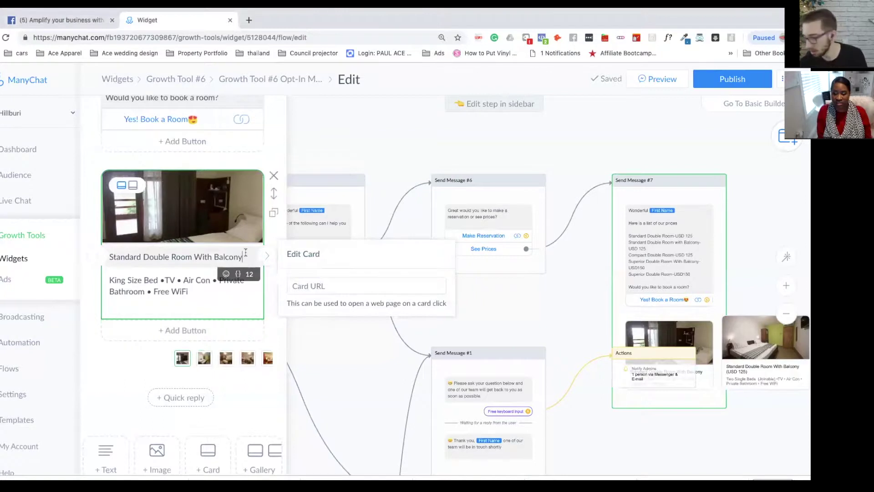
text(()
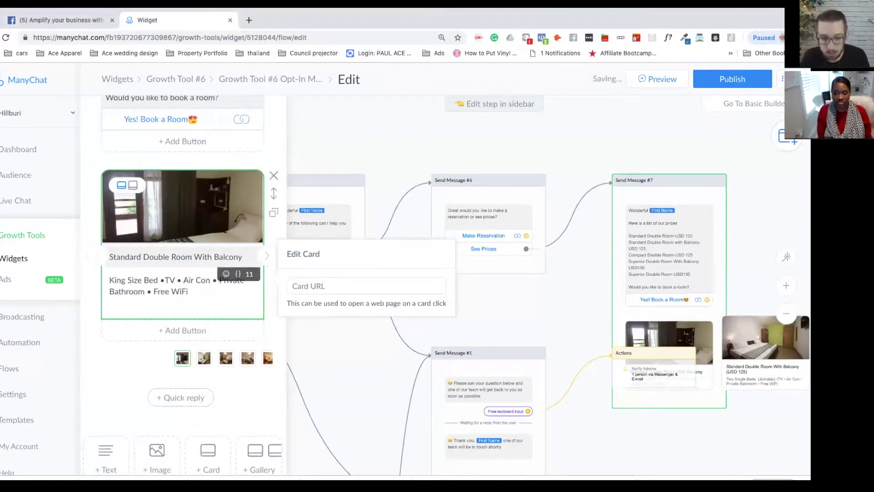
text(USD)
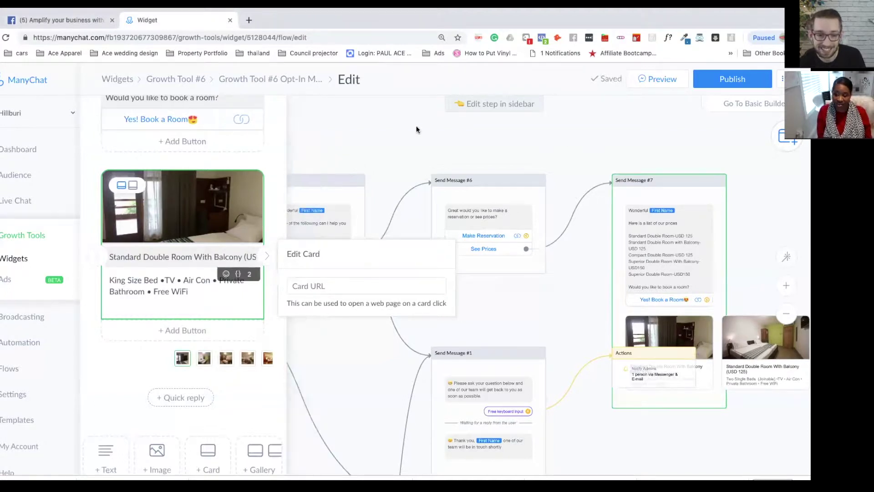
click(433, 141)
click(708, 82)
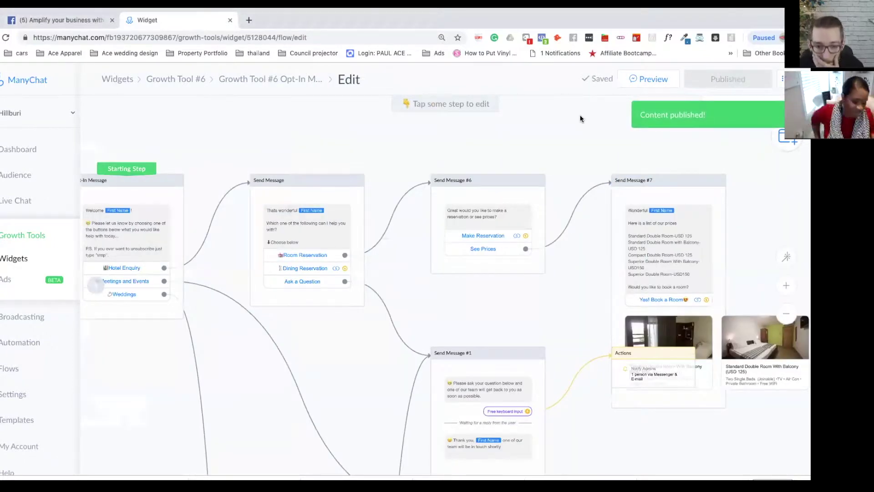
Step: Auto-arrange the steps of the opt-in flow on the canvas
scroll(483, 128, left, 5)
scroll(360, 124, right, 5)
scroll(354, 124, up, 3)
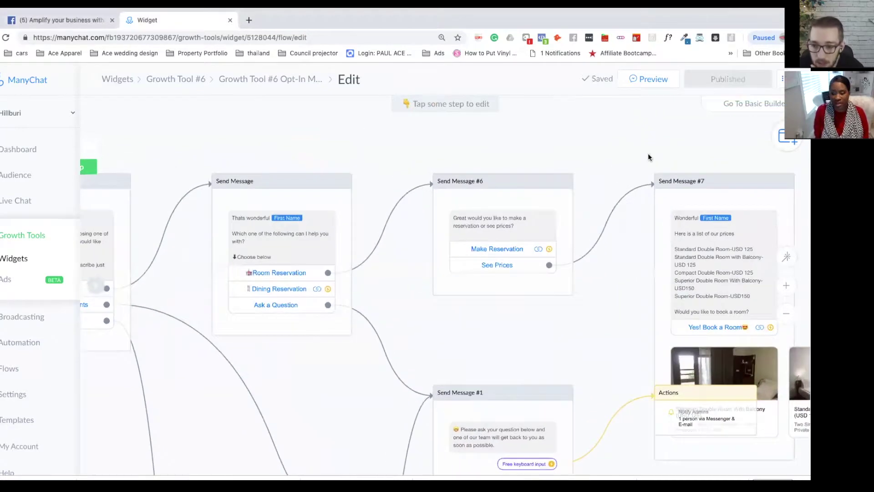
click(789, 259)
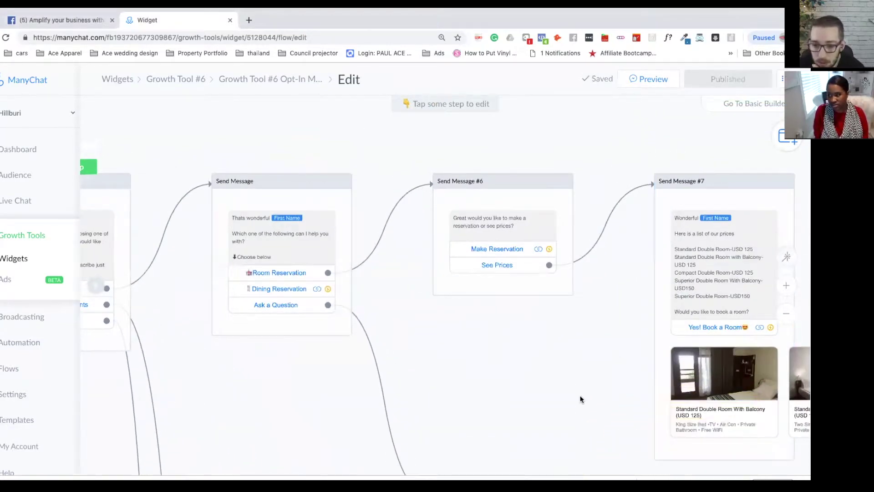
Step: Examine the rearranged flow from the Opt-In Message through Send Message #7 and the question and meeting branches
scroll(560, 259, down, 4)
scroll(566, 239, down, 5)
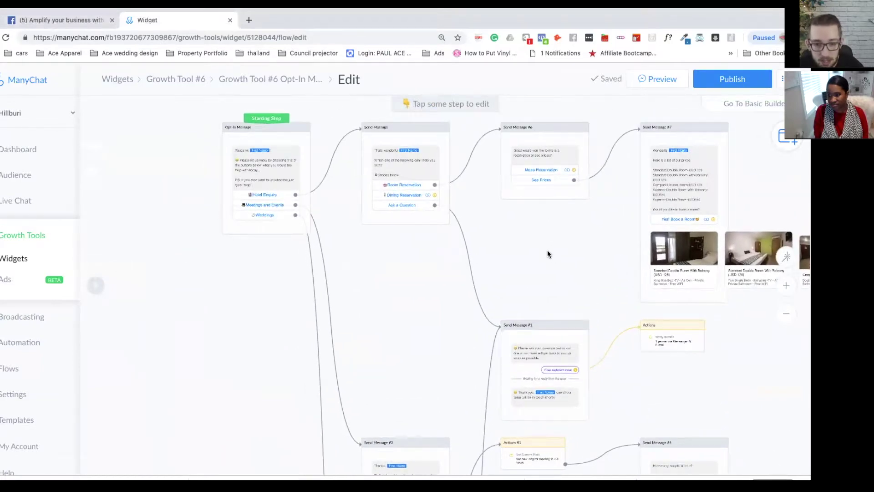
drag(579, 258, 281, 226)
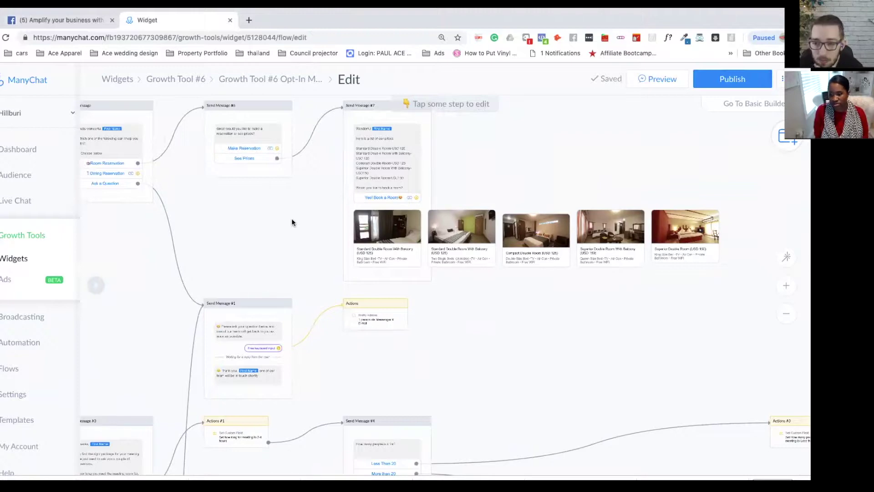
scroll(269, 221, up, 2)
scroll(272, 220, up, 2)
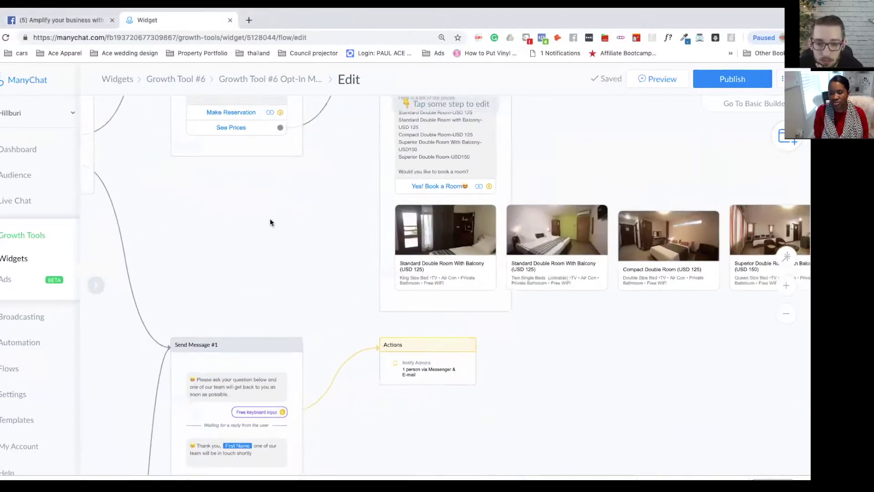
scroll(227, 209, down, 1)
drag(227, 209, 526, 282)
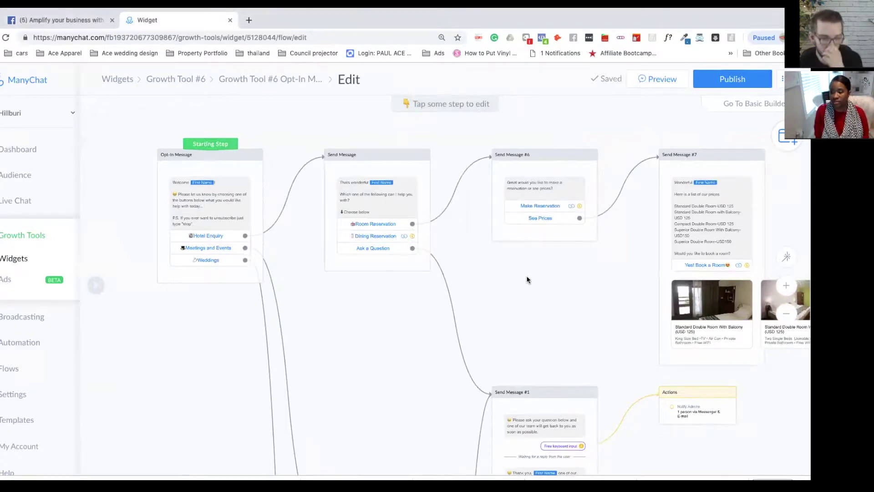
scroll(499, 274, up, 1)
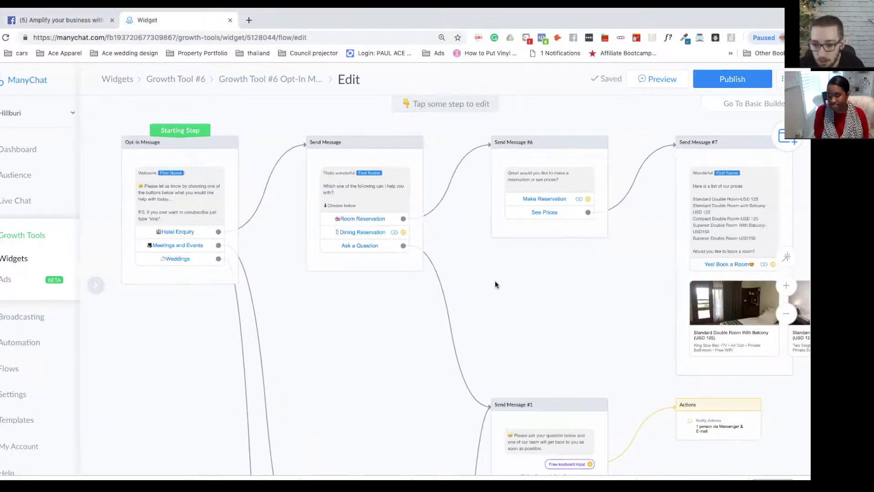
scroll(451, 289, down, 2)
drag(384, 334, 428, 259)
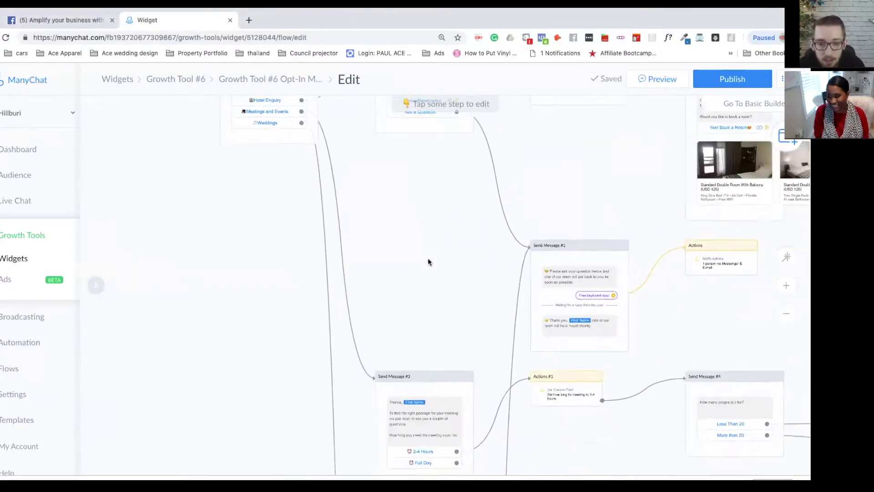
scroll(428, 264, down, 1)
scroll(430, 271, up, 3)
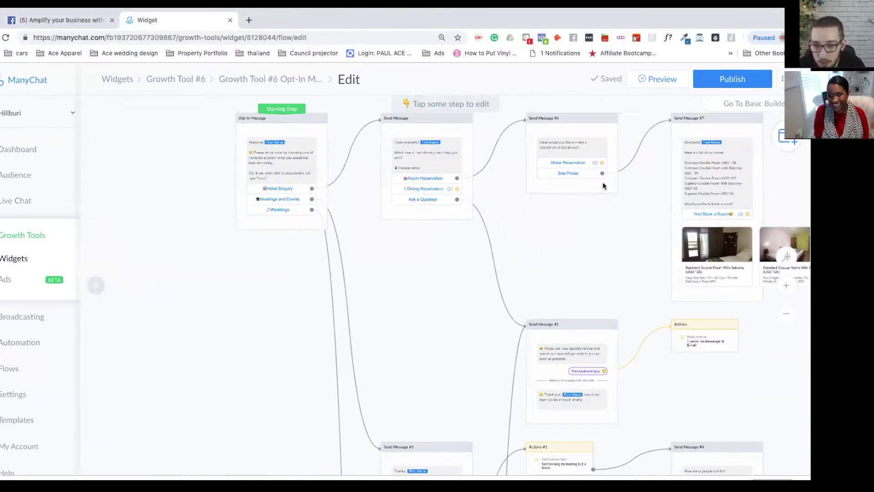
Step: Publish the rearranged opt-in flow
click(709, 78)
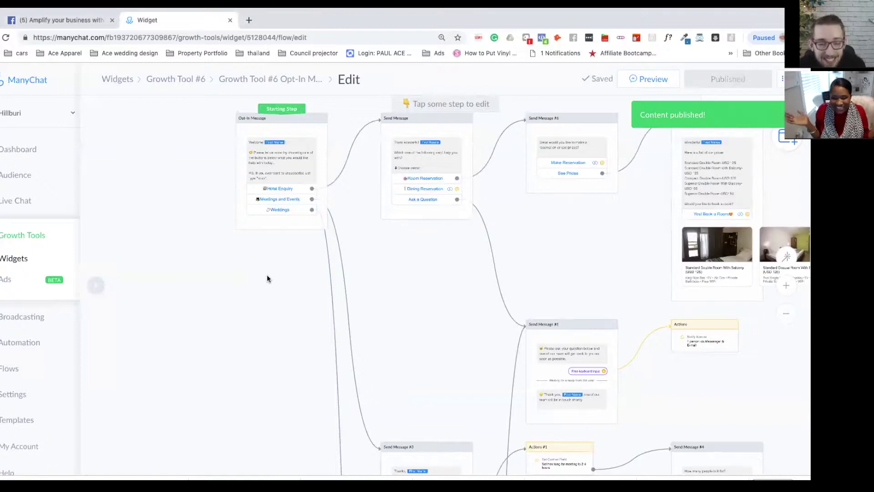
scroll(266, 279, up, 1)
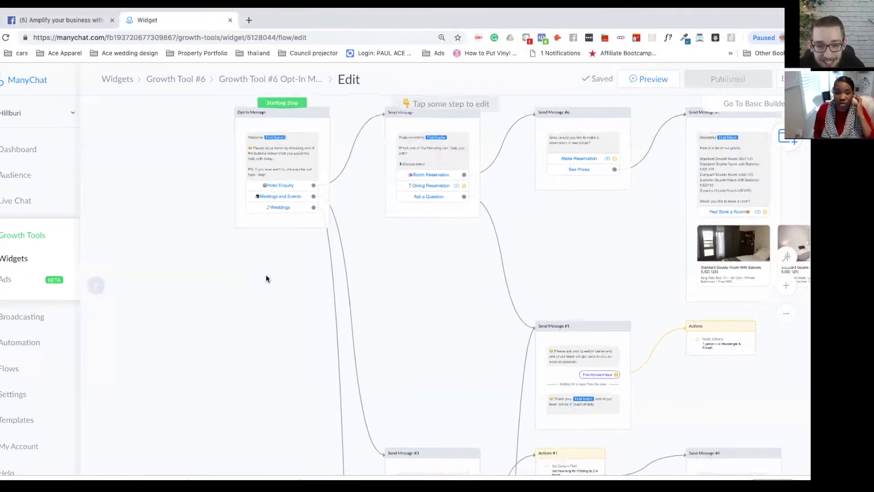
scroll(247, 255, right, 10)
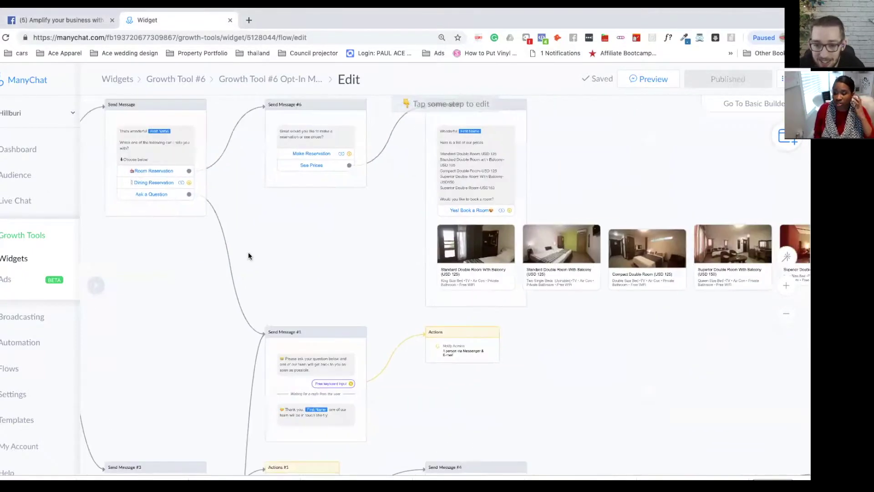
scroll(216, 255, right, 5)
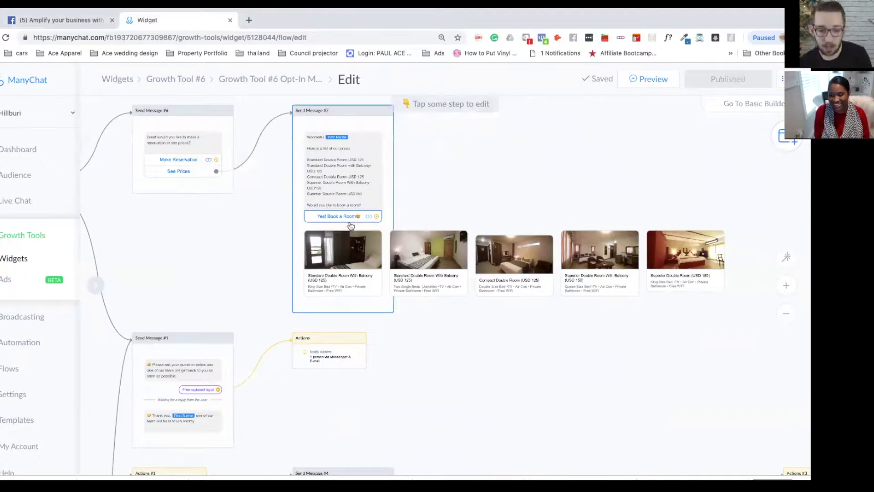
click(349, 273)
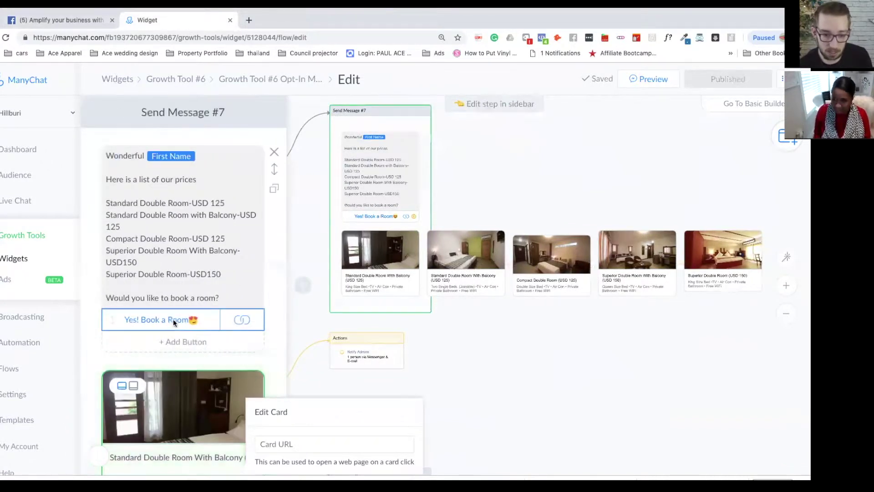
click(173, 319)
triple_click(372, 331)
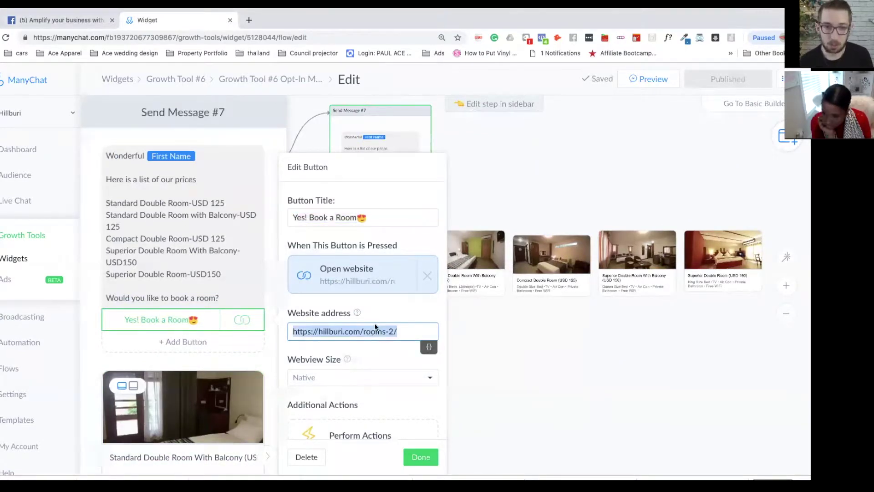
key(ctrl+c)
click(249, 20)
key(ctrl+v)
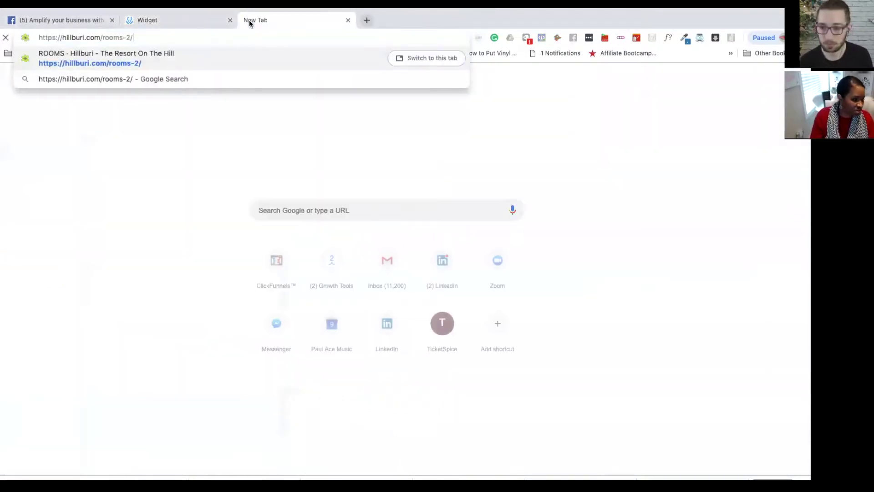
key(ctrl+shift+Tab)
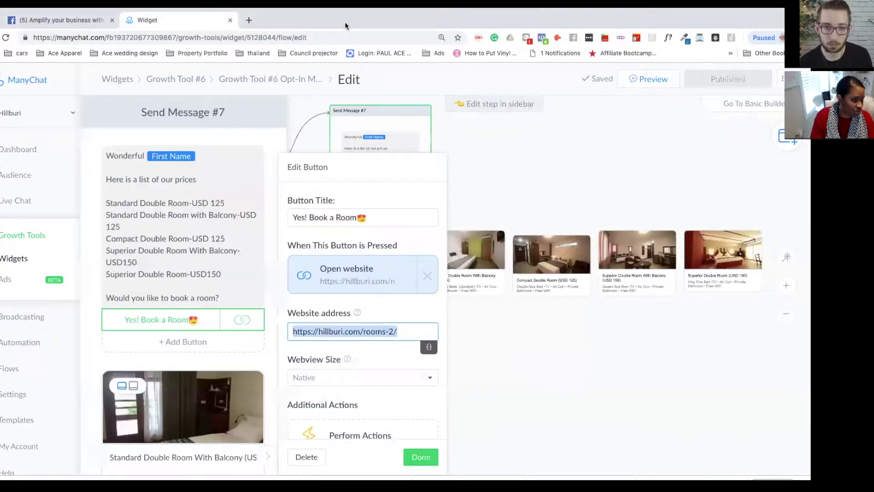
Step: Close the Facebook browser tab and finish editing the Yes! Book a Room button
click(43, 23)
key(ctrl+w)
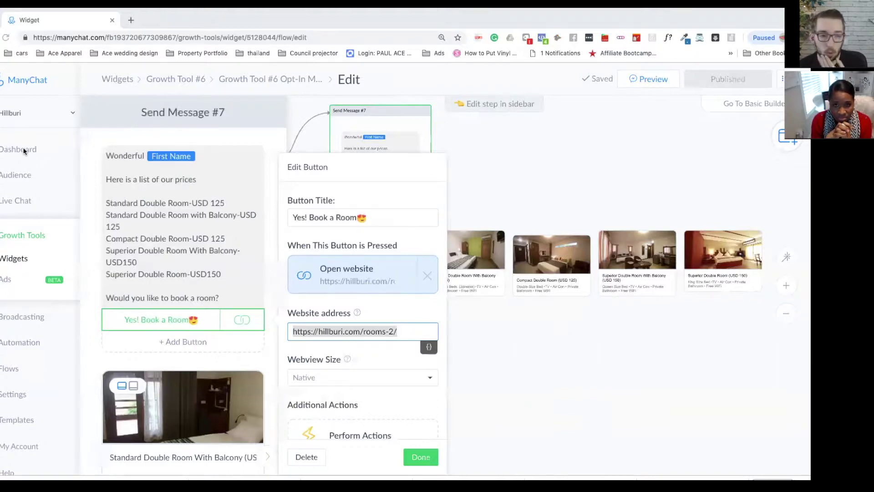
click(425, 459)
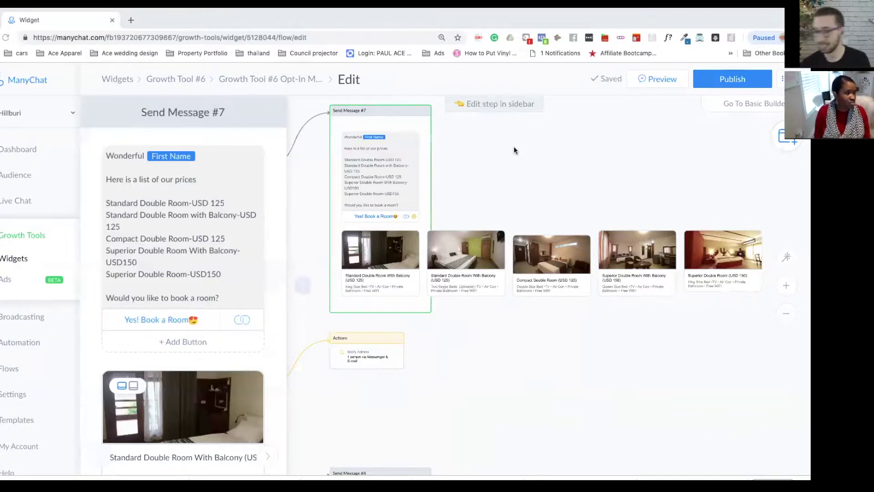
Step: Examine Send Message #7's price list, booking button and the titles and subtitles of its five room gallery cards
scroll(514, 146, up, 2)
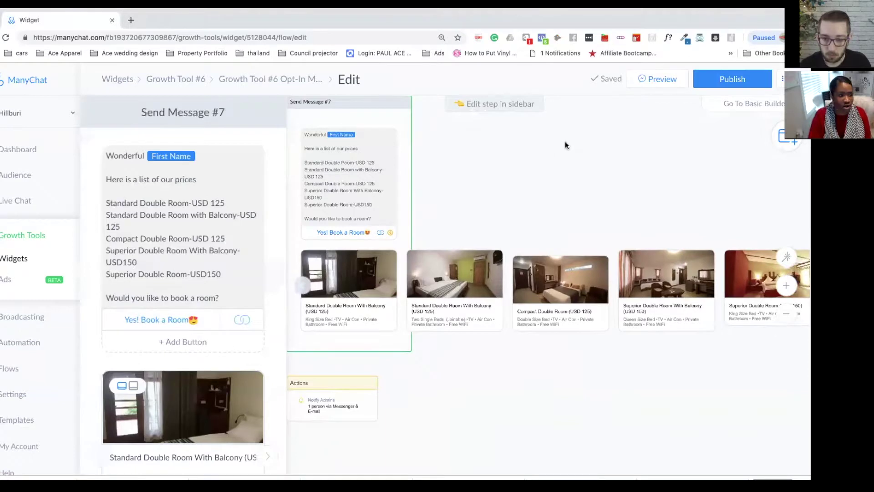
drag(518, 182, 552, 151)
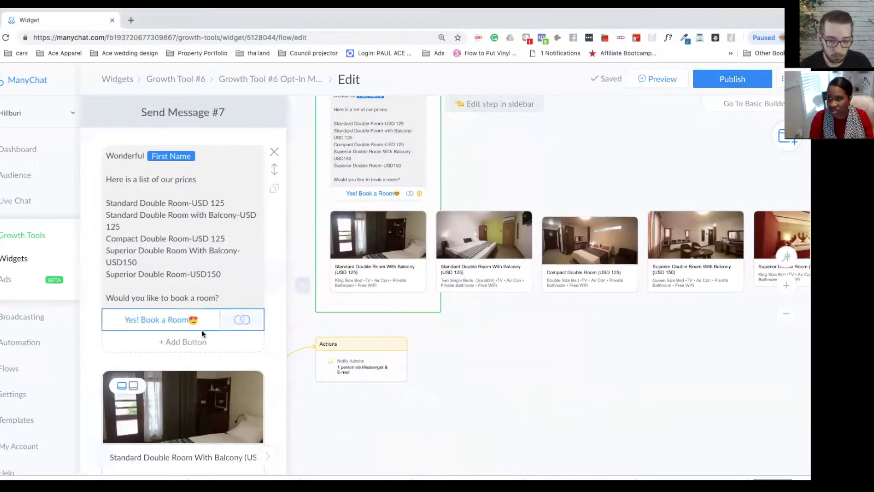
scroll(198, 330, down, 2)
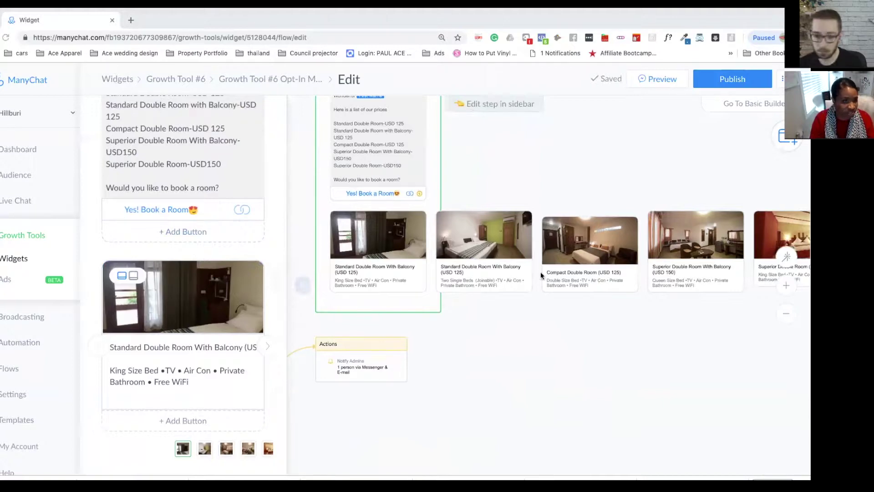
scroll(461, 287, down, 3)
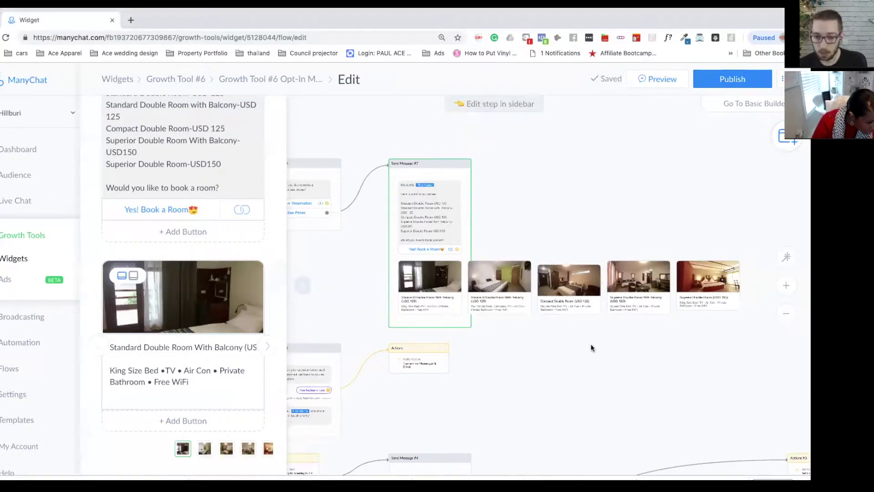
scroll(607, 262, up, 3)
scroll(607, 262, left, 2)
scroll(572, 223, up, 3)
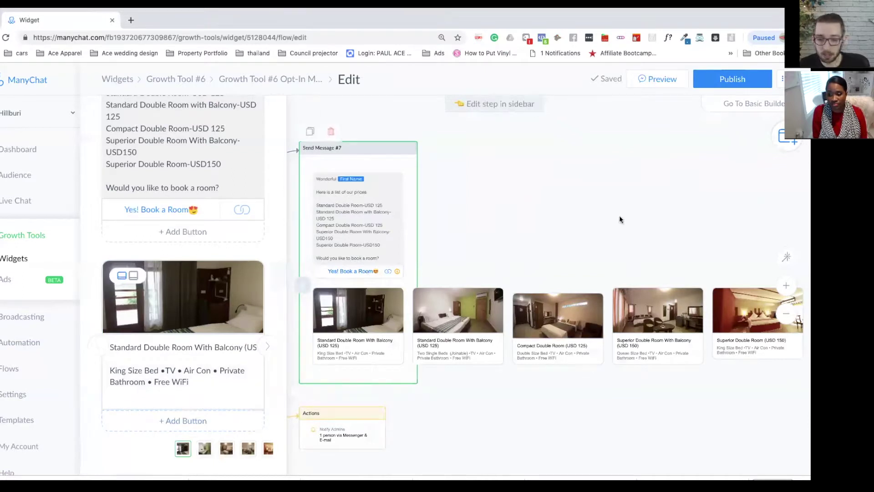
drag(583, 213, 462, 210)
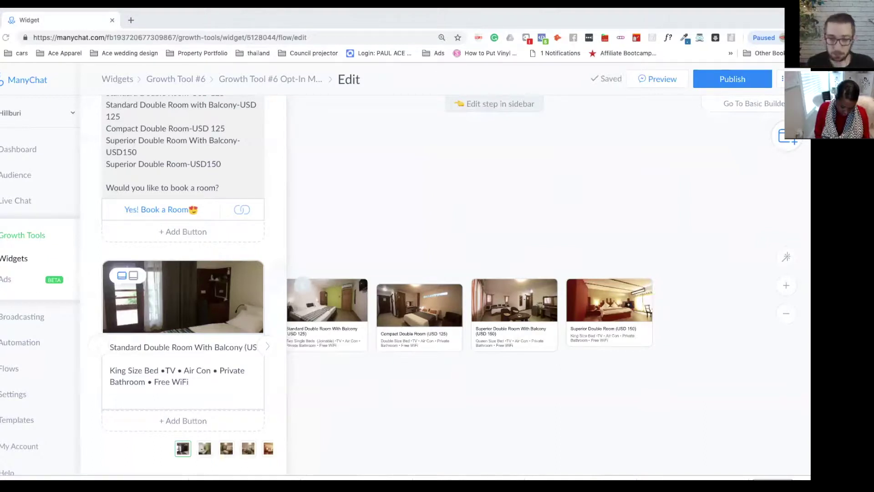
click(190, 421)
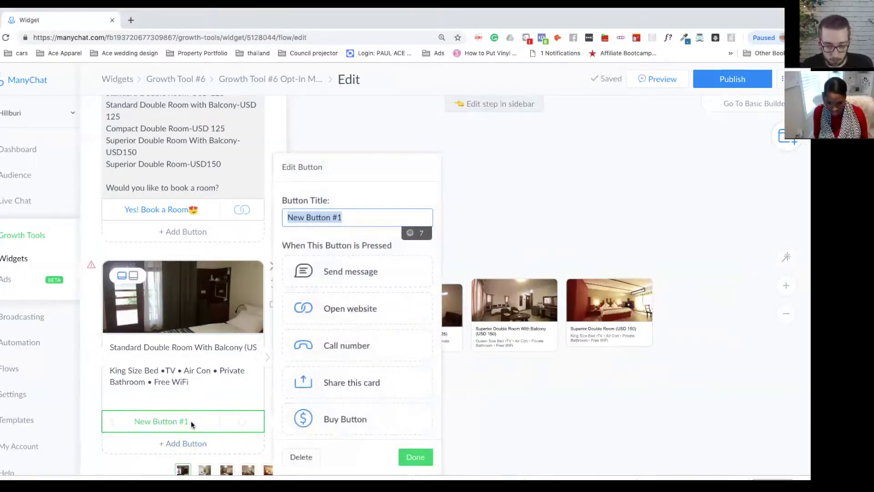
key(ctrl+v)
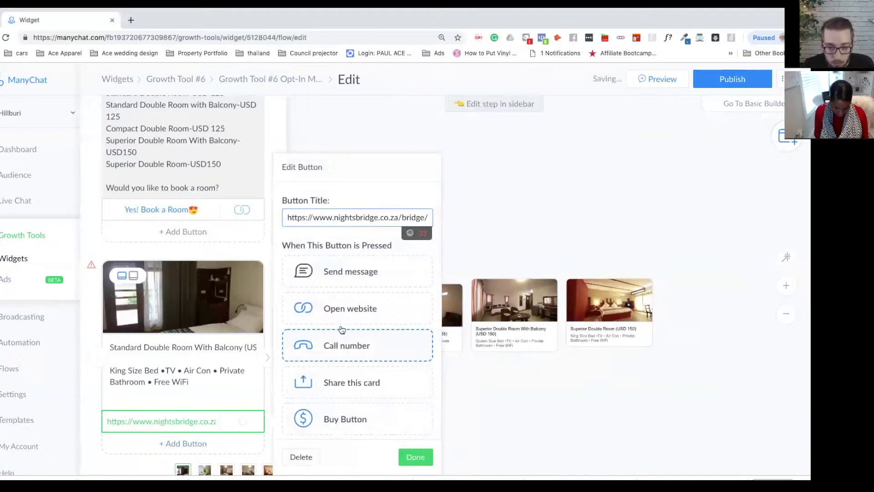
key(ctrl+z)
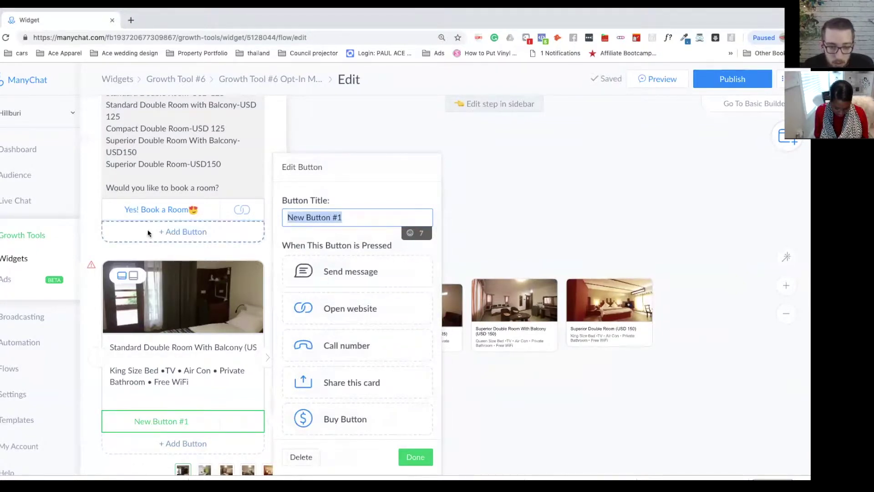
click(322, 314)
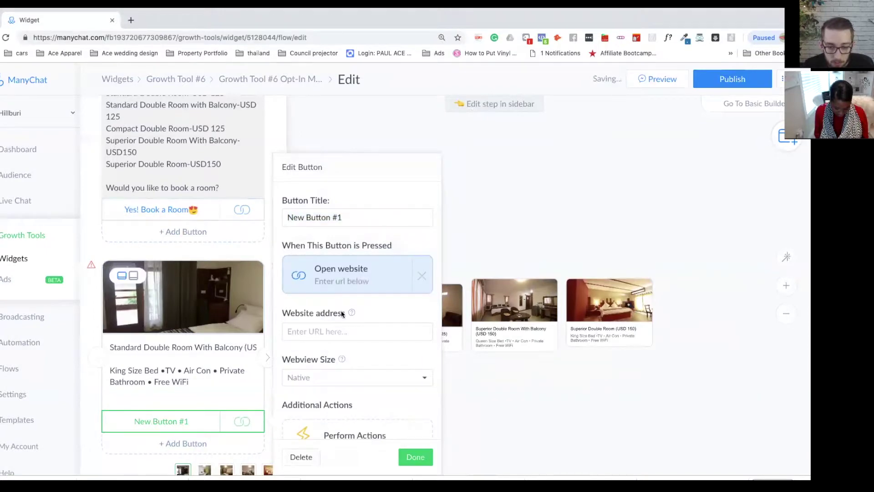
click(341, 329)
key(ctrl+v)
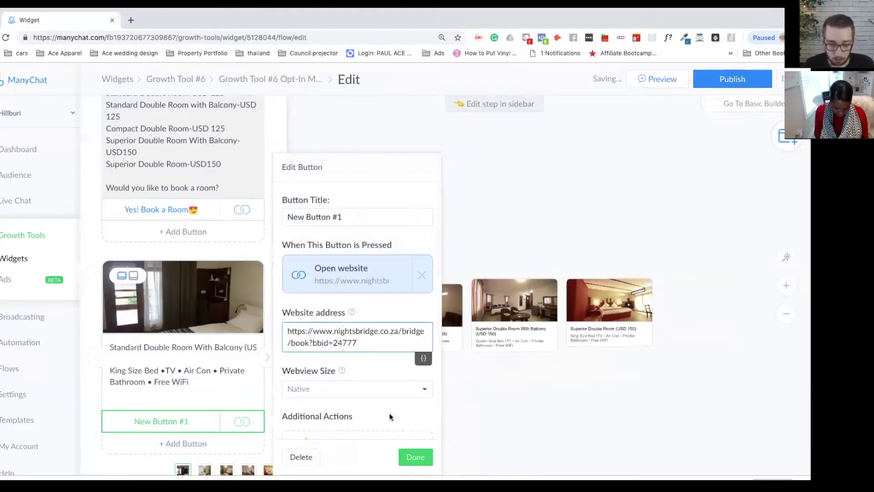
click(416, 457)
Step: Title the first gallery card's new button Yes! Book a Room😍, copying the text from the booking button under the price list
click(179, 210)
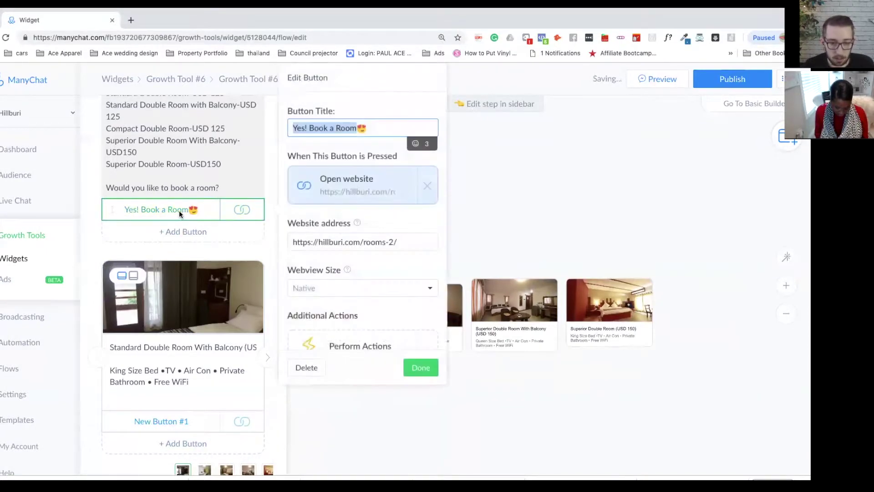
drag(399, 133, 281, 129)
key(ctrl+c)
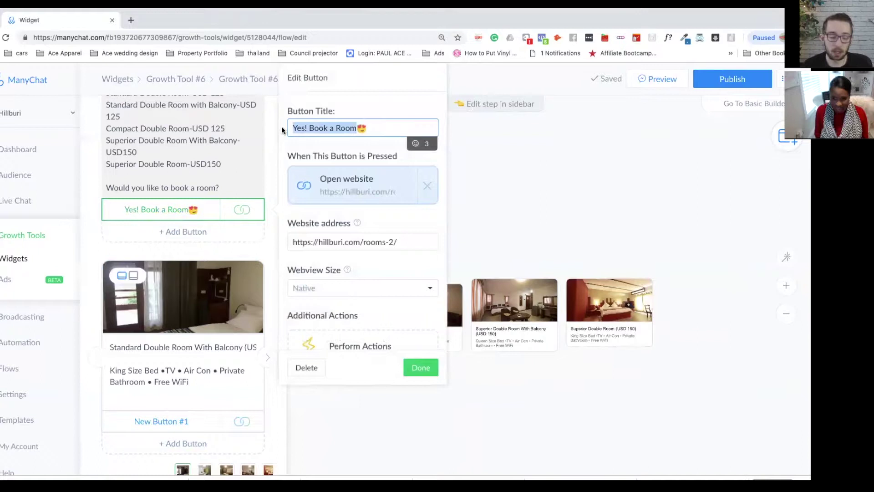
click(175, 426)
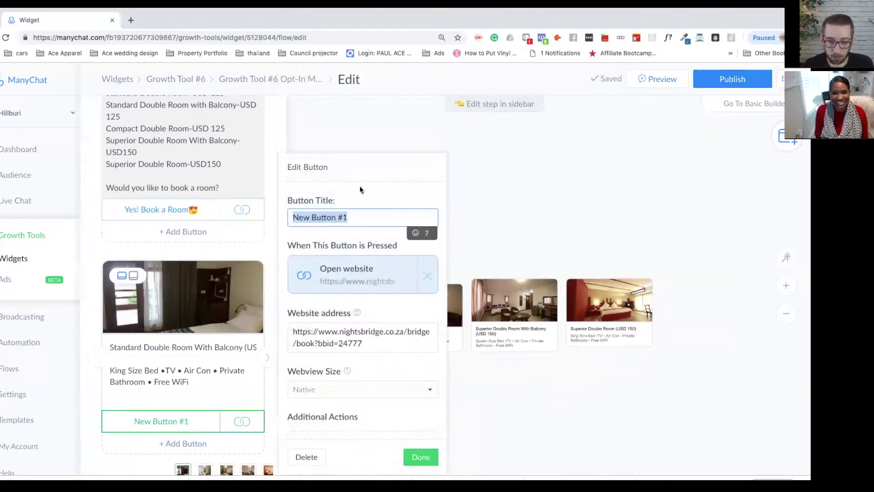
key(BackSpace)
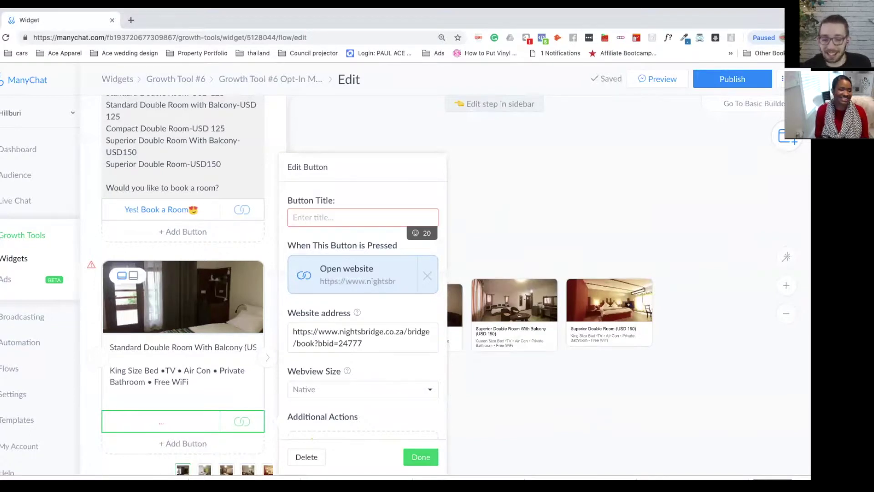
key(ctrl+v)
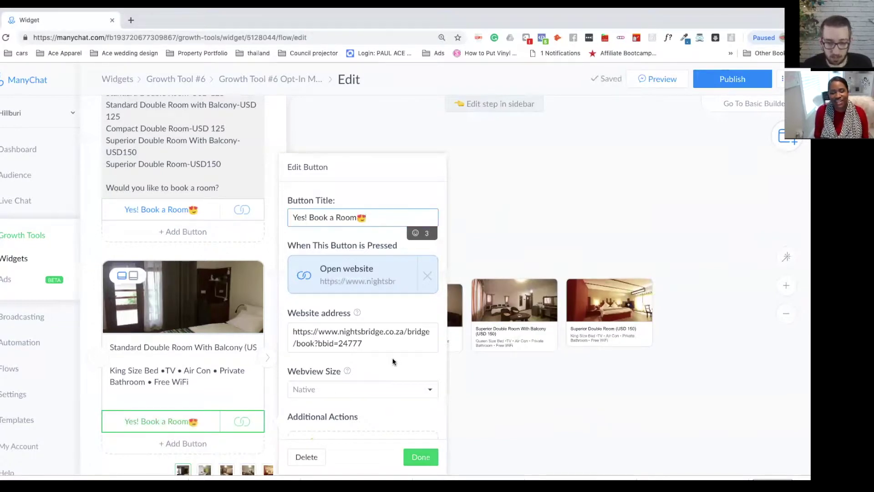
scroll(394, 362, down, 1)
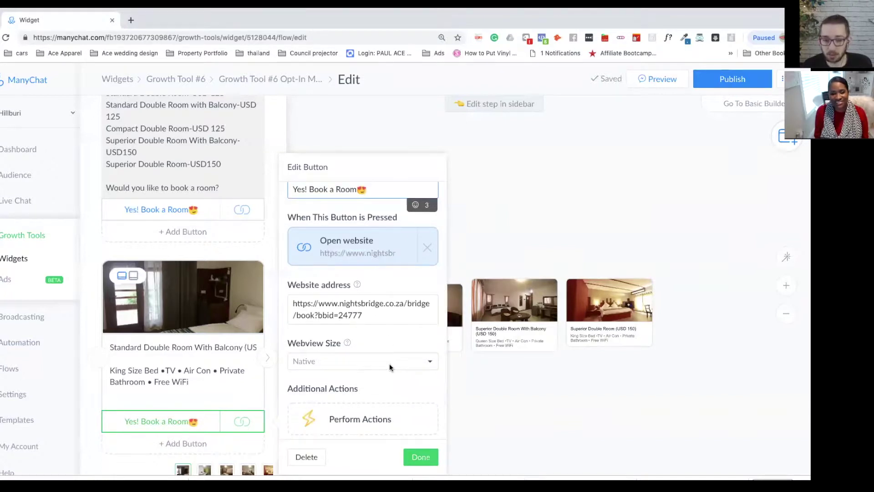
click(420, 457)
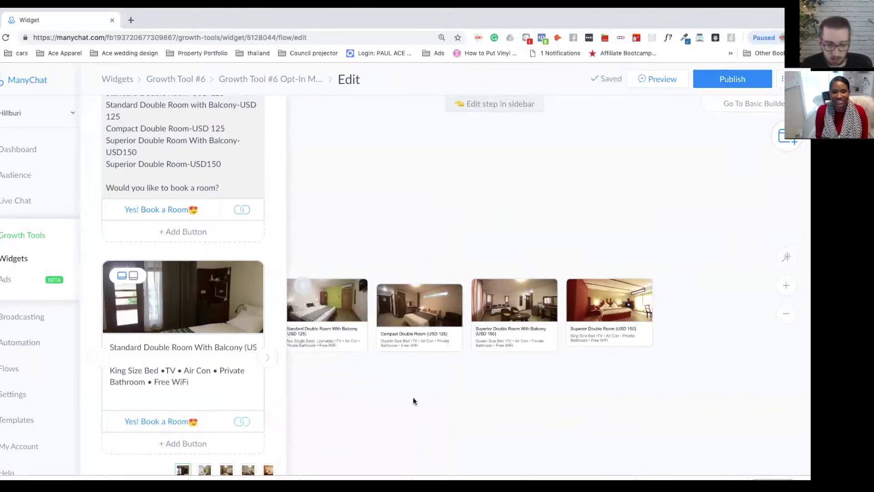
click(267, 358)
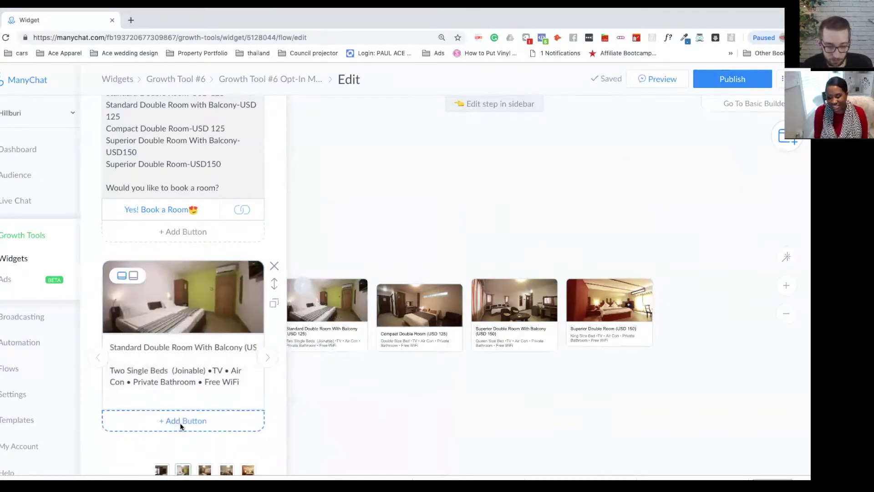
click(179, 422)
key(ctrl+v)
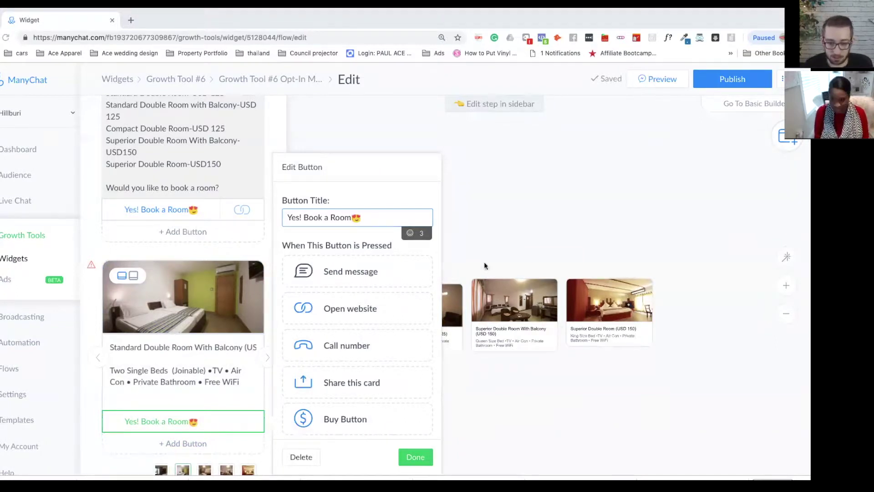
click(360, 306)
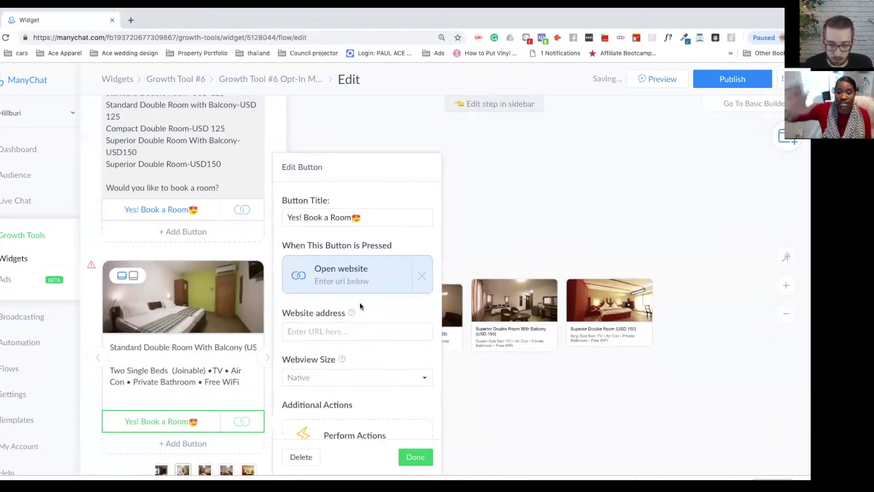
click(357, 331)
text(https://www.nightsbridge.co.za/bridge/book?bbid=24777)
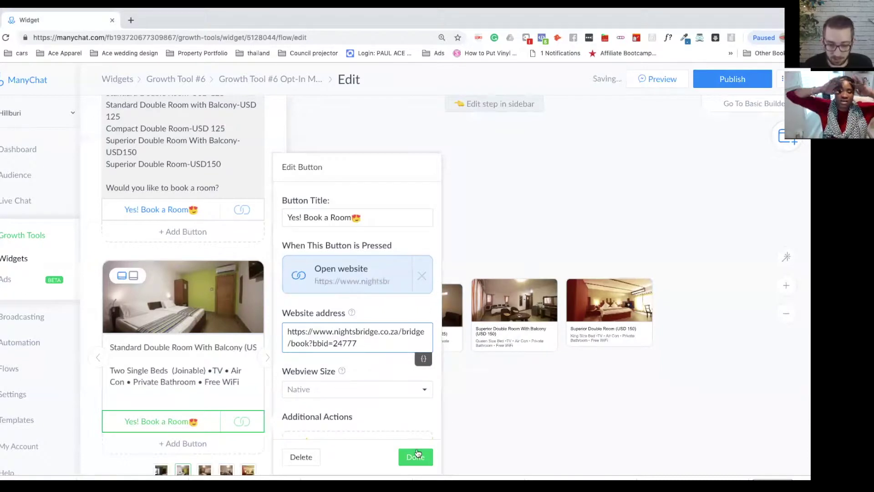
click(415, 457)
click(267, 358)
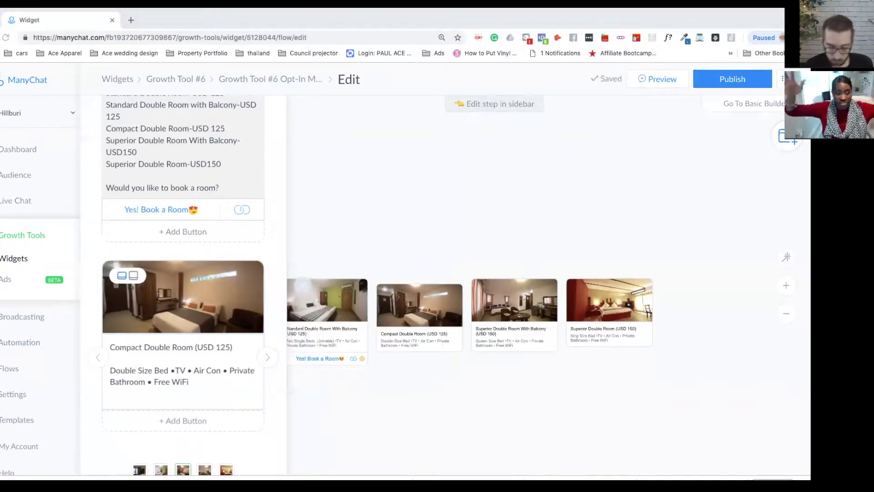
click(178, 421)
click(344, 309)
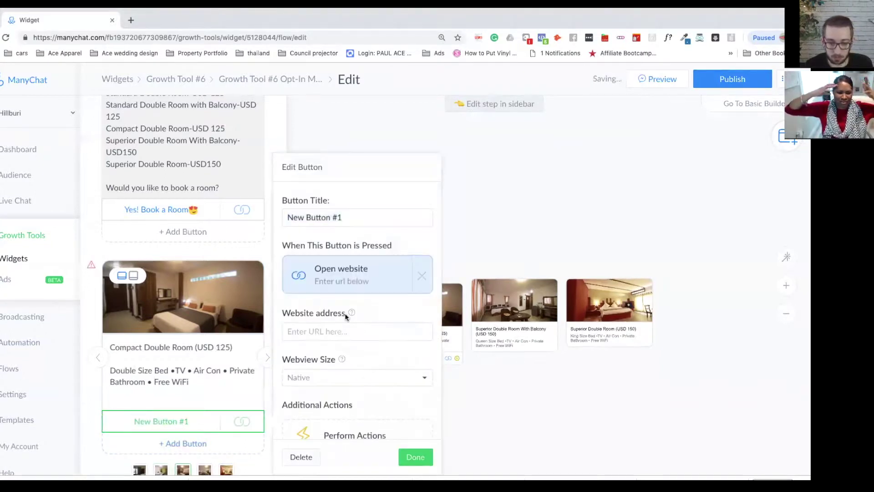
click(325, 331)
text(https://www.nightsbridge.co.za/bridge/book?bbid=24777)
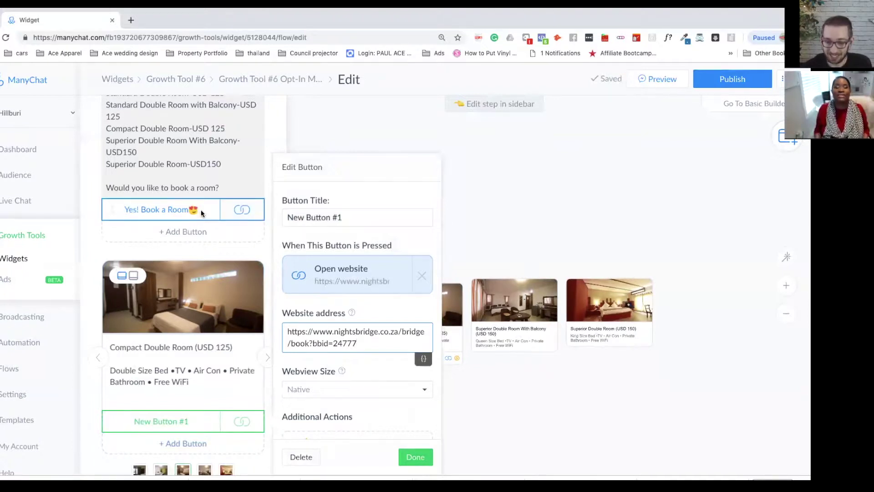
Step: Title the Compact Double Room card's button Yes! Book a Room😍, including the heart-eyes emoji, and finish editing it
click(359, 217)
key(ctrl+a)
text(Yes! Book a )
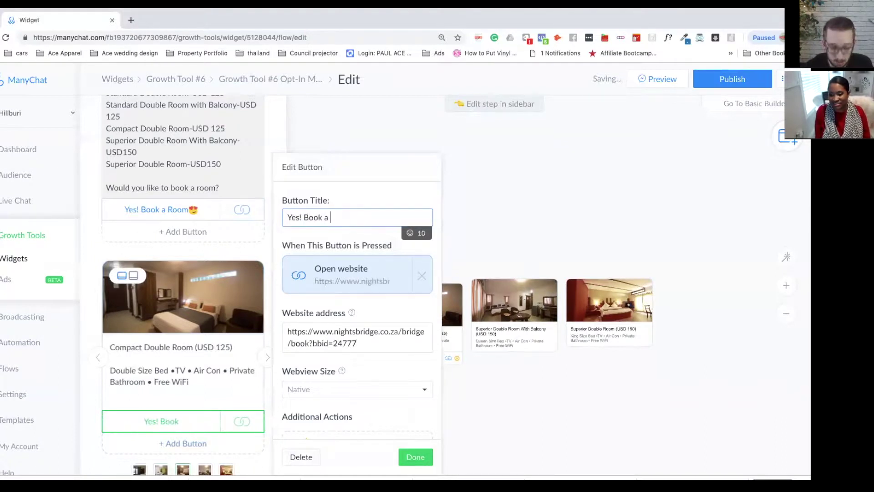
text(Room)
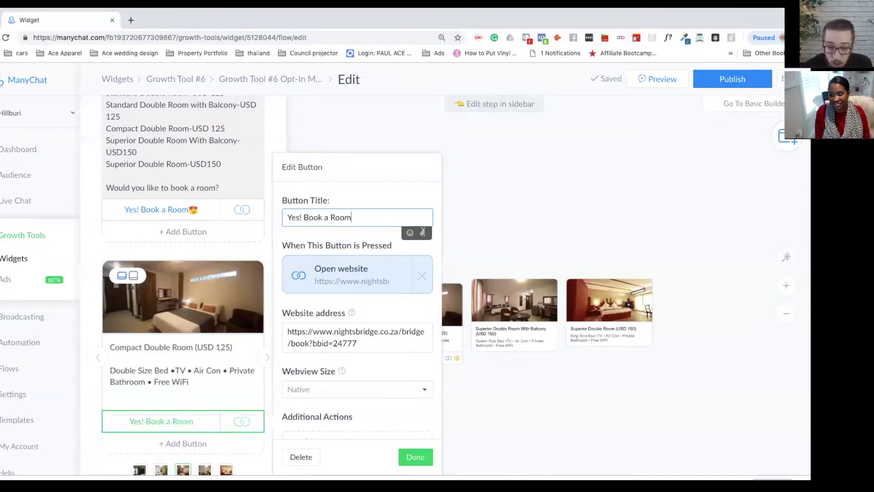
click(410, 233)
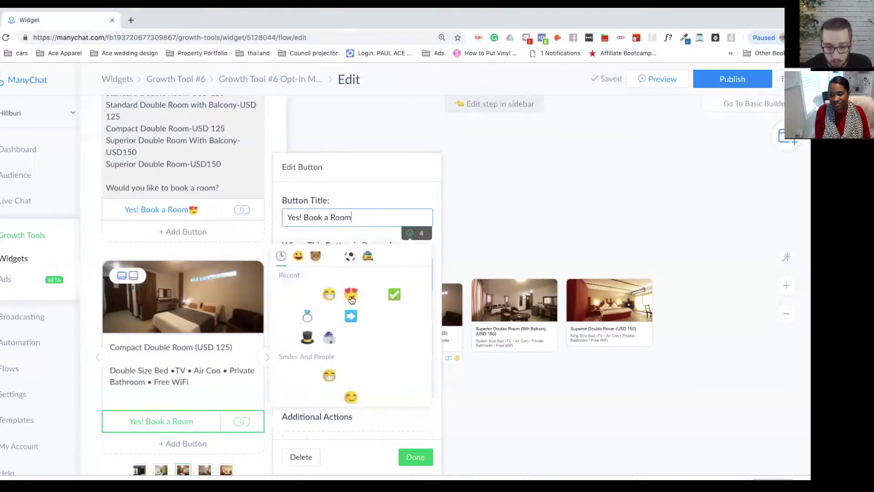
click(351, 294)
click(365, 198)
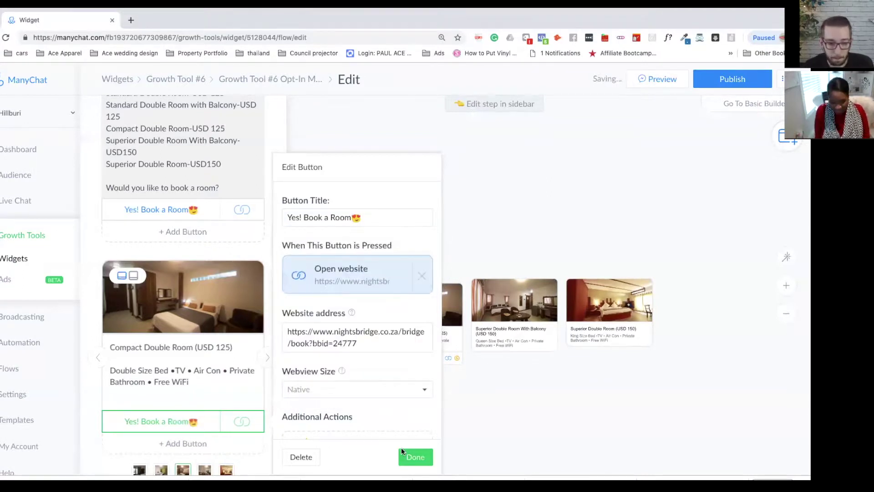
click(414, 457)
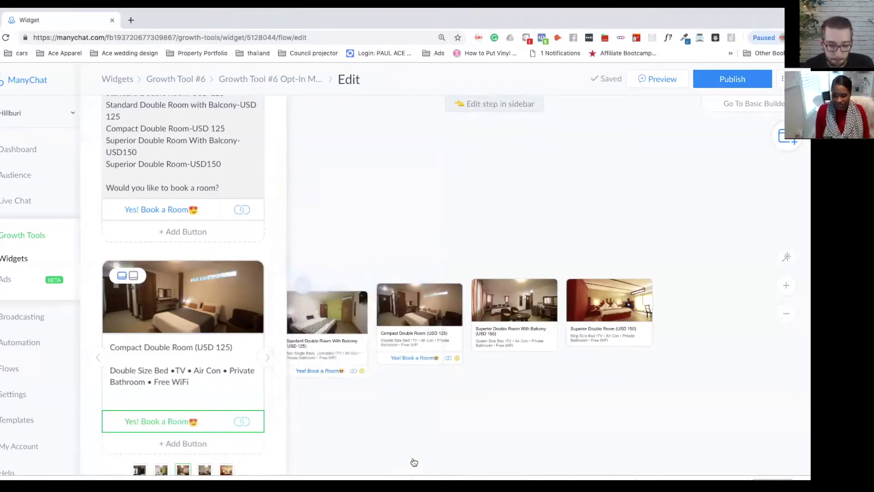
Step: Add a button titled Yes! Book a Room😍 to the Superior Double Room With Balcony gallery card
click(268, 357)
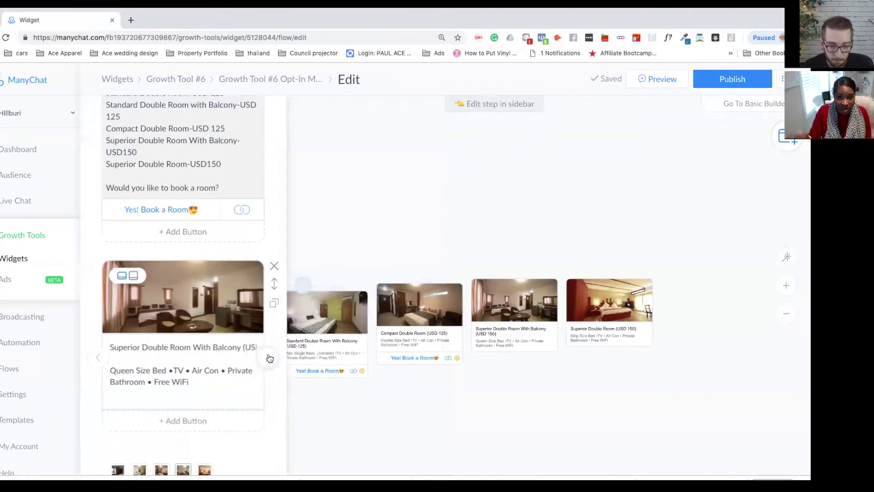
click(187, 420)
text(Y)
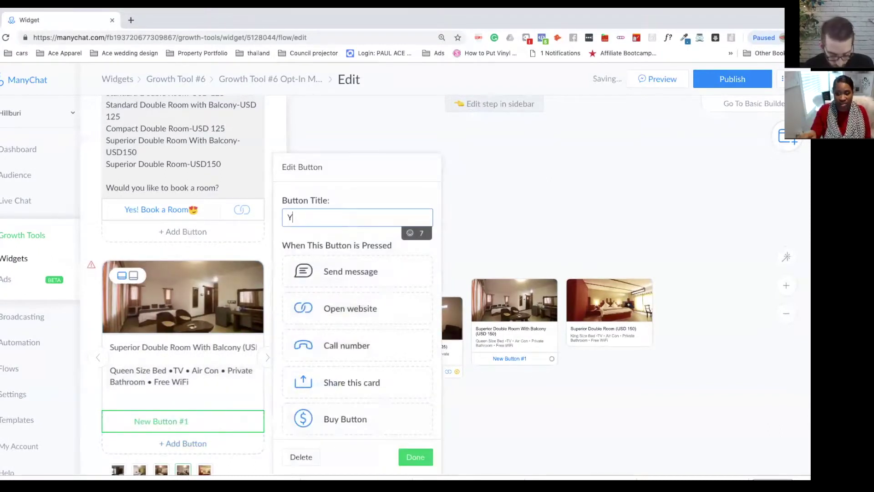
text(es! Book )
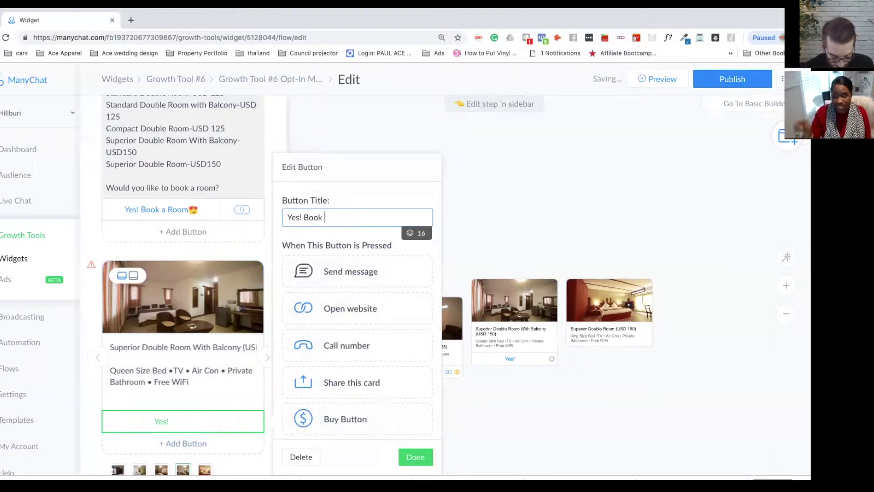
text(a Room)
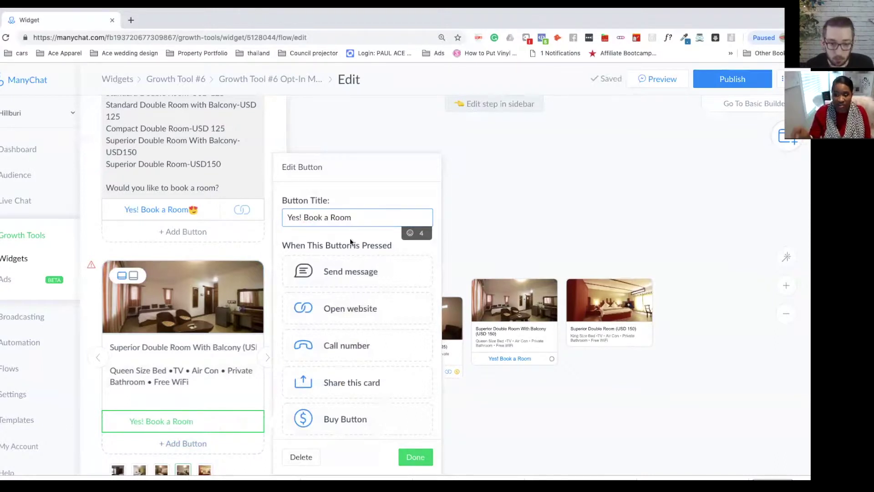
click(410, 234)
click(289, 293)
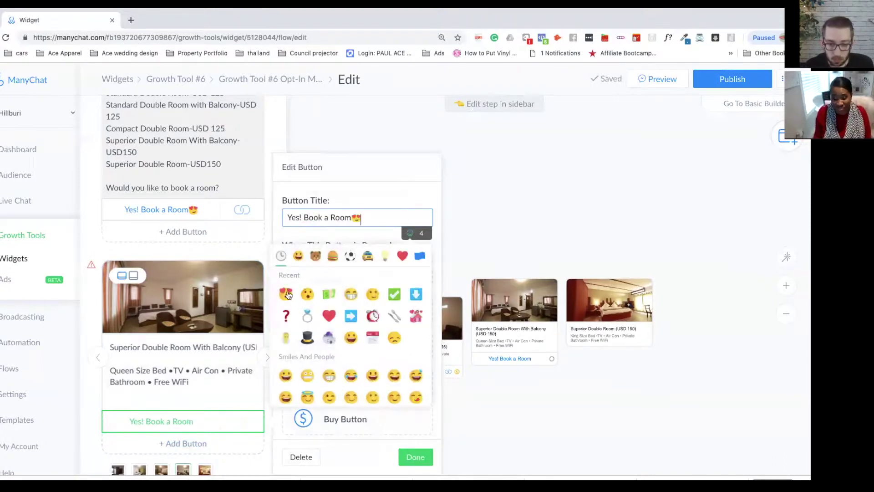
click(383, 189)
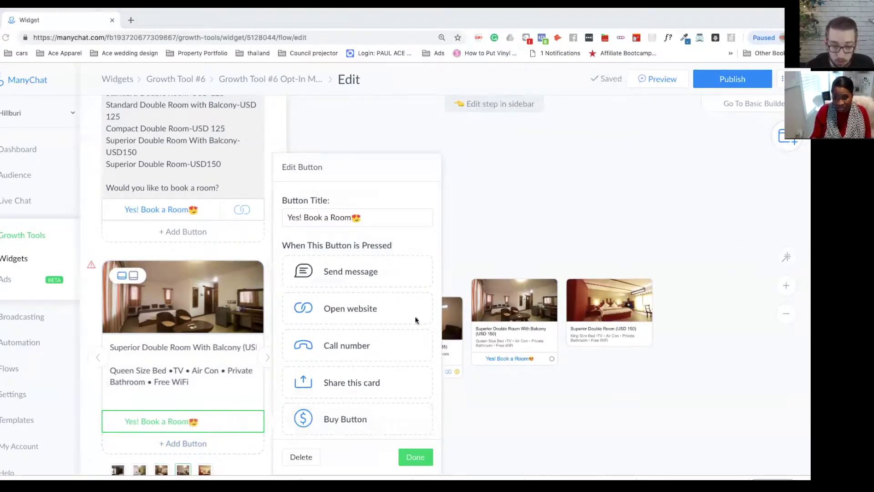
click(354, 308)
click(349, 326)
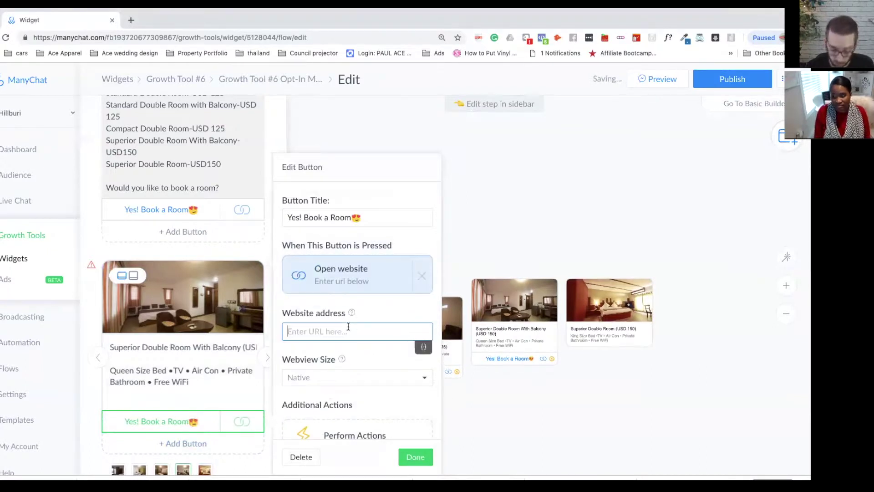
text(https://www.nightsbridge.co.za/bridge/book?bbid=24777)
scroll(383, 313, down, 1)
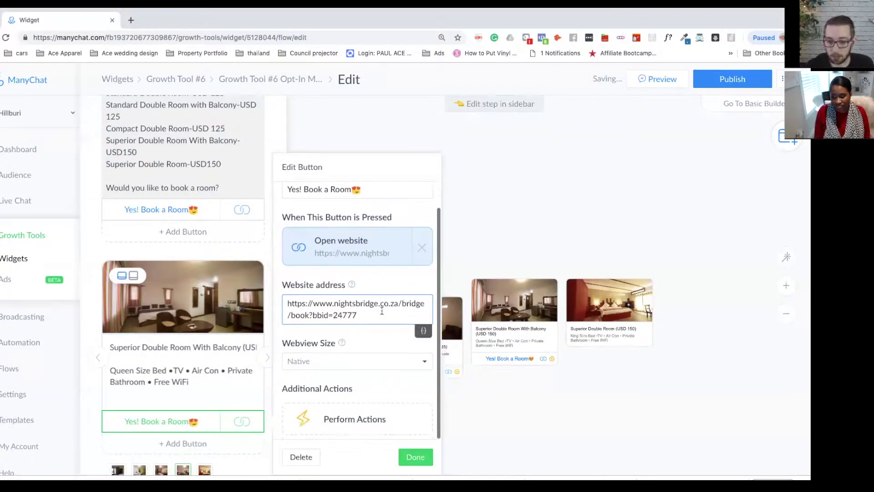
click(415, 457)
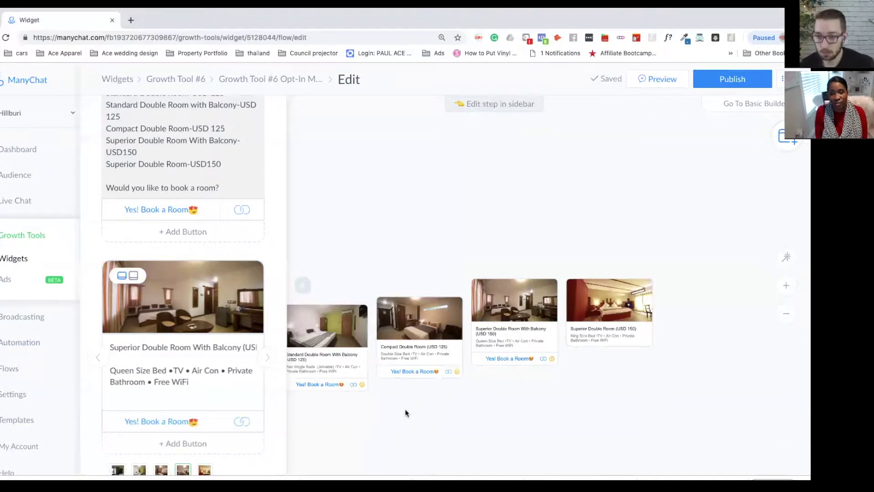
Step: Add a button titled Yes! Book a Room😍, including the heart-eyes emoji, to the Superior Double Room (USD 150) gallery card
scroll(404, 412, down, 3)
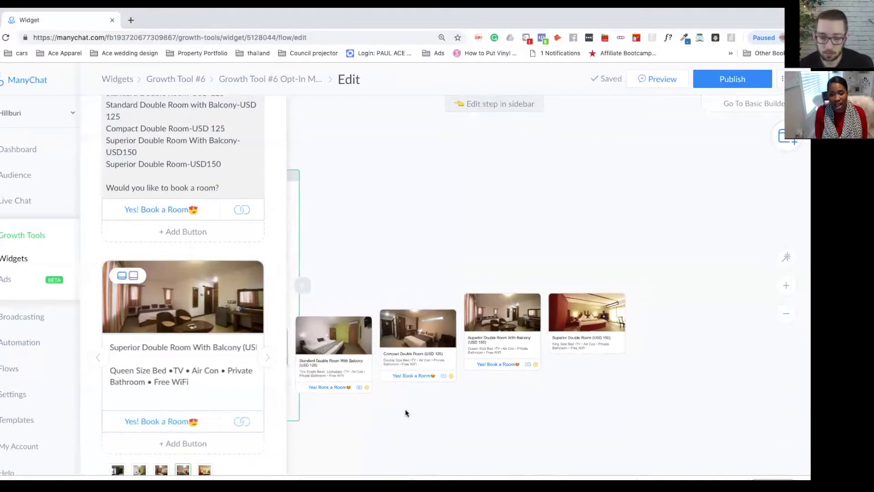
click(563, 341)
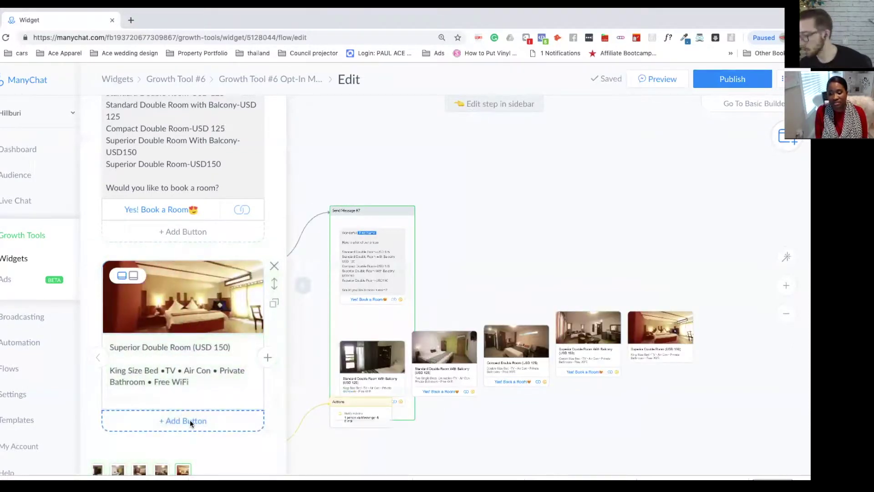
click(190, 419)
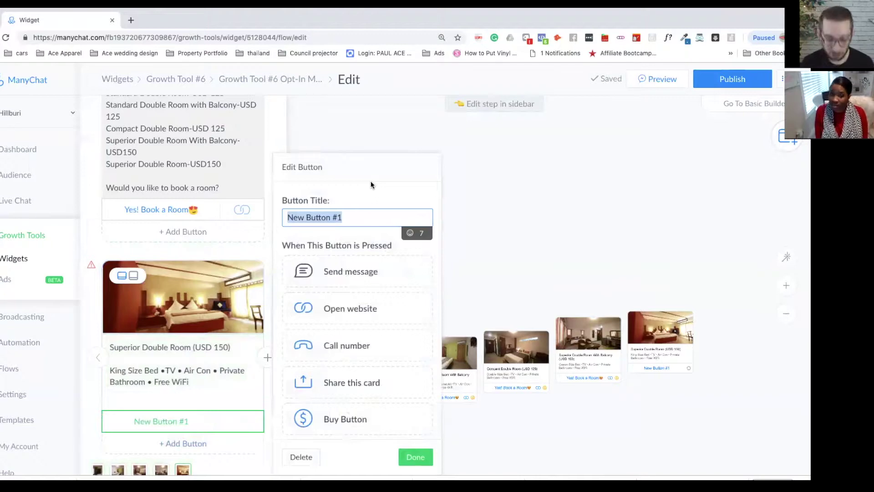
text(Yes!)
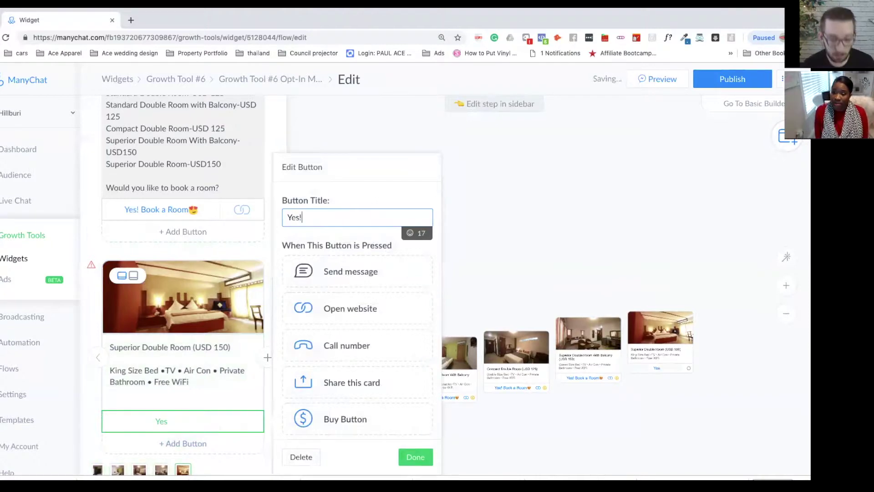
text( Book )
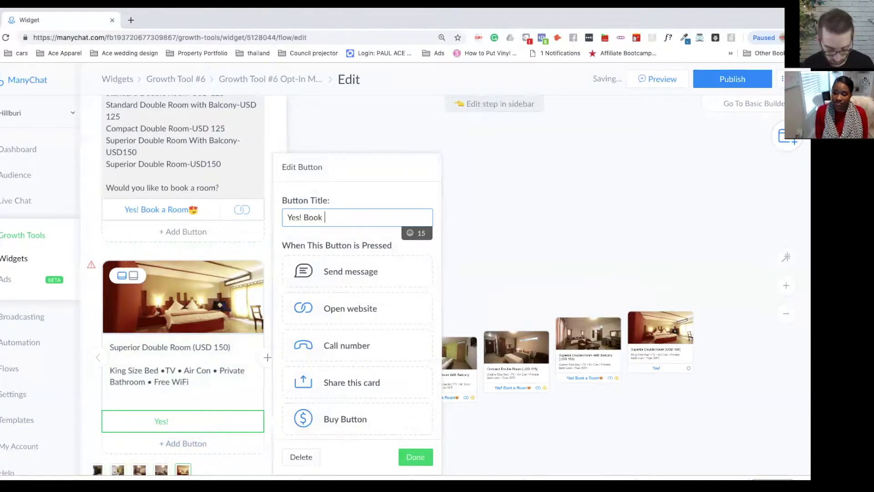
text(a Room)
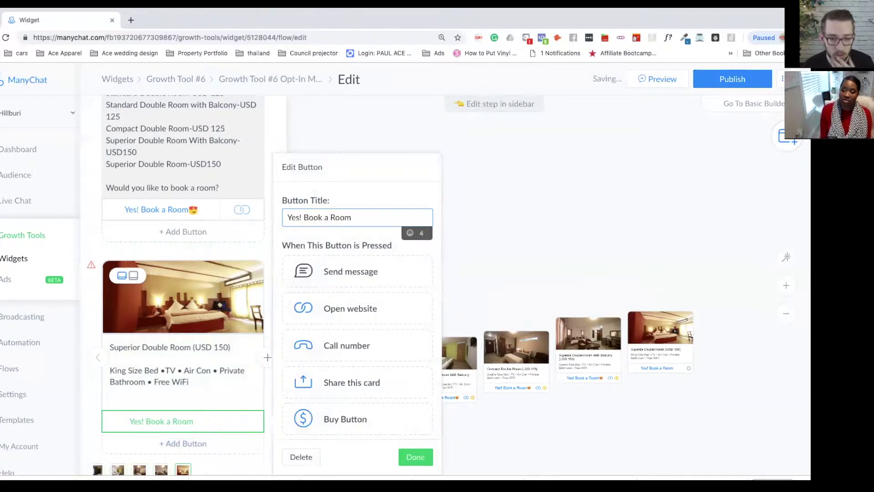
click(410, 234)
click(286, 293)
click(366, 187)
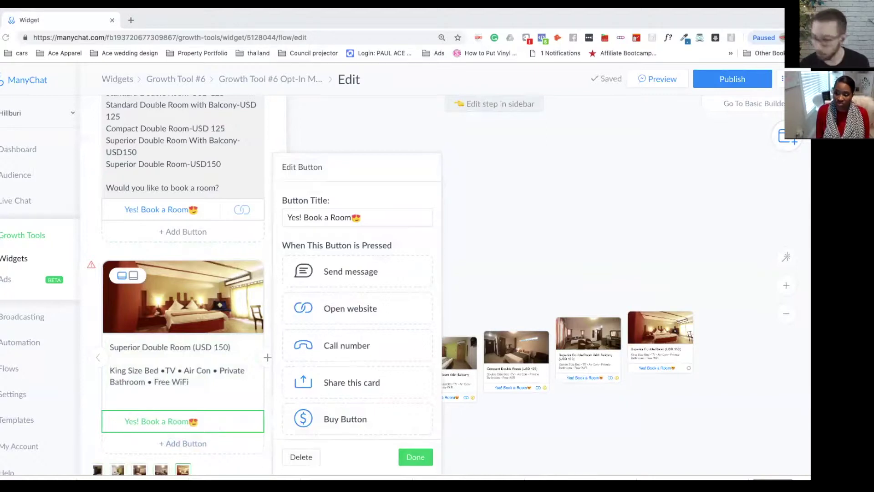
click(363, 310)
click(353, 327)
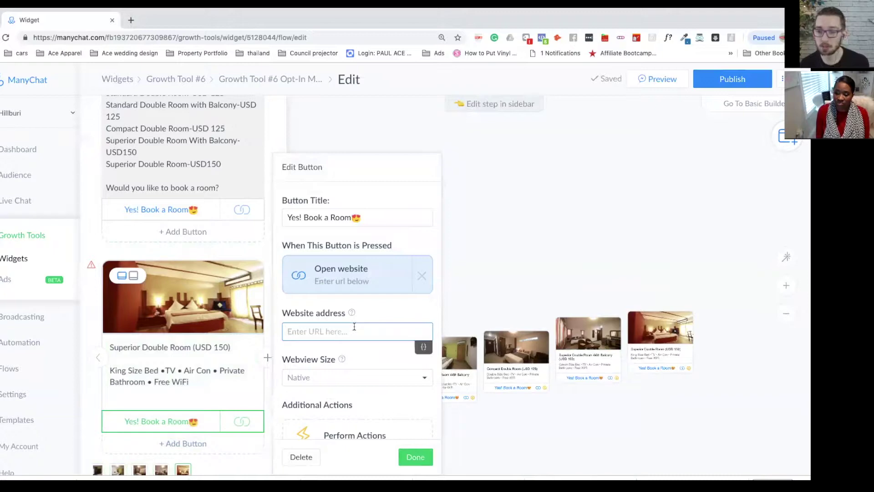
text(https://www.nightsbridge.co.za/bridge/book?bbid=24777)
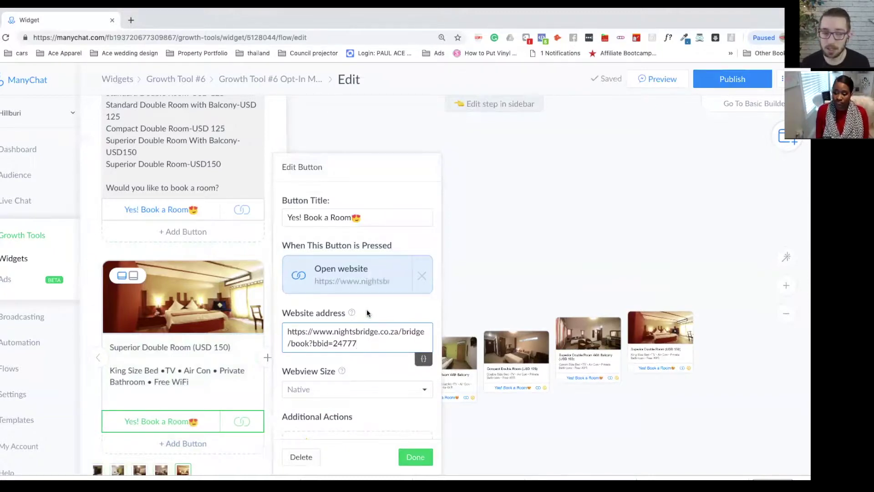
scroll(370, 307, down, 1)
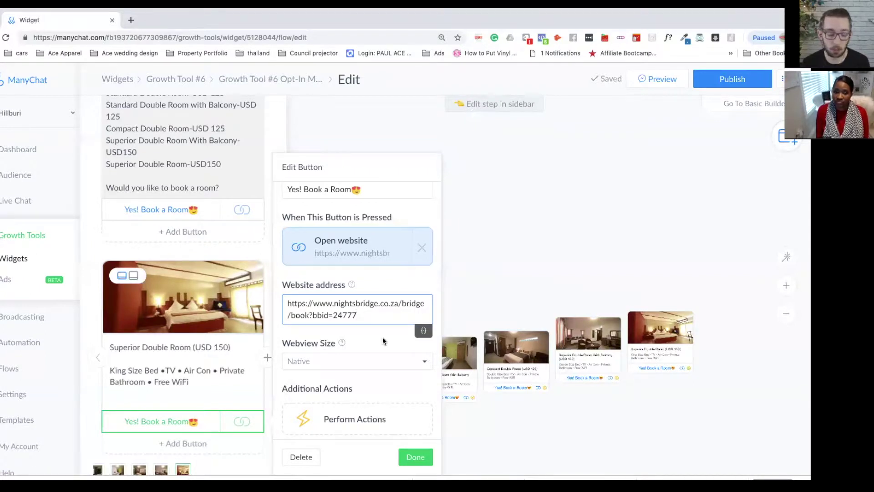
click(415, 457)
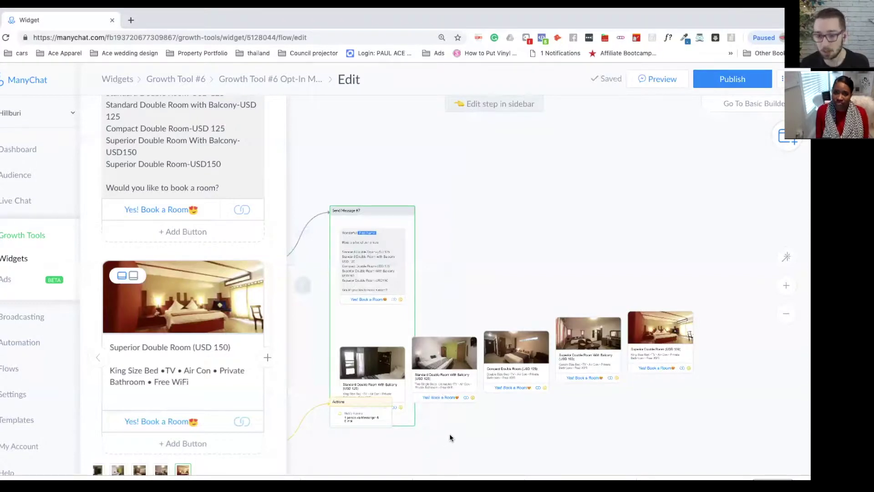
Step: Publish the Growth Tool #6 opt-in flow with the completed room gallery
scroll(496, 416, down, 5)
scroll(496, 416, left, 5)
drag(455, 307, 461, 364)
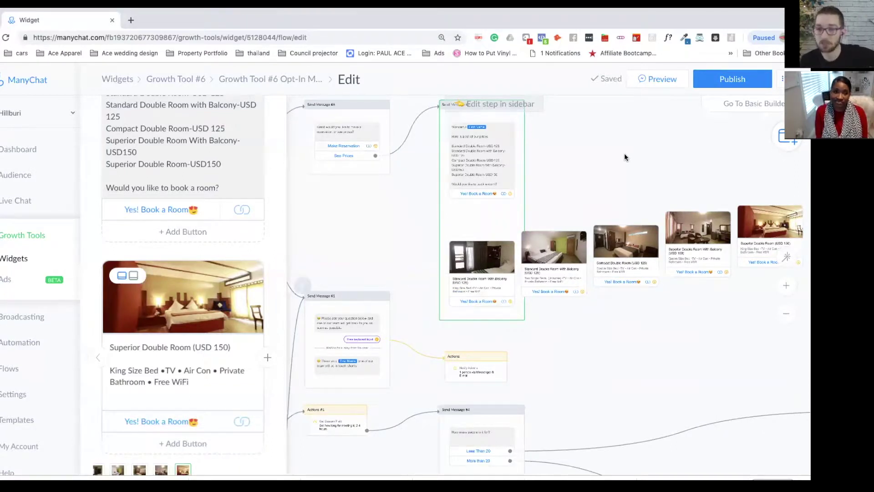
scroll(624, 153, up, 2)
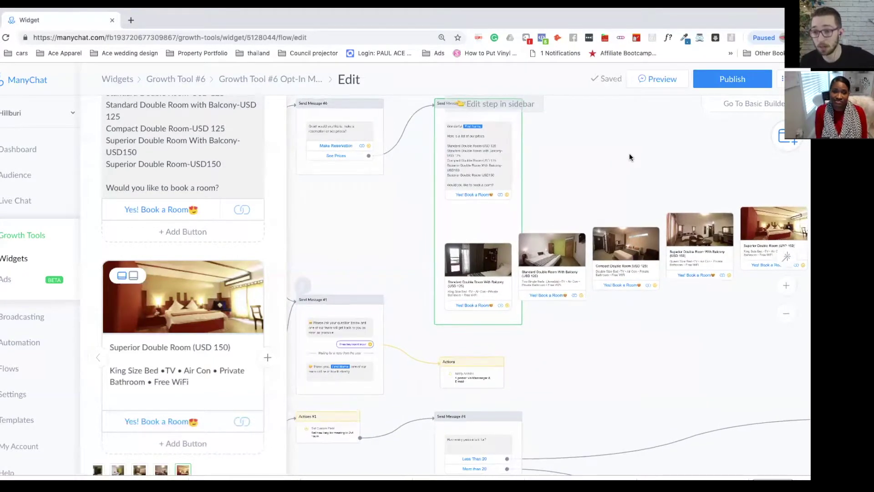
click(717, 80)
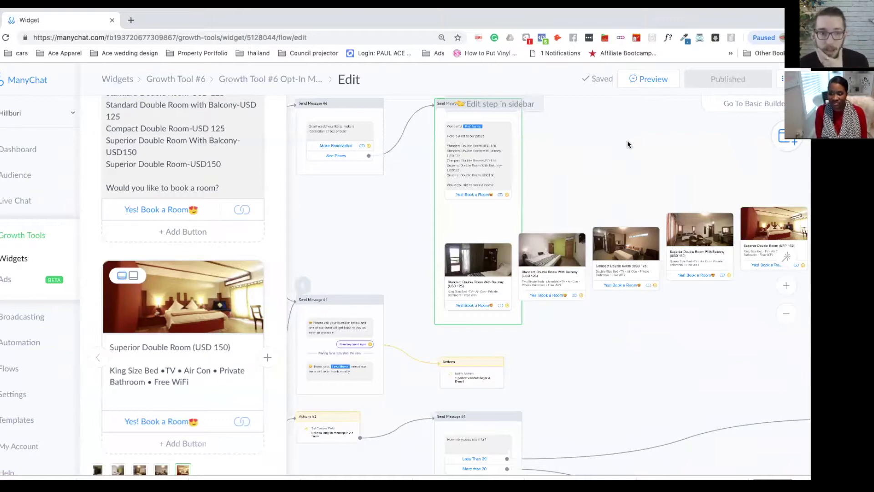
Step: Examine the flow's branches between the room gallery and the hotel enquiry menu, including the Ask a Question path
scroll(255, 291, down, 4)
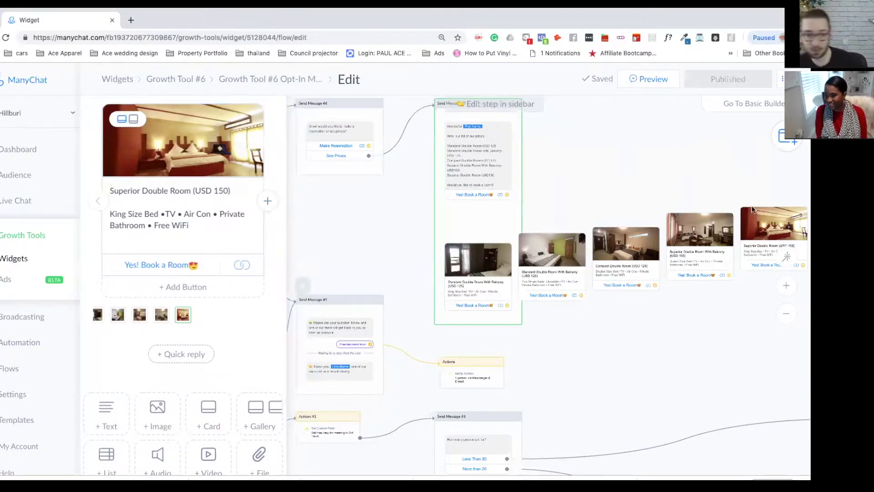
drag(404, 206, 744, 322)
drag(606, 416, 327, 296)
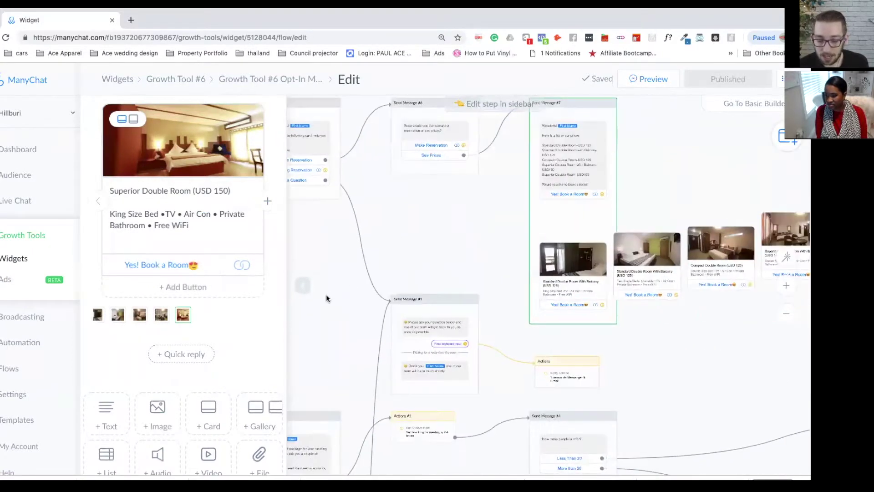
drag(451, 240, 602, 245)
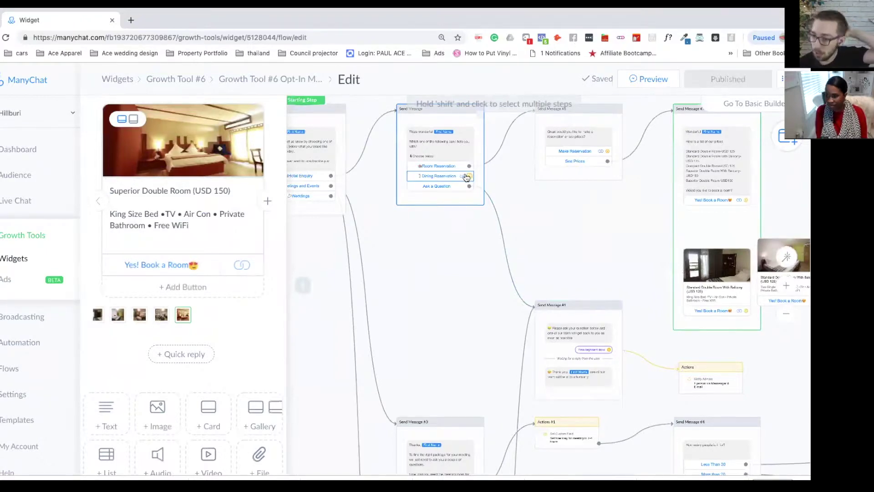
scroll(452, 272, up, 1)
scroll(452, 271, up, 2)
drag(473, 328, 430, 203)
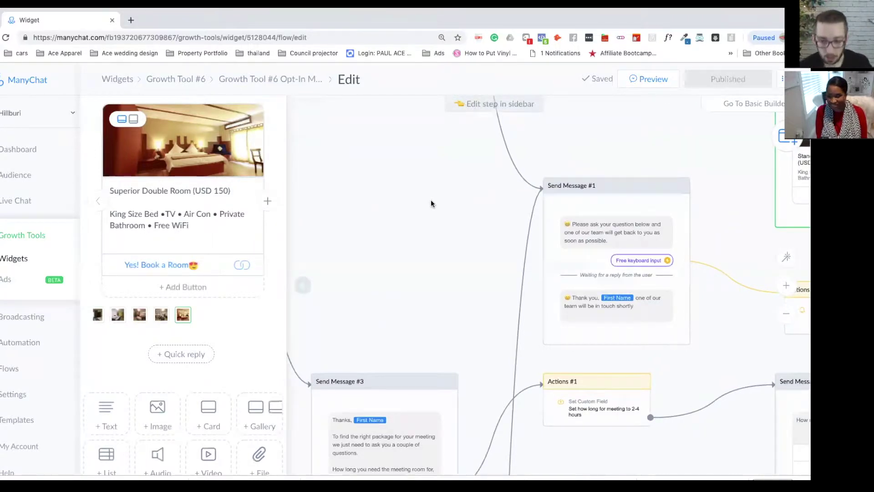
scroll(431, 200, down, 5)
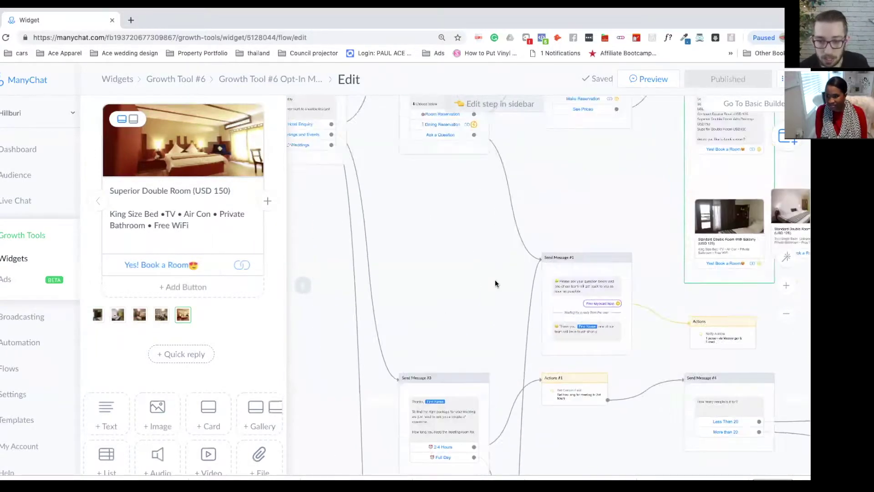
click(518, 211)
scroll(505, 210, up, 5)
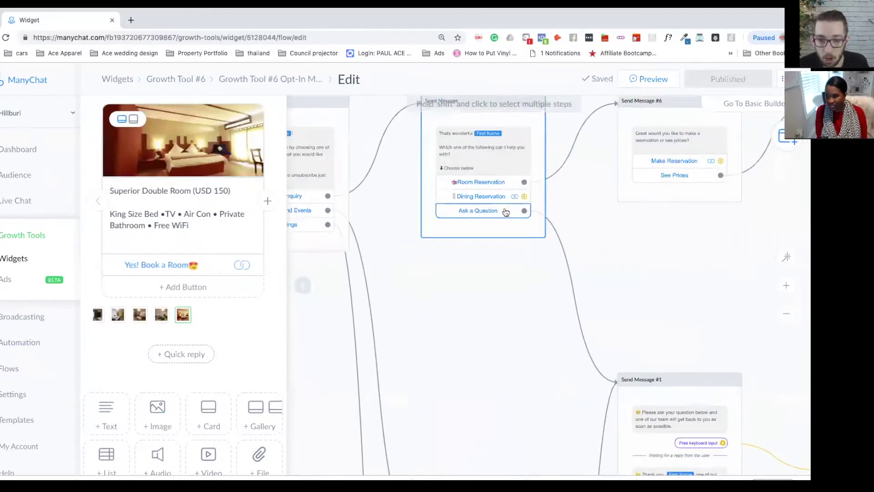
drag(458, 279, 546, 453)
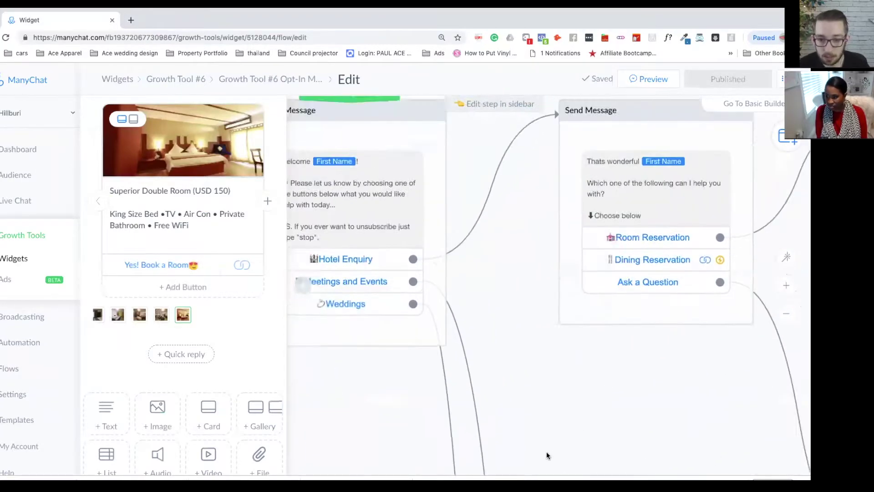
click(616, 210)
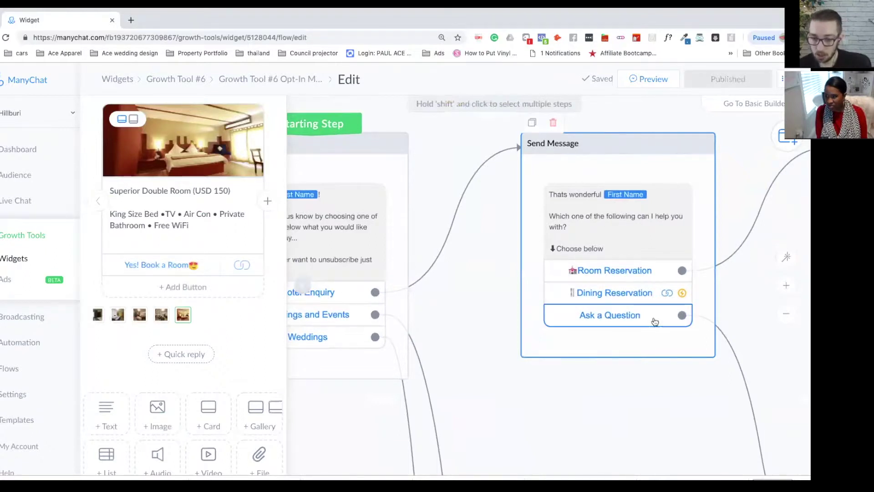
Step: Detach the Ask a Question button from its current message and connect it to a new Send Message step below the enquiry menu
click(671, 390)
drag(671, 389, 462, 173)
drag(472, 363, 494, 342)
drag(473, 167, 562, 312)
click(472, 161)
click(420, 303)
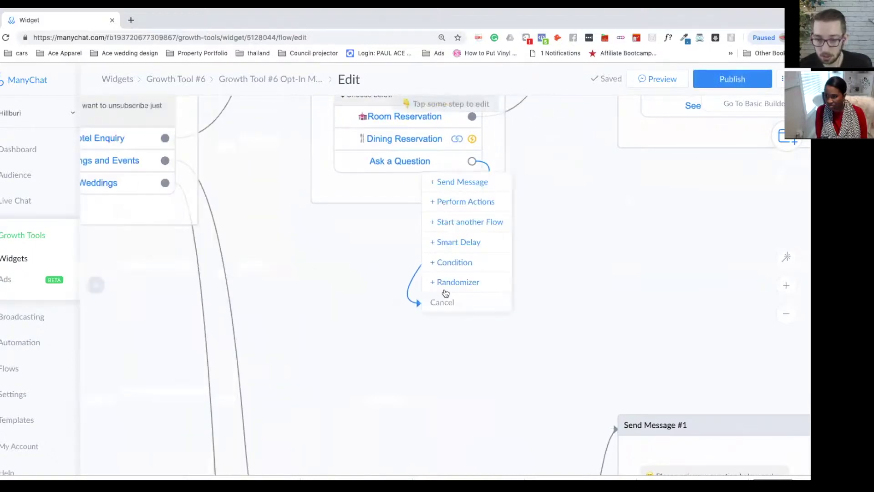
click(466, 183)
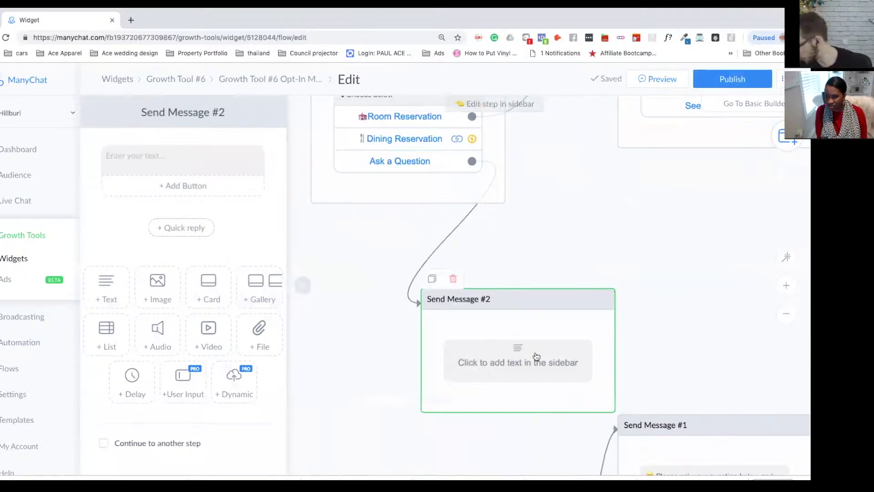
Step: Enter "Here are a couple of our most common questions." as the text of Send Message #2, and start a new paragraph with "I"
click(151, 159)
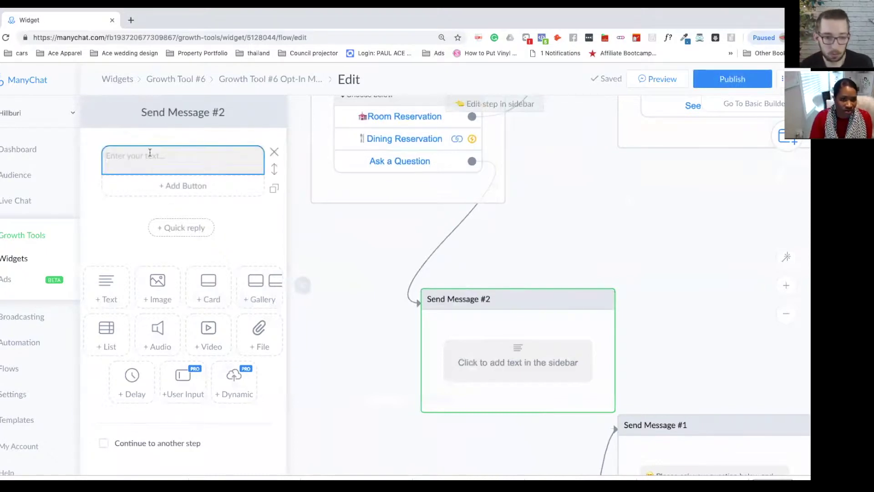
text(H)
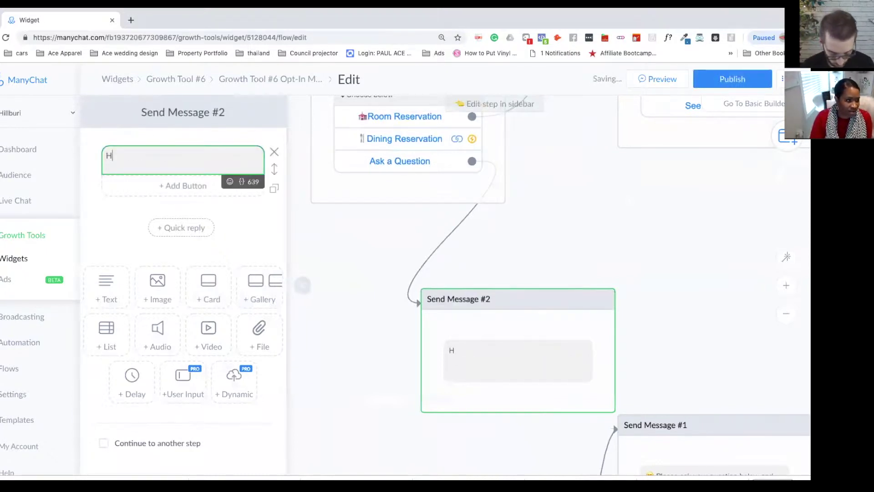
text(ere)
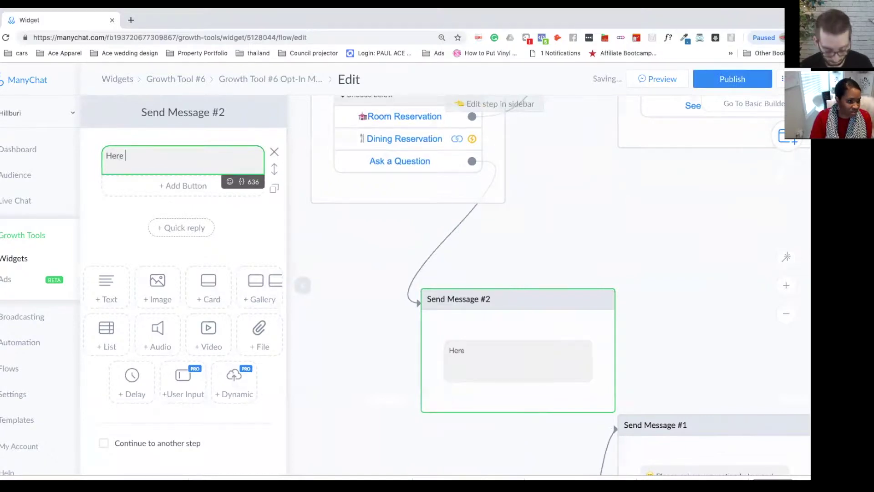
text( are a coupl)
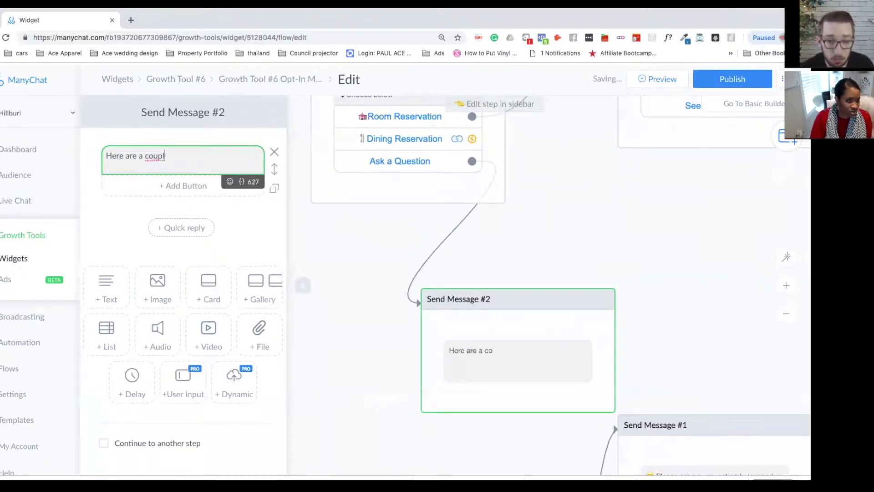
text(e of )
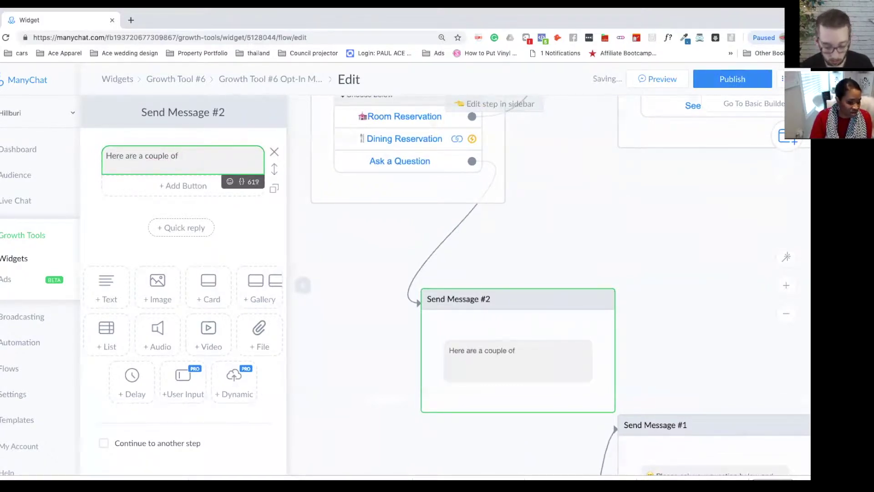
text(our most )
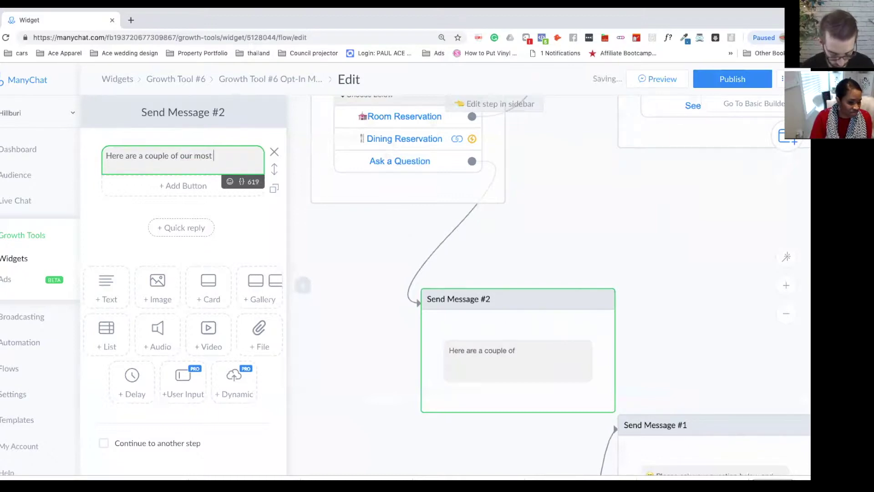
text(common)
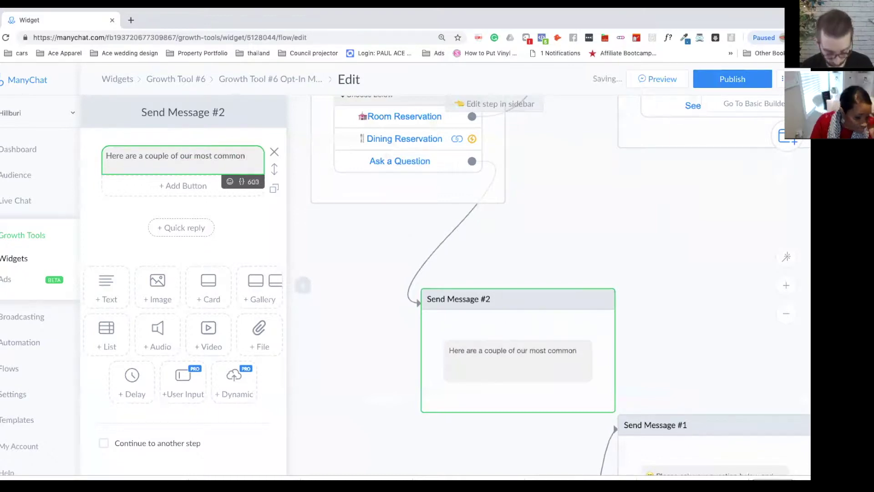
text( question)
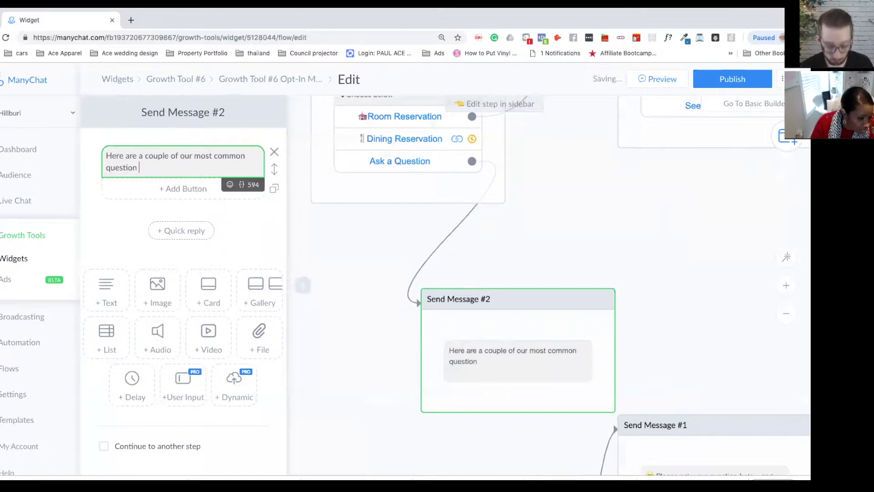
text(s)
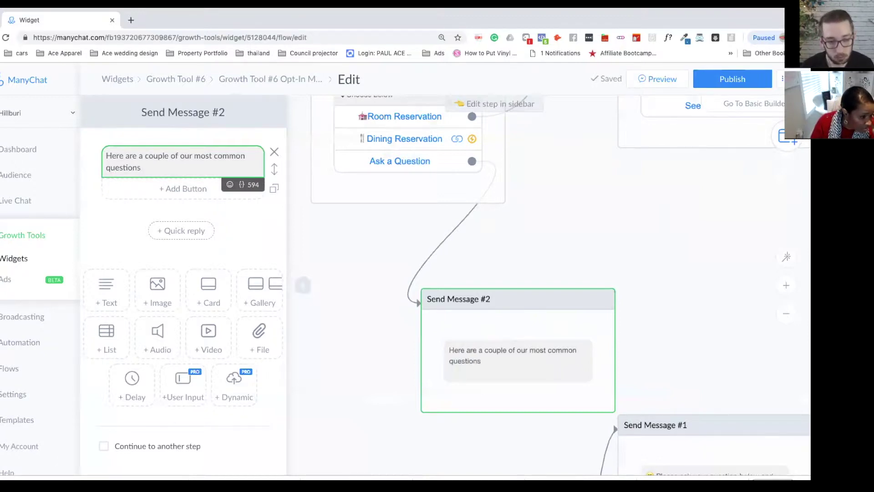
text(.)
key(Return)
key(Return)
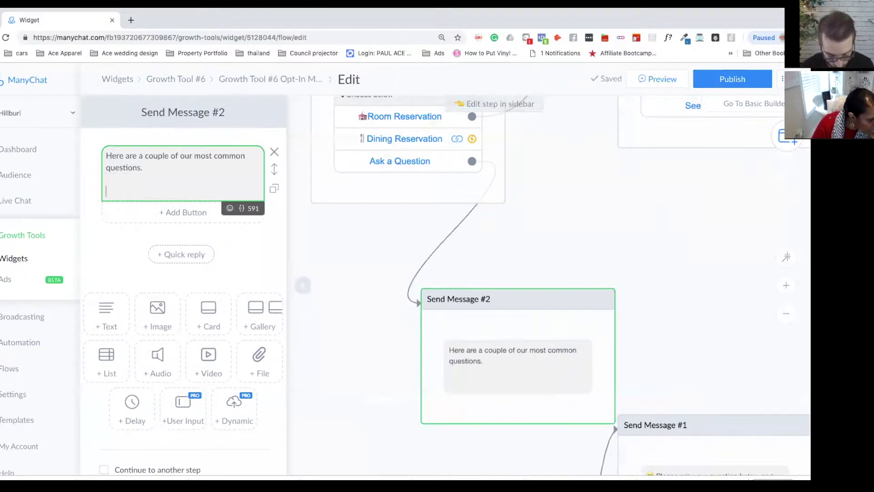
text(I)
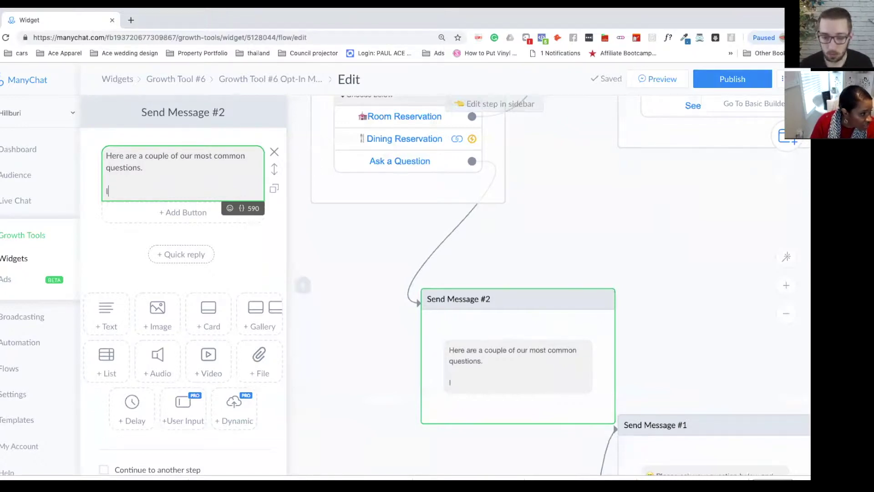
Step: Delete the text block with the room price list from Send Message #7
scroll(469, 337, down, 5)
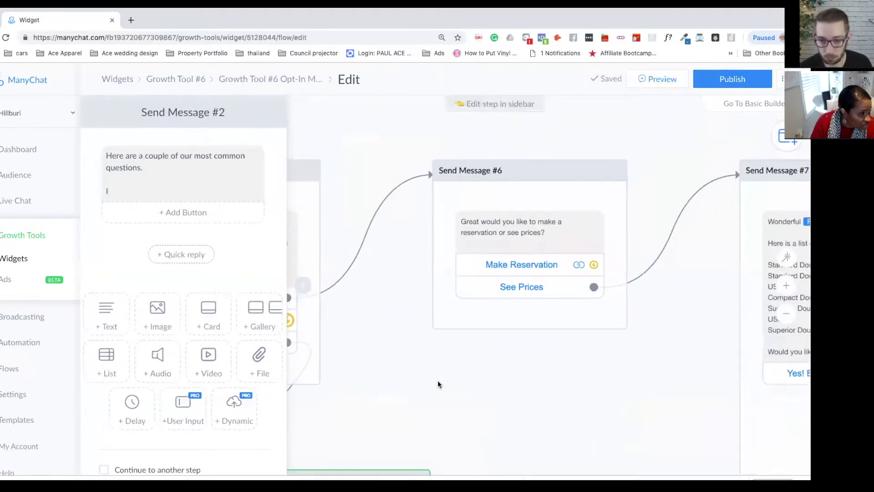
drag(522, 392, 377, 297)
click(520, 210)
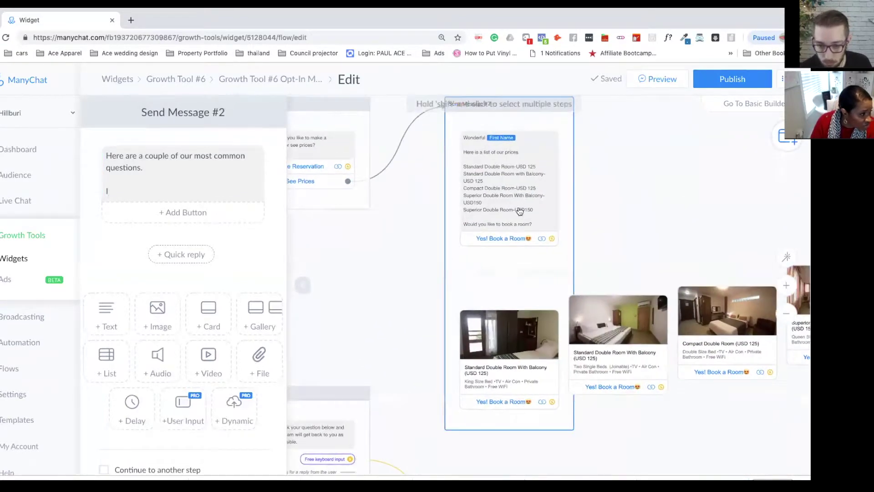
click(519, 211)
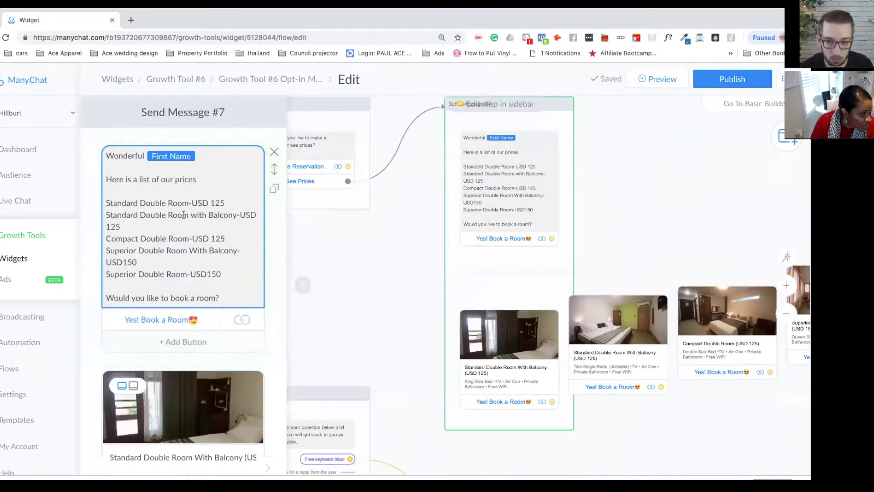
click(274, 151)
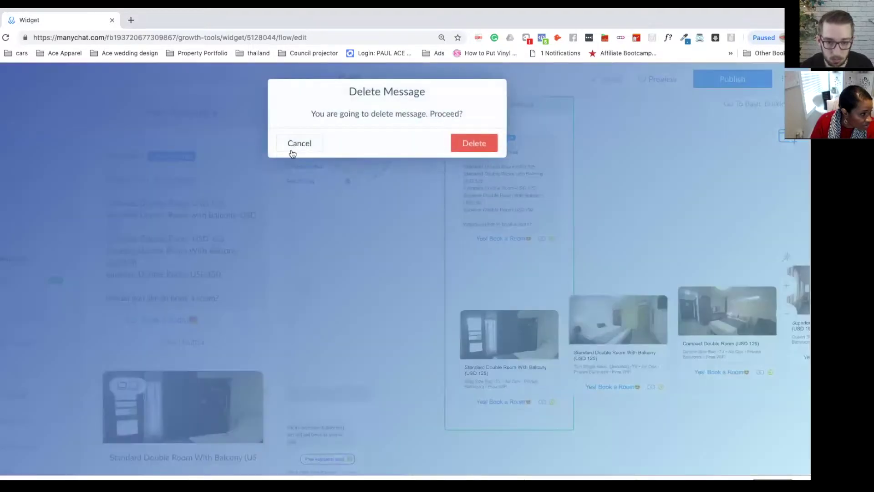
click(472, 143)
drag(382, 236, 478, 324)
mouse_move(191, 214)
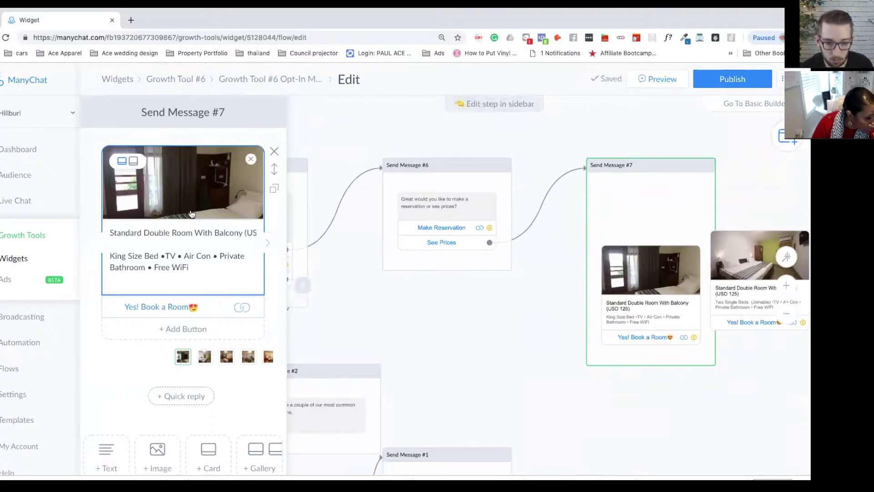
click(191, 214)
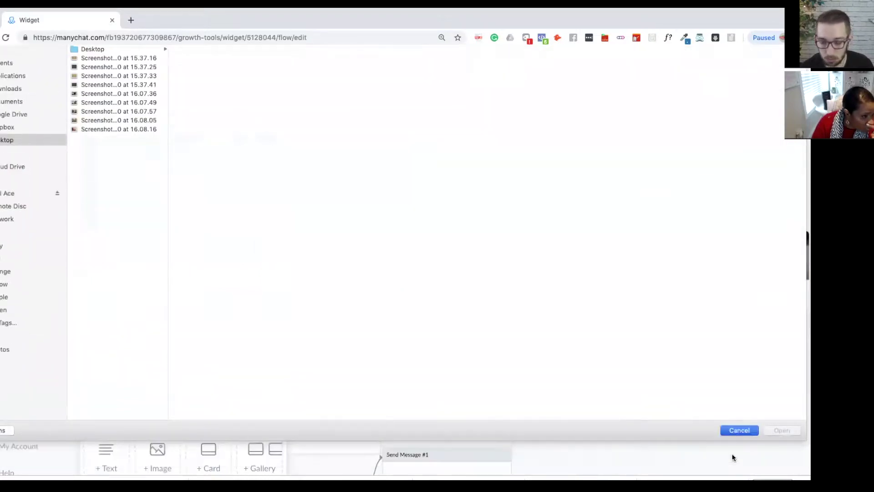
click(733, 452)
Step: Extend the first sentence of Send Message #2 to end with "questions people ask."
scroll(728, 269, right, 10)
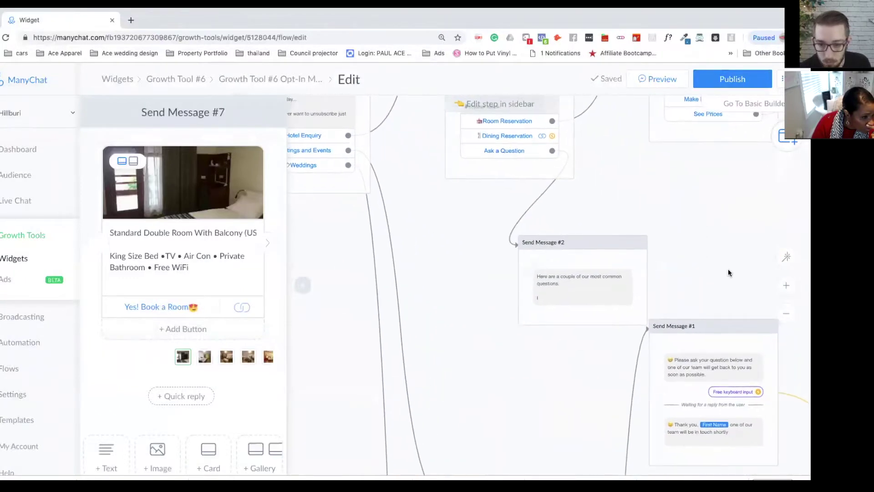
click(465, 306)
click(148, 168)
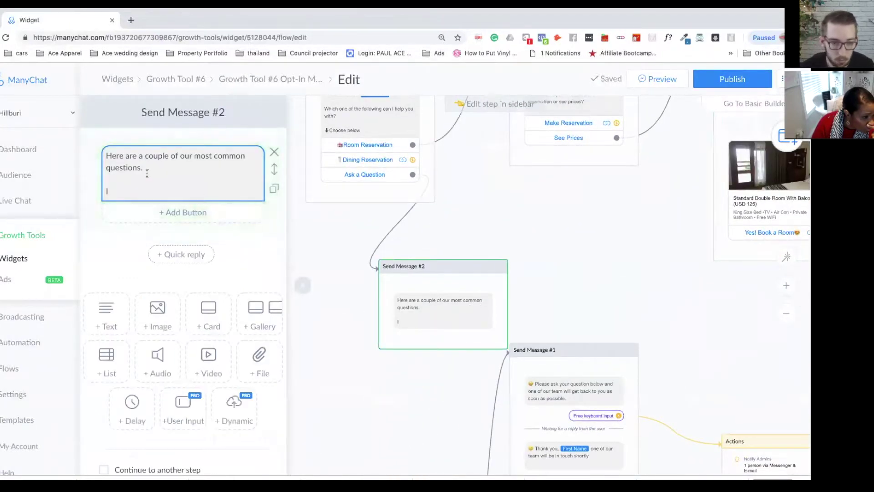
key(BackSpace)
text(people ask.)
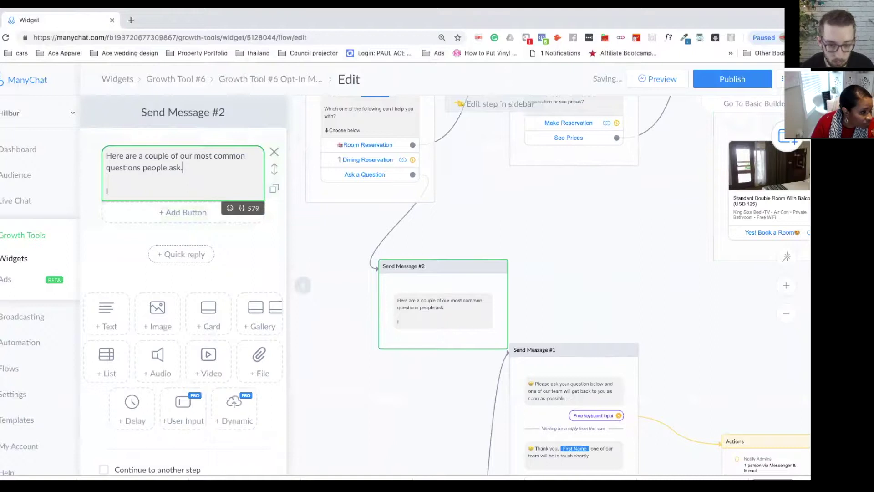
Step: Add the paragraph "Choose an option below or choose ask a question" below the first sentence of Send Message #2
key(Return)
key(Return)
text(Choose an option below or)
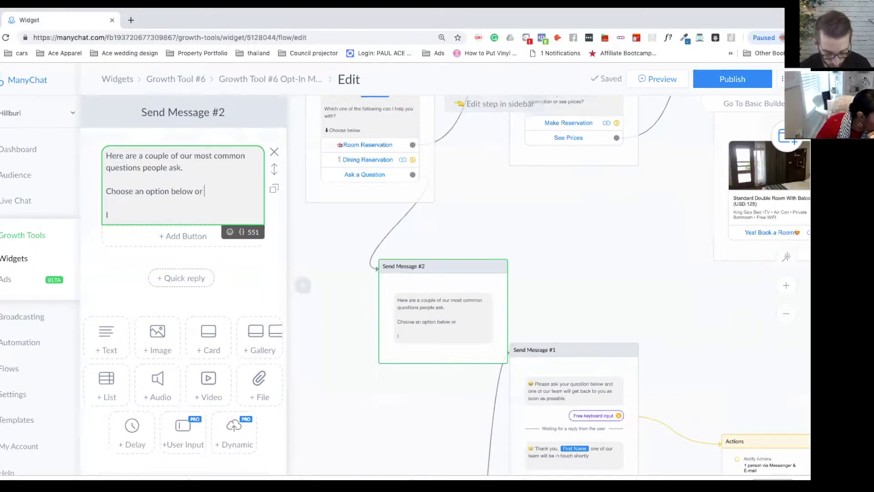
text(c)
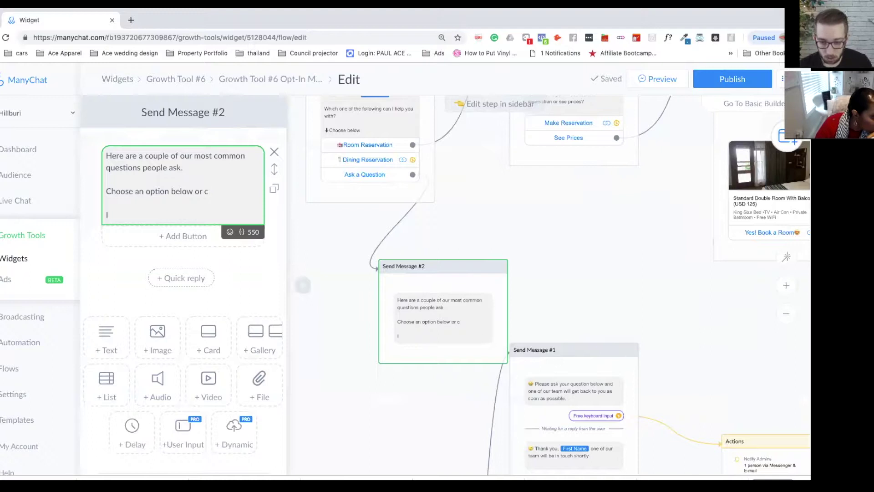
text(hoose )
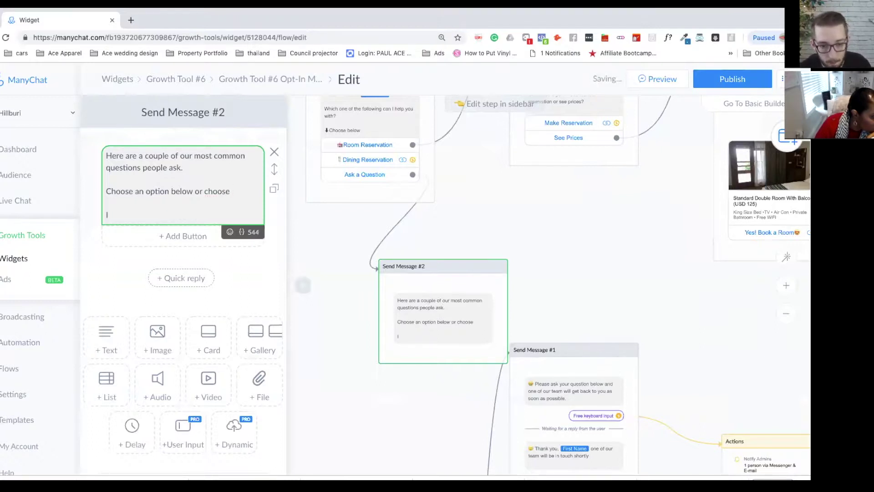
text(ask a)
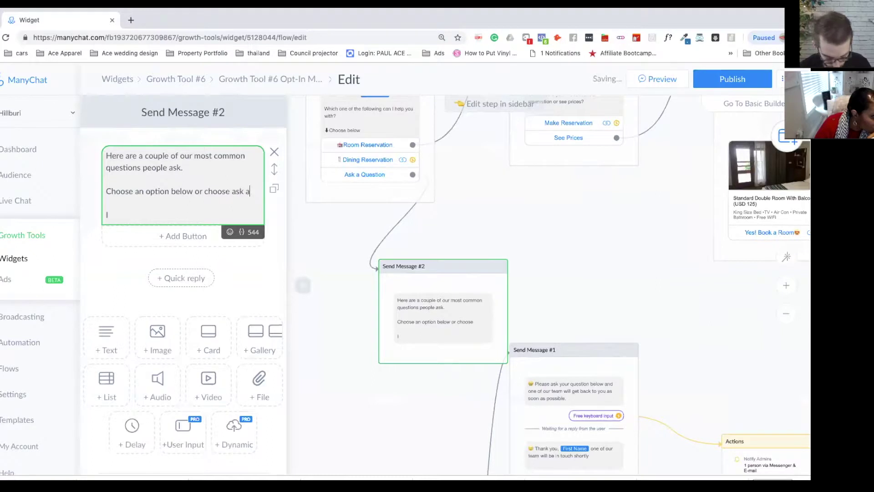
text( question)
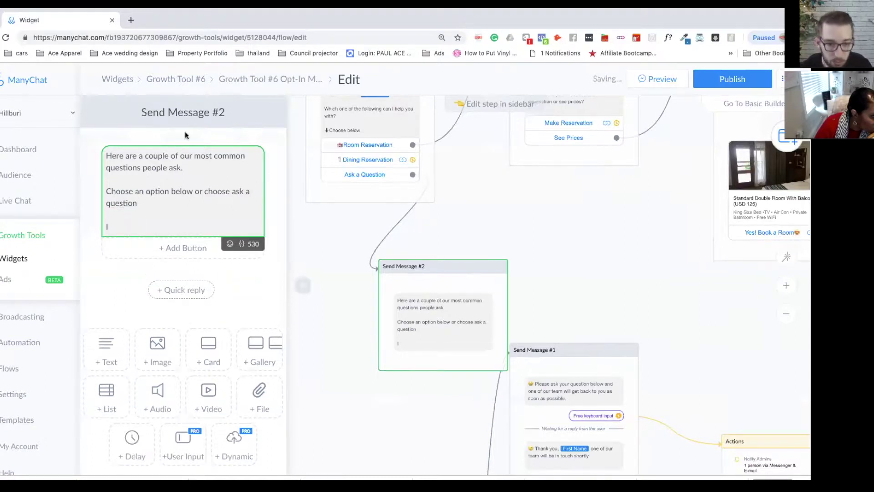
Step: Add a button titled "Ask a Question ❓" to Send Message #2 and connect it to Send Message #1
click(155, 248)
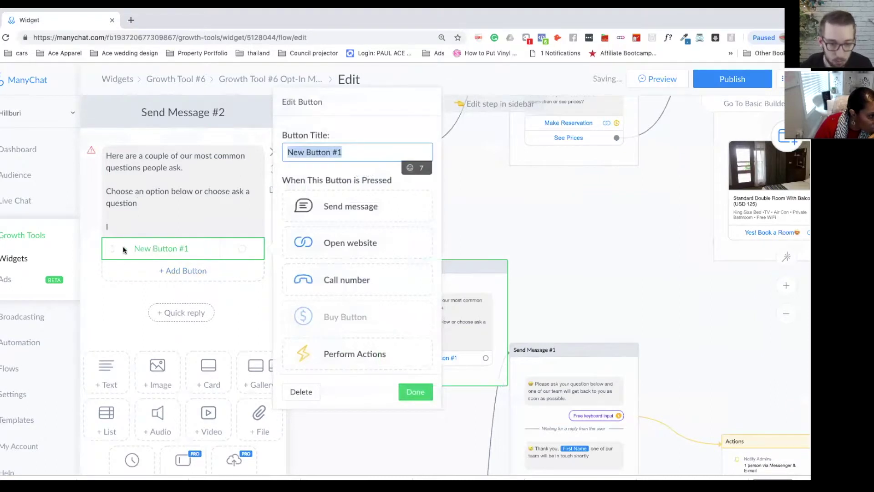
text(Ask a )
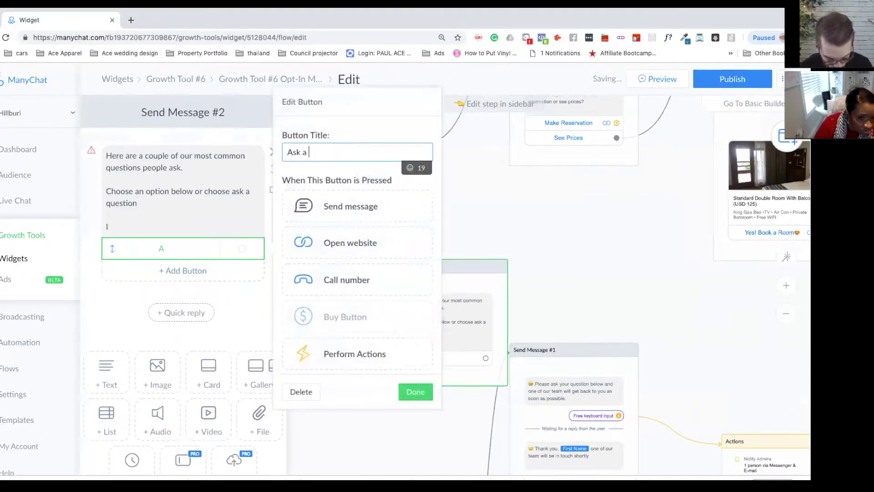
text(Question)
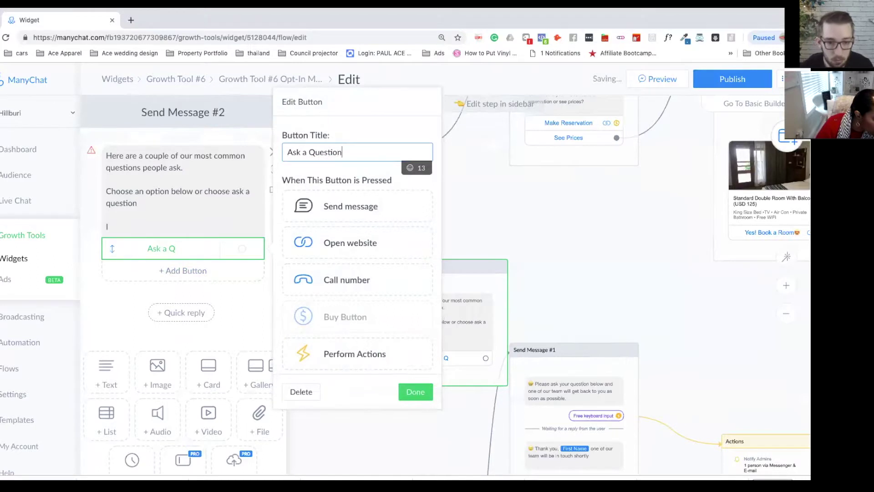
click(410, 170)
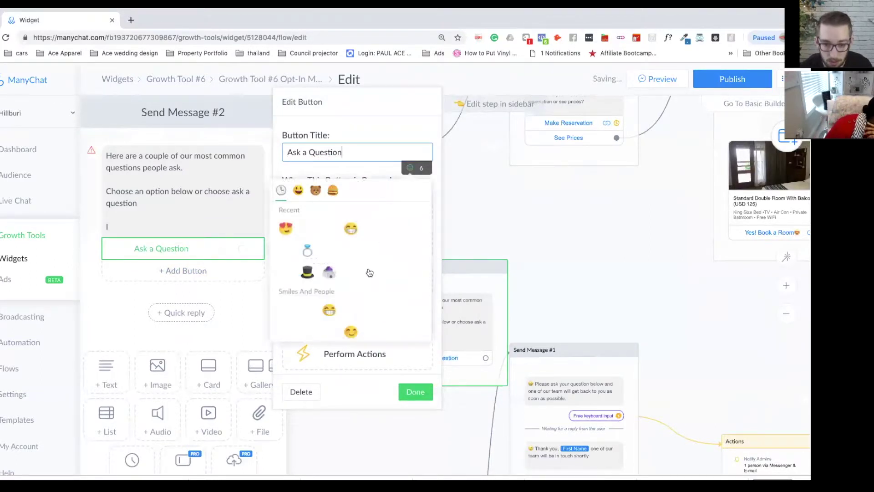
click(286, 250)
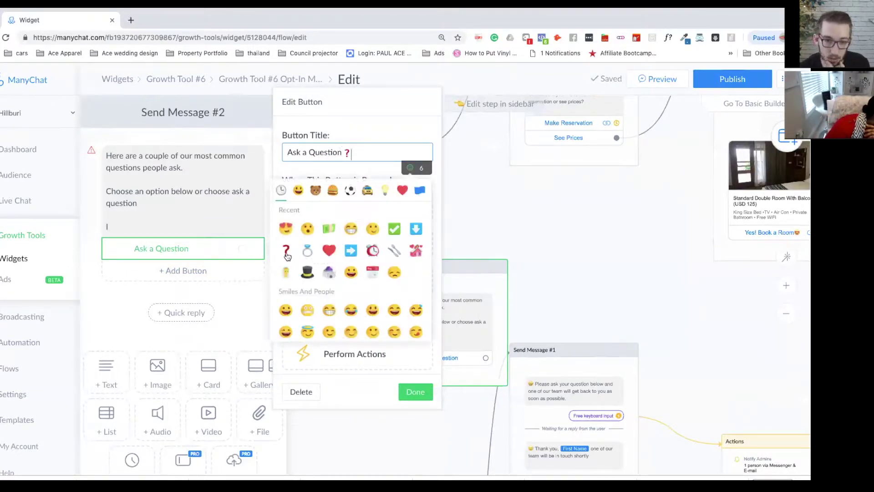
click(390, 115)
click(414, 392)
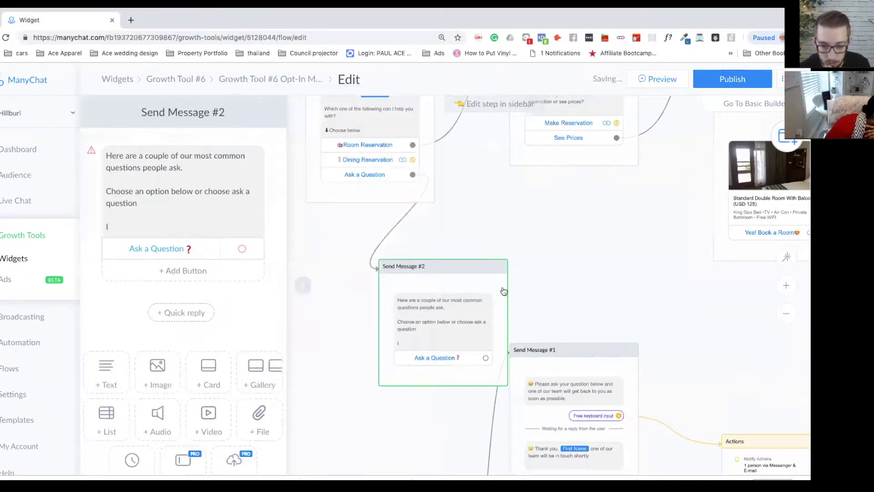
drag(436, 355, 527, 351)
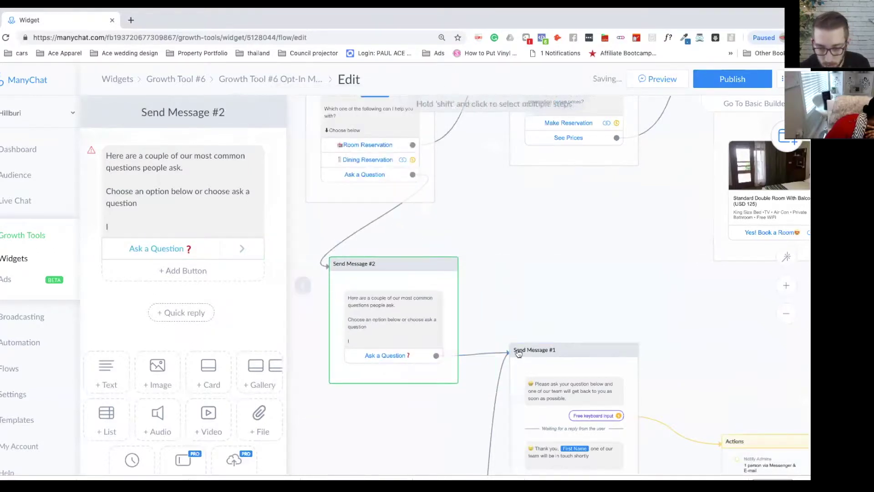
Step: Add a "Hotel Details" button to Send Message #2 that sends a new message, and place it above "Ask a Question ❓"
click(182, 270)
drag(544, 181, 722, 289)
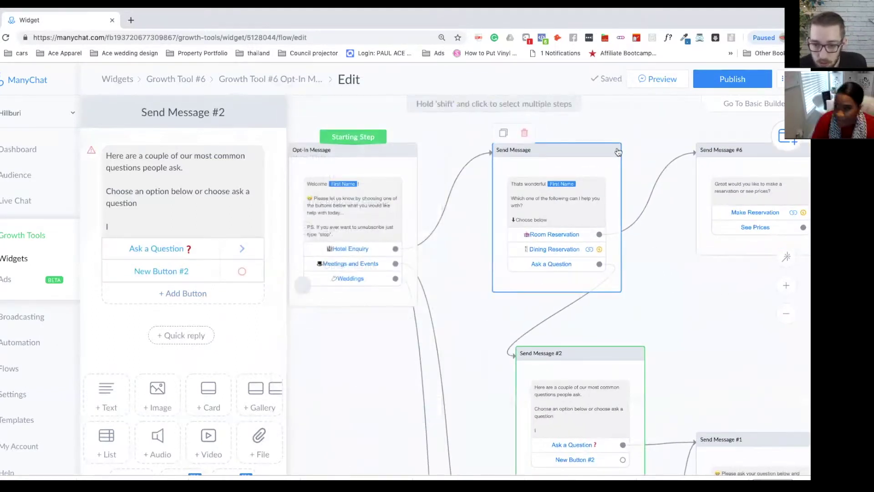
click(172, 273)
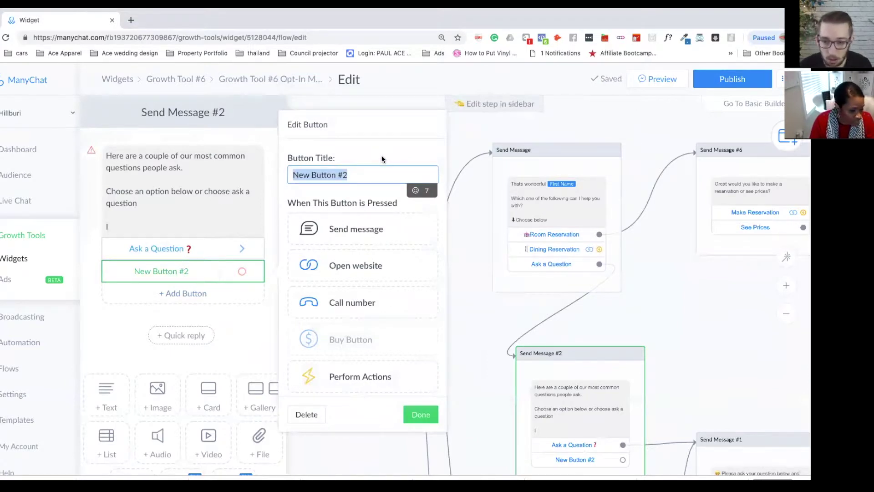
key(BackSpace)
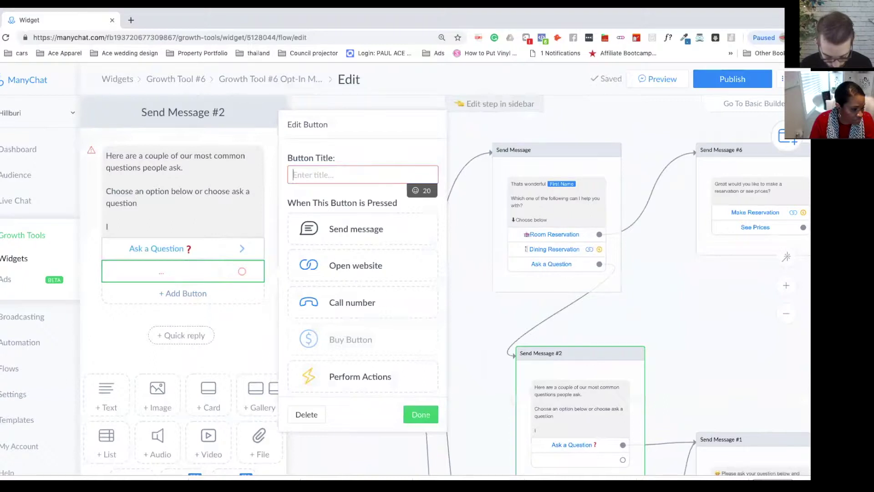
text(Hotel)
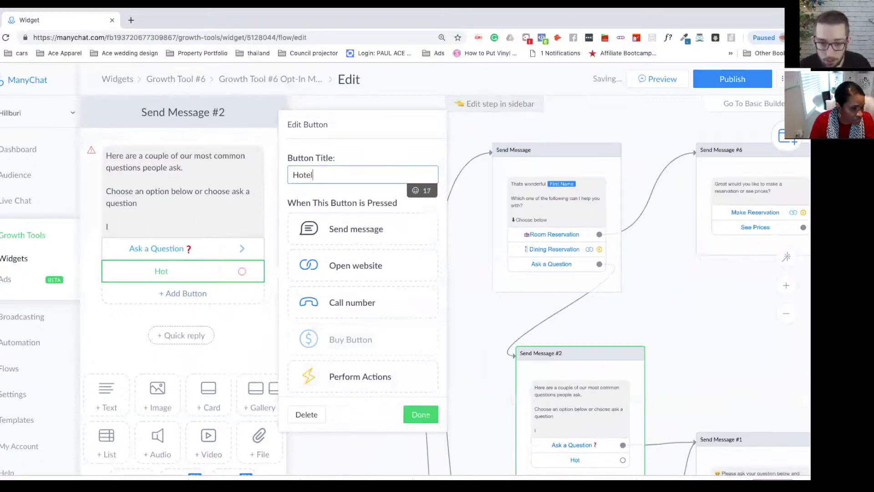
text( Detali)
key(BackSpace)
key(BackSpace)
text(ils)
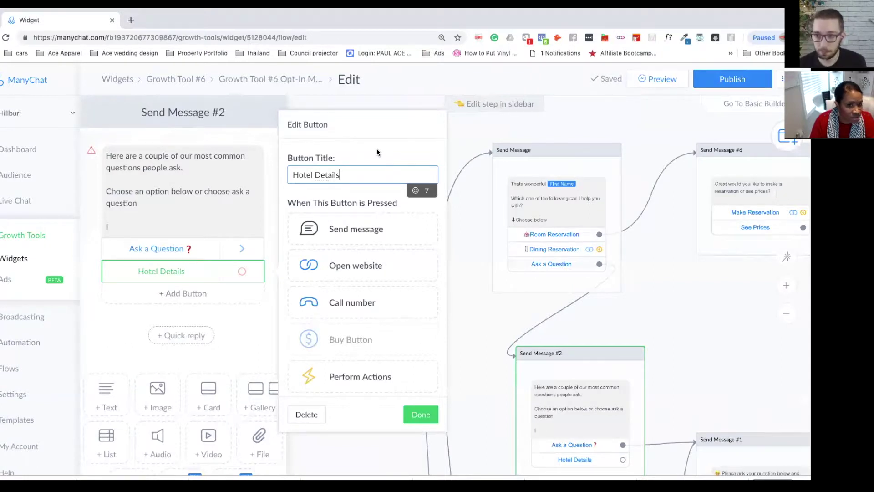
click(359, 237)
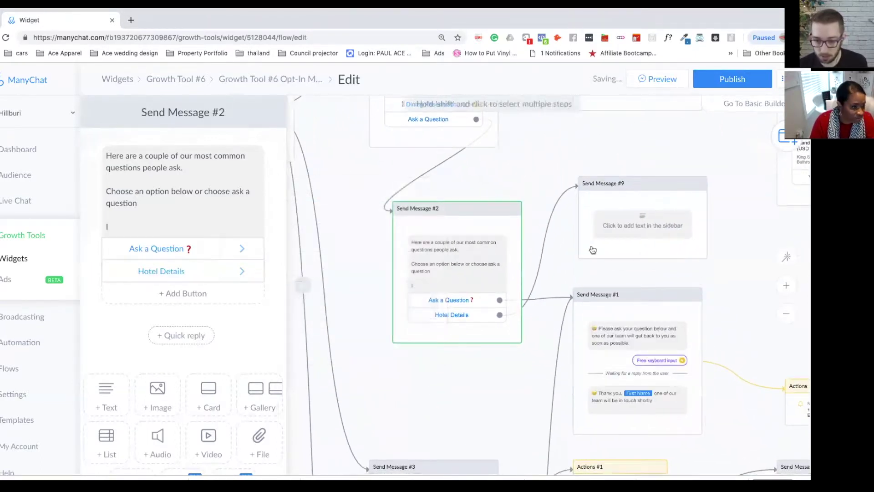
drag(114, 271, 109, 248)
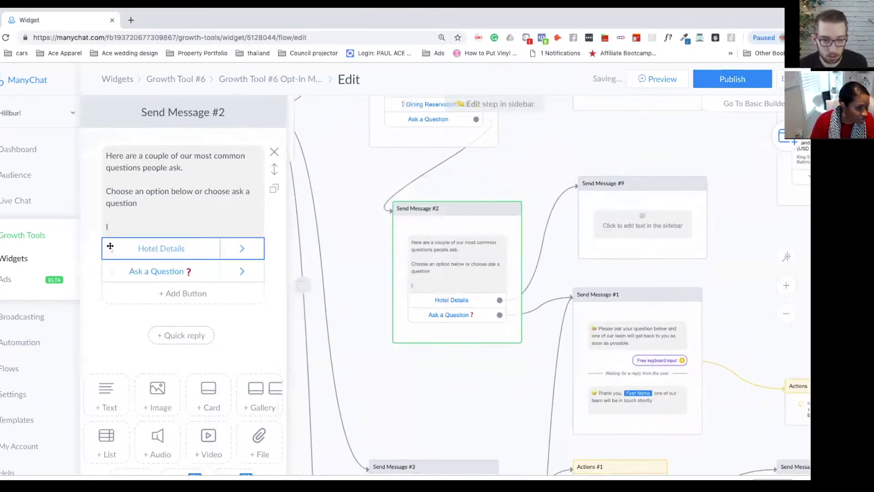
Step: Enter "What information would you like to know?" as the text of Send Message #9 and add a button titled "Location"
click(665, 225)
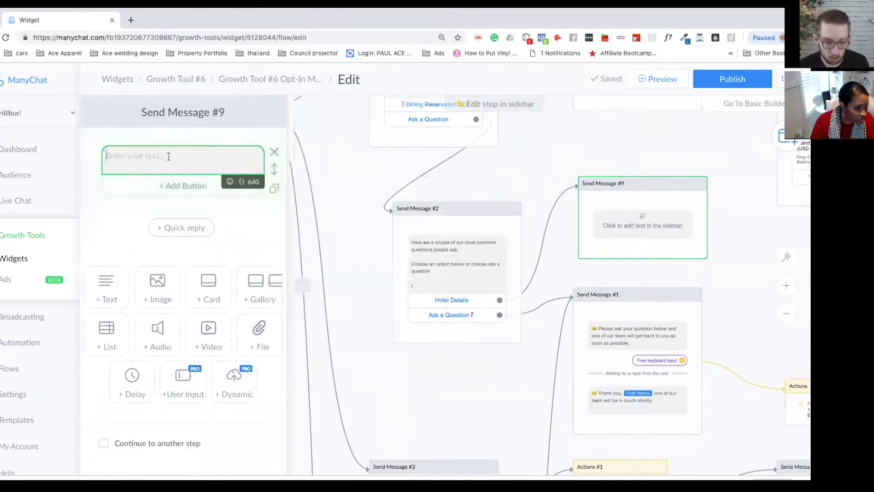
text(Which)
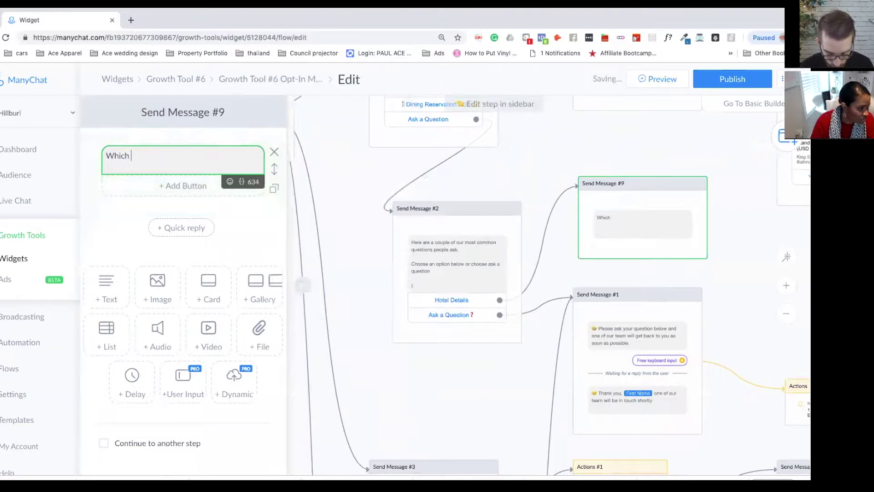
key(BackSpace)
key(BackSpace)
key(BackSpace)
key(BackSpace)
text(at information would you like to know?)
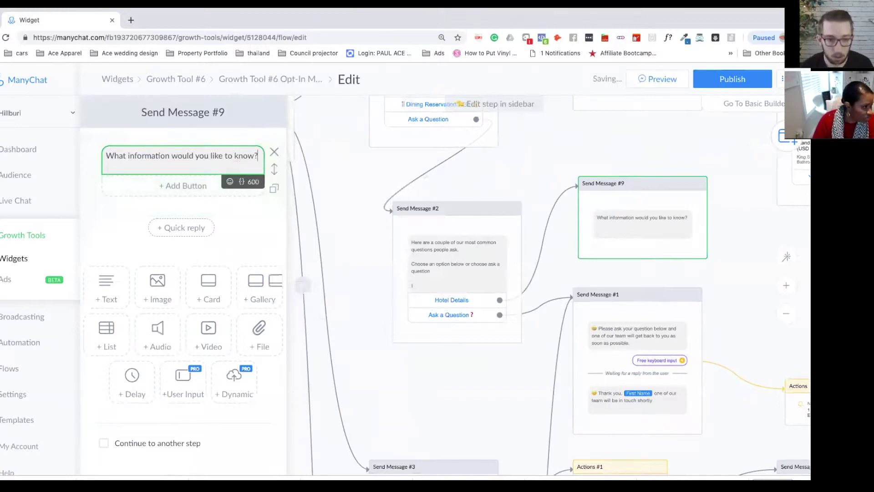
click(173, 185)
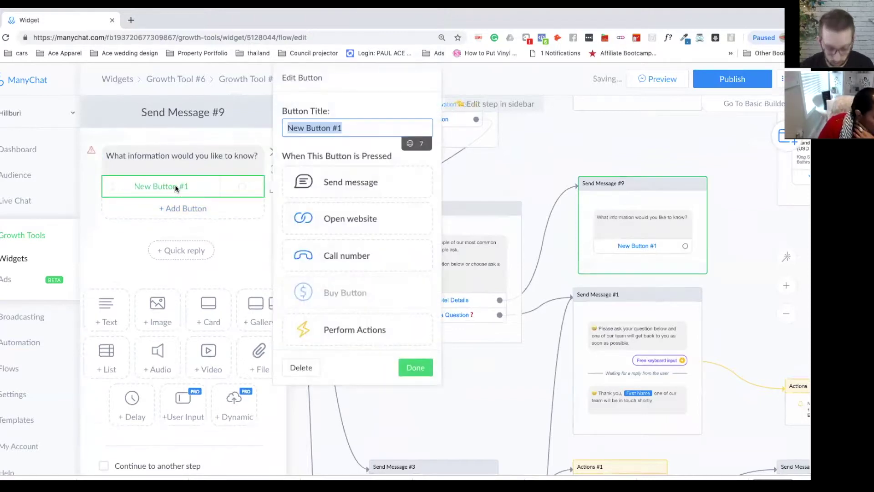
text(Location)
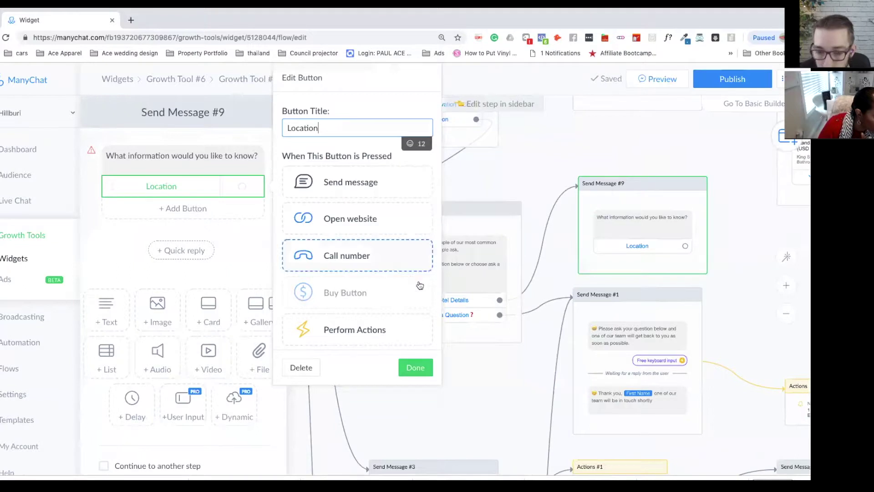
Step: Retitle the "Hotel Details" button in Send Message #2 as "Hotel Contact"
click(455, 299)
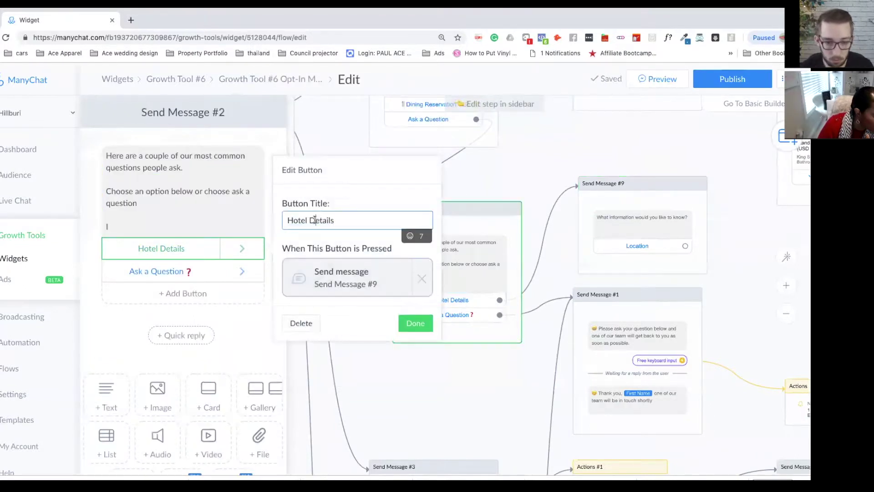
drag(335, 220, 309, 219)
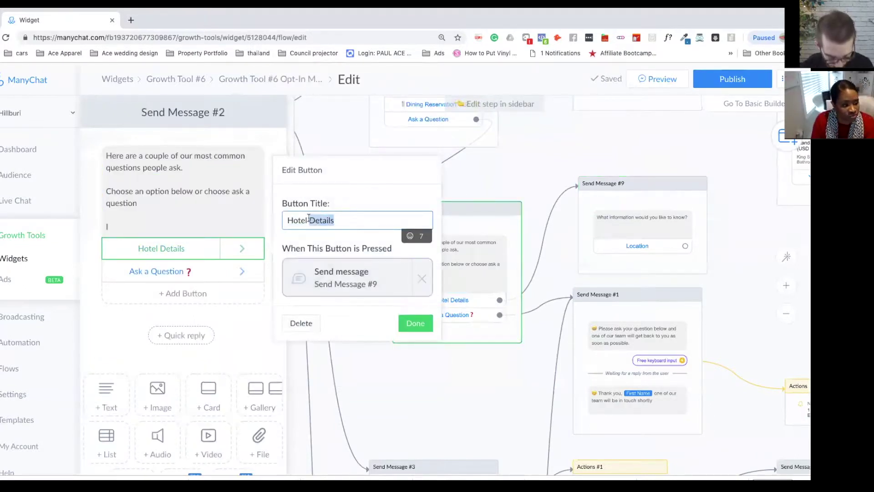
text(Contact)
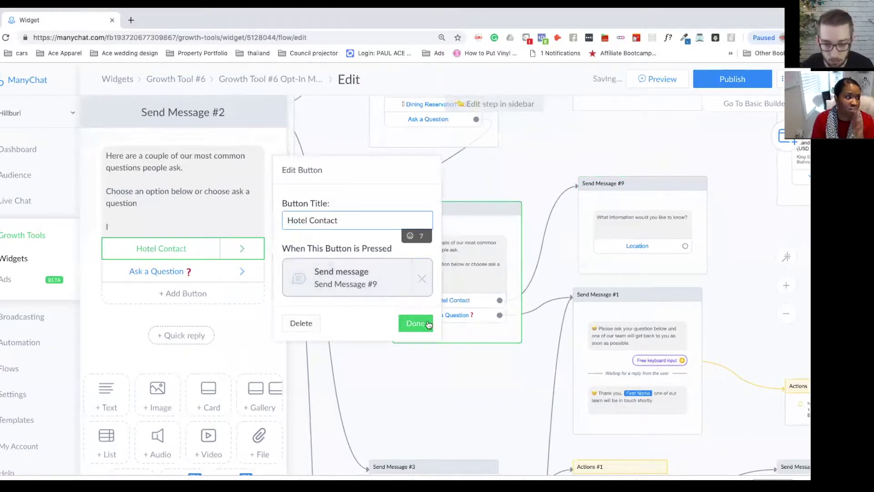
click(425, 324)
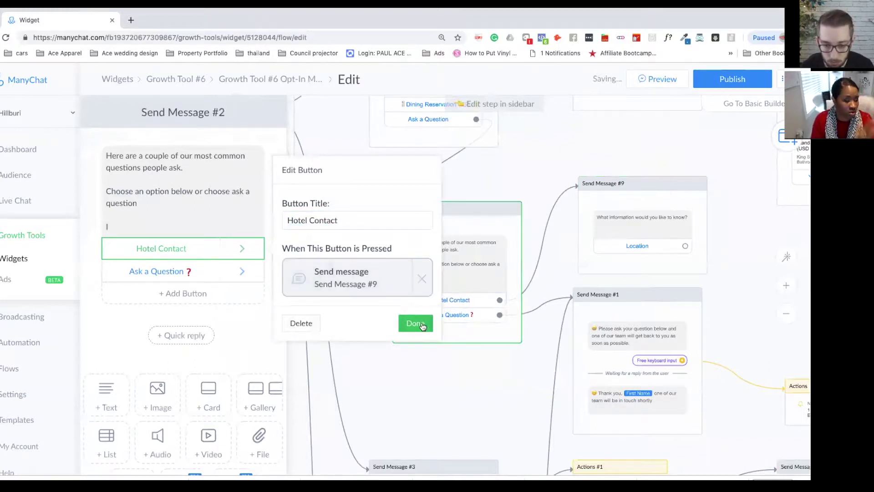
Step: Try adding a second button titled "Call Now" to Send Message #9 that calls a specific phone number
click(668, 225)
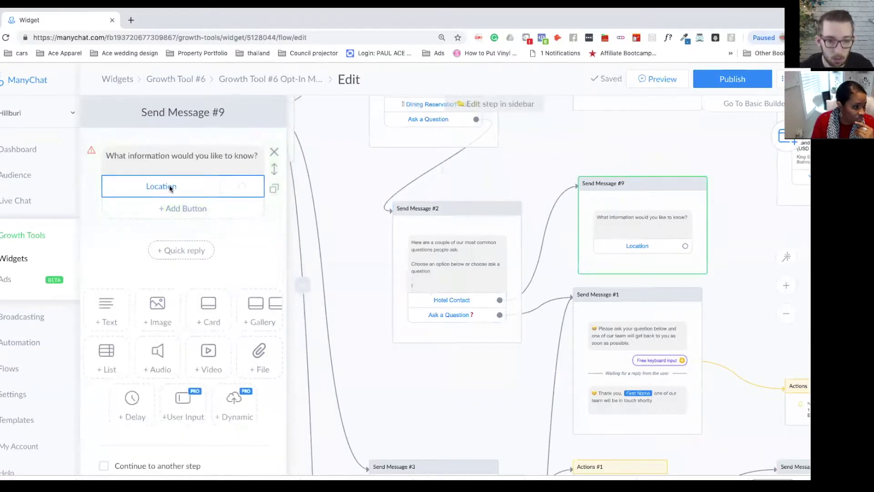
click(181, 209)
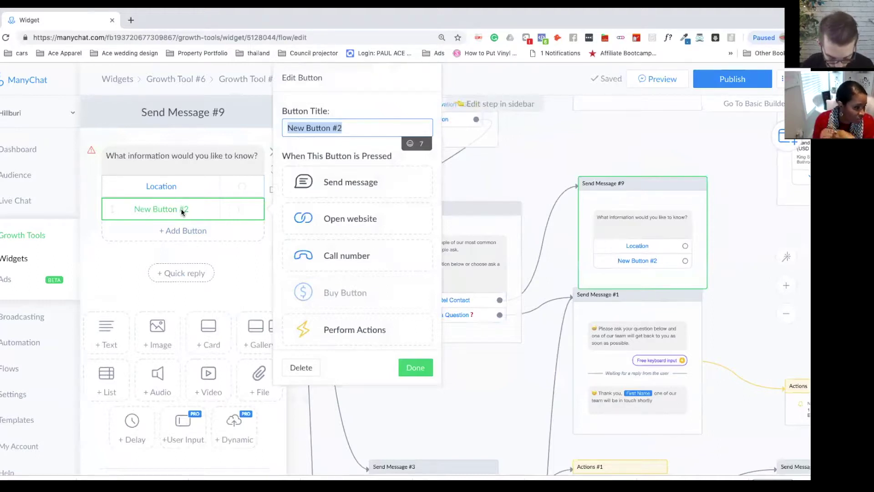
text(Phon)
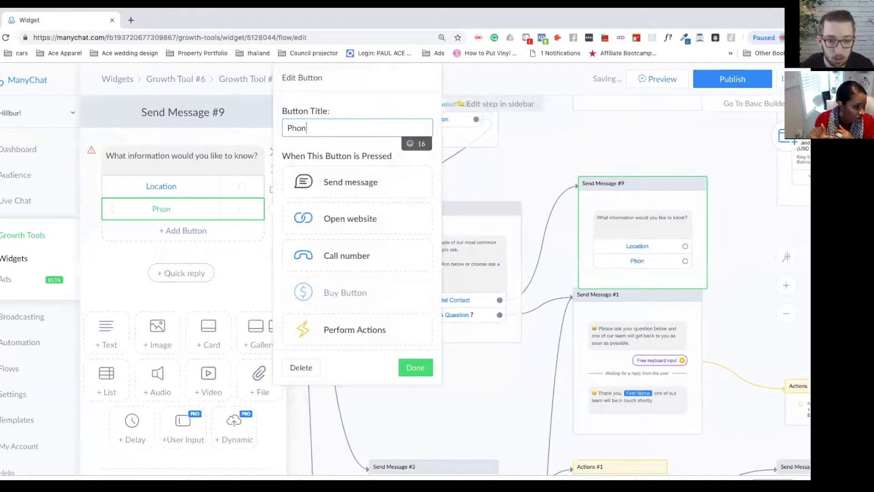
text(e Number)
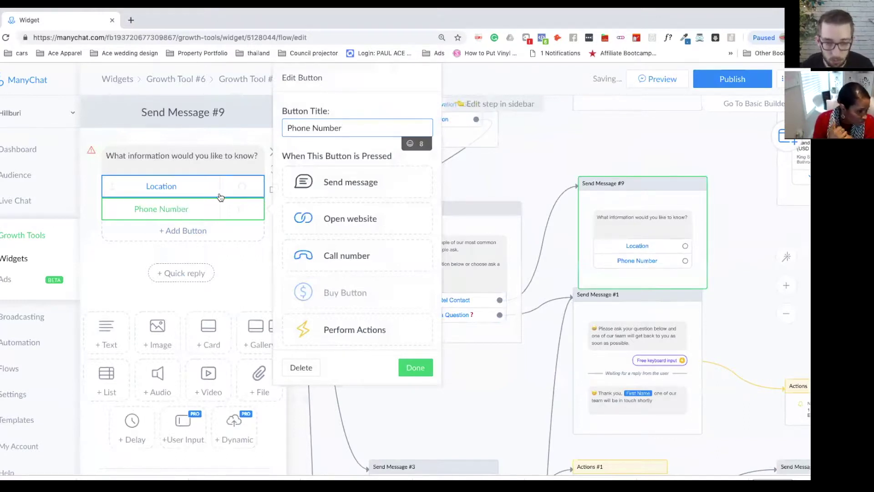
drag(357, 127, 284, 128)
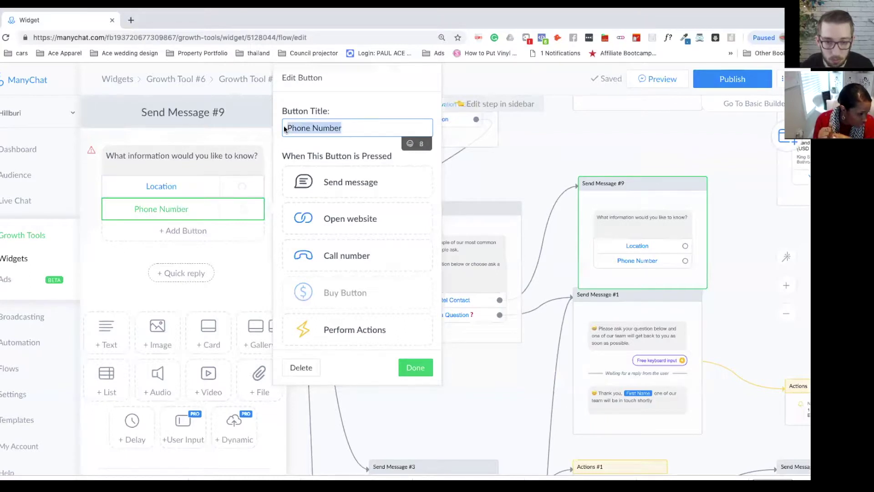
text(Call)
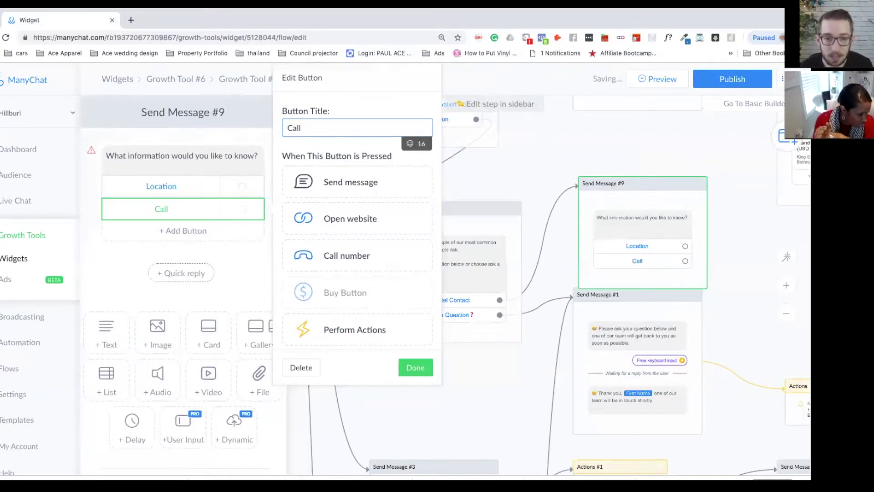
text( Now)
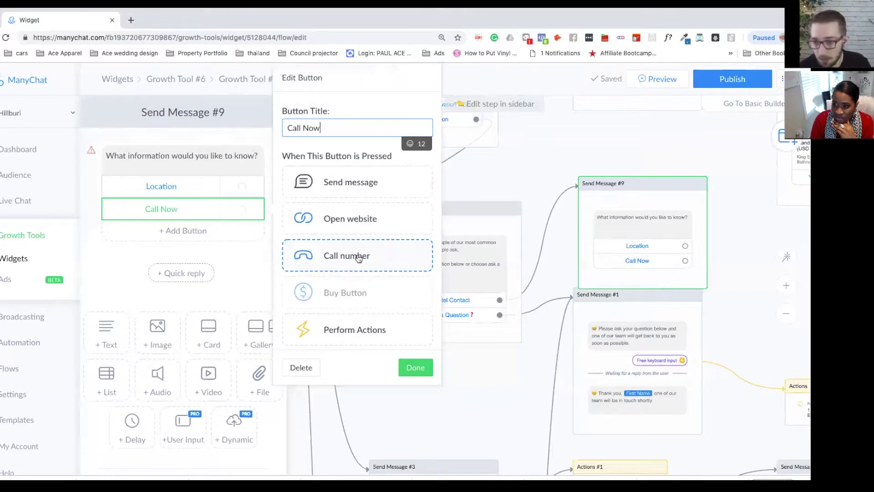
click(359, 258)
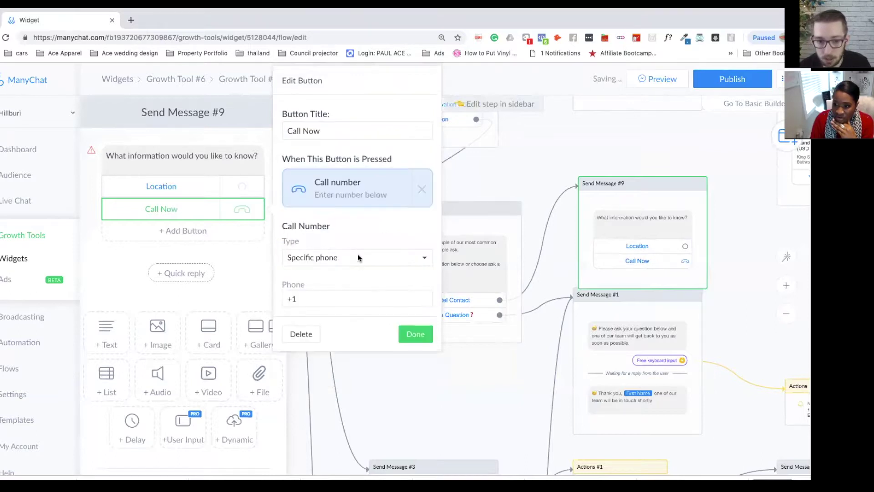
click(360, 257)
click(378, 239)
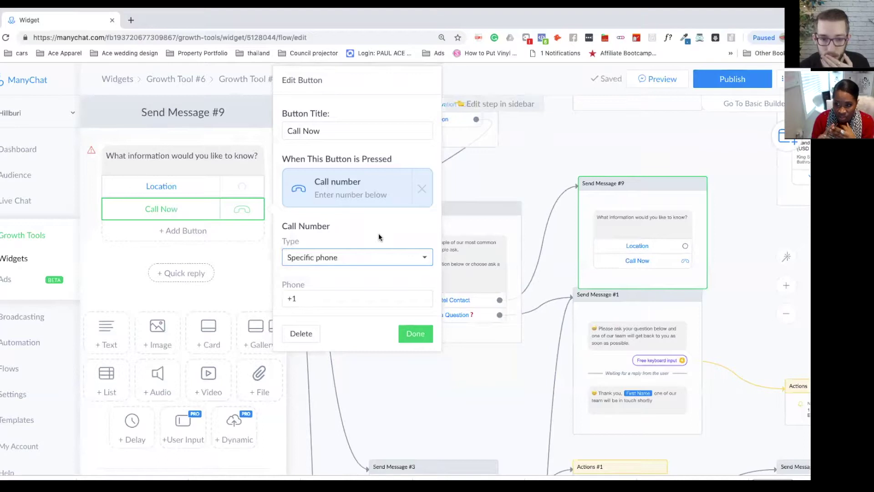
Step: Remove the call action from the "Call Now" button and delete that button from Send Message #9
click(421, 189)
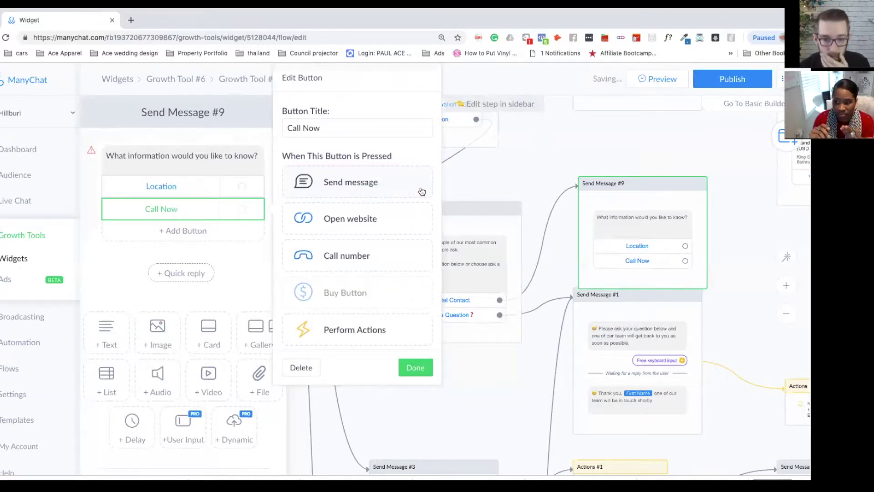
click(195, 164)
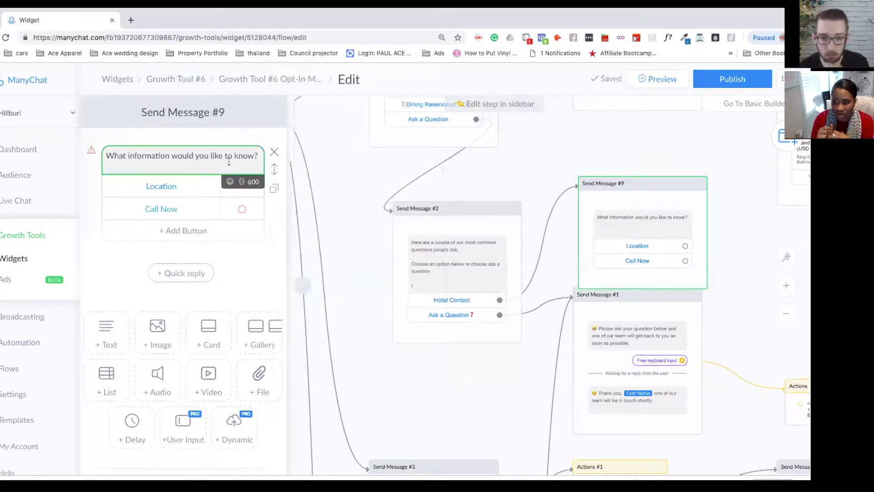
click(161, 209)
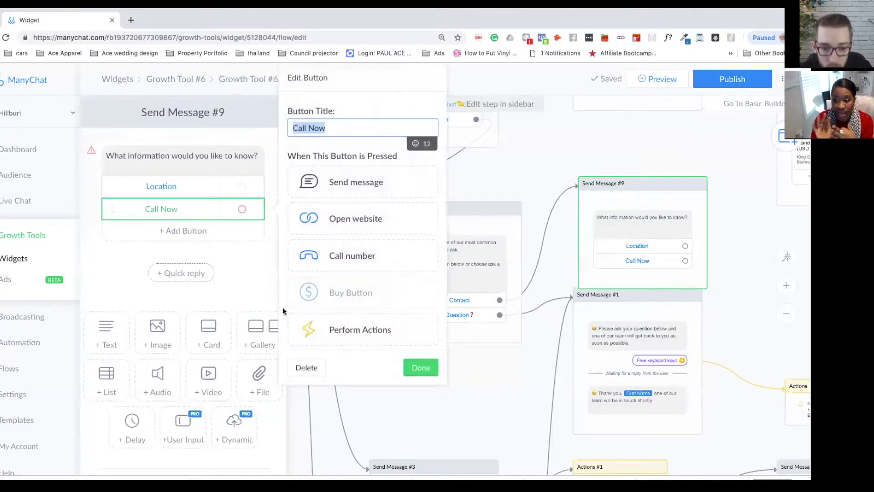
click(308, 367)
click(218, 160)
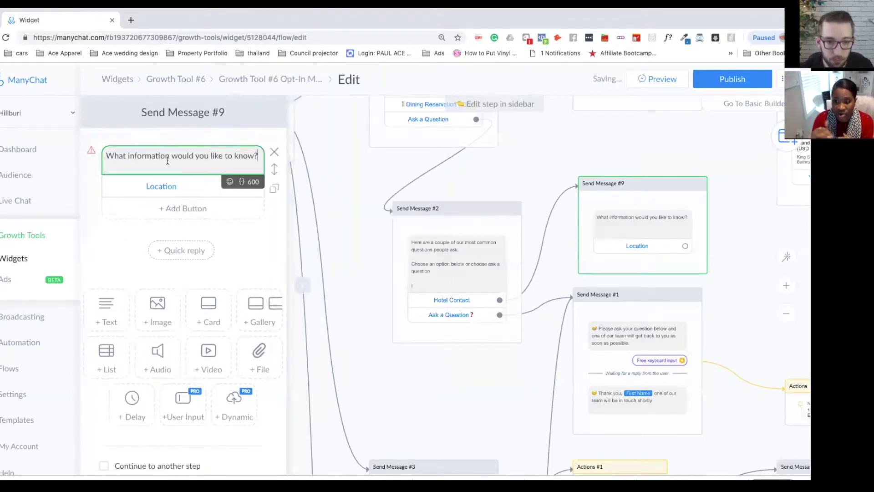
Step: Make the "Location" button in Send Message #9 open Hillburi's Google Maps place link and retitle it "MAPS Location"
click(190, 190)
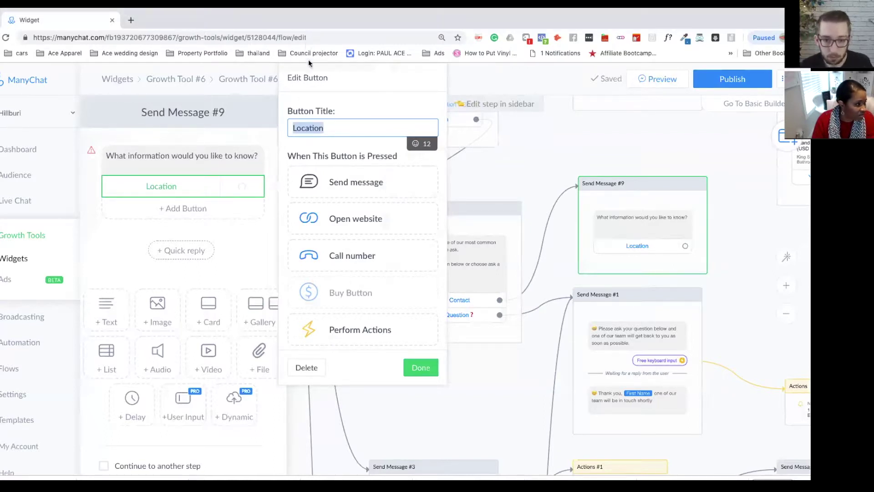
click(357, 218)
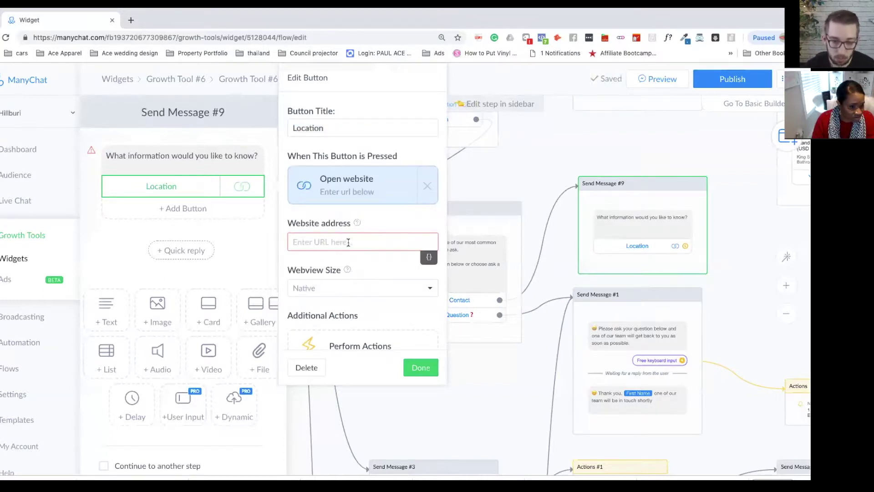
text(https://www.google.com/maps/place/Hillburi/@5.8273394,-0.1869763,17z/data=!3m1!4b1!4m5!3m4!1s0xfdf7105c7c73979:0x22bb984af764be3c!8m2!3d5.8273341!4d-0.1847876)
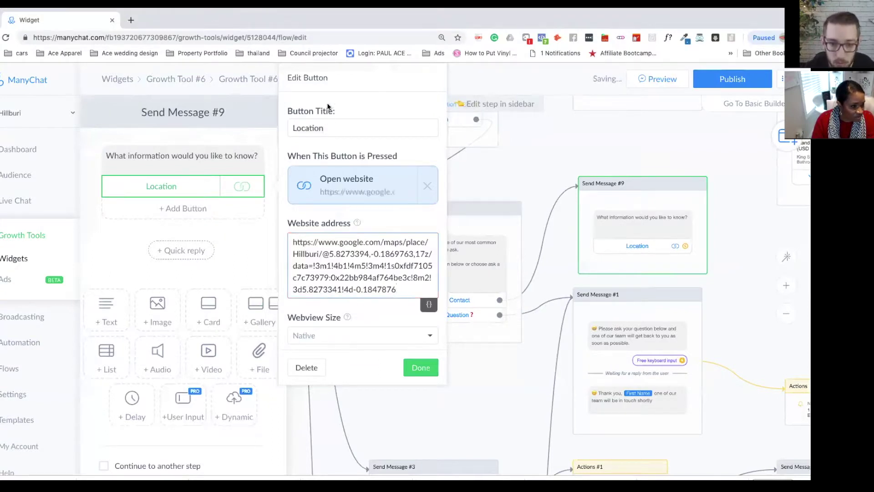
click(300, 128)
click(335, 129)
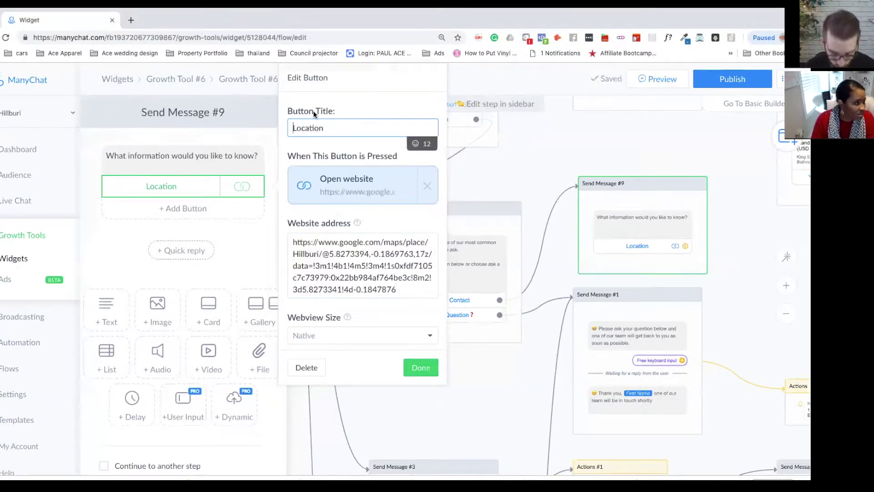
text(MAPS)
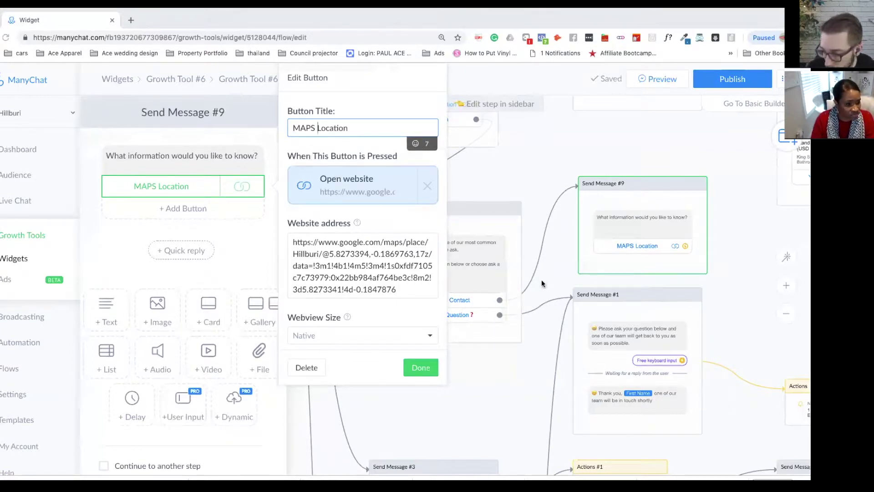
Step: Check the Google Maps directions page for Hillburi, then return to the "MAPS Location" button in the flow editor
click(390, 163)
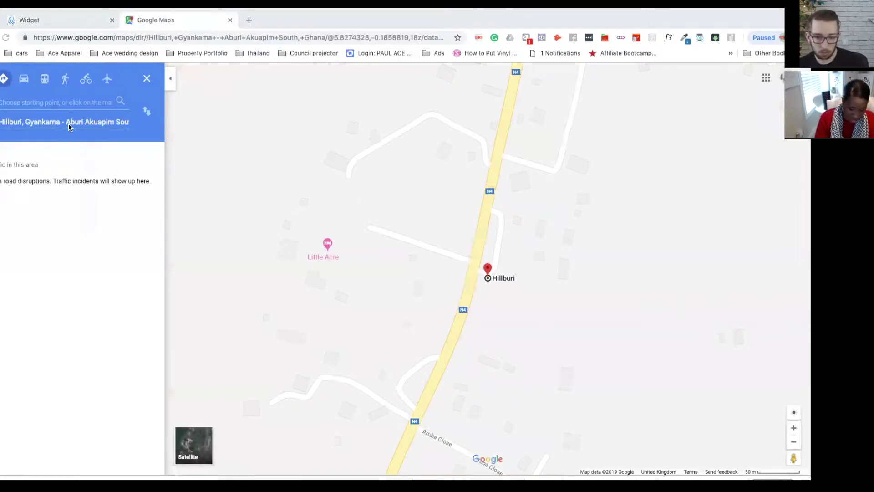
scroll(325, 286, down, 2)
scroll(325, 287, up, 3)
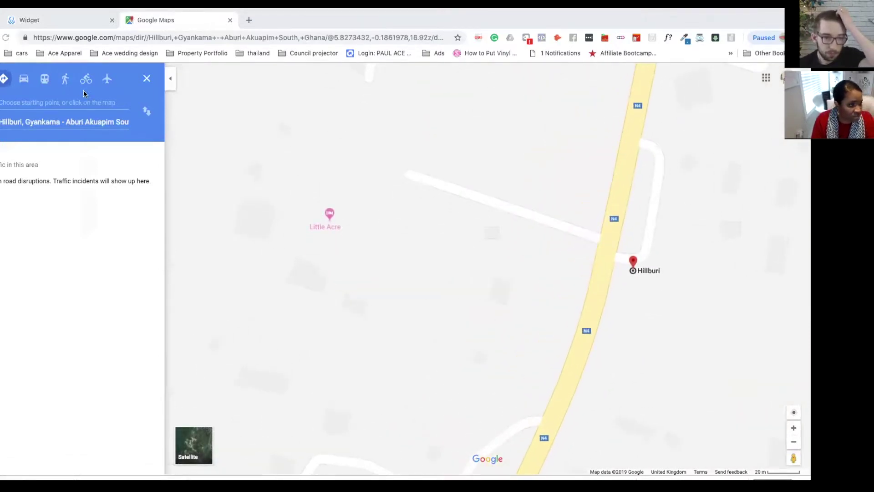
click(71, 20)
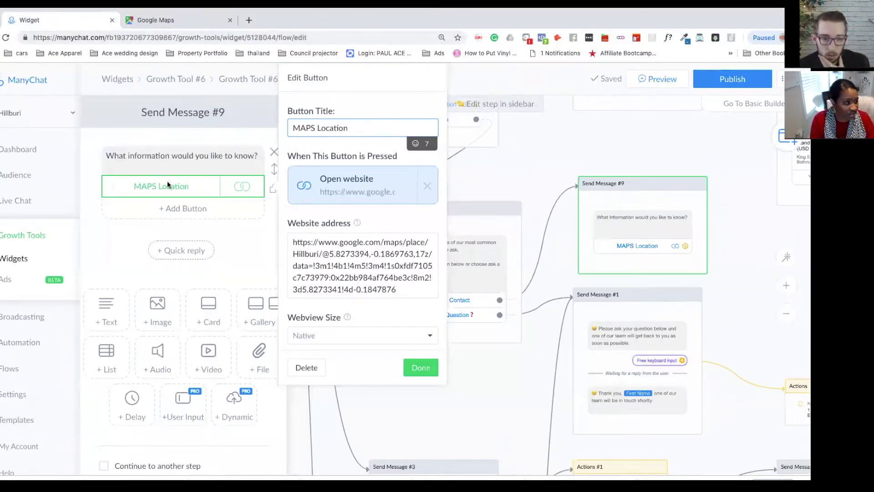
click(186, 189)
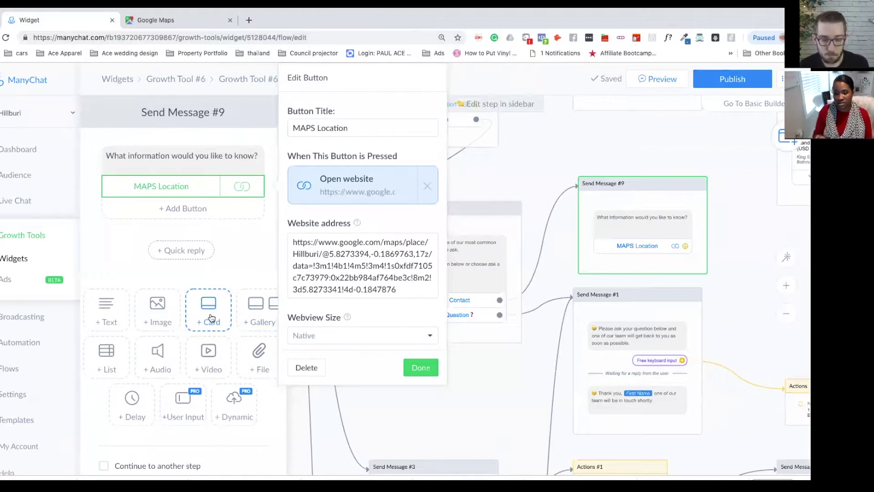
Step: Add a gallery to Send Message #9 and upload the map image "Screenshot 2019-03-10 at 16.39.31" to its first card
click(250, 314)
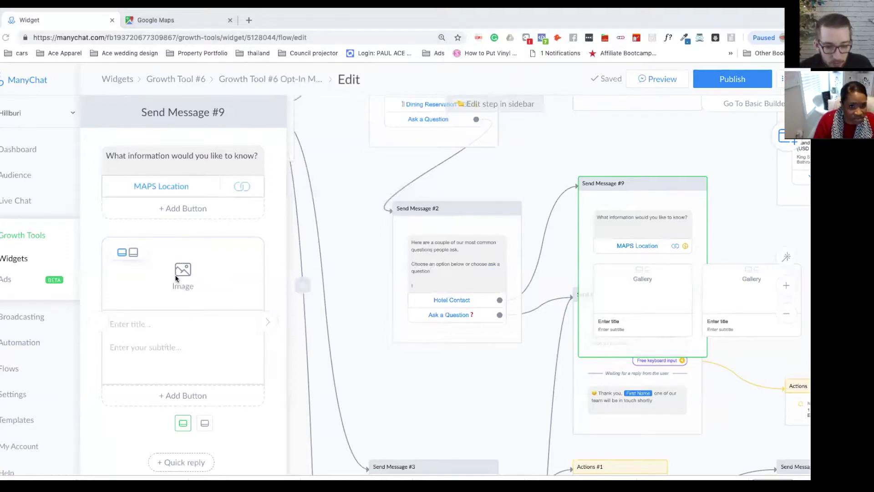
mouse_move(196, 283)
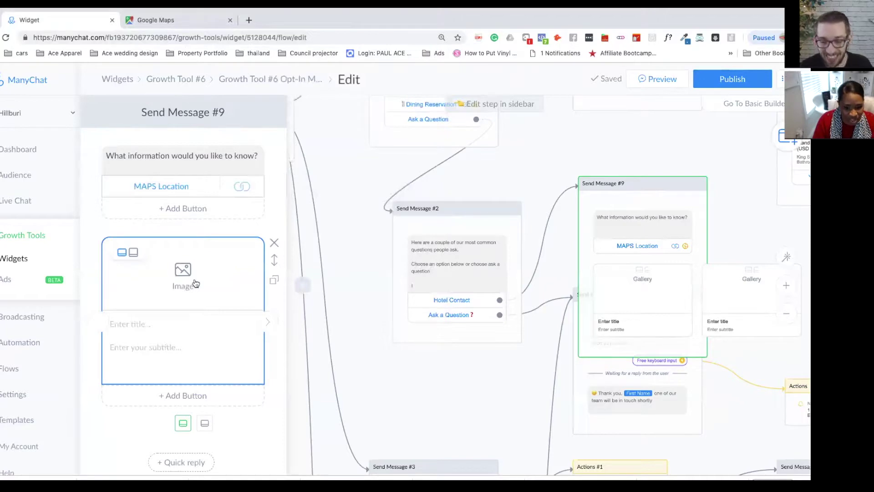
click(196, 283)
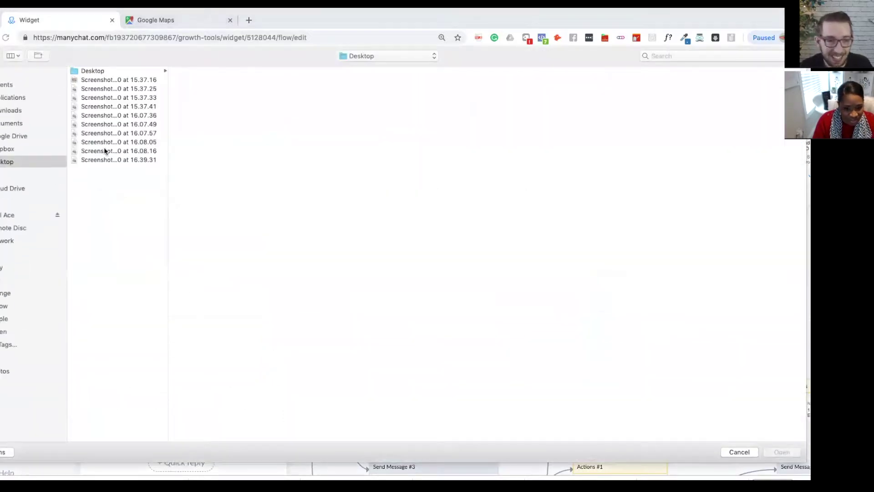
click(108, 159)
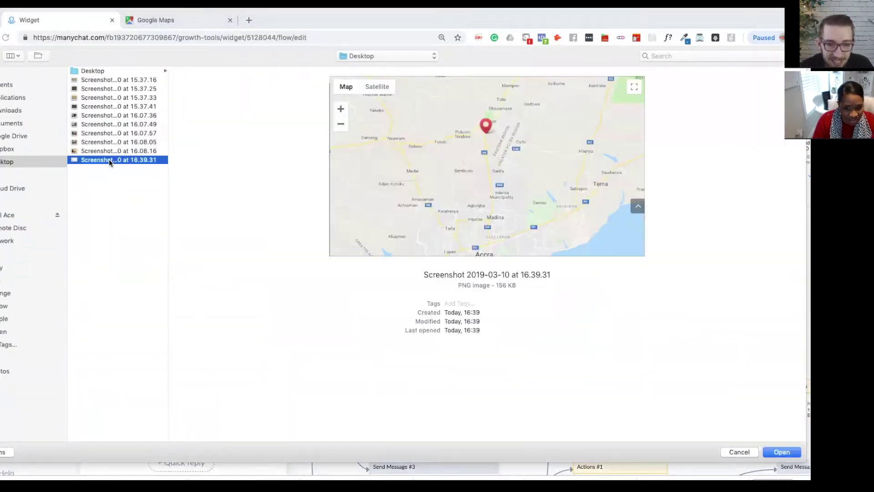
click(783, 452)
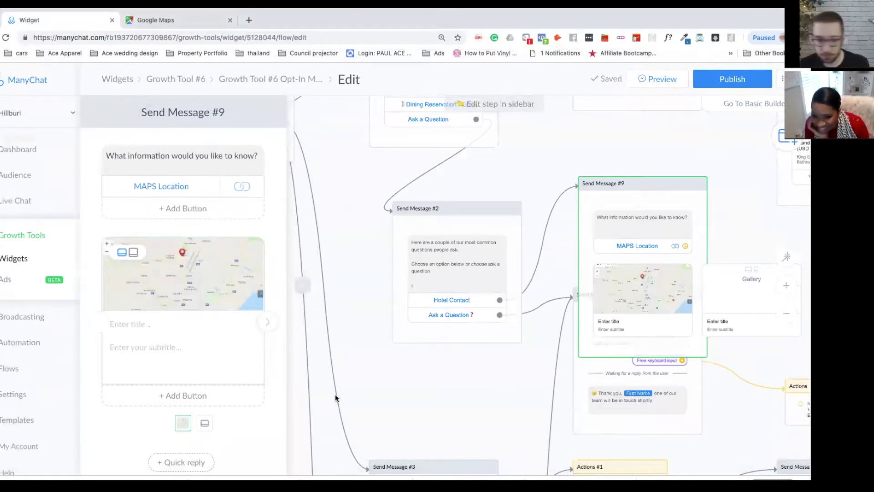
Step: Title the map card "Location" and enter the hotel's address with the landmark directions as its subtitle
click(144, 324)
text(L)
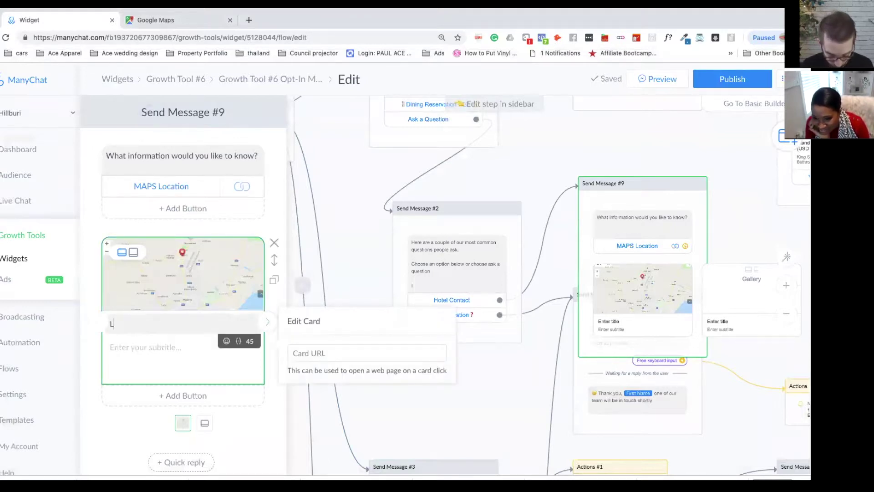
text(ocation)
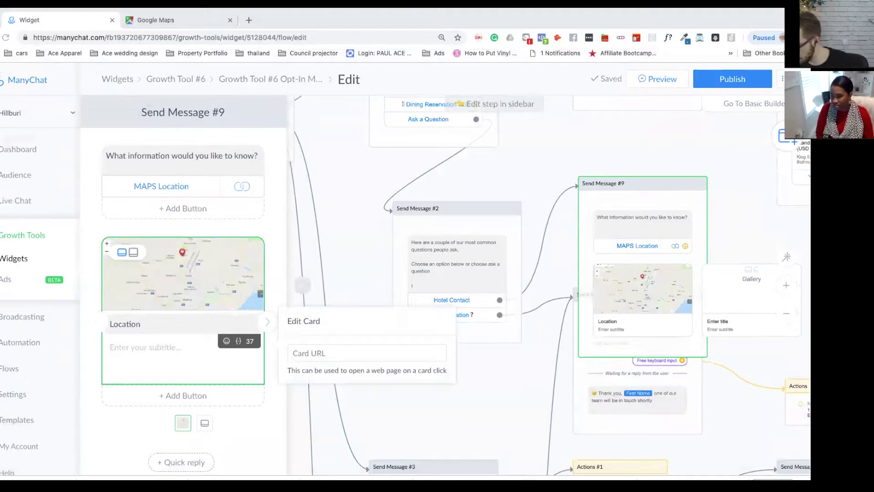
click(133, 348)
text(N4 Hwy Aburi, Ghana West Africa  '30 Meters before Rita Marley Studio)
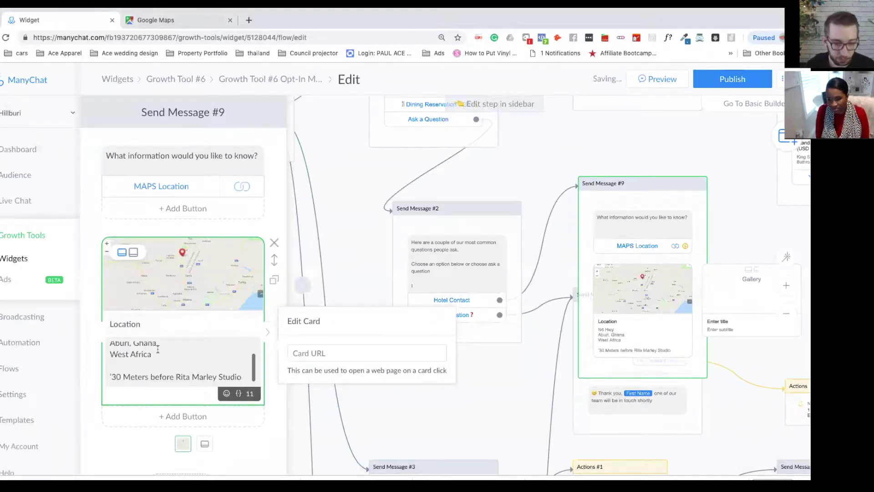
scroll(157, 349, up, 2)
scroll(159, 351, down, 2)
scroll(162, 354, up, 2)
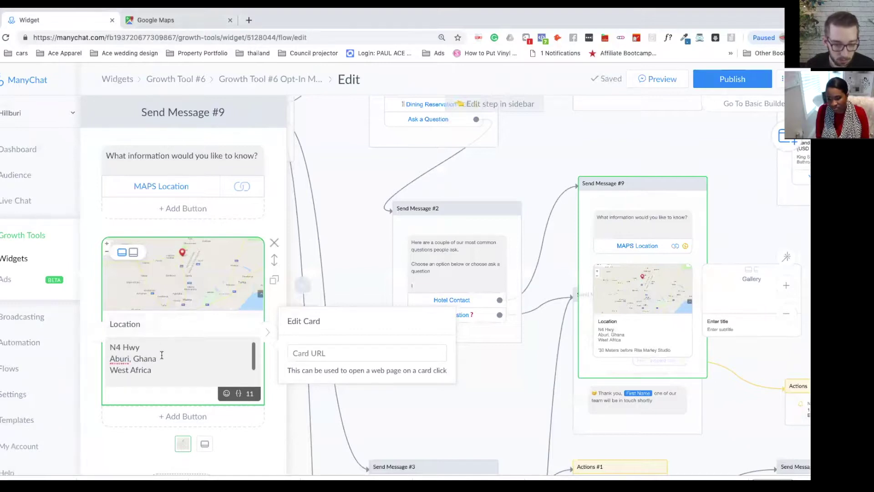
click(169, 350)
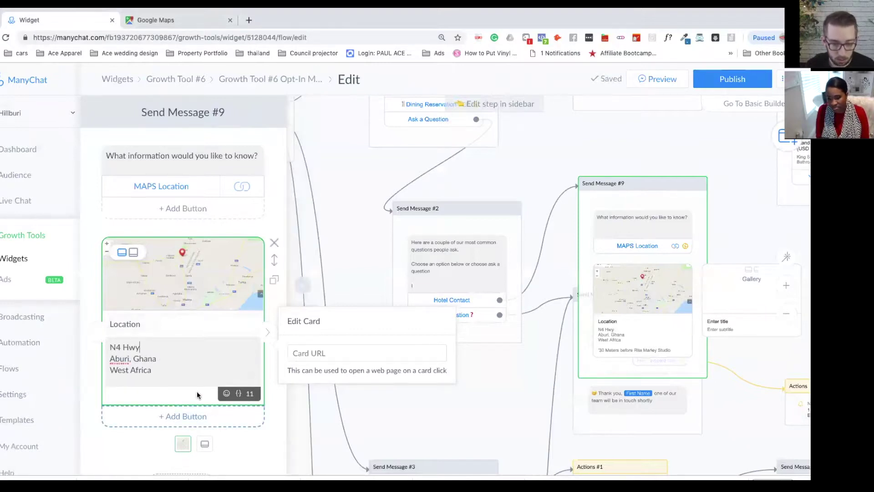
Step: Add a button titled "MAPS" with an open-website action to the Location card
click(184, 416)
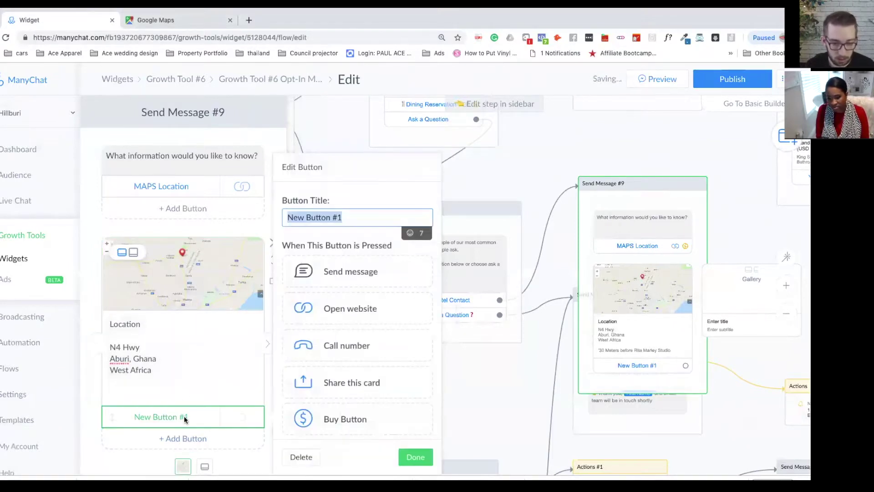
text(MAPS)
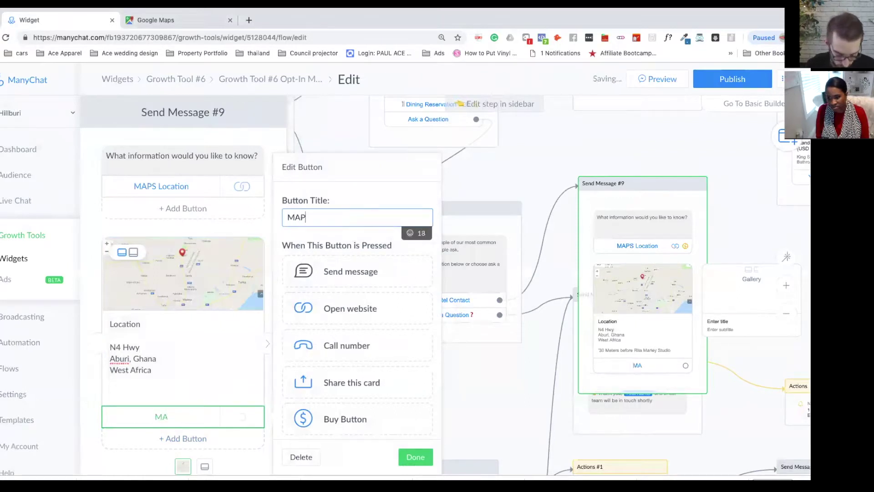
click(360, 313)
click(342, 332)
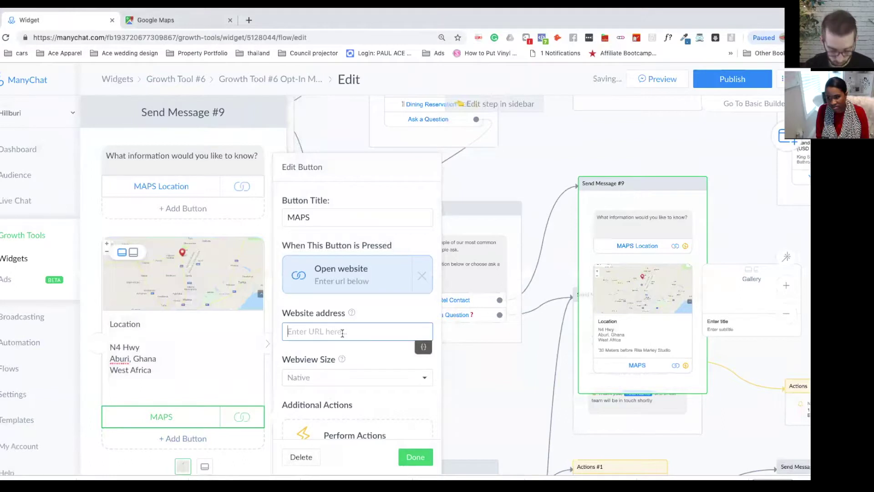
text(N4 Hwy Aburi, Ghana West Africa '30 Meters before Rita Marley Studio)
key(ctrl+a)
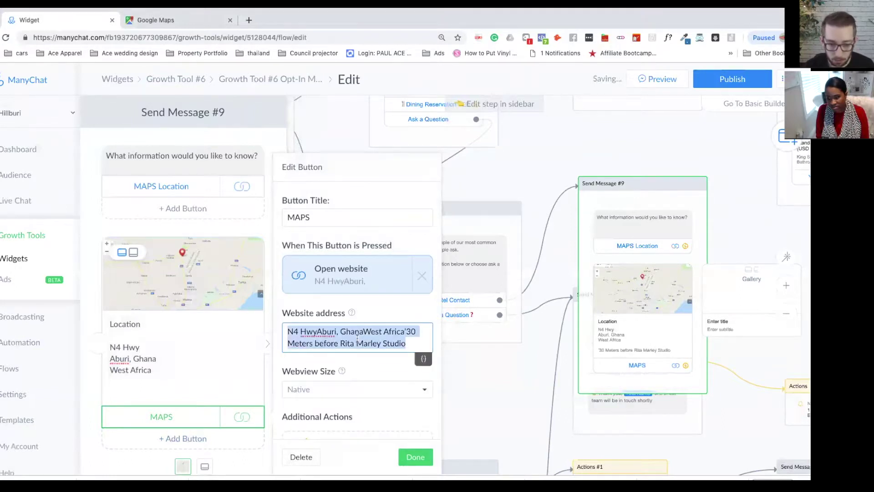
key(BackSpace)
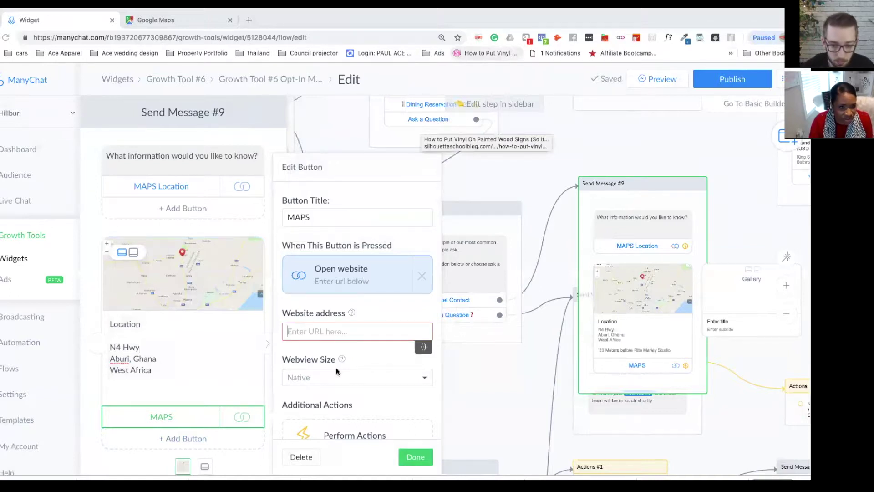
Step: Set the "MAPS" button's website address to Hillburi's Google Maps directions link and finish editing the button
click(318, 331)
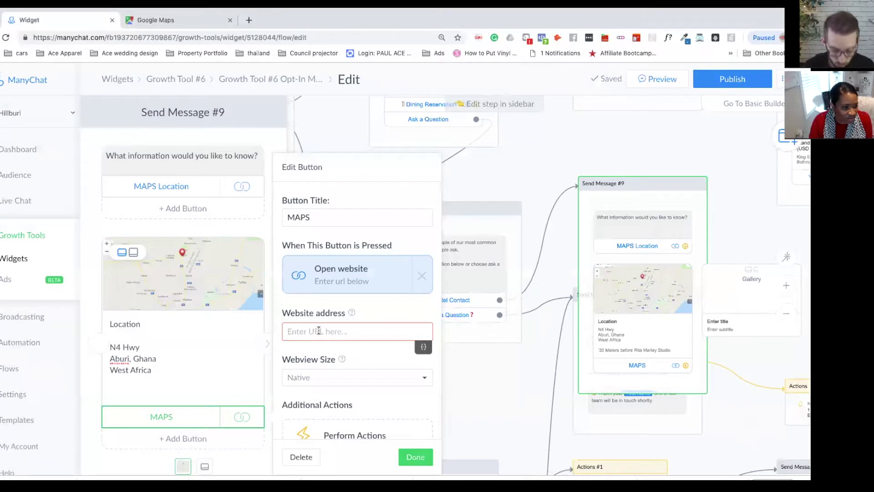
key(ctrl+v)
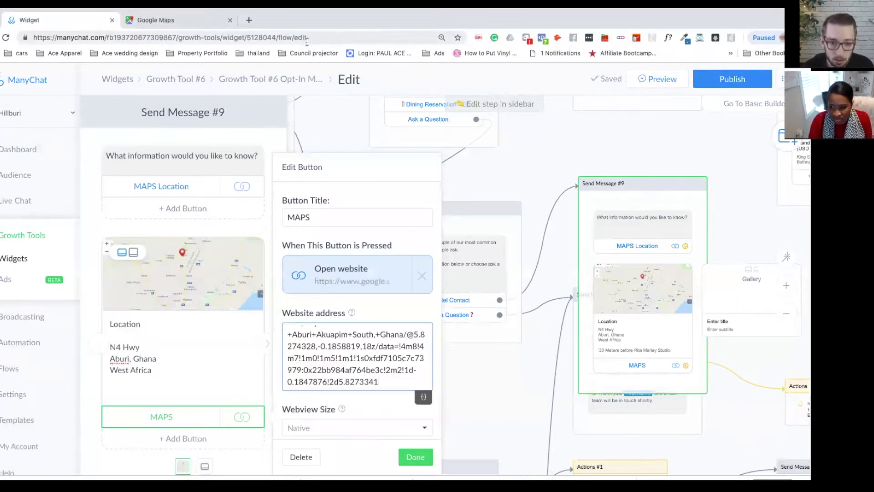
click(419, 460)
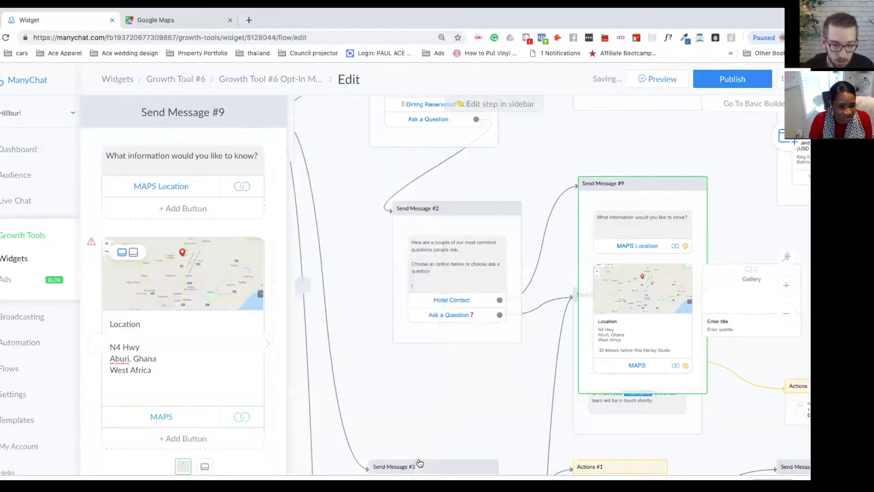
Step: Title the second gallery card in Send Message #9 "Phone"
click(139, 357)
scroll(185, 372, up, 2)
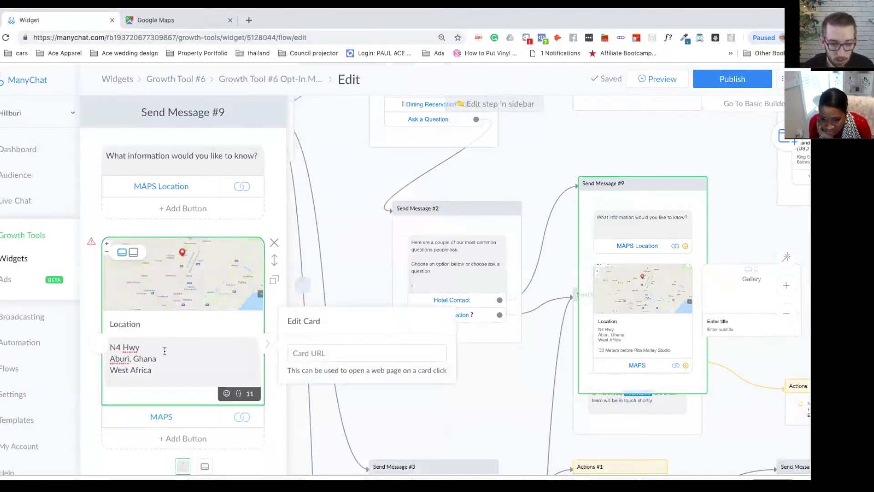
click(267, 343)
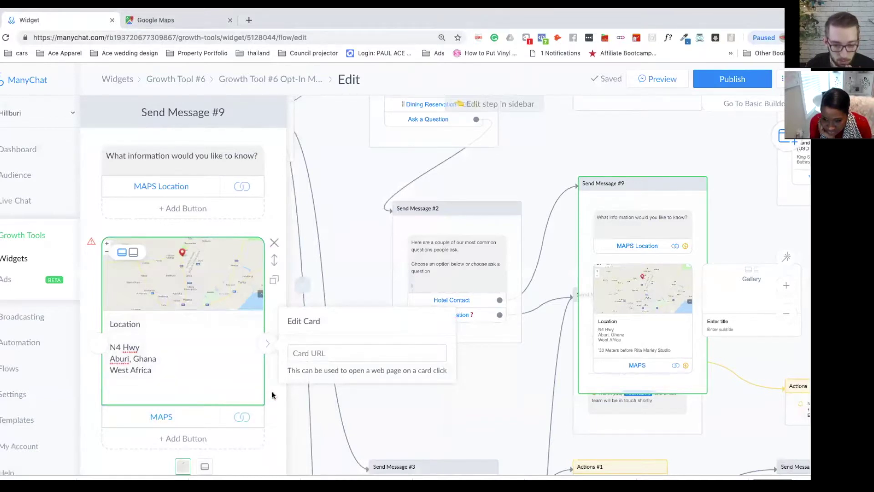
click(267, 344)
click(177, 323)
text(Phone)
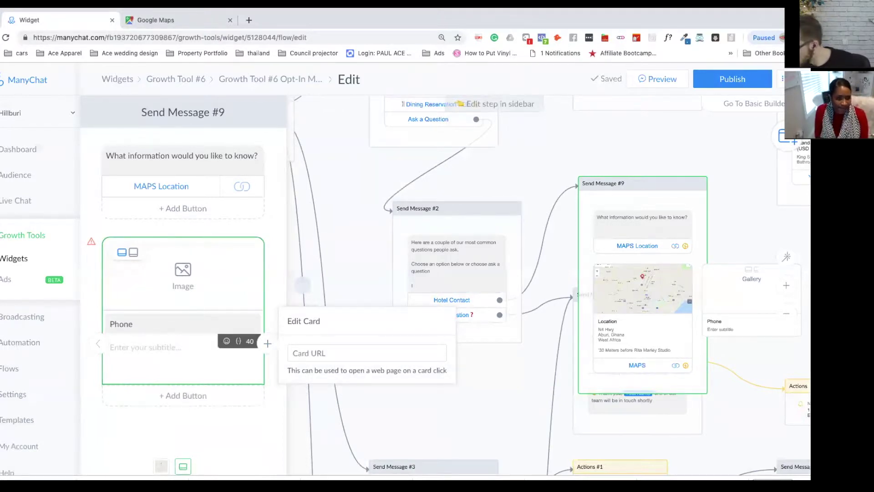
Step: Upload the desktop screenshot from 16.41.10 showing the hotel's phone numbers as the Phone card's image
click(191, 270)
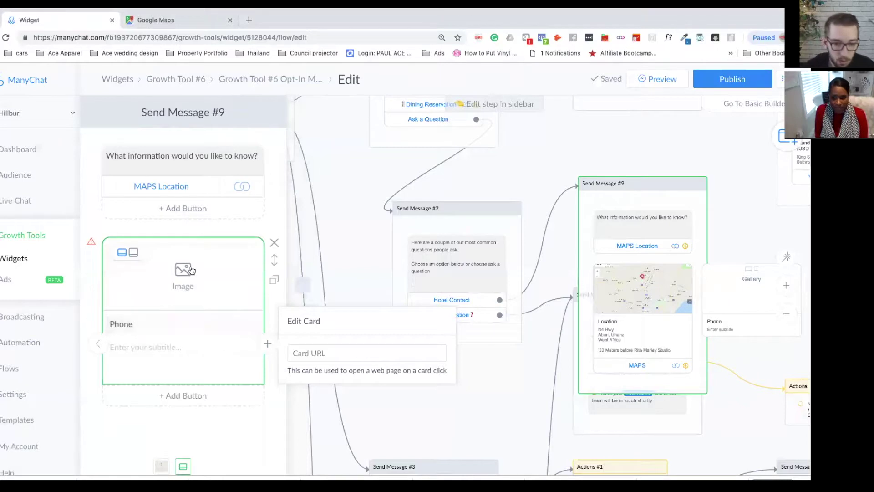
click(191, 271)
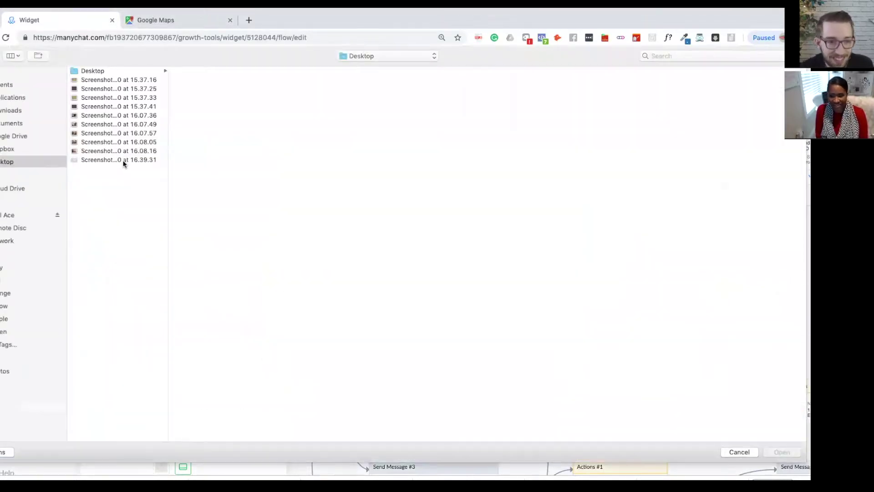
click(123, 160)
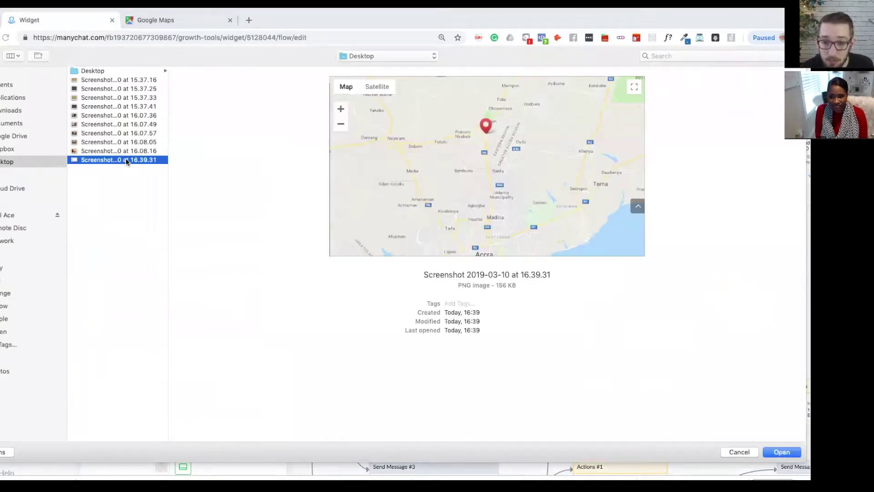
click(120, 152)
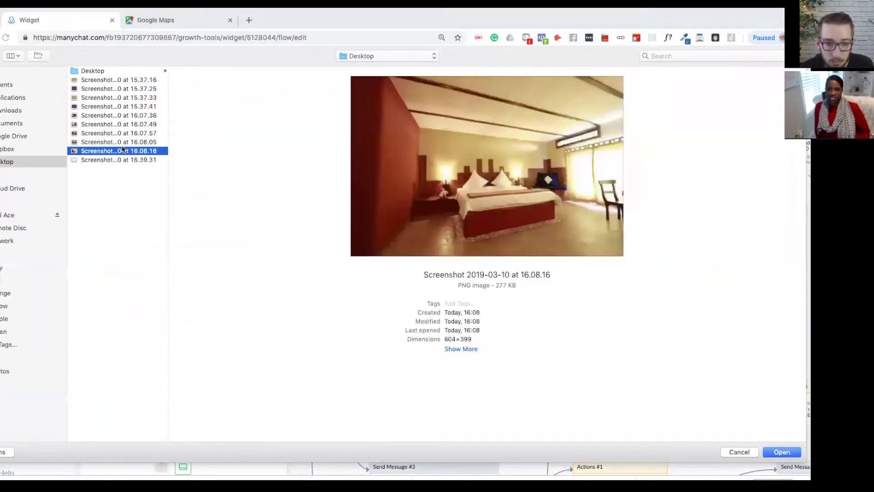
click(116, 160)
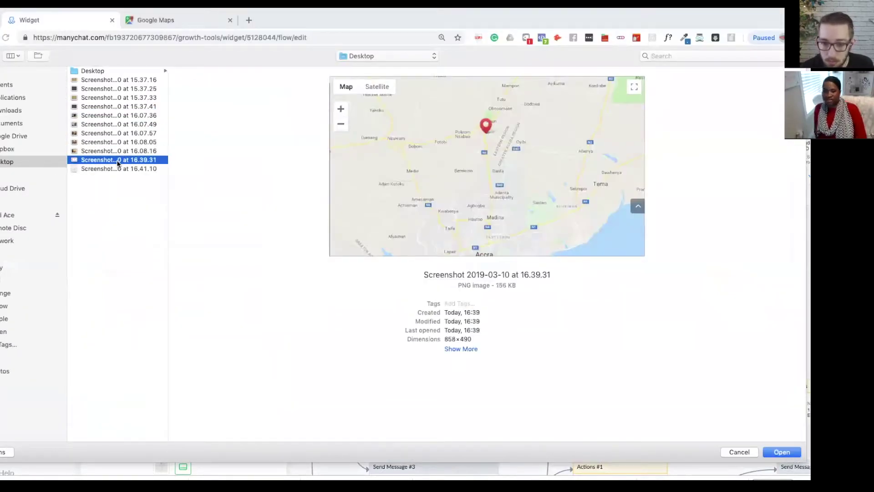
click(124, 171)
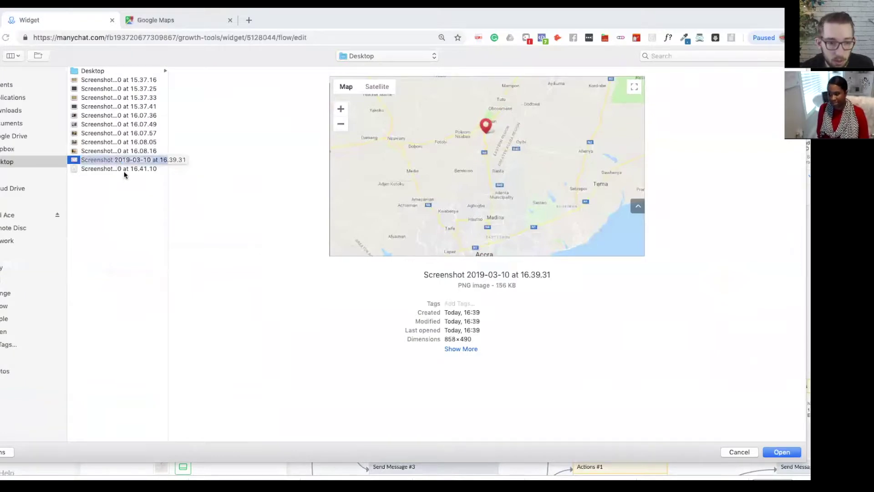
click(781, 451)
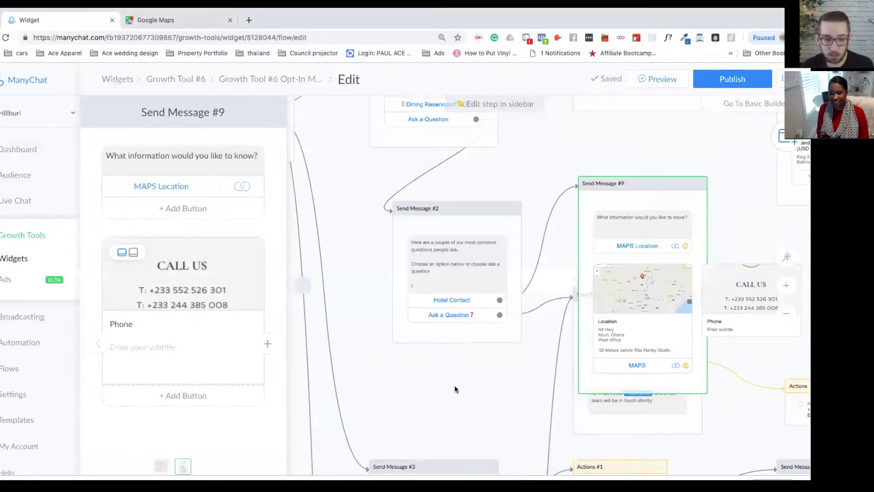
Step: Switch the gallery card images in Send Message #9 to the taller square format
click(133, 254)
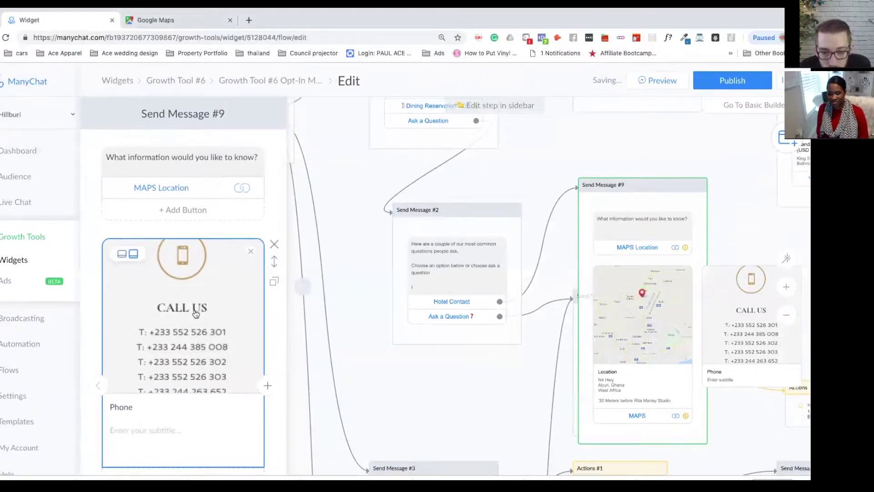
scroll(196, 313, down, 2)
scroll(196, 314, down, 1)
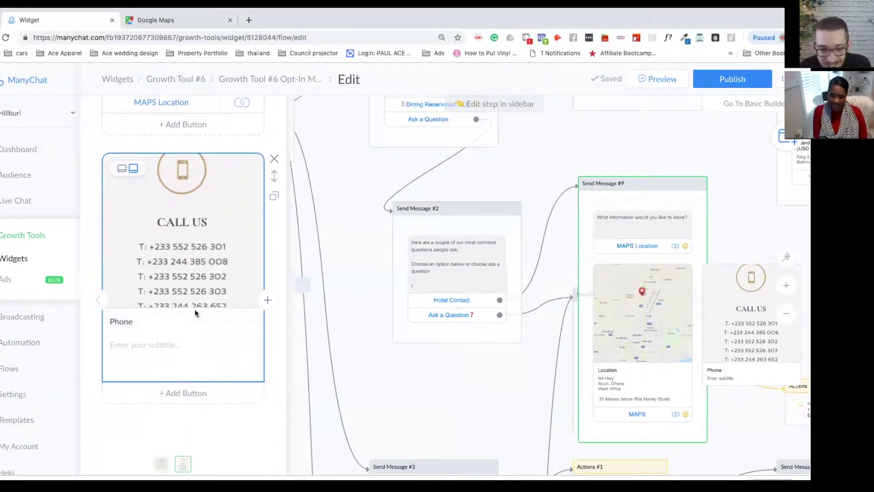
scroll(196, 272, up, 1)
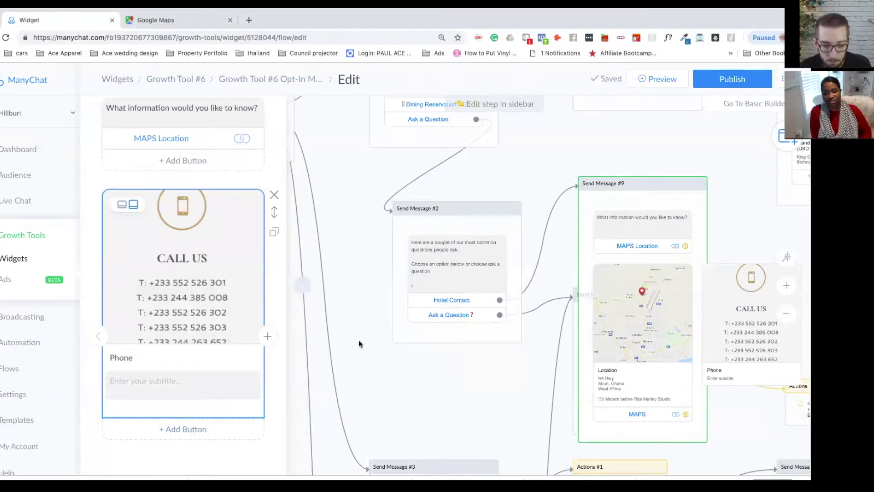
Step: Add a button to the Phone card that calls a specific phone, using the hotel's first listed phone number
key(Return)
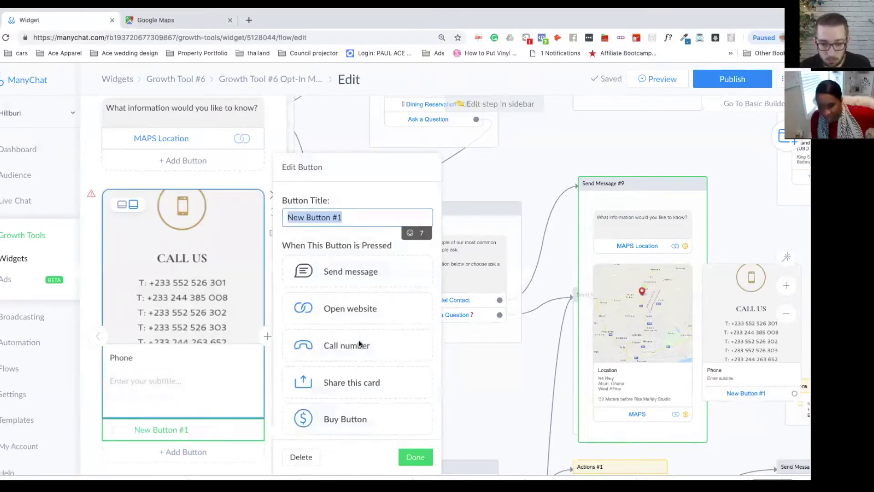
click(359, 342)
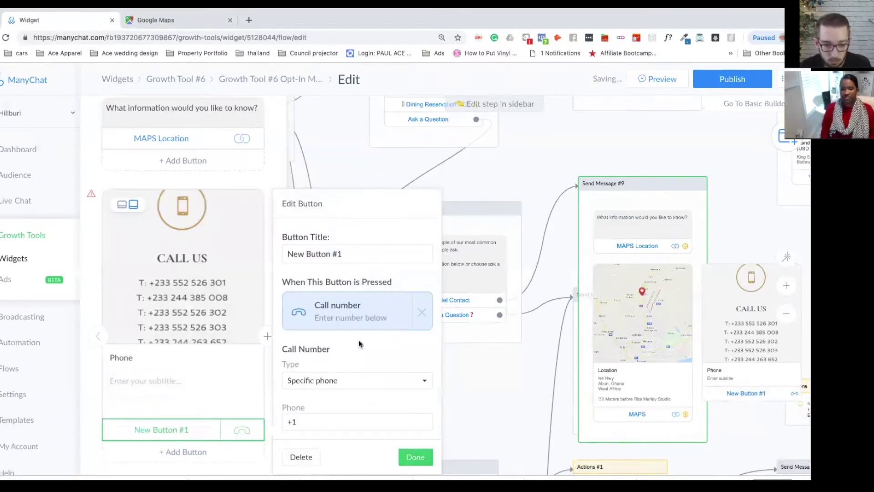
click(307, 419)
key(BackSpace)
text(2)
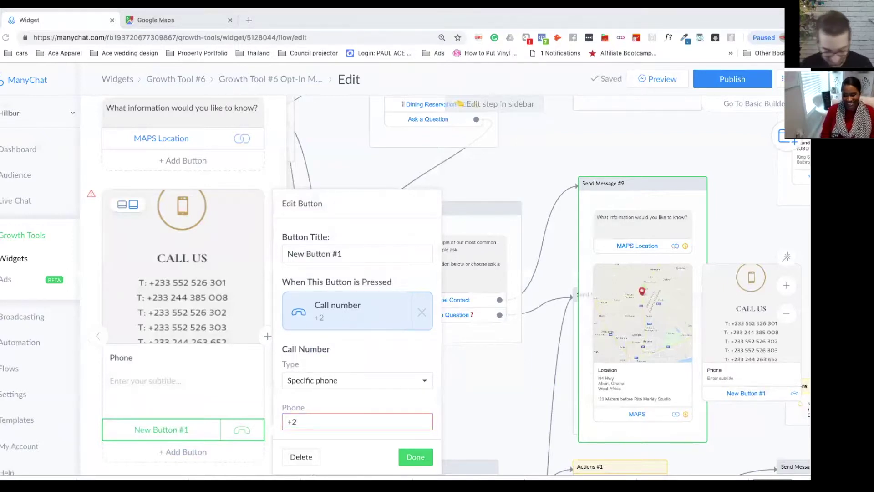
triple_click(336, 422)
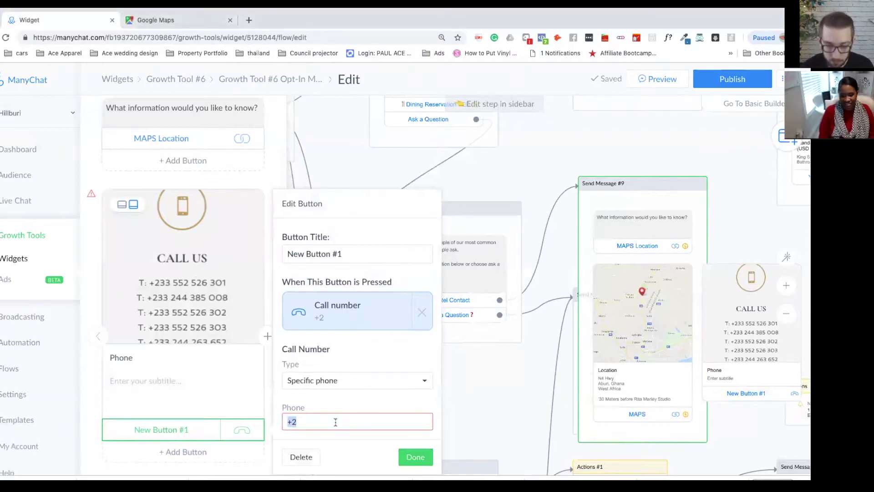
key(ctrl+v)
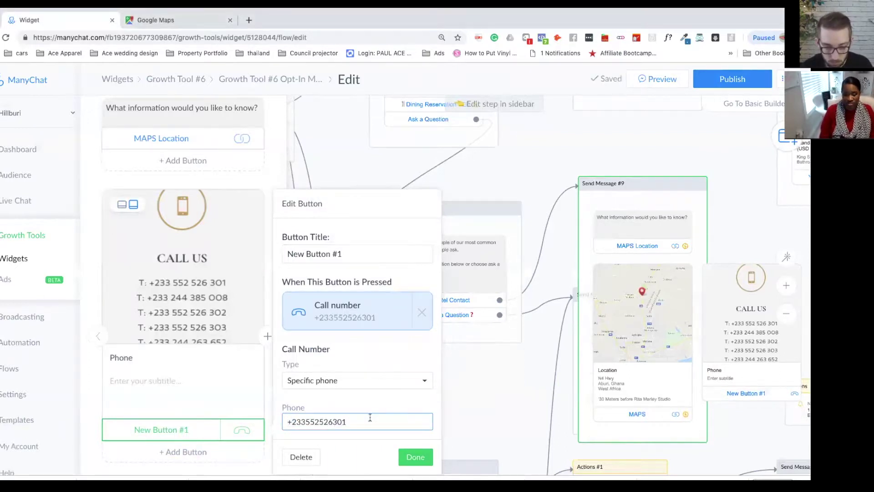
click(420, 381)
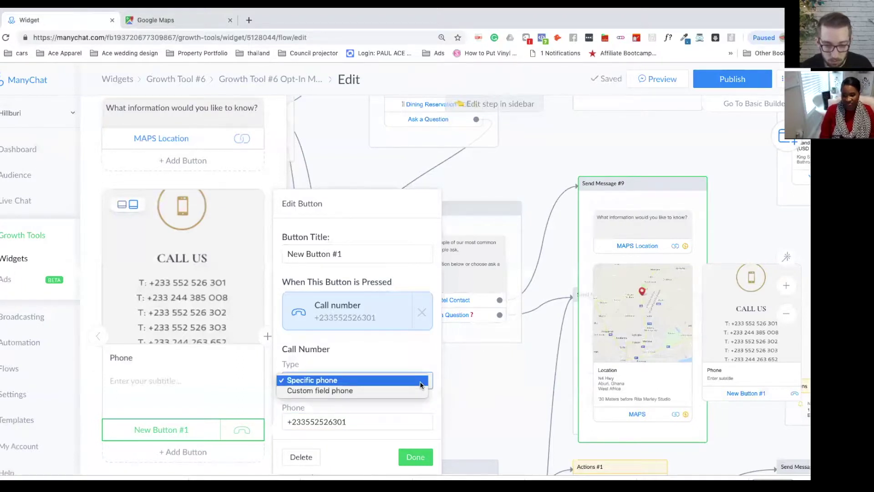
click(400, 362)
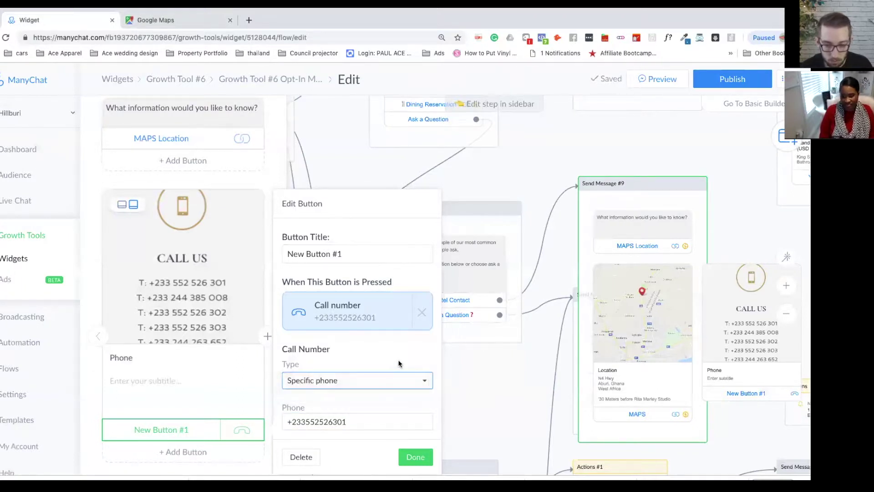
Step: Title the Phone card's call button "Call Now" and finish editing it
click(416, 457)
click(420, 460)
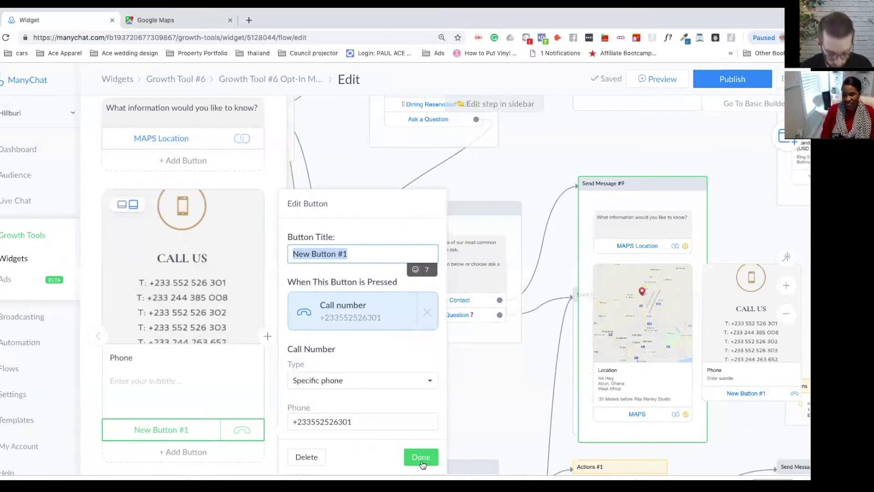
text(Call Now)
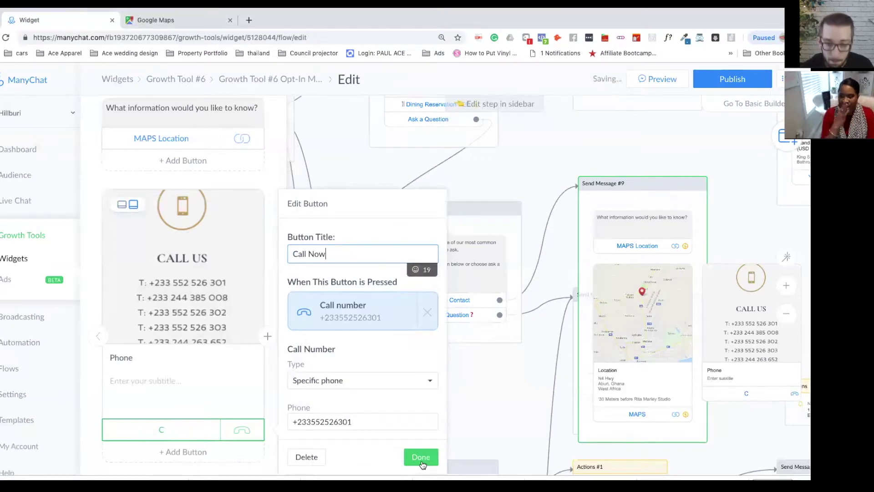
click(421, 461)
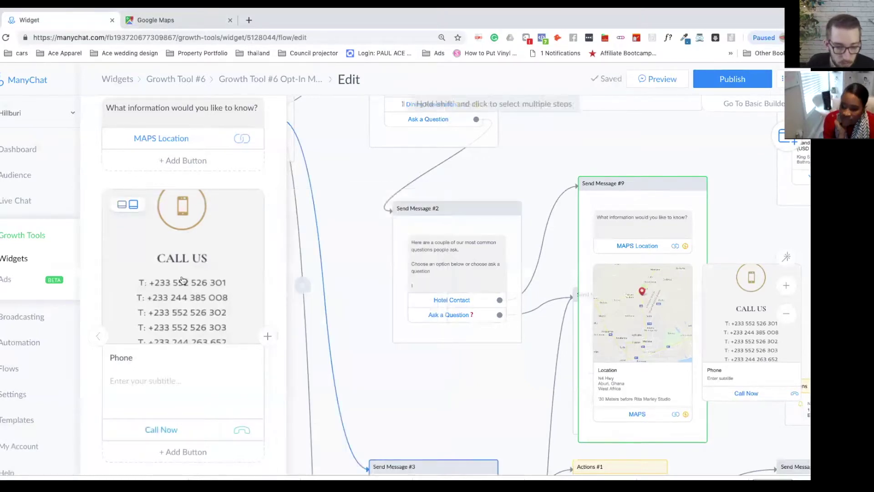
click(146, 387)
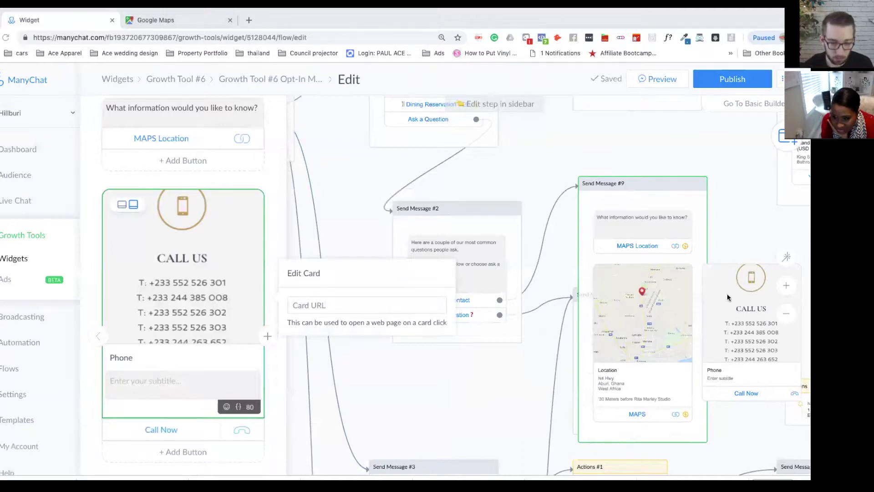
key(ctrl+v)
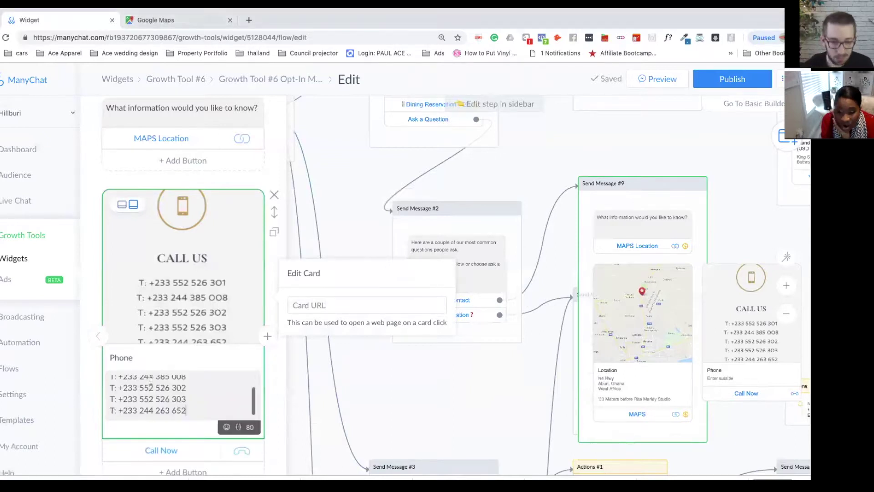
scroll(174, 390, down, 1)
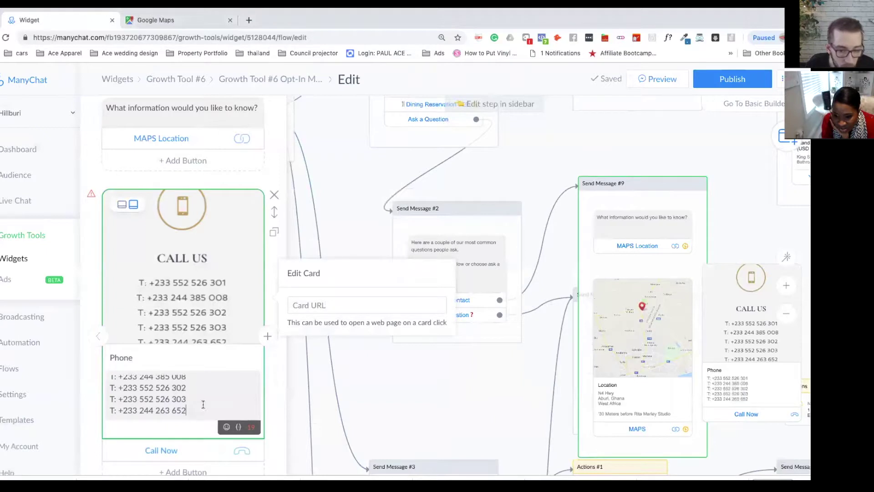
drag(193, 411, 107, 378)
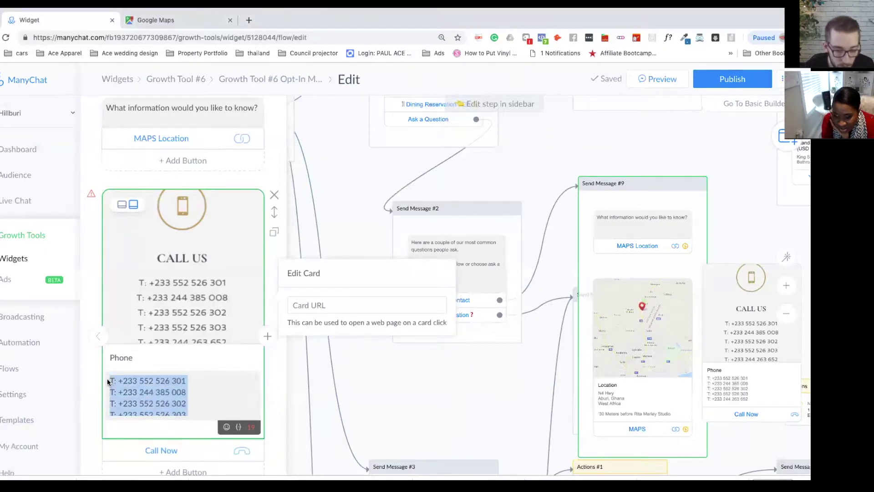
key(BackSpace)
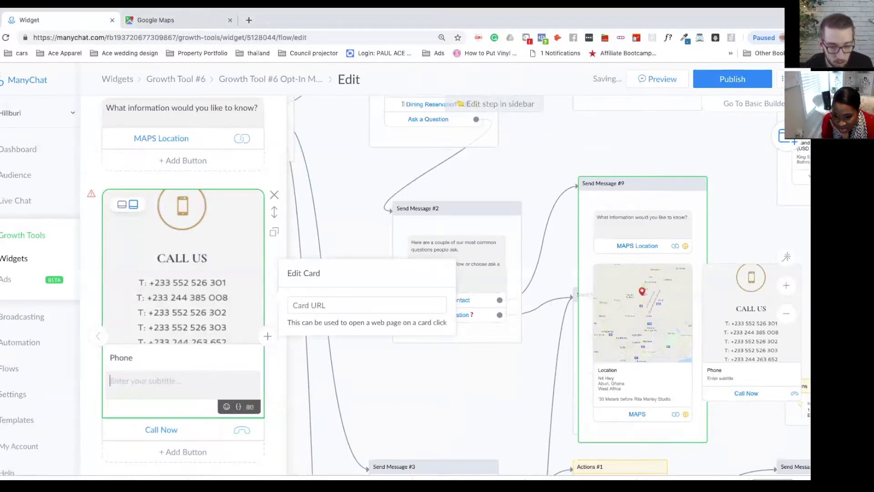
Step: Enter "If the first number doesn't answer please try the others listed" as the Phone card's subtitle
text(I)
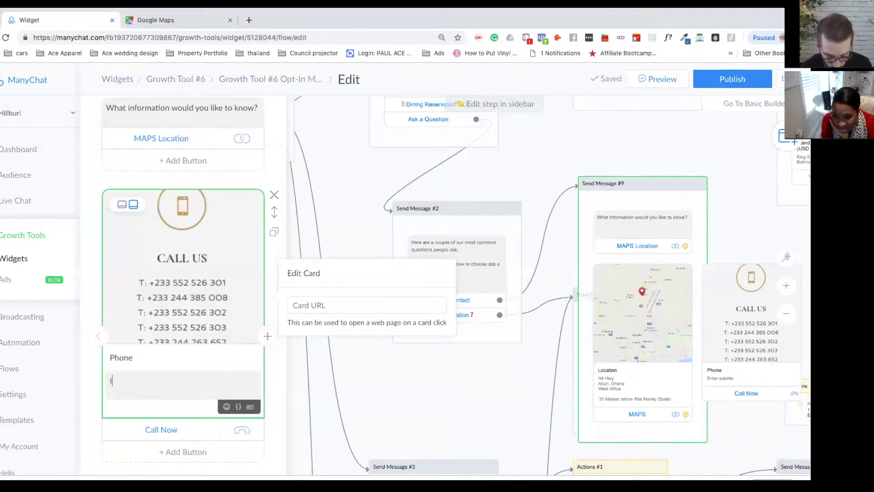
text(f the first number doesn't)
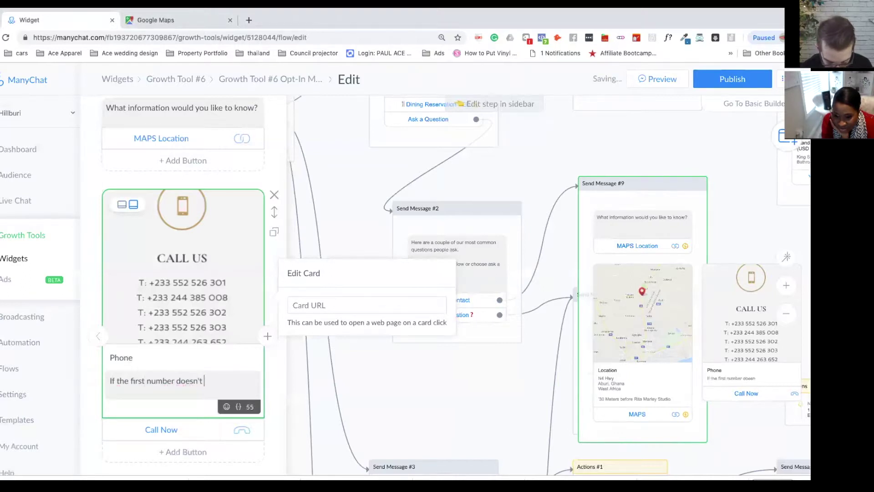
text( answer pe)
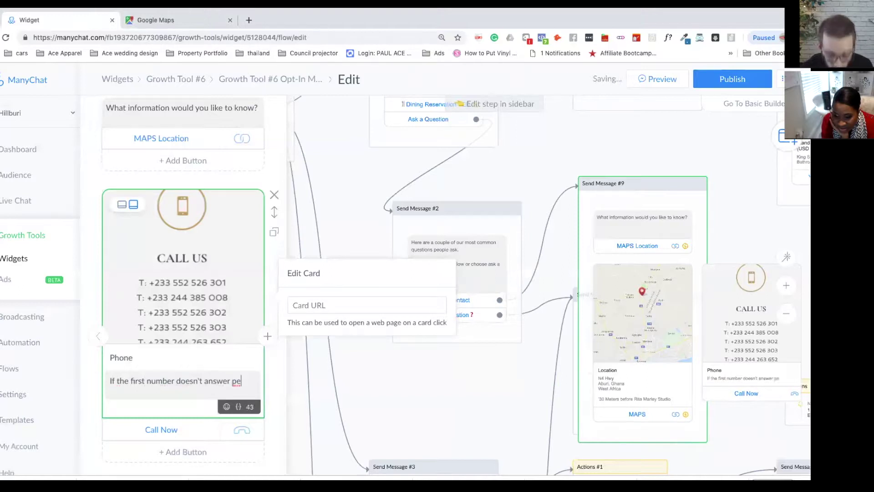
key(BackSpace)
text(leasz)
key(BackSpace)
text(e try the opt)
key(BackSpace)
key(BackSpace)
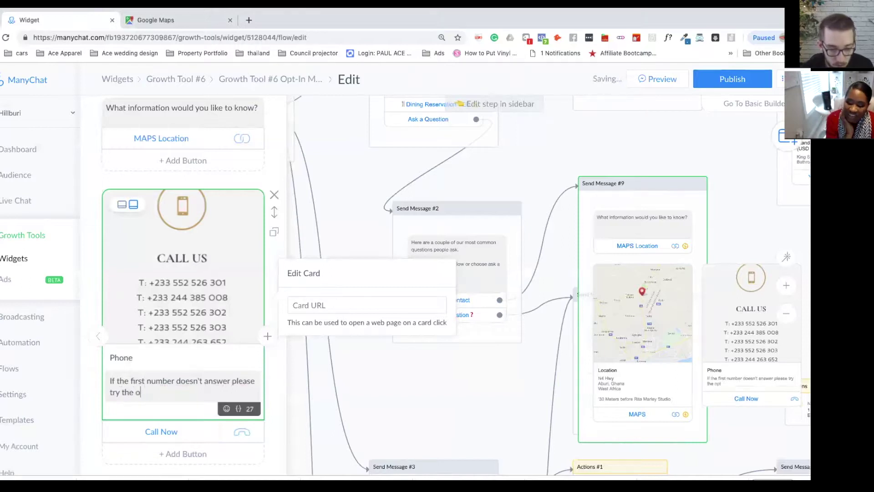
text(thers listed)
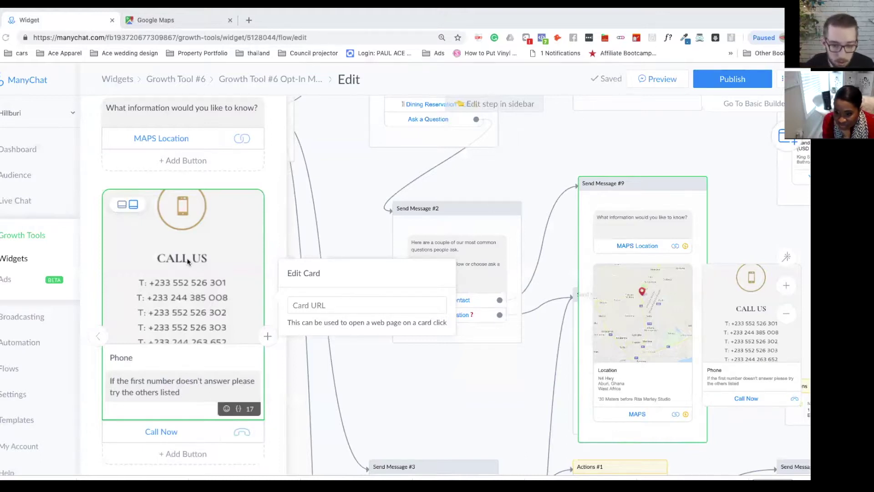
Step: Replace the Phone card's image with the desktop screenshot from 16.43.17
click(189, 273)
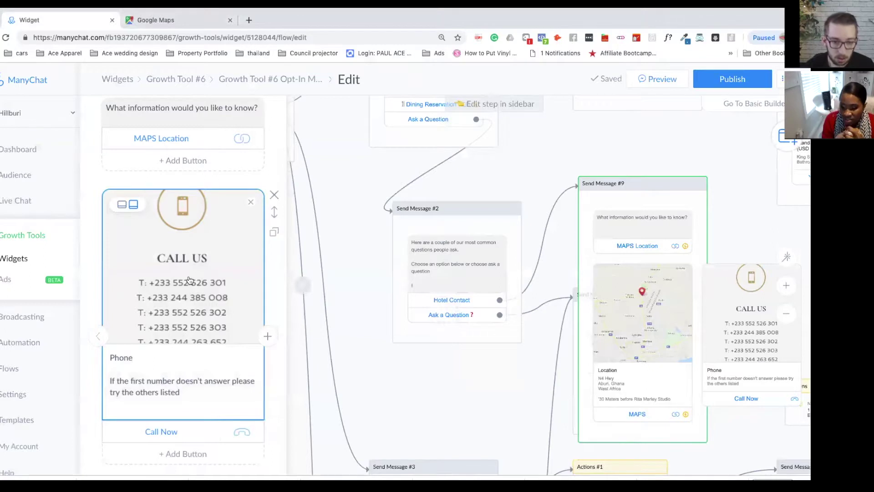
click(190, 280)
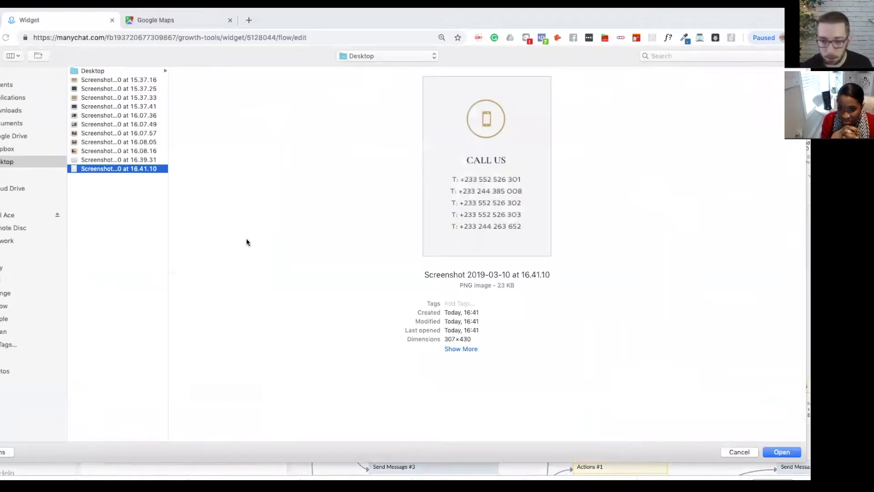
click(126, 160)
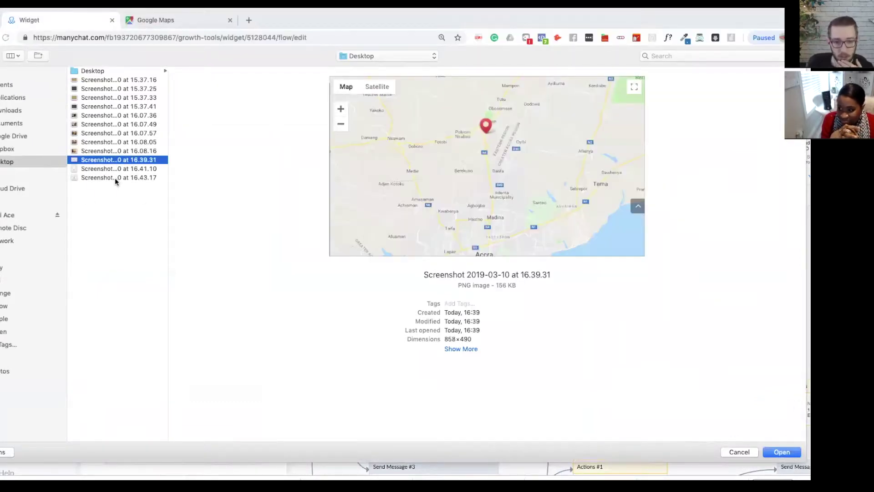
click(114, 177)
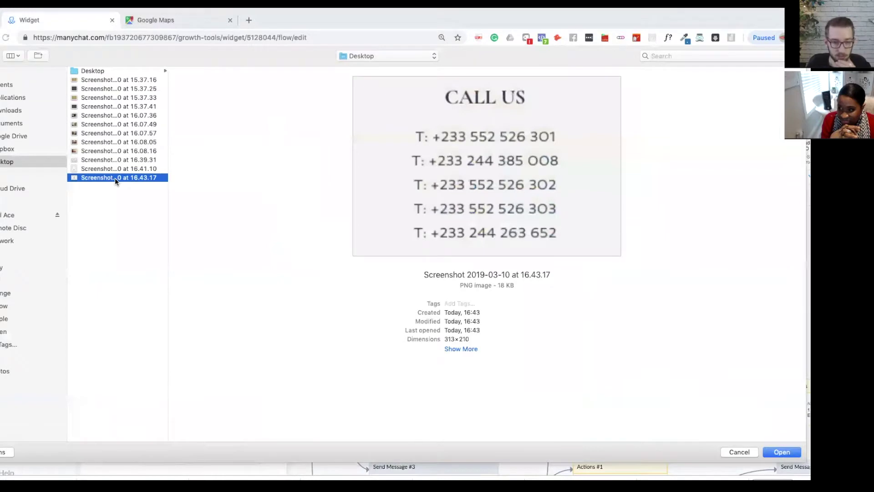
click(788, 449)
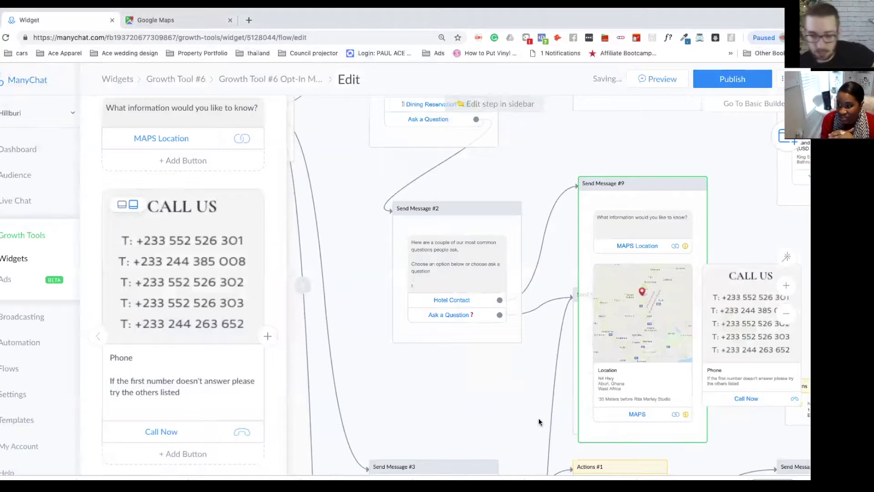
Step: Rename the Location card's maps button to "View in MAPS" and finish editing it
click(101, 336)
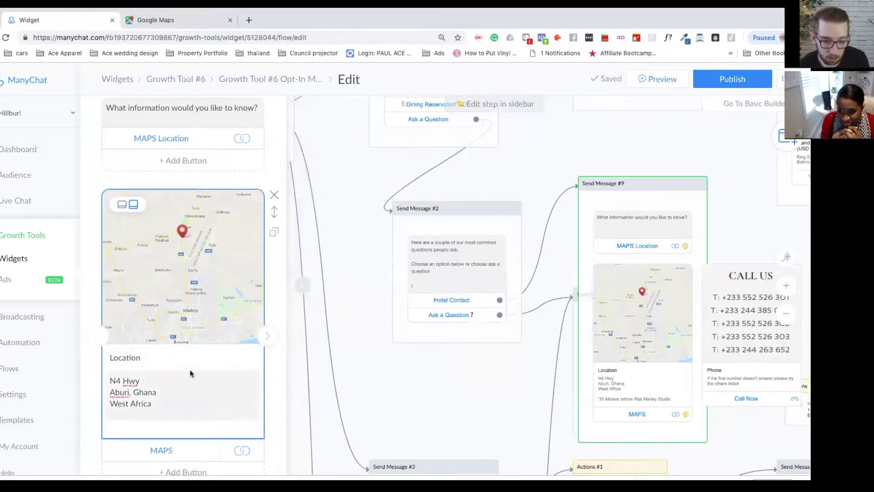
scroll(190, 369, down, 2)
click(172, 367)
click(294, 216)
text(View in MAPS)
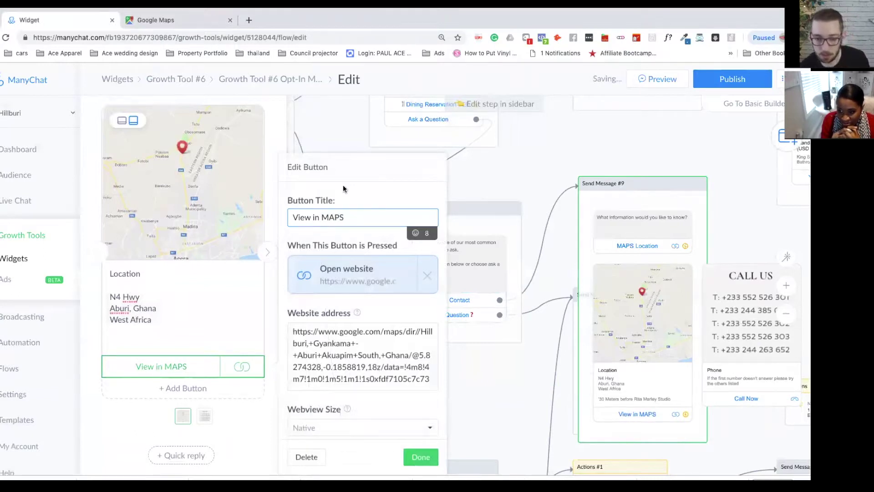
click(421, 457)
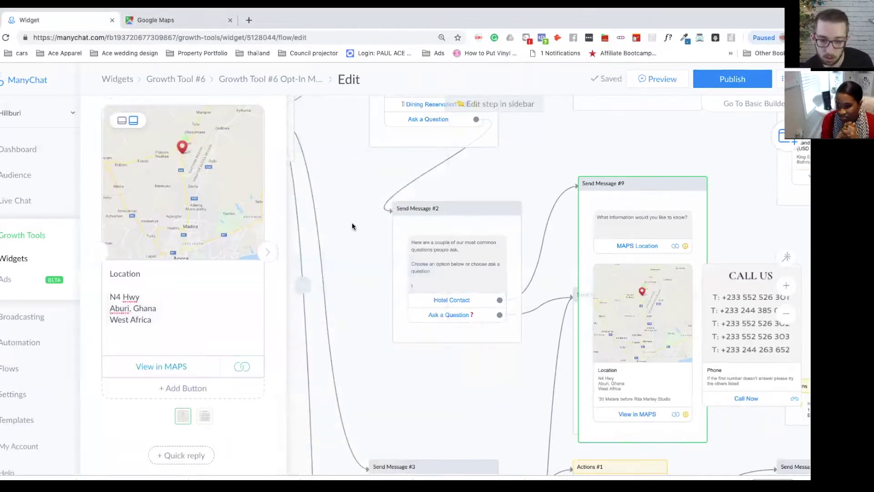
Step: Automatically rearrange the flow's steps into a tidy layout
scroll(352, 226, down, 5)
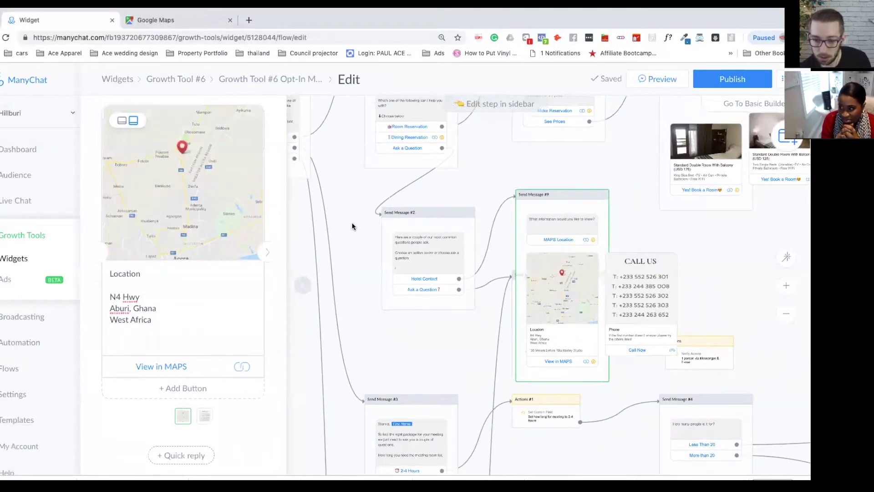
drag(655, 293, 659, 231)
click(787, 258)
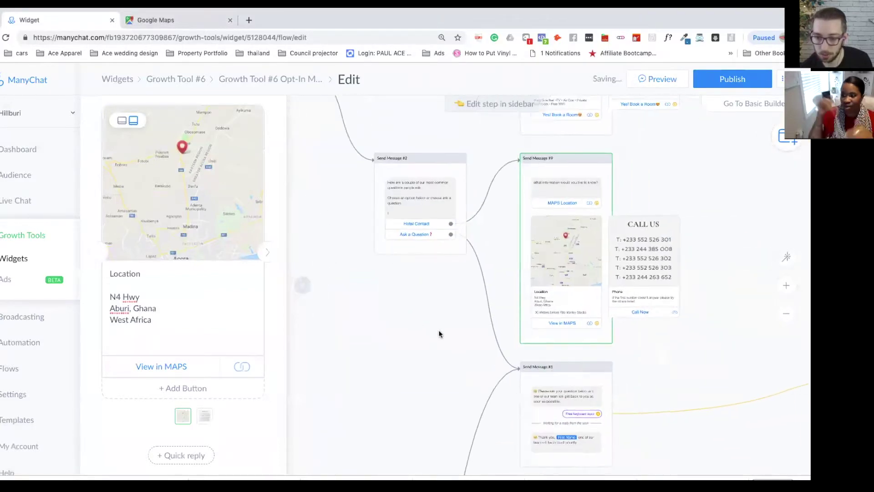
scroll(439, 330, down, 3)
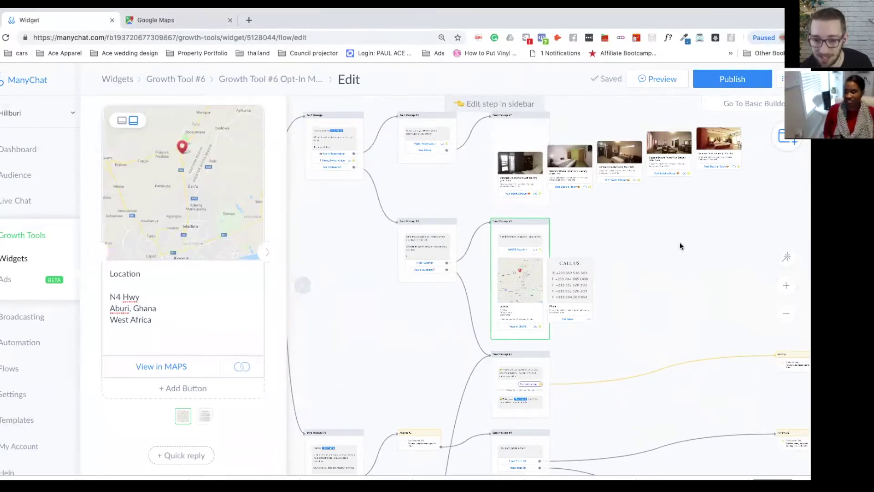
scroll(656, 259, down, 5)
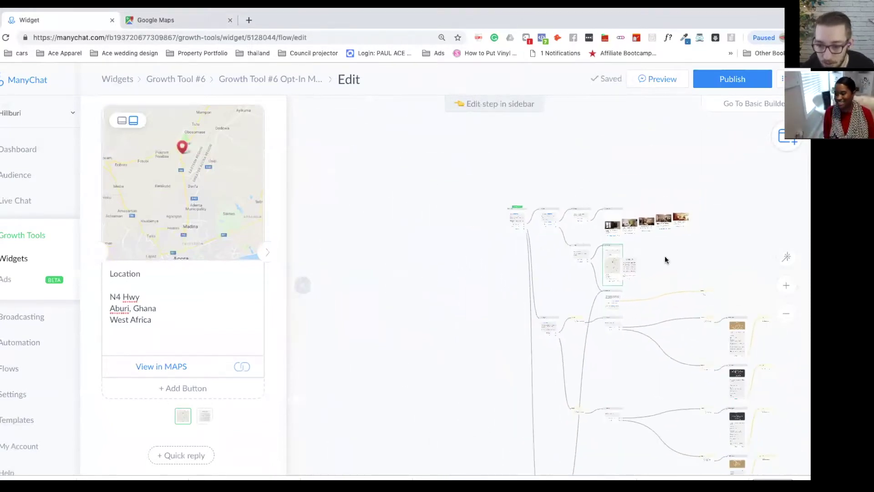
scroll(667, 260, right, 5)
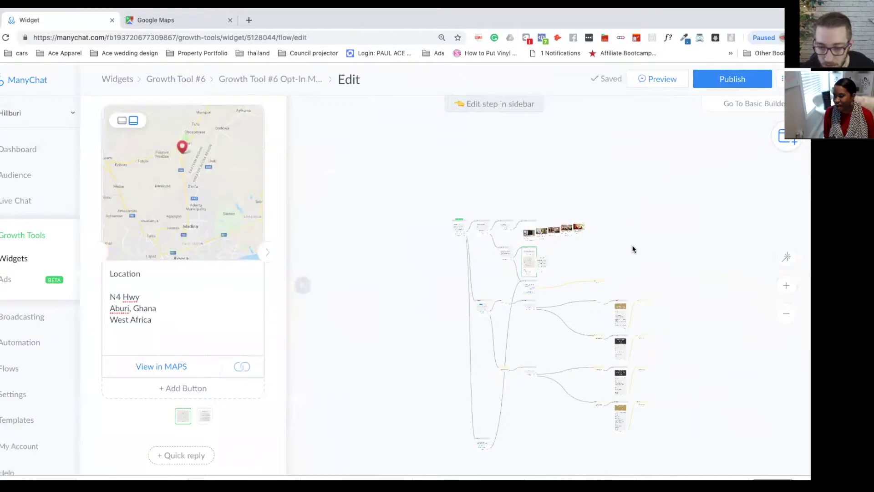
scroll(633, 249, up, 10)
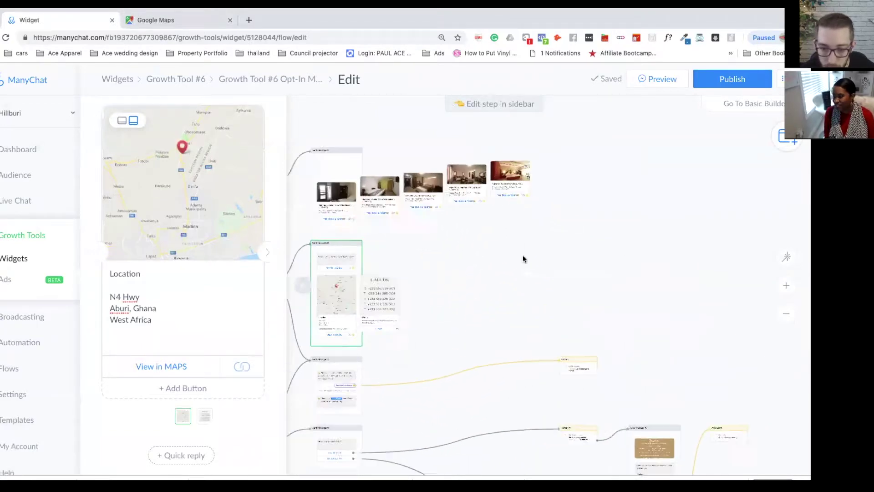
scroll(638, 269, up, 4)
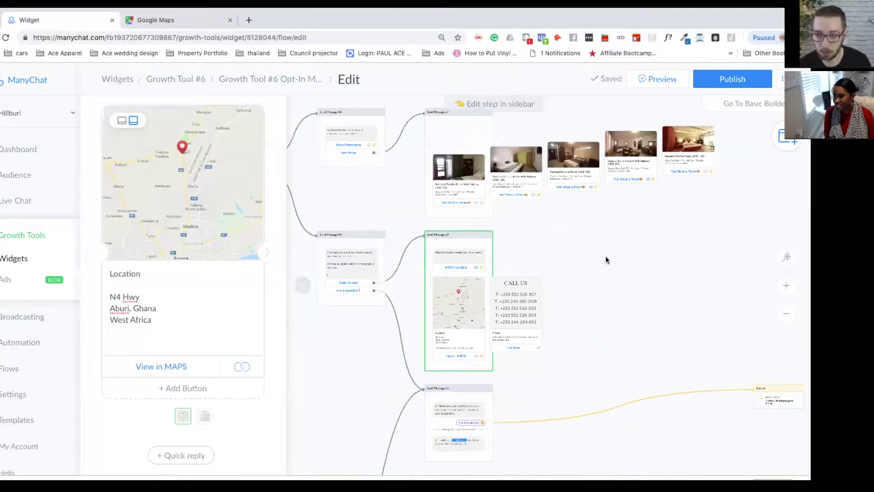
Step: Add a third button titled "Pool Fees" to Send Message #2 and link it to a new message step
scroll(676, 239, up, 3)
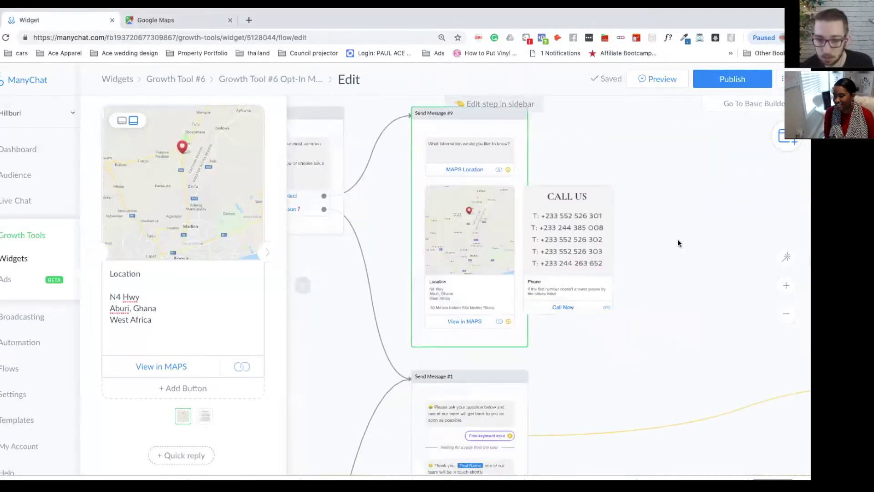
scroll(660, 257, down, 2)
drag(637, 172, 682, 212)
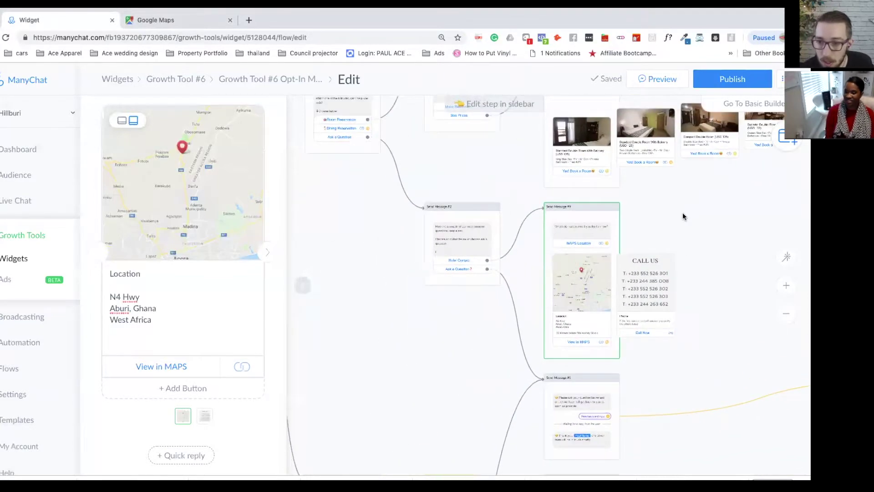
drag(690, 200, 609, 202)
scroll(609, 203, up, 4)
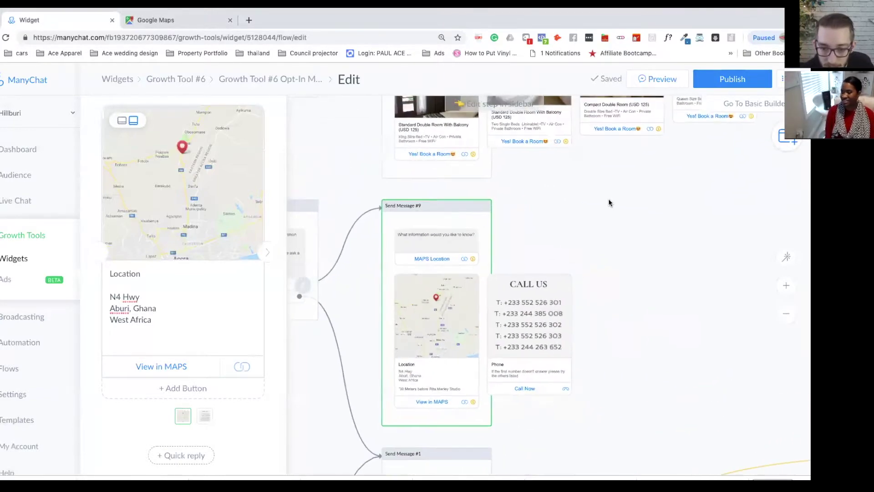
scroll(726, 204, left, 2)
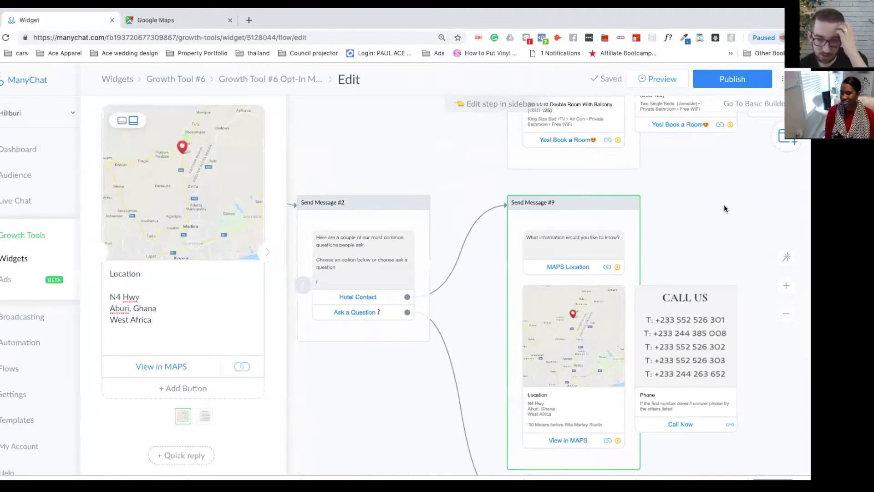
click(371, 268)
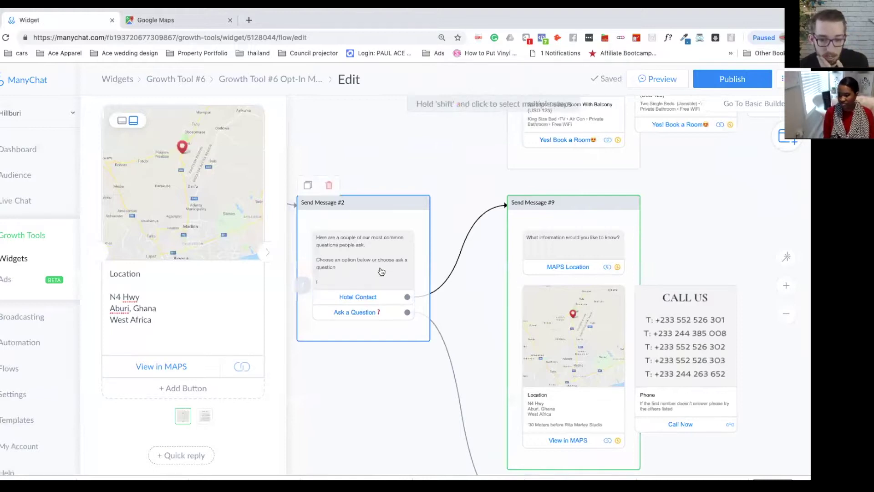
click(380, 263)
click(172, 252)
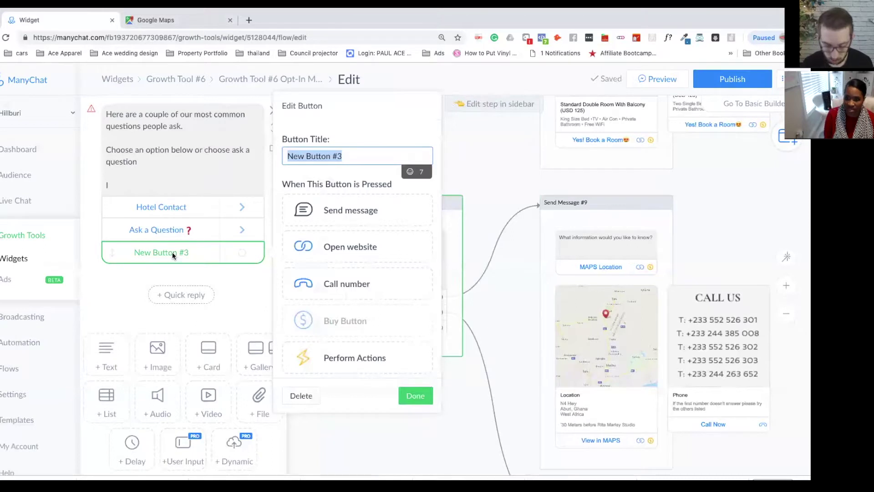
text(Pool Fees)
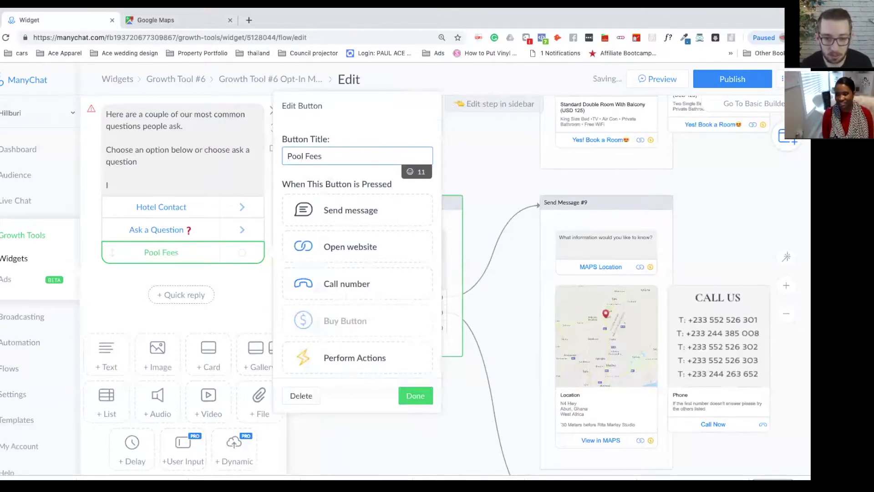
click(353, 212)
click(600, 370)
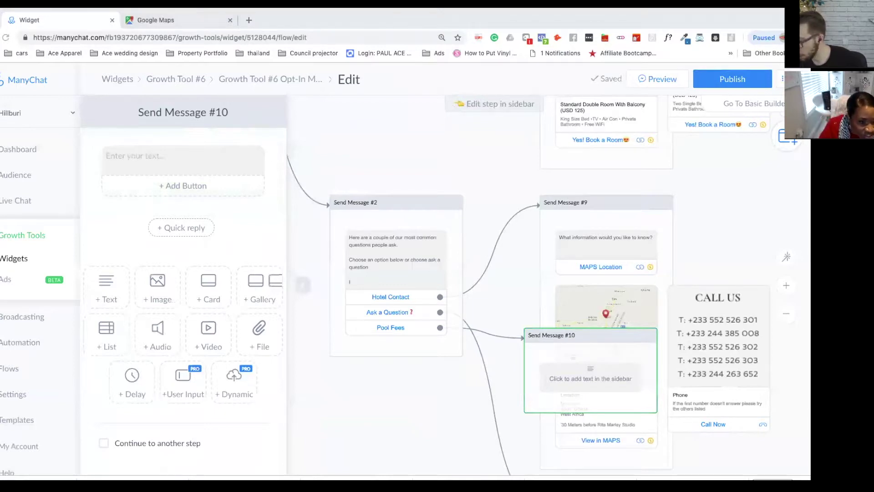
Step: Rename the Pool Fees button in Send Message #2 as "Pool/Entrance Fees" and finish editing it
click(398, 329)
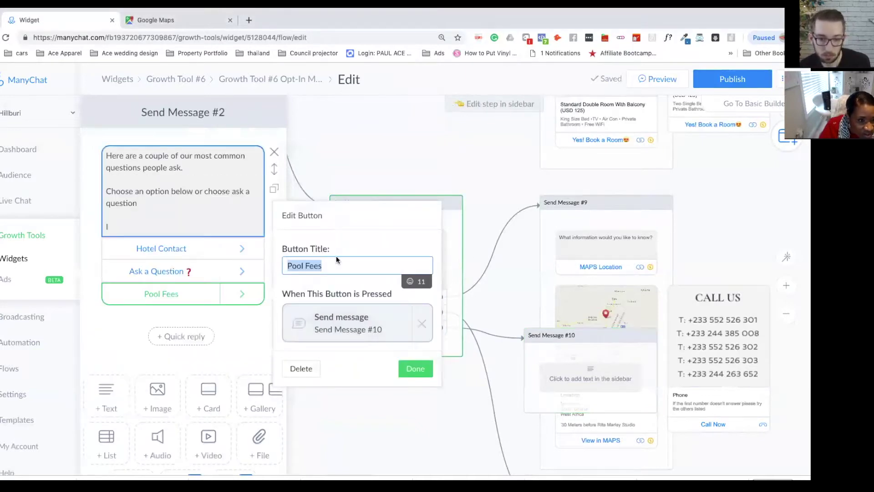
click(304, 268)
text(/Entranc)
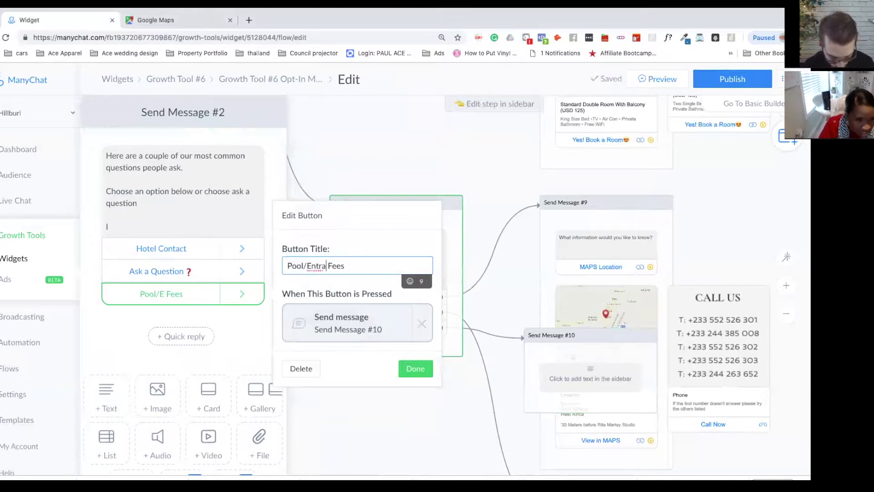
text(e)
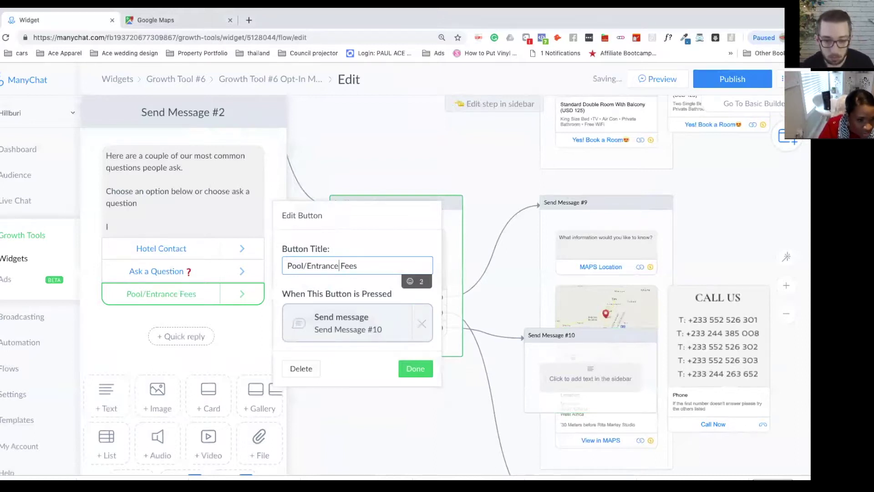
click(423, 369)
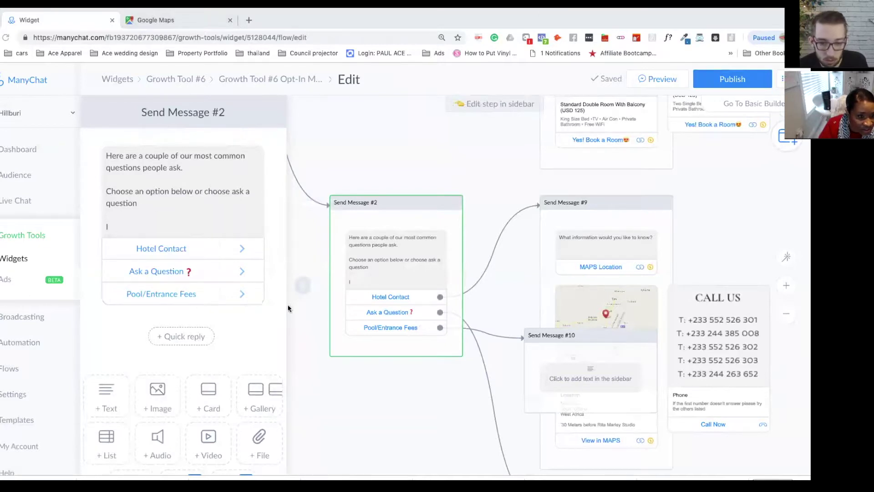
Step: Fill Send Message #10 with the non-resident guest 30 cedi coupon notice, putting "Please watch video for further explanation." in its own paragraph
click(600, 368)
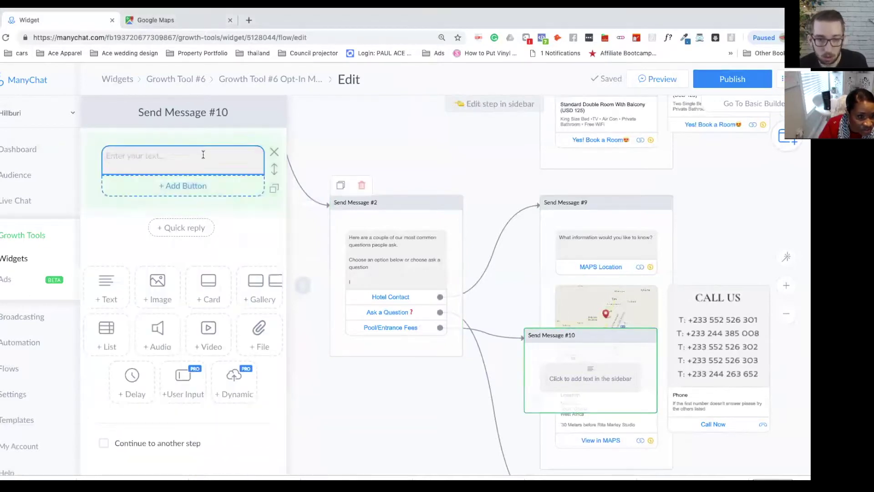
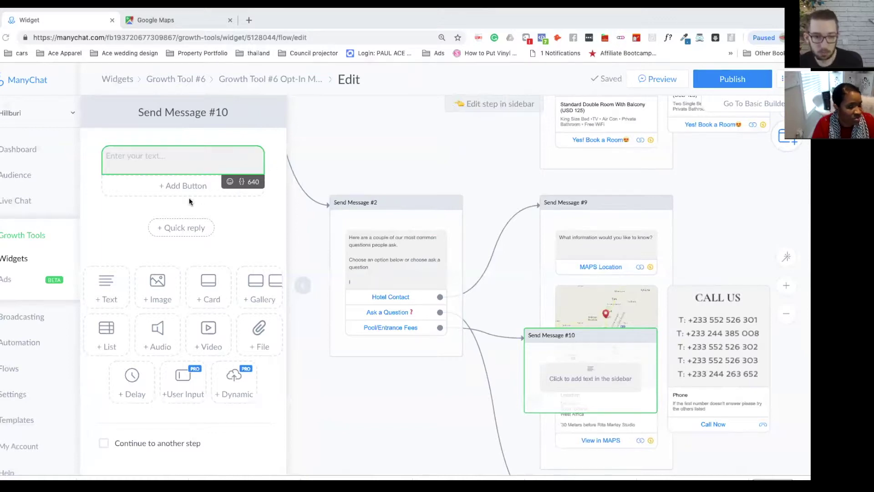
click(189, 156)
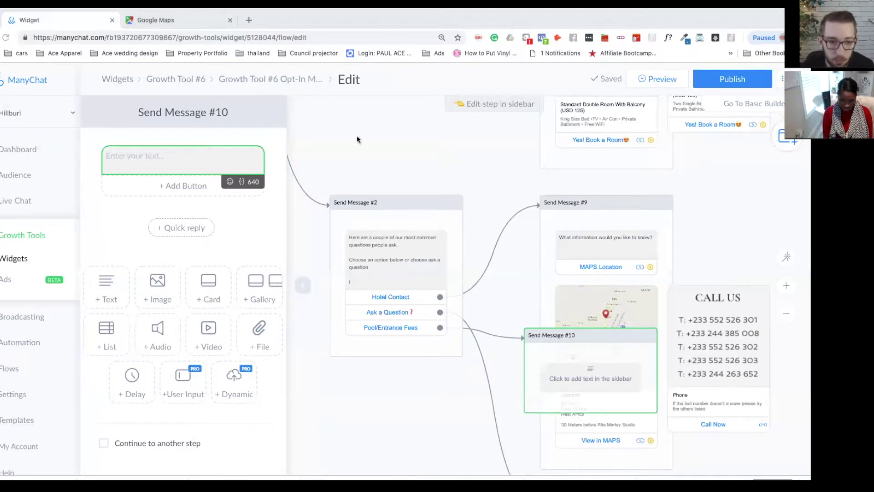
click(161, 158)
text(All non-resident guest will be required to purchase a 30 cedi coupon upon arrival which will be deducted from the final food and beverage bill.  Please watch video for further explanation.)
click(173, 155)
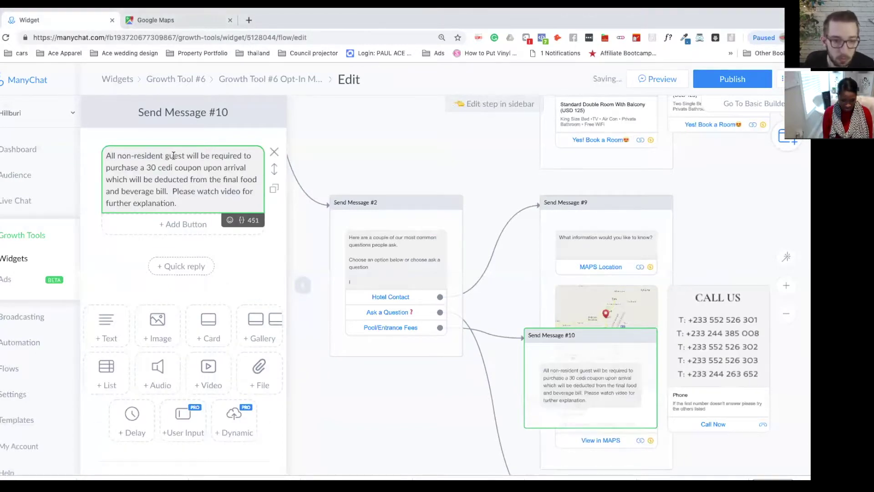
click(172, 191)
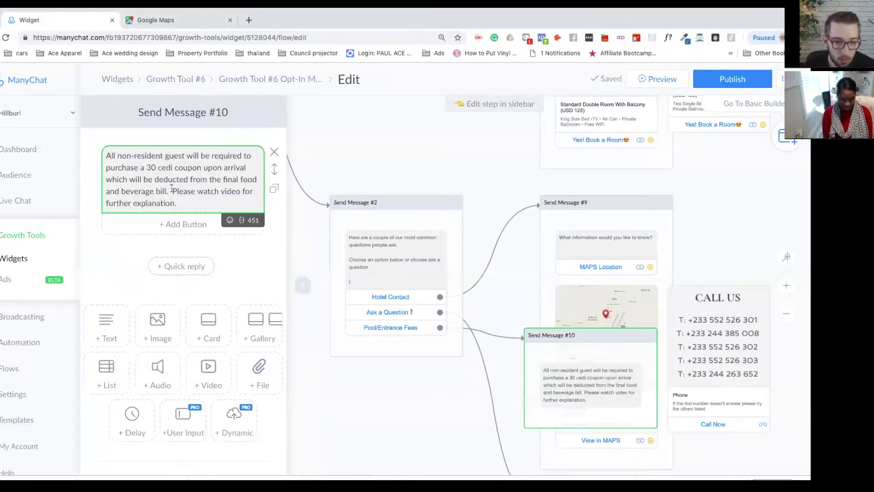
key(Return)
key(Return)
Step: Add a "Watch Video" button below the coupon notice and set it to open a website
click(178, 235)
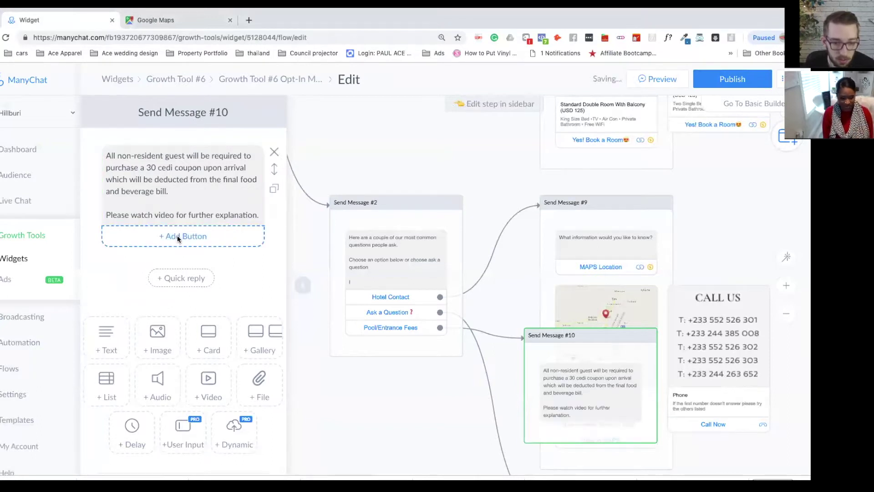
text(Watch V)
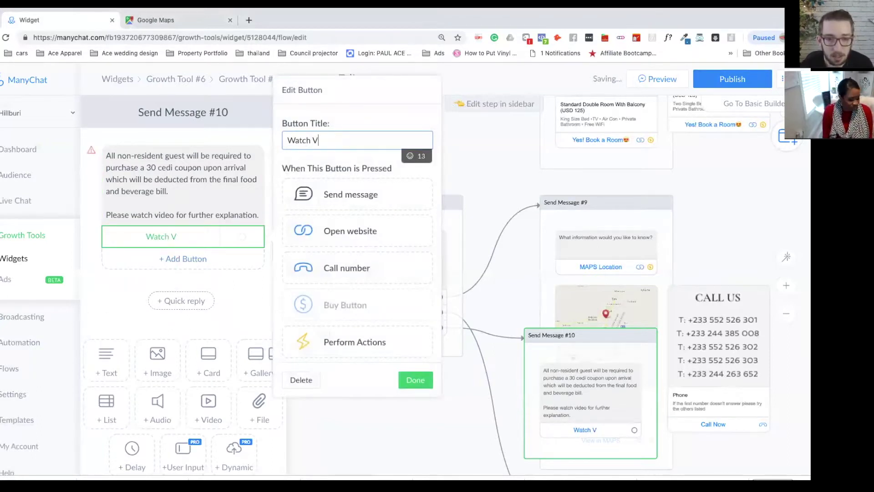
key(BackSpace)
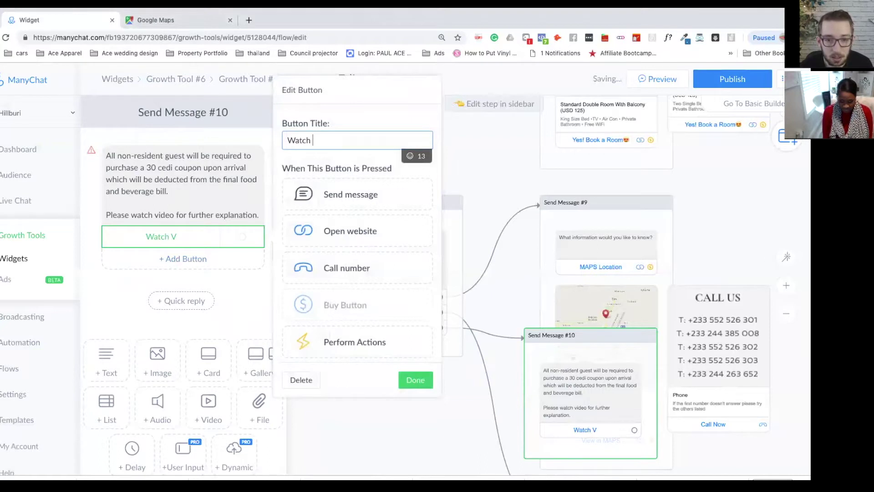
text(Video)
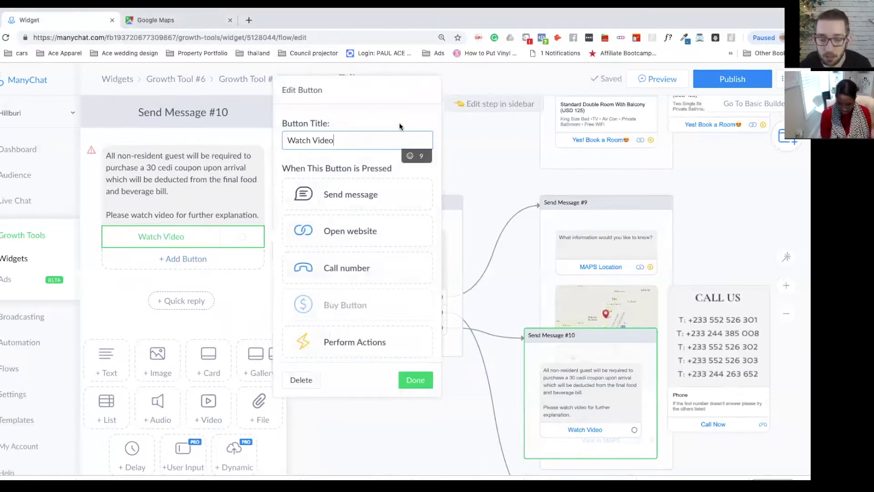
click(369, 230)
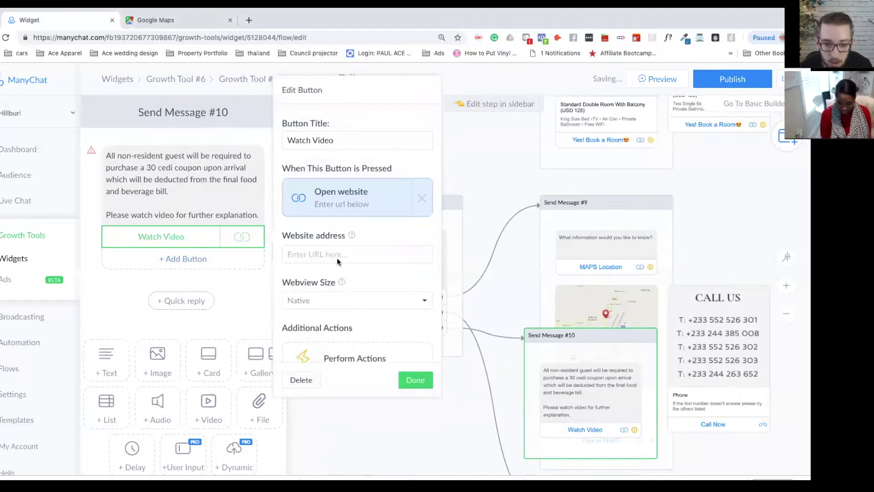
Step: Try to fill in the Watch Video button's website address and reload the flow editor page
click(338, 257)
text(All non-resident guest will be required to purchase a 30 cedi coupon upon arrival which will be deducted from the final food and beverage bill.  Please watch video for further explanation.)
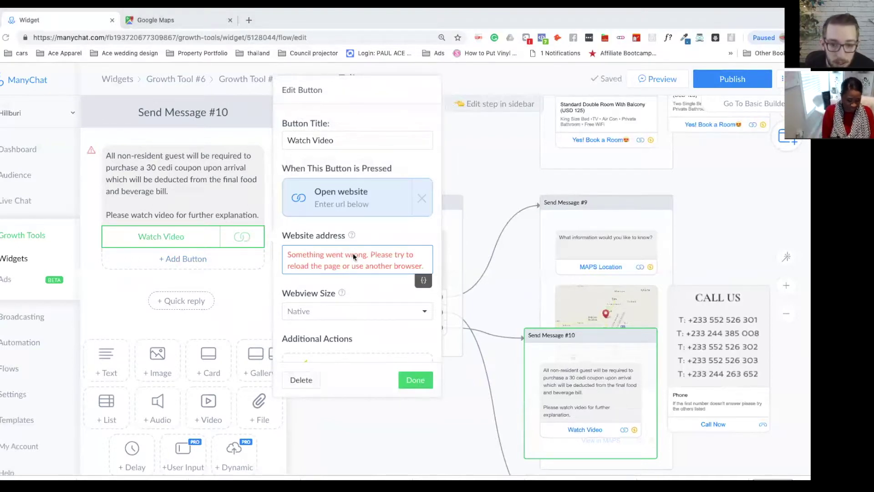
double_click(357, 266)
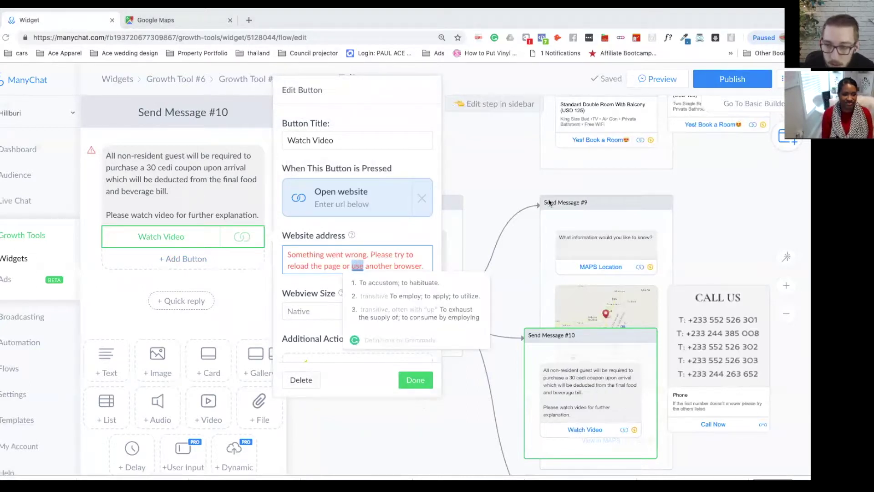
click(6, 38)
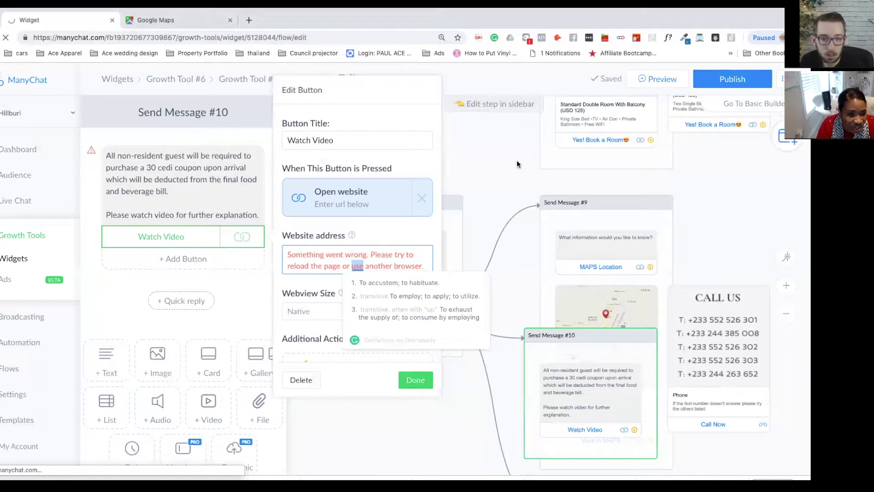
click(109, 39)
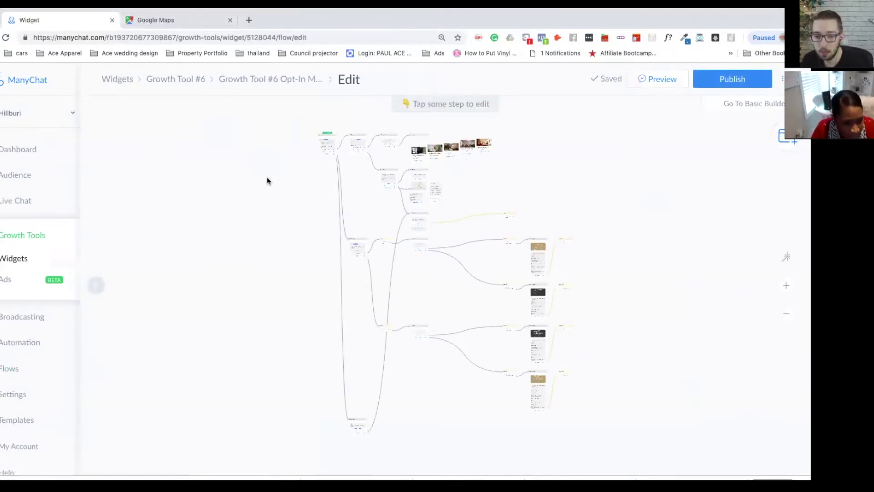
Step: Move the Send Message #10 step off Send Message #9 into the free space below Send Message #2
scroll(255, 182, up, 3)
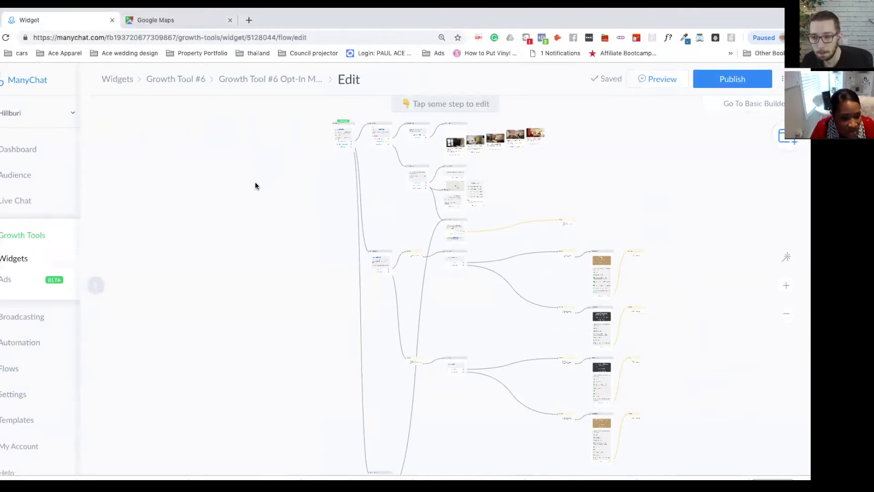
scroll(256, 185, up, 2)
drag(296, 172, 238, 251)
scroll(650, 231, up, 2)
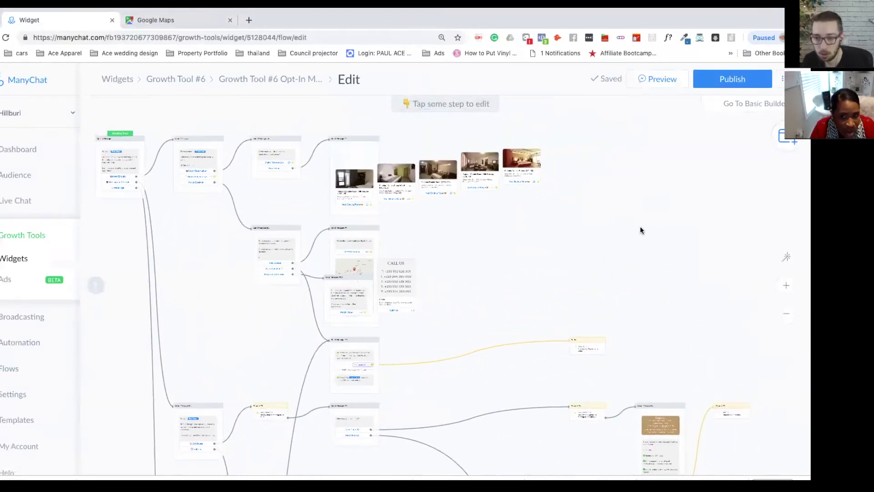
scroll(573, 232, up, 2)
drag(519, 237, 639, 290)
scroll(585, 281, up, 2)
drag(583, 280, 736, 288)
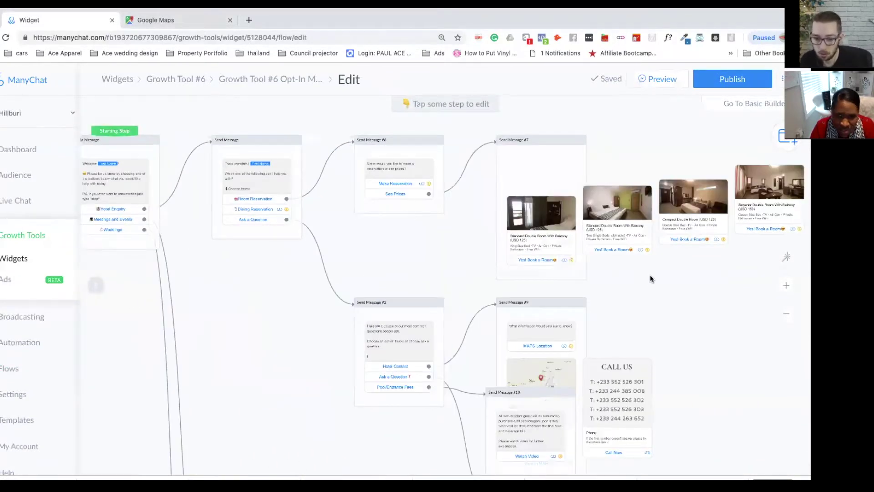
drag(651, 294, 635, 193)
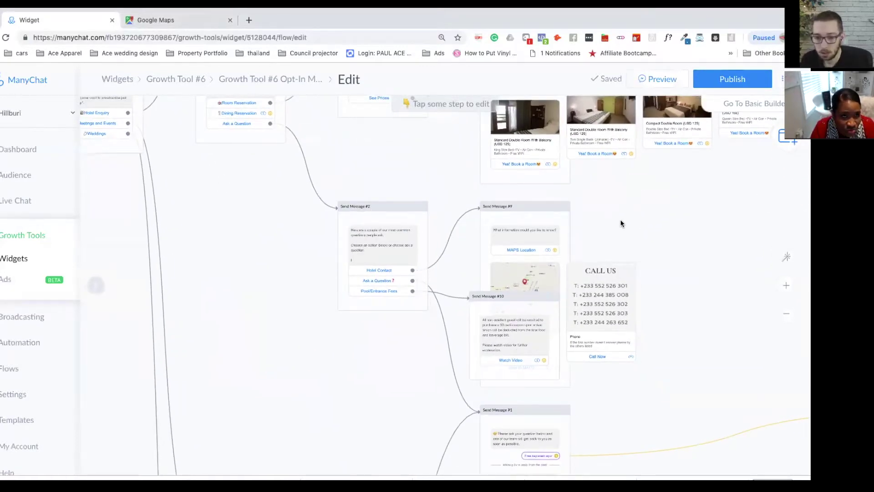
scroll(620, 220, down, 1)
scroll(620, 220, up, 3)
drag(620, 219, 726, 192)
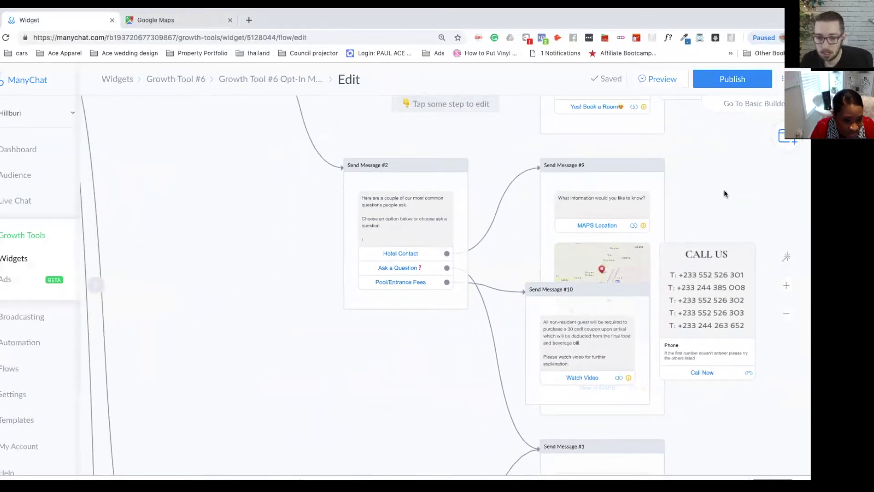
scroll(351, 316, down, 2)
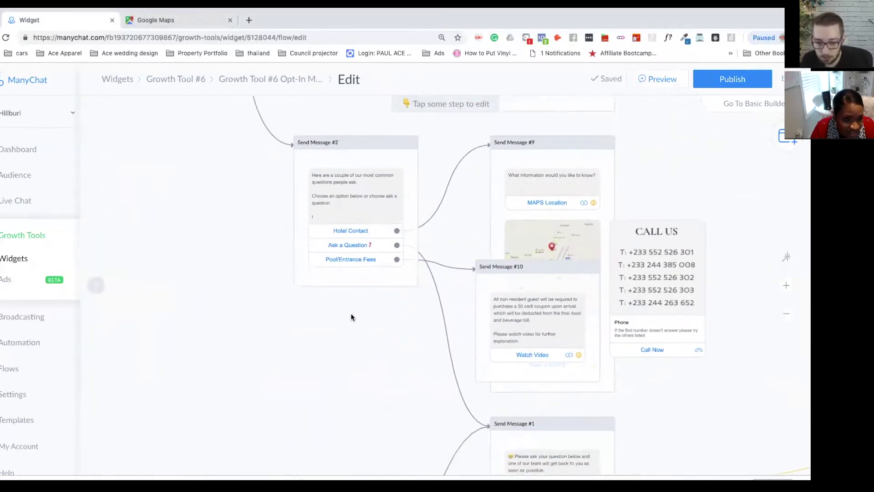
scroll(347, 302, up, 3)
drag(496, 299, 273, 361)
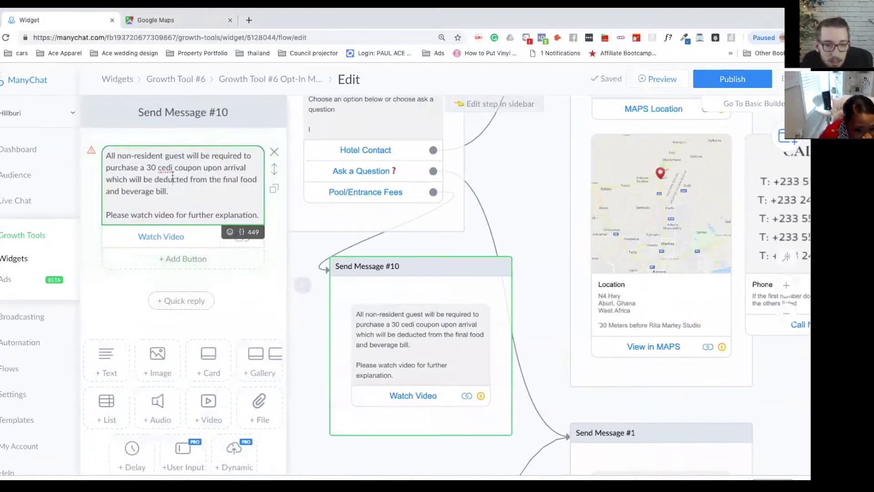
Step: Capitalize "cedi" to "Cedi" in Send Message #10's coupon notice
drag(162, 167, 176, 163)
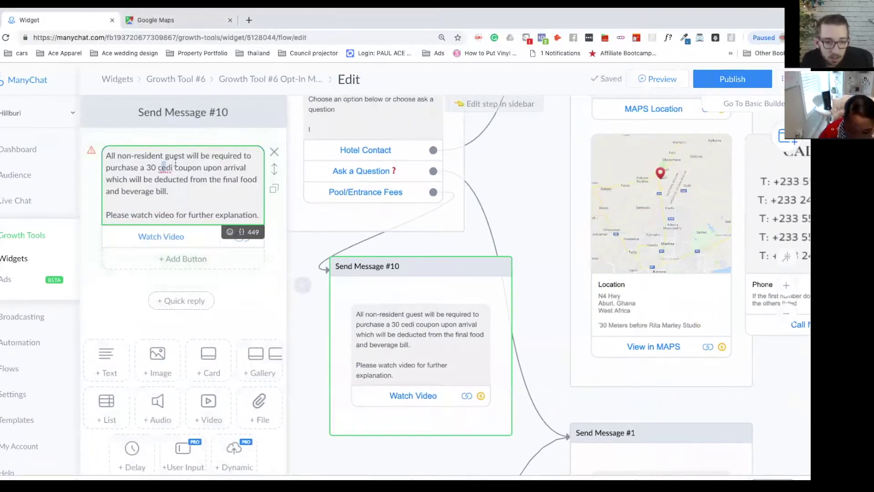
click(160, 167)
key(BackSpace)
text(C)
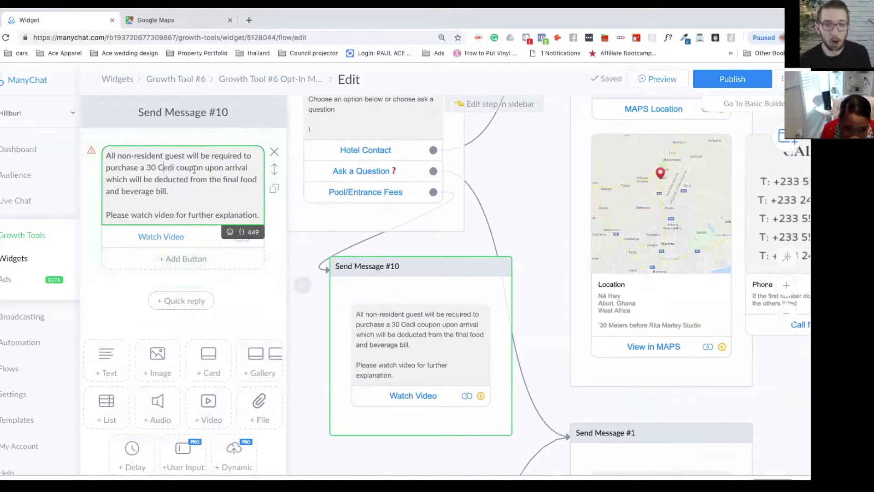
click(188, 193)
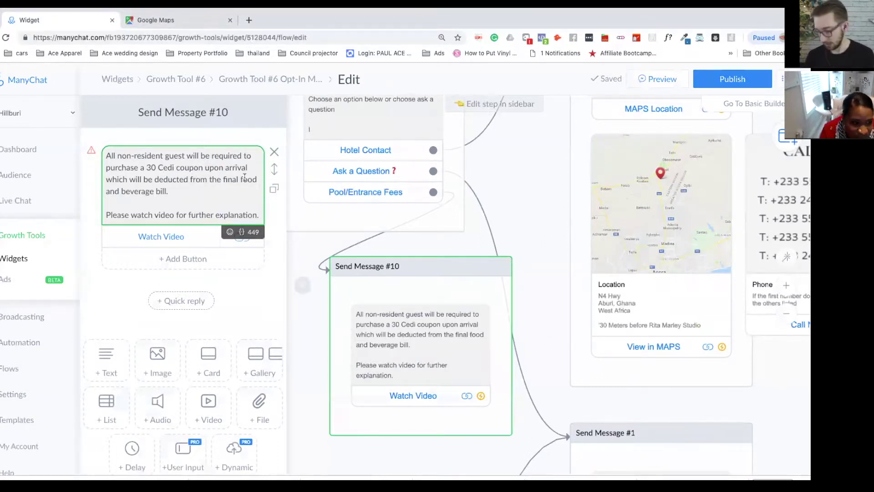
click(177, 237)
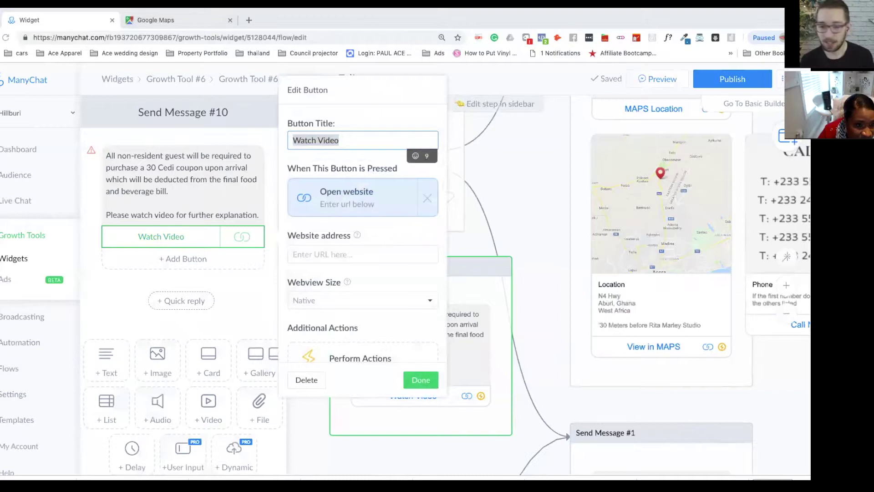
click(361, 256)
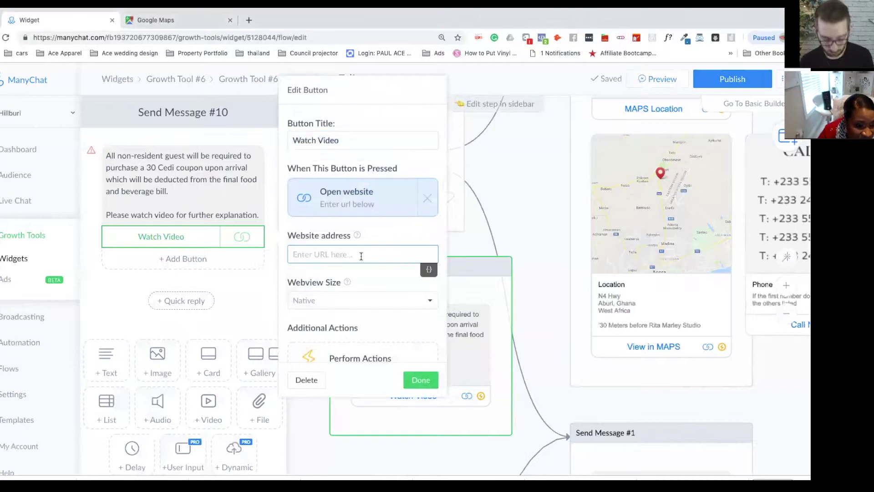
text(https://hillburi.com/wp-content/uploads/2018/02/Hillburi-Explainer-Voucher-Video.mp4)
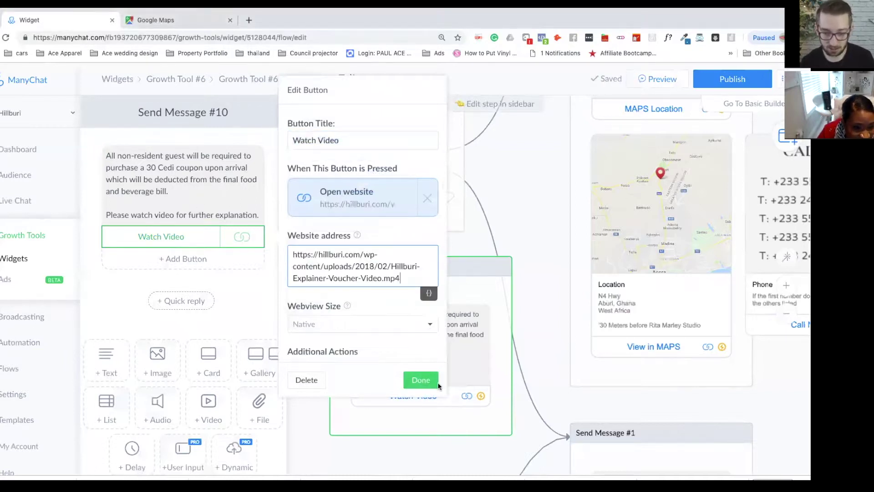
click(437, 382)
drag(465, 290, 480, 305)
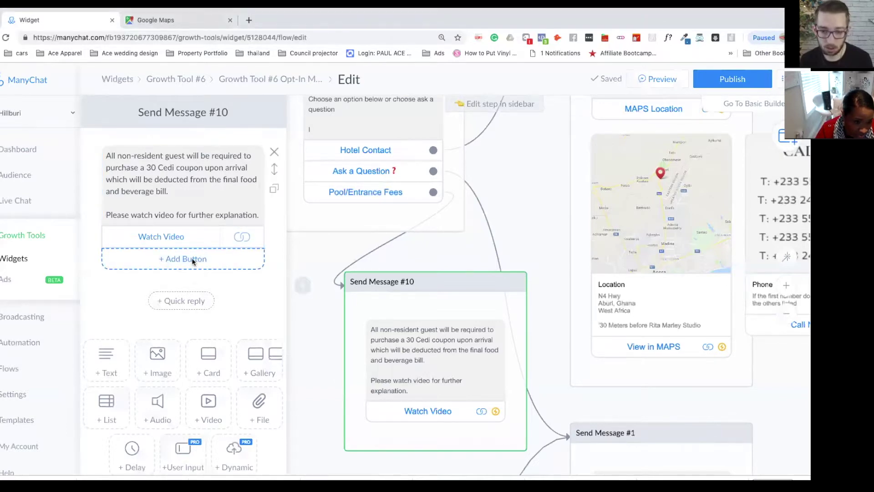
Step: Add a second button titled "Back To Main Menu" below Watch Video in Send Message #10
scroll(477, 295, down, 5)
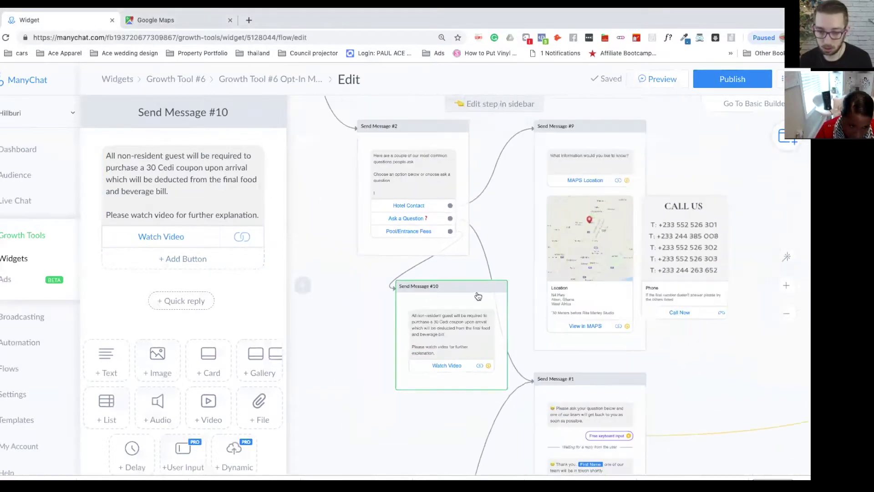
scroll(477, 274, down, 5)
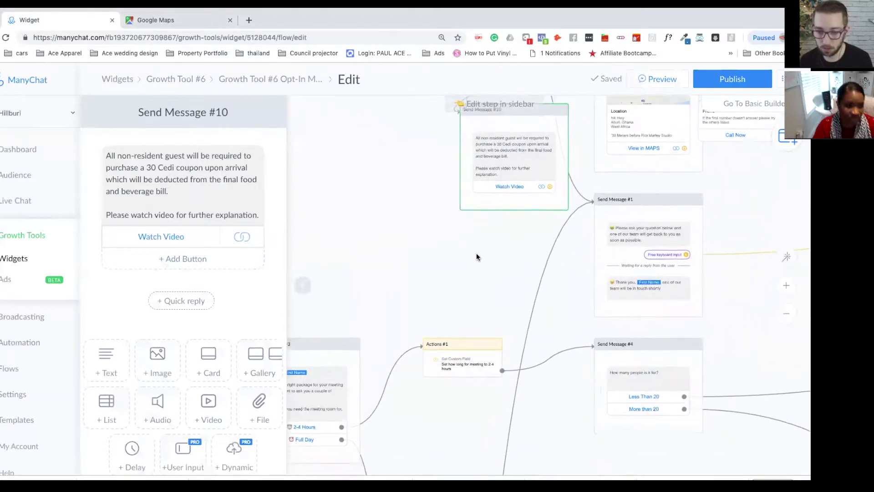
scroll(477, 258, up, 2)
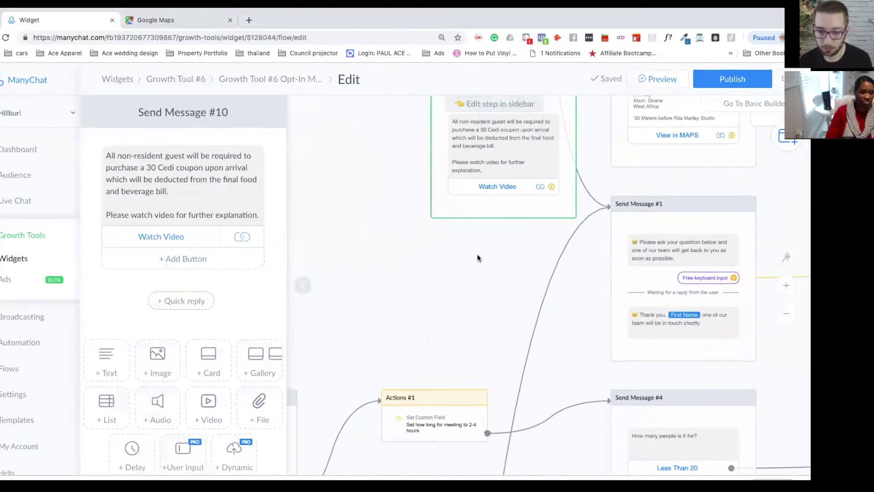
scroll(477, 257, down, 2)
drag(404, 185, 540, 319)
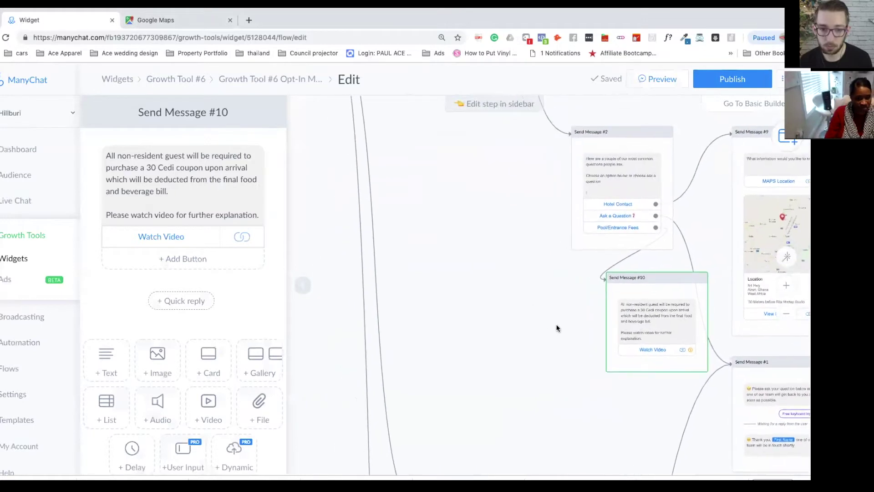
click(173, 258)
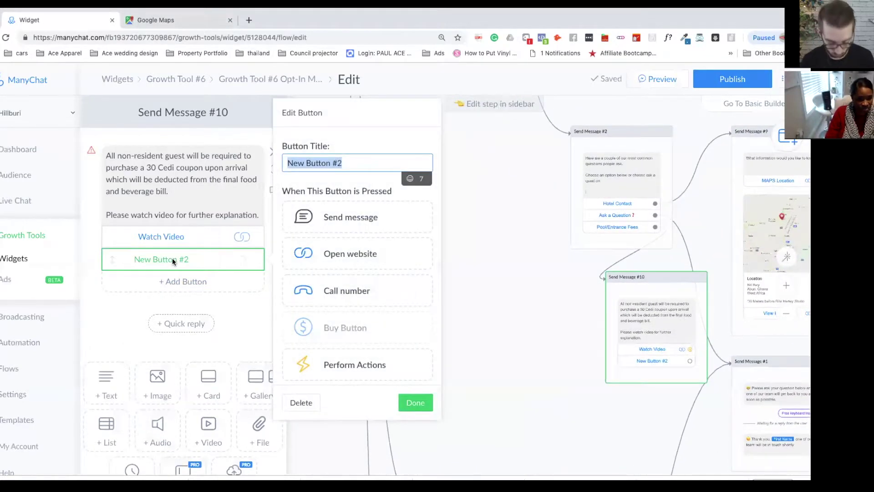
text(Back)
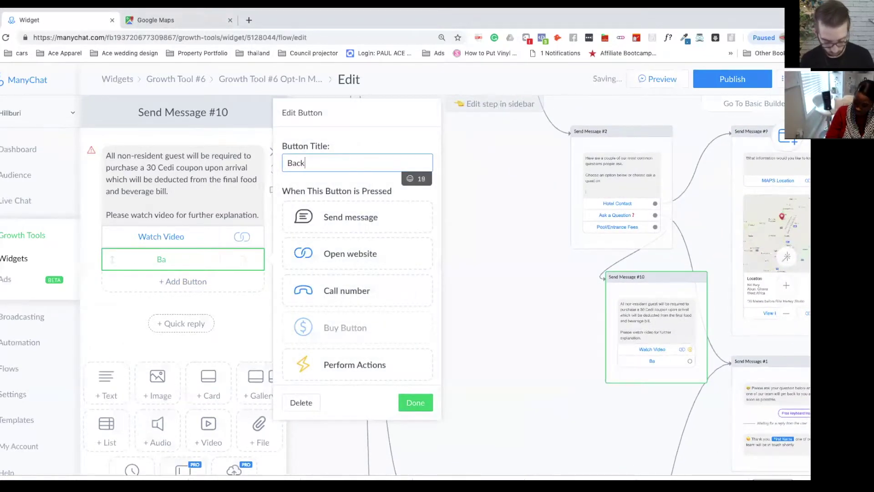
text( To Main M)
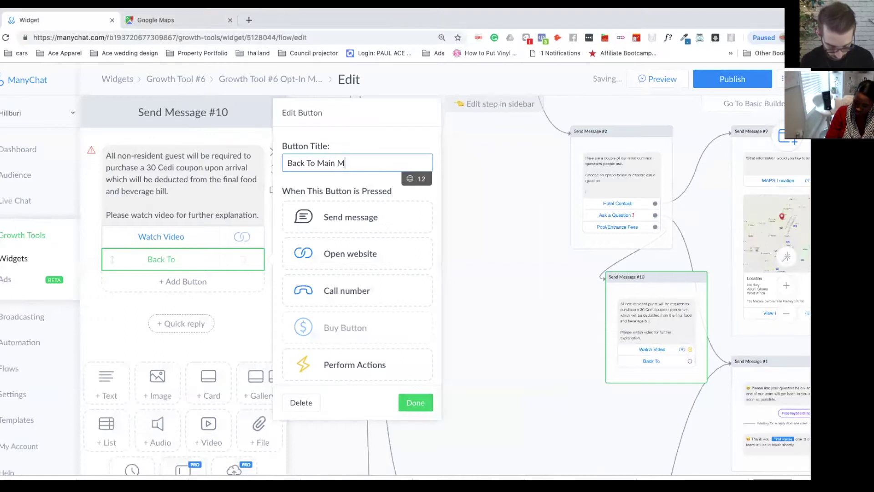
text(enu)
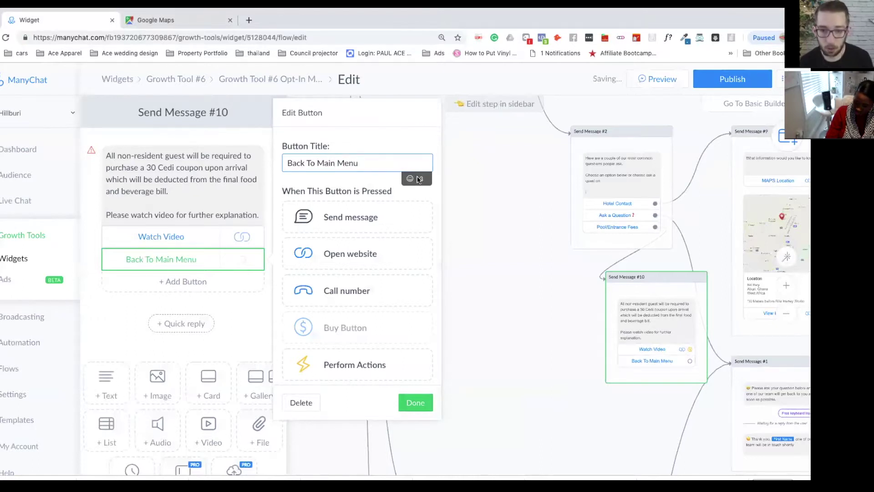
Step: Move Send Message #10 to the lower left of Send Message #2 and link its Back To Main Menu button to the opening message
drag(496, 299, 518, 212)
scroll(518, 211, down, 3)
drag(522, 168, 558, 328)
scroll(542, 313, right, 5)
scroll(541, 313, down, 2)
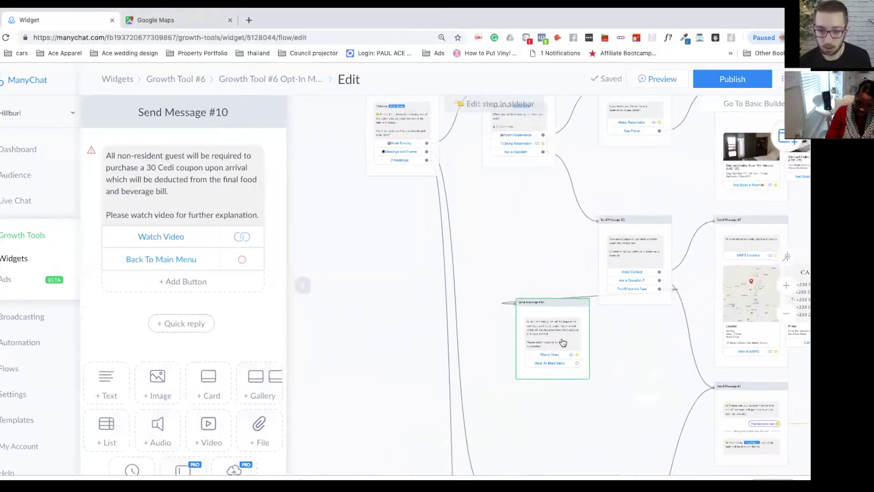
click(578, 363)
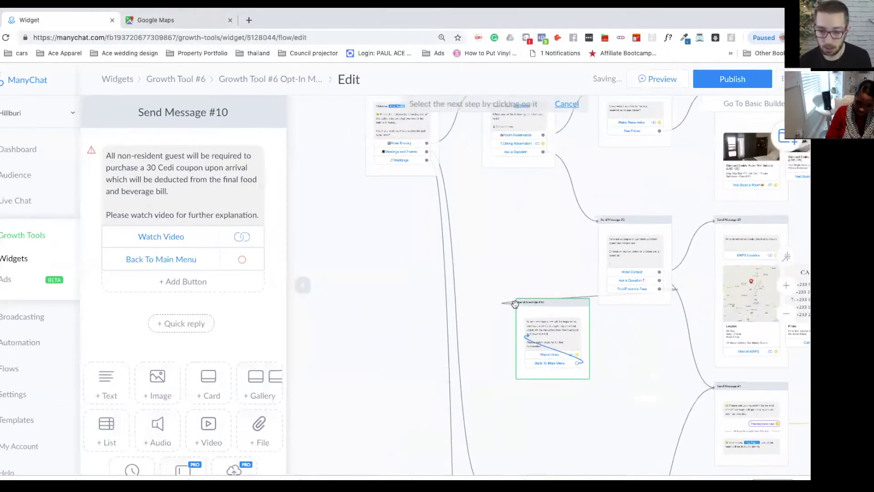
click(390, 133)
Step: Review the layout and connections around Send Message #10, Send Message #2 and Send Message #9
scroll(401, 163, right, 5)
scroll(401, 163, down, 3)
scroll(480, 171, up, 5)
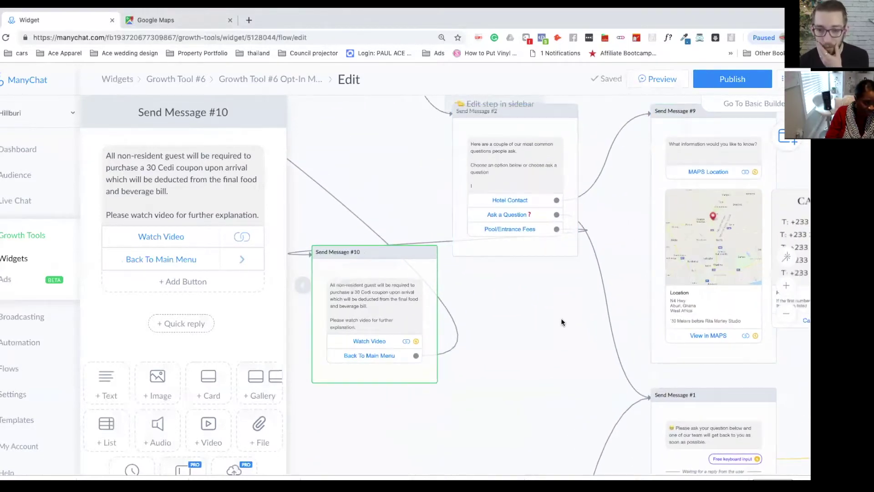
scroll(562, 322, down, 3)
scroll(612, 356, left, 3)
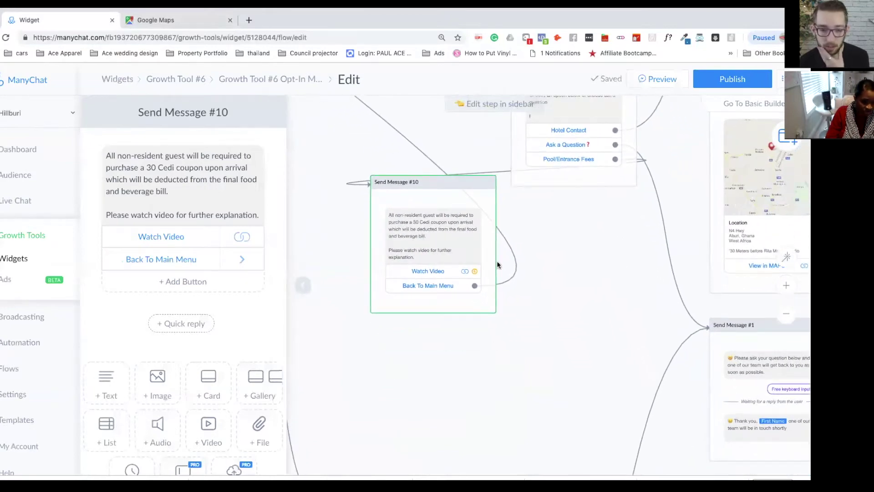
drag(595, 255, 547, 432)
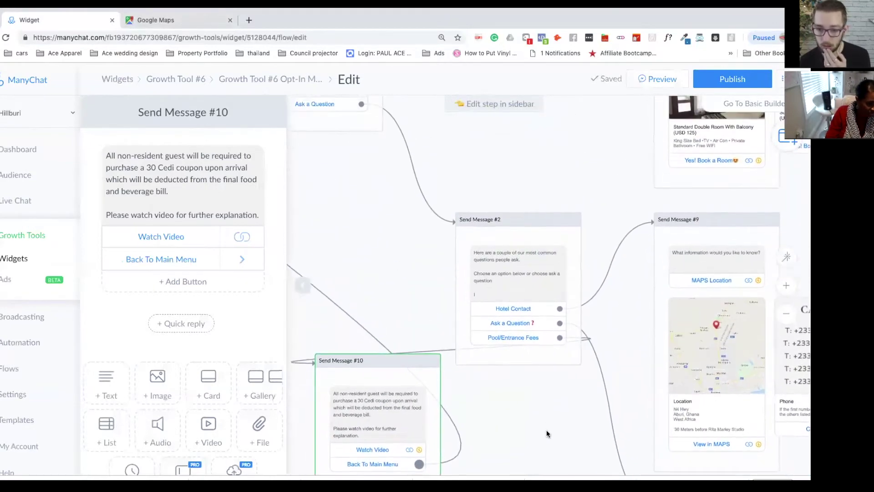
scroll(413, 285, down, 5)
scroll(413, 286, right, 3)
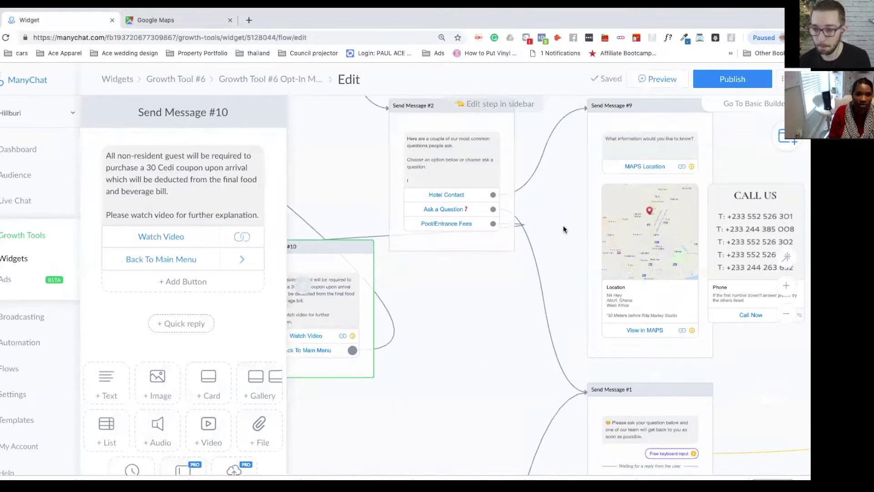
scroll(561, 234, up, 3)
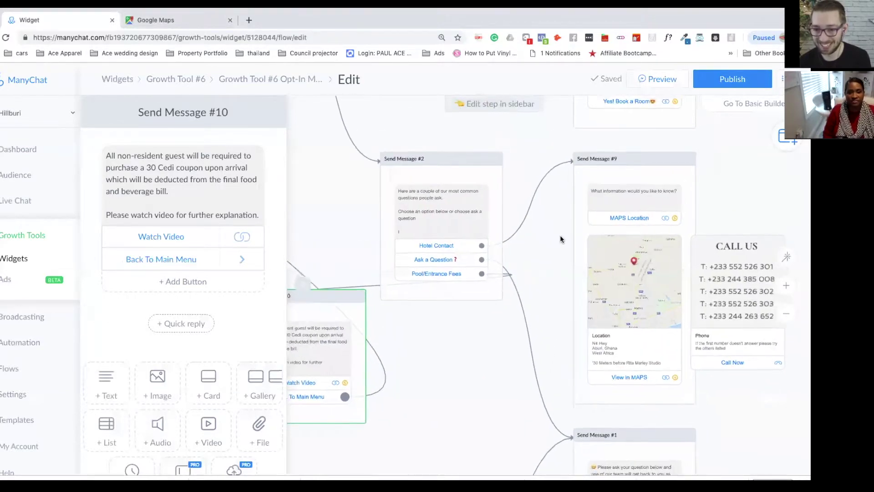
scroll(560, 235, down, 2)
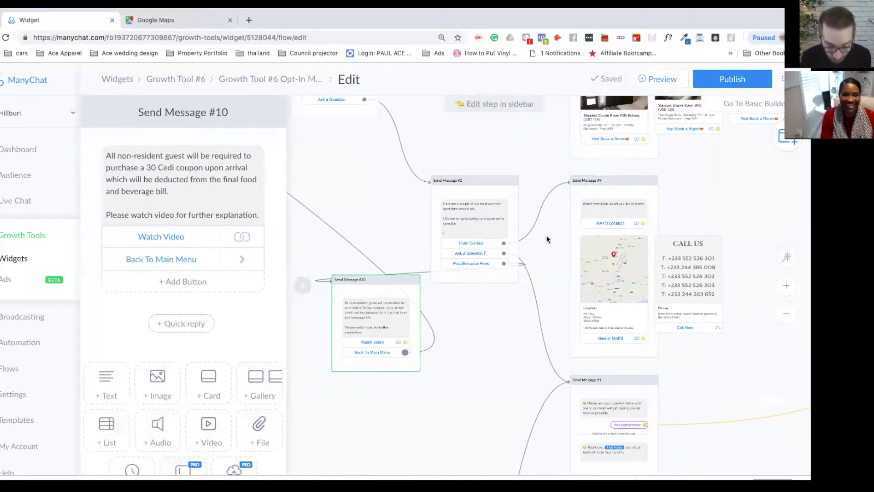
Step: Delete the "What information would you like to know?" text block with its MAPS Location button from Send Message #9
click(613, 224)
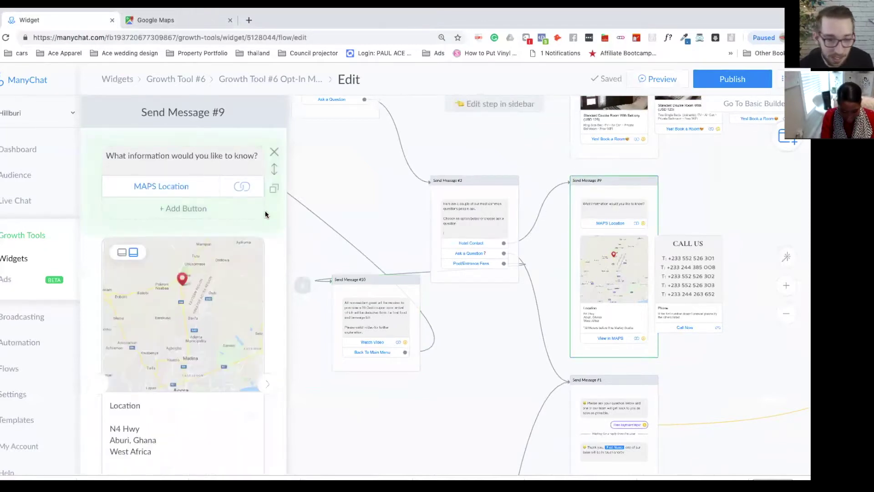
click(274, 153)
click(475, 143)
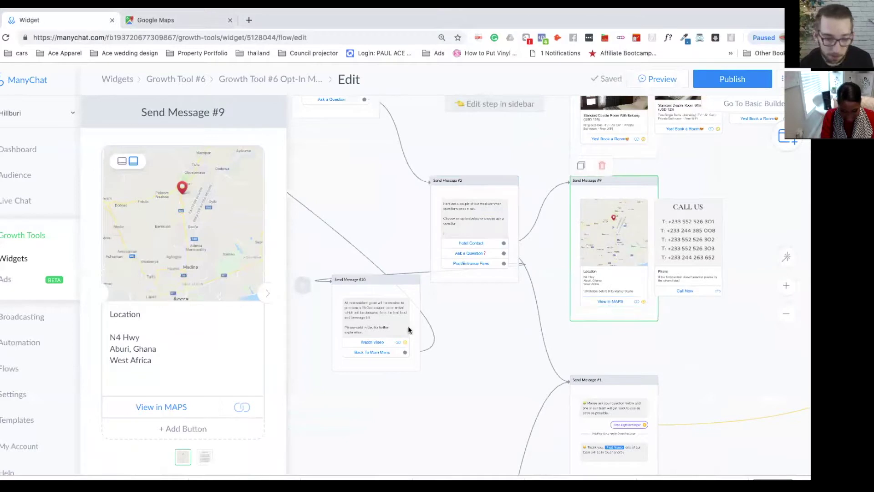
Step: Add a button titled "Back to main menu" below View in MAPS on Send Message #9's Location card
scroll(168, 433, down, 3)
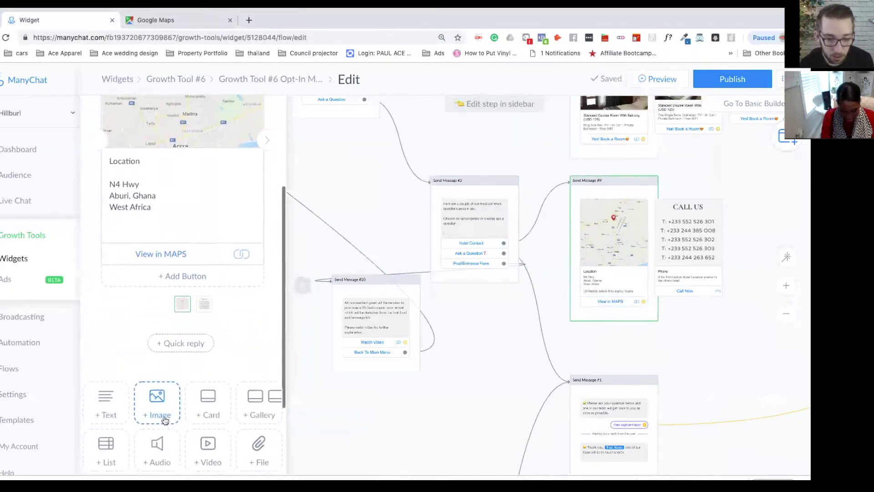
scroll(164, 420, up, 1)
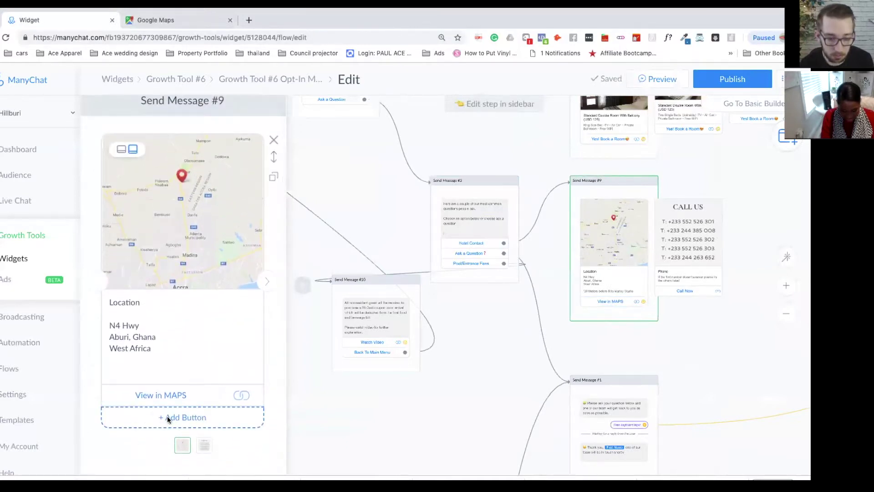
scroll(168, 416, down, 3)
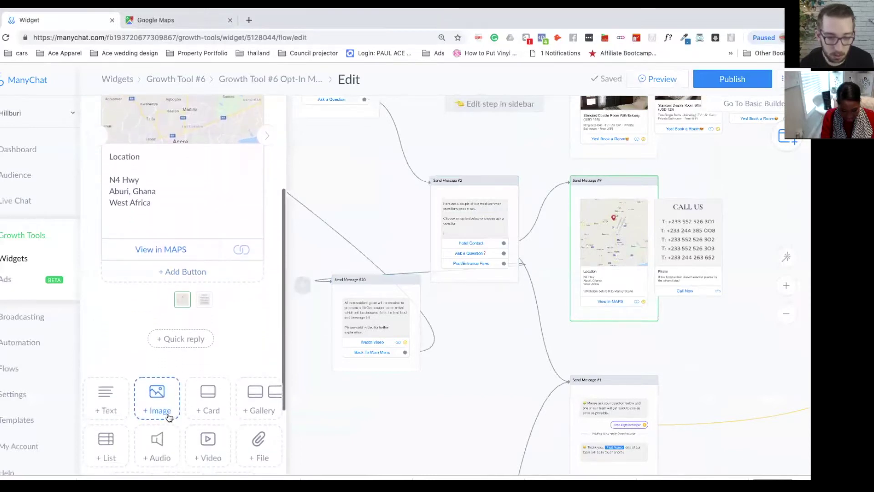
click(193, 272)
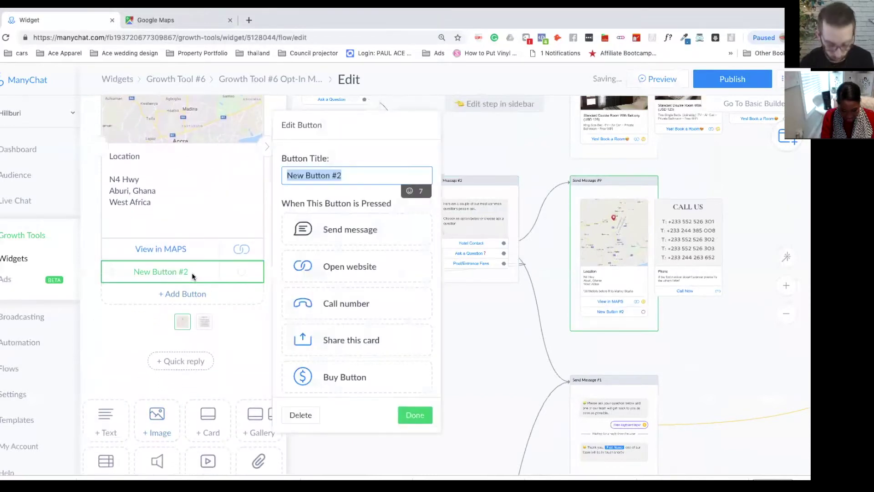
text(Bac)
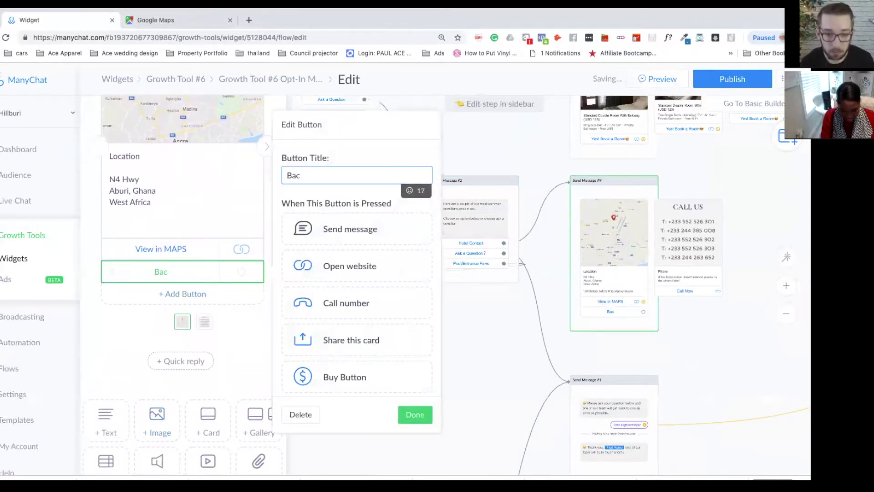
text(k to main menu)
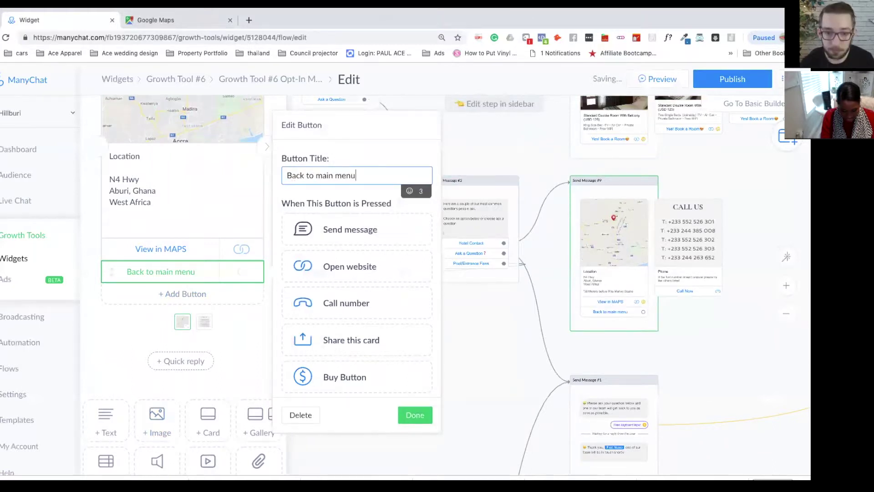
click(421, 416)
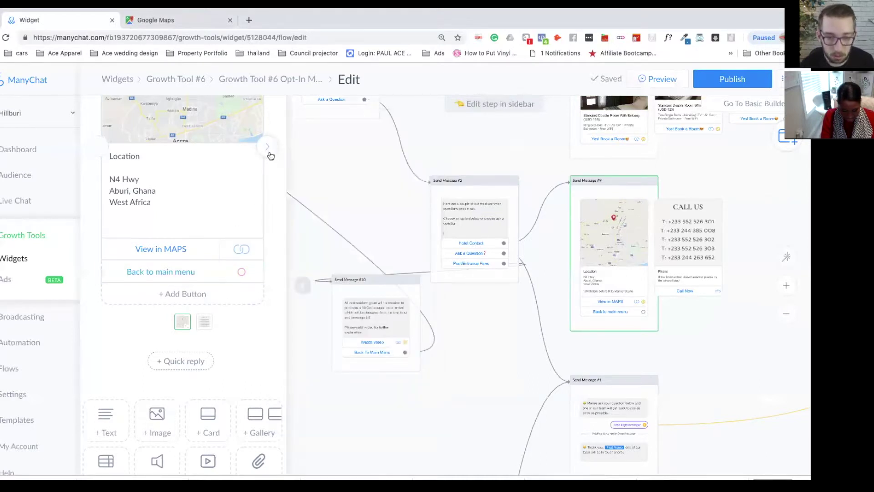
Step: Add a button titled "Back To Main Menu" below Call Now on Send Message #9's Phone card
click(269, 153)
click(172, 255)
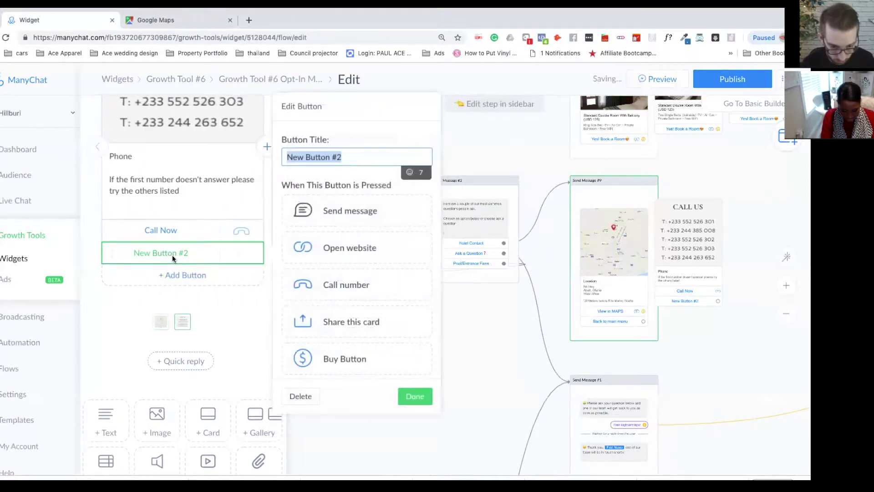
text(Back To Main Menu)
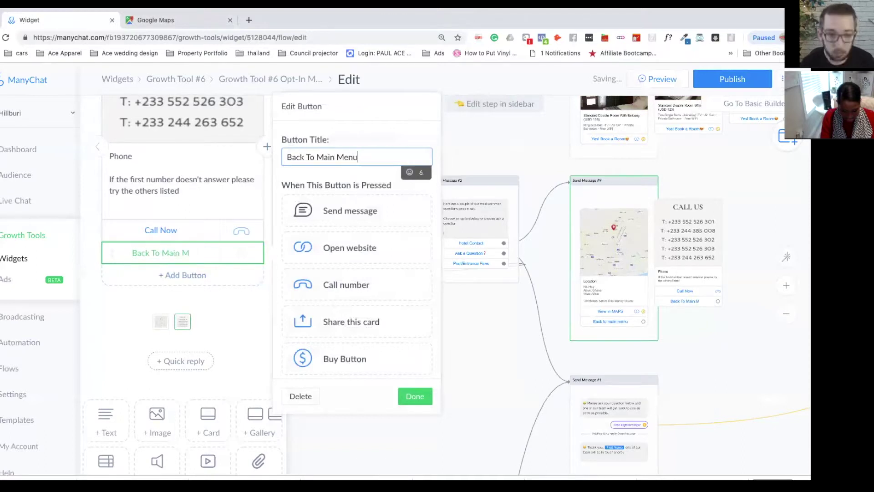
click(413, 396)
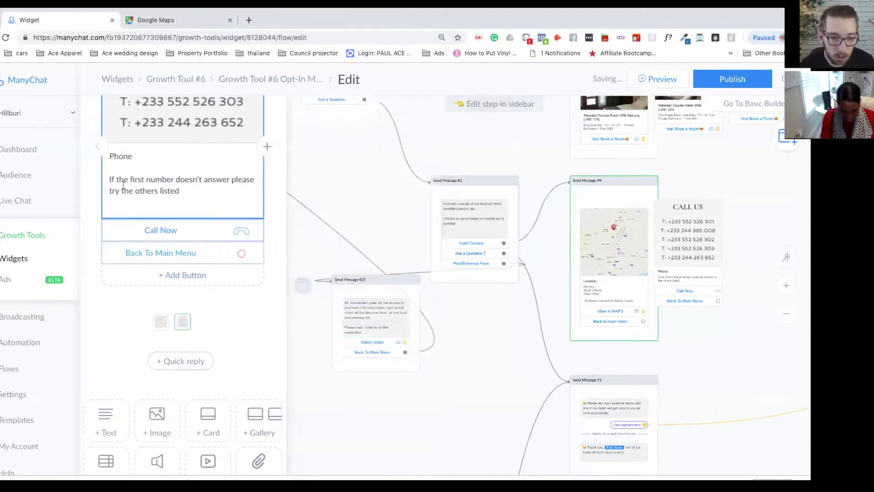
Step: Retitle the Back to main menu button on Send Message #9's Location card as "Back To Main Menu"
click(98, 146)
click(187, 270)
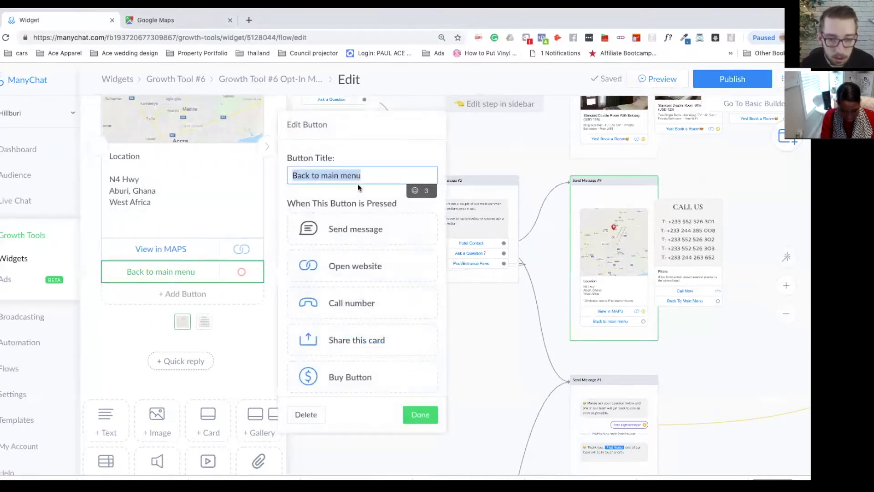
drag(365, 174, 310, 174)
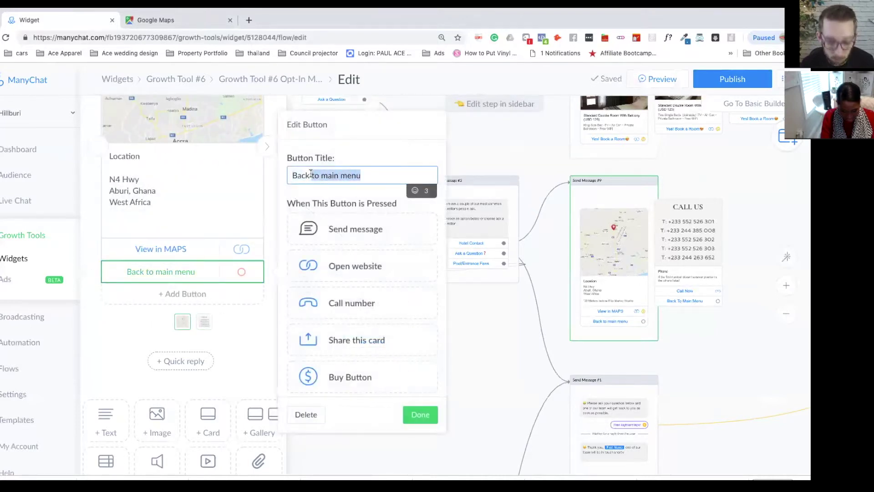
text(To Main Menu)
click(413, 417)
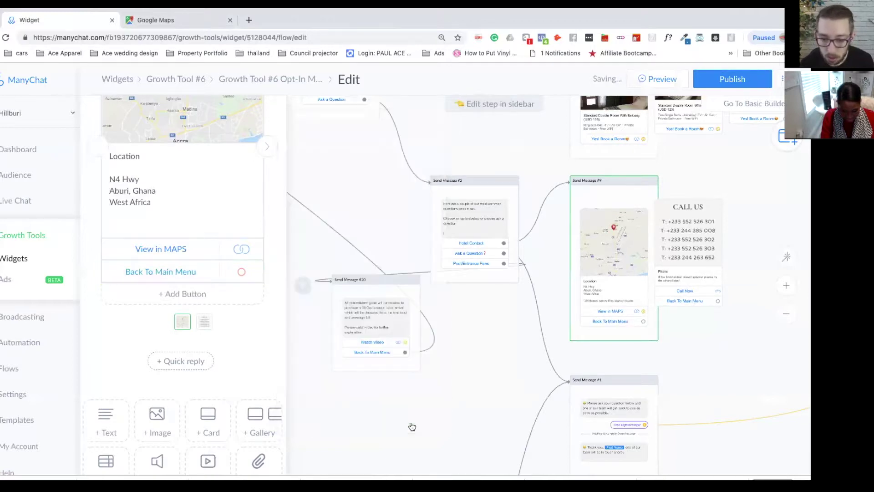
Step: Link the Location card's Back To Main Menu button on Send Message #9 to the flow's starting step
scroll(461, 373, up, 3)
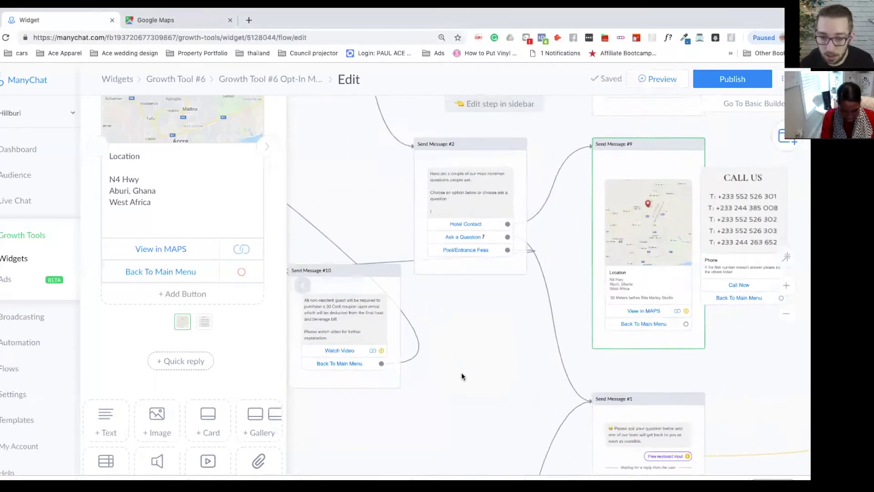
drag(479, 334, 389, 324)
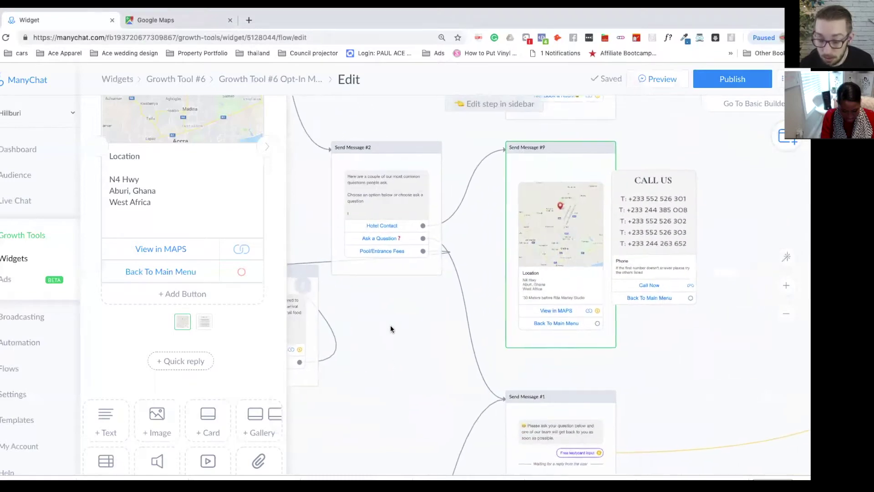
scroll(421, 351, down, 2)
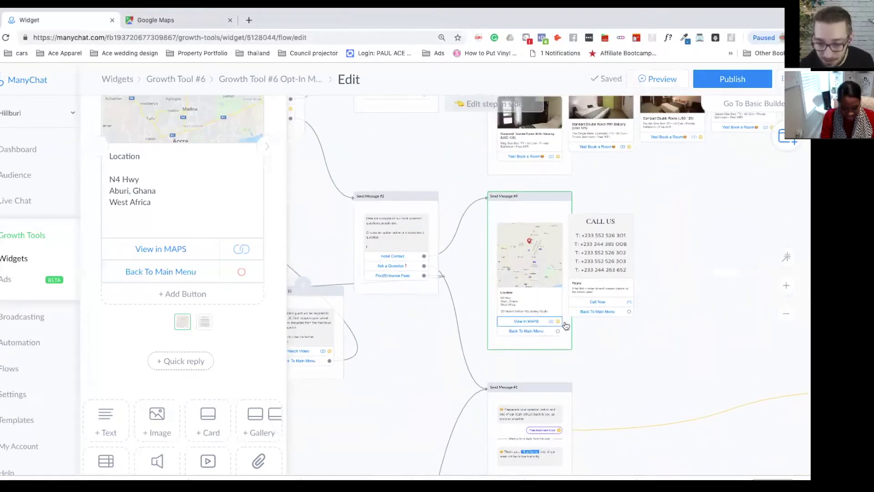
scroll(519, 344, down, 4)
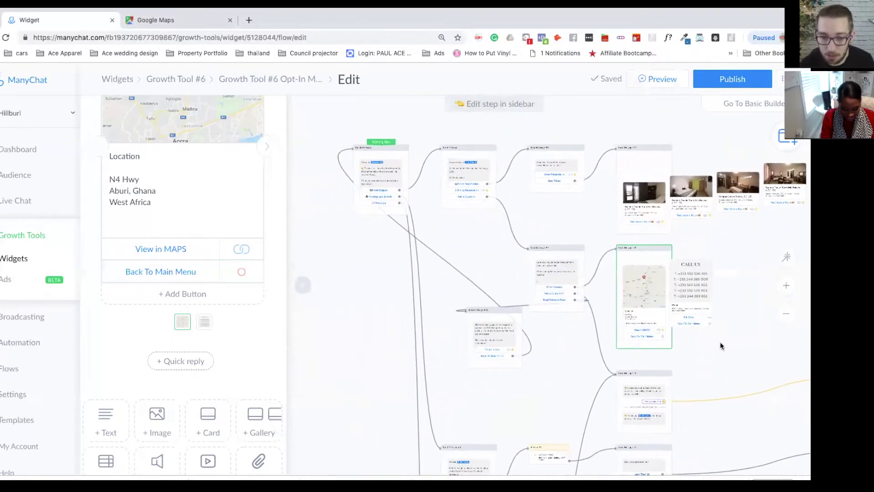
drag(668, 336, 524, 342)
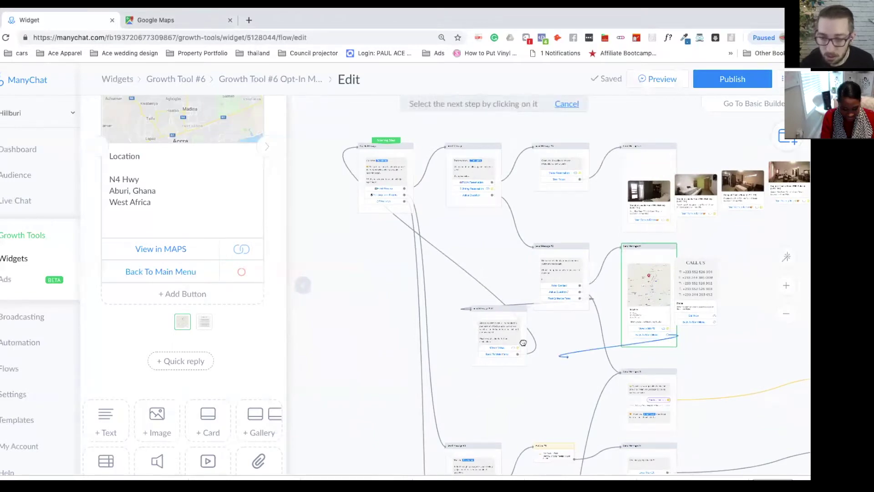
click(383, 162)
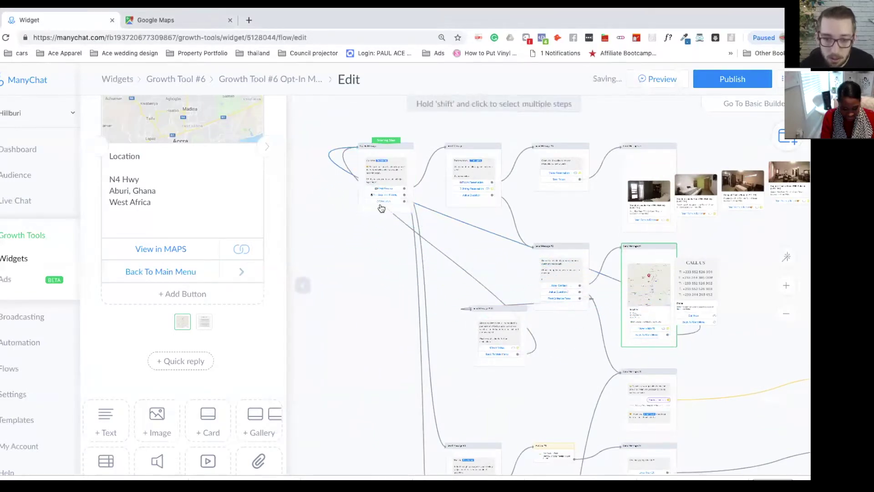
Step: Link the Phone card's Back To Main Menu button on Send Message #9 to the flow's starting step
scroll(374, 240, up, 3)
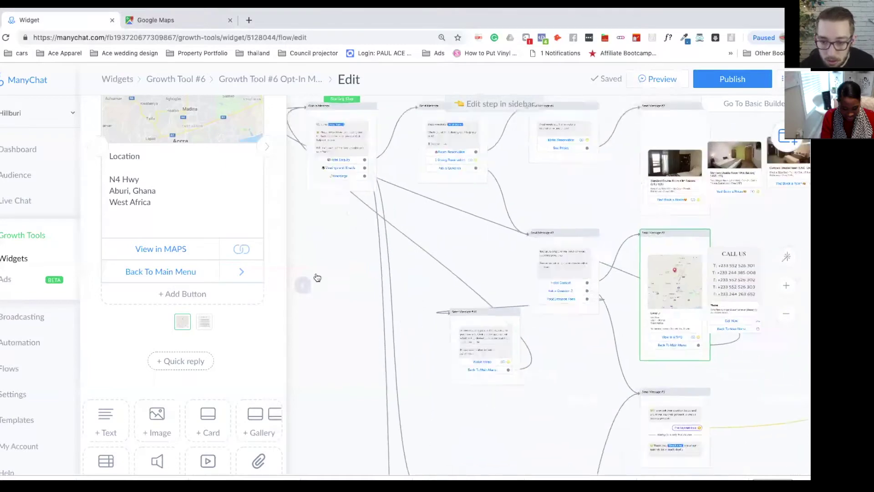
scroll(318, 277, right, 2)
scroll(318, 277, down, 1)
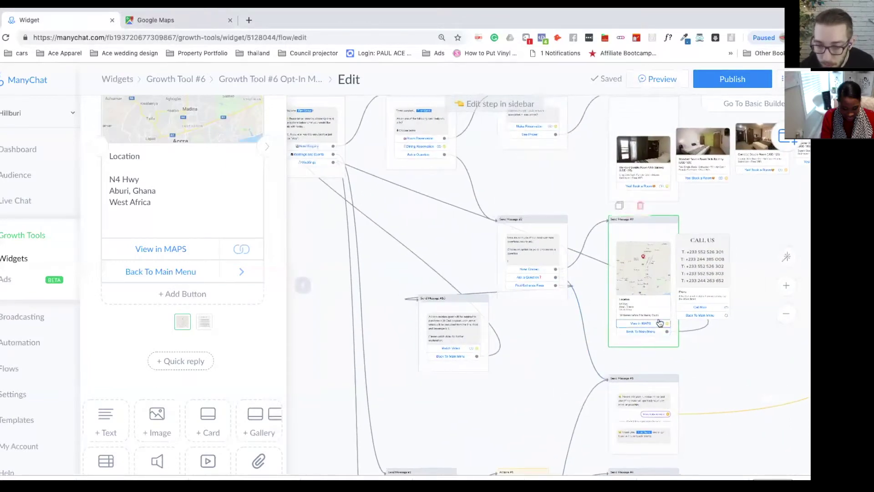
click(267, 147)
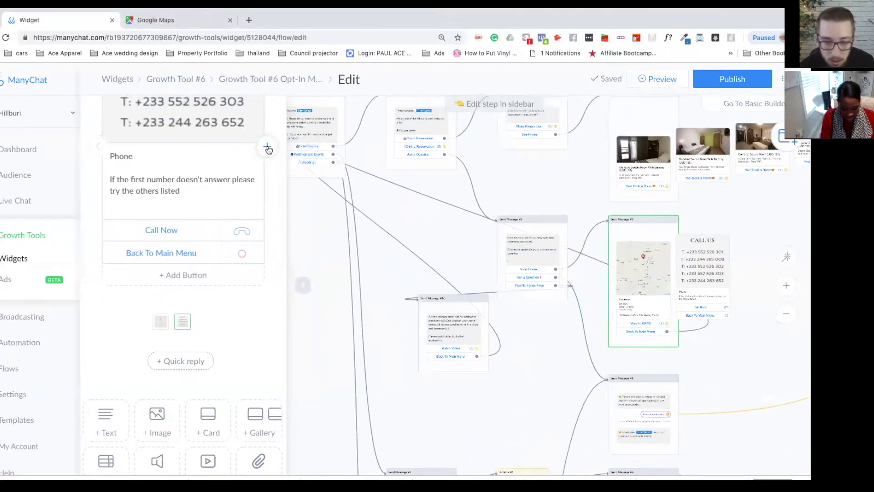
drag(710, 341, 751, 389)
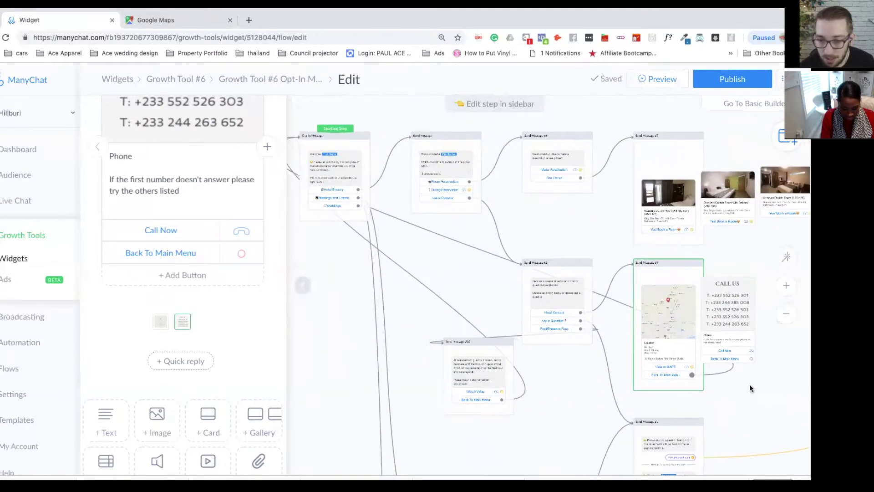
click(751, 359)
click(327, 168)
Step: Review the flow's connections and layout, from the starting step through the hotel branches to the meeting package messages
scroll(335, 269, down, 5)
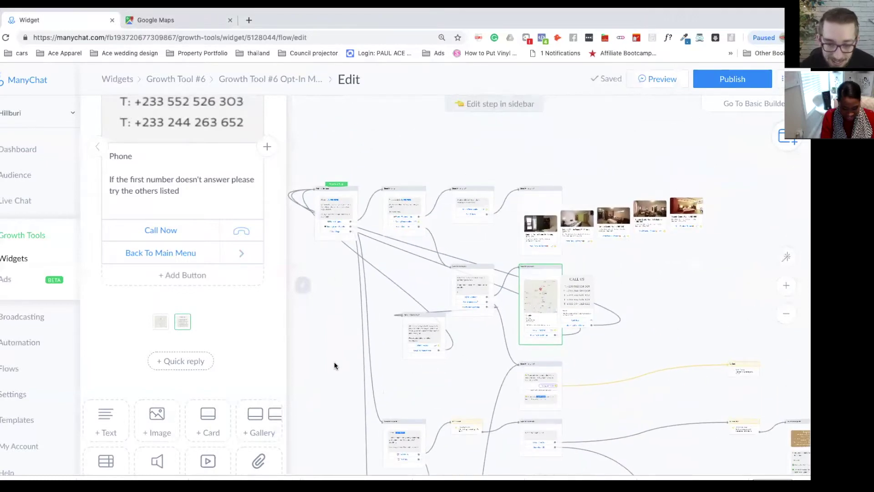
scroll(343, 266, up, 5)
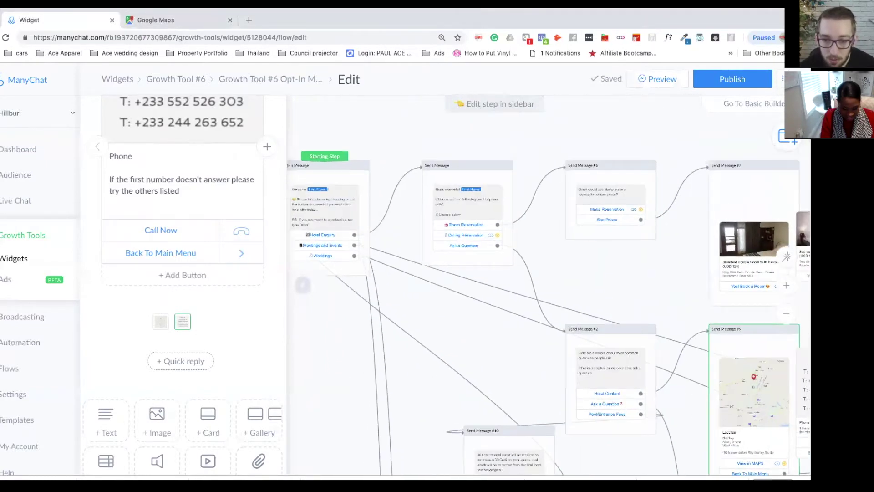
drag(589, 313, 371, 289)
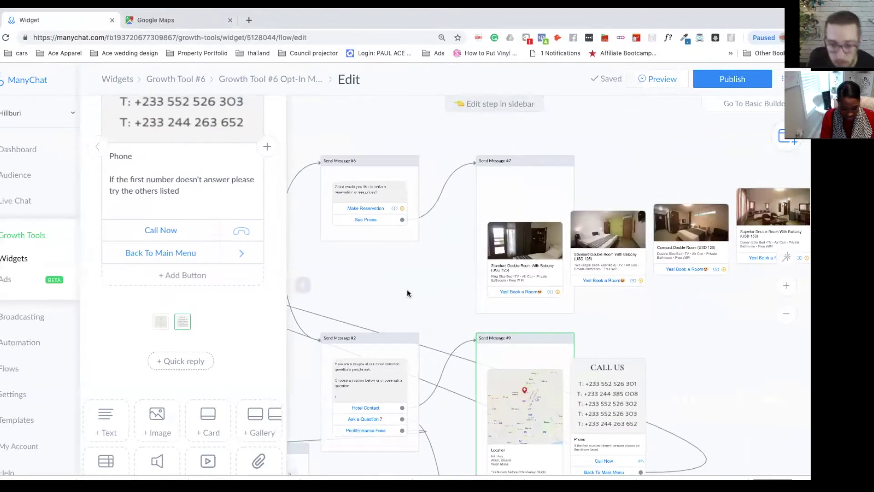
drag(406, 294, 535, 278)
scroll(532, 283, down, 5)
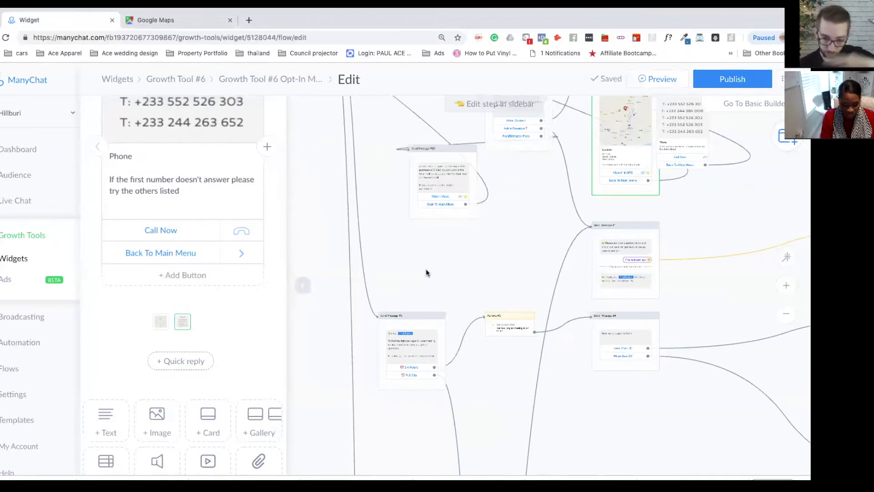
scroll(426, 272, up, 3)
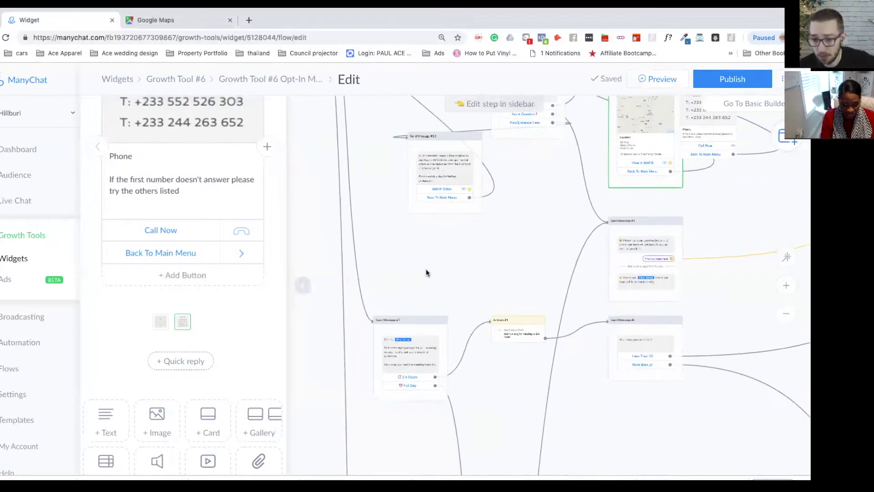
scroll(427, 273, right, 10)
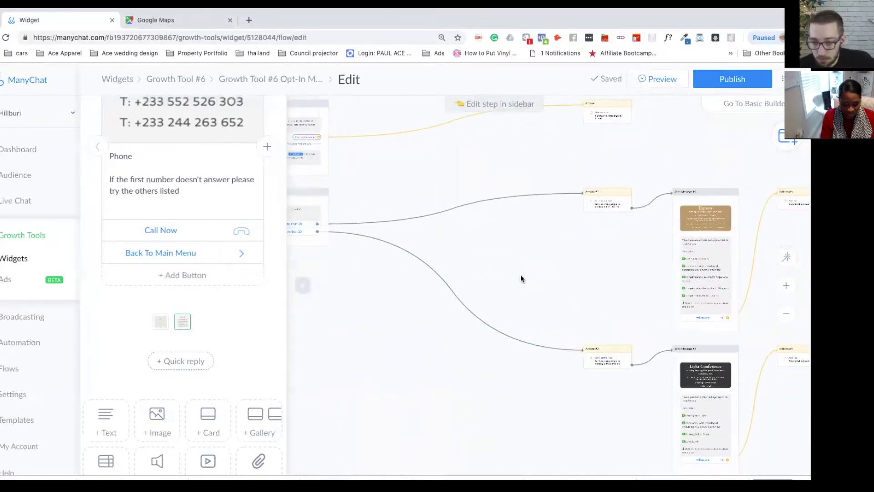
scroll(521, 277, right, 10)
scroll(521, 277, up, 6)
scroll(509, 258, up, 5)
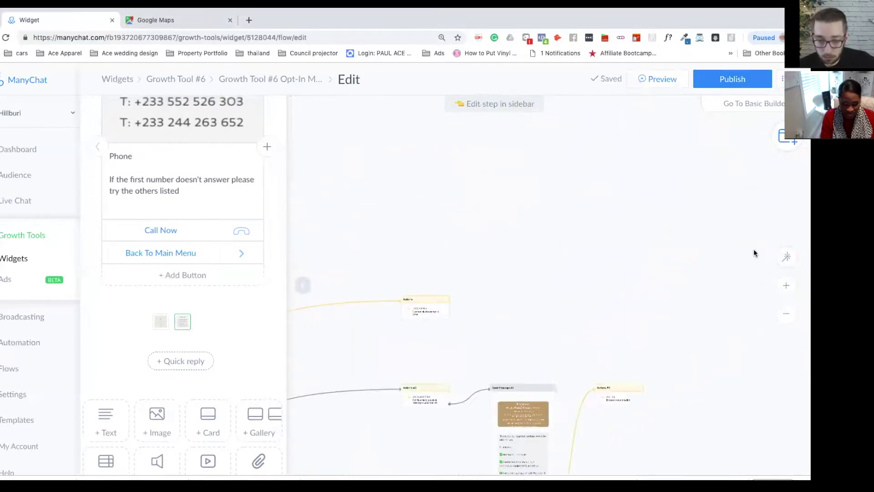
Step: Publish the updated Growth Tool #6 flow
scroll(624, 283, down, 4)
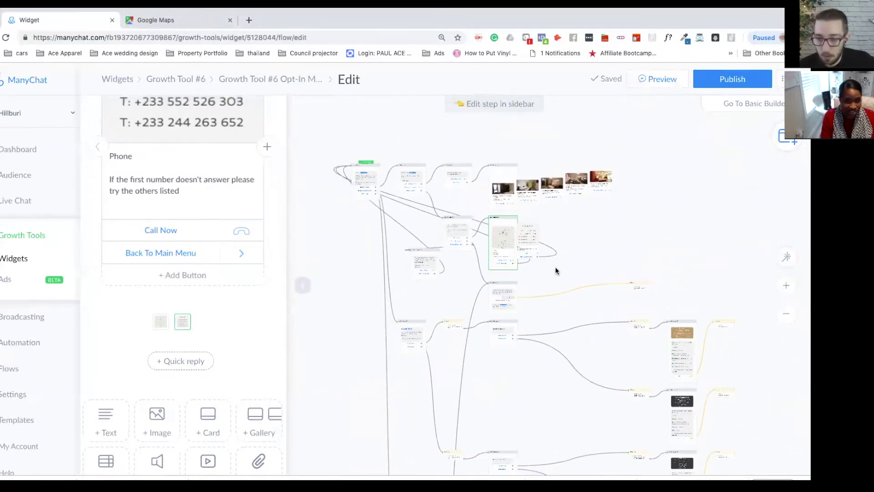
click(713, 81)
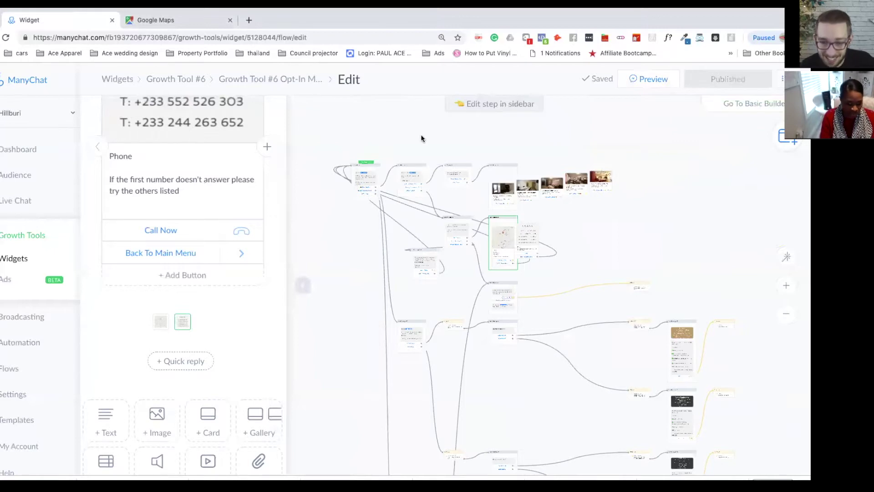
Step: Examine the branch around Send Message #2 and Send Message #1, and check the contents of Send Message #10
drag(400, 141, 478, 132)
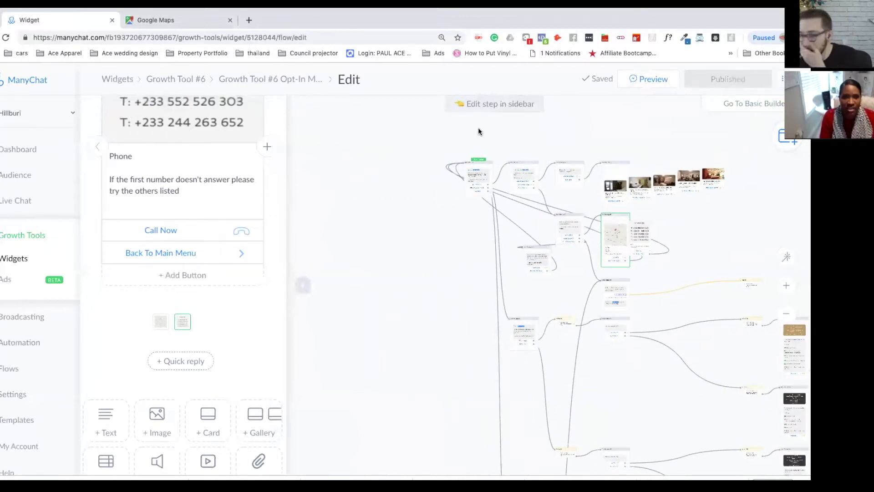
scroll(387, 258, up, 5)
scroll(449, 285, down, 3)
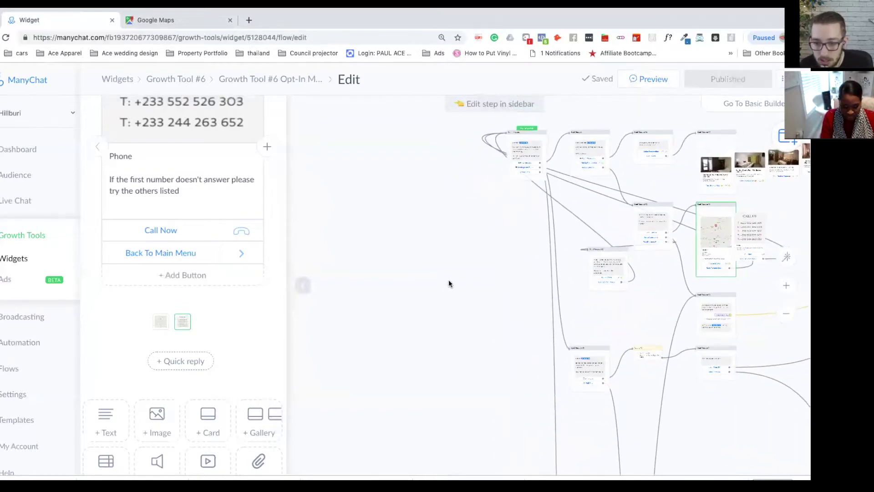
scroll(528, 315, up, 5)
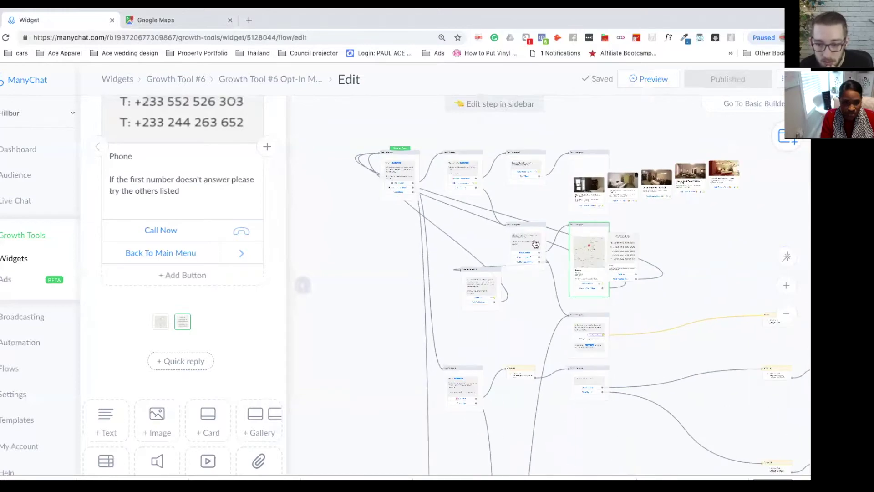
drag(527, 315, 618, 241)
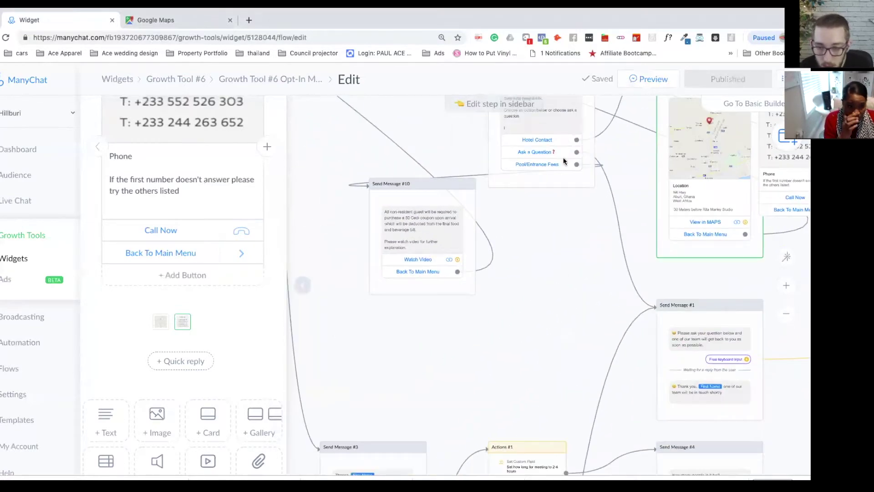
click(705, 336)
click(559, 255)
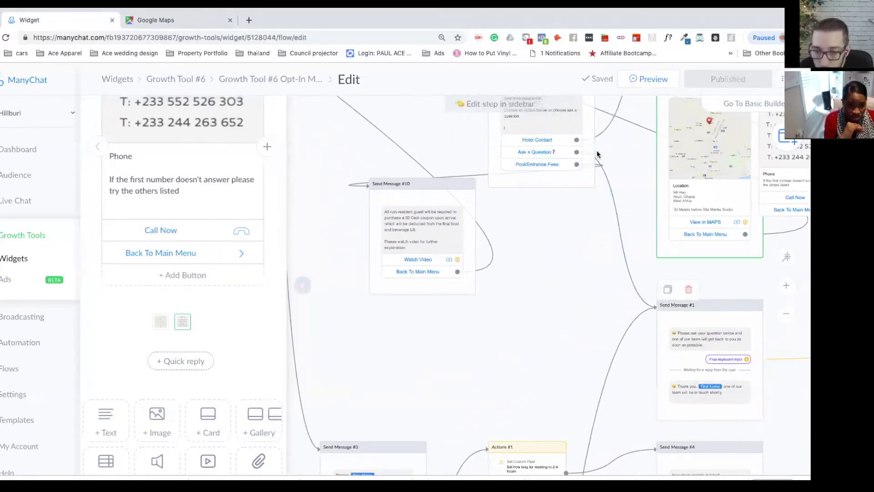
click(417, 233)
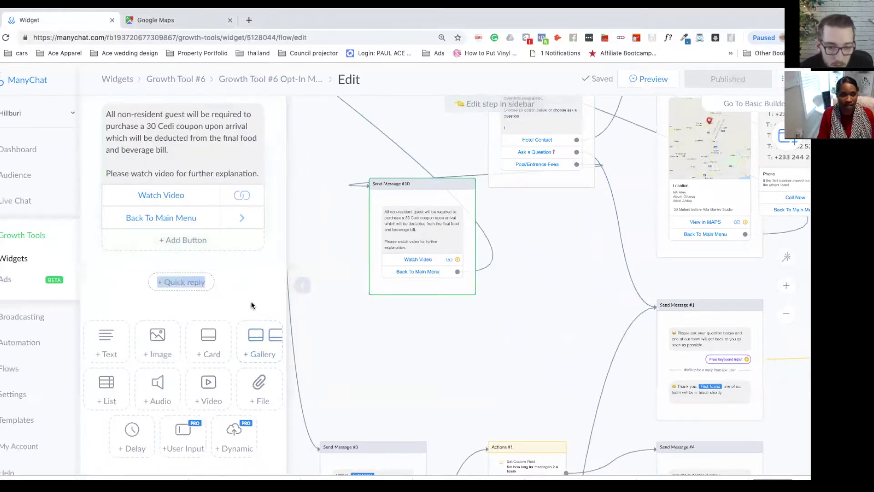
click(325, 324)
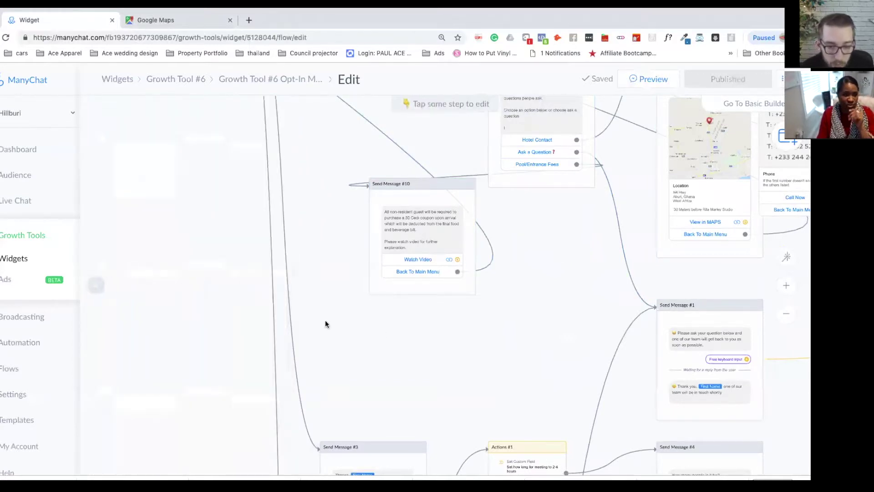
Step: Add a gallery block below the text block in Send Message #10
click(395, 240)
click(143, 170)
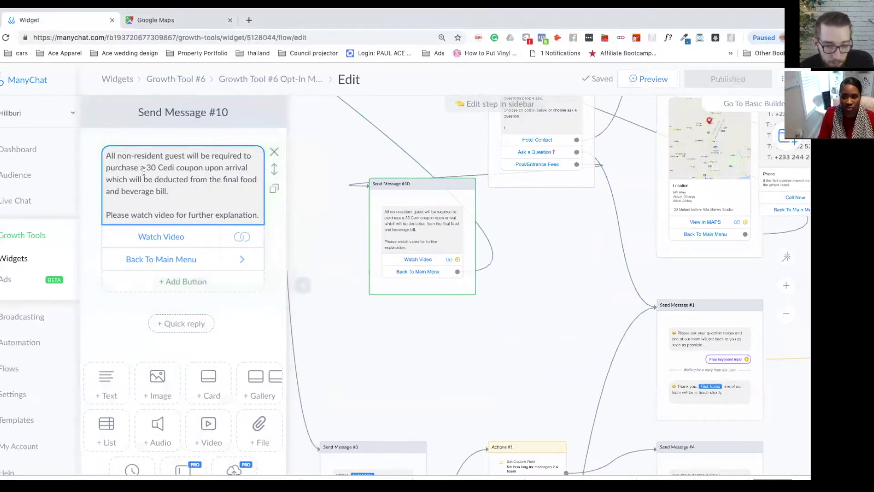
click(270, 390)
Step: Copy Send Message #10's full text about the 30 Cedi coupon and video into the first gallery card's subtitle
click(259, 216)
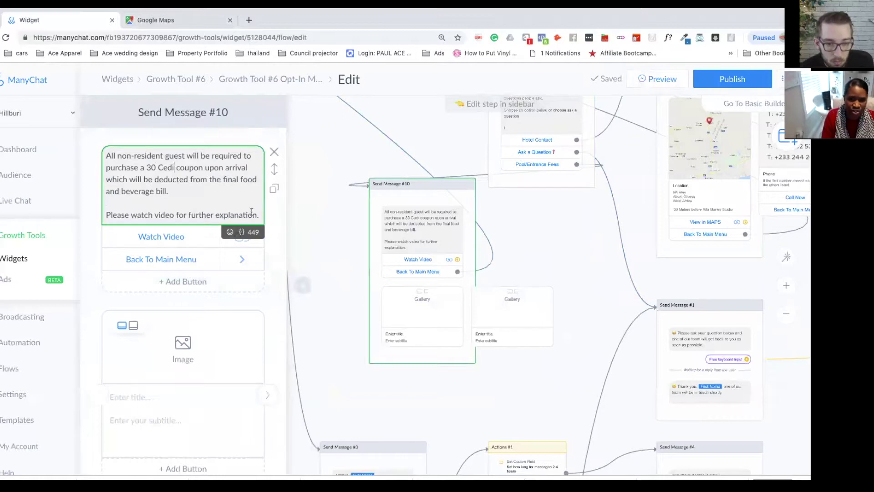
drag(259, 215, 104, 154)
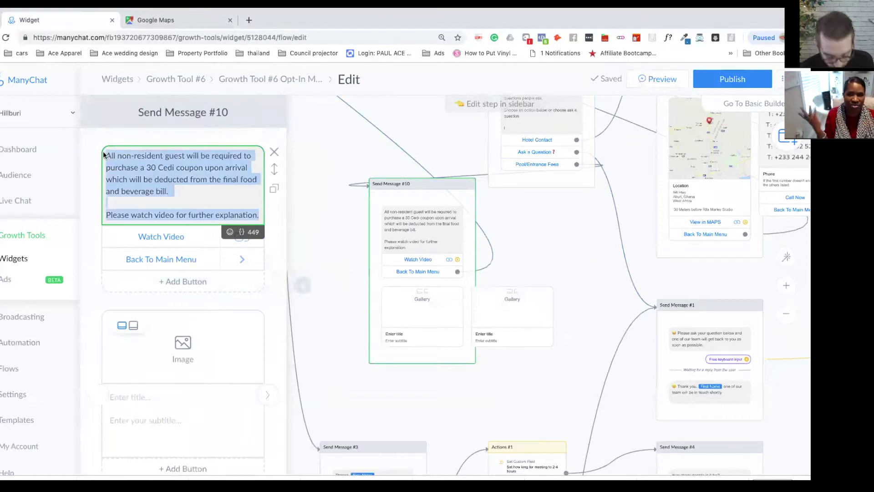
key(ctrl+c)
click(184, 420)
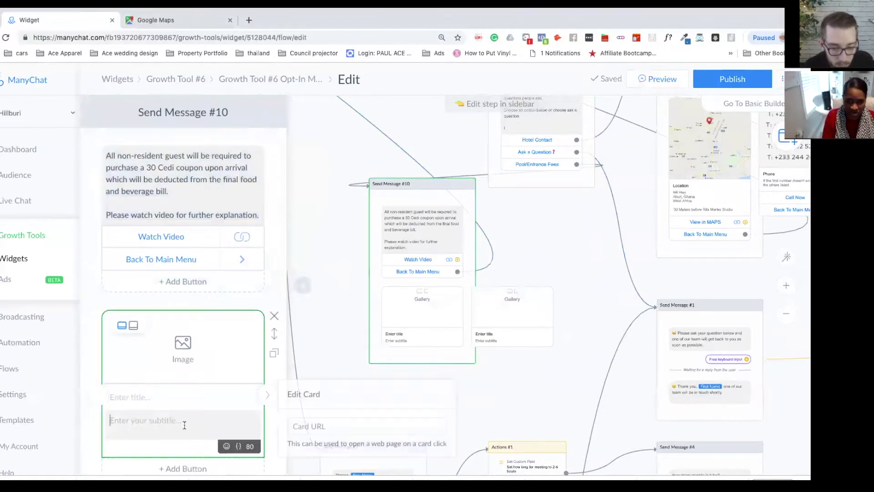
key(ctrl+v)
scroll(268, 376, down, 2)
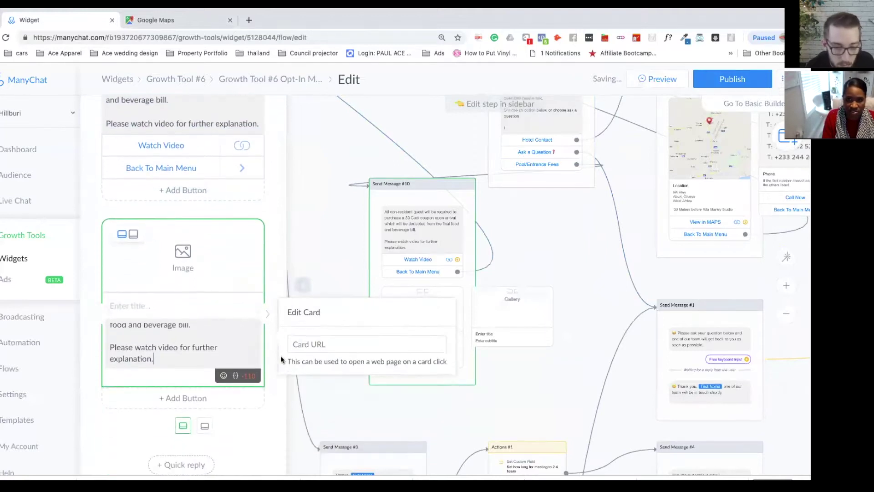
scroll(179, 348, up, 2)
scroll(179, 348, down, 4)
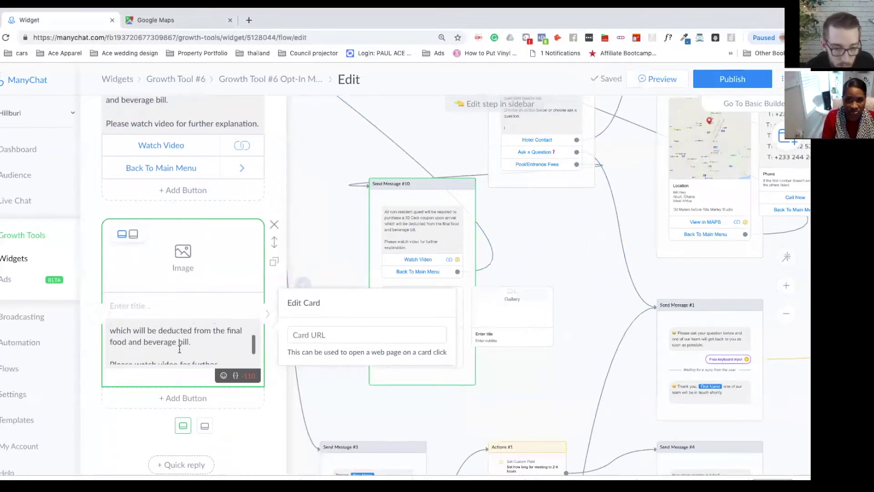
Step: Delete the sentence about watching the video from the first gallery card's subtitle in Send Message #10
drag(170, 354, 110, 346)
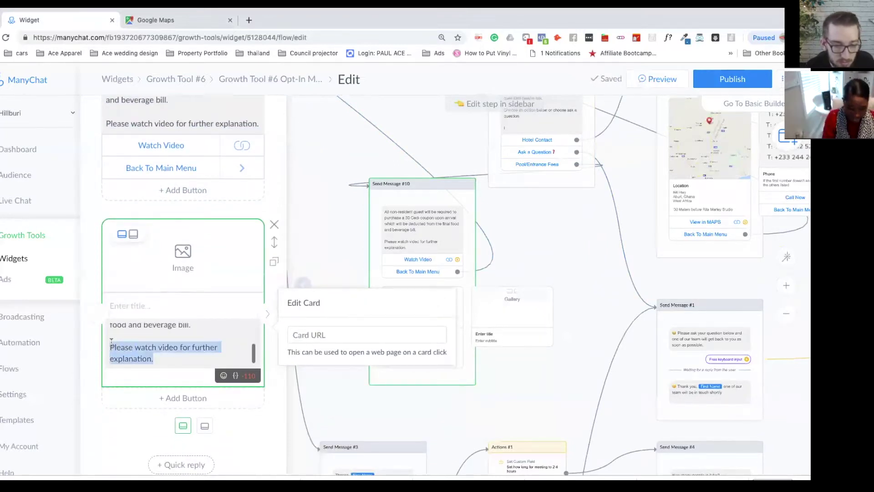
key(BackSpace)
key(BackSpace)
key(BackSpace)
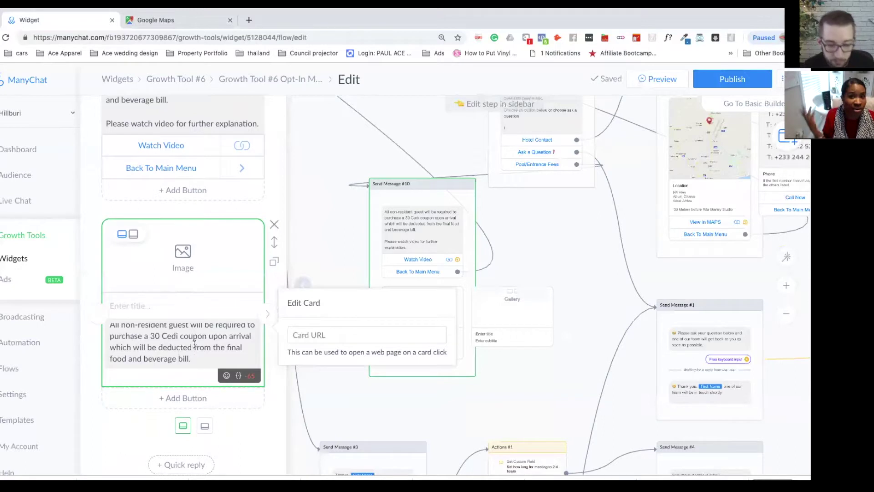
scroll(196, 344, up, 1)
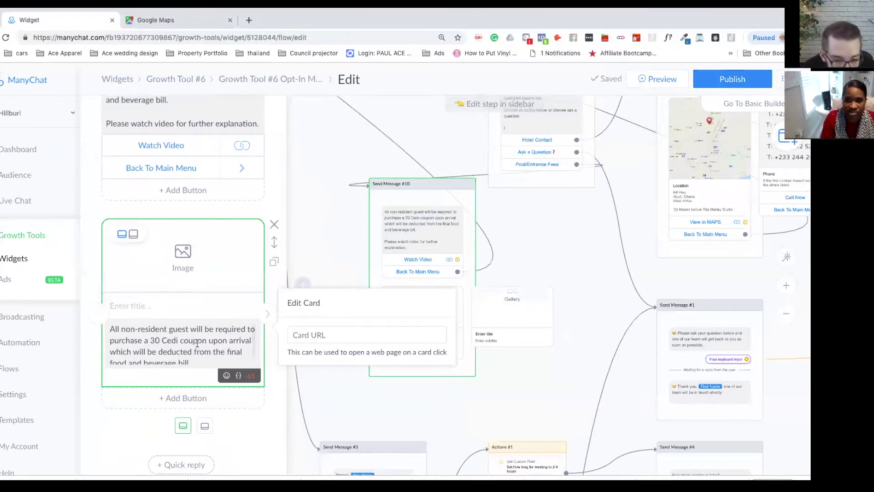
scroll(197, 343, down, 1)
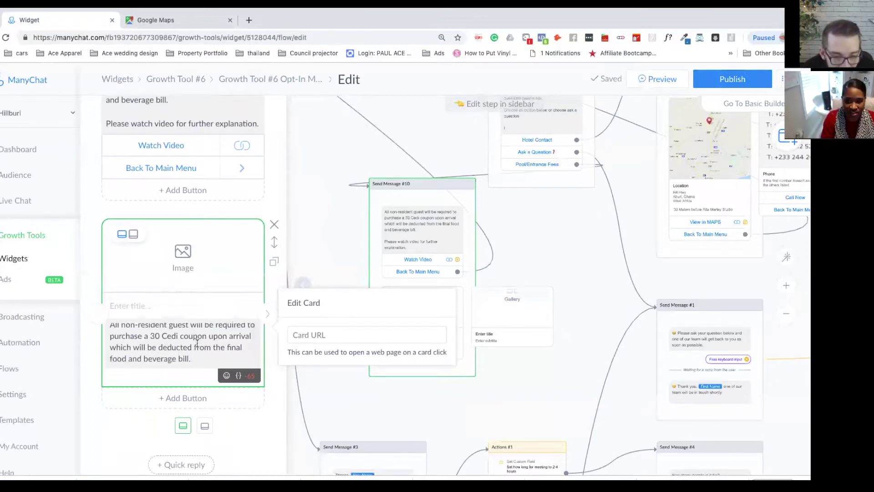
scroll(184, 275, up, 3)
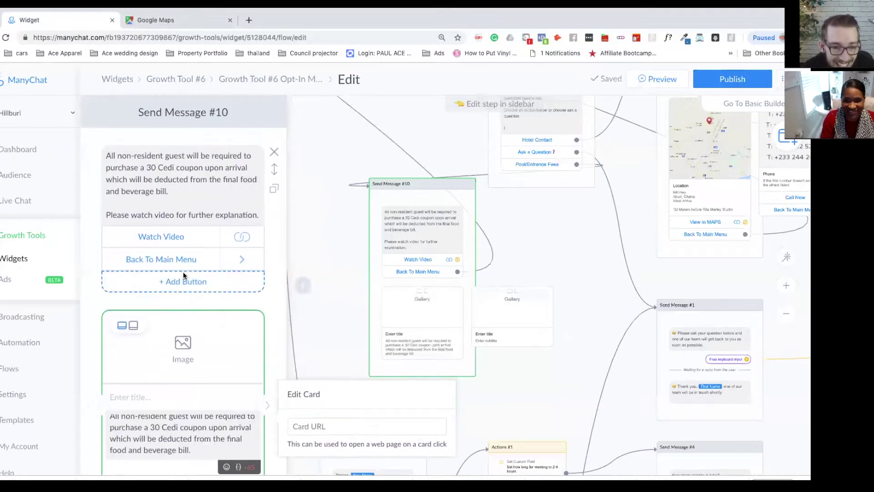
scroll(184, 273, down, 5)
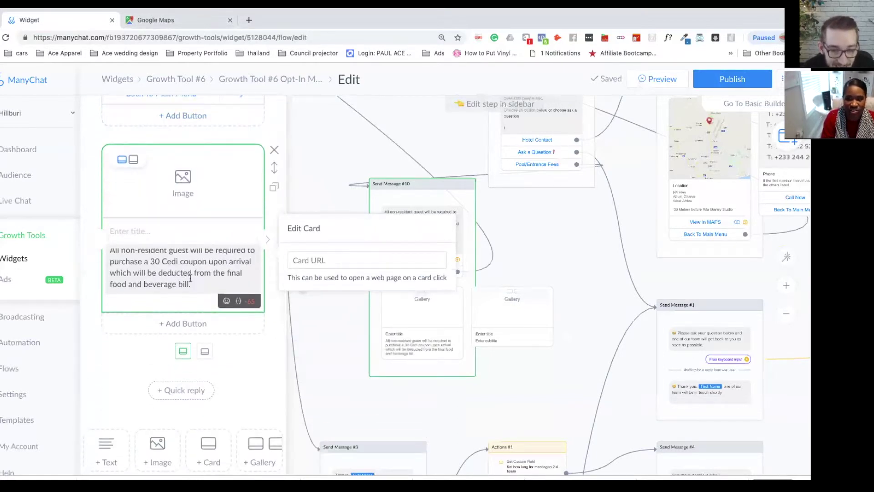
Step: Clear the first gallery card's subtitle and title the card "Entrance fee"
drag(201, 284, 108, 250)
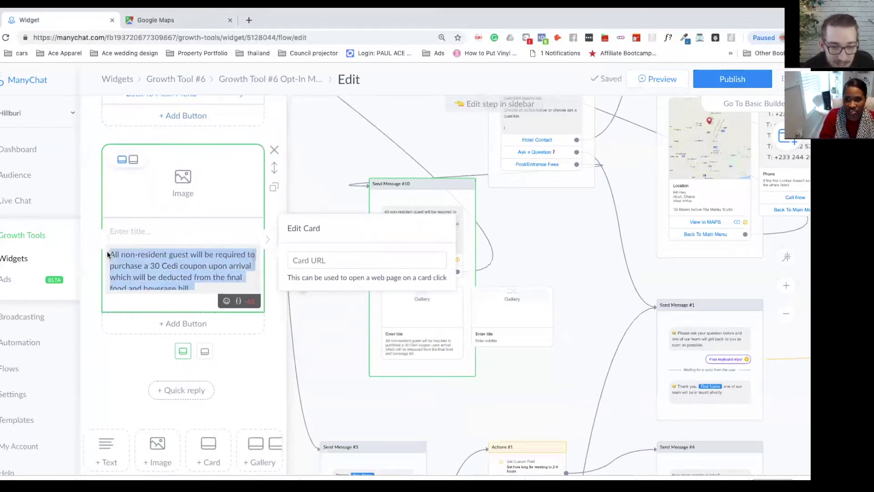
key(BackSpace)
click(142, 231)
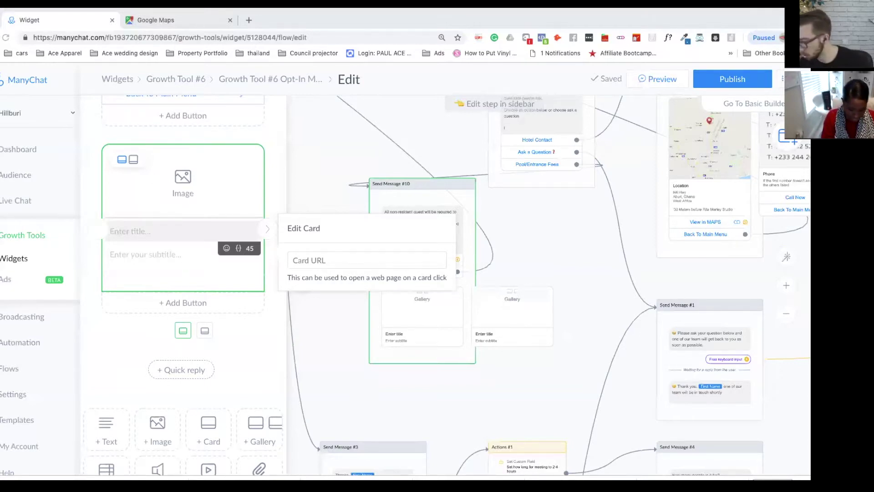
click(162, 231)
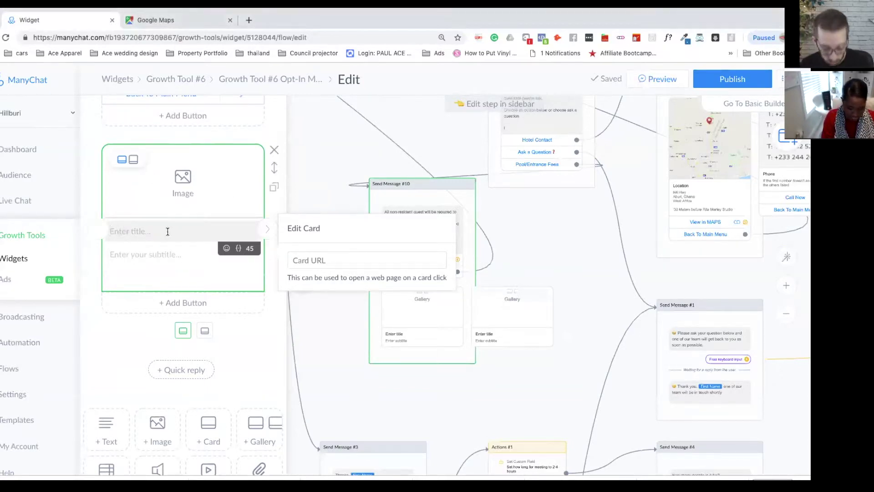
text(Entranc)
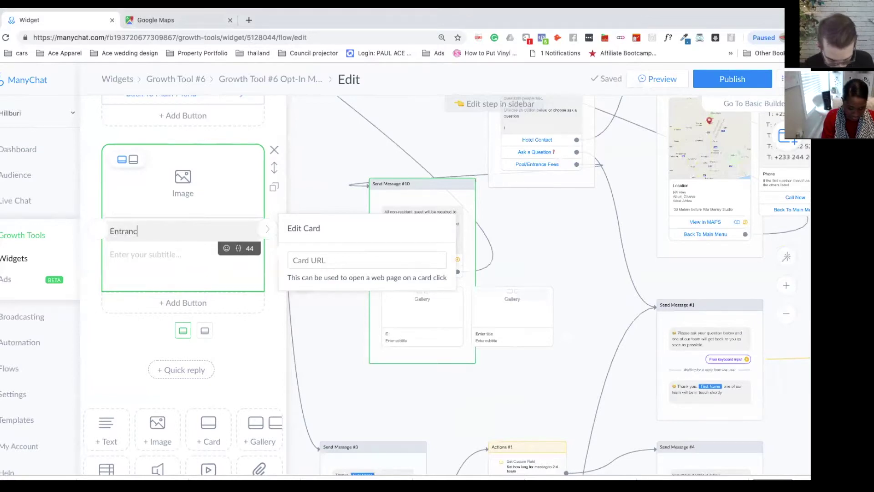
text(e fee)
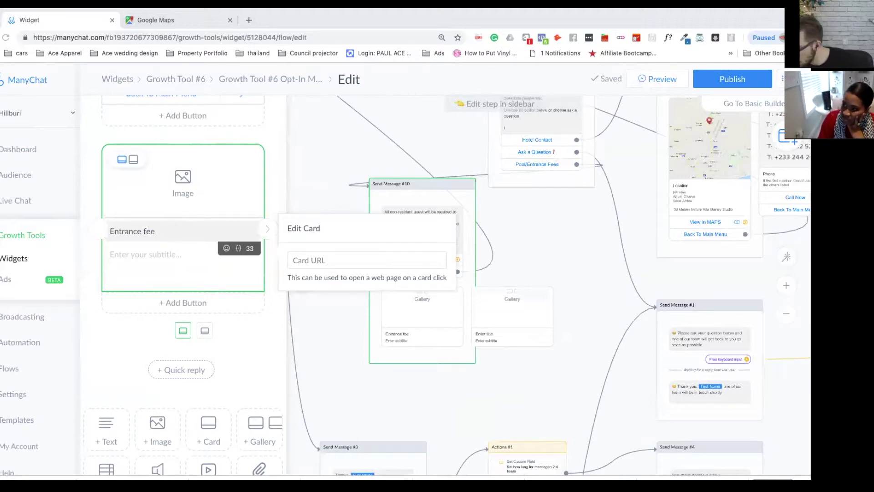
Step: Upload the desktop screenshot from 16.54.33, showing the food coupon text, as the Entrance fee card's image
click(162, 254)
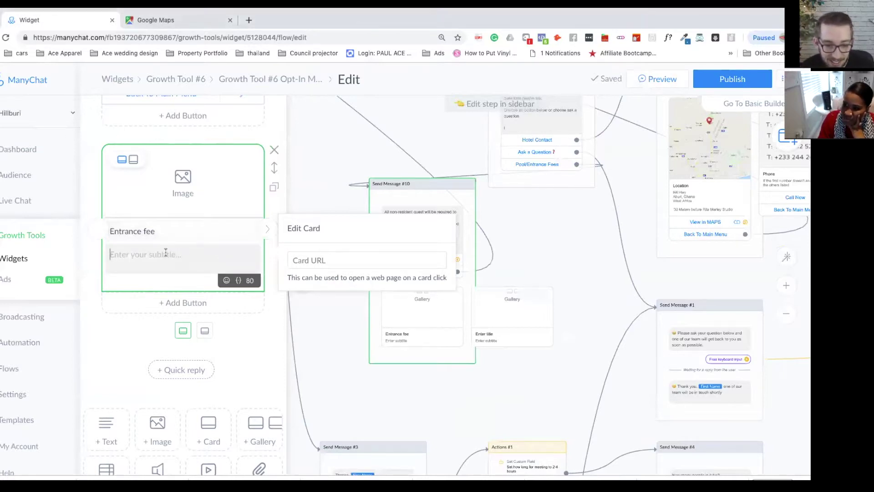
scroll(214, 307, down, 3)
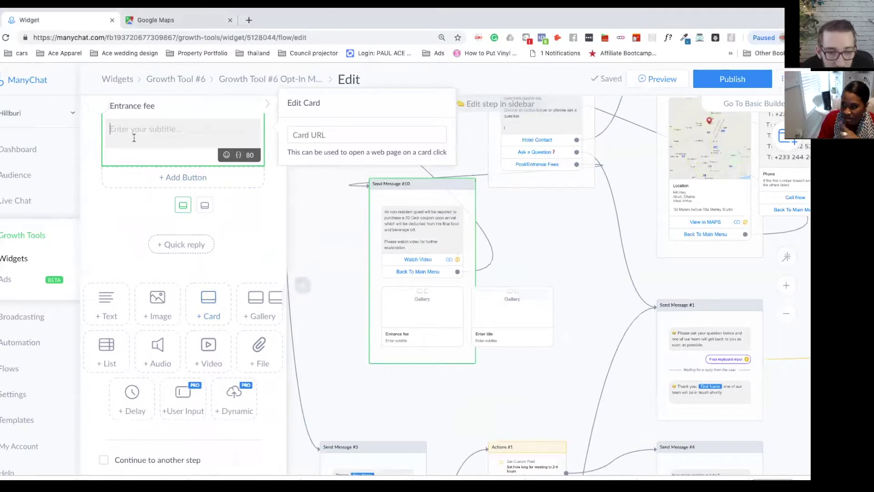
scroll(134, 138, up, 4)
click(182, 207)
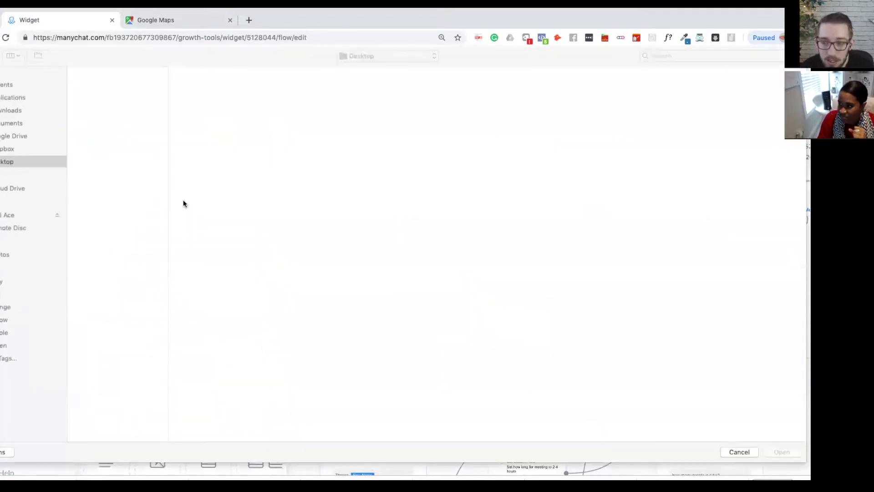
click(120, 186)
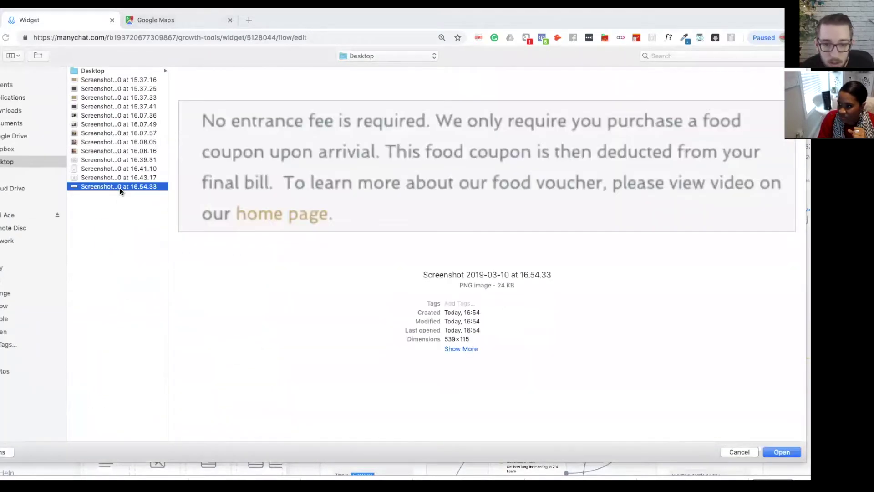
click(775, 452)
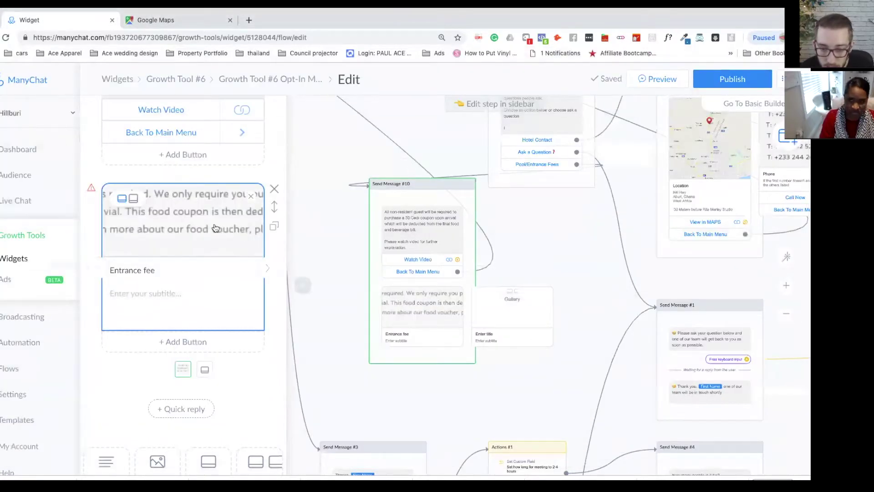
click(183, 220)
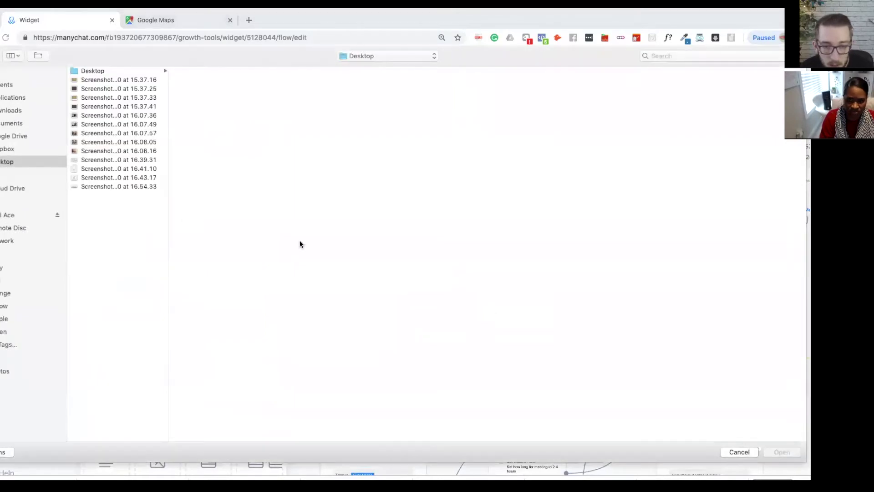
click(126, 187)
click(795, 453)
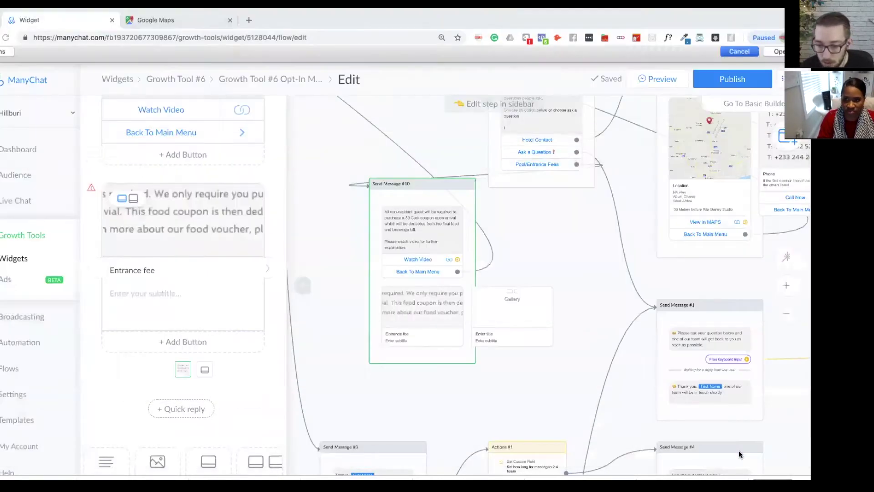
scroll(182, 255, down, 2)
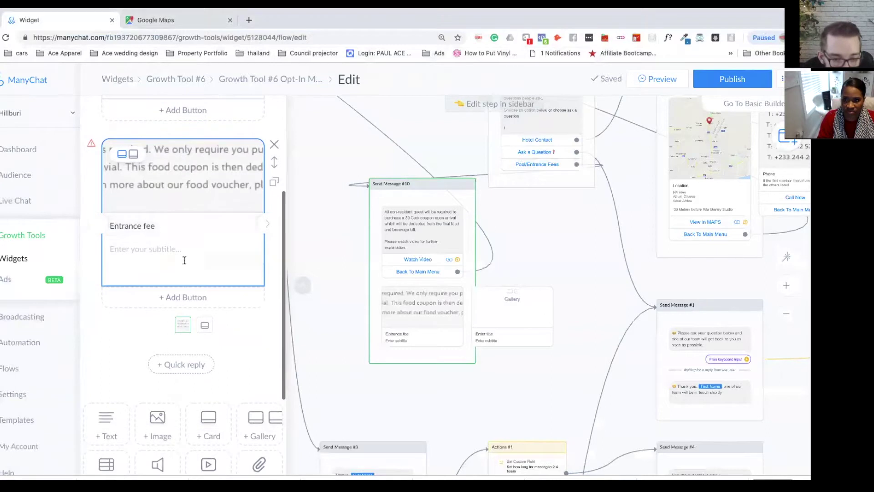
click(165, 255)
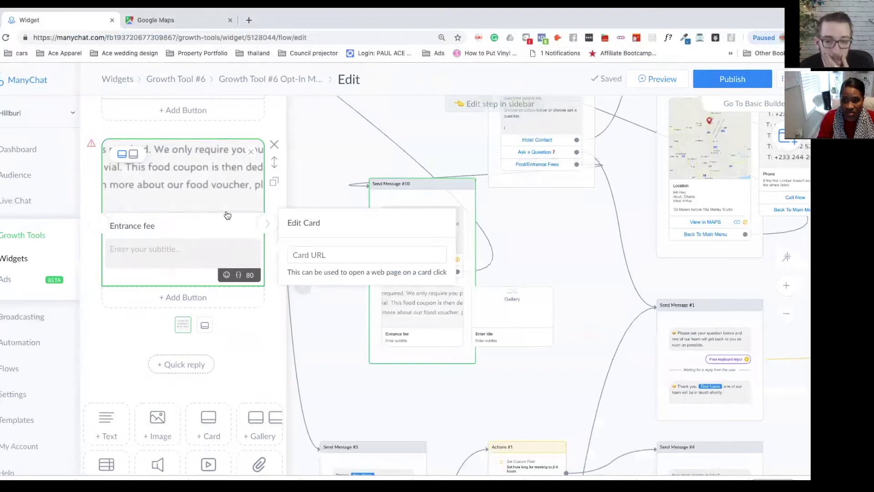
click(527, 246)
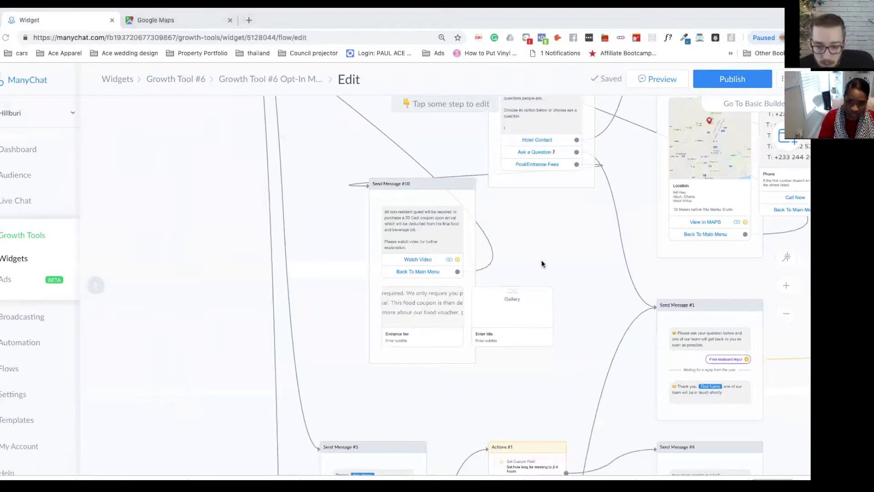
scroll(542, 263, down, 2)
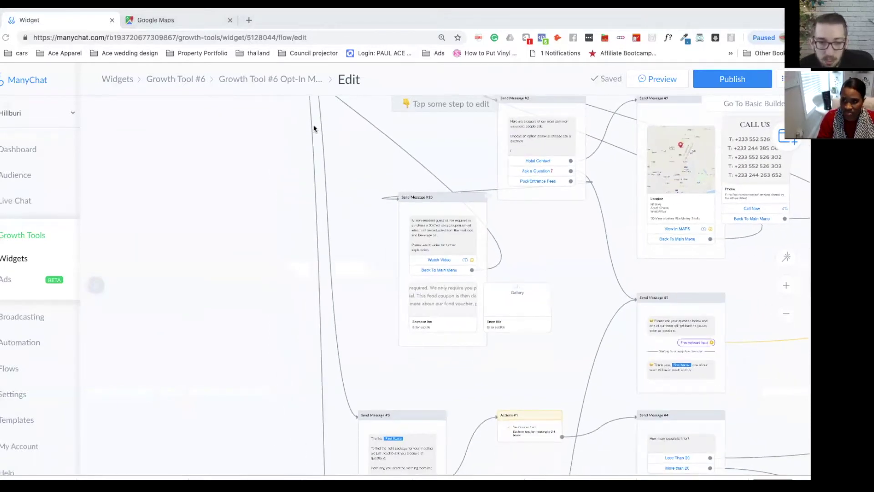
Step: Open Canva in a new browser tab and bring up the custom dimensions for a new design
click(249, 20)
text(canv)
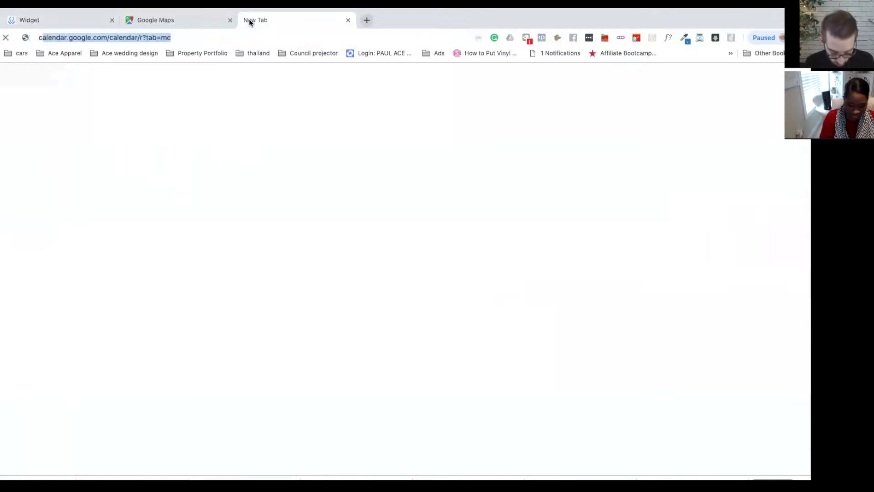
text(a)
key(Return)
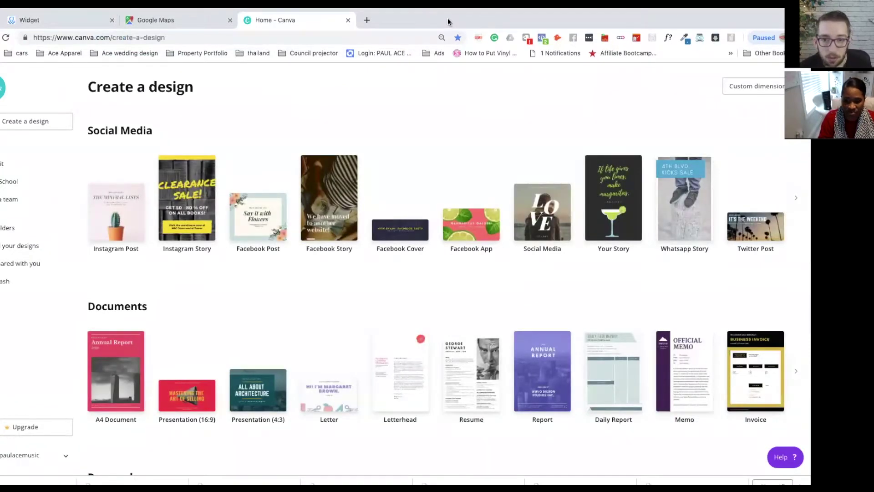
click(39, 20)
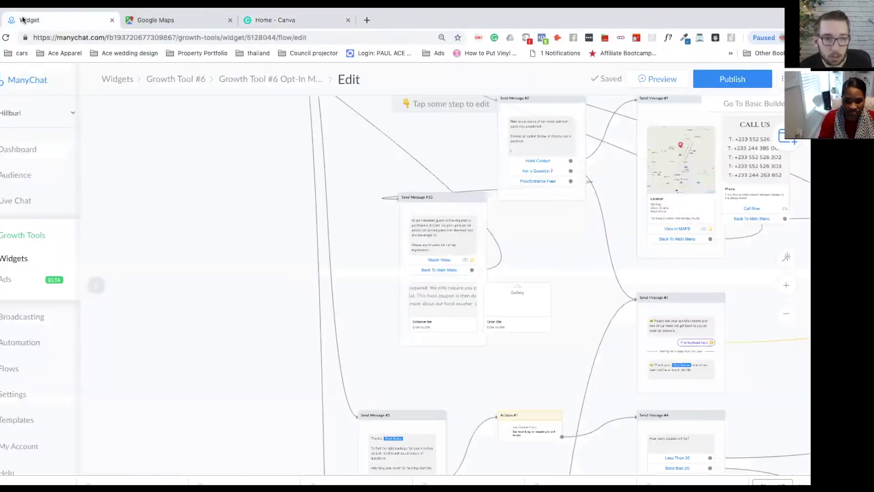
scroll(410, 230, up, 5)
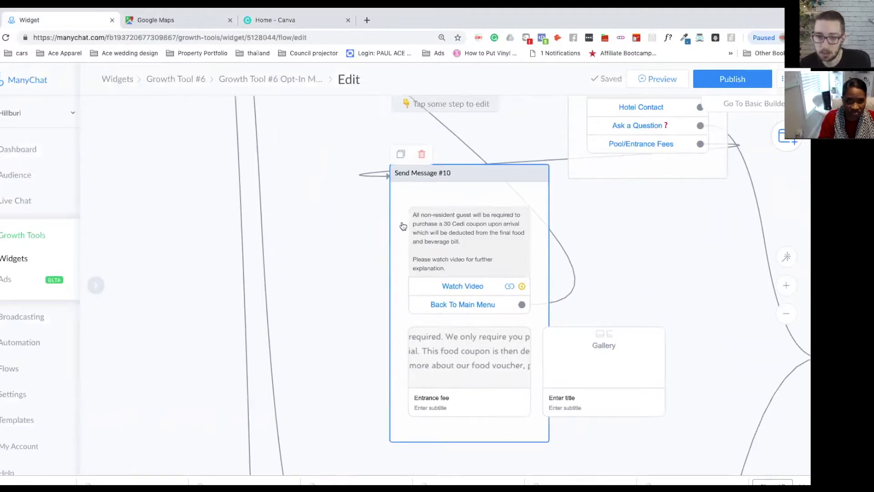
click(278, 20)
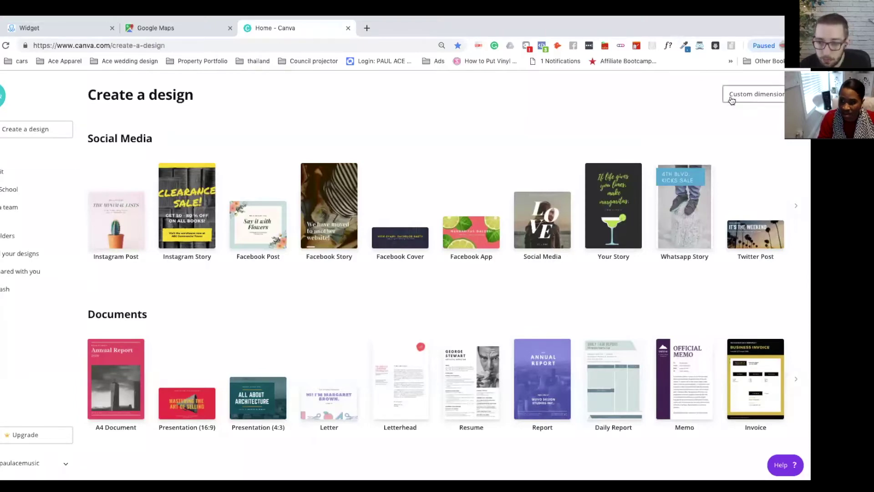
click(728, 99)
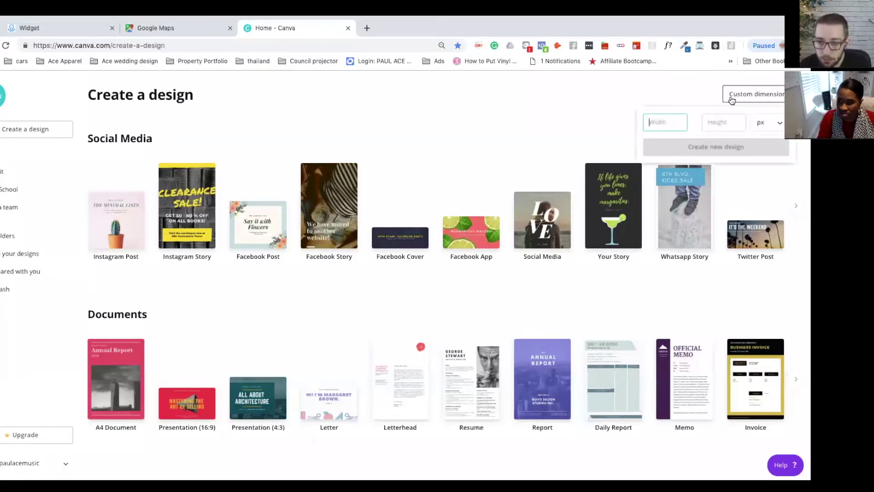
Step: Search Google in a new browser tab for "picture dimensions for manychat"
click(367, 30)
text(picture heig)
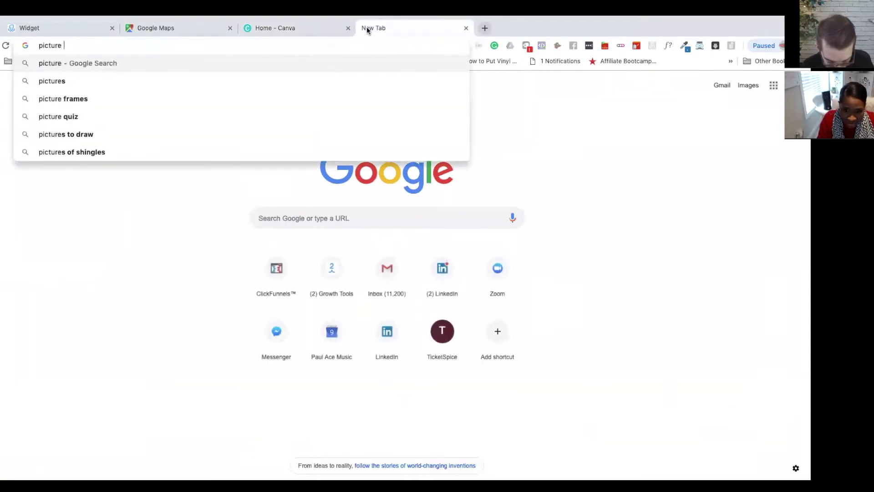
key(BackSpace)
key(BackSpace)
key(BackSpace)
key(BackSpace)
key(BackSpace)
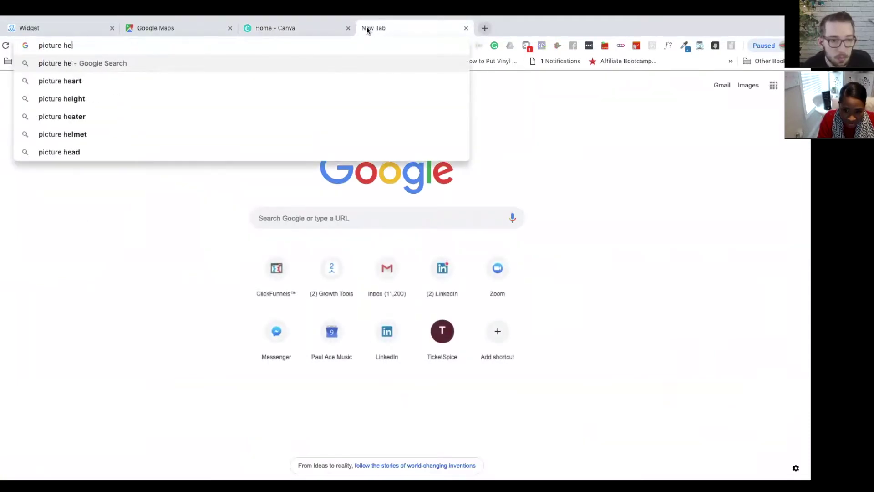
text(dimen)
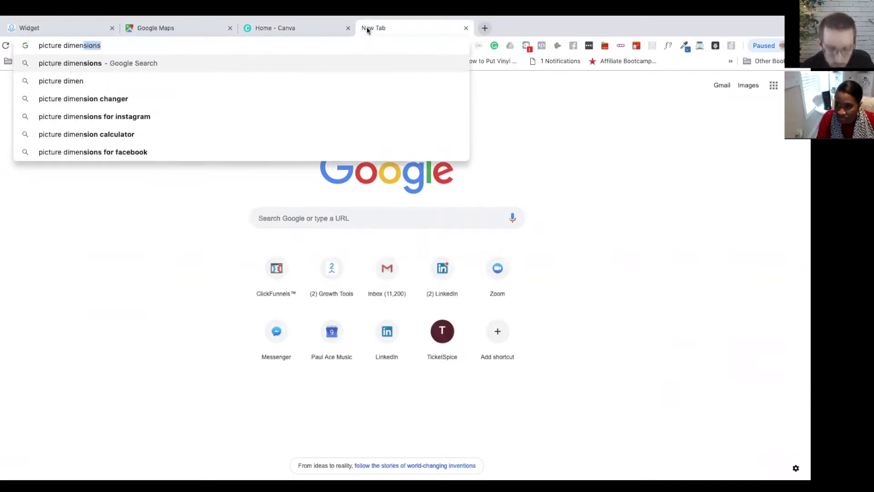
text(sions for manychat)
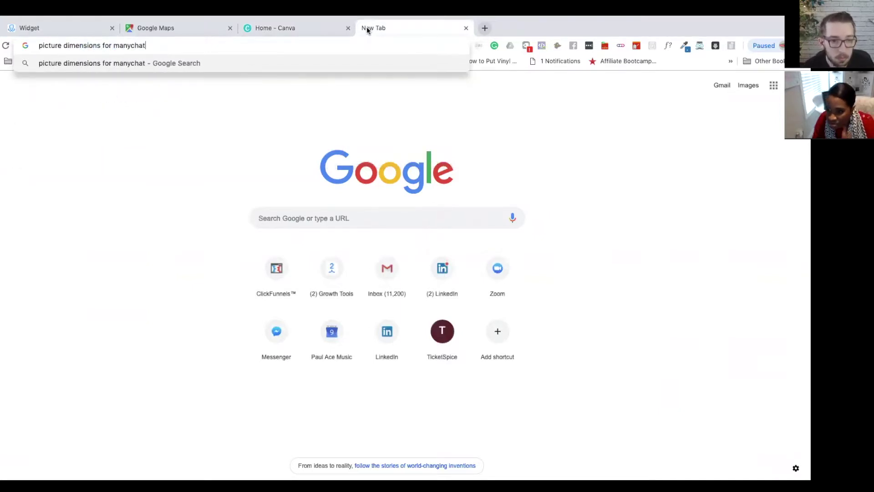
key(Return)
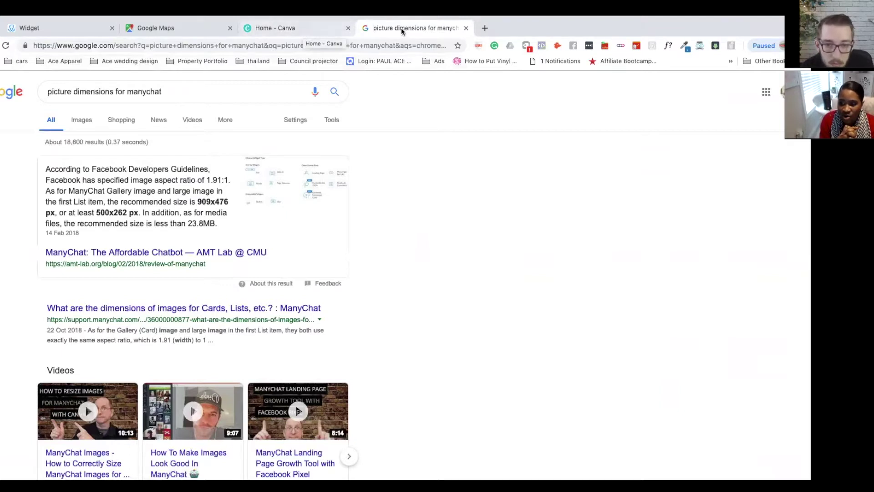
Step: Create a new blank Canva design with custom dimensions of 909 × 476 px
click(292, 26)
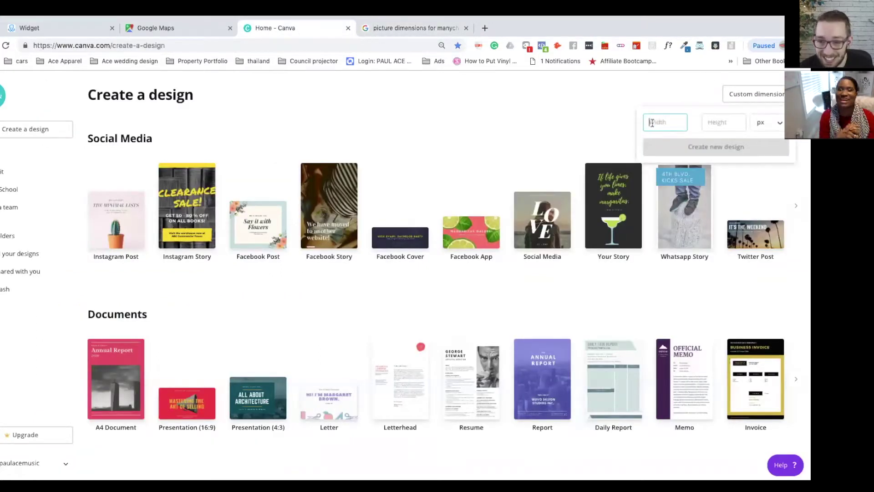
text(500)
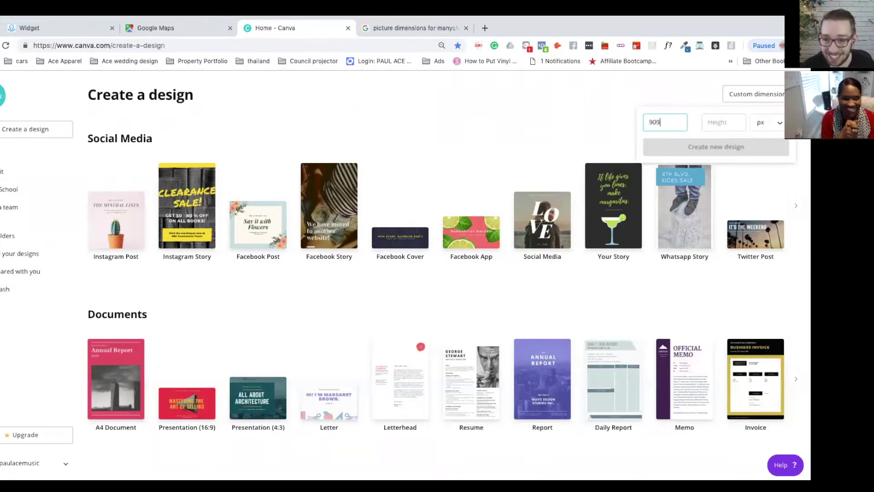
click(396, 28)
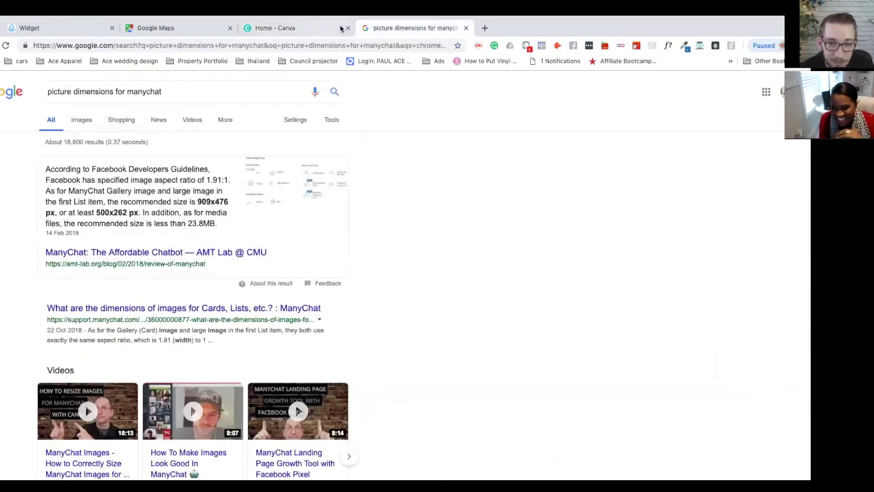
click(323, 28)
click(716, 123)
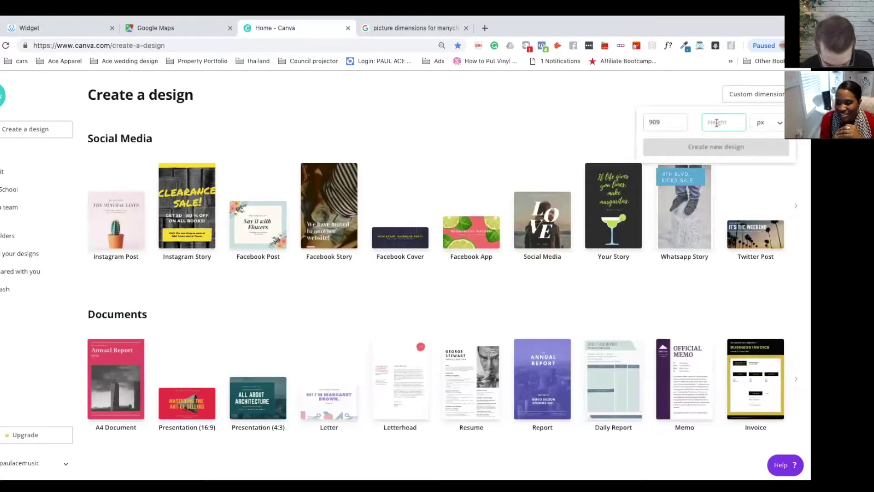
text(476)
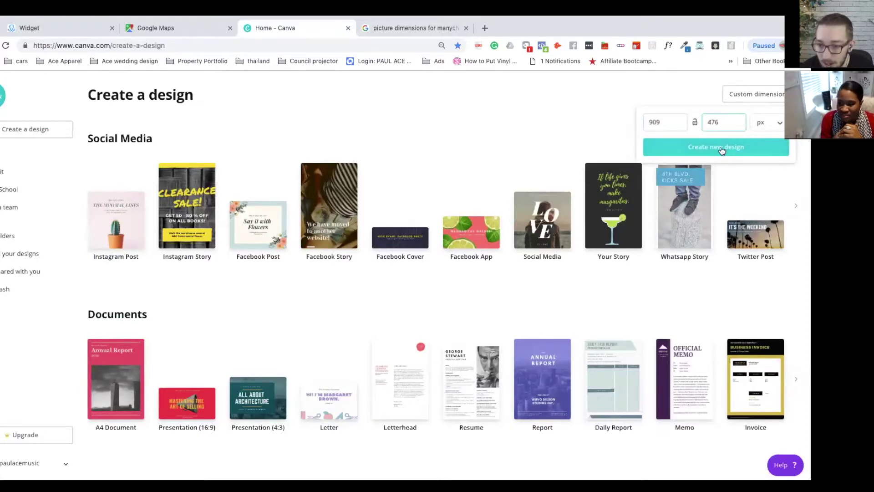
click(719, 150)
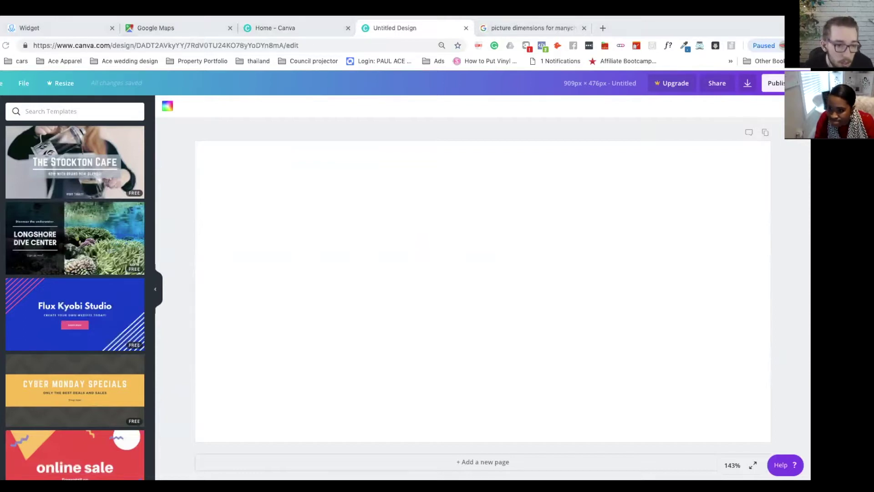
Step: Add body text: "No entrance fee is required. We only require you purchase a food coupon upon arrivial. This food coupon is then deducted from your final bill."
click(1, 200)
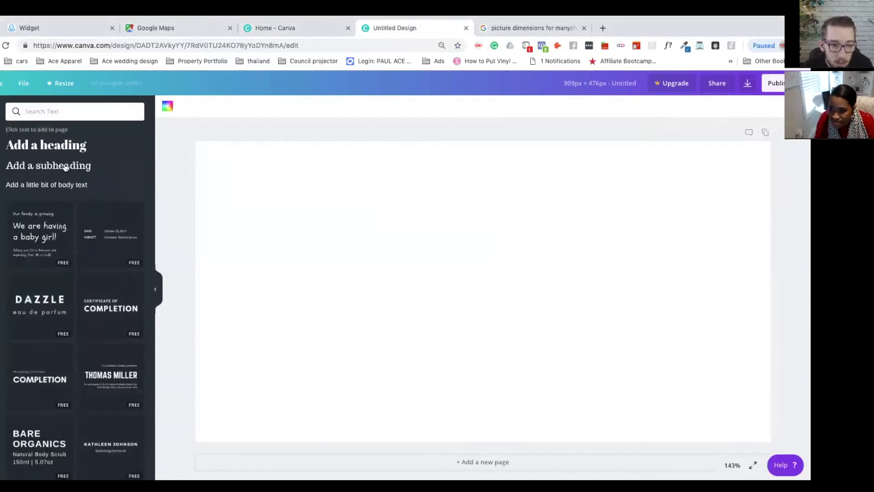
click(57, 186)
text(No entrance fee is required. We only require you purchase a food coupon upon arrivial. This food coupon is then deducted from your final bill.)
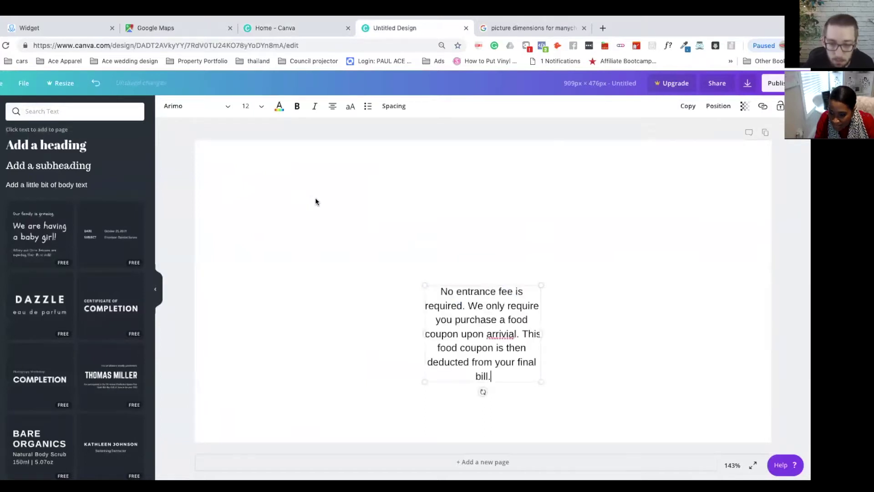
Step: Set the entrance fee text to size 48 and widen its text box across most of the page
drag(282, 323, 272, 322)
drag(539, 308, 481, 308)
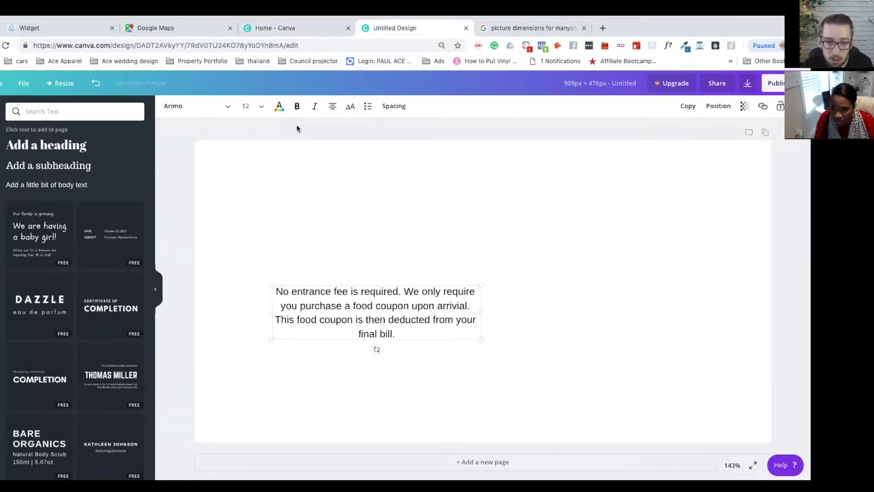
click(264, 107)
click(271, 354)
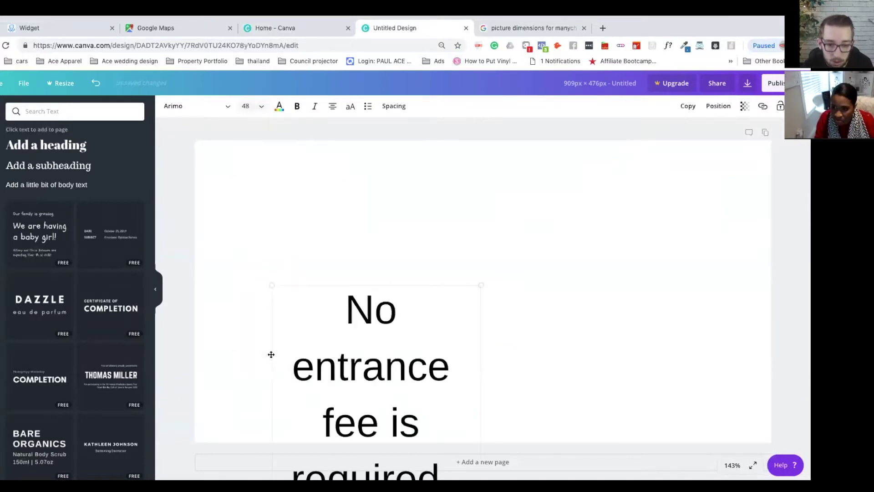
drag(465, 282, 493, 146)
drag(511, 421, 496, 105)
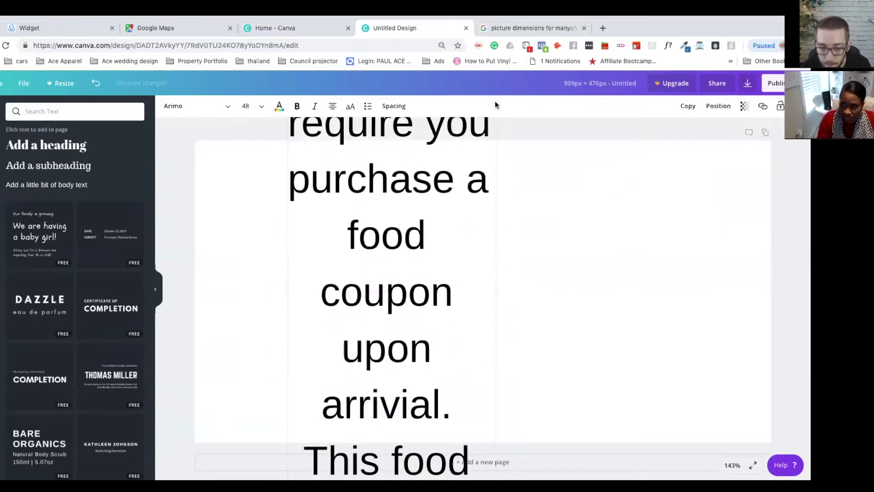
drag(503, 296, 731, 298)
drag(681, 209, 659, 436)
drag(708, 238, 769, 242)
drag(610, 381, 566, 419)
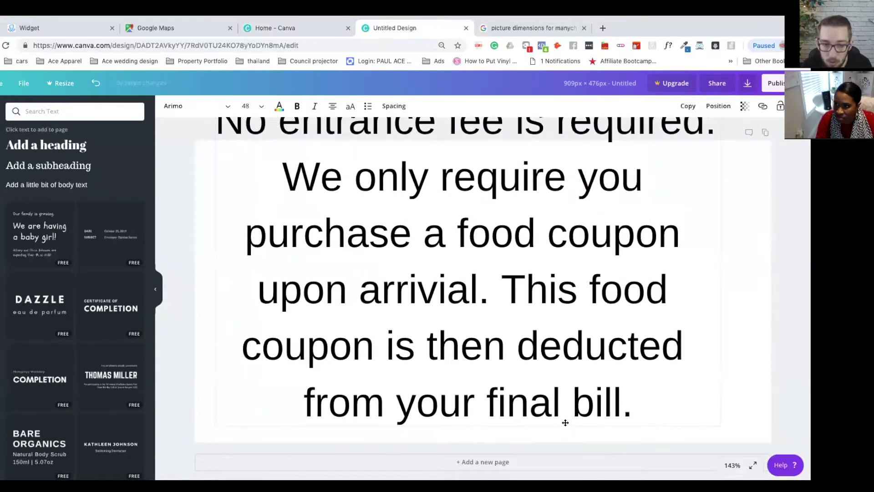
Step: Reduce the entrance fee text to size 32, centre it vertically on the page and widen its box slightly
click(246, 105)
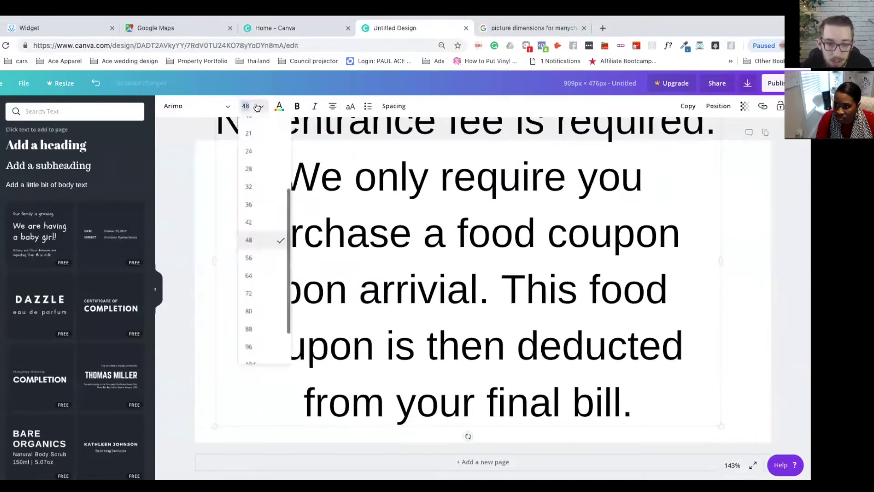
click(268, 189)
drag(436, 248, 440, 363)
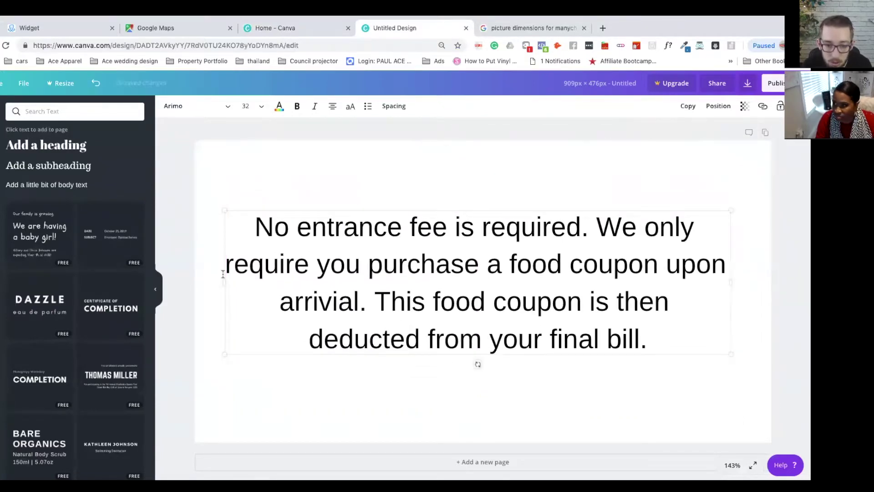
drag(224, 283, 204, 283)
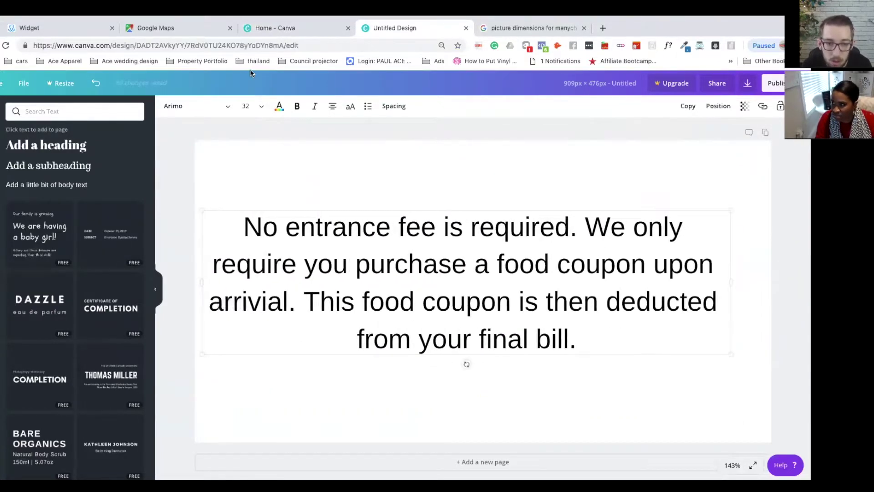
Step: Set the entrance fee text to size 42 and move it up so all lines fit inside the page
click(257, 107)
click(253, 274)
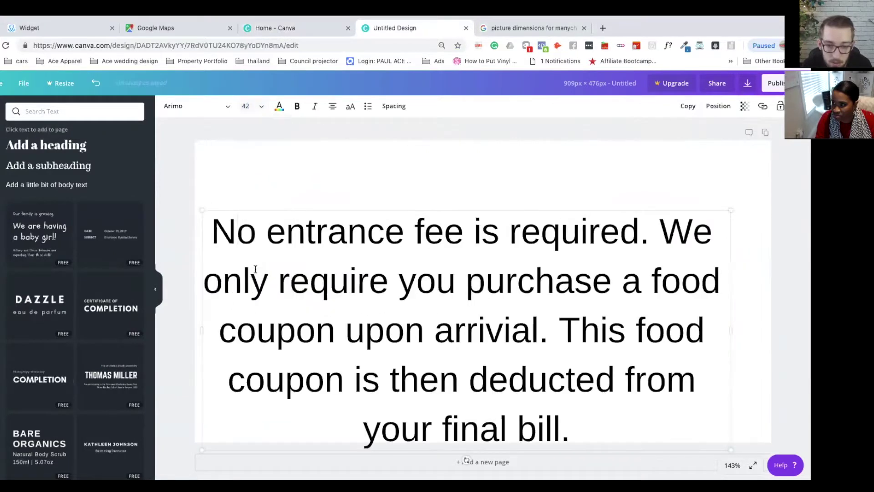
drag(552, 207, 569, 164)
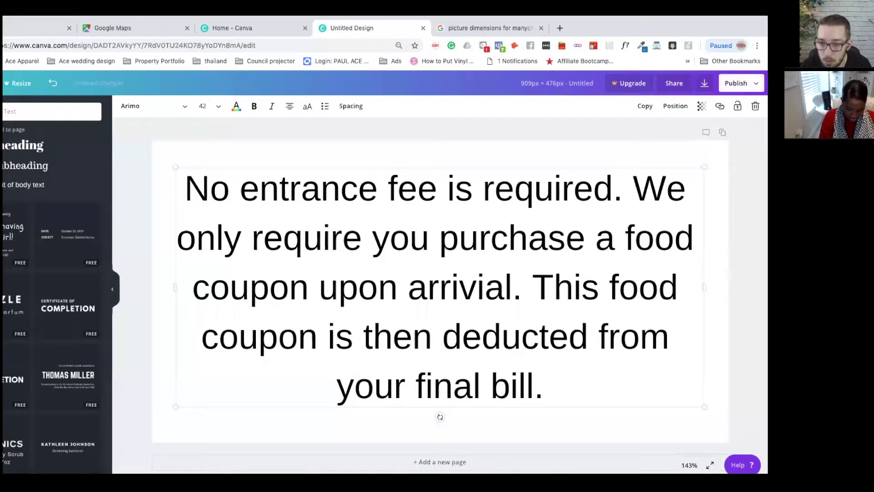
Step: Download the finished design as a PNG and dismiss the Canva for Work trial offer
click(736, 83)
click(675, 127)
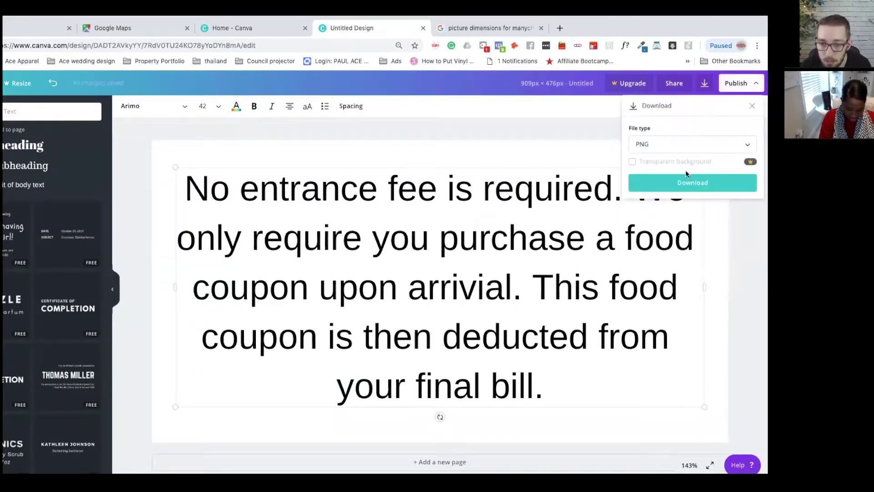
click(693, 183)
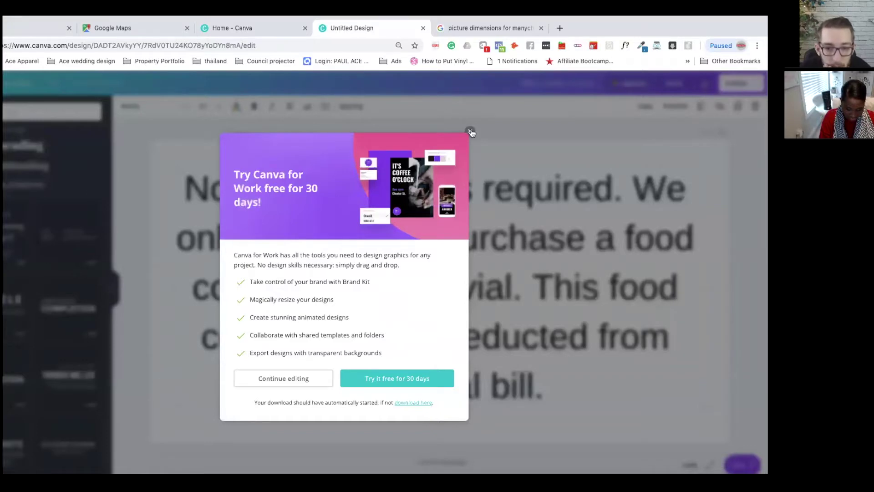
click(470, 132)
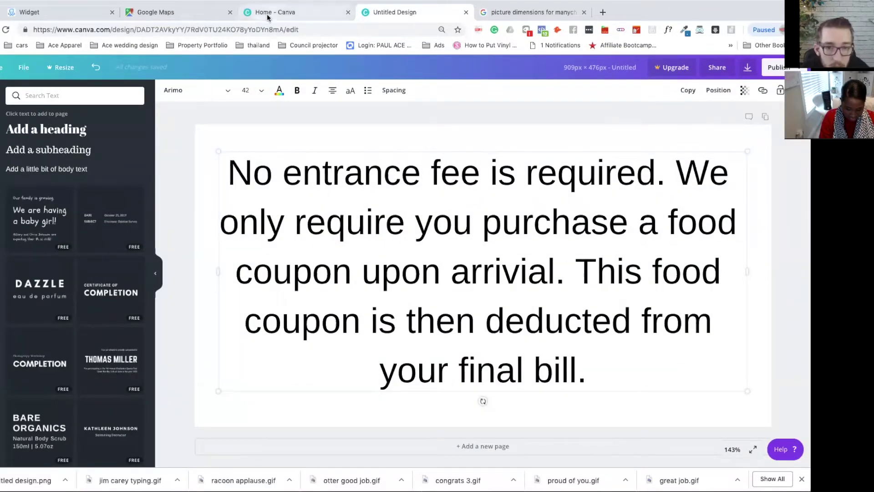
Step: Back in ManyChat, replace the Entrance fee card's image with the downloaded Canva design and set its subtitle to "Watch the video to learn more"
click(50, 12)
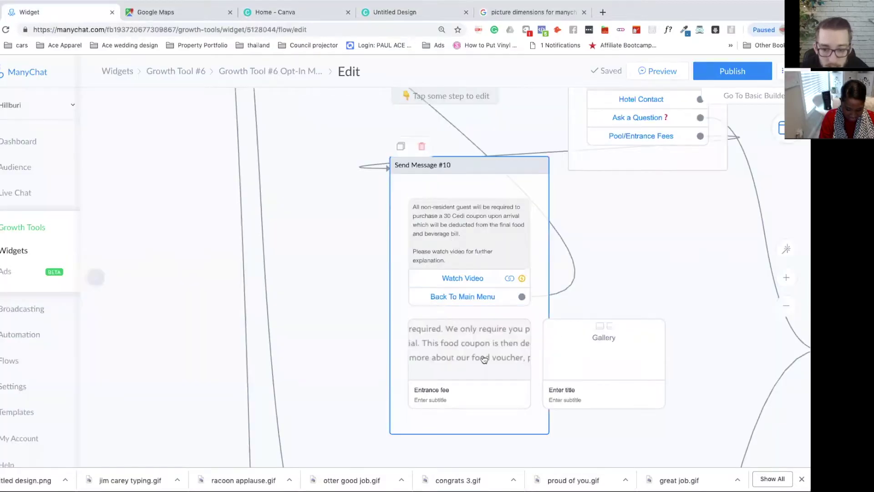
click(463, 353)
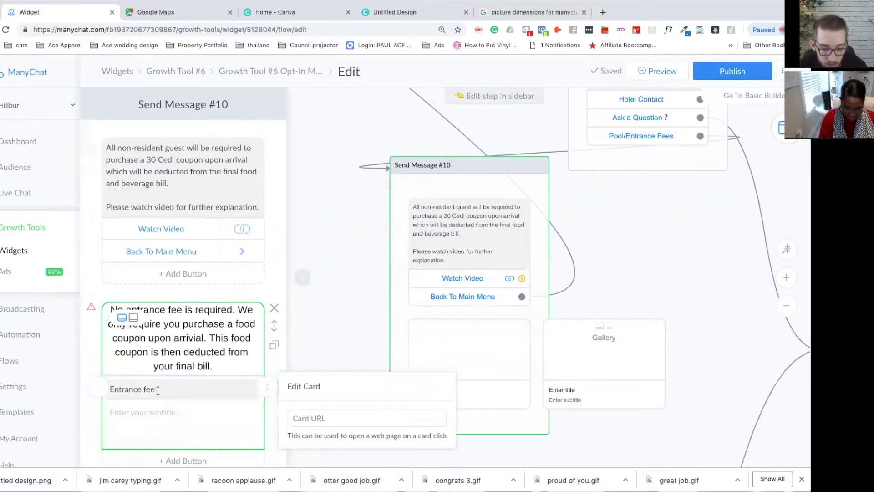
scroll(185, 411, down, 2)
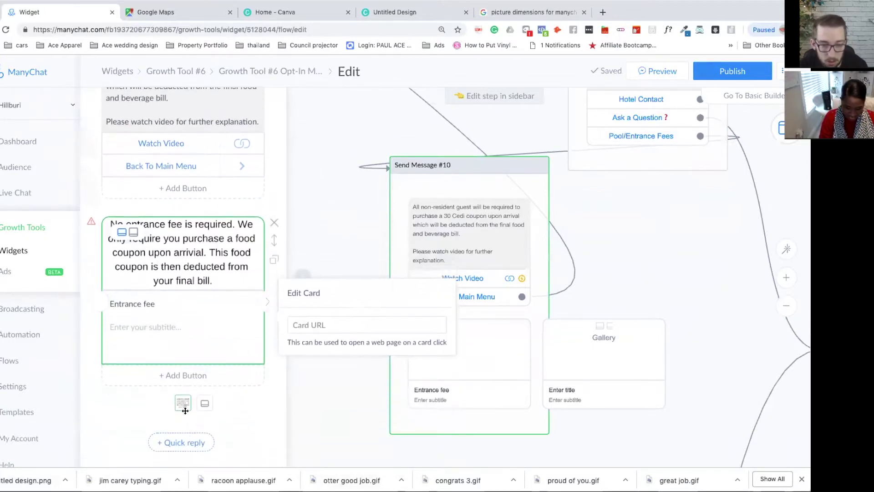
click(172, 335)
text(Wa)
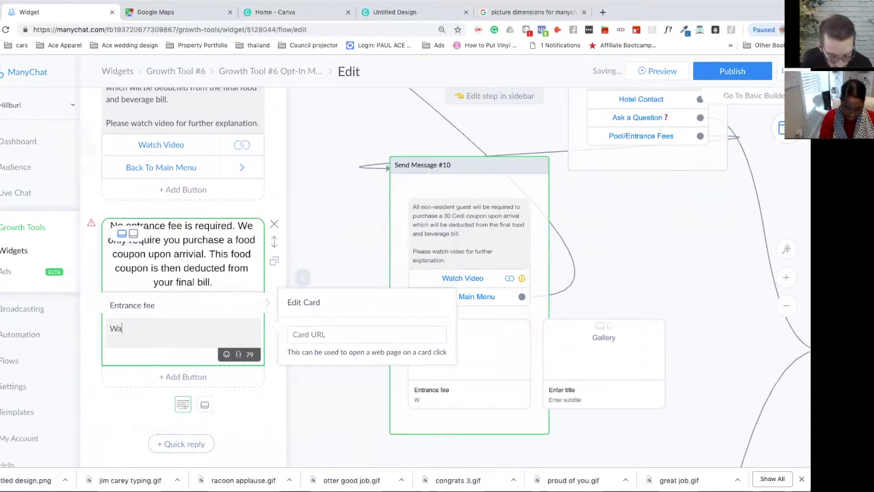
text(tch the )
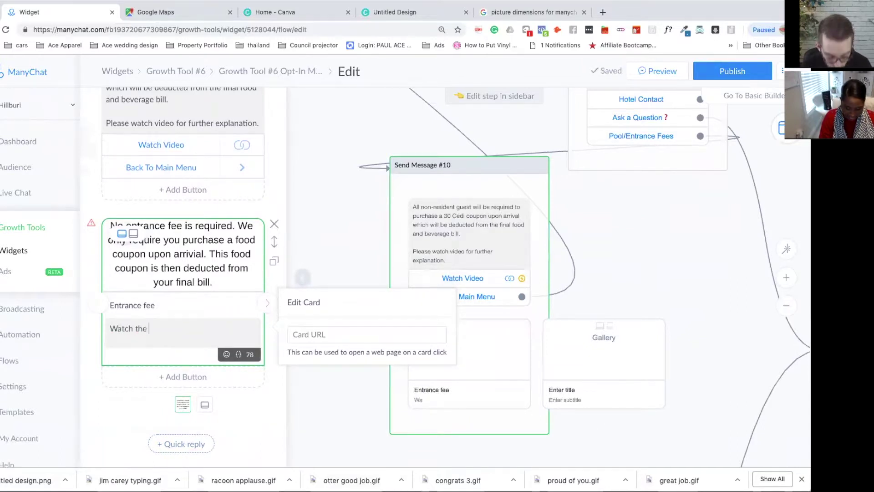
text(video to )
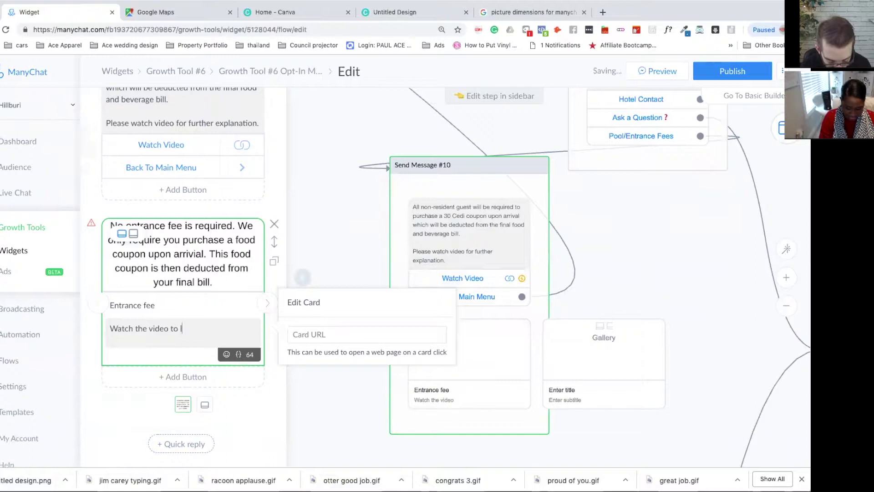
text(learn more)
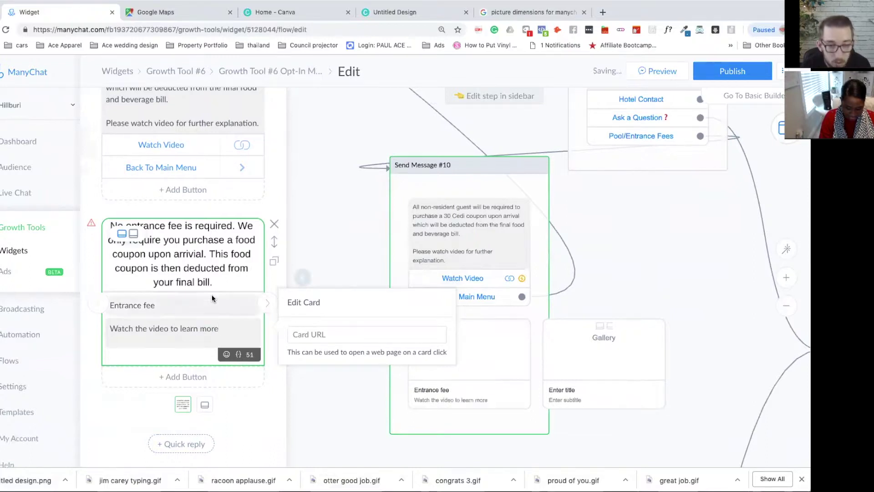
Step: Add a button titled "Watch Video" to the Entrance fee card
scroll(208, 335, up, 2)
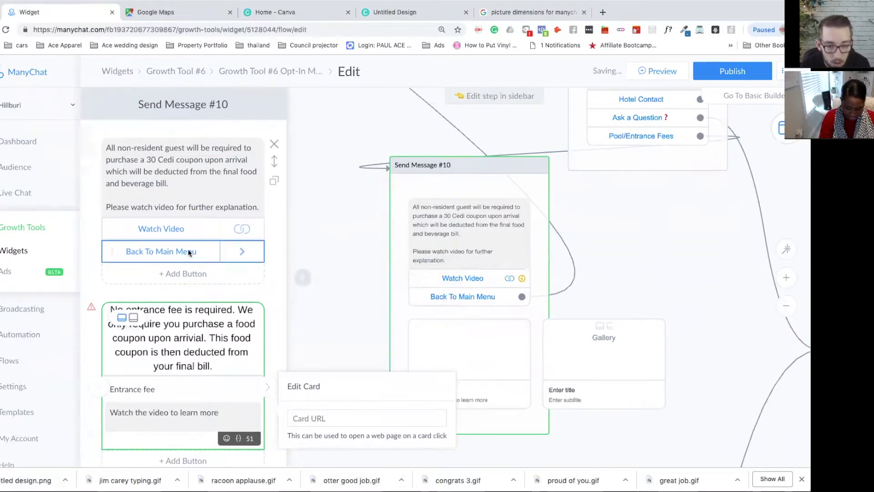
scroll(190, 292, down, 2)
click(182, 387)
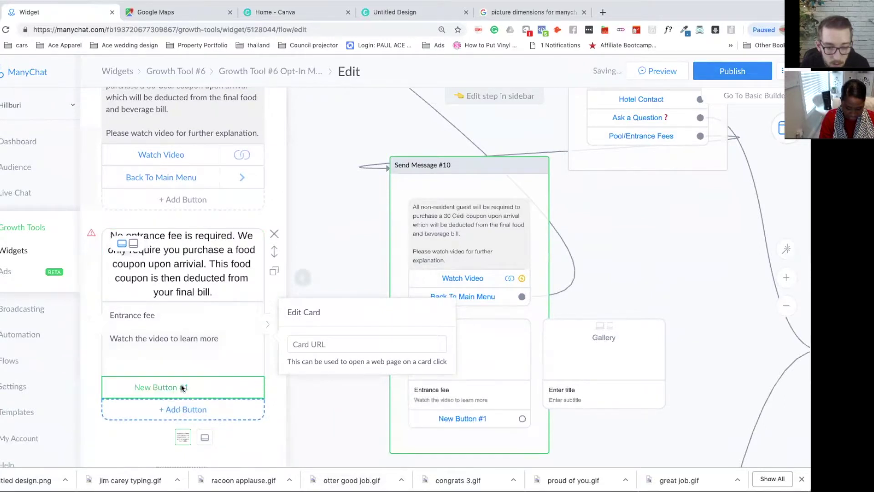
text(Watch)
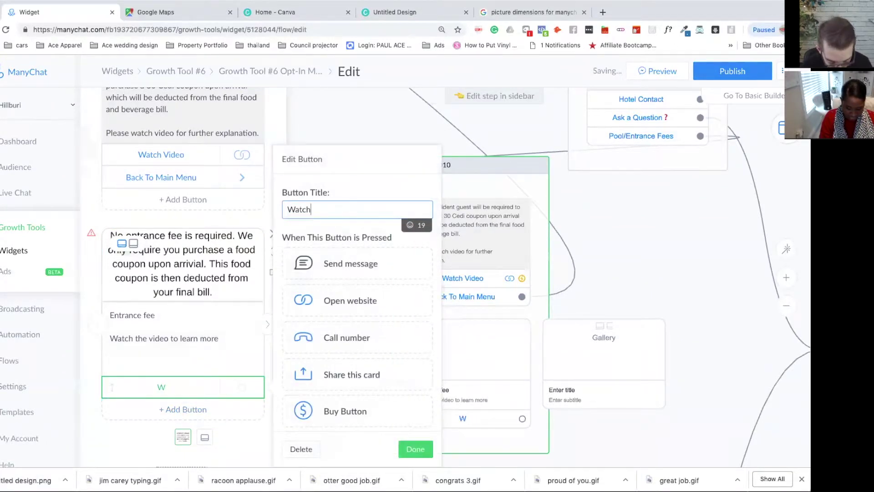
text( Video)
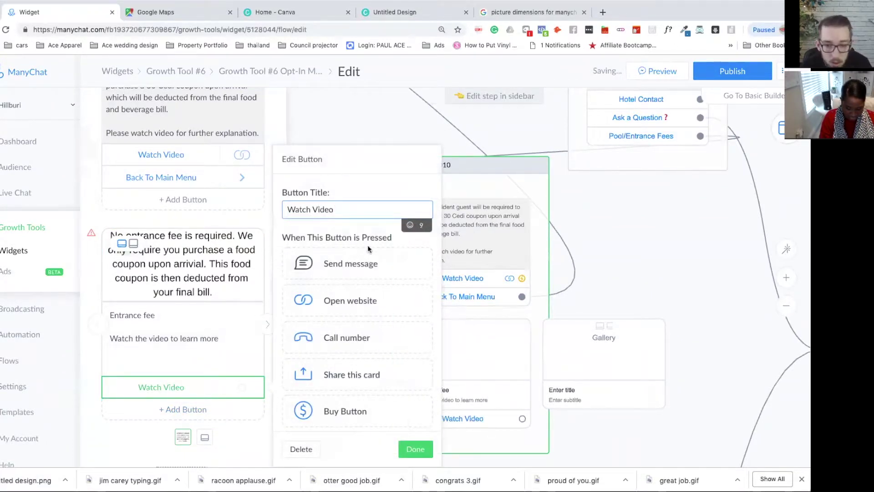
Step: Make the card's Watch Video button open a website, using the Hillburi-Explainer-Voucher-Video.mp4 address copied from the text message's Watch Video button
click(185, 155)
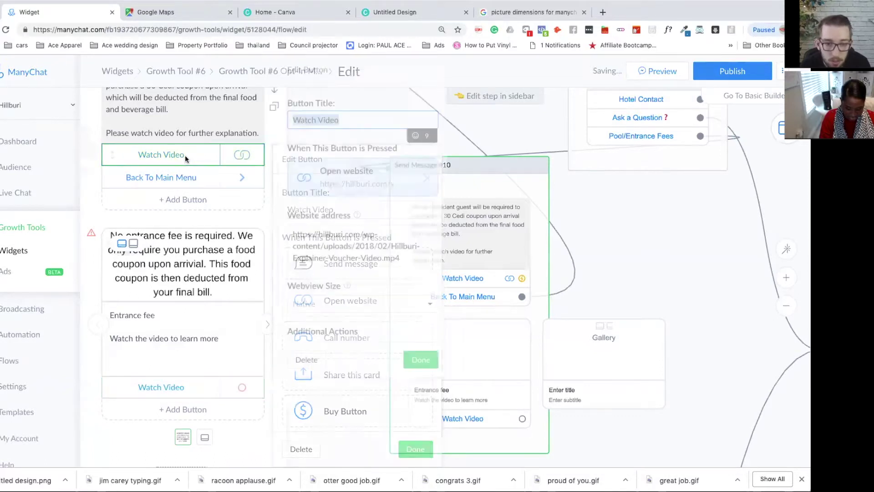
double_click(349, 254)
click(348, 252)
key(ctrl+c)
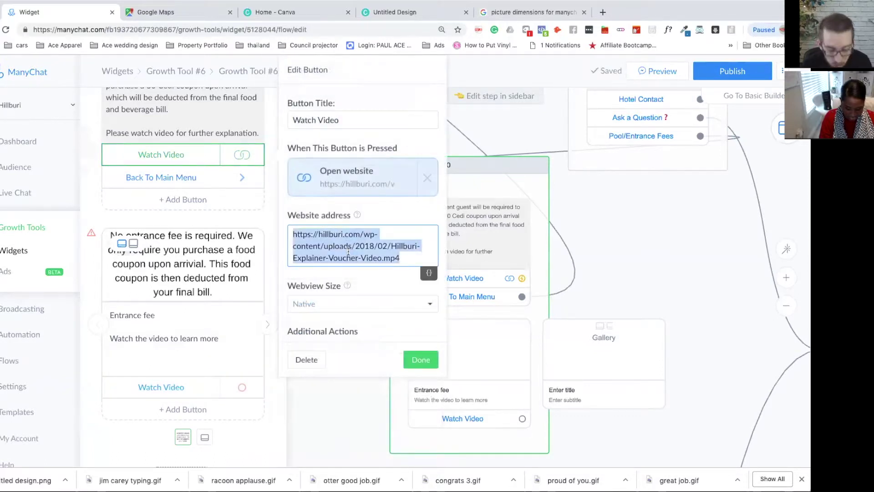
click(159, 388)
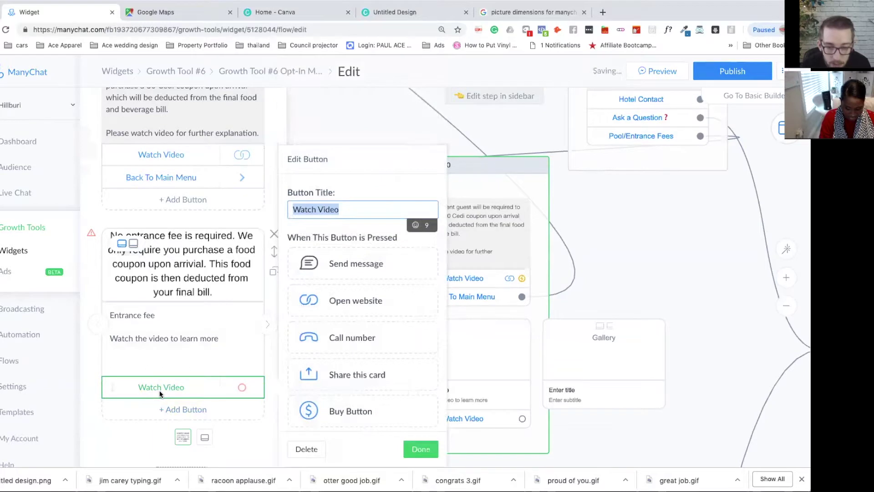
click(358, 304)
click(355, 323)
key(ctrl+v)
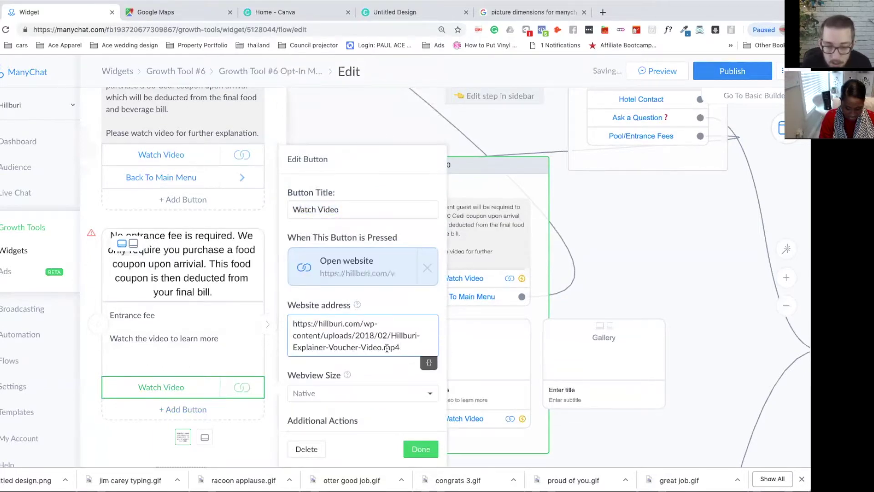
Step: Close the Watch Video button's settings and add a second button titled "Back To Main Menu" to the Entrance fee card
click(421, 450)
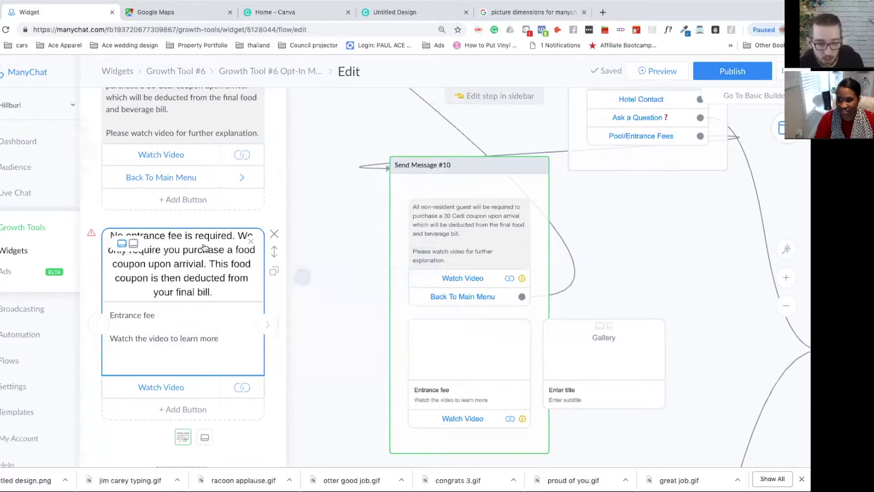
click(201, 339)
scroll(197, 138, up, 1)
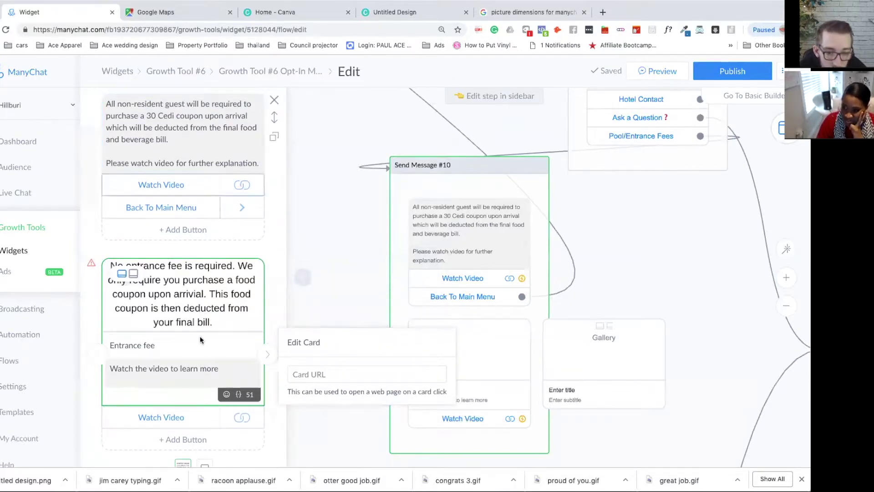
scroll(203, 335, down, 3)
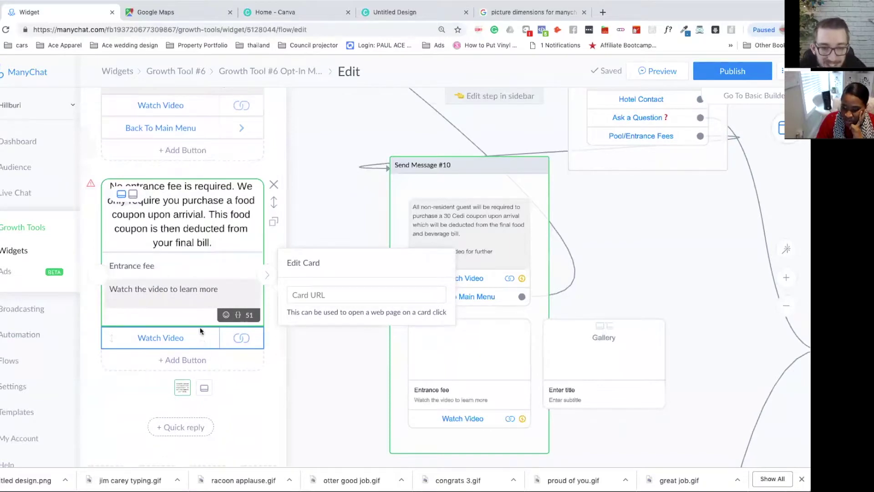
click(178, 128)
key(ctrl+c)
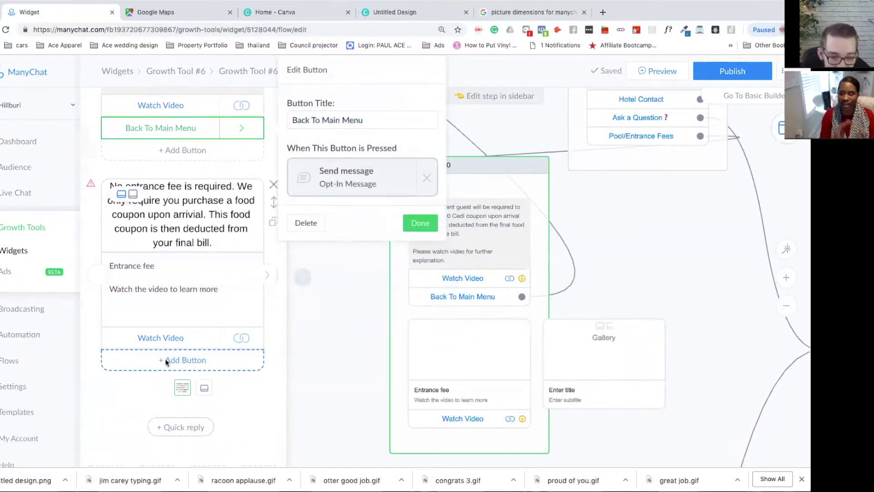
click(182, 360)
key(ctrl+v)
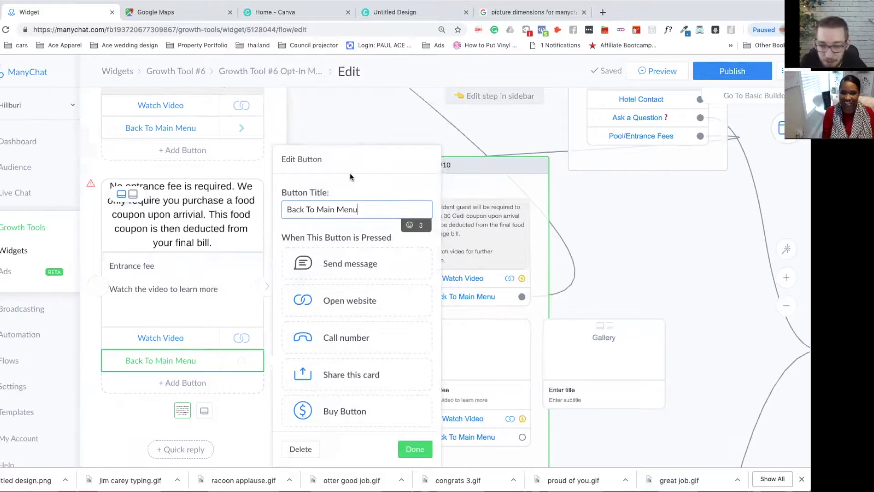
click(415, 450)
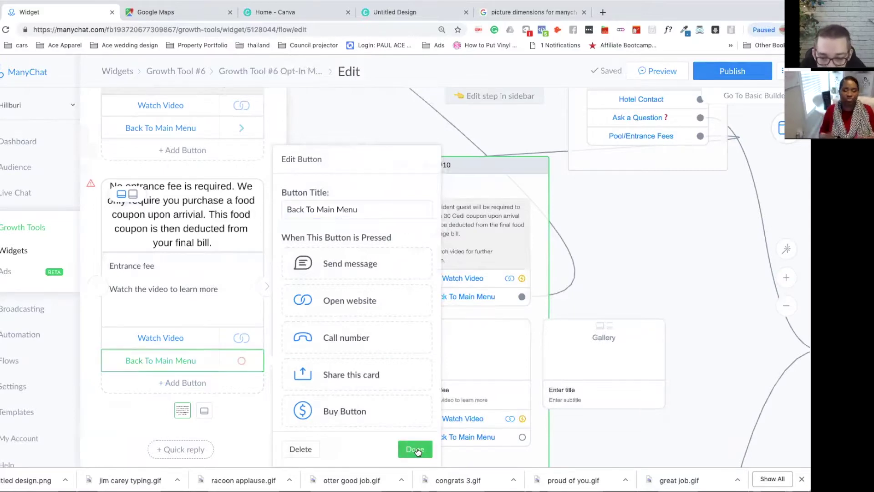
Step: Connect the Entrance fee card's Back To Main Menu button to the starting Opt-In Message in the flow
scroll(474, 400, down, 3)
scroll(461, 409, down, 5)
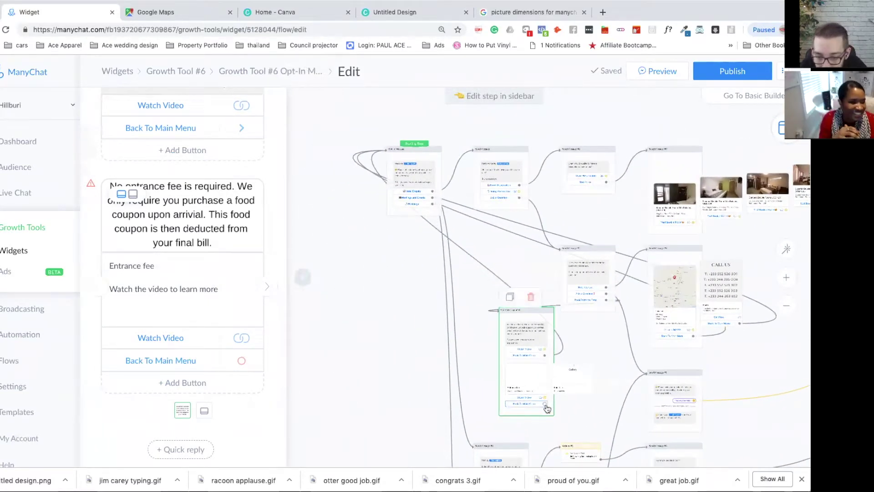
click(546, 404)
click(406, 170)
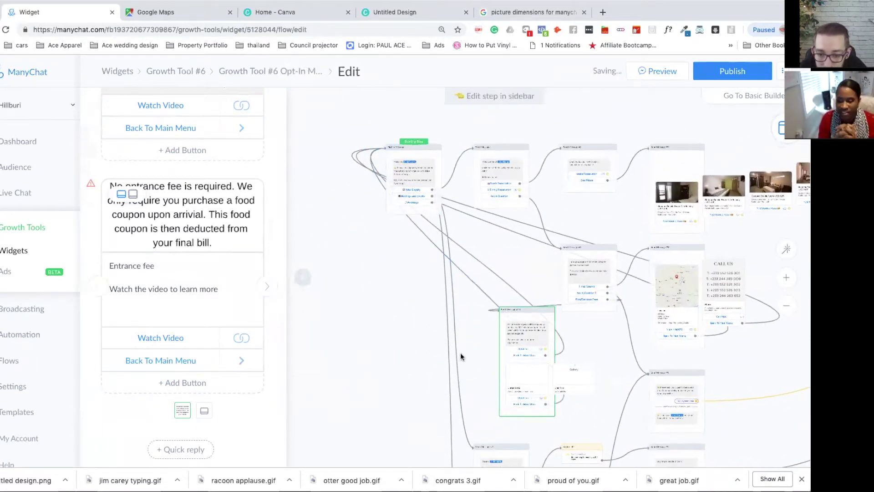
Step: Delete the text message about the 30 Cedi coupon from Send Message #10, keeping the gallery
scroll(461, 353, up, 5)
click(494, 341)
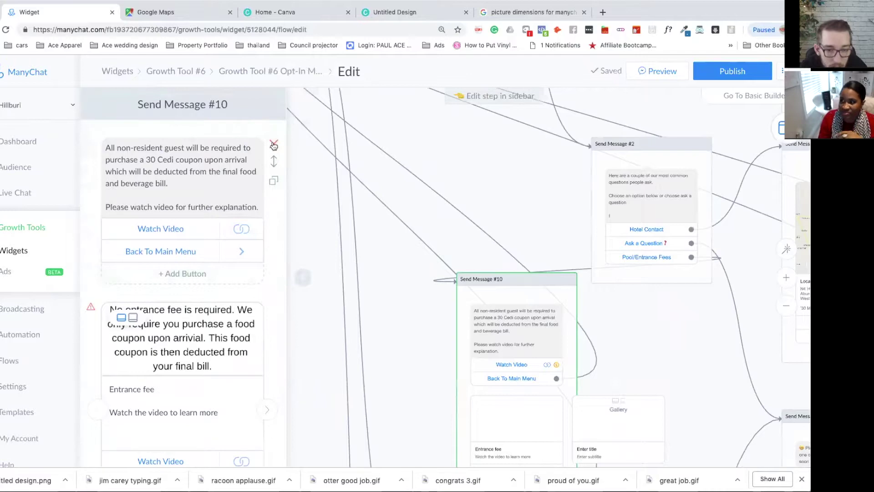
click(274, 145)
click(459, 136)
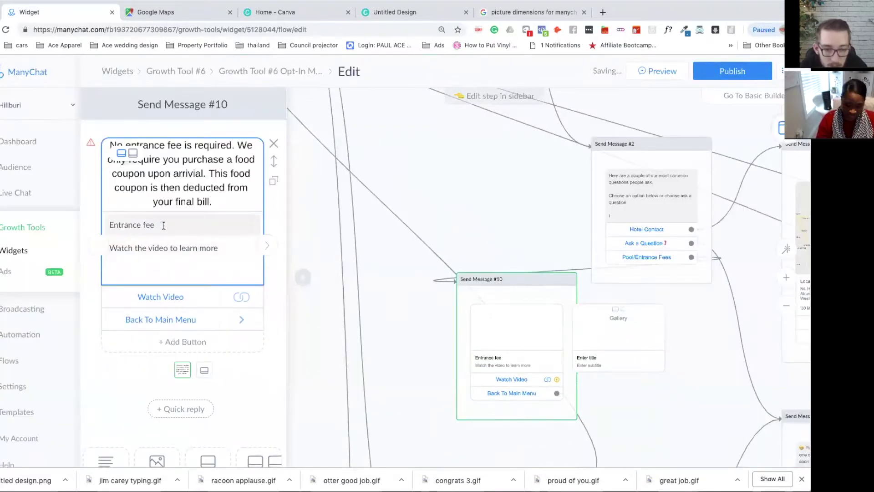
Step: Title the second gallery card in Send Message #10 "Swimming Pool"
click(267, 246)
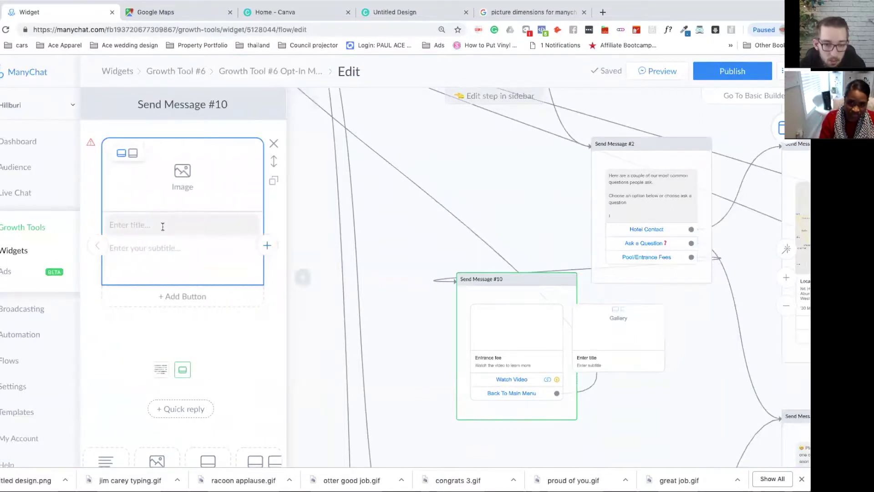
click(163, 226)
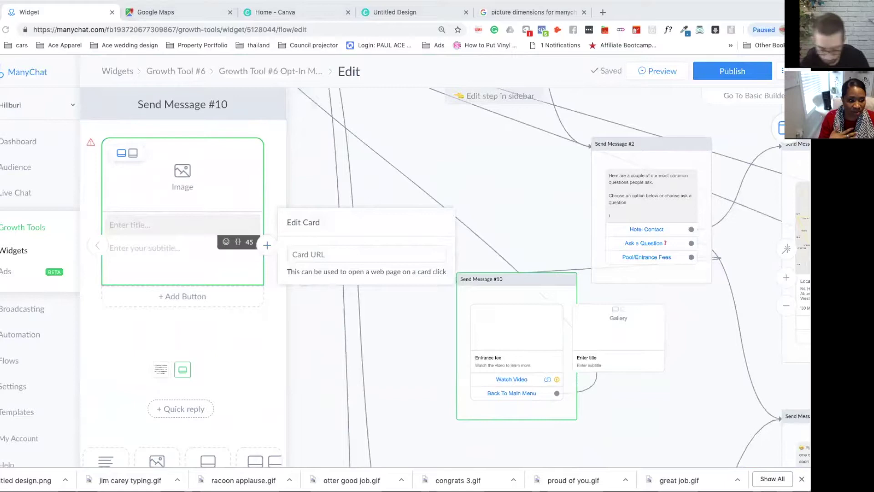
click(142, 223)
text(Is the swimming pool open to nonguest?We welcome non-residing guests to Hillburi. However please note priority is given to resident guests.)
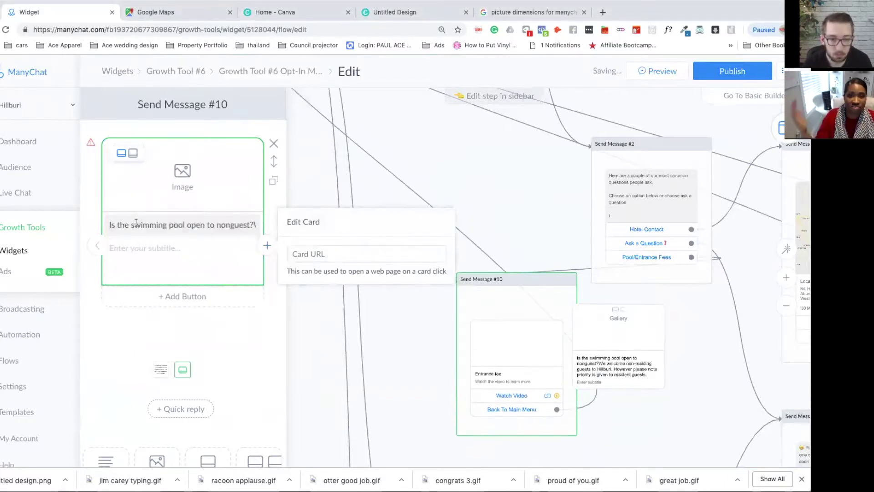
triple_click(146, 224)
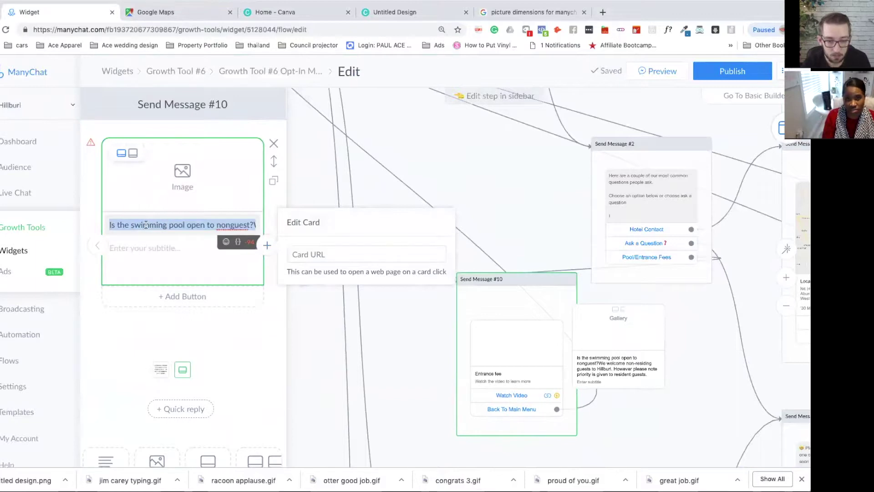
key(BackSpace)
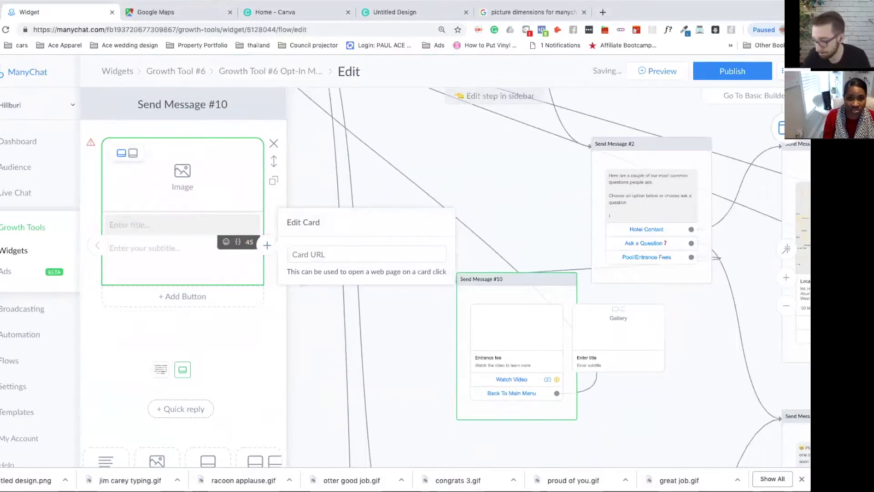
text(Swimming Pool)
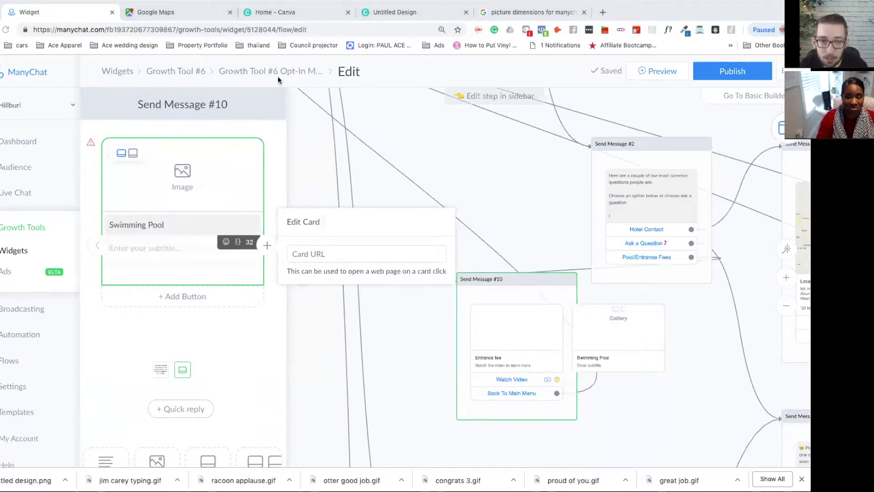
Step: In Canva, replace the design's text with "We welcome non-residing guests to Hillburi. However please note priority is given to resident guests." and center it vertically
click(542, 14)
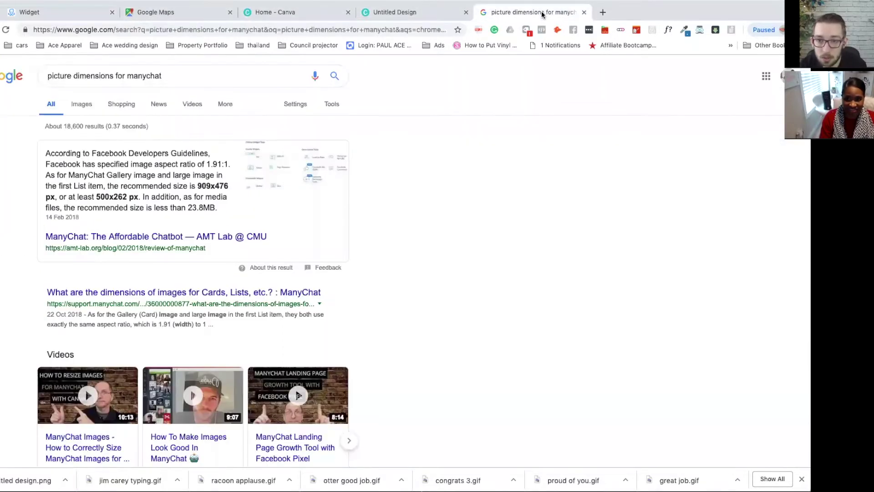
click(425, 13)
drag(587, 373, 207, 178)
text(We welcome non-residing guests to Hillburi. However please note priority is given to resident guests.)
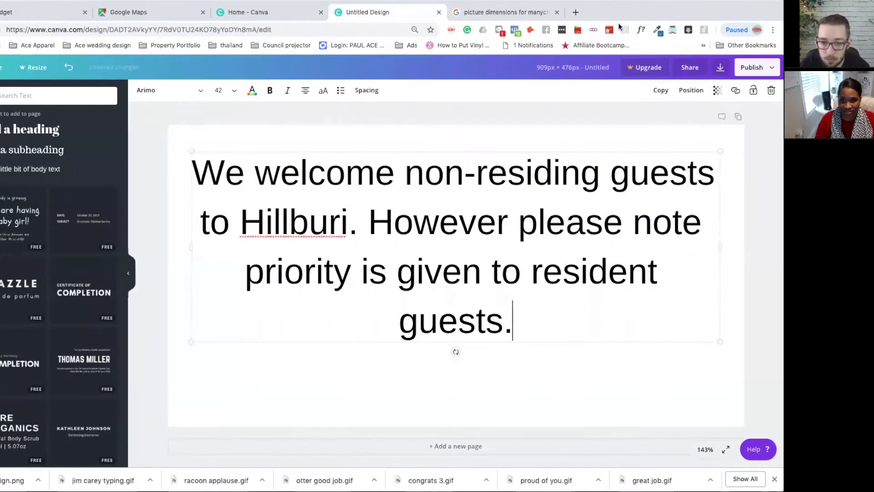
drag(498, 149, 490, 172)
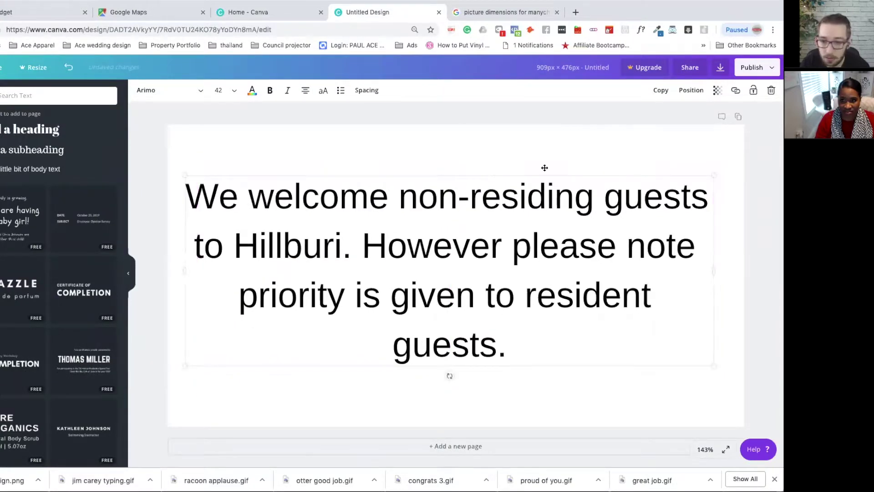
Step: Download the updated non-residing guests design as a PNG
click(753, 67)
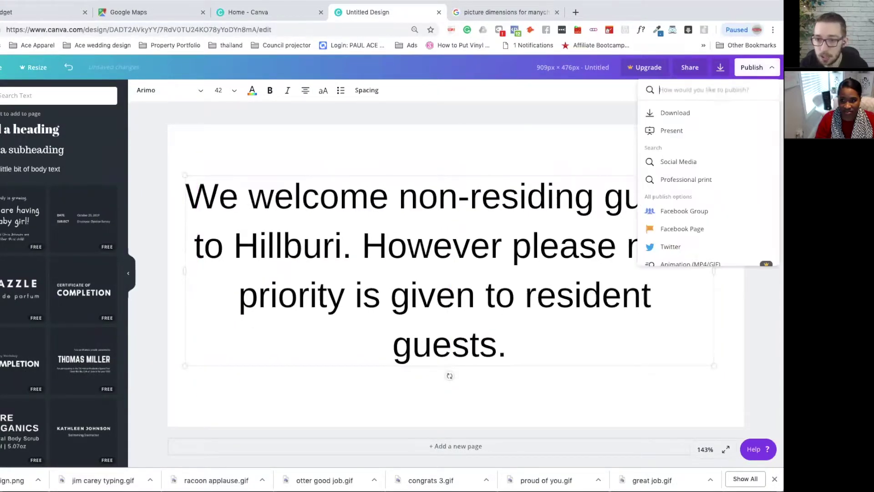
click(689, 115)
click(718, 172)
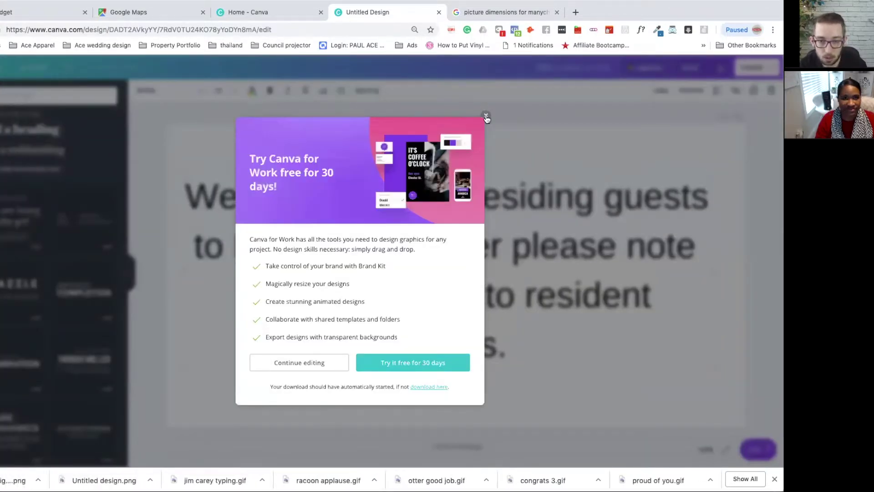
Step: Switch to ManyChat and set the downloaded non-residing guests design as the Swimming Pool card's image
click(485, 118)
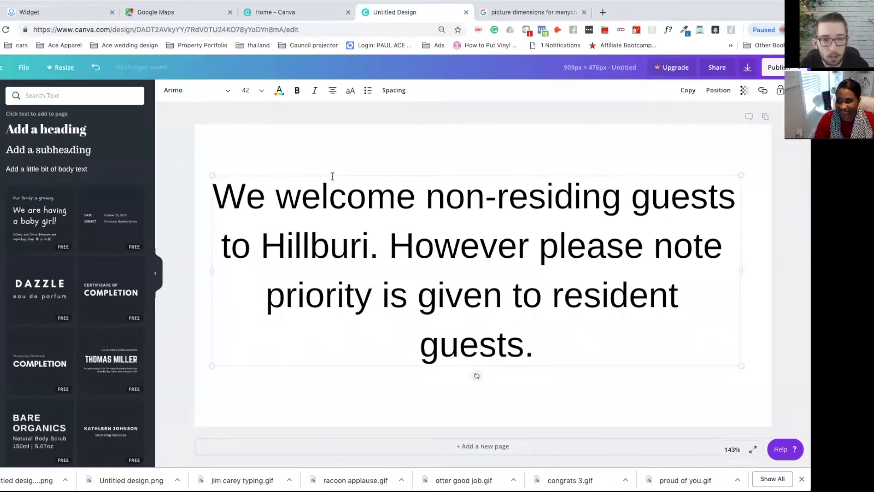
click(72, 14)
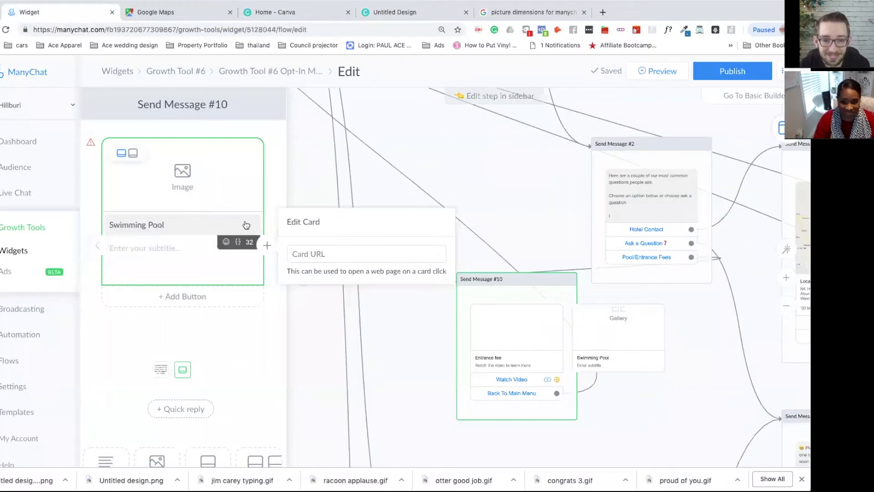
drag(27, 480, 175, 181)
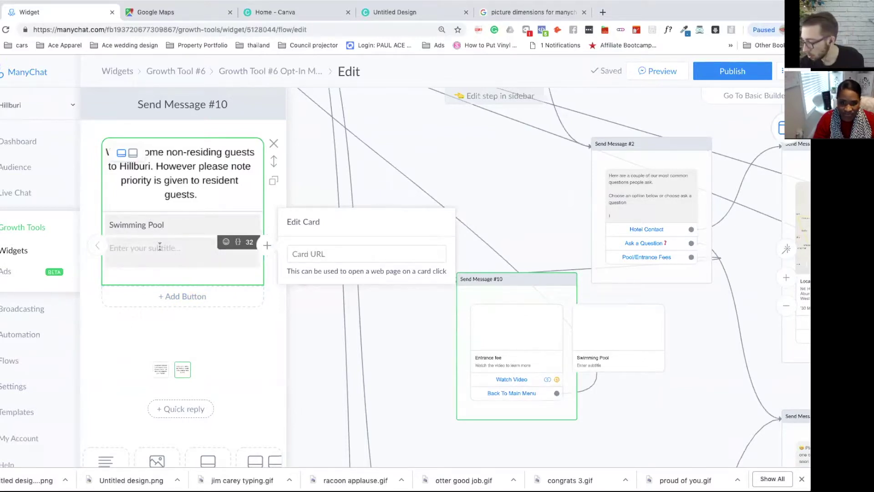
Step: Add a third card to the Send Message #10 gallery and return to the Swimming Pool card
click(265, 248)
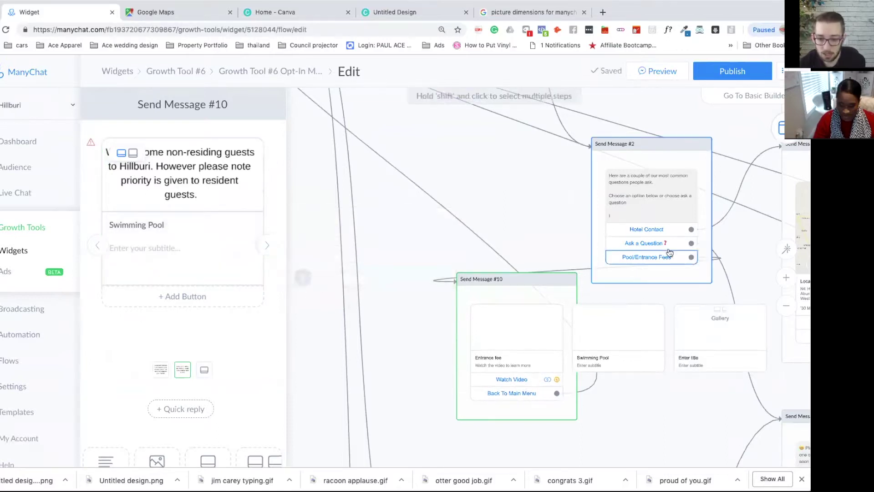
click(98, 246)
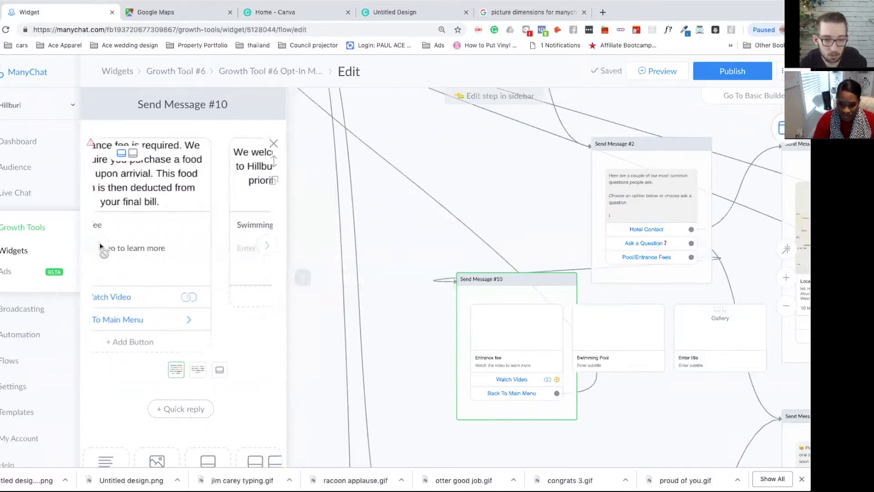
click(267, 246)
Step: Add a button titled "Back To Main Menu" to the Swimming Pool card
click(179, 295)
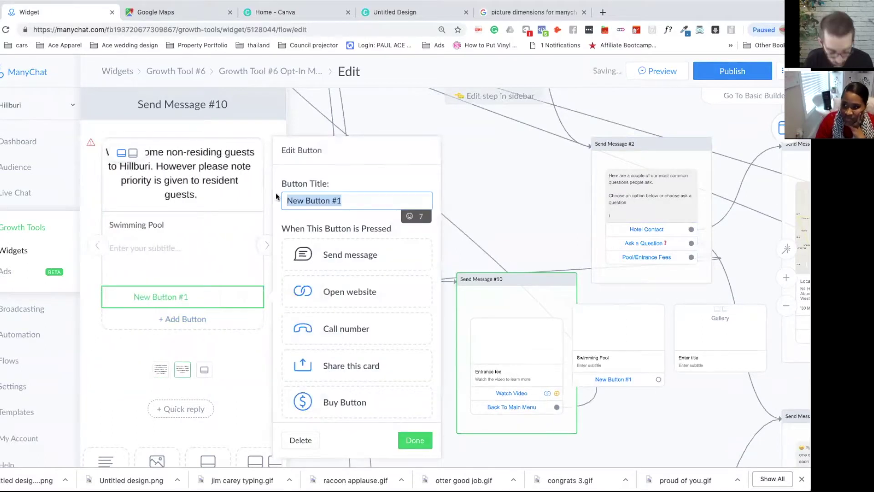
text(Back)
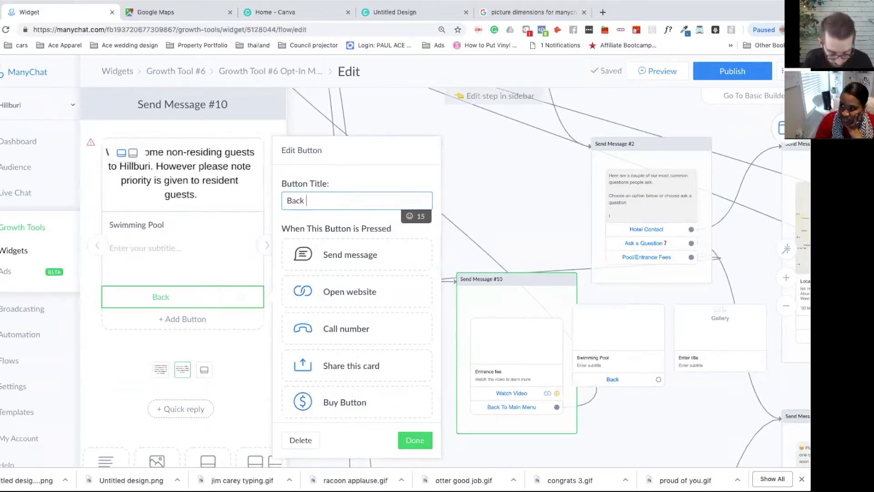
text(To Main )
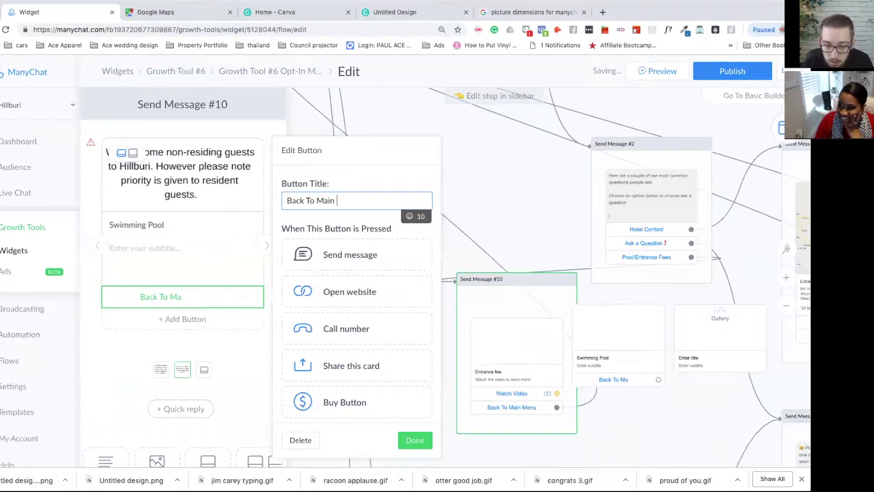
text(Menu)
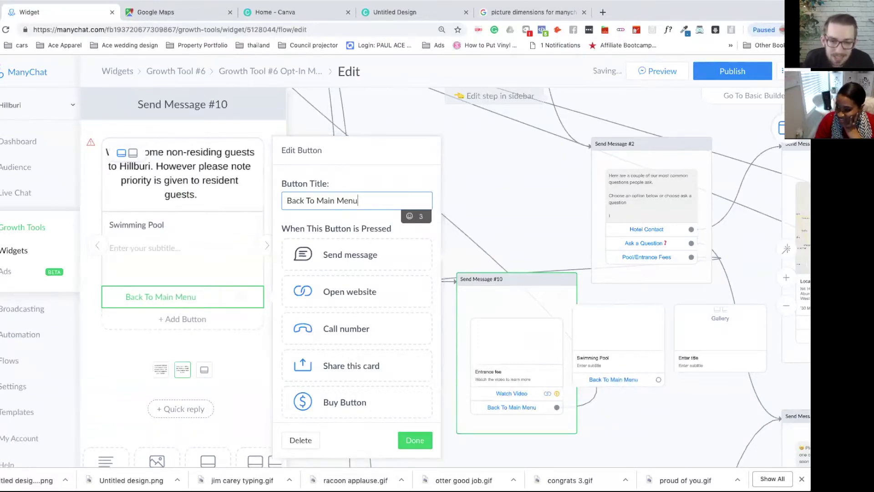
click(413, 440)
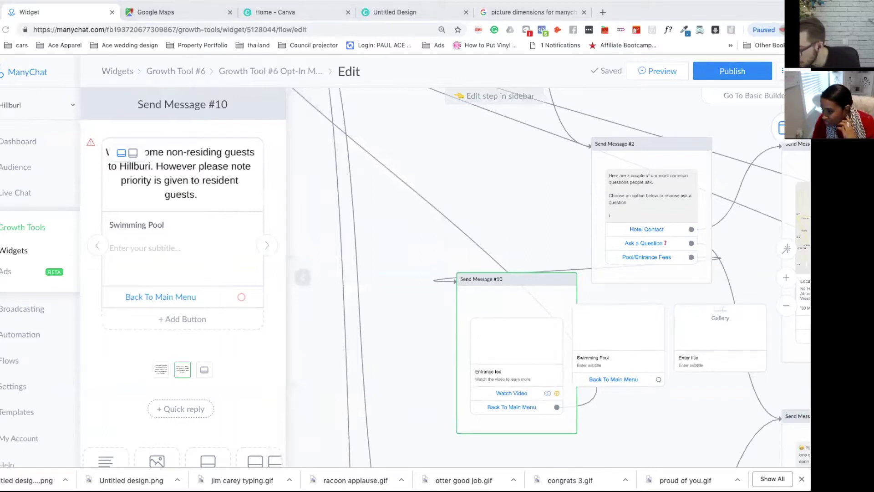
Step: Try adding "No, children are not required to pay a food voucher." to the Entrance fee card's subtitle
click(98, 247)
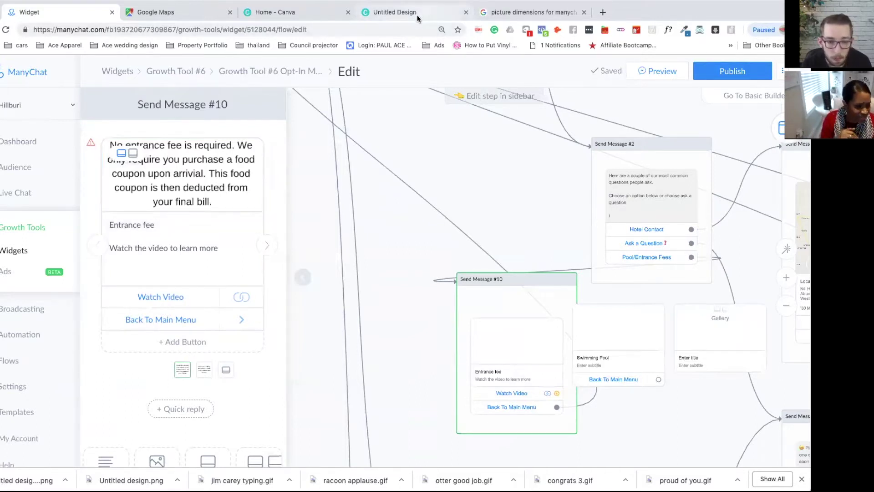
click(233, 253)
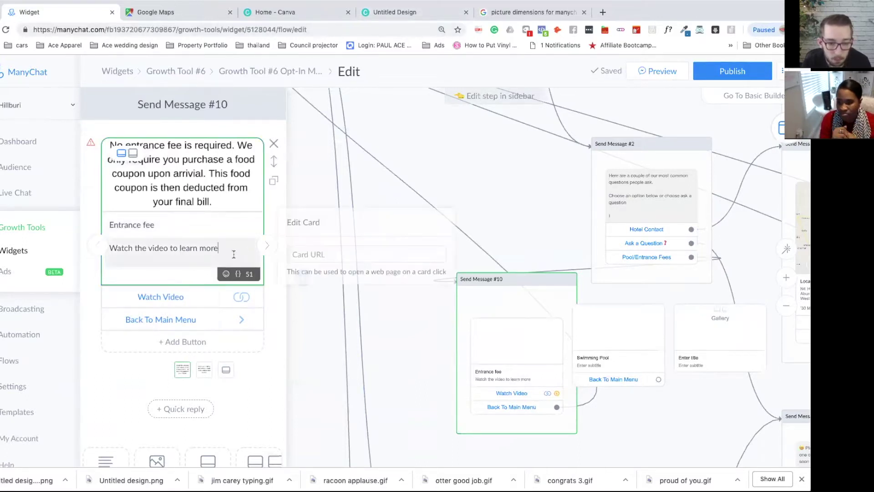
key(Return)
text(No, children are not required to pay a food voucher.)
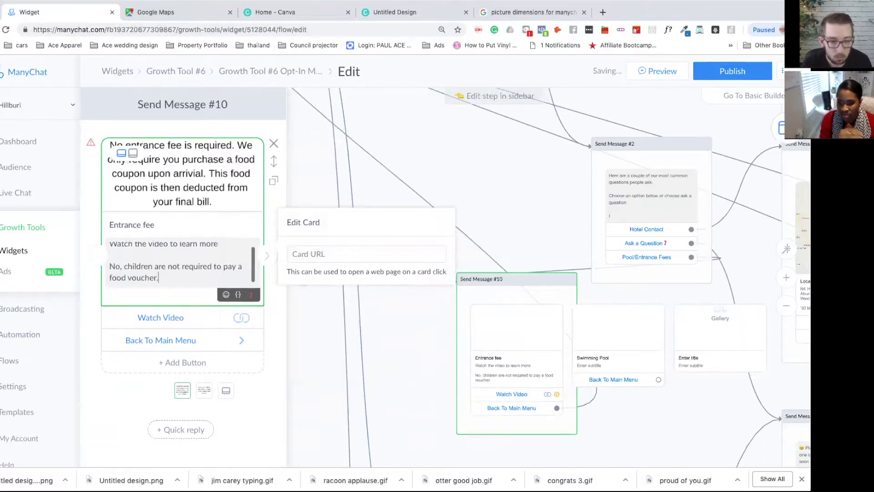
drag(159, 278, 109, 266)
key(BackSpace)
key(BackSpace)
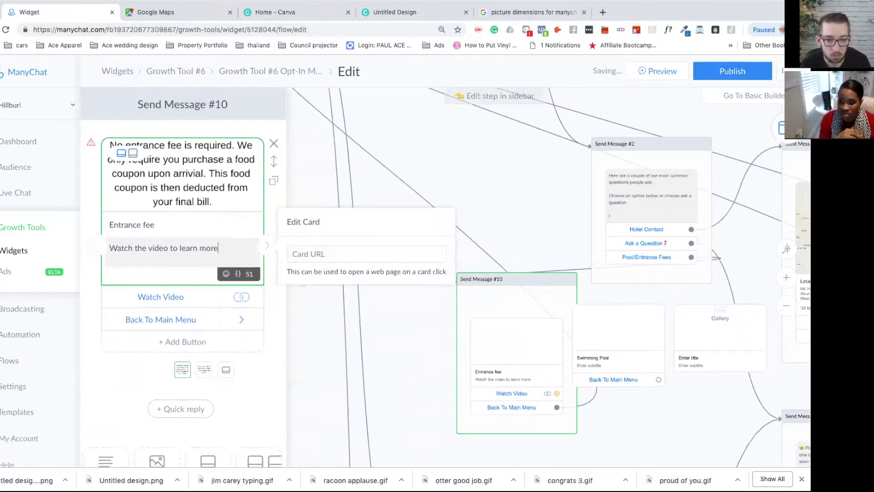
Step: In Canva, replace the design's text with the Entrance fee card's message, from "No entrance fee is required." through "deducted from your final bill."
click(421, 19)
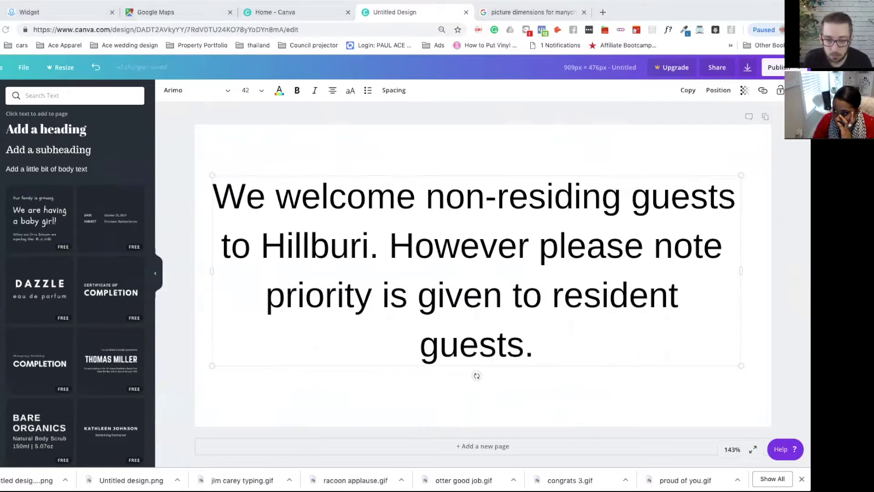
click(408, 297)
key(ctrl+a)
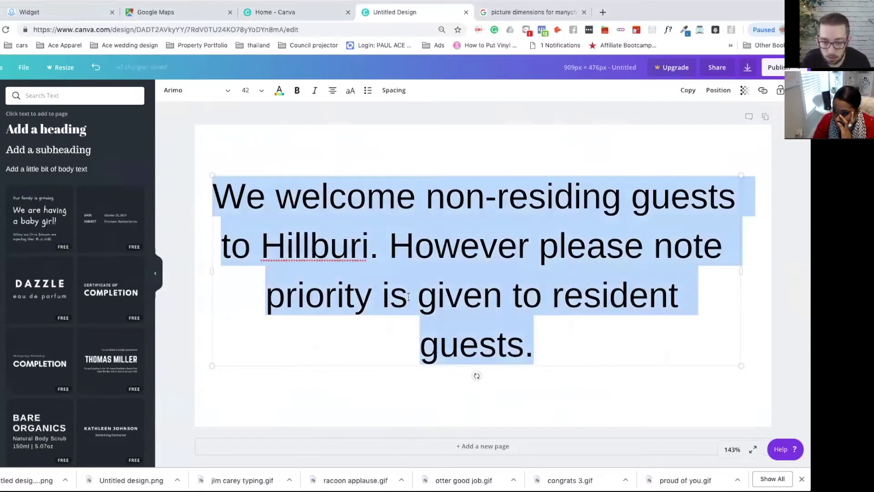
text(No entrance fee is required. We only require you purchase a food coupon upon arrivial. This food coupon is then deducted from your final bill.)
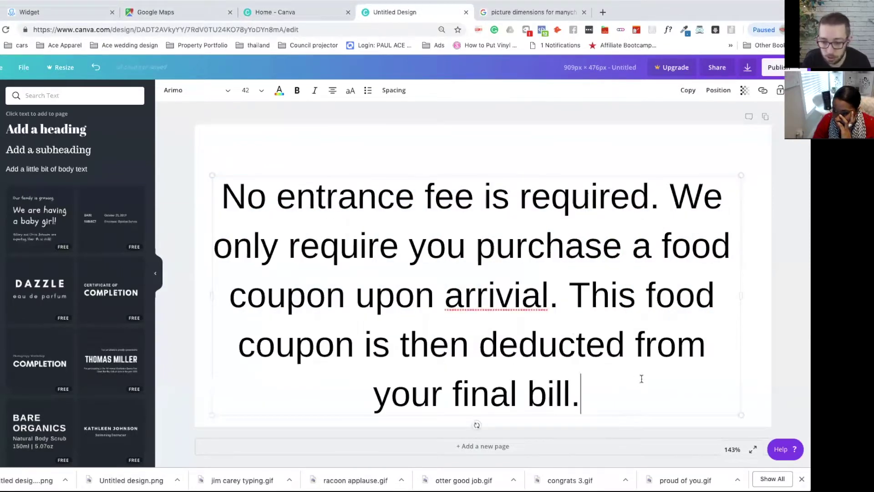
Step: Add a separate paragraph below the entrance fee message reading "children are not required to pay a food voucher."
key(Return)
key(Return)
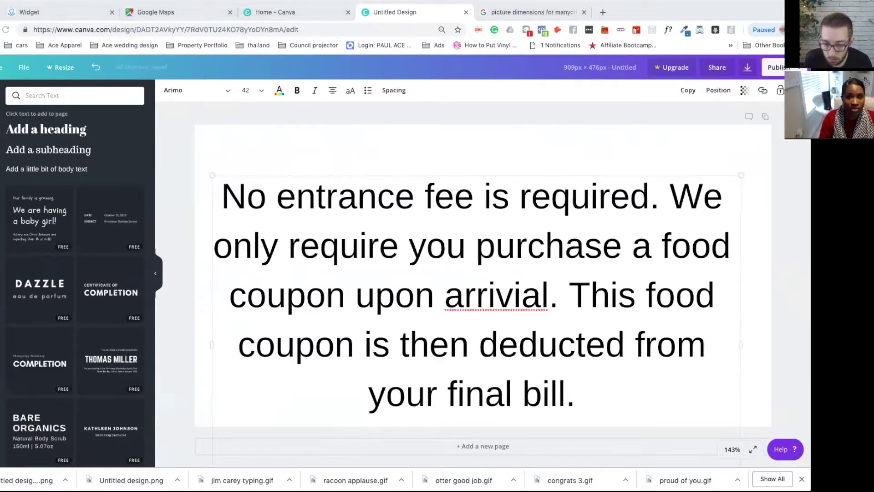
click(594, 395)
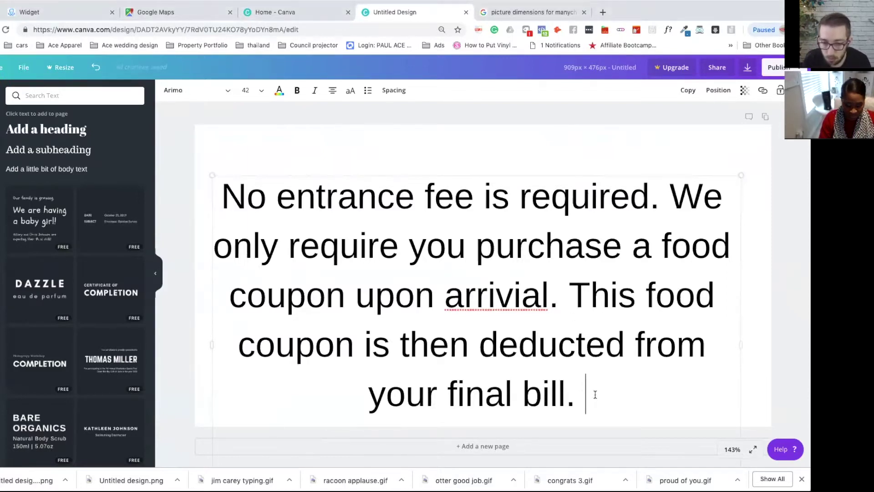
scroll(476, 437, down, 2)
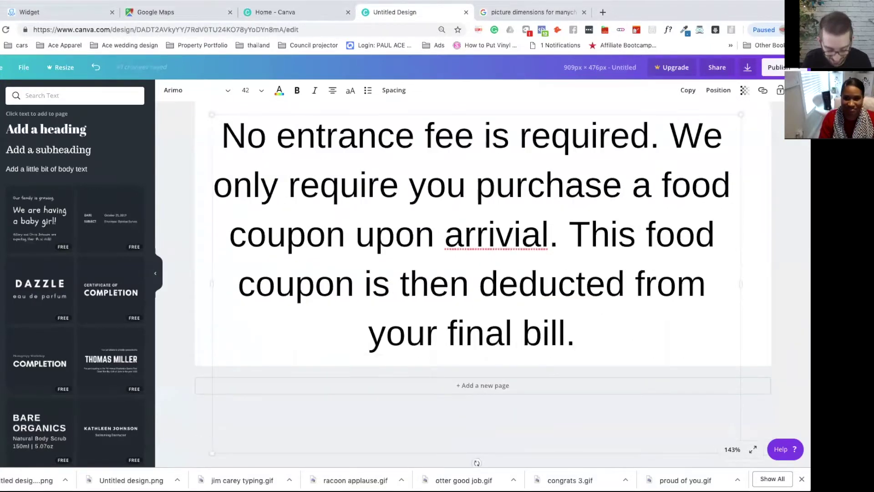
text(children are not required to pay a)
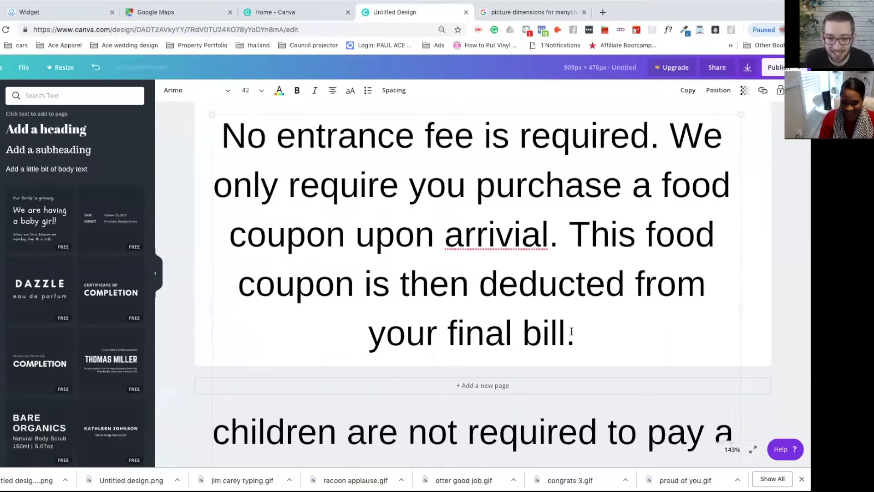
Step: Set the text's font size to 36 and move the text box up to fit within the page
click(255, 92)
click(266, 206)
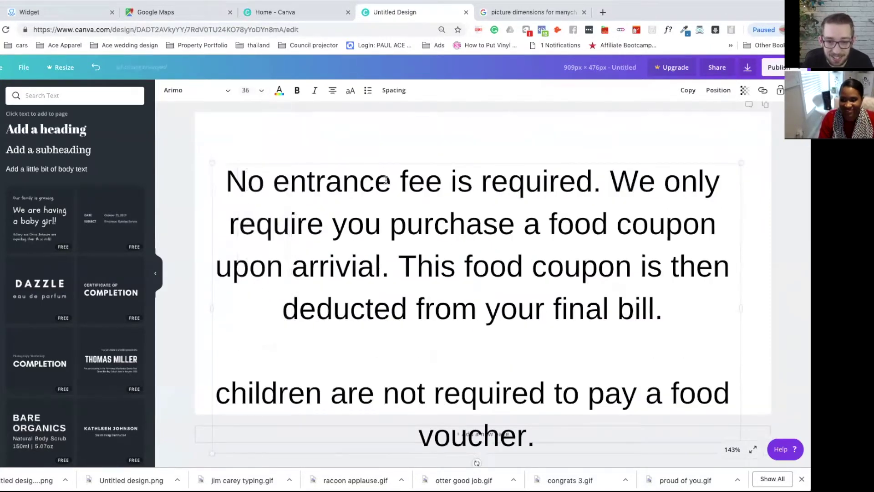
drag(396, 162, 397, 123)
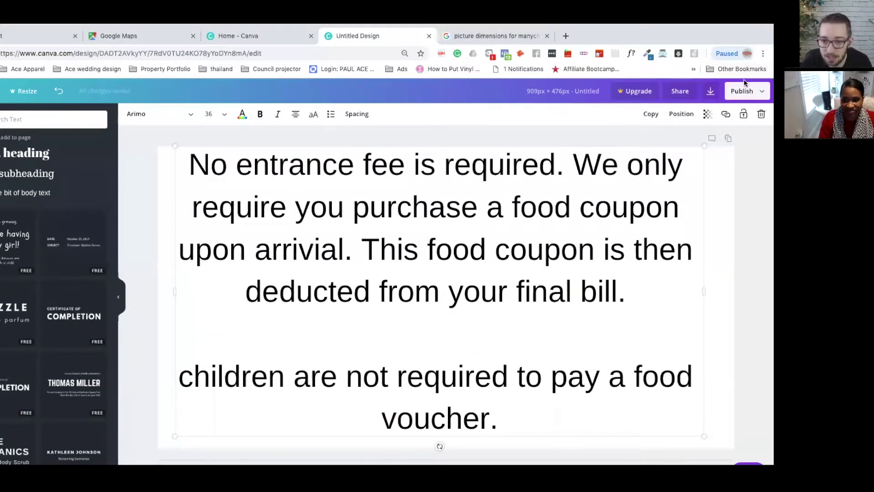
Step: Download the design as a PNG and set it as the Entrance fee card's image in ManyChat
click(782, 68)
click(680, 138)
click(688, 182)
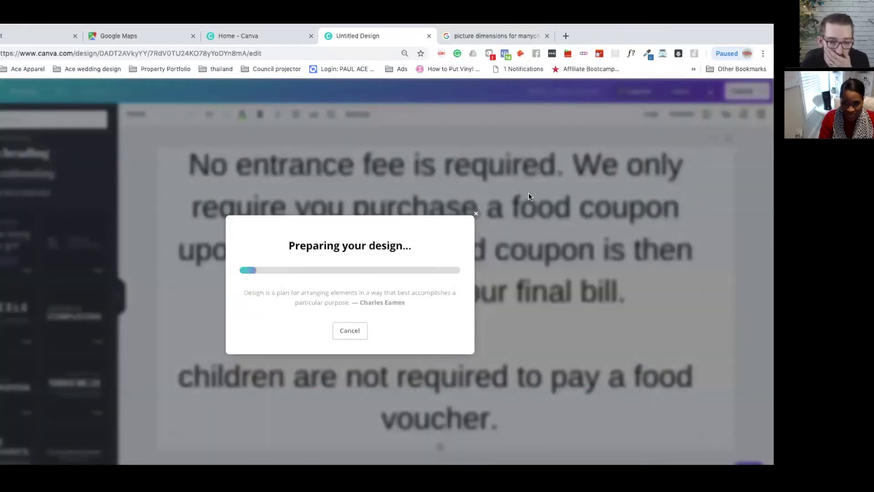
click(476, 138)
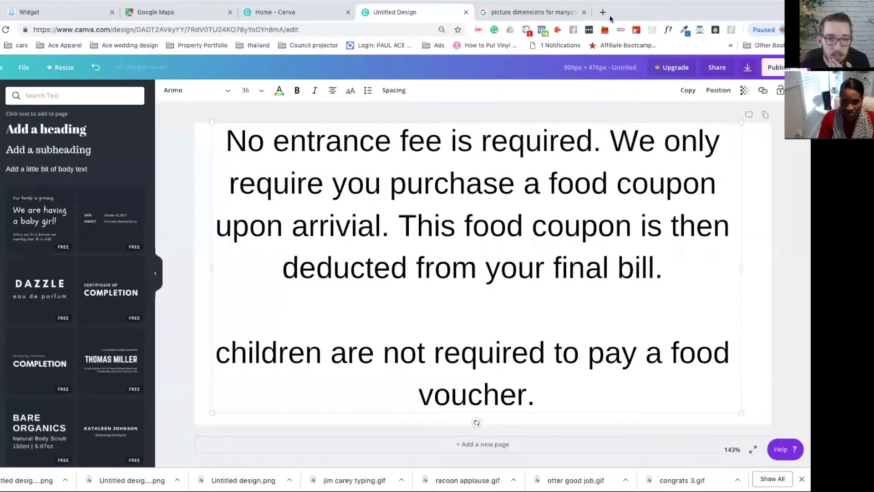
click(57, 12)
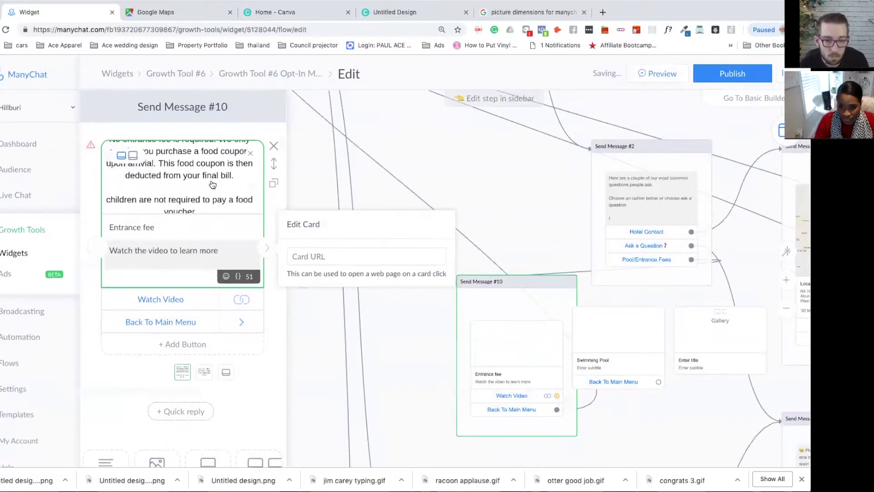
Step: In Canva, reduce the text's font size to 28 and move the text box to the vertical middle of the page
click(395, 12)
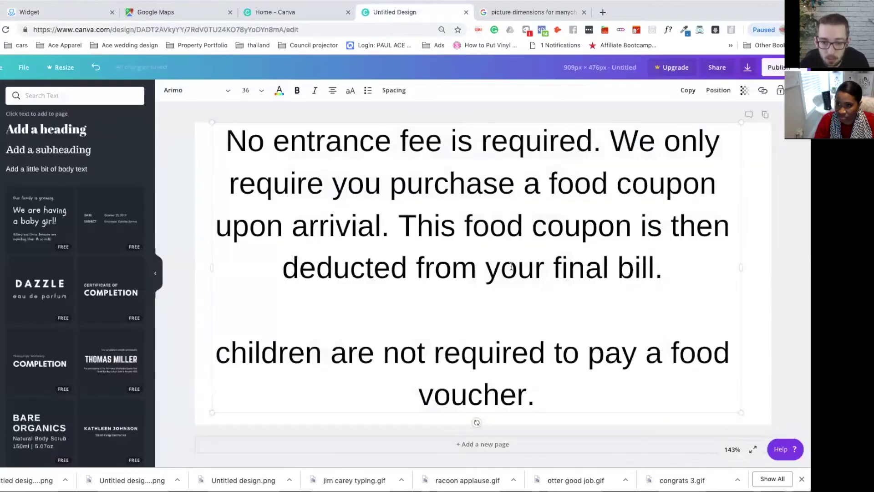
click(441, 225)
click(246, 90)
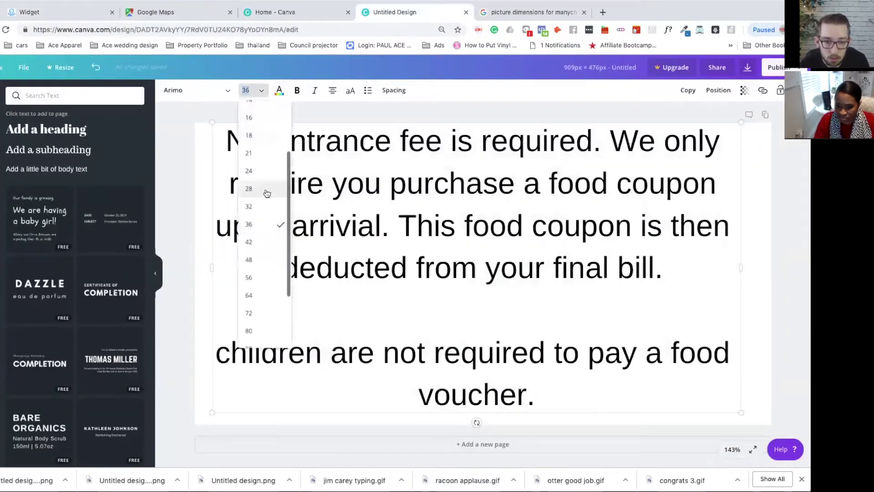
click(266, 207)
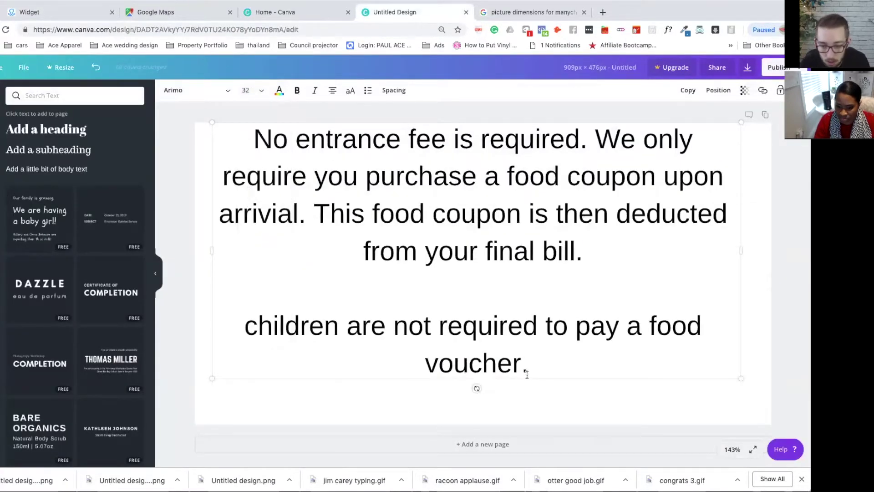
drag(527, 381, 537, 402)
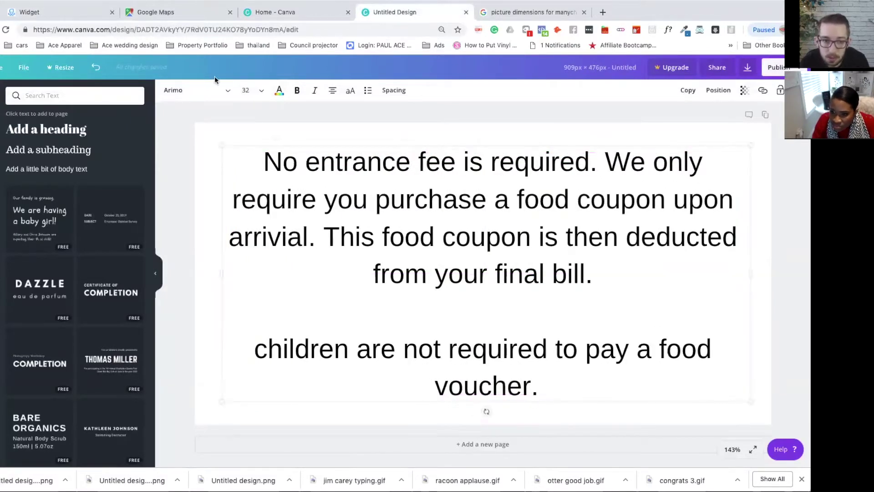
click(247, 89)
click(268, 207)
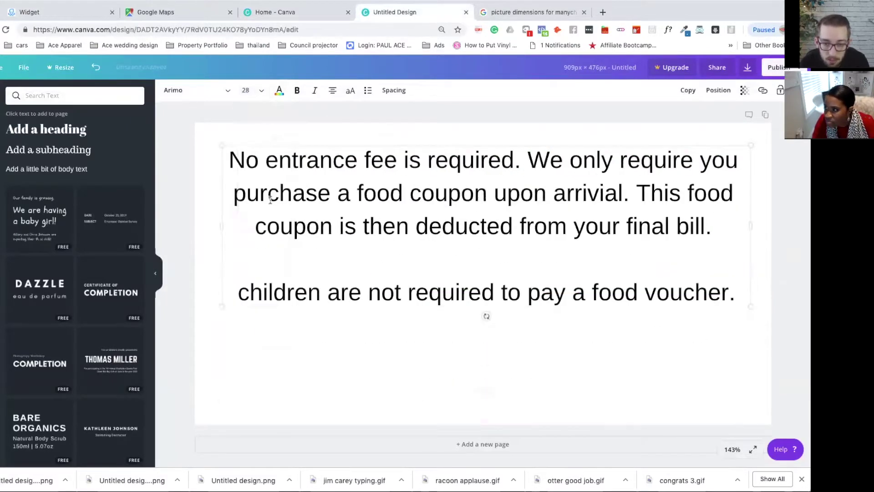
drag(376, 308, 386, 350)
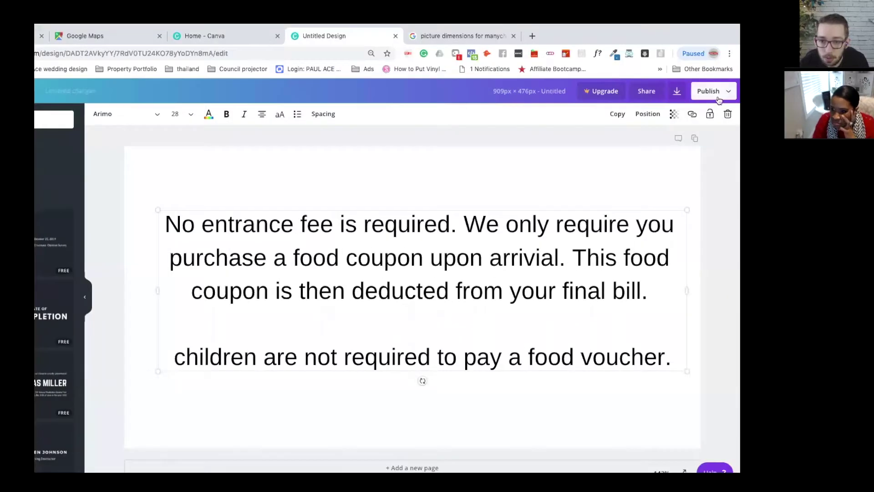
Step: Download the resized entrance fee design as a PNG
click(780, 67)
click(667, 136)
click(667, 191)
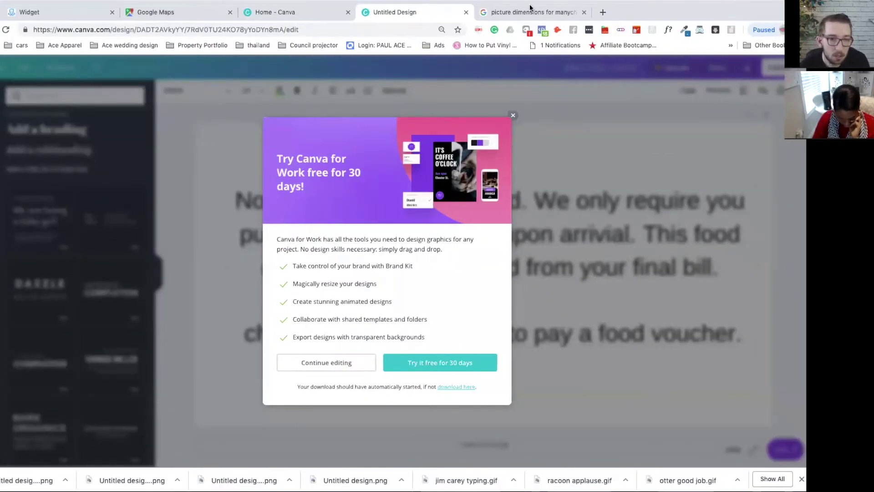
Step: Switch to ManyChat and replace the Entrance fee card's image with the newly downloaded design
click(61, 13)
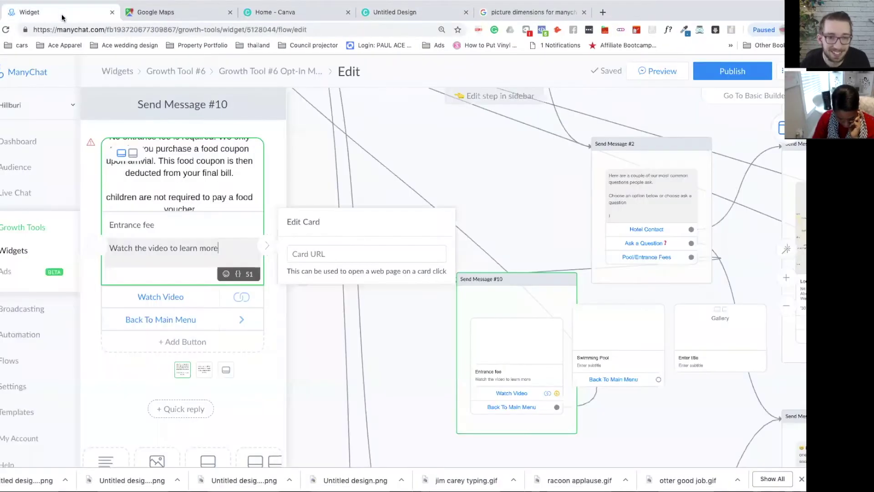
click(190, 175)
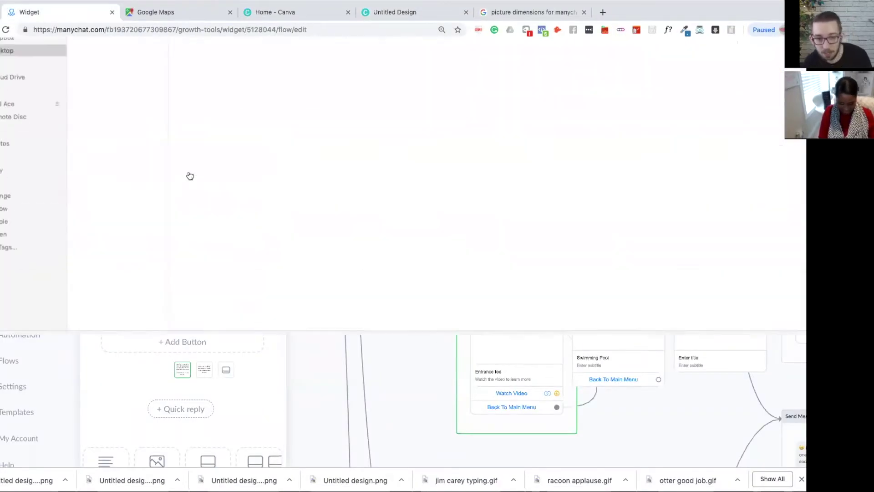
click(745, 444)
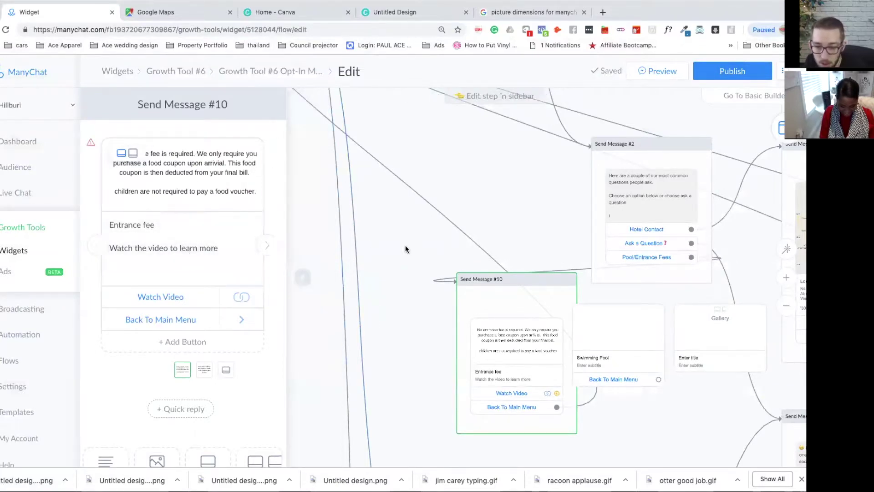
Step: Open the Swimming Pool card of Send Message #10 and try to publish the flow
scroll(405, 246, down, 2)
scroll(405, 247, up, 4)
click(658, 373)
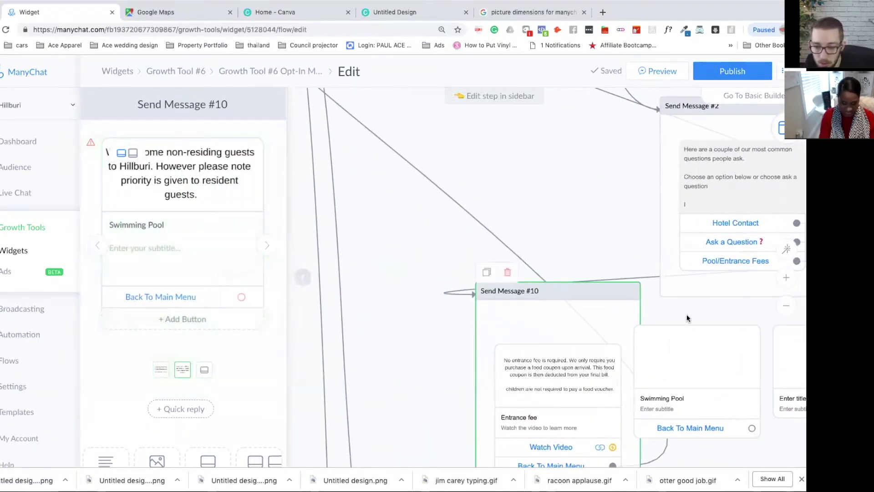
scroll(503, 237, down, 2)
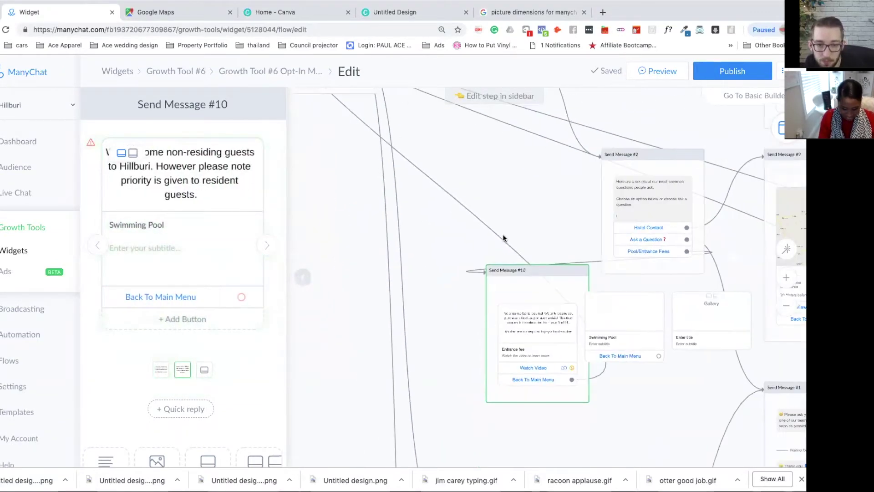
scroll(503, 238, down, 2)
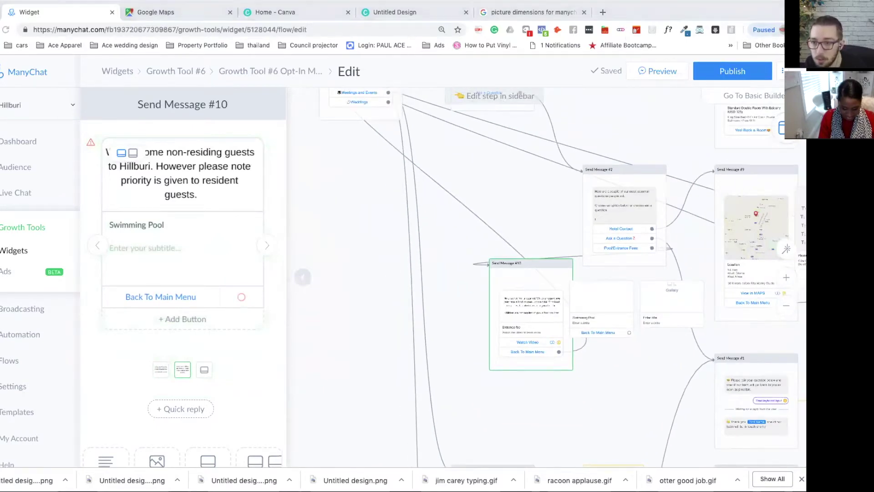
click(733, 72)
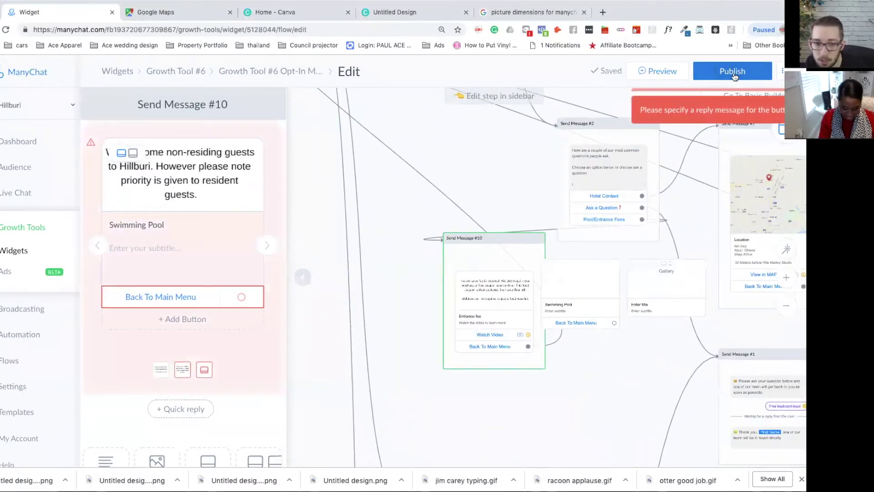
click(733, 72)
Step: Link the Swimming Pool card's Back To Main Menu button to the flow's starting step
scroll(531, 422, down, 4)
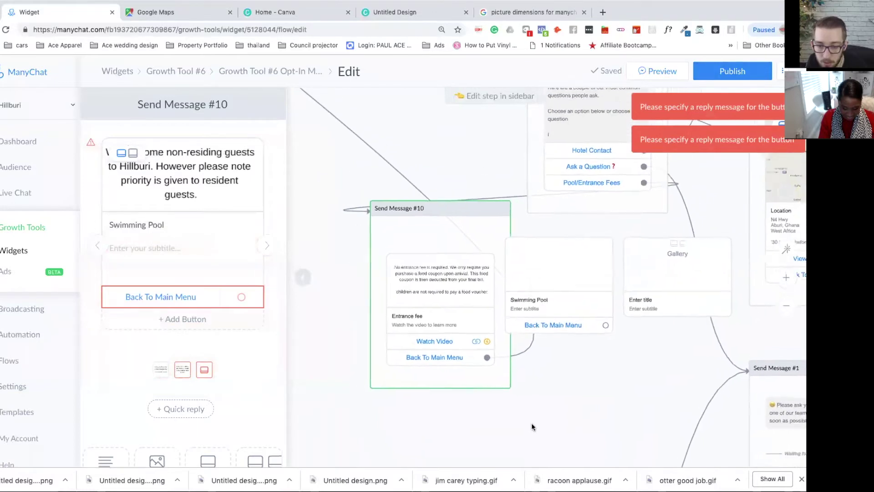
click(570, 372)
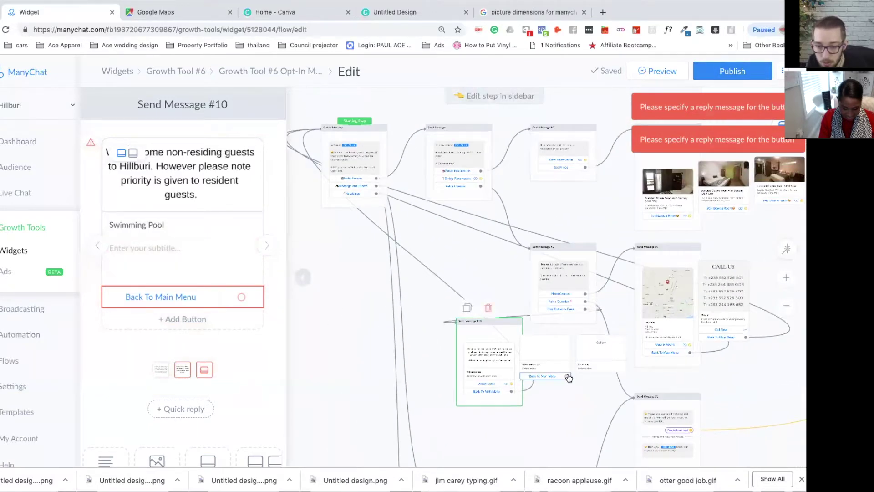
click(344, 164)
Step: Delete the empty third gallery card from Send Message #10 and publish the flow
click(715, 74)
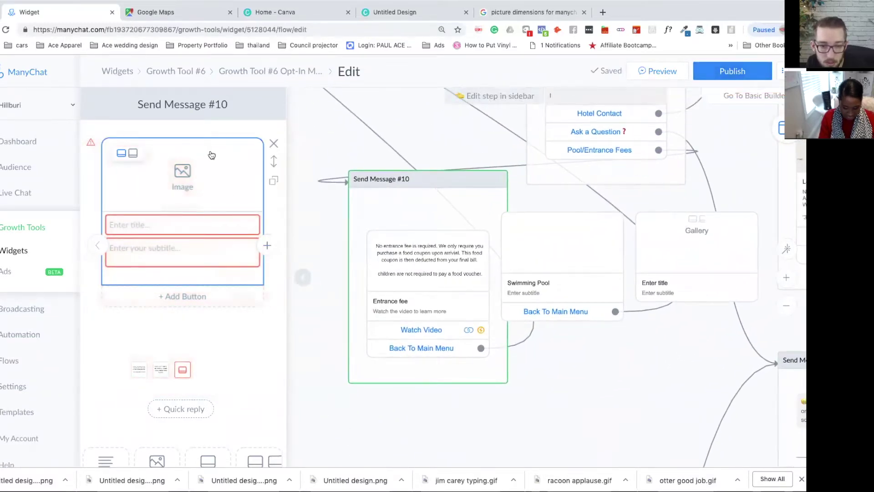
click(273, 145)
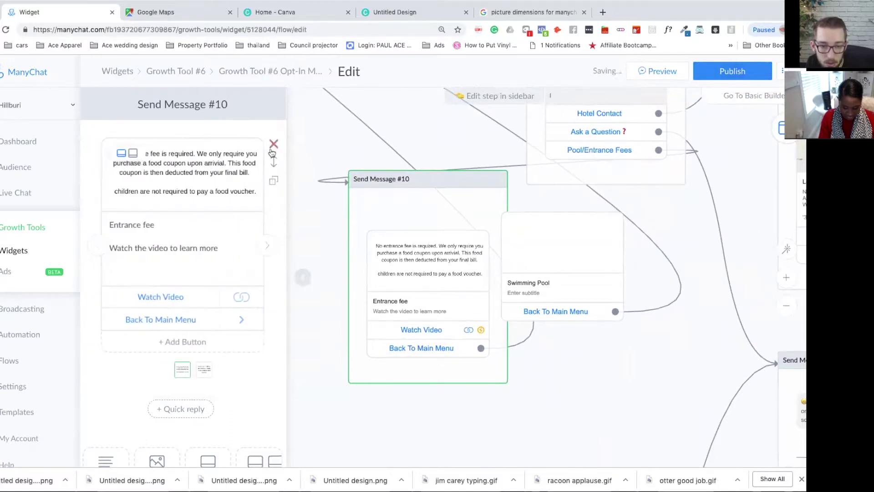
click(737, 74)
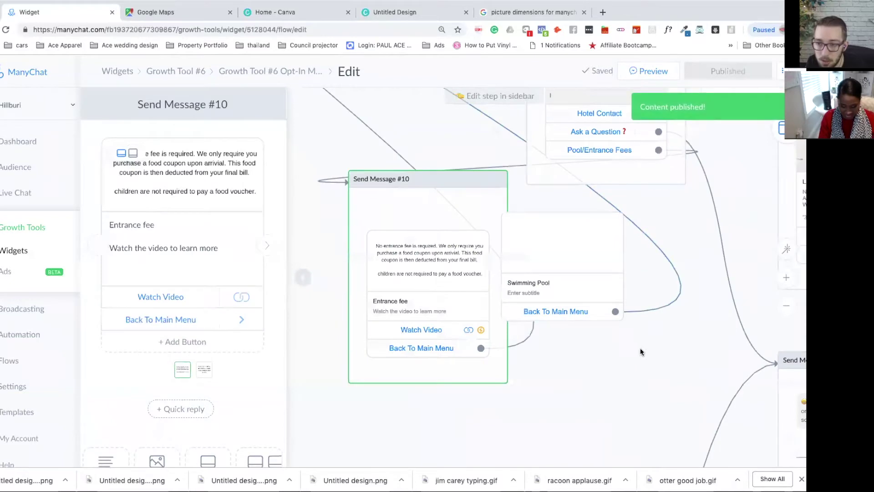
Step: Review the published flow, examining how the Pool/Entrance Fees button in Send Message #2 relates to the Send Message #10 gallery
scroll(613, 352, down, 5)
scroll(616, 352, down, 10)
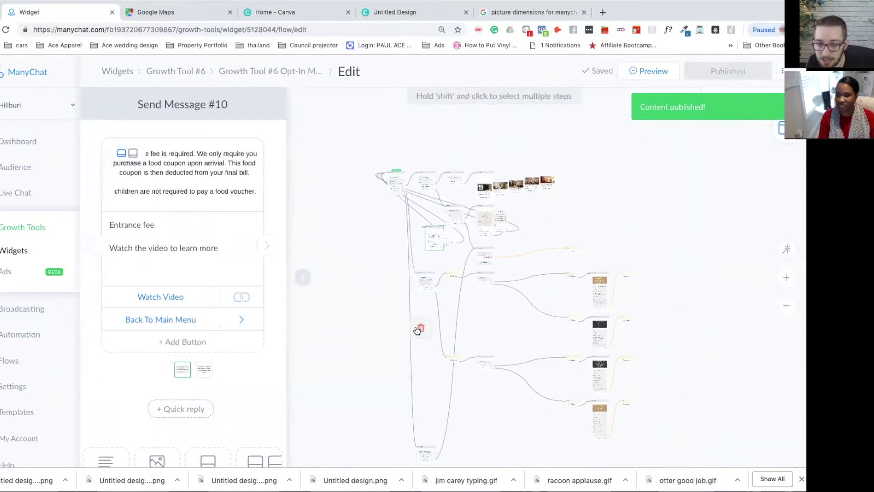
scroll(570, 209, up, 10)
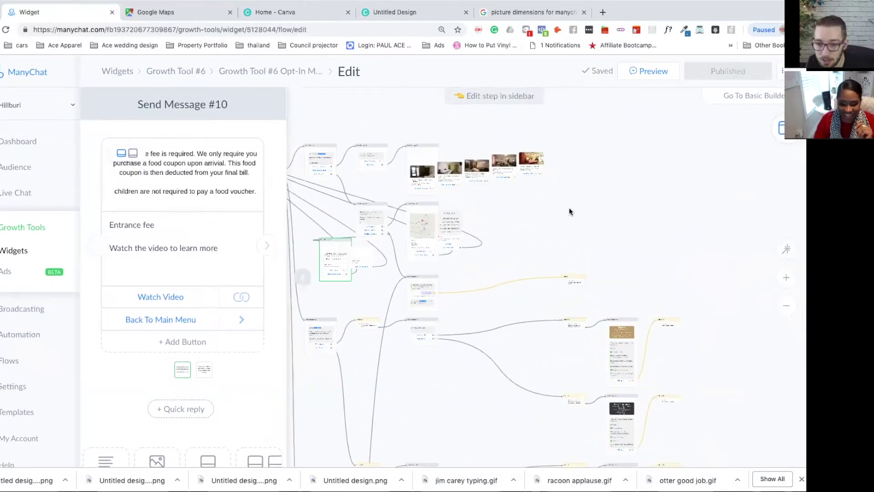
scroll(477, 212, up, 6)
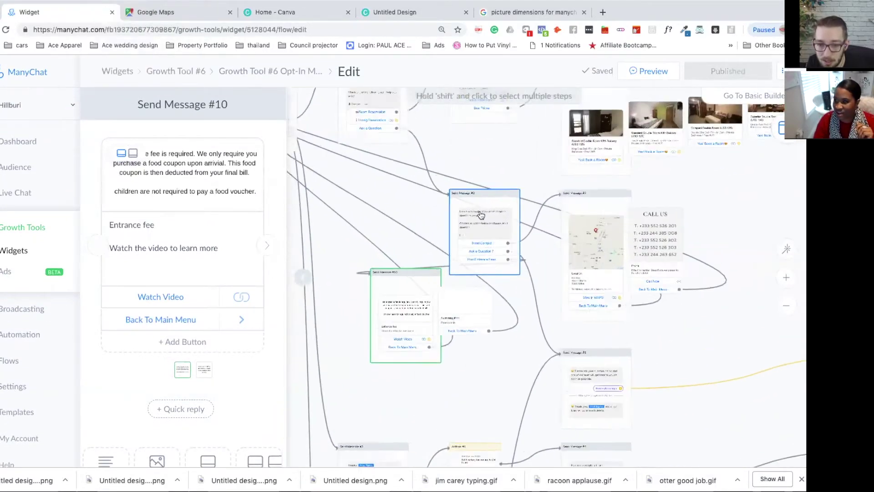
scroll(546, 205, up, 3)
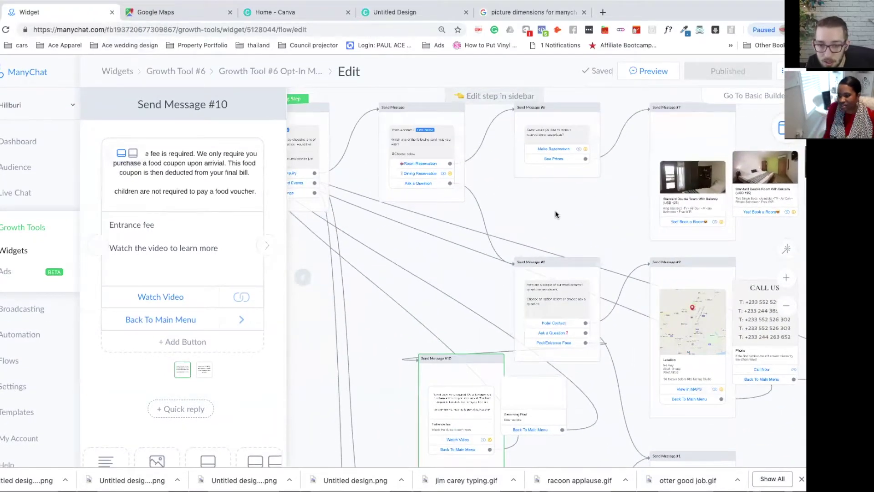
scroll(556, 211, up, 5)
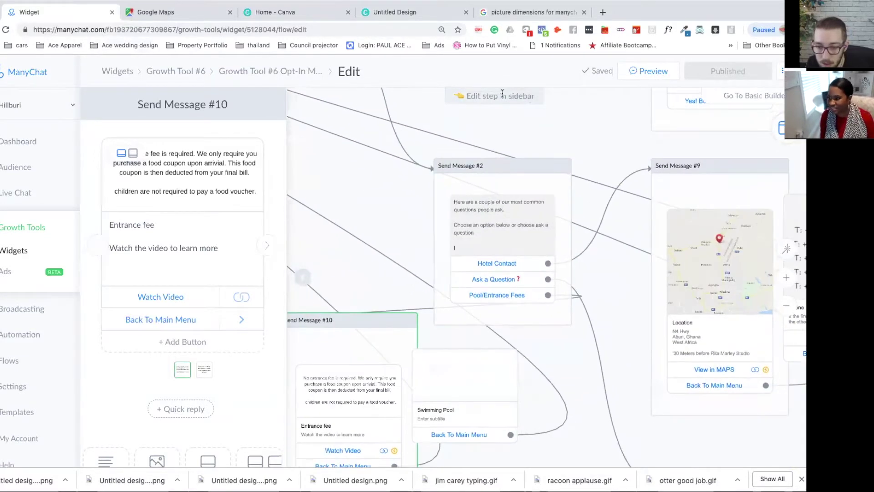
click(532, 194)
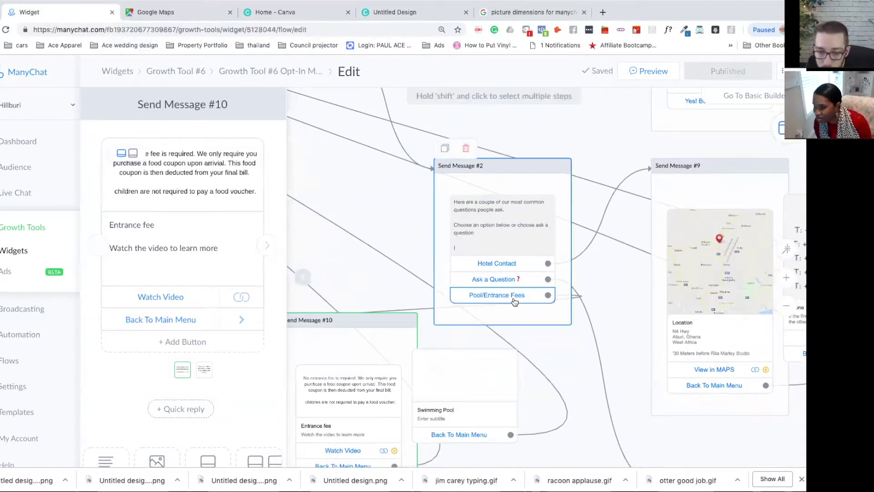
scroll(535, 341, down, 3)
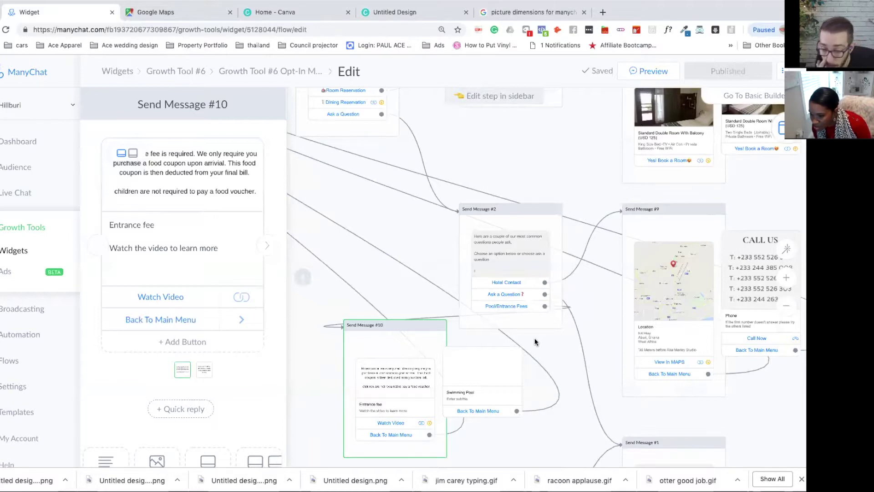
scroll(463, 370, down, 3)
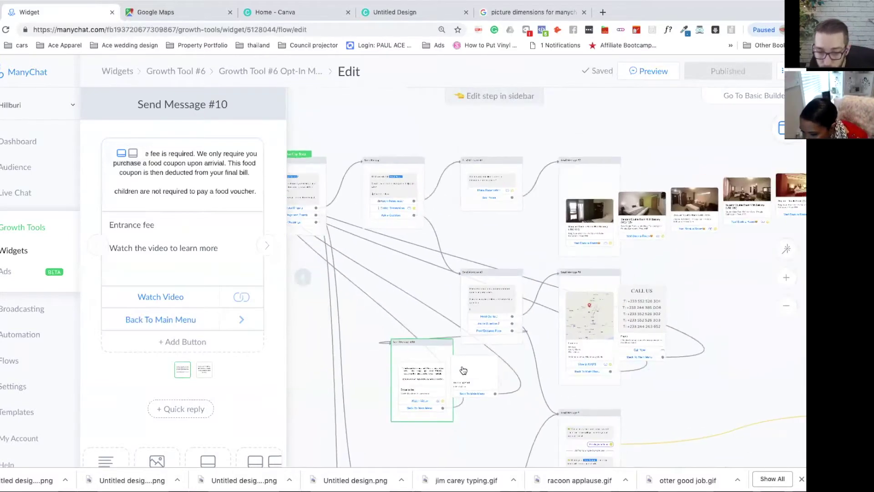
scroll(463, 369, up, 5)
scroll(463, 370, down, 3)
scroll(463, 370, left, 3)
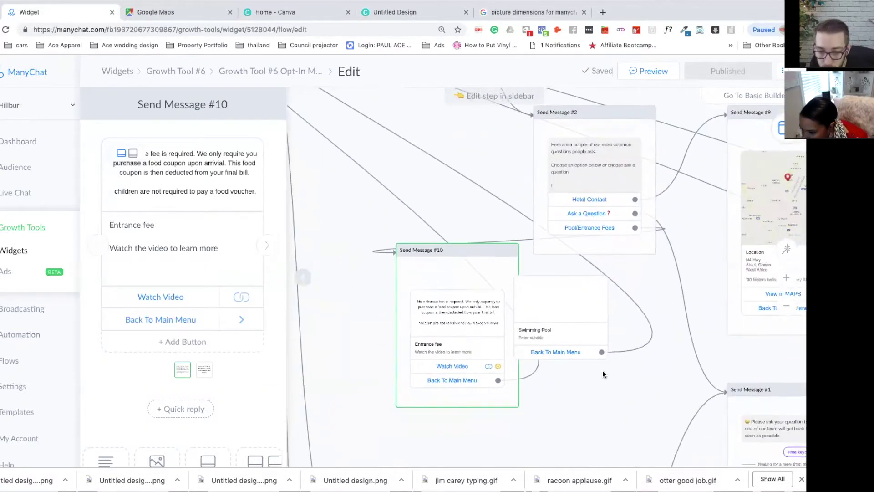
Step: Try the alternative image format on the Entrance fee card and restore the original format
click(449, 333)
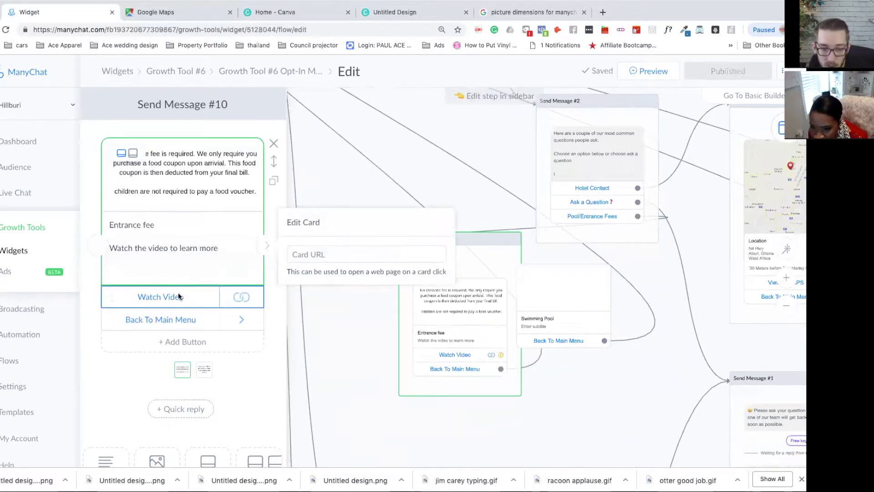
click(133, 154)
click(121, 153)
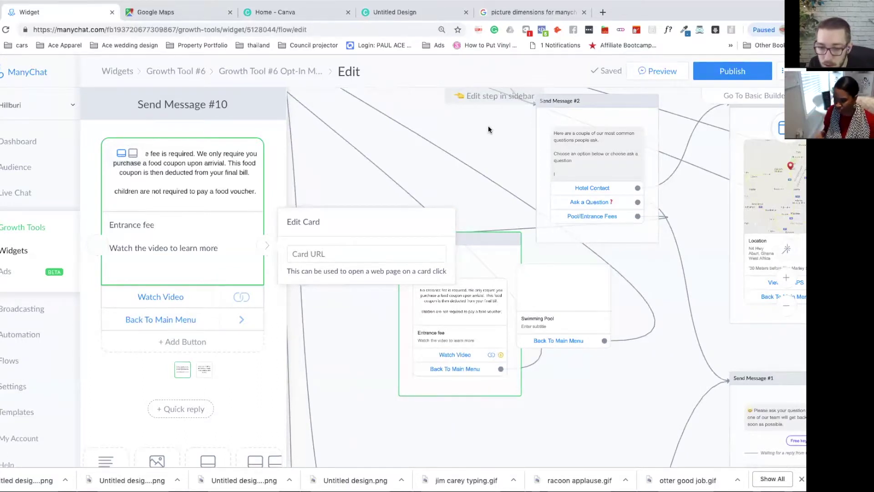
Step: Check the Swimming Pool card in the gallery and publish the flow again
click(263, 251)
click(263, 252)
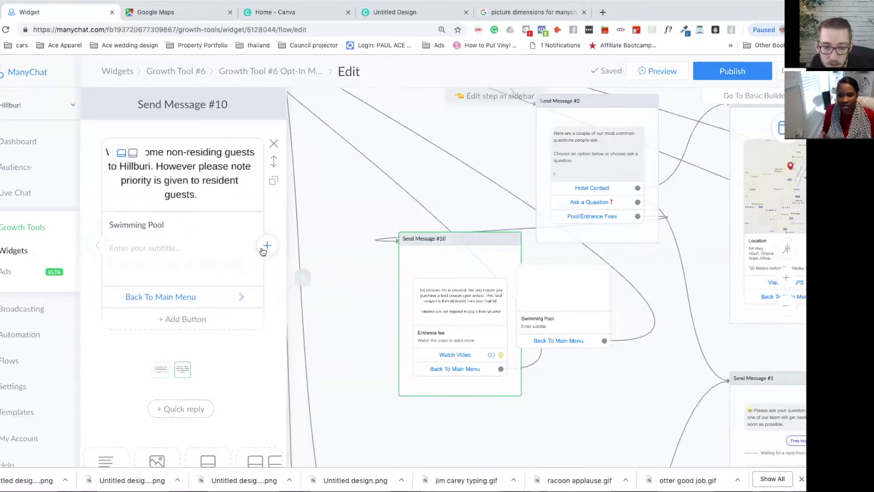
click(720, 72)
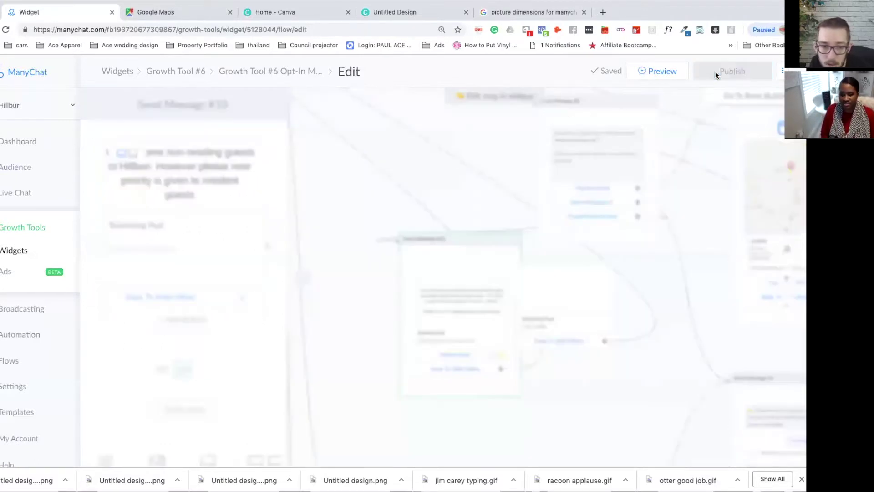
Step: Add the line "Click the arrow to see pool fees" to the Entrance fee card's subtitle and publish the flow
click(96, 247)
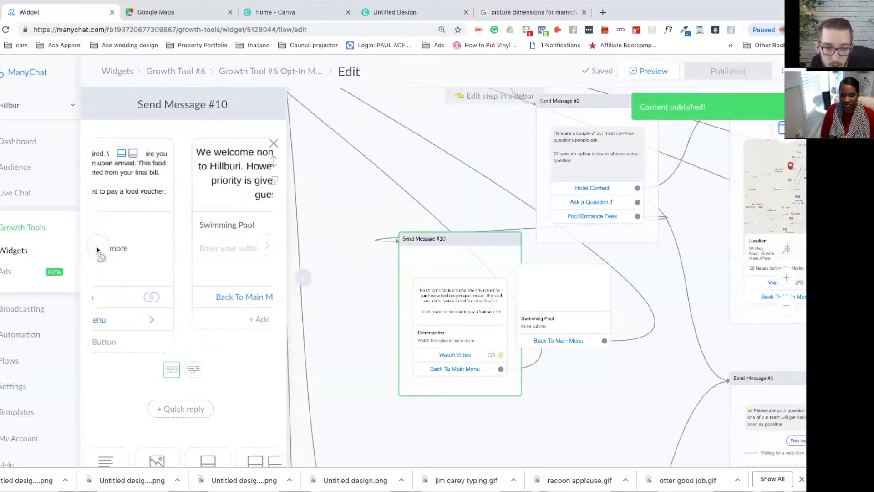
click(235, 250)
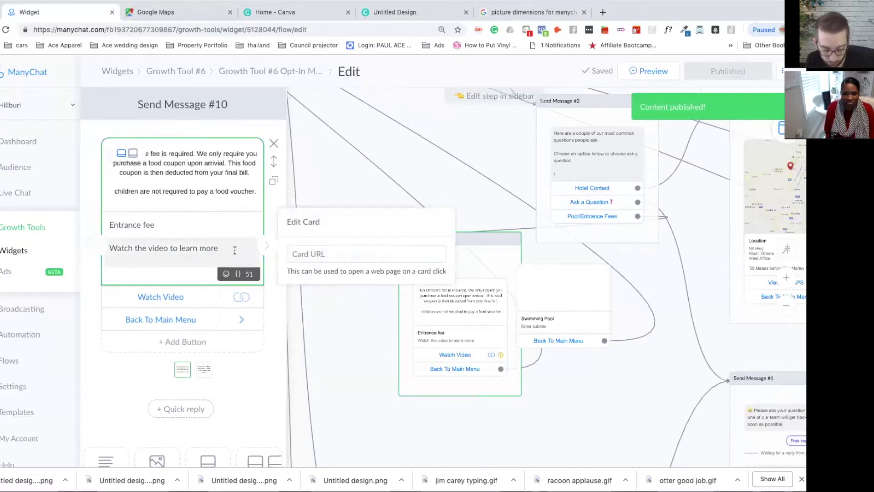
key(Return)
text(Cl)
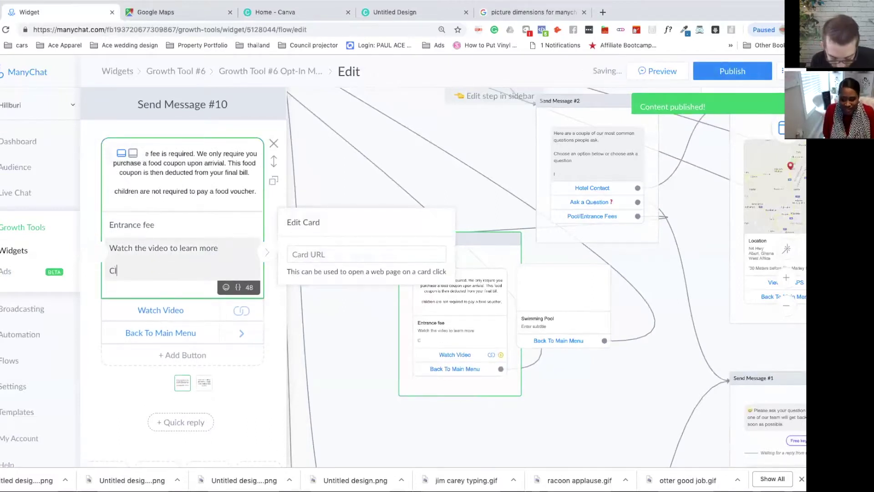
text(ick the ar)
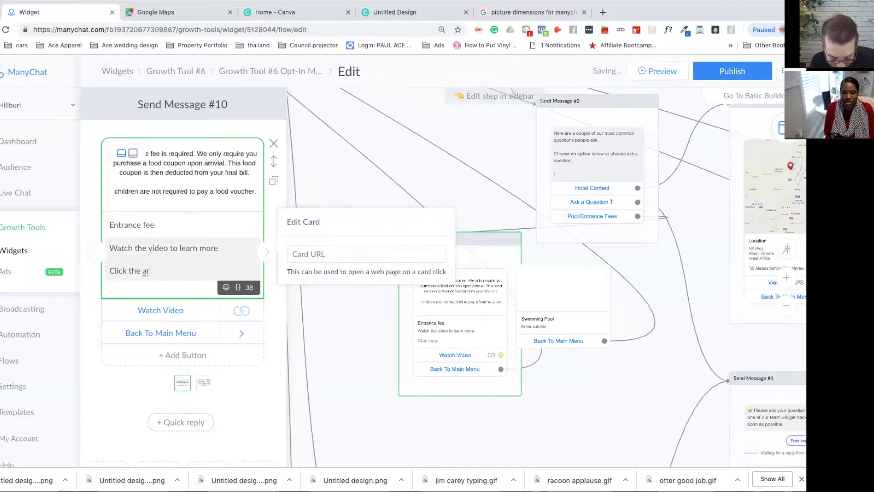
text(row to see )
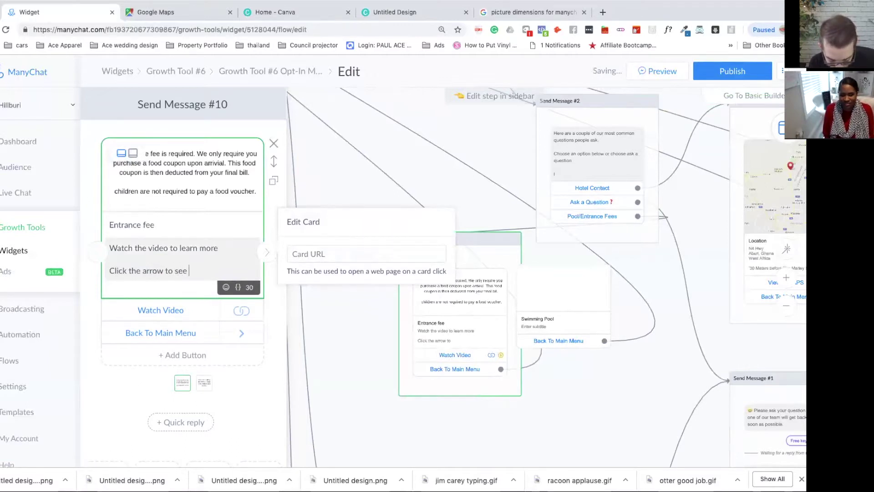
text(pool fees)
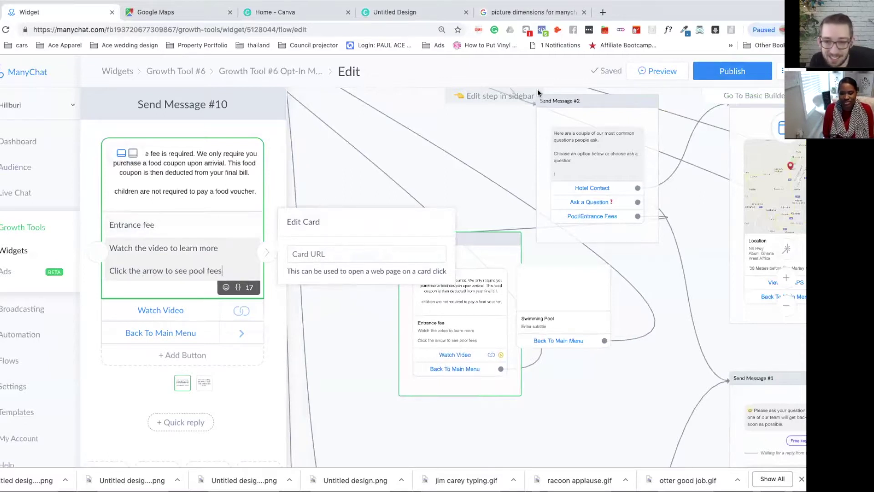
click(715, 73)
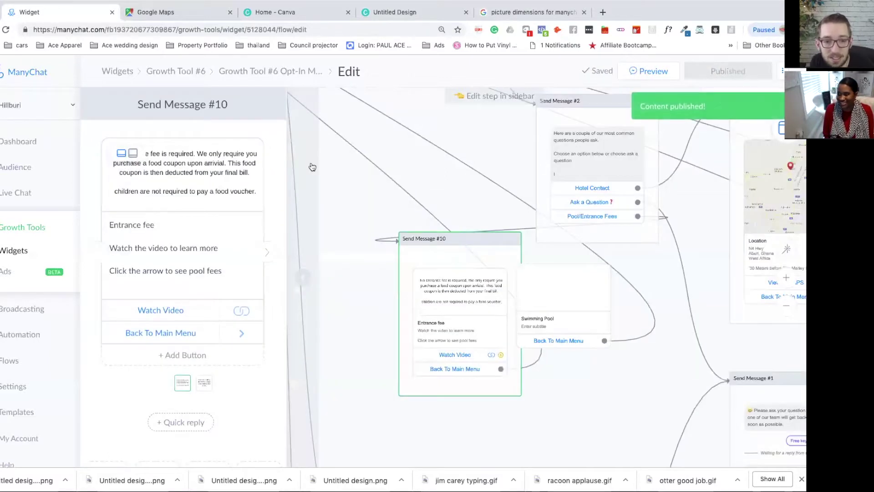
Step: Close the Send Message #10 editor and look over the whole flow
scroll(382, 231, down, 6)
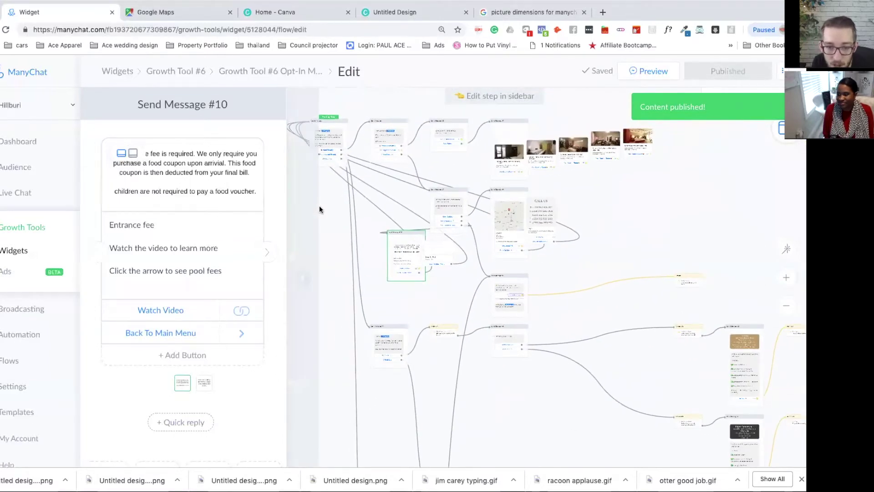
double_click(321, 207)
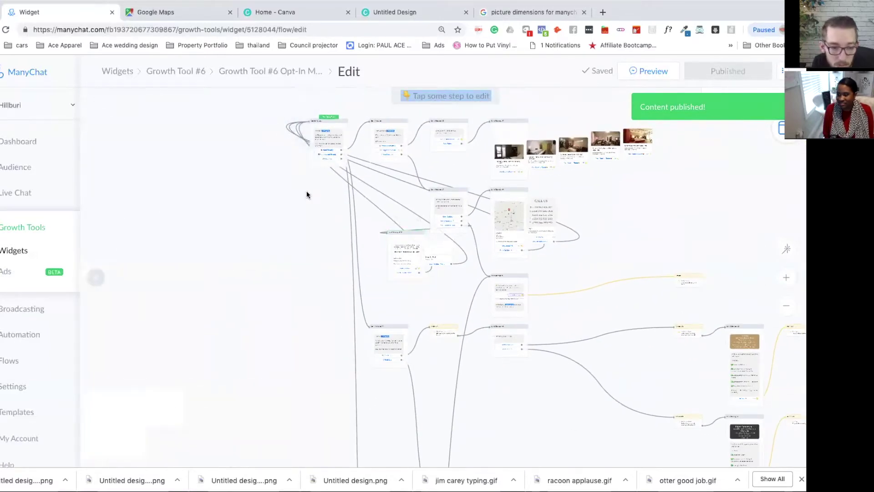
scroll(196, 254, down, 2)
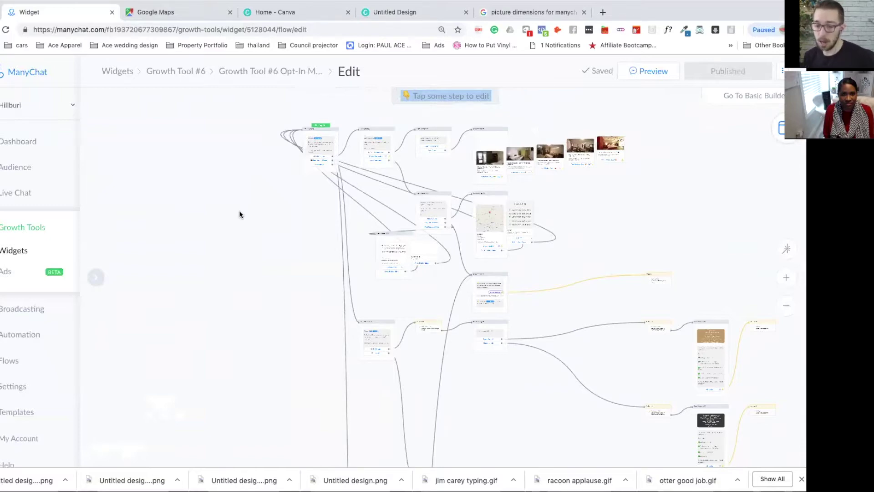
Step: Replace the Default Reply automation's flow with the Growth Tool #6 Opt-In Message flow
scroll(250, 202, up, 5)
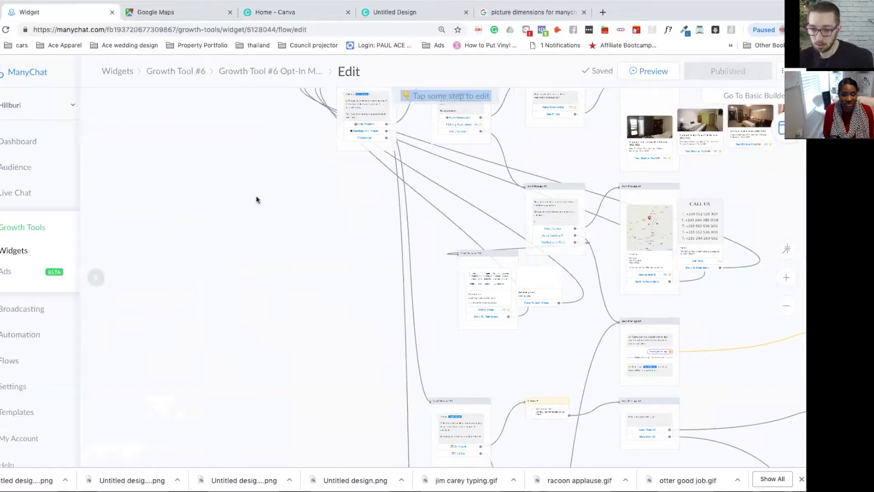
drag(256, 195, 266, 264)
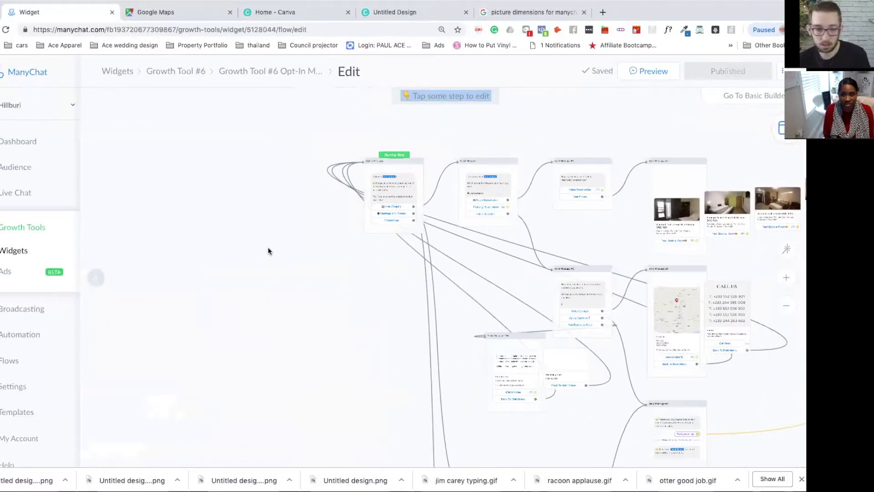
click(25, 337)
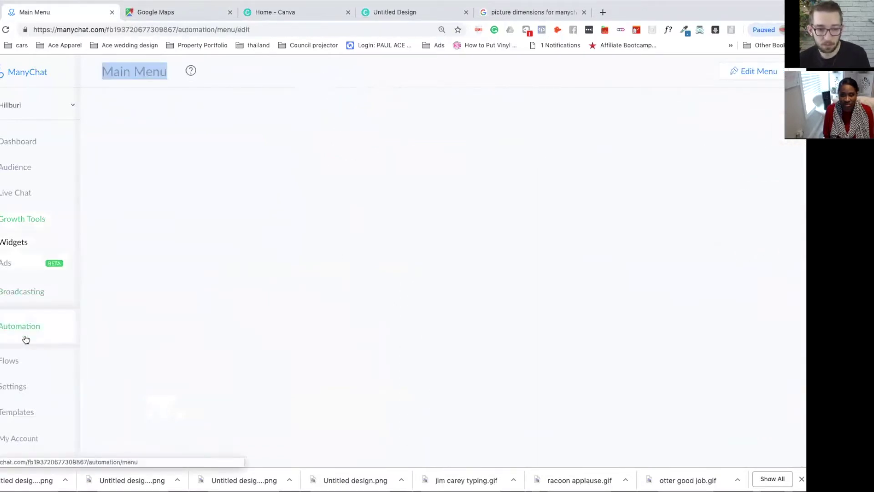
click(231, 278)
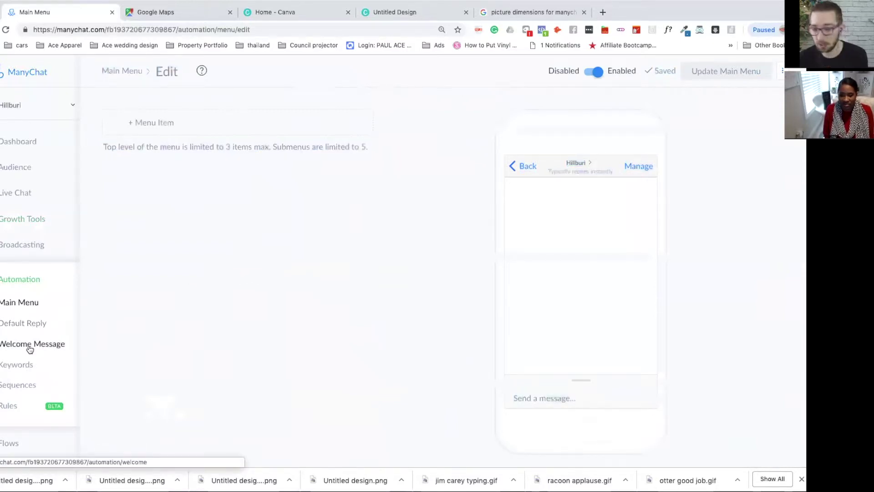
click(35, 327)
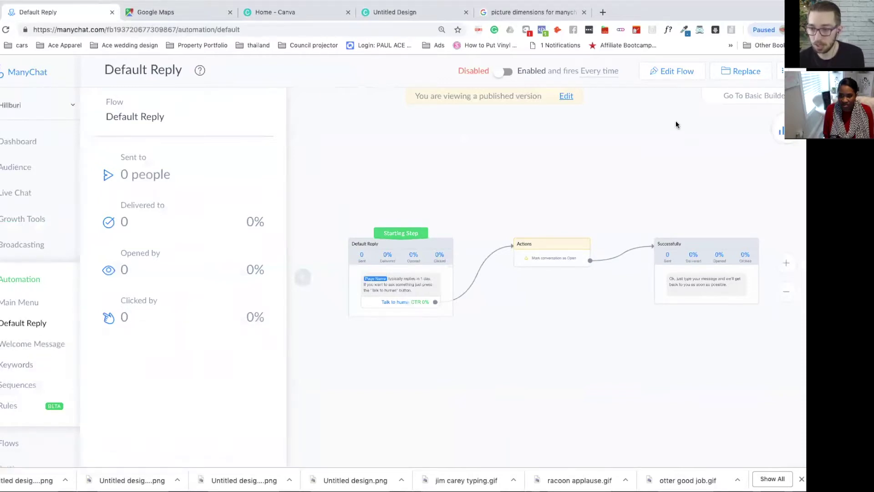
click(752, 75)
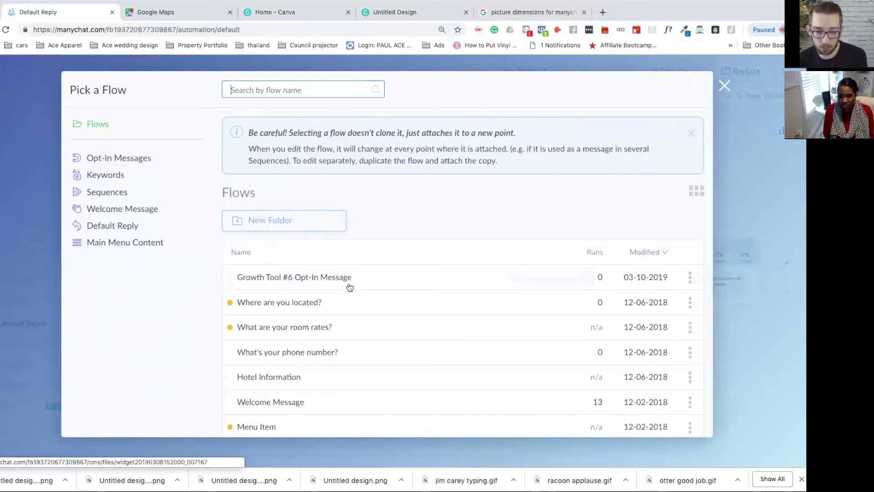
scroll(319, 359, down, 3)
scroll(327, 353, up, 3)
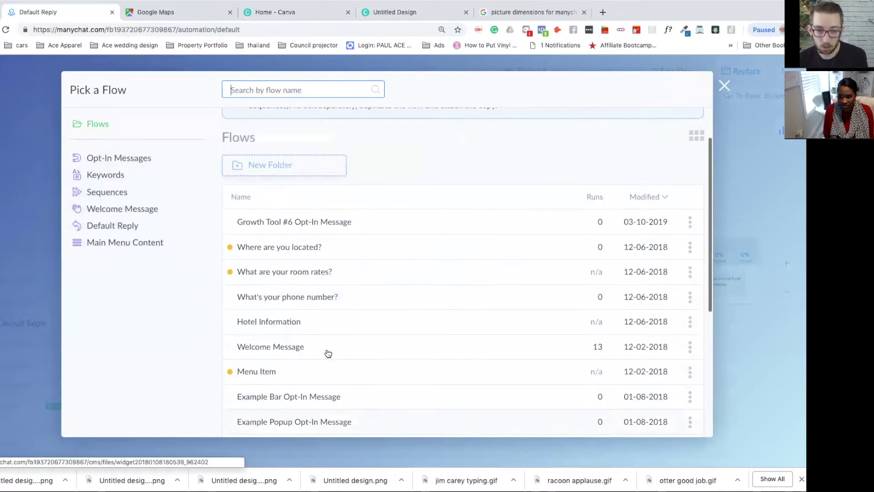
click(336, 279)
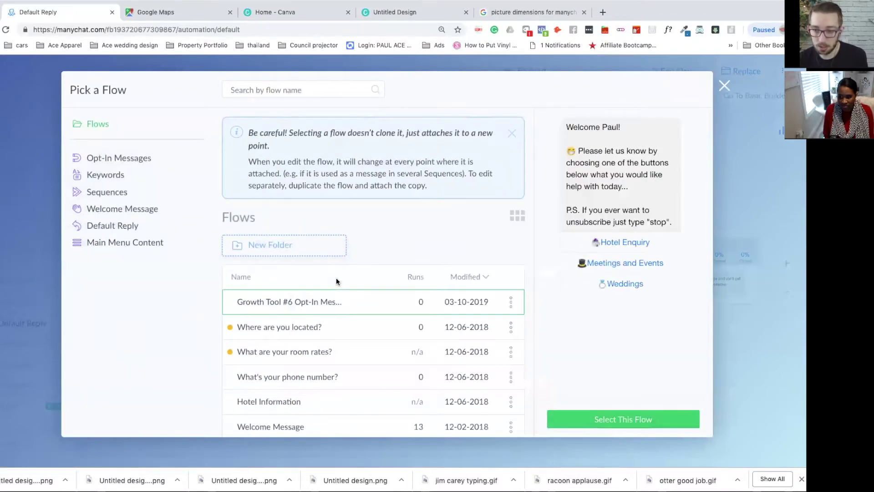
click(663, 419)
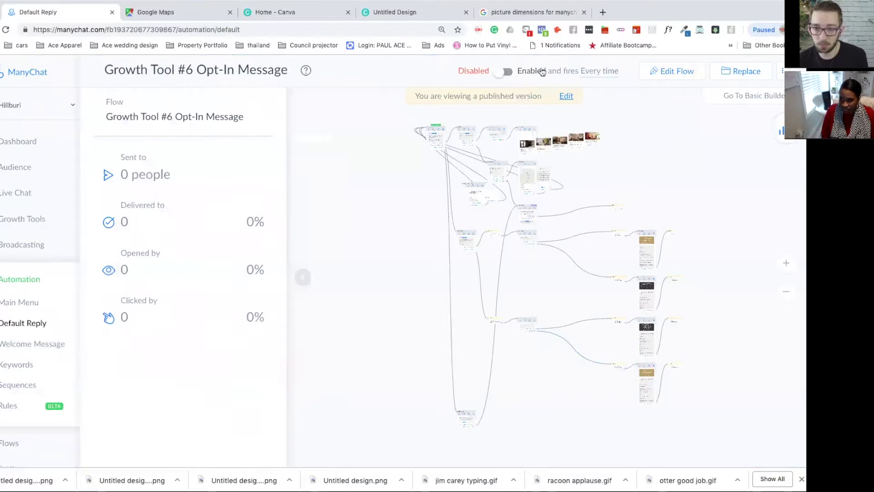
Step: Enable the Default Reply automation and set it to fire once per 24h
click(503, 72)
click(612, 73)
click(617, 90)
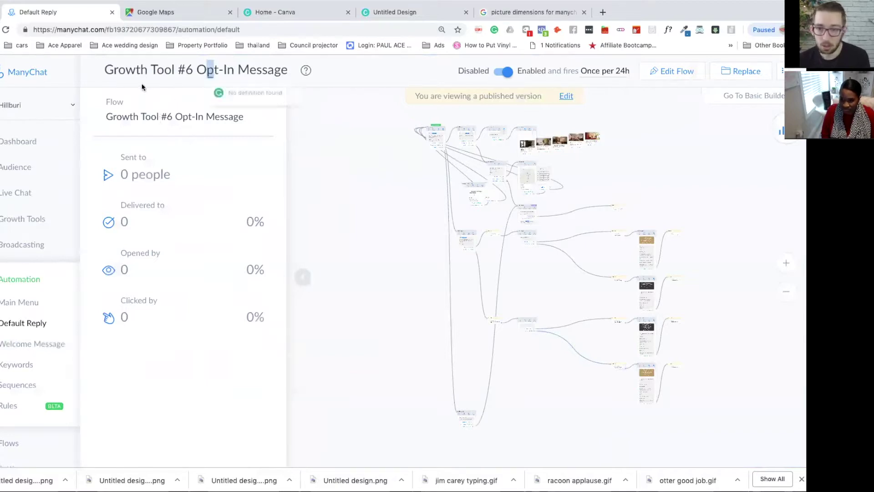
Step: Rename the Growth Tool #6 widget to "Hotel enquires bot" and save it
click(32, 223)
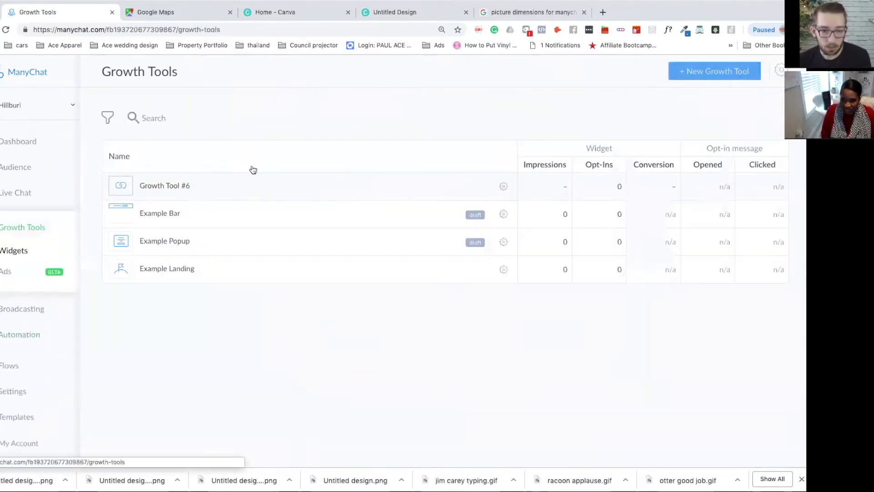
click(190, 185)
click(202, 77)
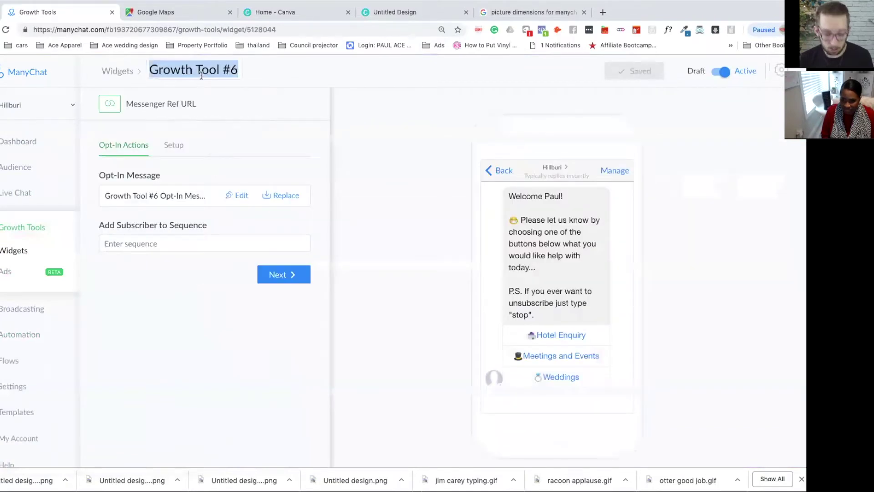
text(Hotel)
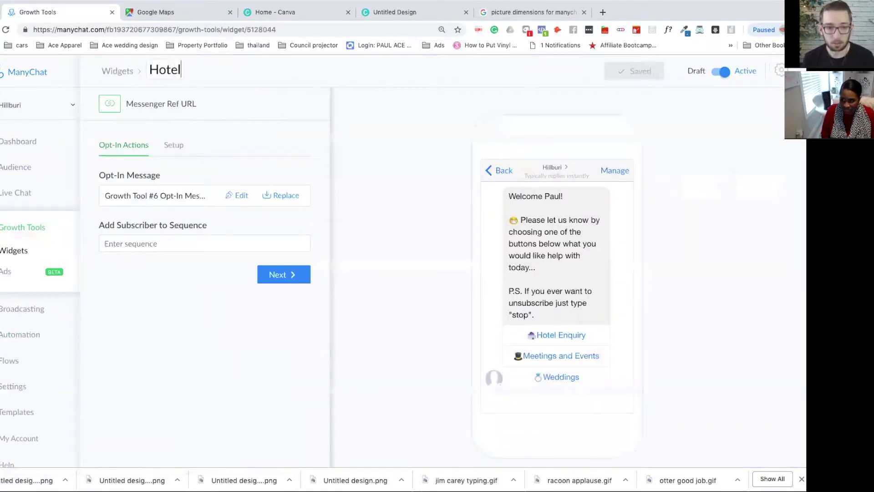
text( enq)
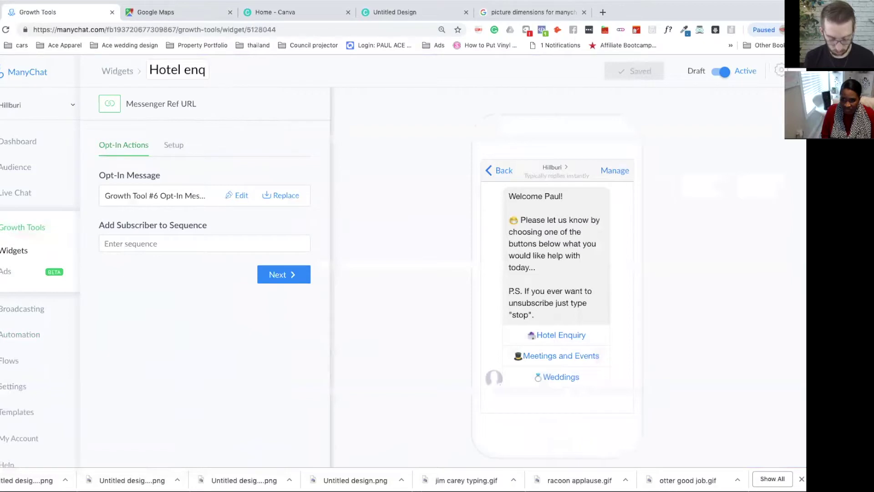
text(uires bot)
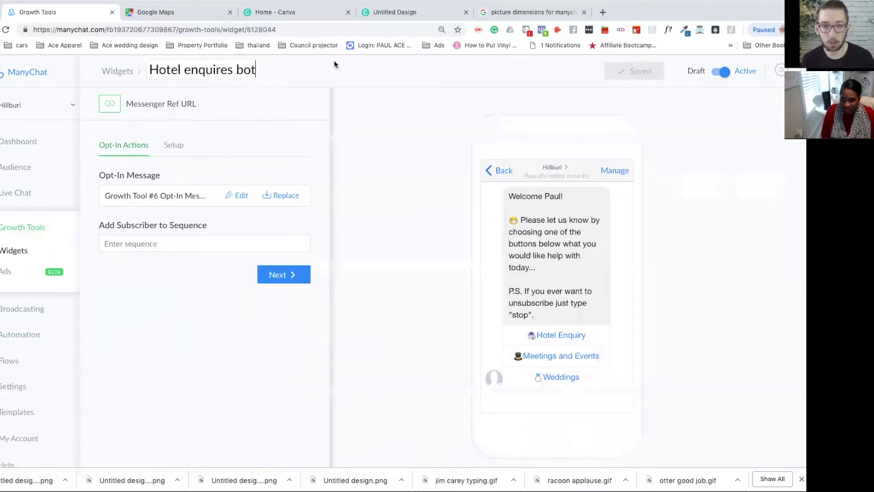
key(Return)
click(637, 71)
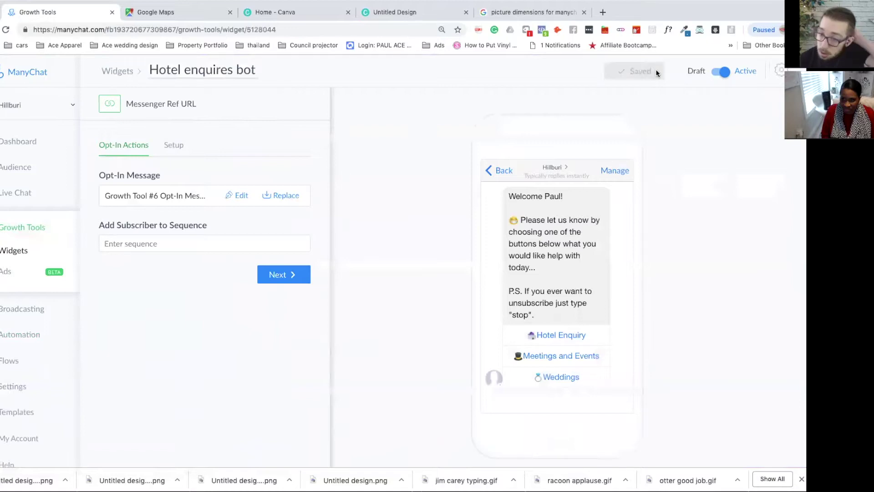
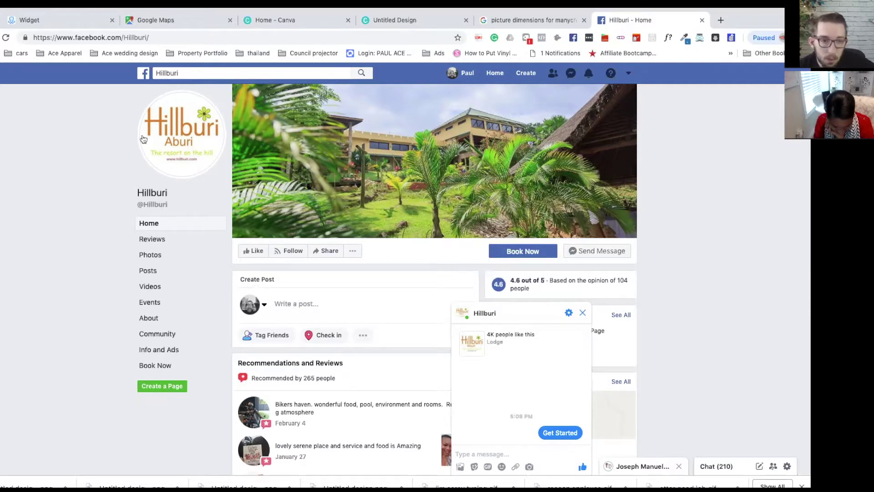
Step: Check the Default Reply automation's status and firing frequency in ManyChat against the chat on Hillburi's Facebook page
click(55, 22)
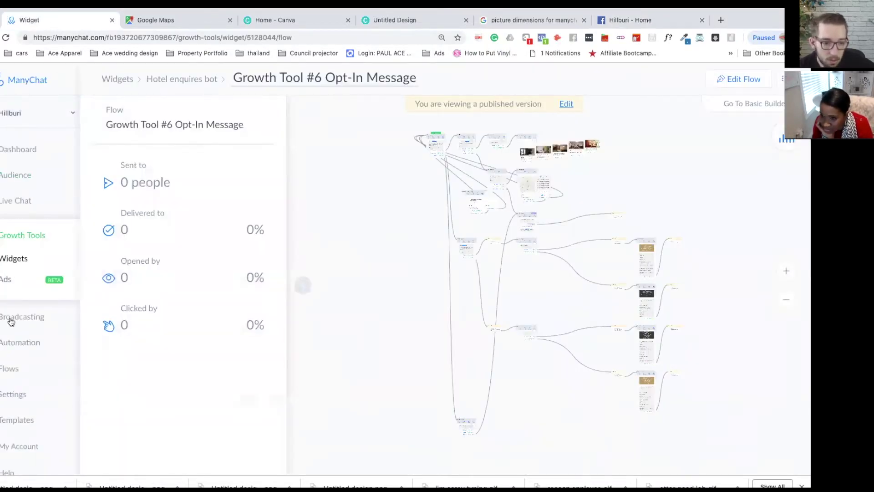
click(24, 346)
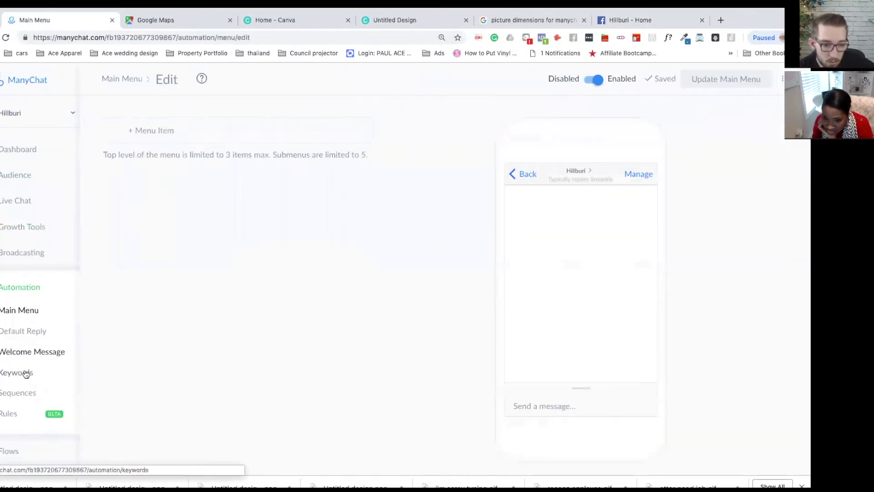
click(25, 331)
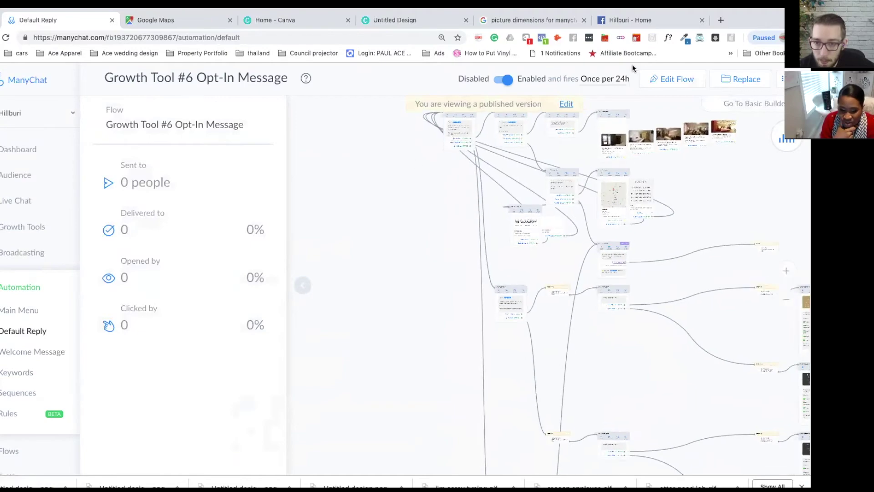
click(653, 23)
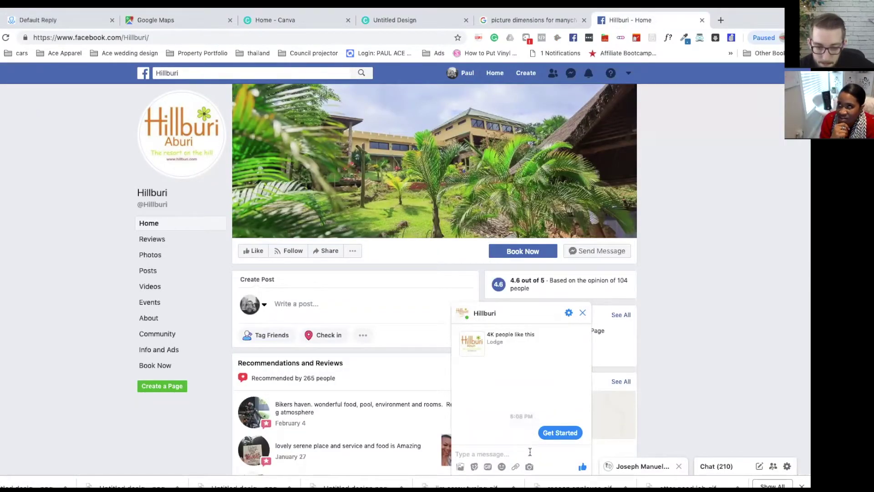
click(30, 21)
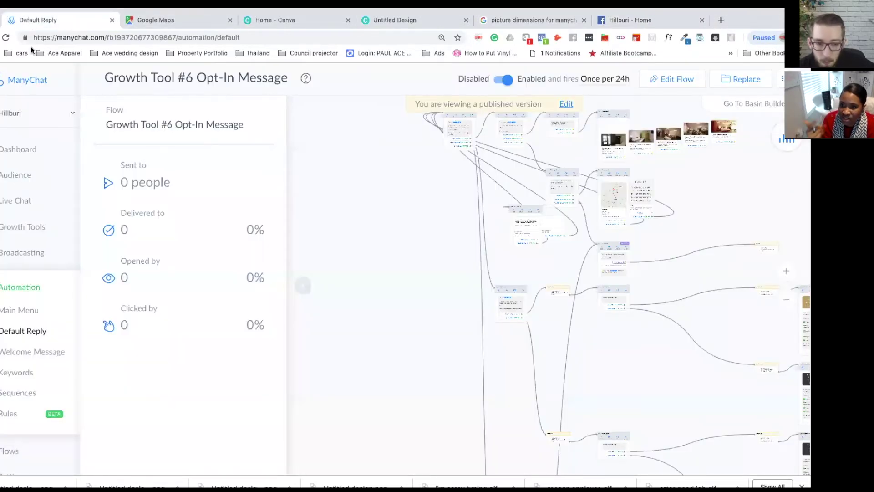
Step: Look at the Welcome Message automation and disable the Default Reply automation
click(30, 360)
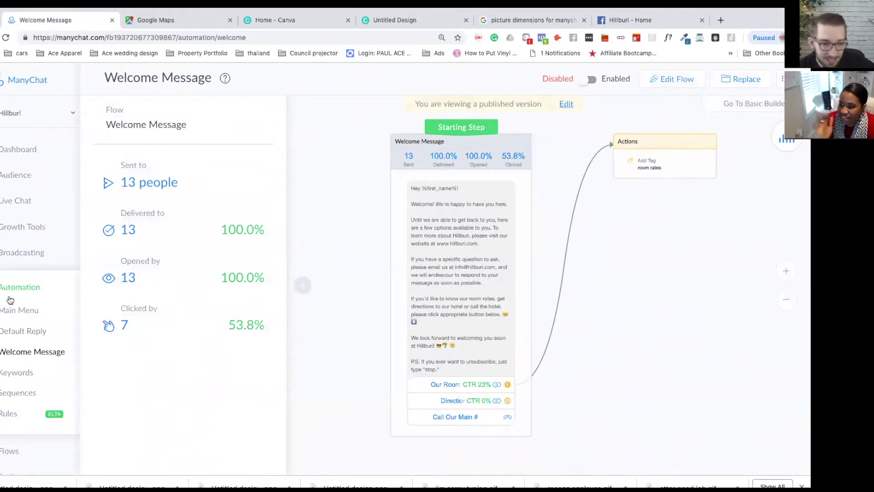
click(27, 331)
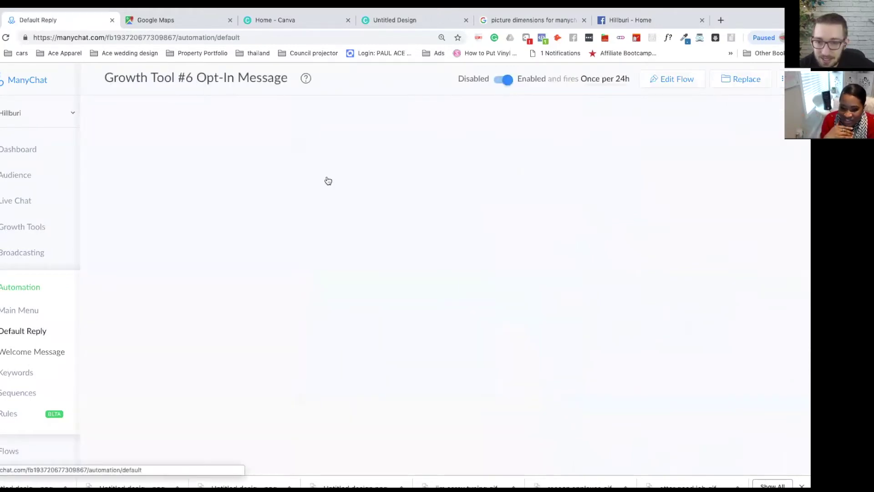
click(507, 81)
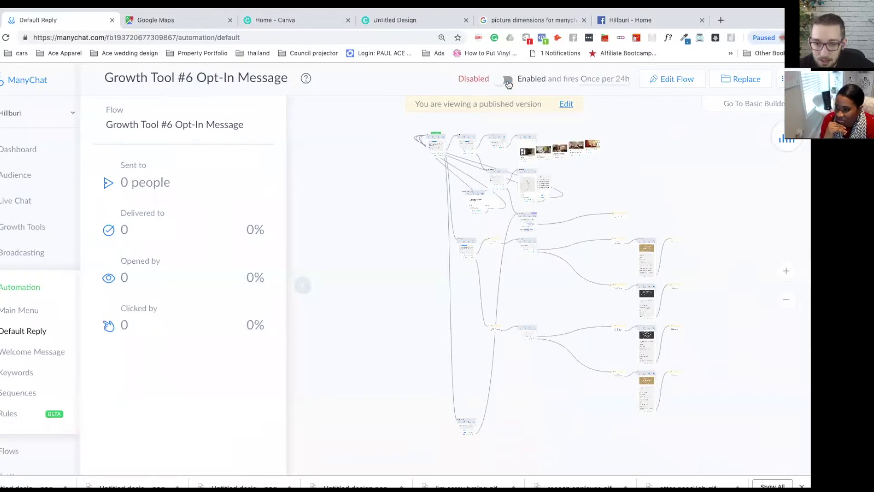
Step: Replace the Welcome Message automation's flow with the Growth Tool #6 Opt-In Message flow and enable it
click(32, 352)
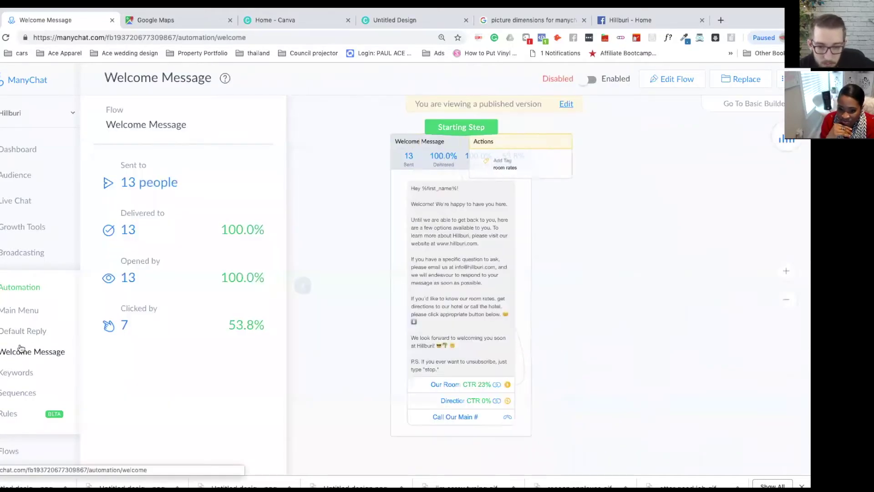
click(753, 79)
click(294, 288)
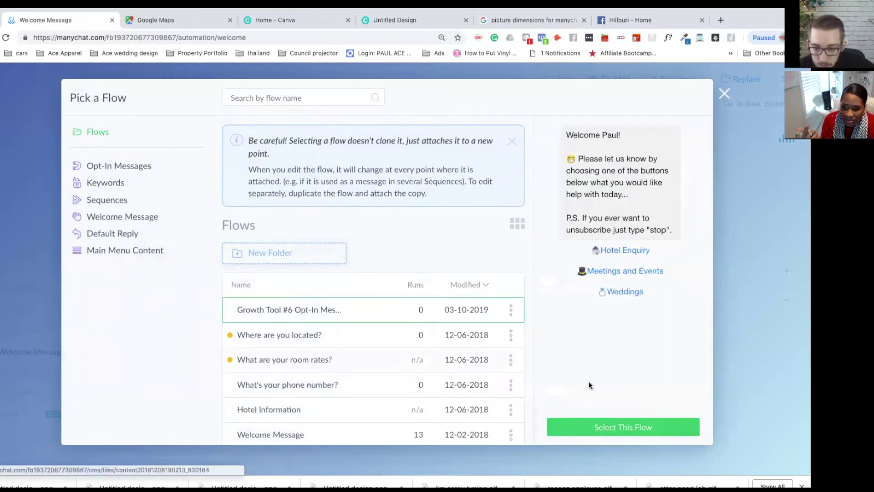
click(627, 418)
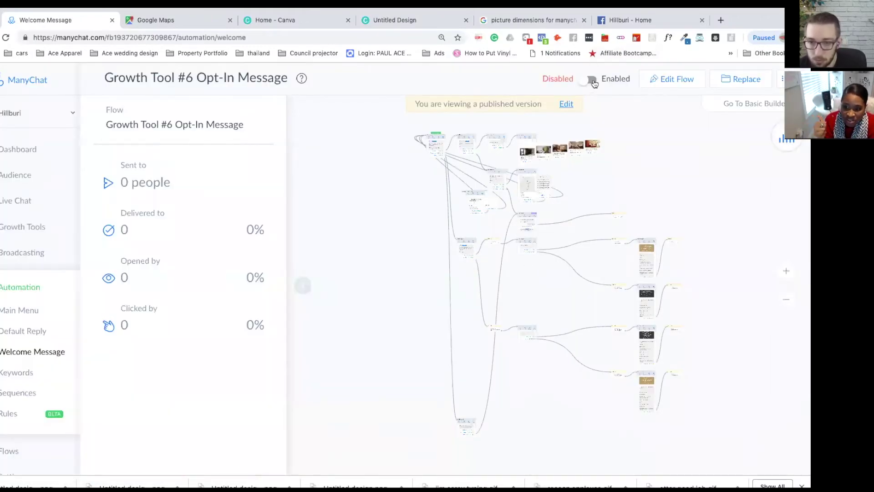
click(592, 82)
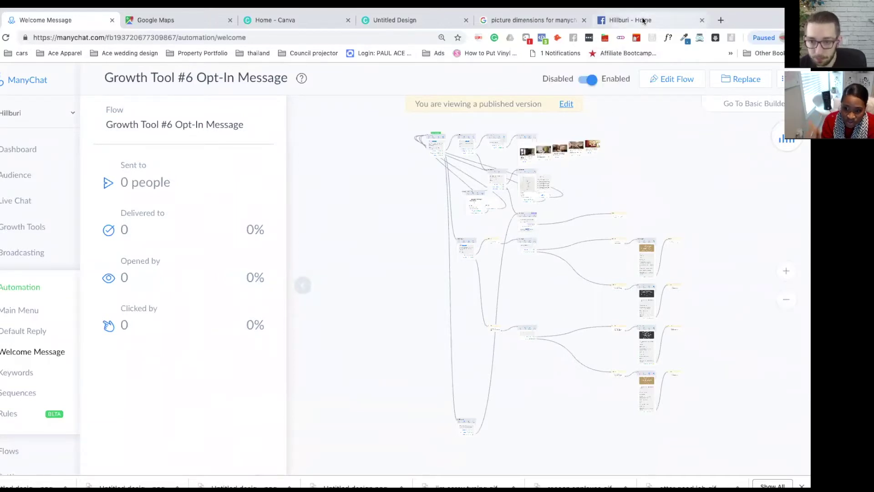
Step: Switch to Hillburi's Facebook page and send the test message "gsfgsgfs" in its chat
click(643, 21)
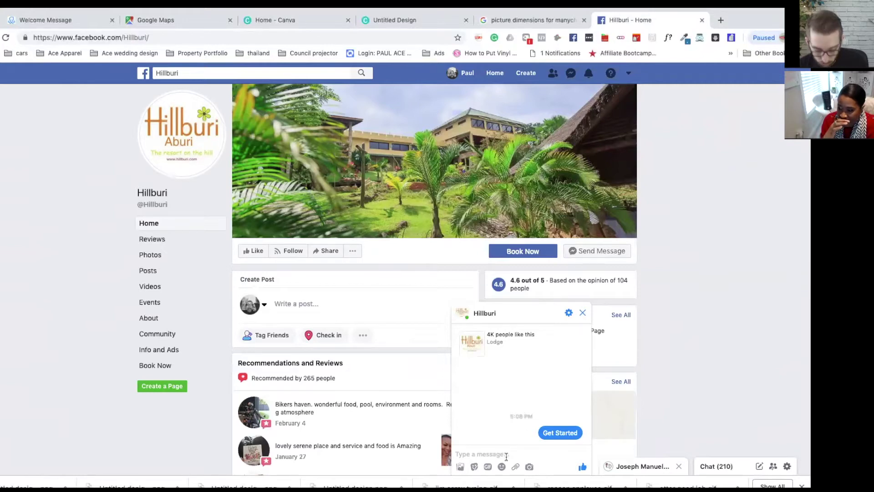
text(gsfgsgfs)
key(Return)
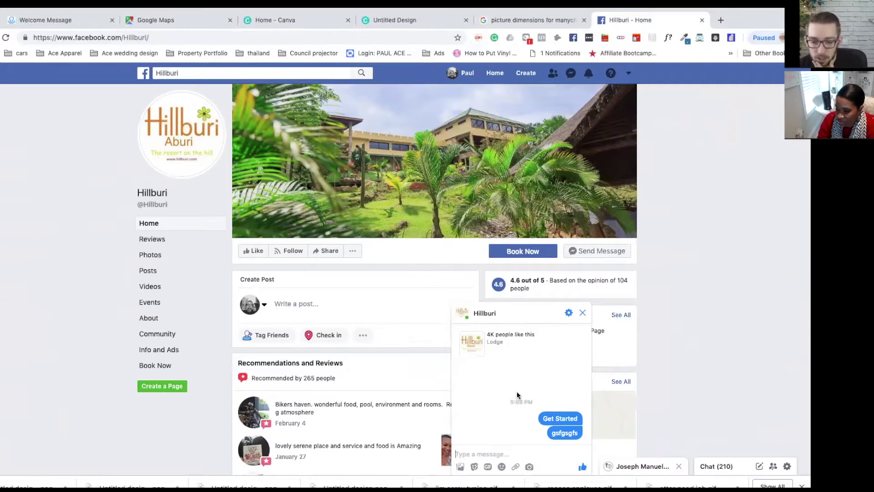
Step: Switch back to ManyChat and open the opt-in settings of the Hotel enquires bot growth tool
click(73, 23)
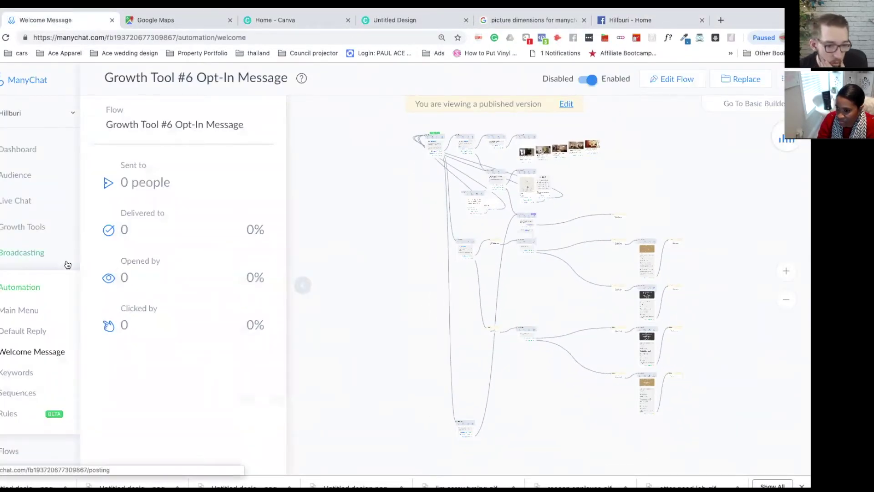
scroll(23, 366, down, 2)
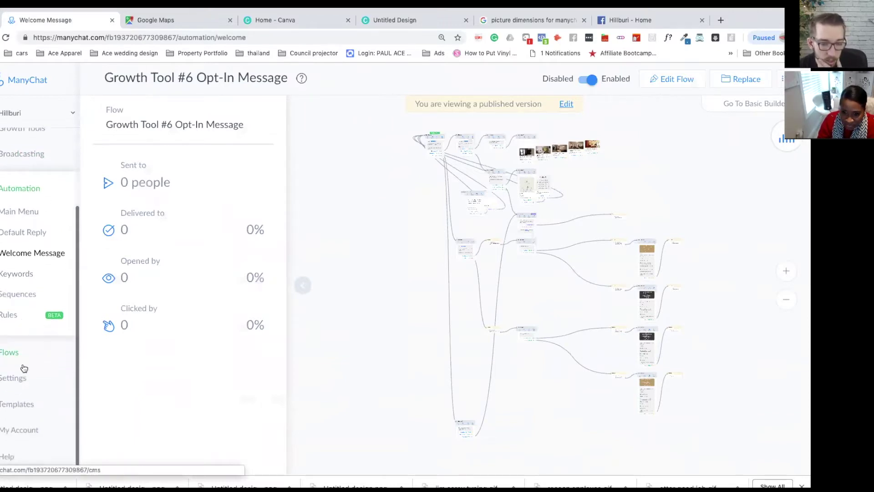
scroll(24, 367, up, 2)
click(23, 227)
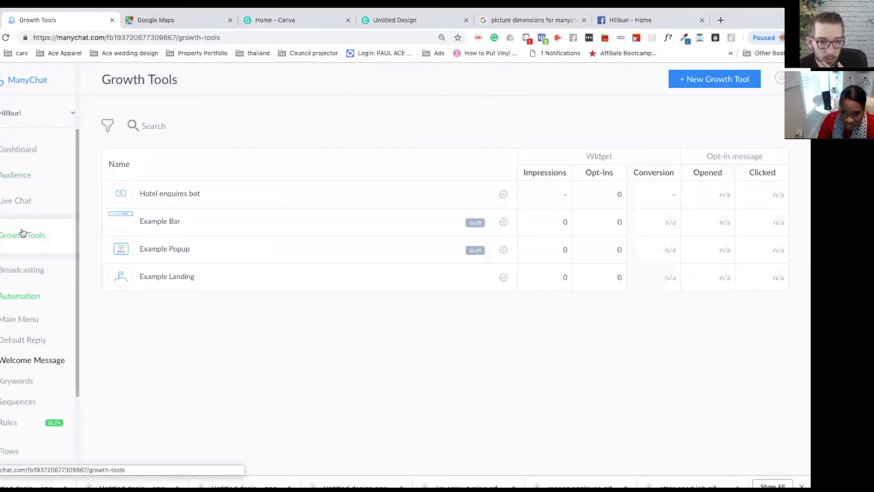
click(248, 194)
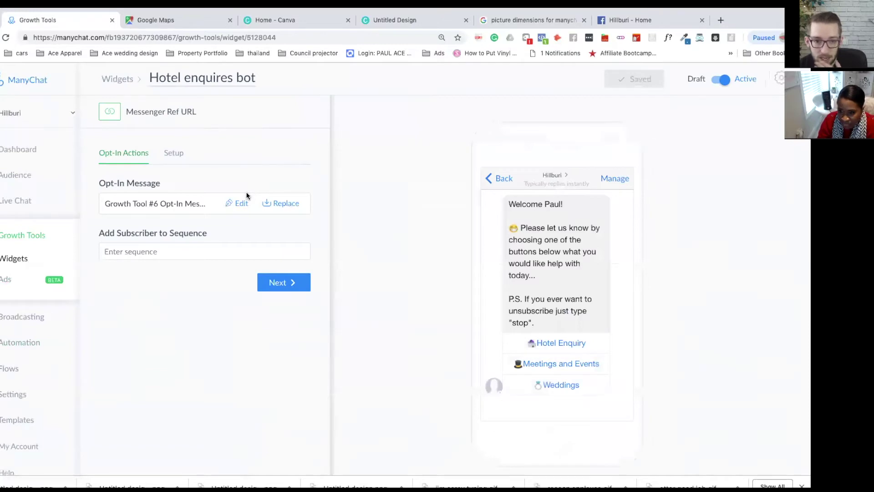
Step: Open the growth tool's setup, then switch to Hillburi's Facebook chat and choose Hotel Enquiry followed by Ask a Question
click(177, 160)
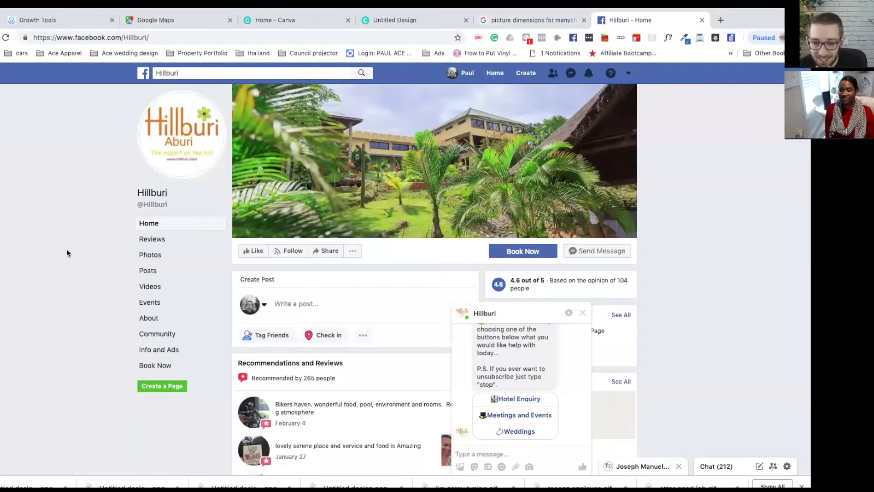
scroll(531, 371, up, 3)
scroll(533, 371, down, 2)
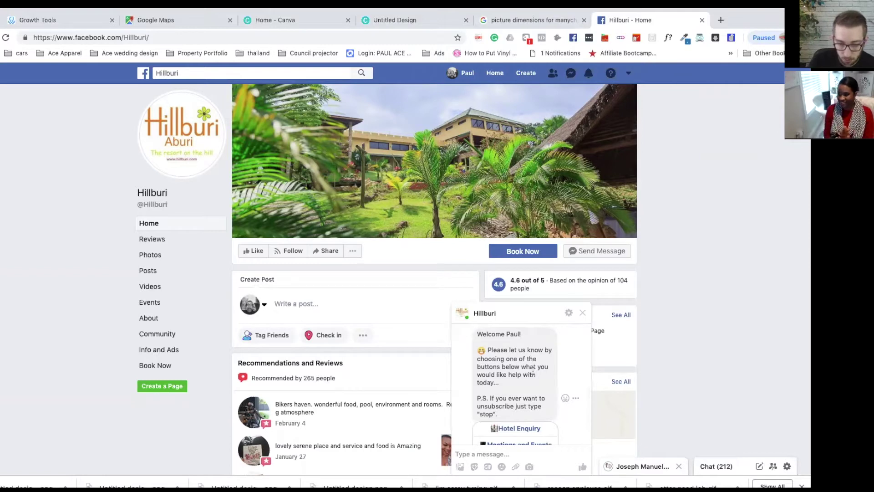
scroll(533, 370, down, 2)
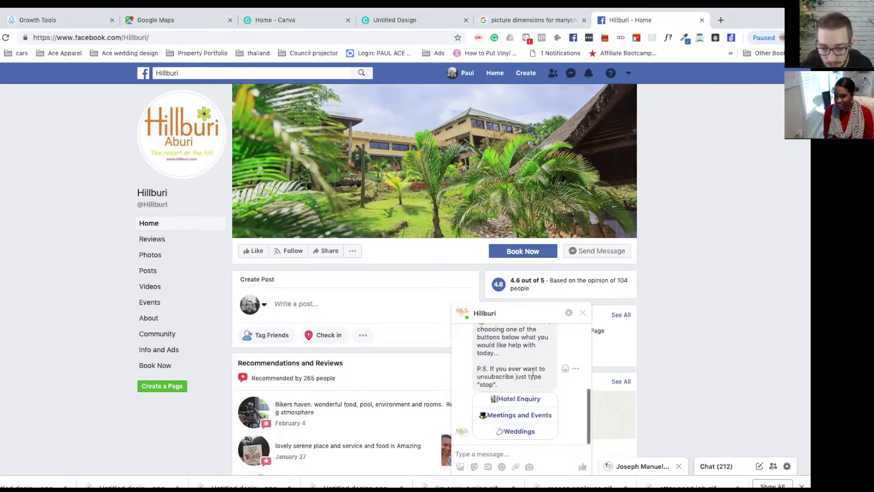
click(531, 399)
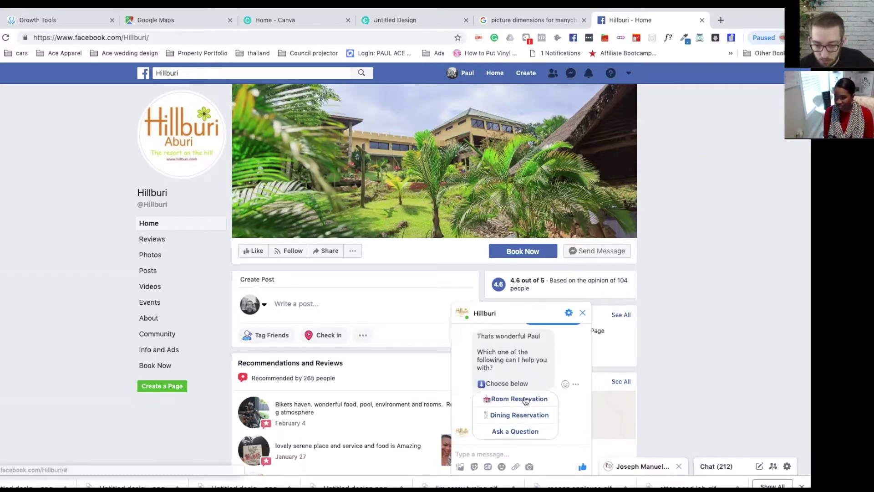
click(518, 433)
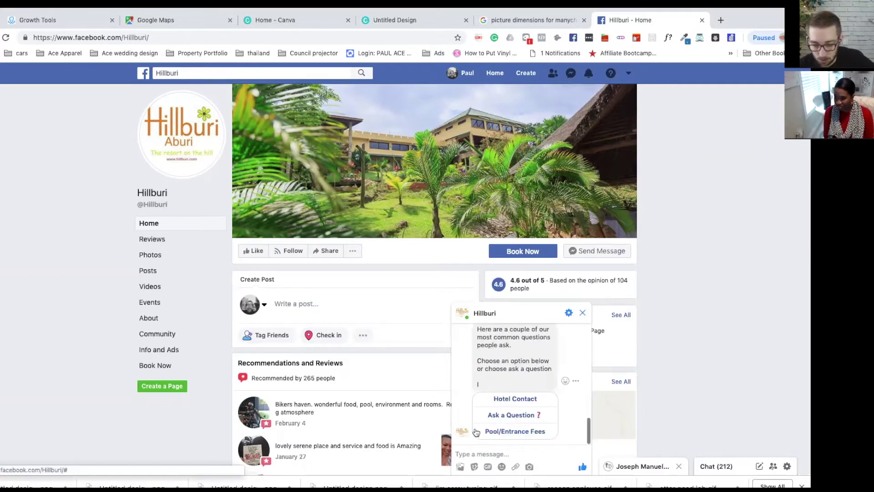
Step: Test the Hotel Contact option in the chat and open its Location card in Google Maps
scroll(484, 419, up, 1)
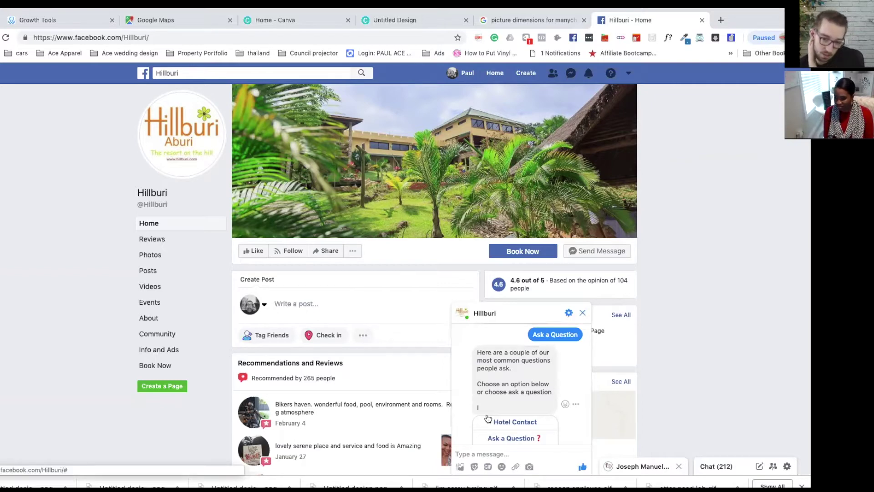
scroll(502, 399, down, 1)
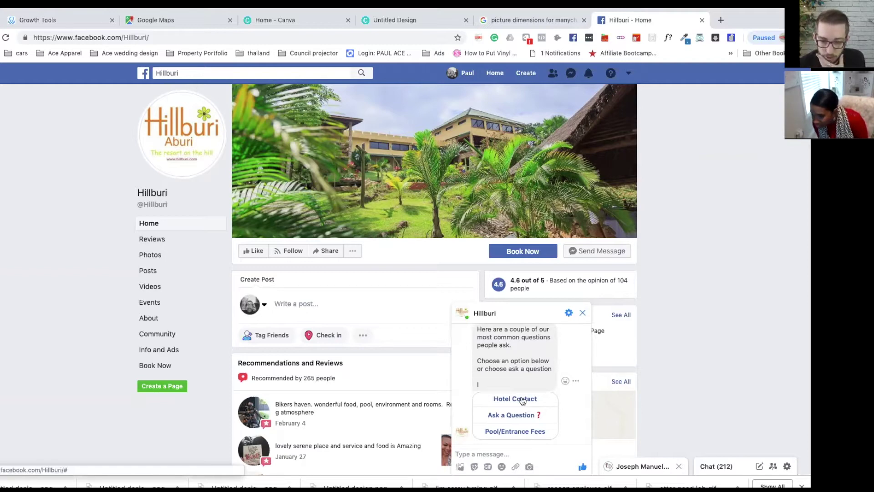
click(523, 399)
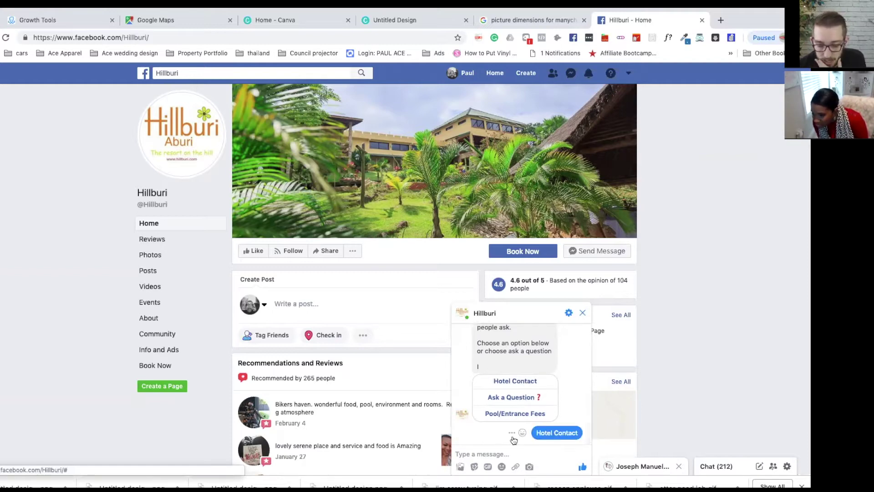
scroll(513, 399, up, 1)
scroll(514, 382, up, 1)
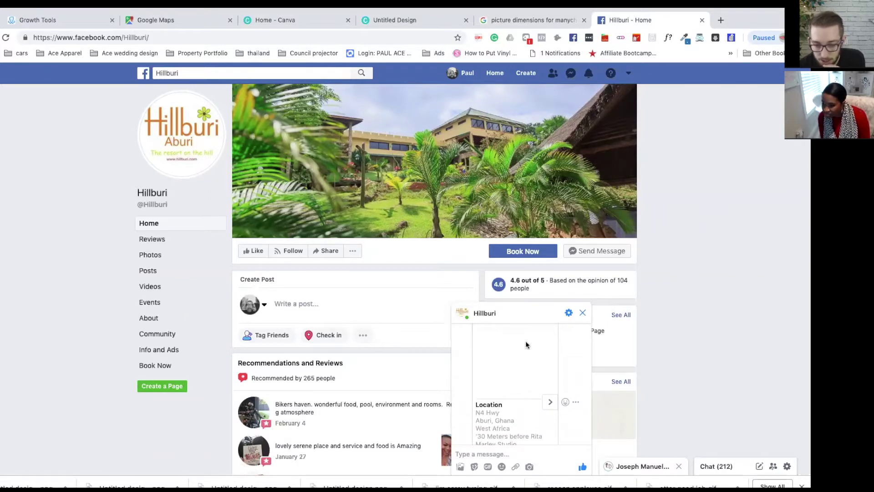
scroll(523, 396, down, 3)
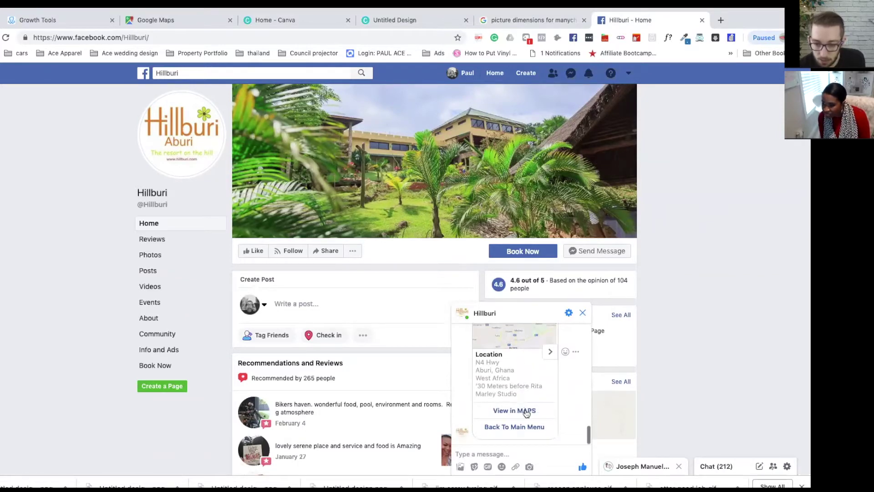
click(520, 413)
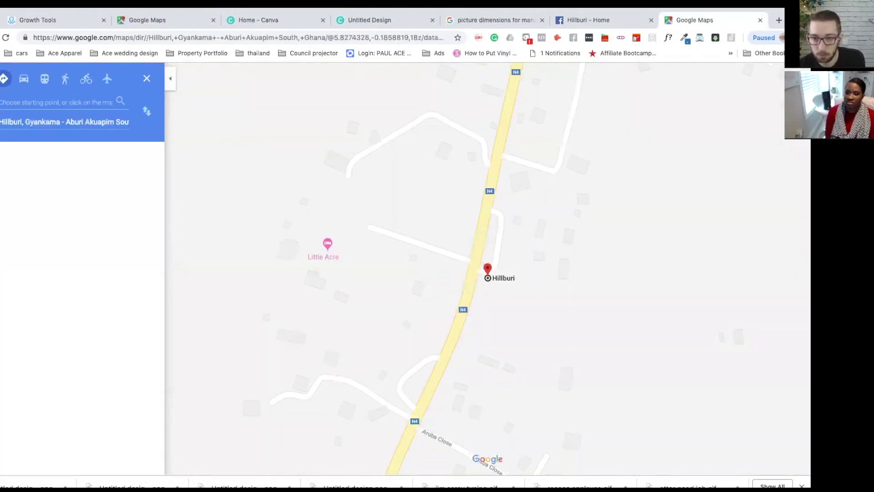
Step: Return to the Hillburi Facebook page and look through the Hotel Contact cards in the chat
click(606, 20)
click(498, 452)
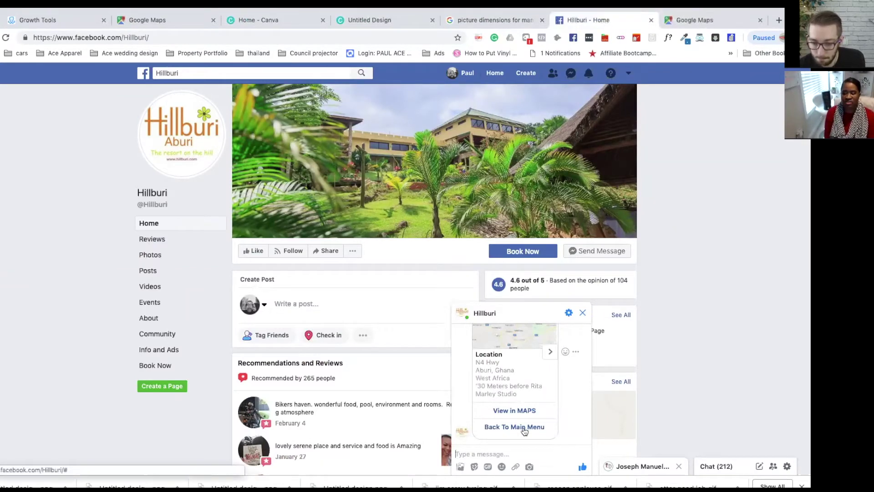
click(552, 352)
scroll(529, 381, up, 3)
scroll(529, 386, down, 3)
click(480, 354)
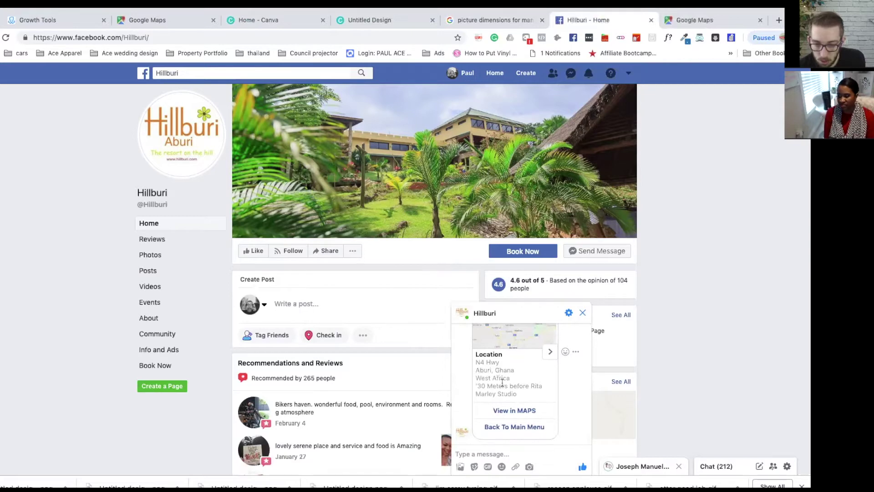
Step: Switch back to ManyChat and open the Hotel enquires bot's Growth Tool #6 Opt-In Message flow for editing
click(50, 23)
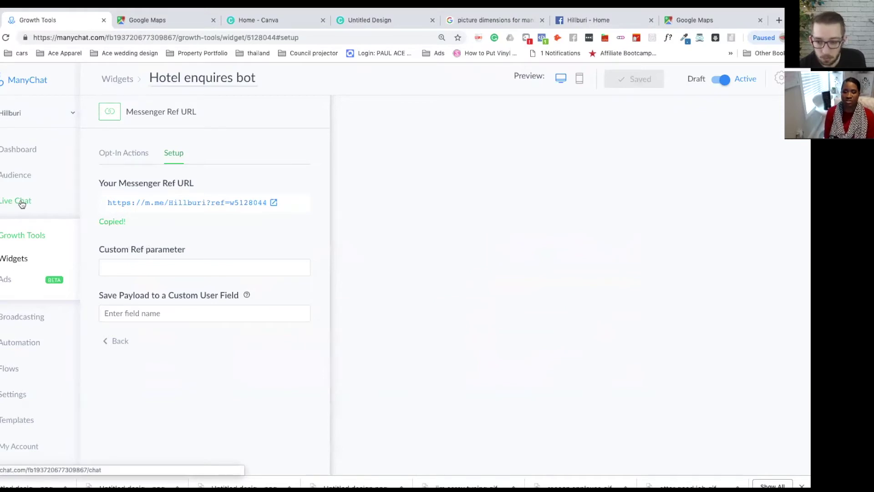
click(22, 258)
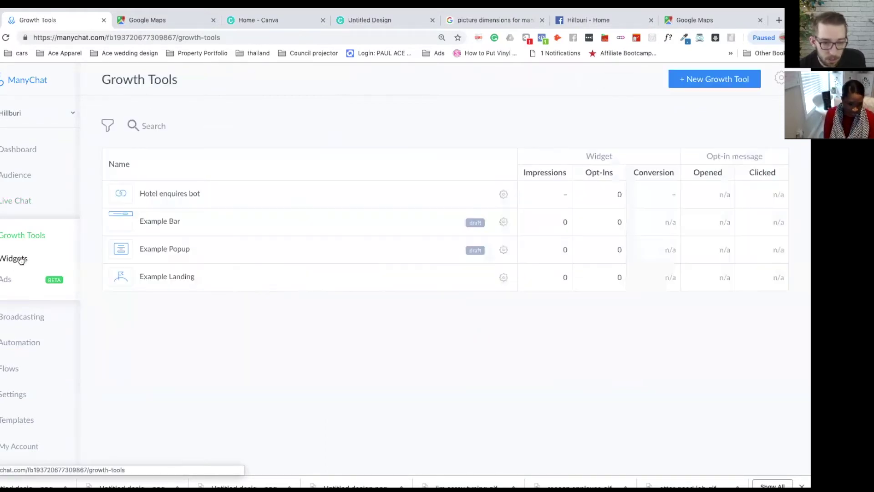
click(185, 193)
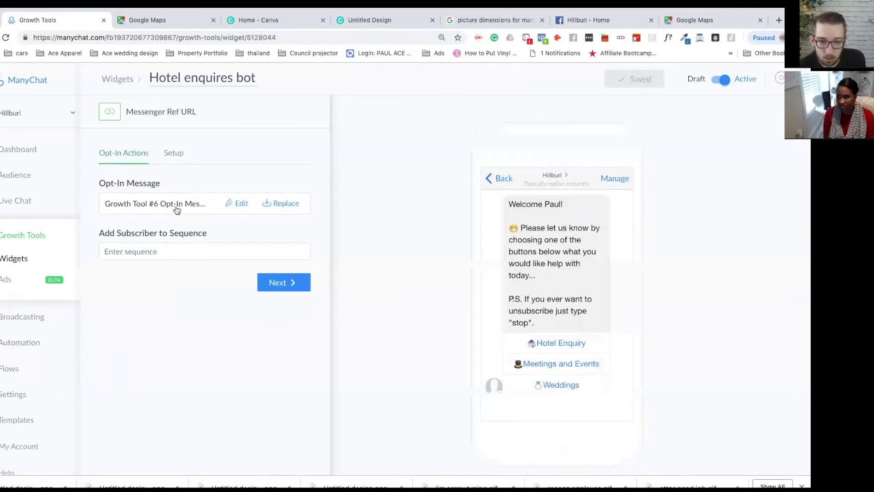
click(176, 205)
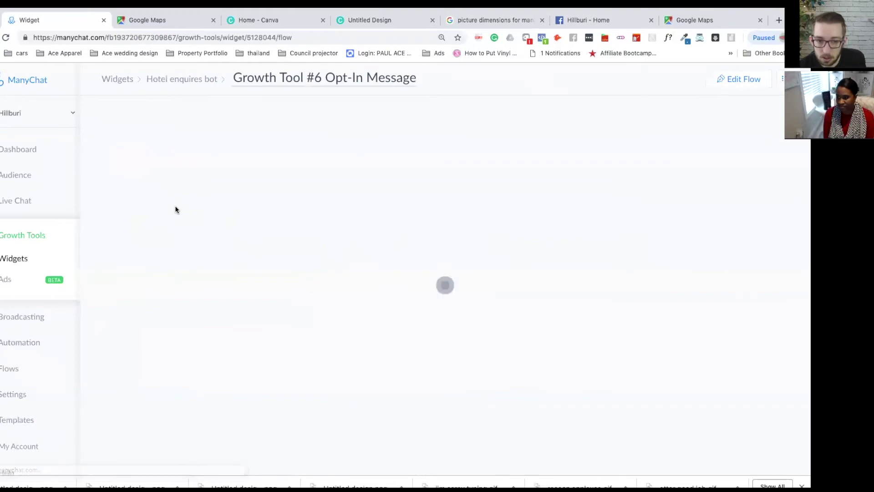
click(746, 80)
Step: Examine the Location card in Send Message #9 and the Send Message #2 block that leads to it
scroll(294, 179, up, 10)
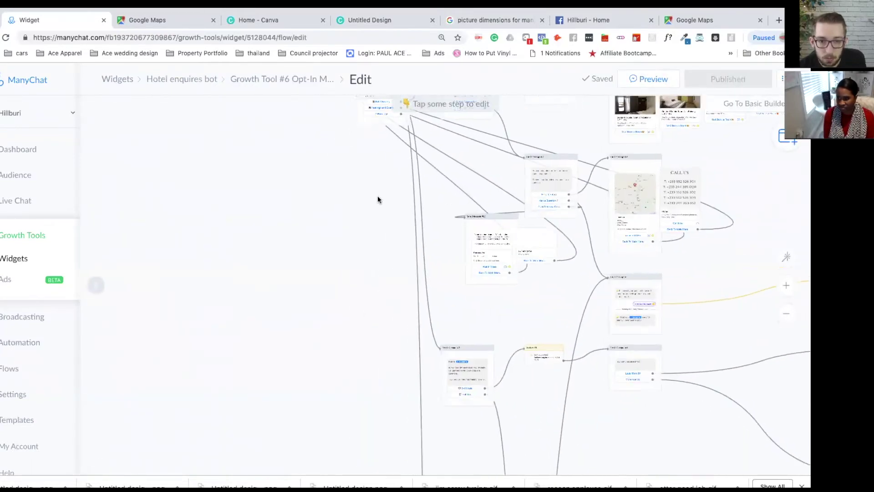
drag(315, 339, 428, 351)
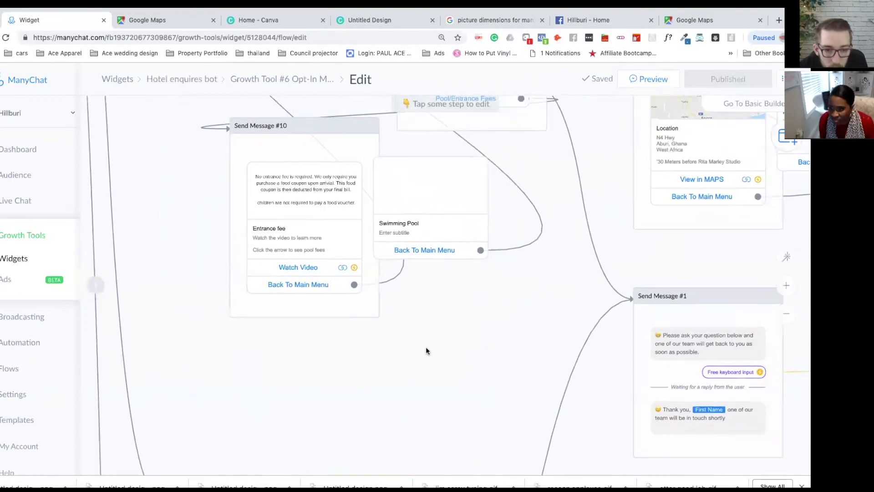
scroll(452, 435, up, 5)
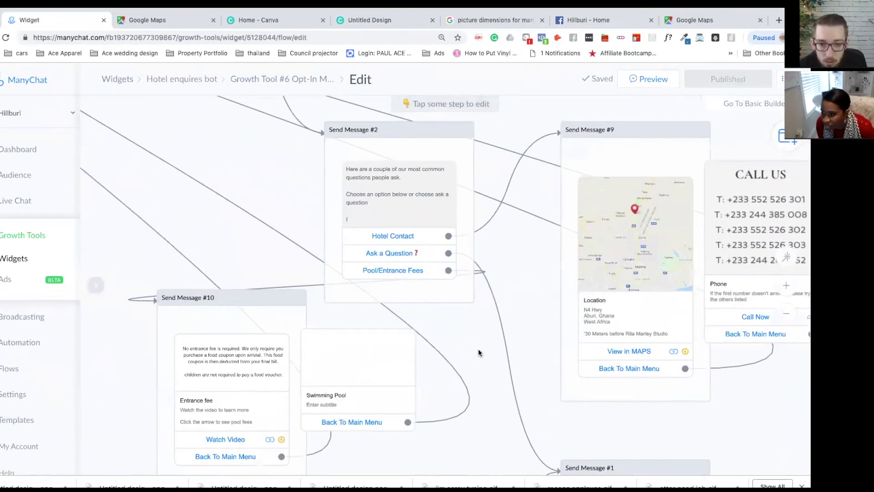
drag(505, 279, 242, 316)
click(390, 293)
click(389, 295)
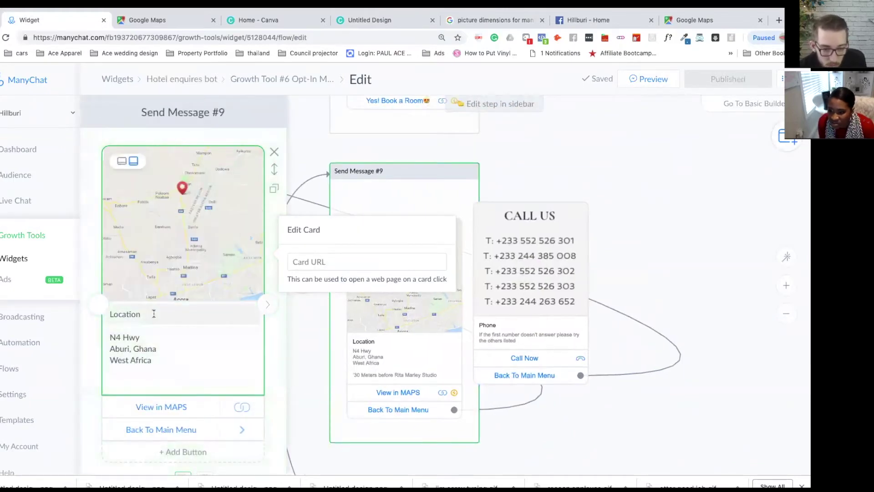
drag(321, 352, 618, 395)
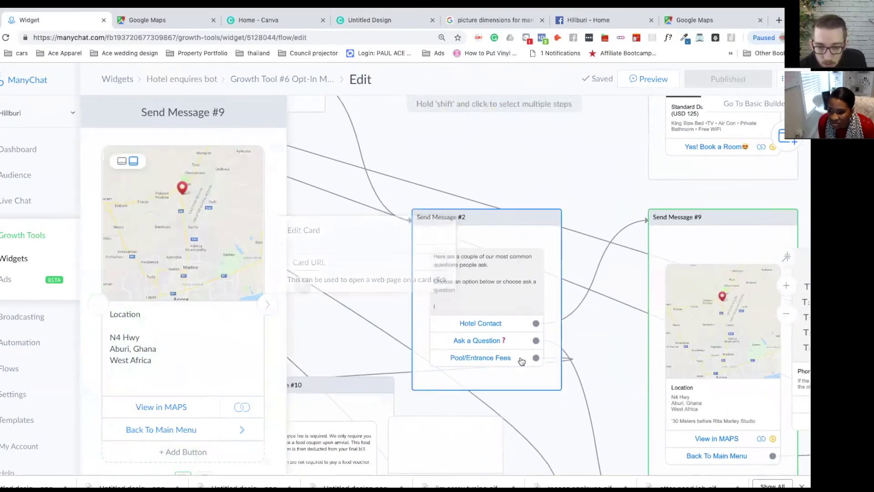
Step: Rename the Hotel Contact button in Send Message #2 as "Location/Phone"
click(485, 324)
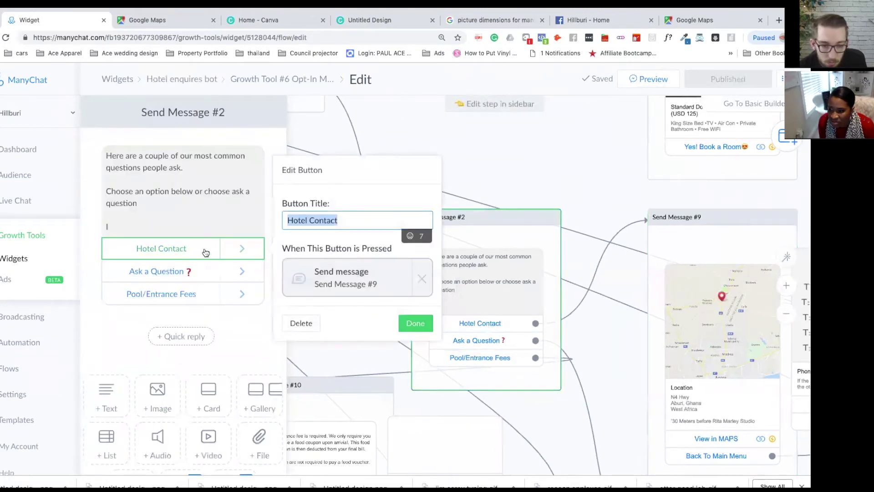
click(356, 218)
drag(356, 218, 283, 220)
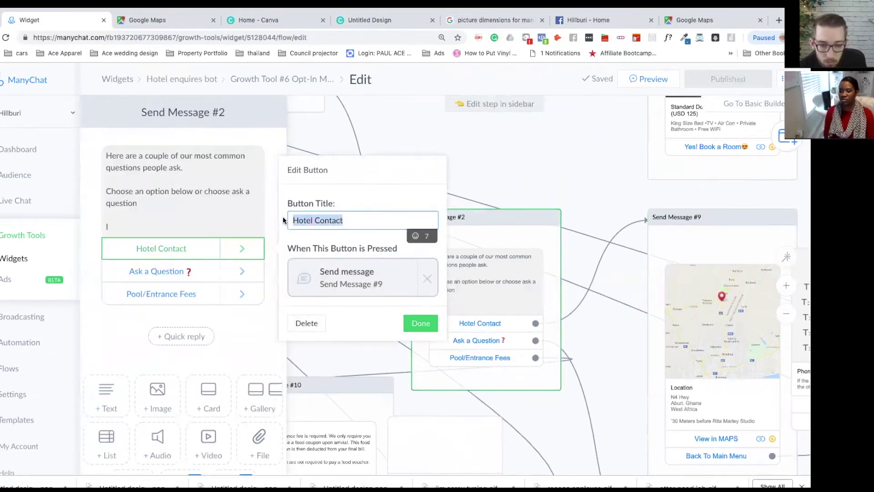
text(Location/P)
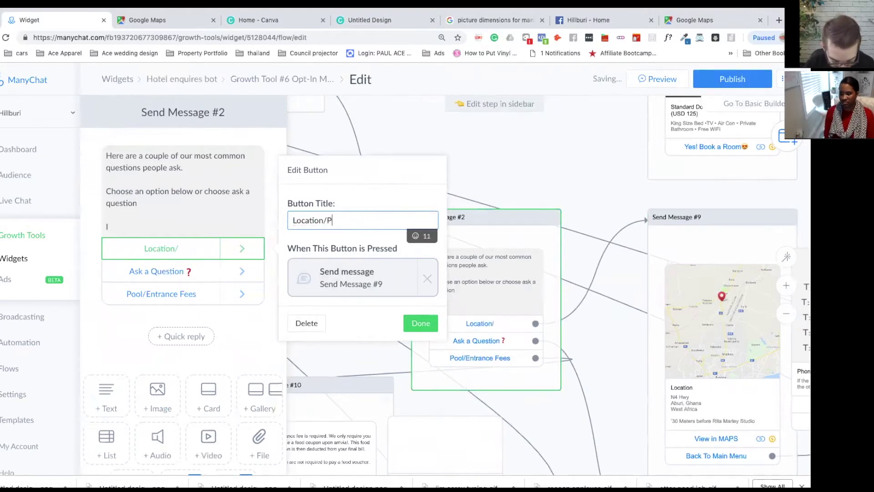
text(hone)
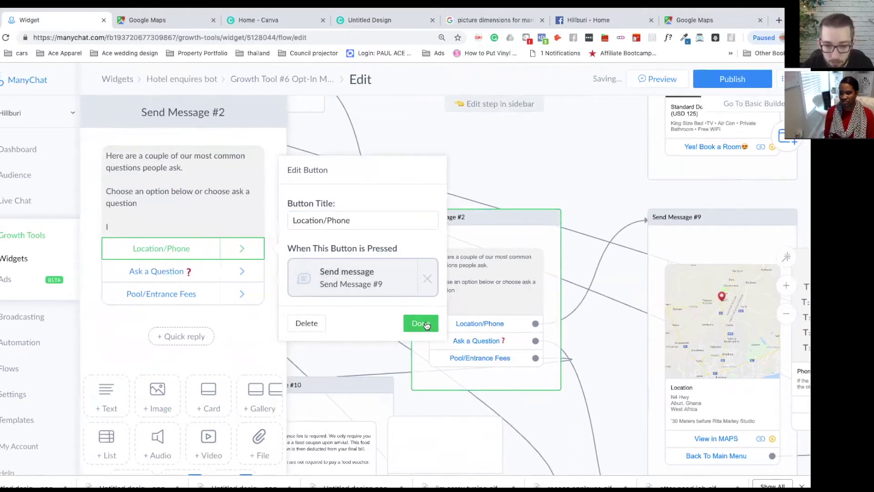
click(423, 325)
Step: Delete the "'30 Meters before Rita Marley Studio" line from the Location card's subtitle in Send Message #9
drag(606, 413, 370, 335)
click(458, 302)
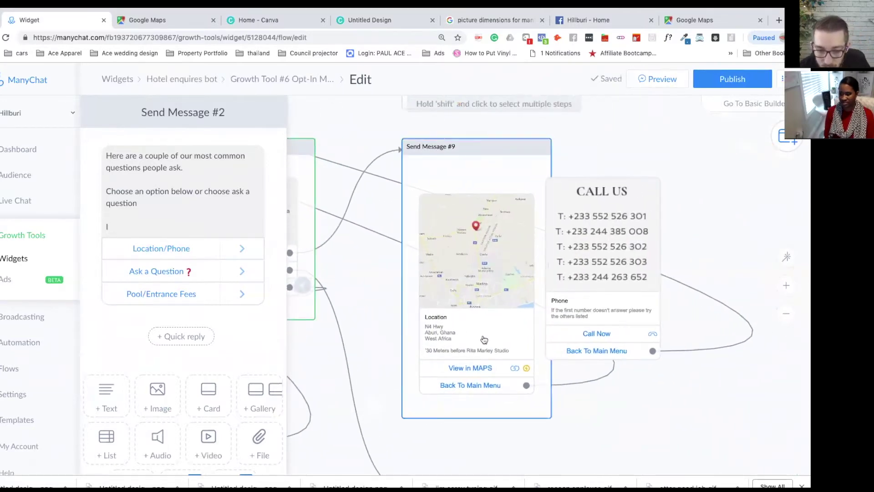
click(175, 359)
scroll(175, 359, down, 2)
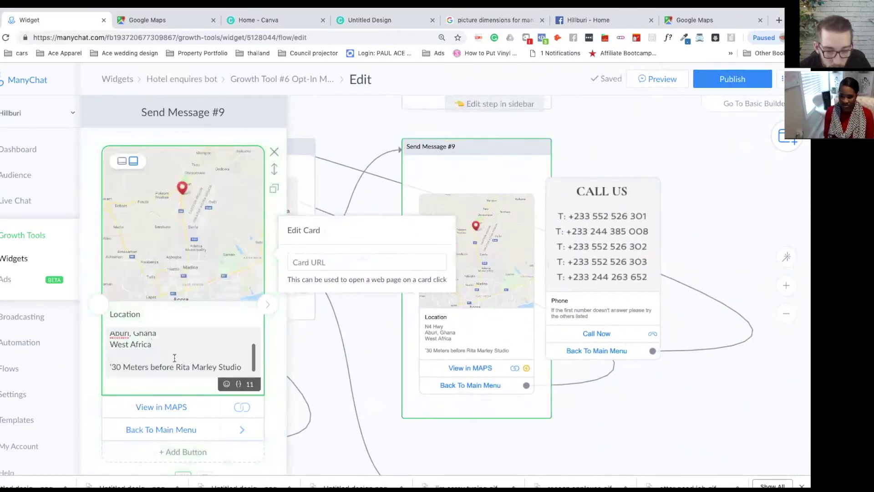
scroll(201, 348, up, 2)
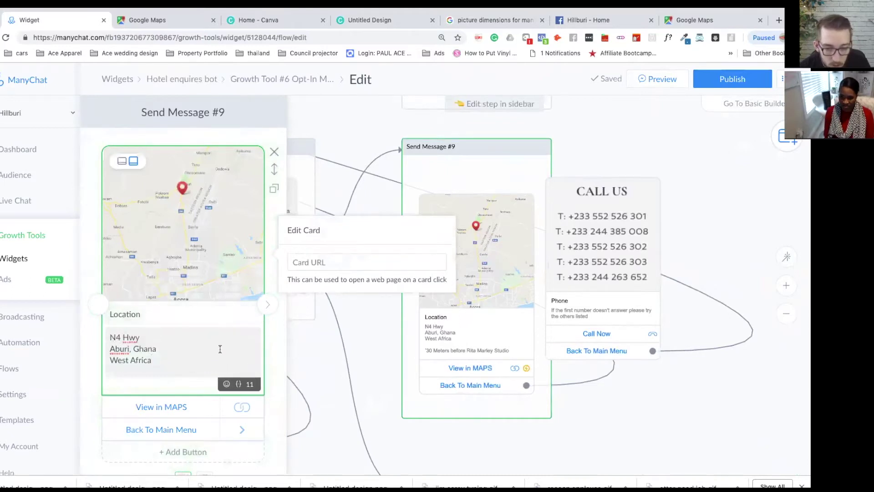
scroll(232, 363, down, 2)
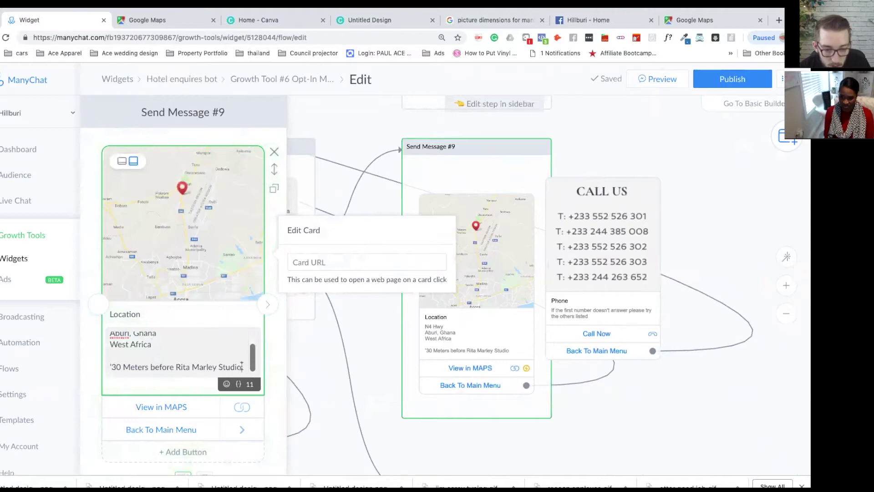
drag(242, 367, 106, 365)
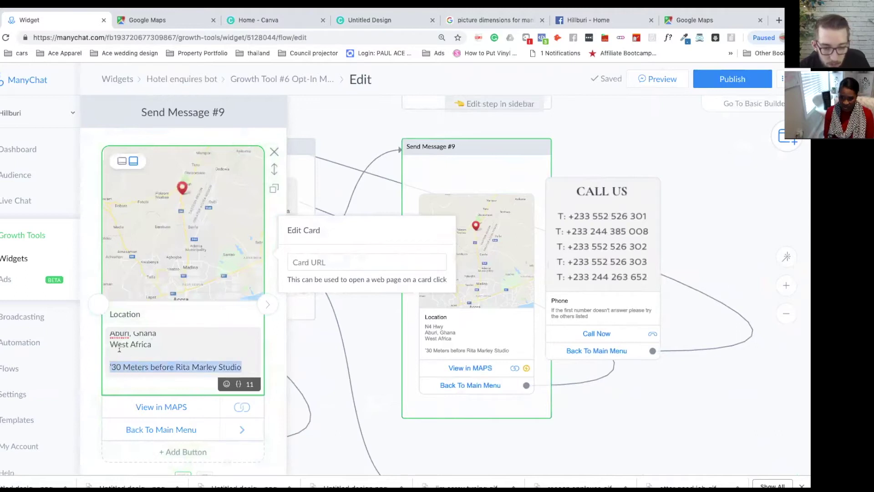
key(BackSpace)
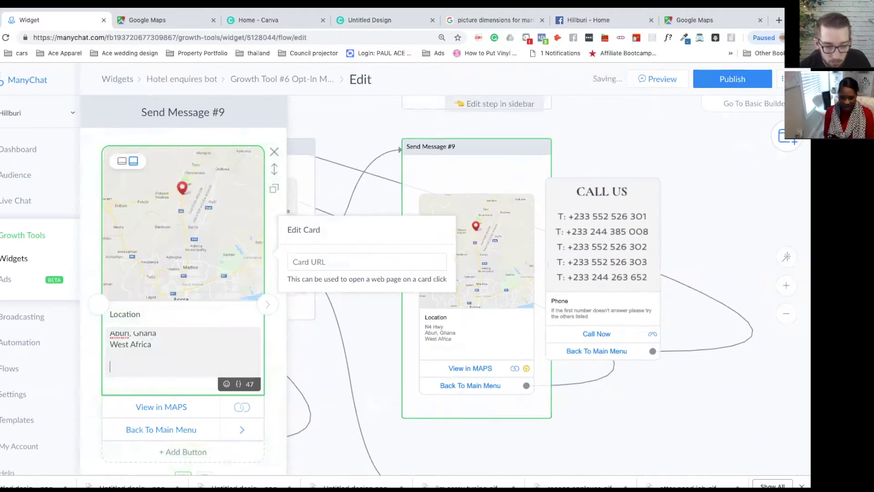
Step: Add the line "Swipe right for phone number" to the end of the Location card's subtitle and publish the flow
text(S)
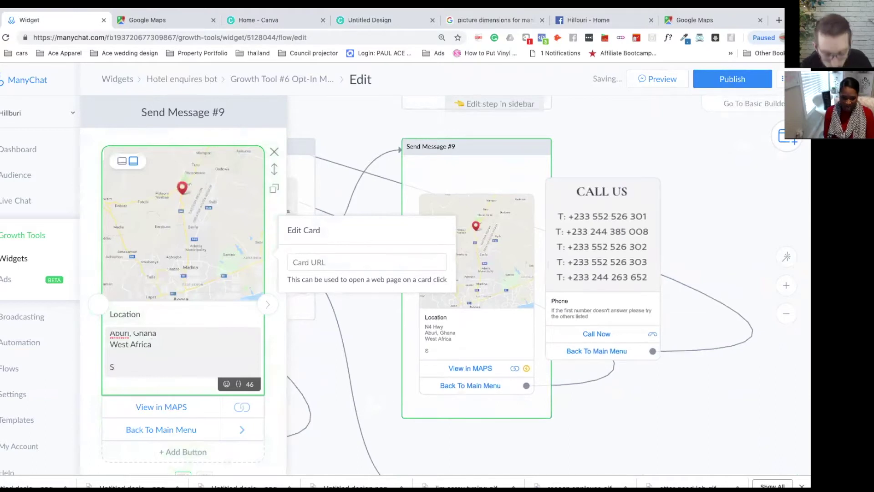
text(Swipe Ri)
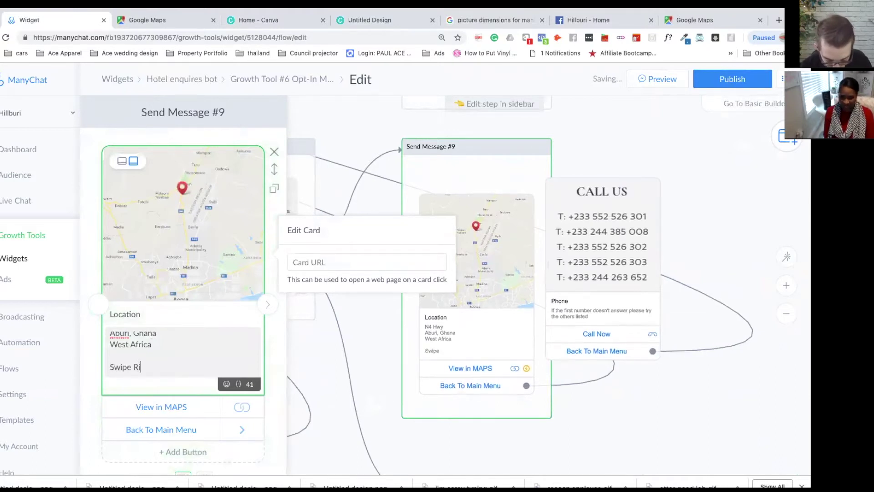
text(ght for)
key(BackSpace)
key(BackSpace)
key(BackSpace)
key(BackSpace)
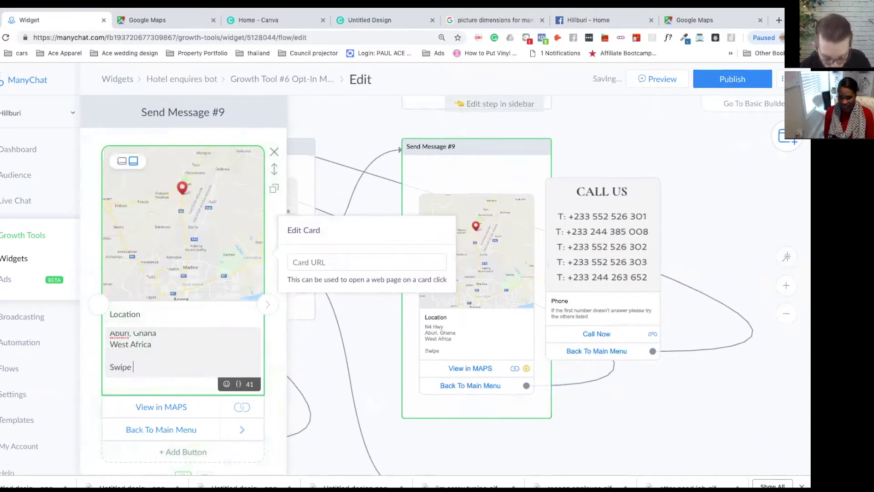
text(right for phone number)
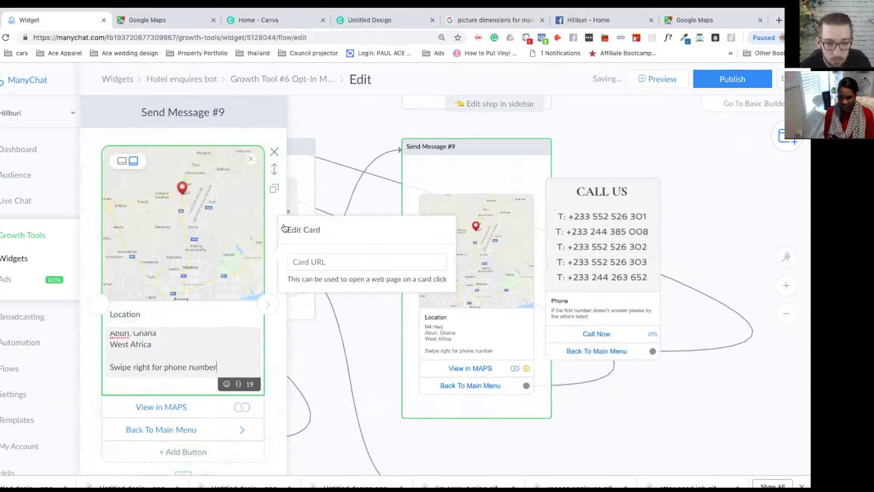
click(720, 79)
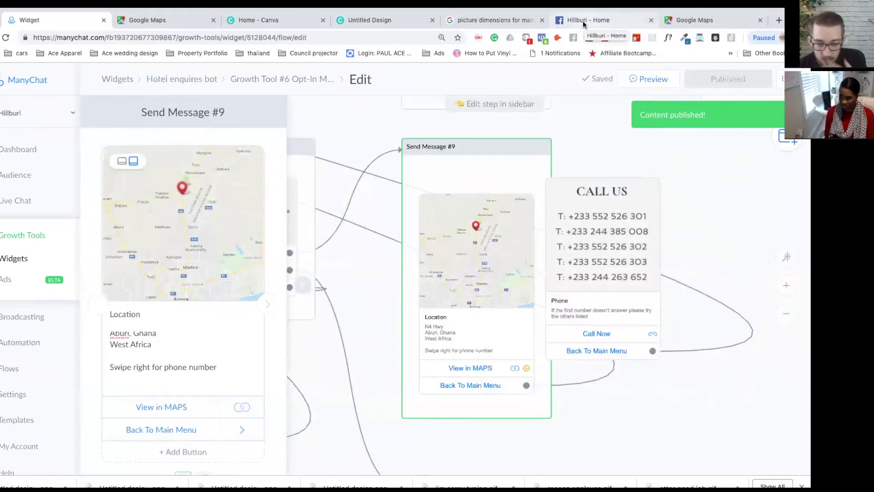
Step: Switch to the Hillburi Facebook page, check the earlier Hotel Contact reply in the chat, and return to the bot's main menu
click(583, 24)
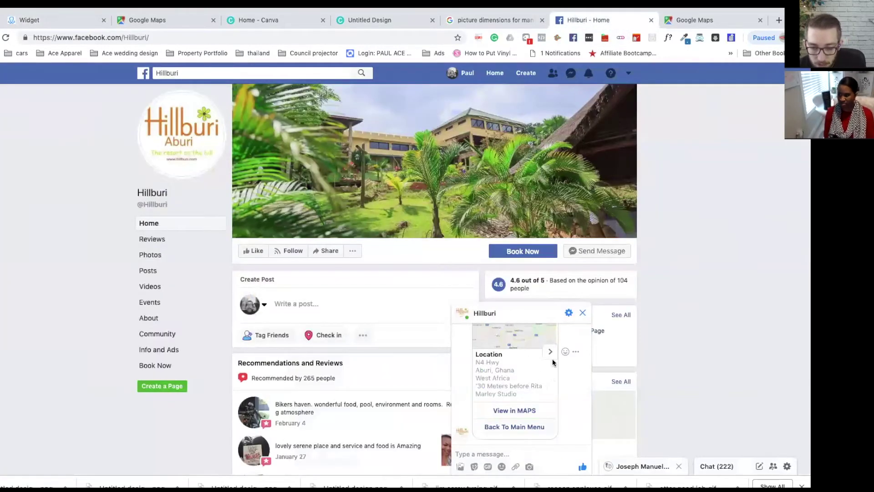
scroll(552, 359, up, 5)
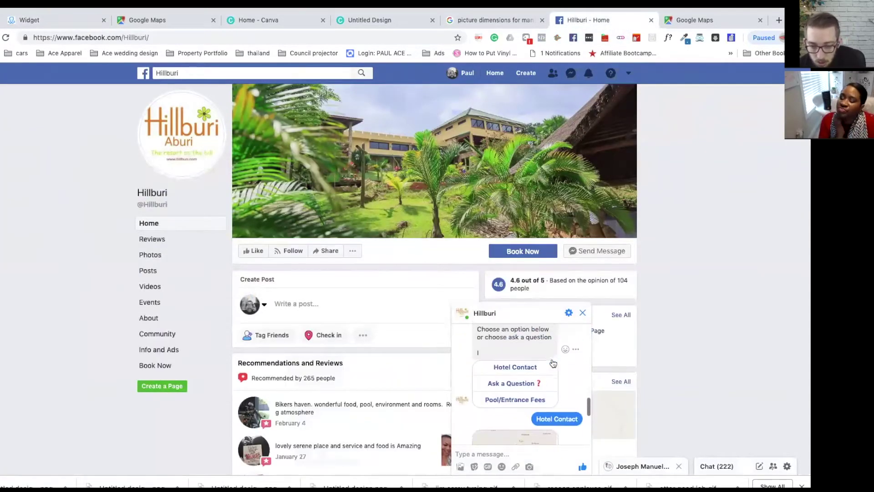
scroll(546, 368, down, 5)
click(517, 432)
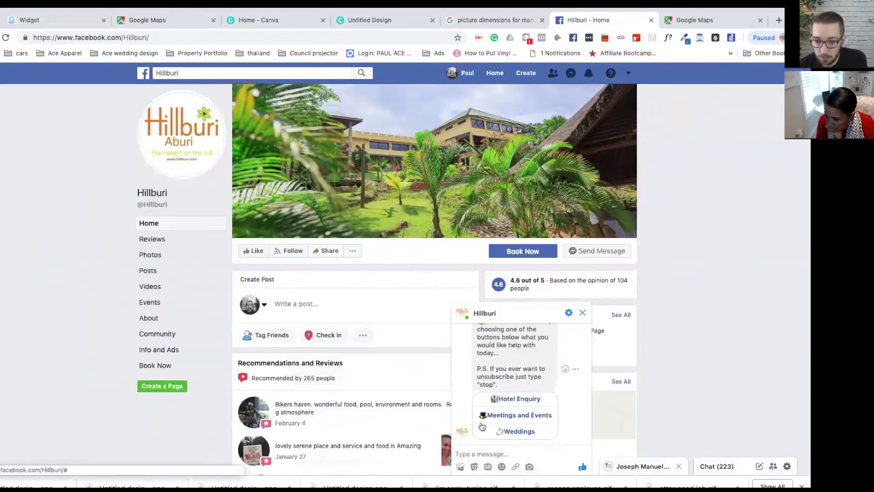
Step: Test the Meetings and Events path in the chat with 2-4 Hours and Less Than 20, and read the package reply
click(524, 416)
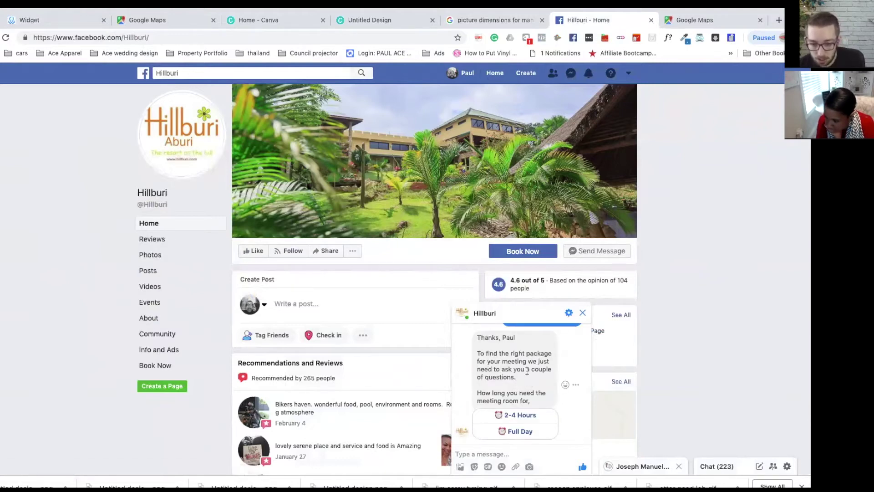
click(525, 419)
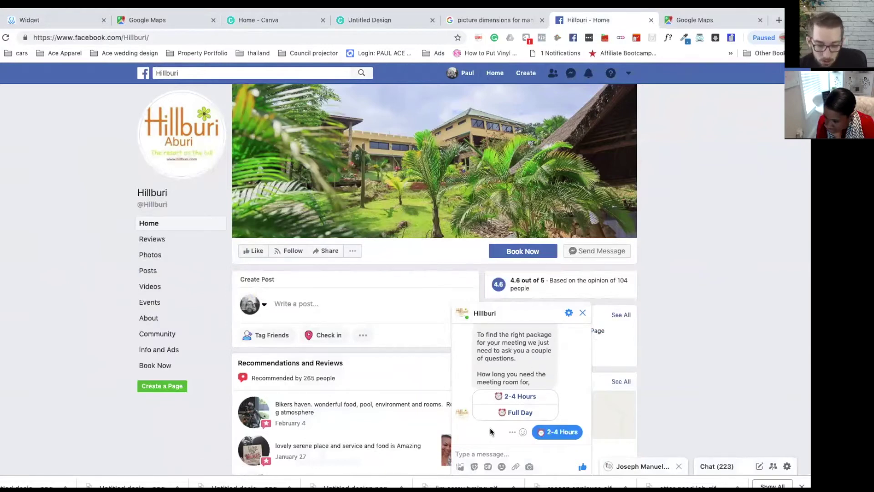
click(536, 418)
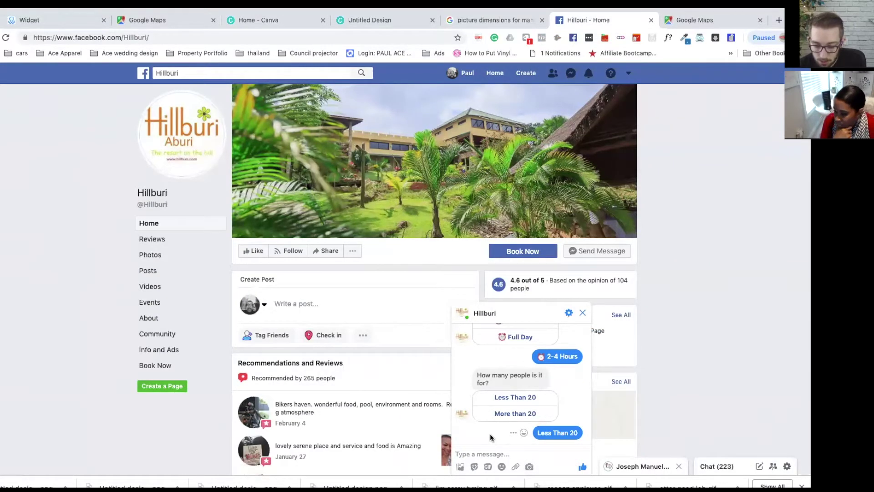
scroll(526, 362, up, 1)
scroll(527, 362, up, 2)
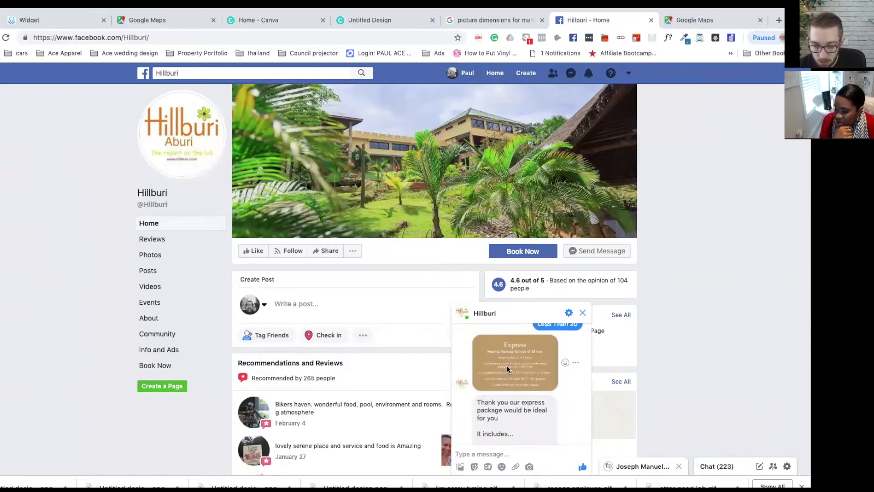
scroll(507, 365, down, 5)
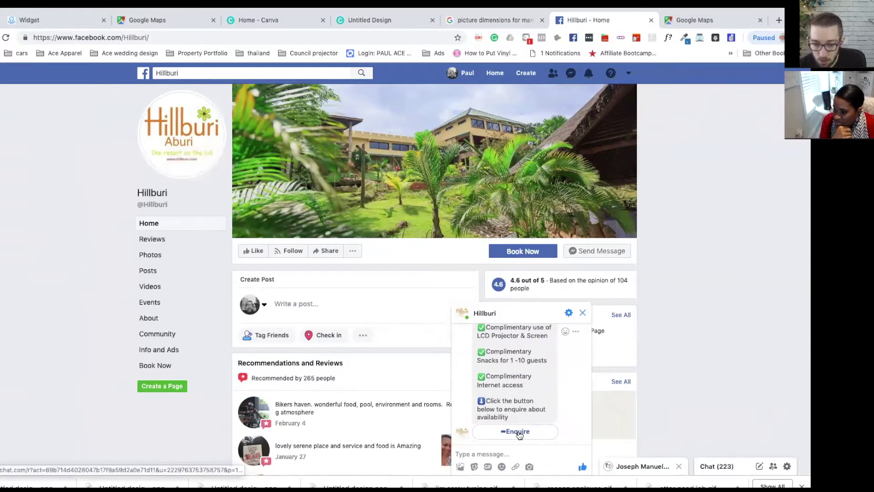
Step: Open the express package's Enquire form from the chat, close it, and review the meeting conversation for navigation options
click(519, 431)
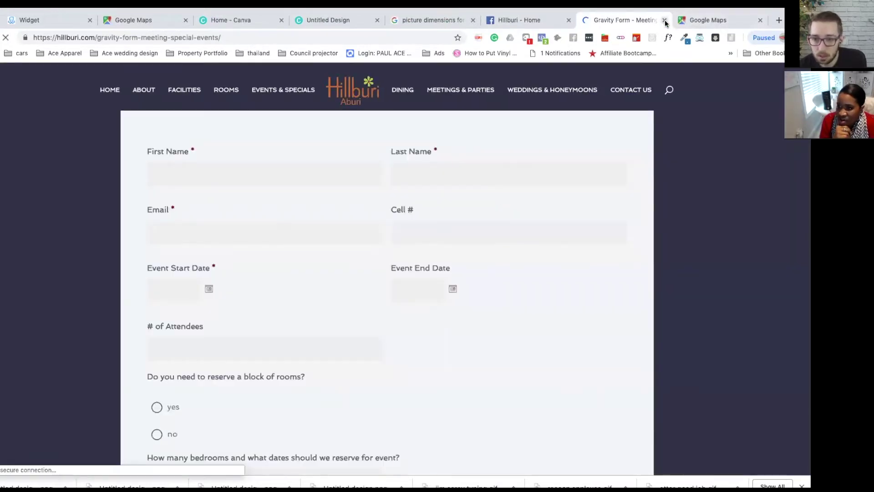
click(665, 20)
scroll(537, 342, up, 10)
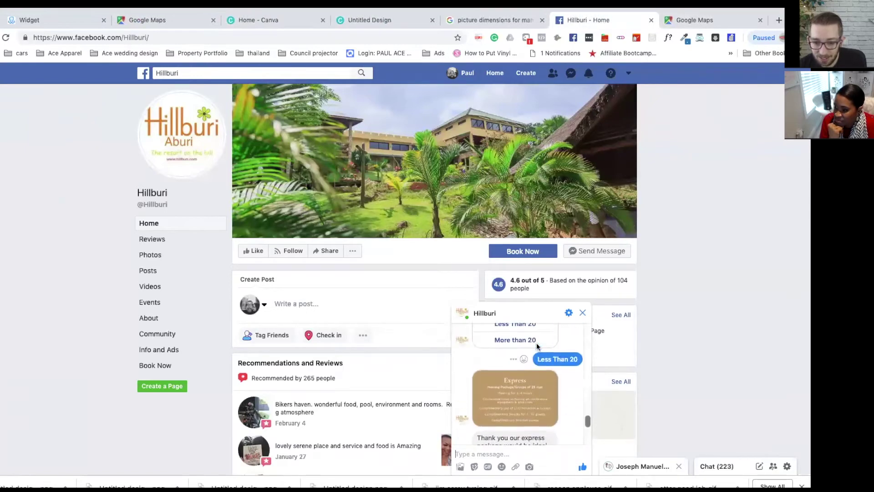
scroll(536, 346, up, 2)
scroll(538, 347, down, 2)
scroll(538, 348, up, 2)
scroll(538, 349, down, 2)
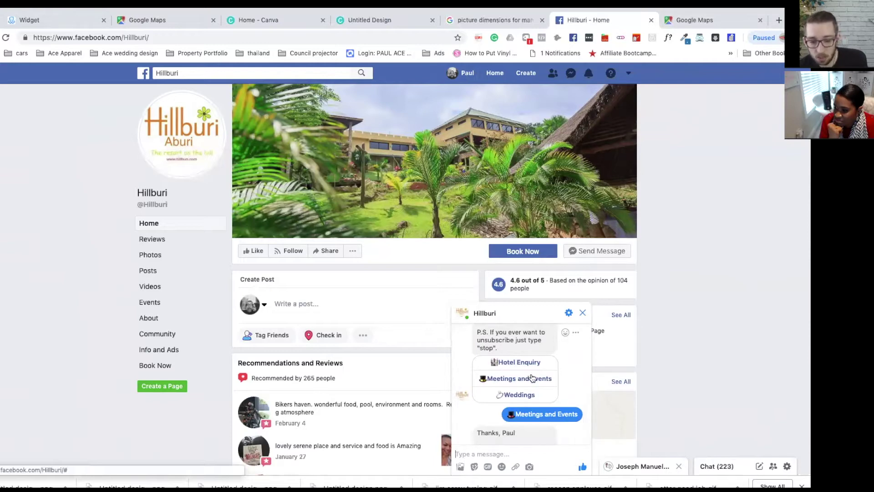
scroll(538, 389, down, 5)
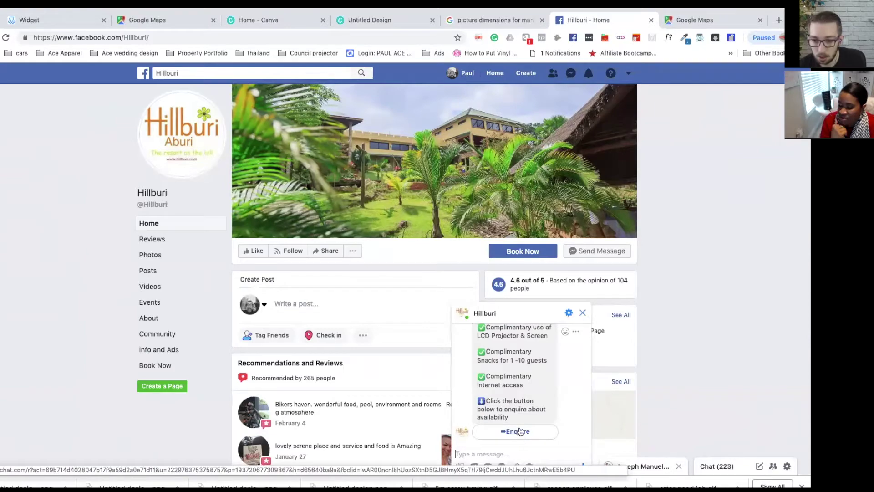
Step: Switch back to ManyChat and open the express package message for editing at its Enquire button
click(46, 18)
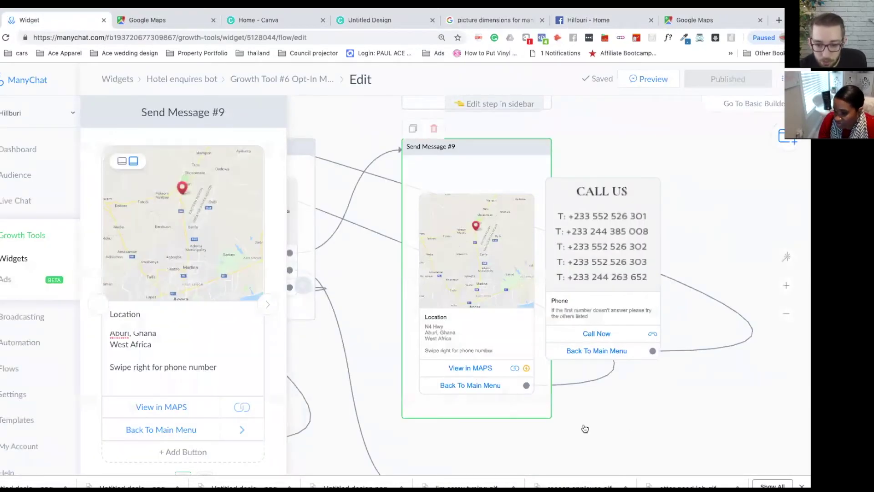
scroll(623, 421, down, 5)
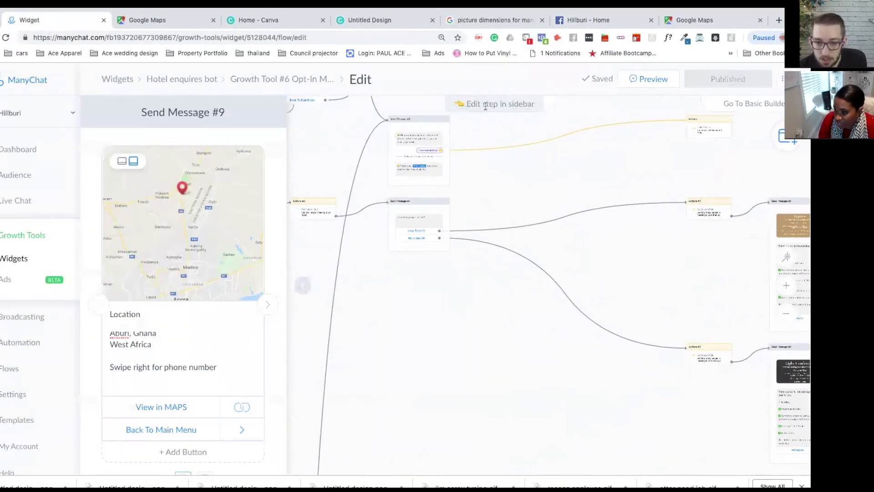
scroll(491, 362, down, 4)
scroll(492, 362, right, 6)
scroll(463, 311, right, 6)
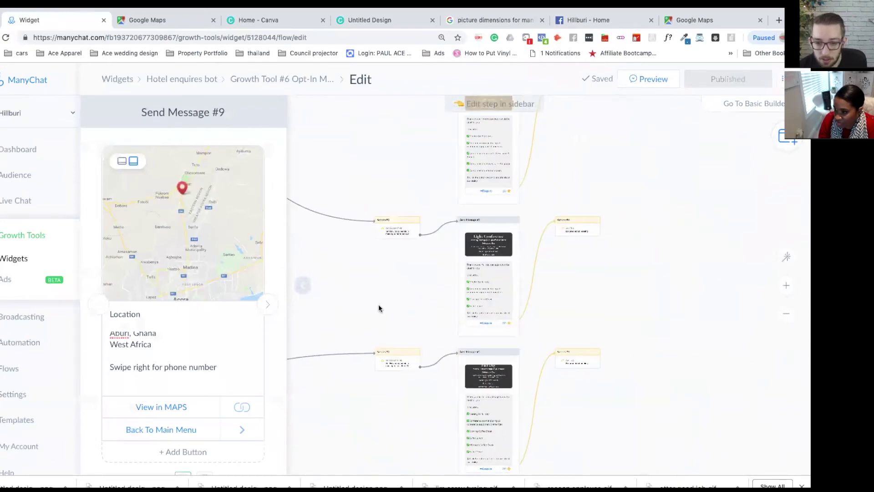
scroll(400, 316, up, 5)
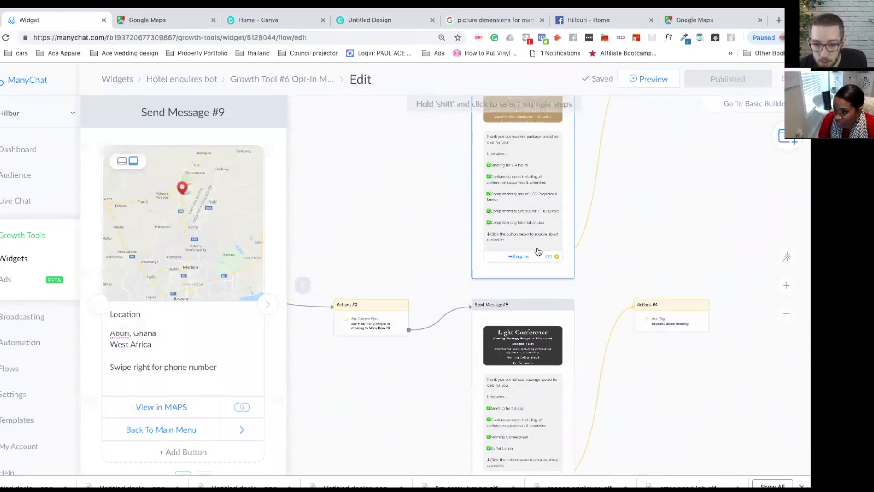
click(531, 257)
click(207, 256)
scroll(205, 251, down, 5)
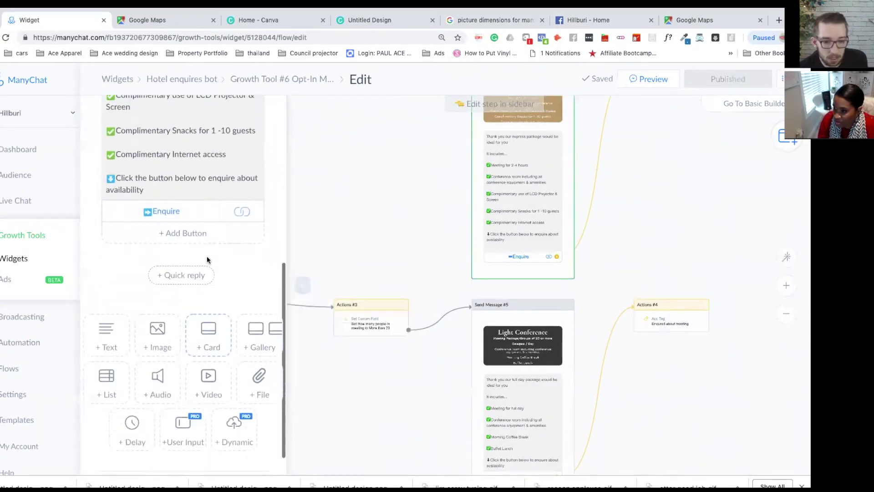
Step: Add a "Back to Main Menu" button below Enquire in the express package message and copy its title
click(185, 229)
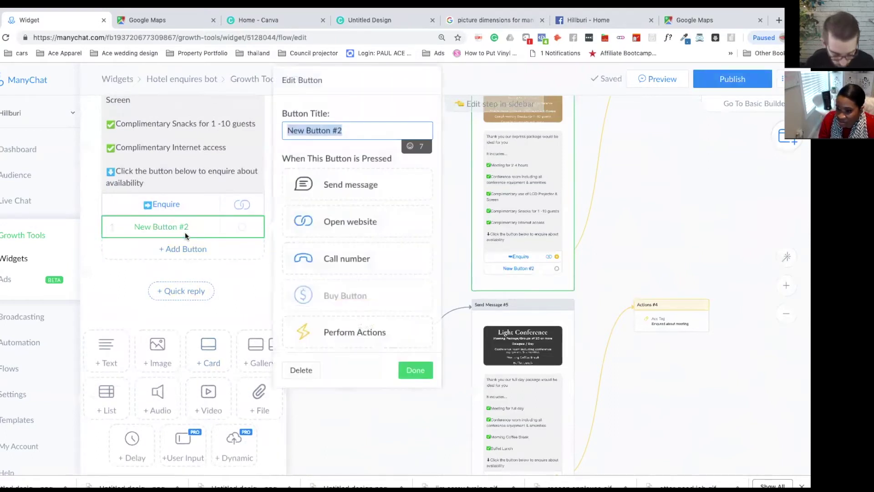
text(Back to )
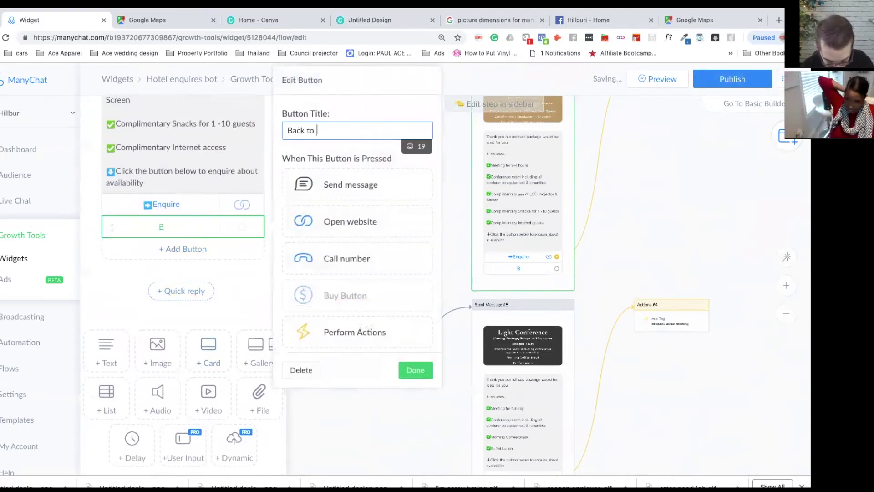
text(Main Menu)
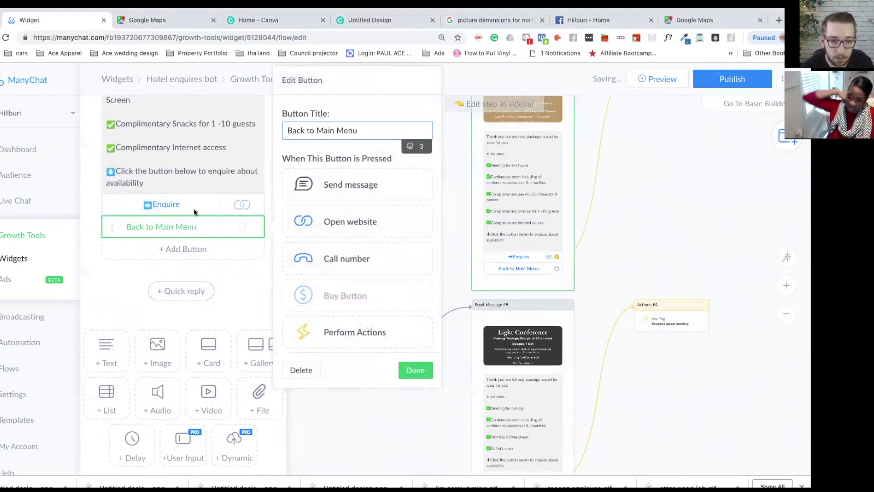
drag(359, 131, 290, 130)
key(ctrl+c)
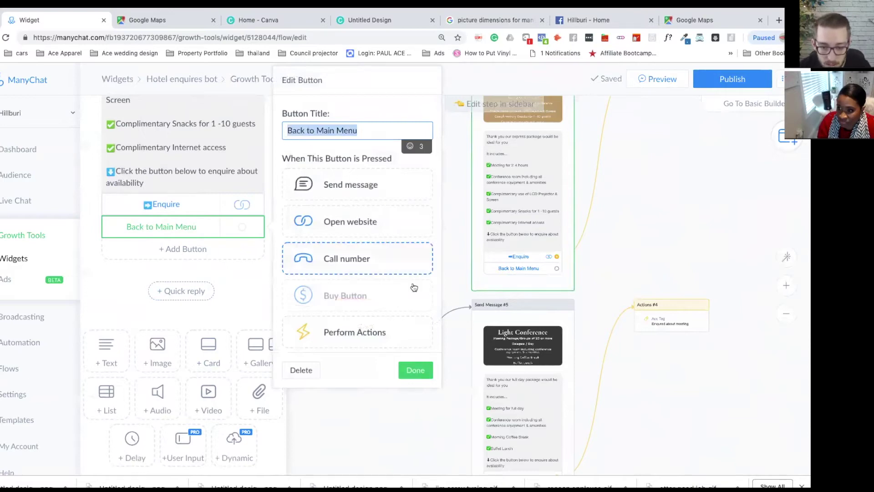
click(416, 370)
Step: Add a button with the copied title "Back to Main Menu" below Enquire in the Light Conference message
scroll(403, 319, down, 3)
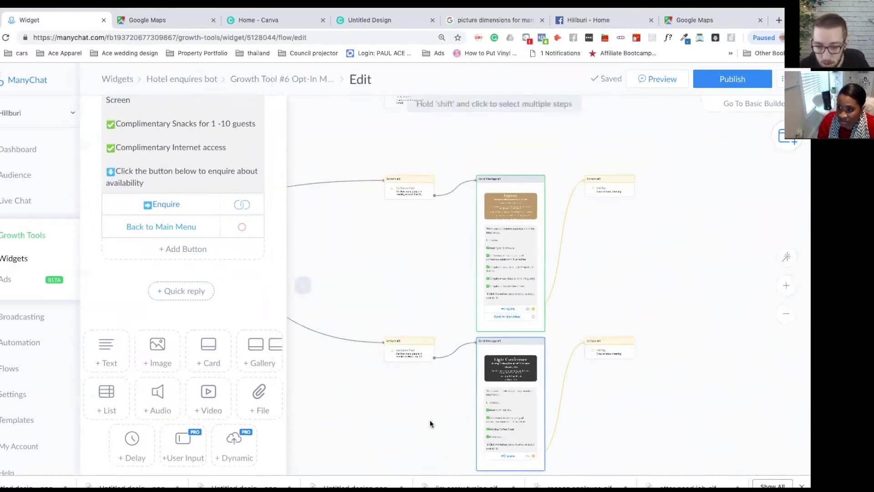
click(491, 337)
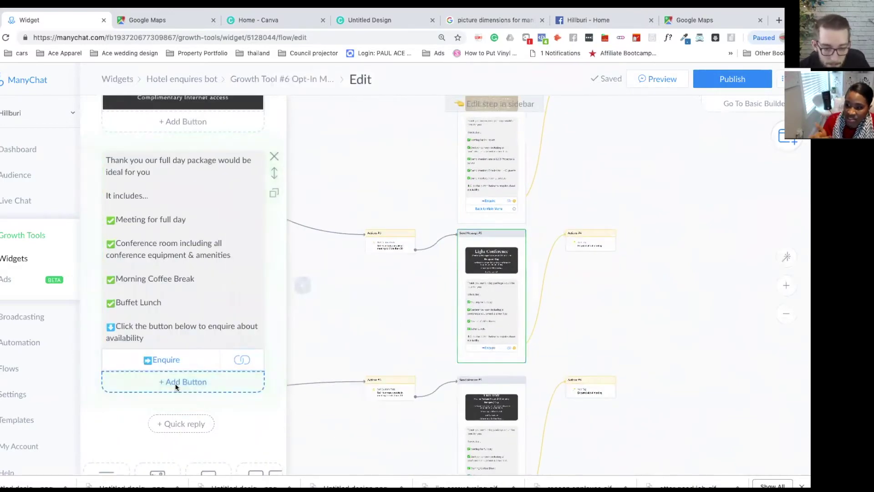
click(175, 383)
key(ctrl+v)
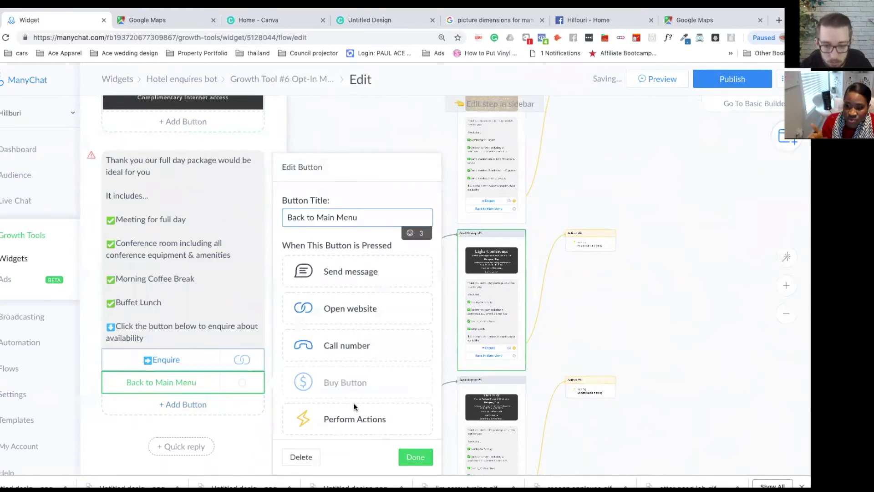
click(416, 457)
Step: Add a "Back to Main Menu" button below Enquire in the full-day message directly beneath Light Conference, which includes Buffet Dinner
scroll(431, 449, down, 5)
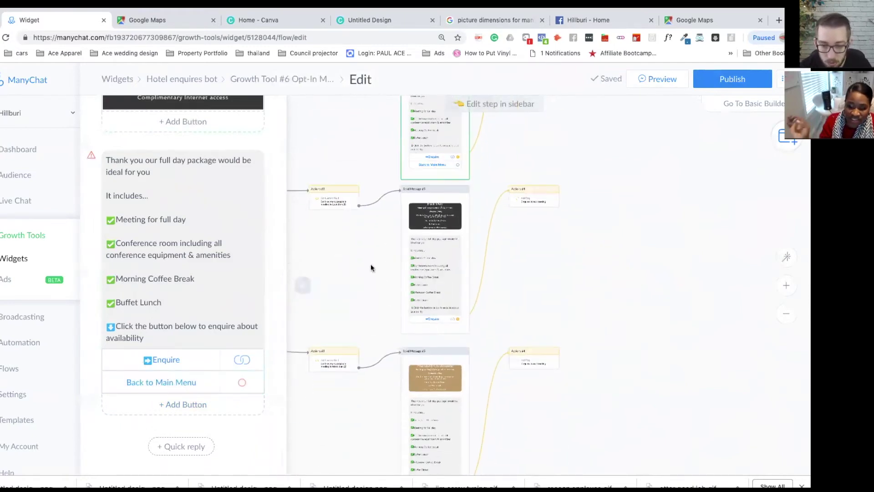
click(438, 322)
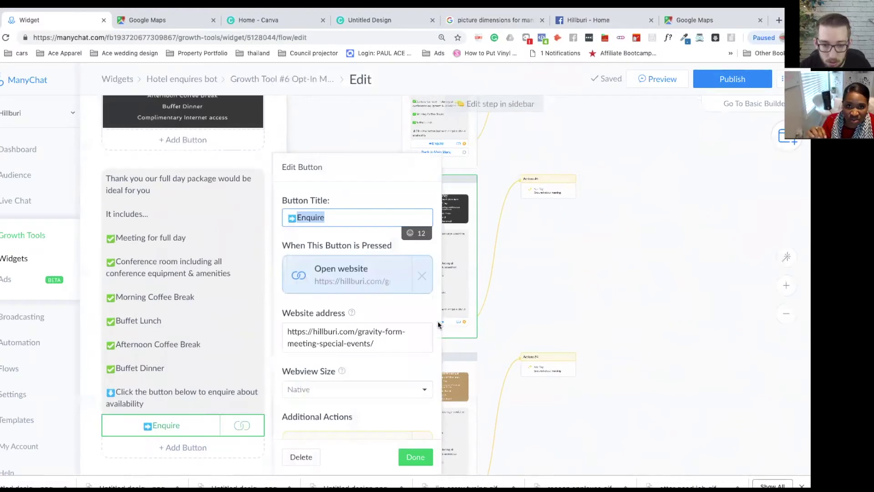
click(162, 447)
key(ctrl+v)
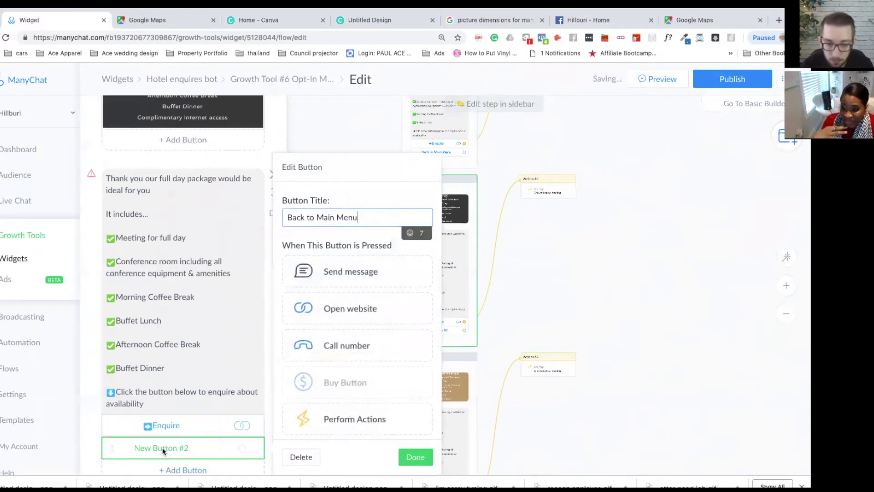
click(422, 462)
Step: Add a "Back to Main Menu" button below Enquire in the full-day package message for groups of 20 or more
scroll(520, 207, down, 5)
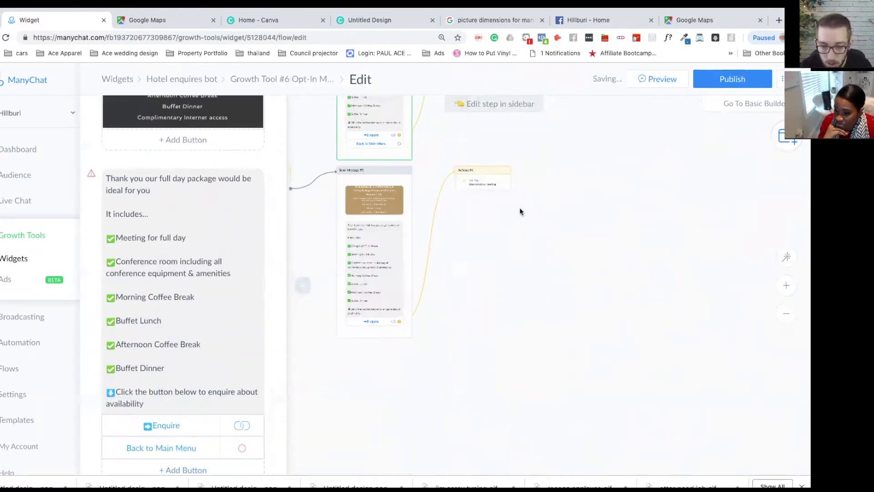
click(436, 269)
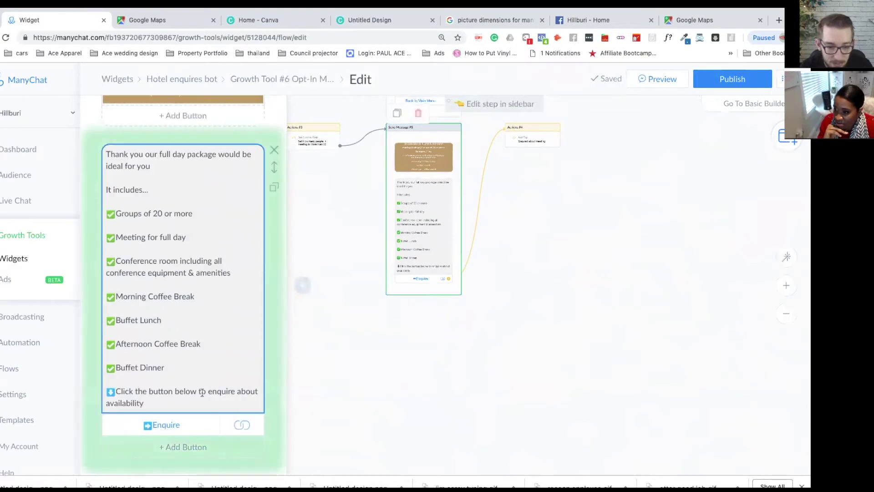
click(185, 450)
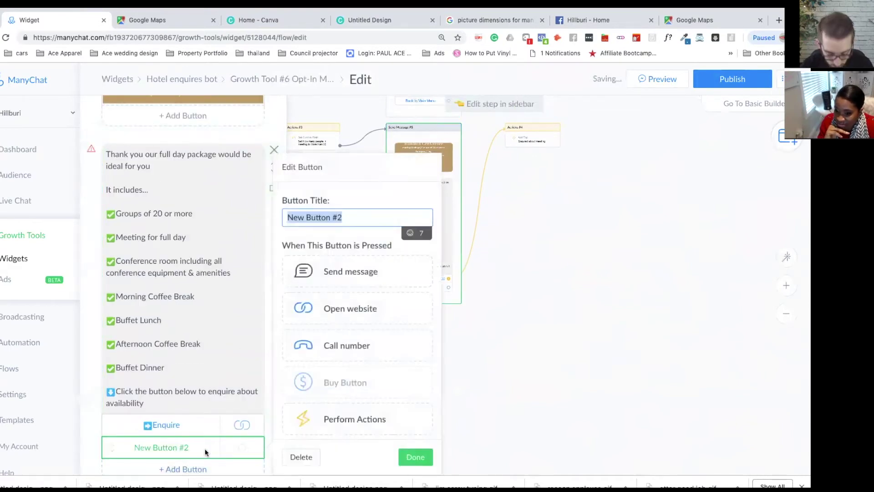
text(Back to Main Menu)
click(418, 457)
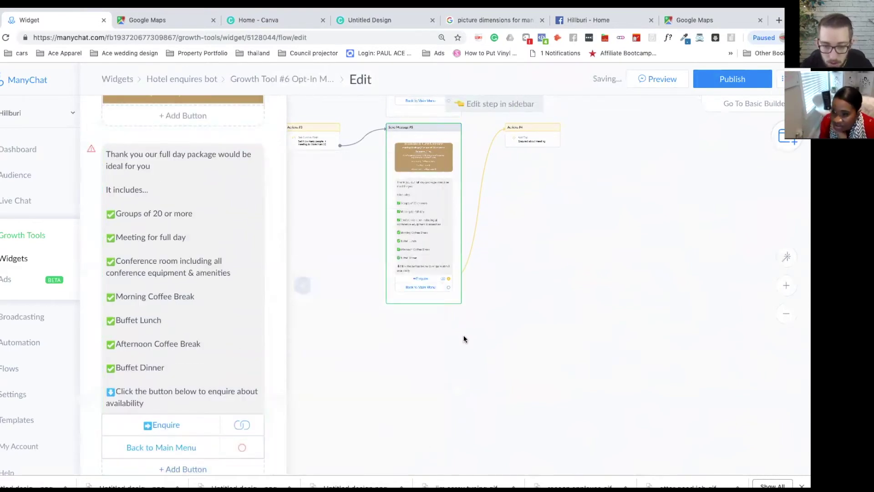
Step: Link the "Back to Main Menu" button of the message for groups of 20 or more to the flow's starting message
scroll(464, 338, down, 10)
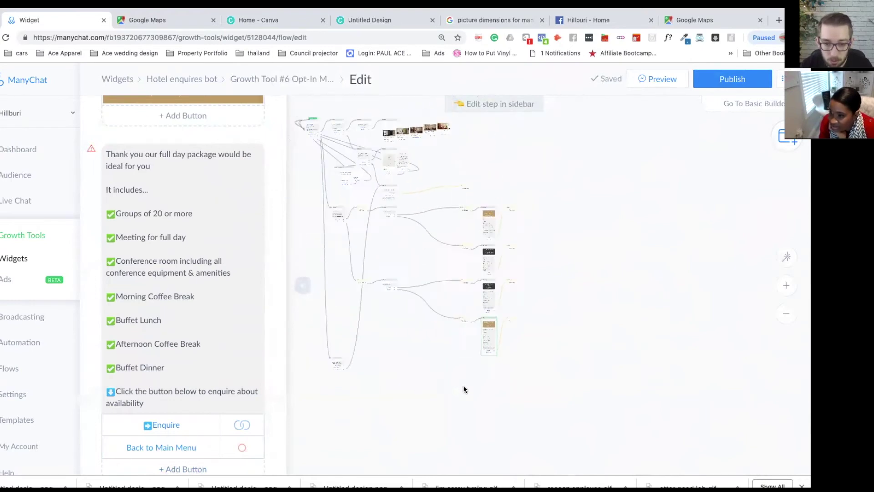
drag(464, 389, 496, 408)
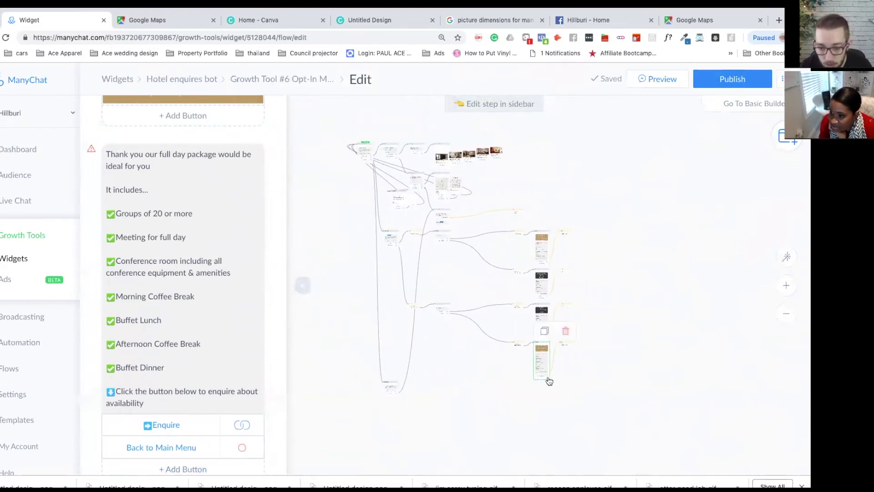
scroll(548, 381, up, 4)
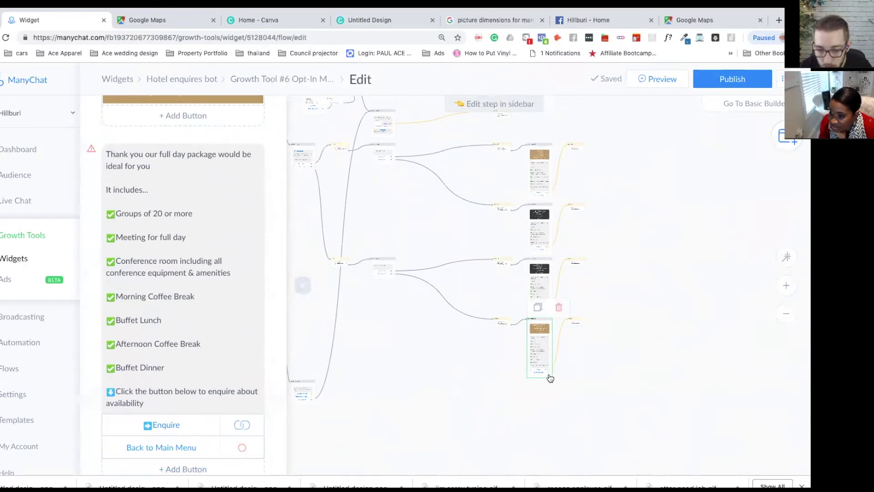
scroll(537, 399, up, 3)
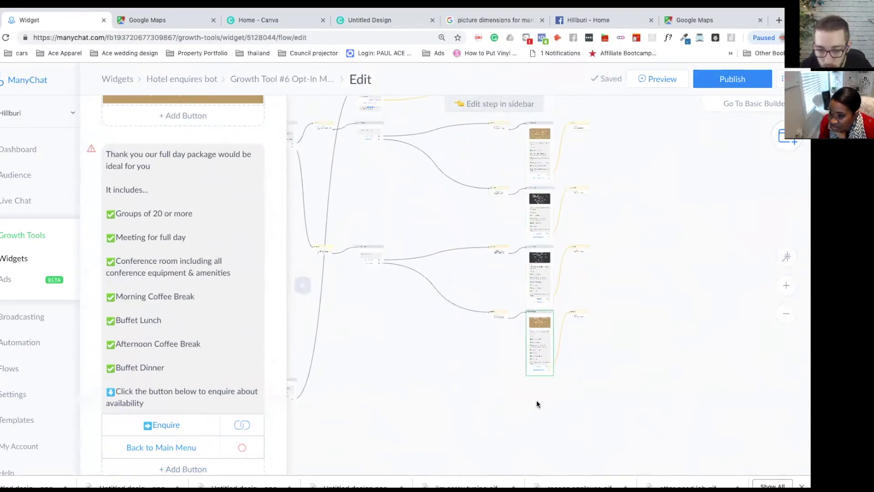
click(555, 359)
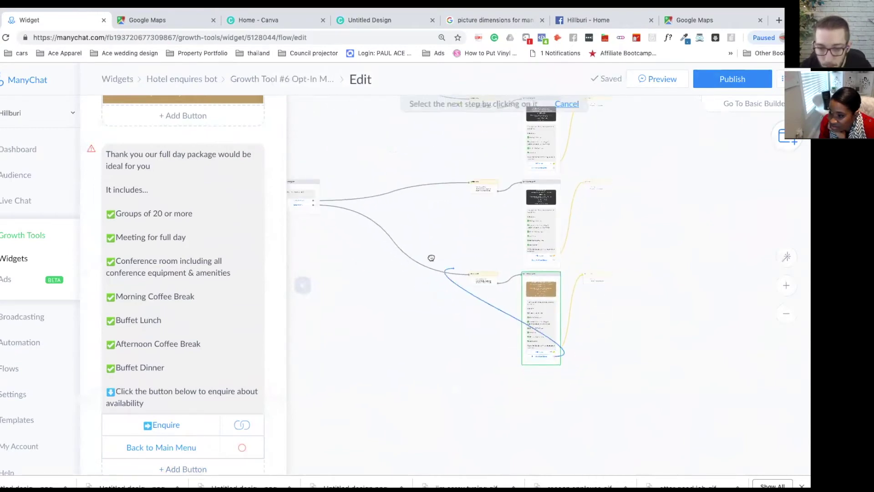
scroll(405, 176, down, 5)
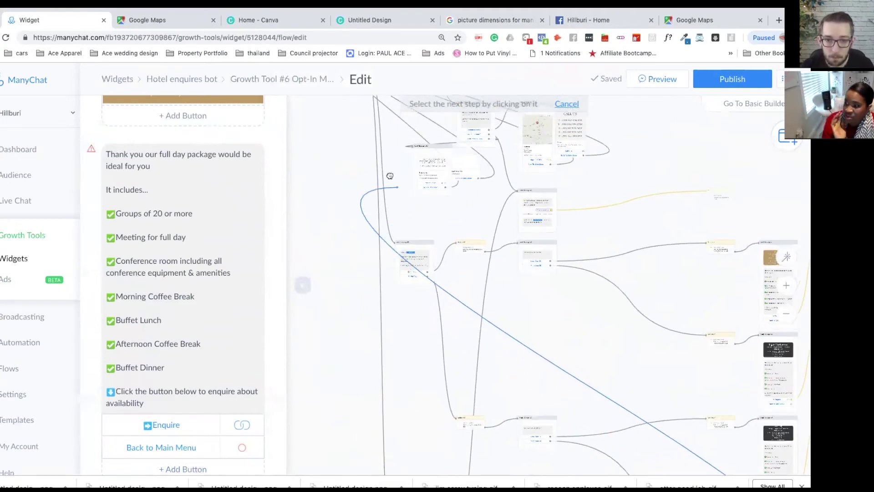
click(421, 218)
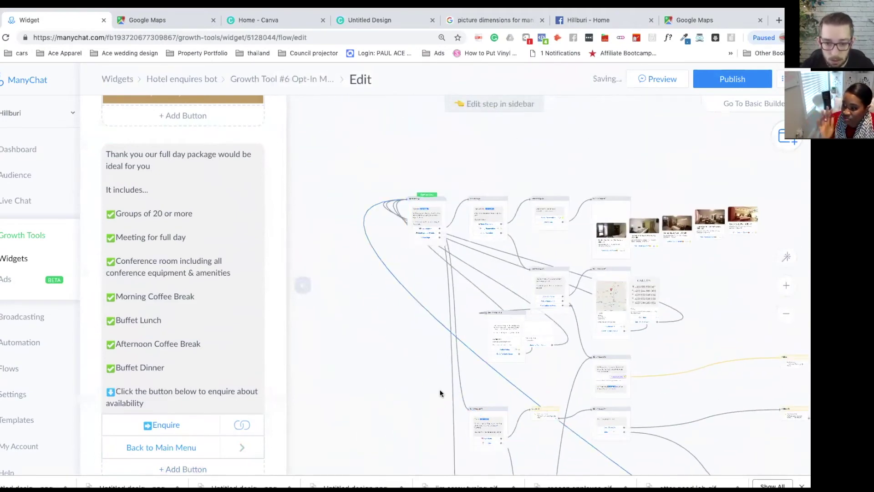
Step: Link the "Back to Main Menu" button of the full-day message directly beneath Light Conference to the starting message
scroll(478, 276, up, 5)
drag(540, 421, 365, 194)
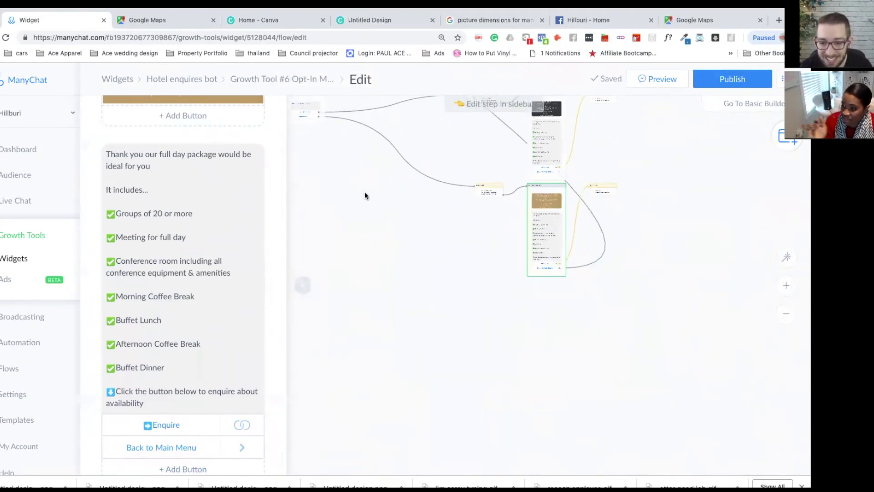
drag(400, 292, 371, 394)
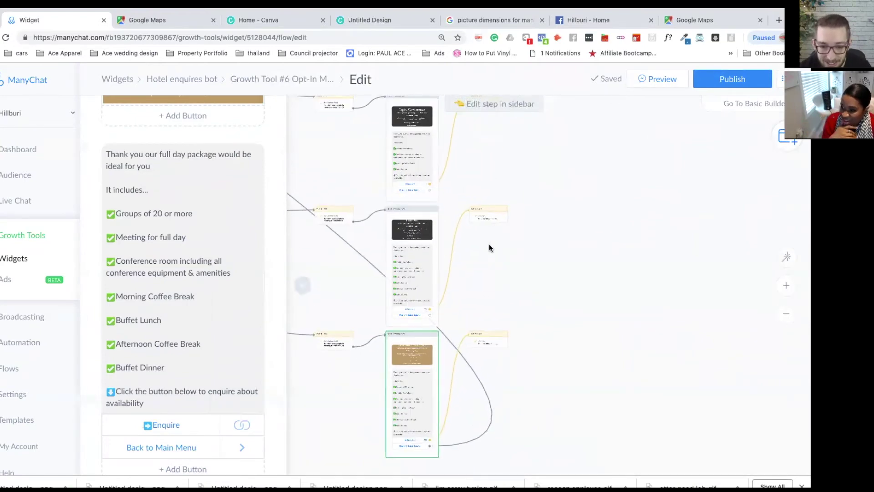
scroll(494, 227, up, 2)
click(537, 296)
scroll(526, 262, up, 3)
scroll(558, 278, down, 5)
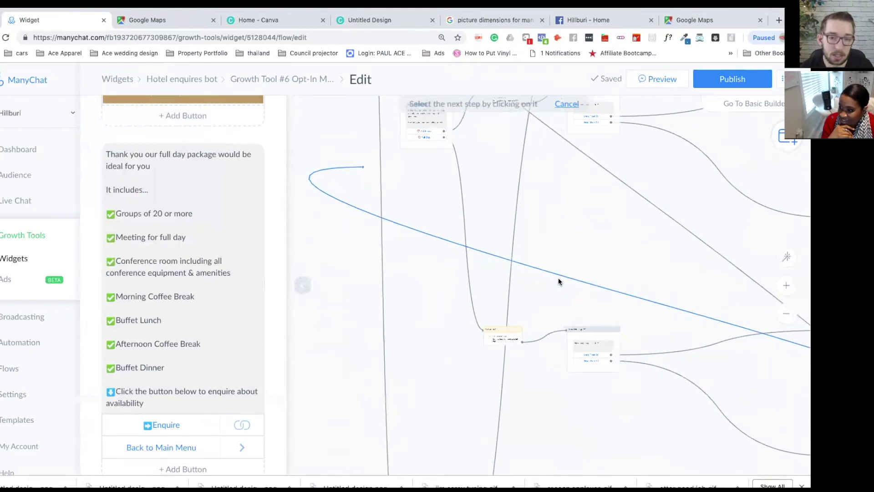
click(563, 283)
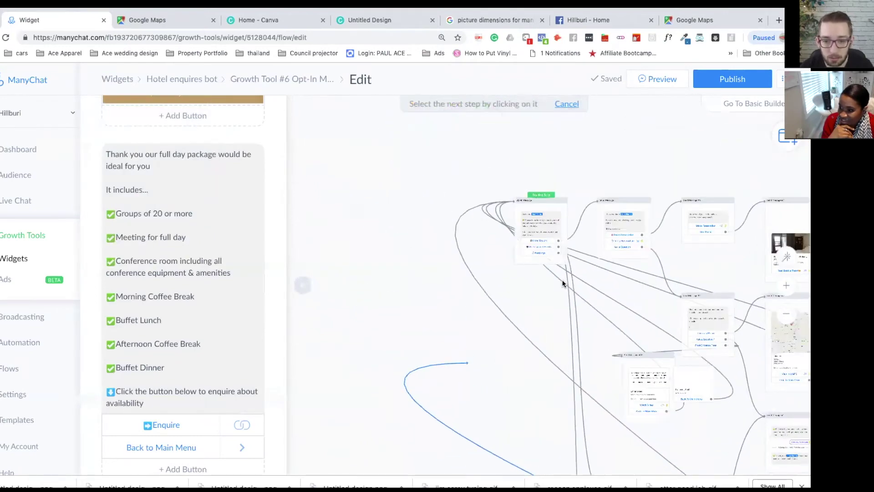
scroll(563, 283, down, 5)
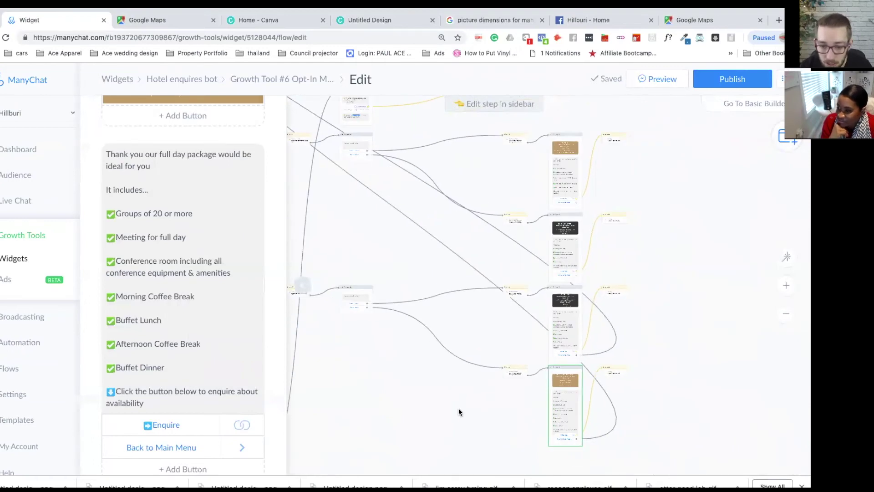
Step: Link the Light Conference message's "Back to Main Menu" button to the flow's starting message
scroll(542, 228, right, 5)
scroll(542, 228, up, 2)
scroll(537, 283, up, 3)
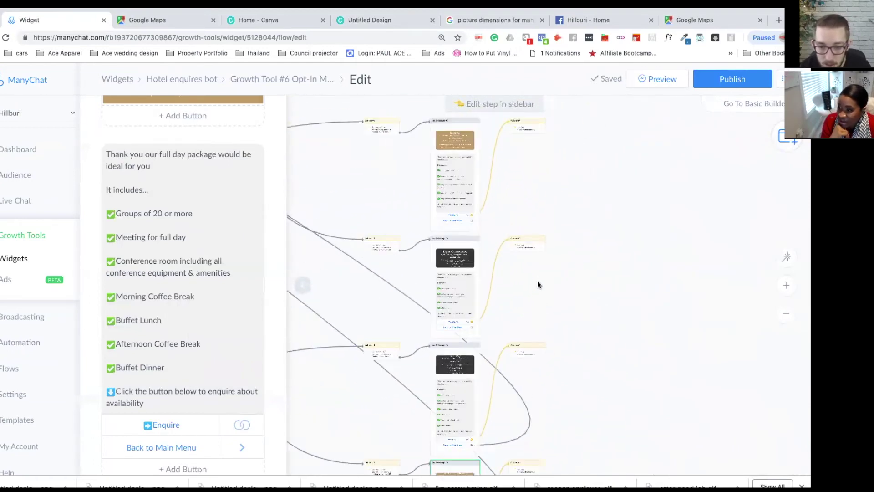
click(459, 335)
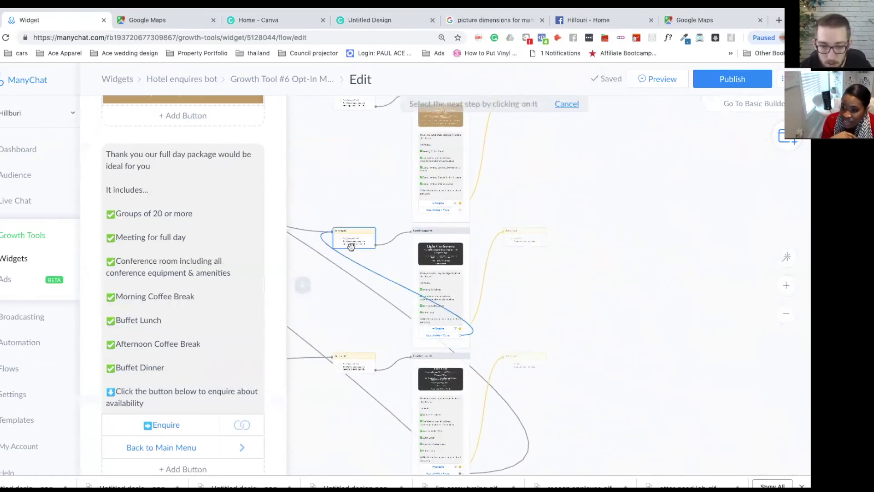
scroll(741, 344, left, 10)
scroll(741, 345, up, 3)
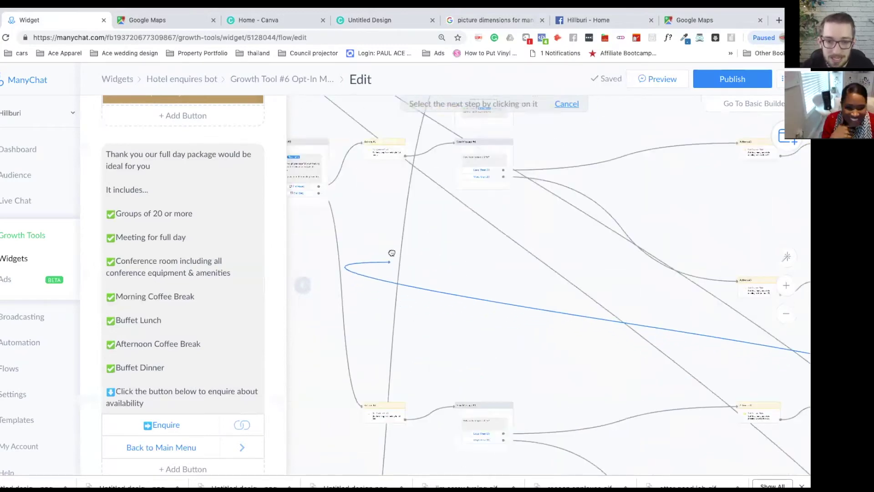
scroll(578, 332, left, 5)
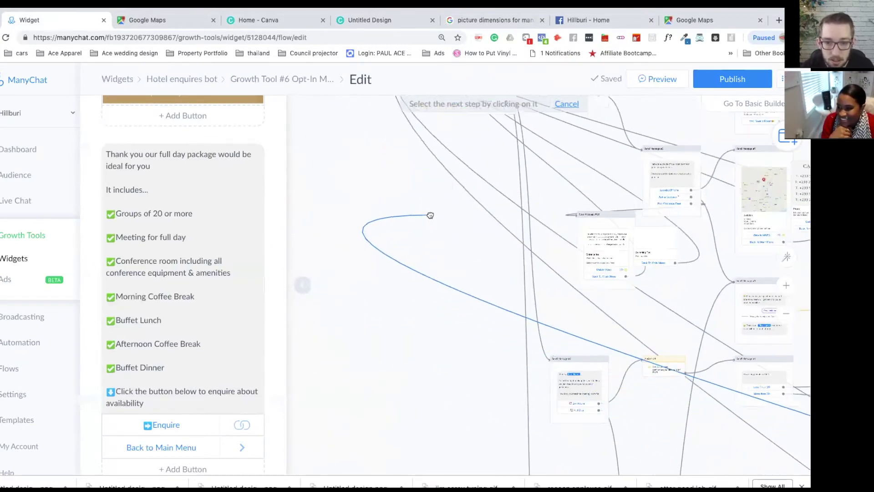
scroll(446, 228, up, 6)
click(477, 242)
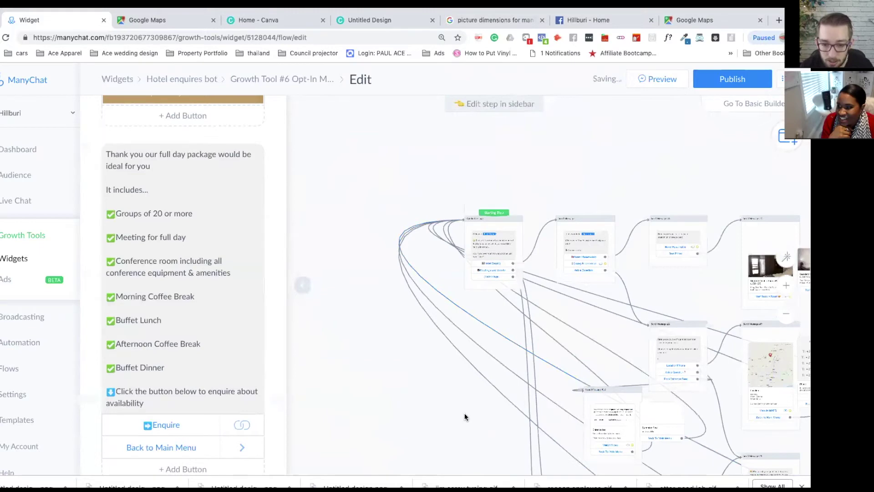
Step: Link the express package message's "Back to Main Menu" button to the flow's starting message
drag(464, 415, 366, 290)
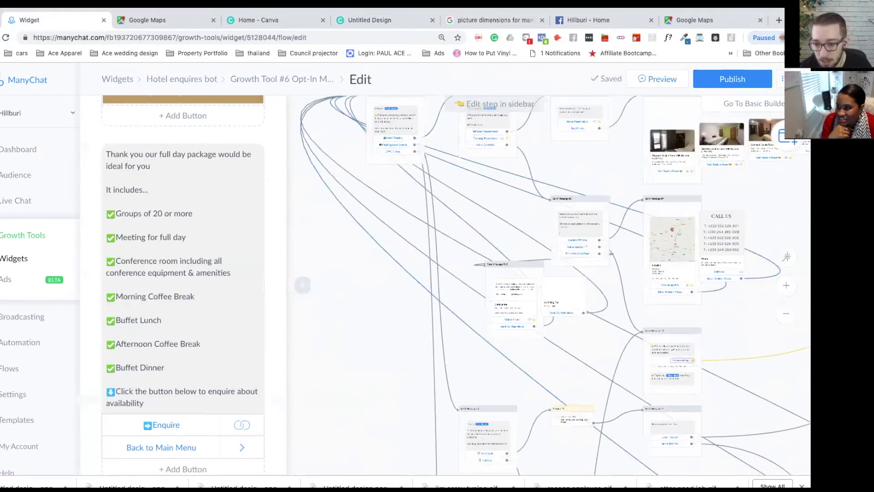
drag(766, 193, 381, 154)
drag(425, 259, 338, 117)
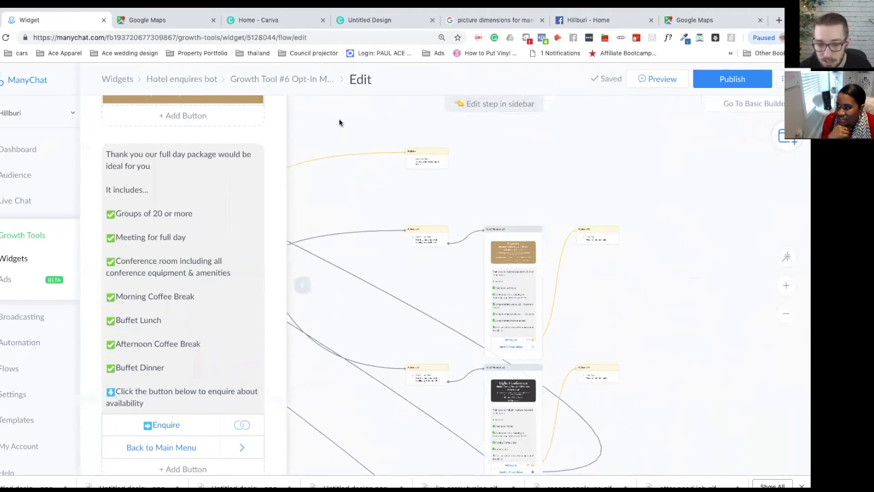
drag(559, 193, 445, 199)
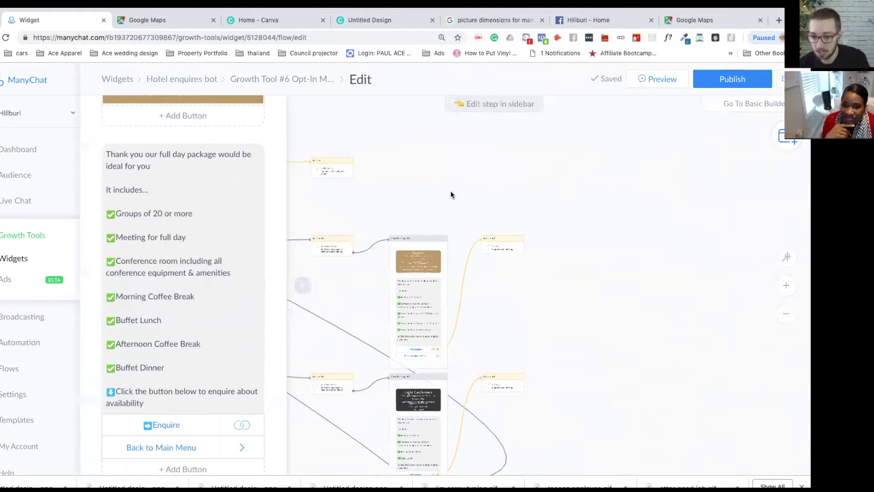
scroll(459, 164, down, 4)
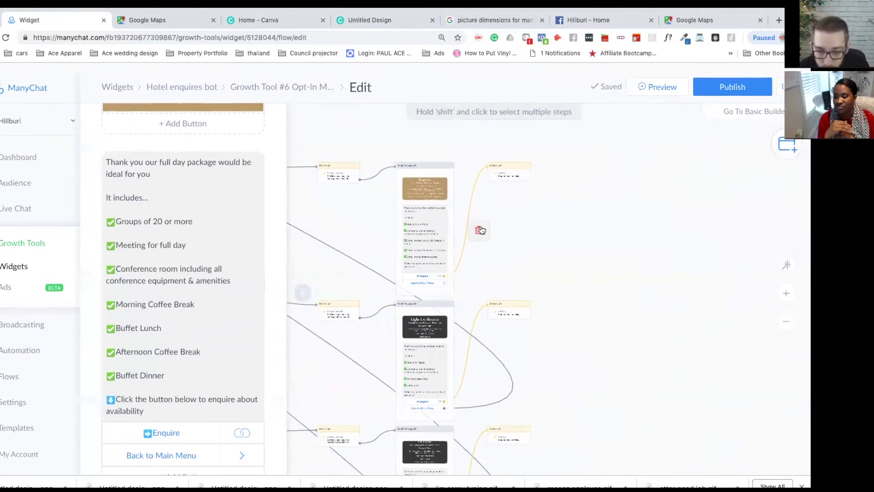
click(444, 275)
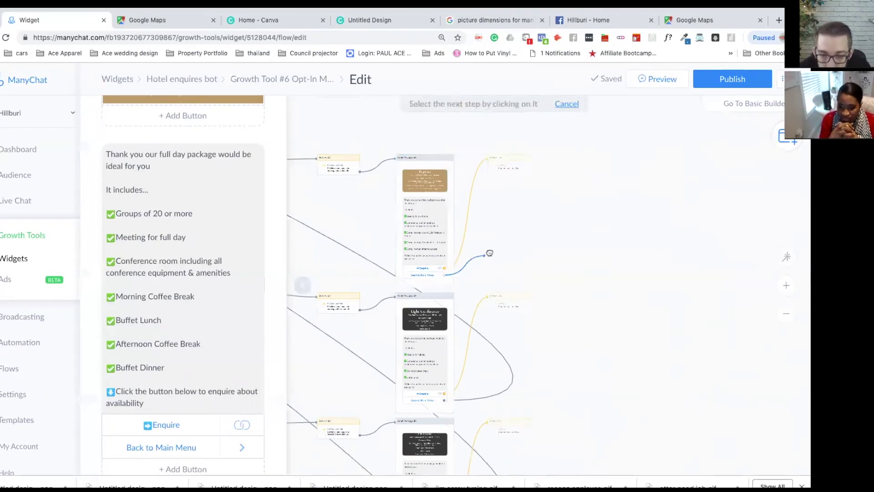
scroll(489, 253, left, 5)
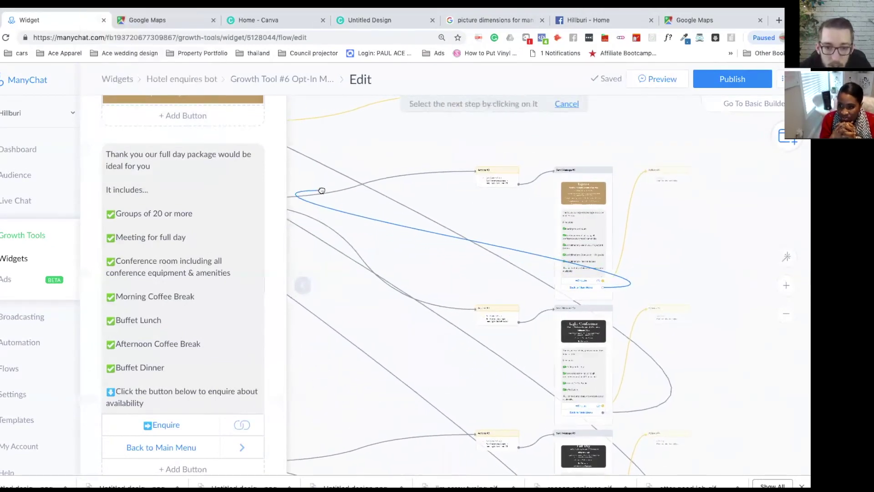
scroll(495, 171, down, 5)
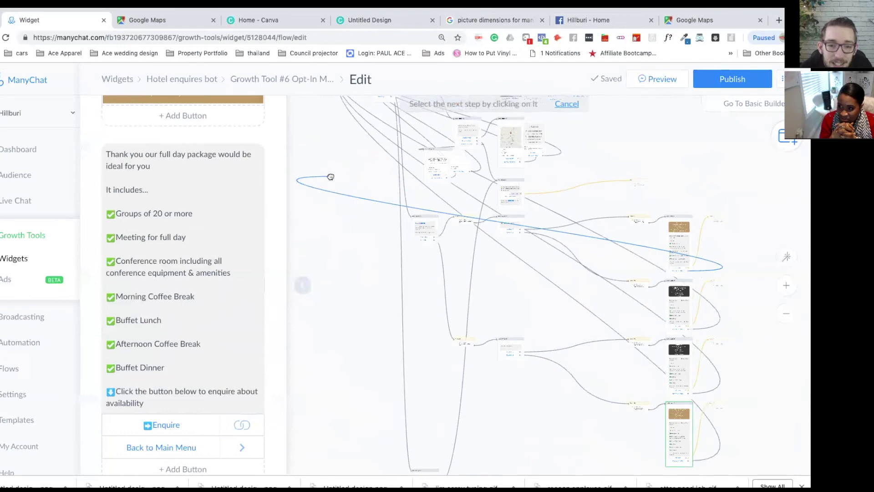
drag(328, 176, 410, 293)
click(446, 218)
click(417, 258)
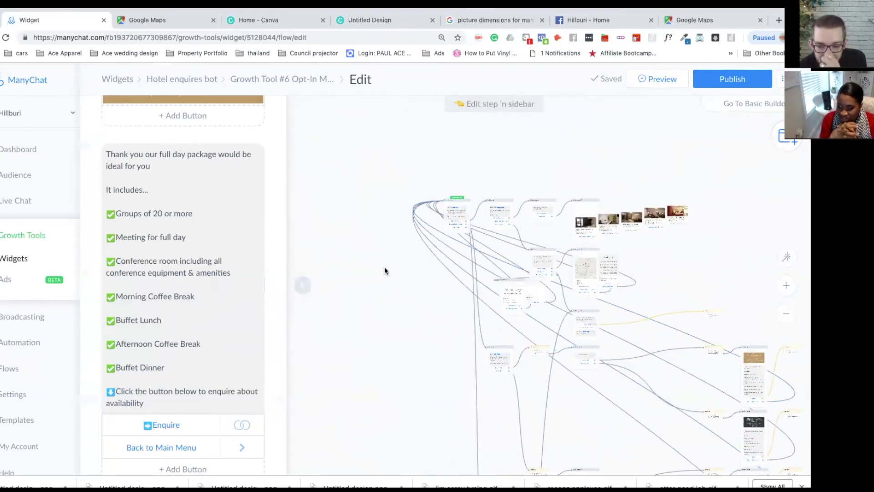
Step: Publish the updated flow and switch to Hillburi's Facebook page
scroll(410, 292, up, 3)
click(740, 81)
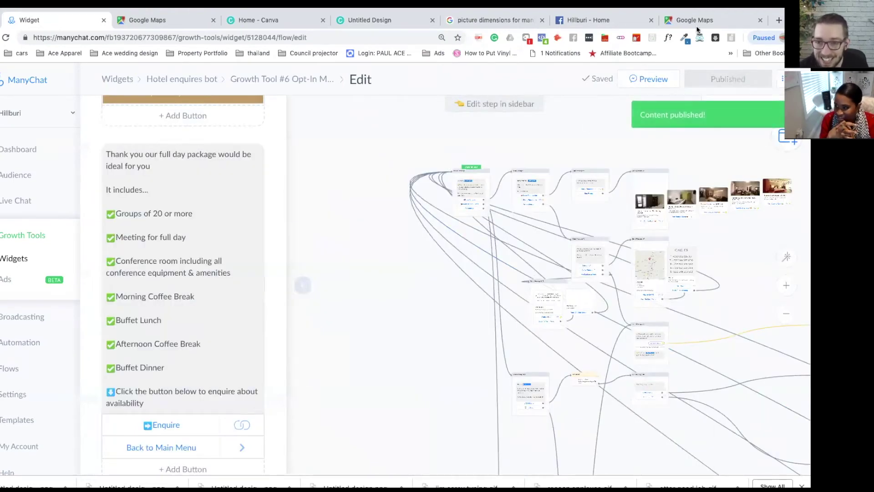
click(592, 20)
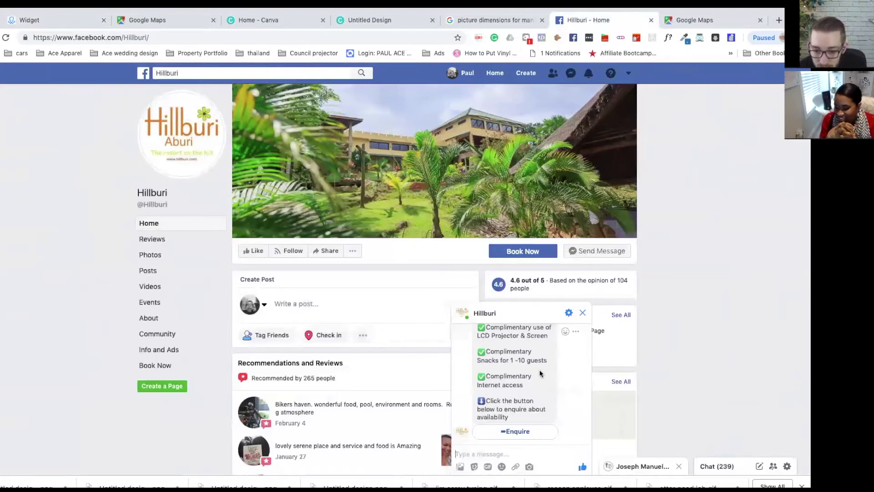
Step: Find the earlier main menu message in the Hillburi chat and choose Weddings to test that branch
scroll(540, 369, down, 5)
scroll(540, 369, up, 1)
scroll(540, 373, up, 5)
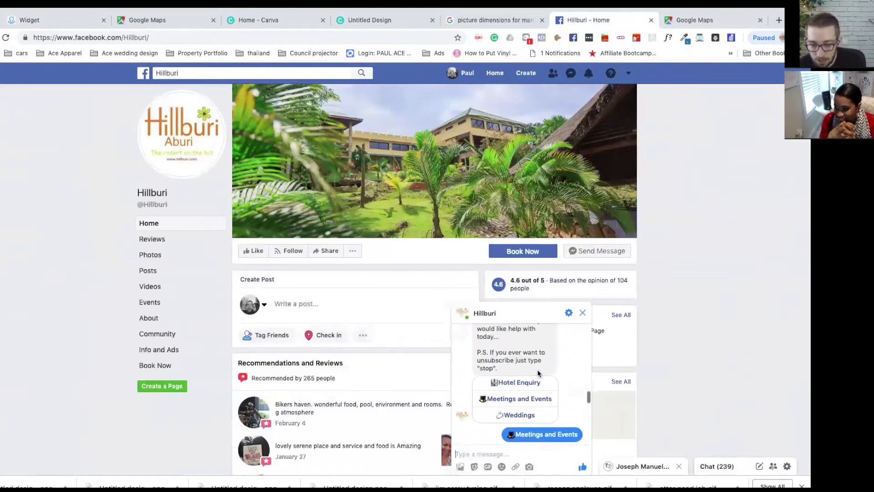
scroll(519, 387, up, 2)
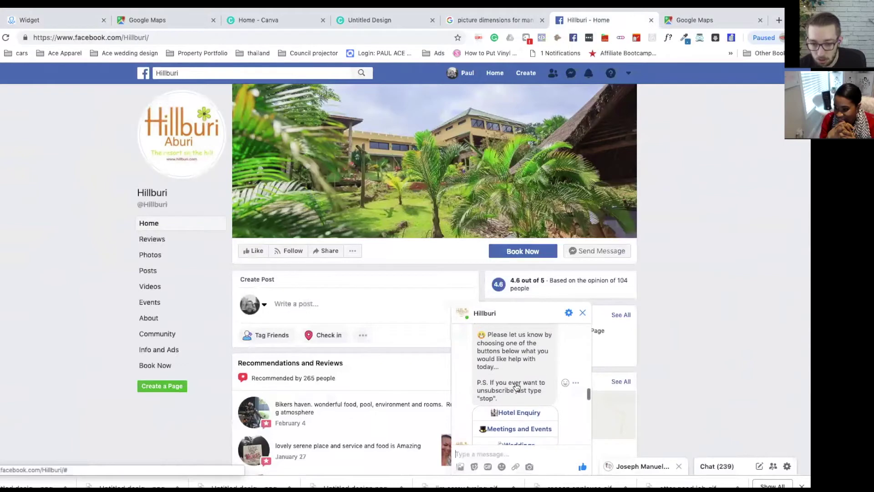
scroll(519, 383, down, 5)
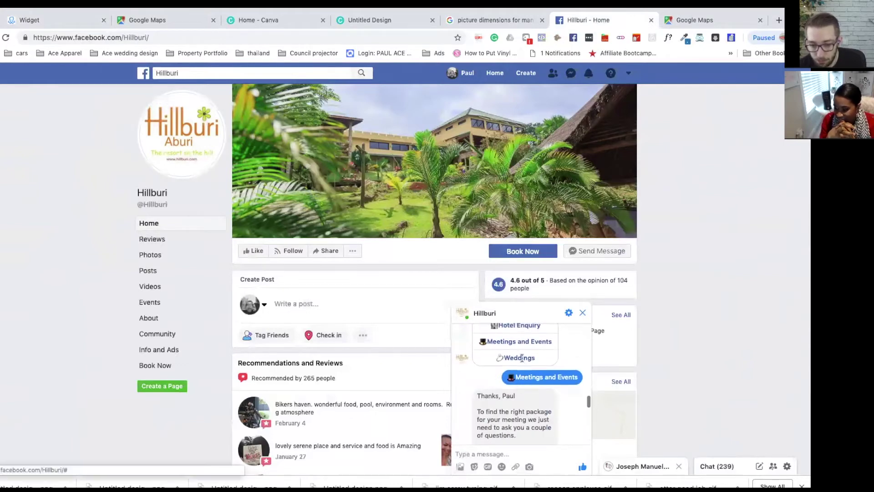
scroll(507, 381, down, 3)
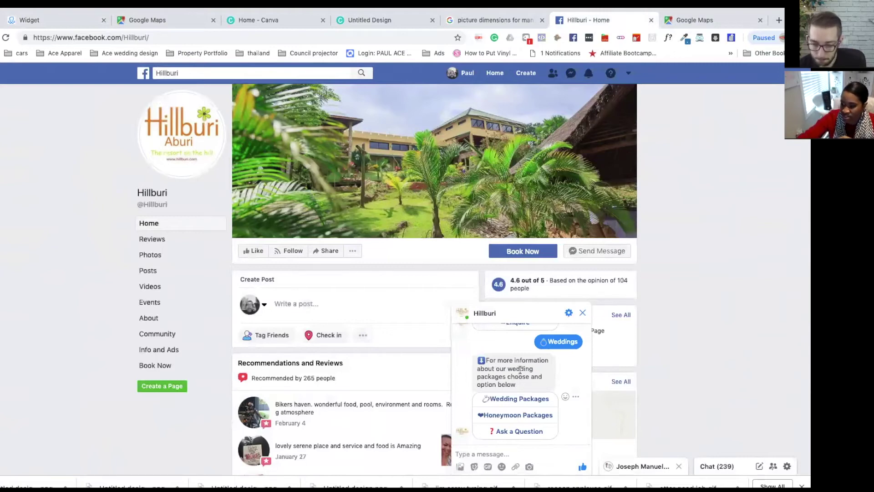
Step: Return to ManyChat, rename the opt-in message's Weddings button as "Weddings/Honeymoons", keeping its ring emoji, and publish the flow
click(27, 20)
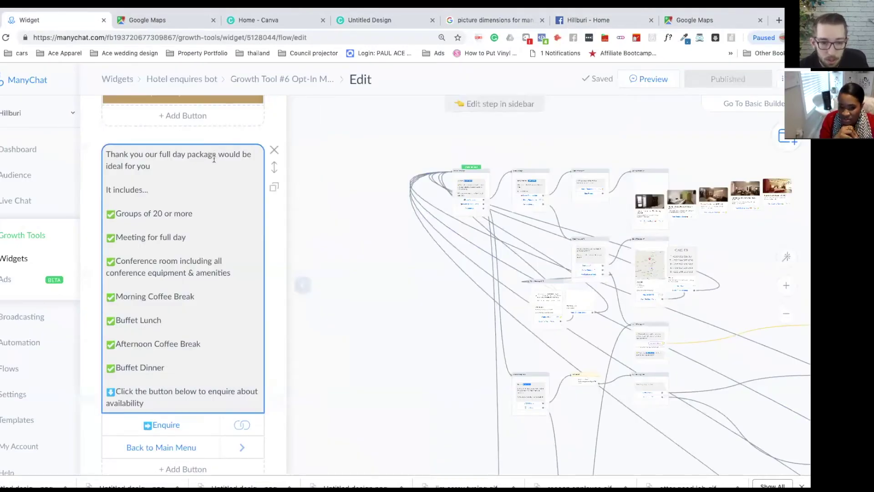
scroll(214, 159, up, 4)
scroll(400, 228, up, 5)
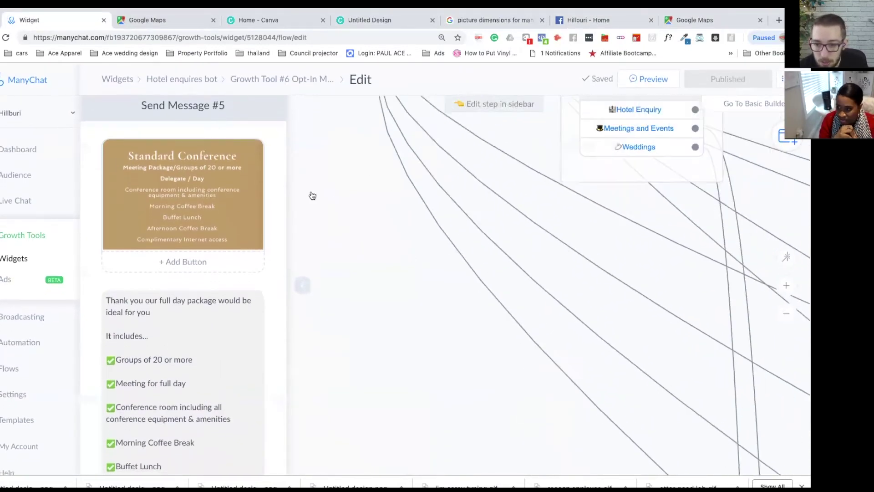
click(633, 146)
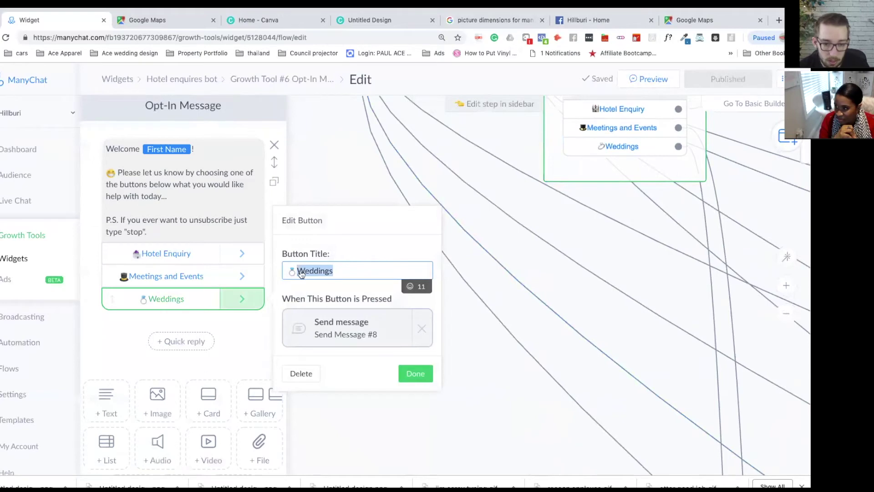
click(352, 269)
text(/H)
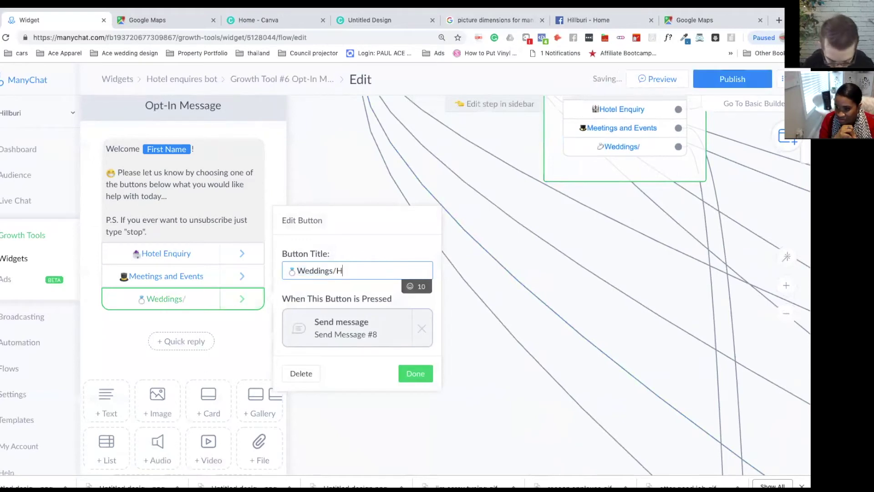
text(oneymoon)
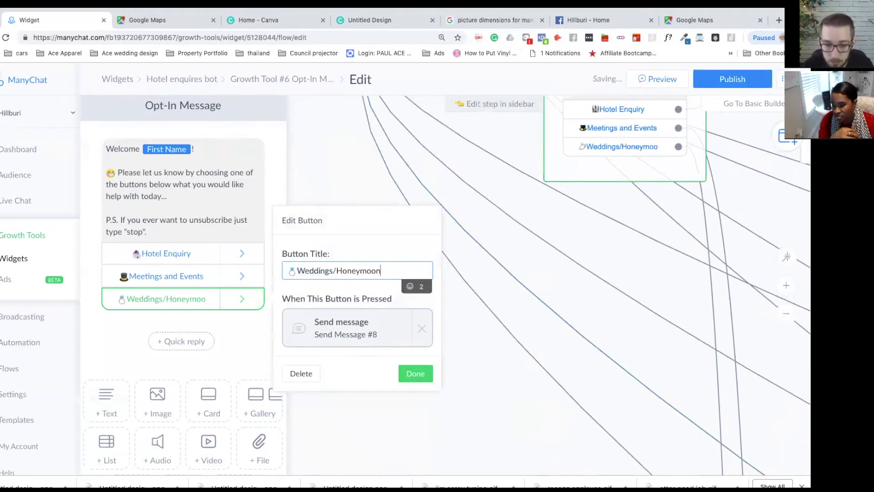
text(z)
key(BackSpace)
text(s)
click(415, 374)
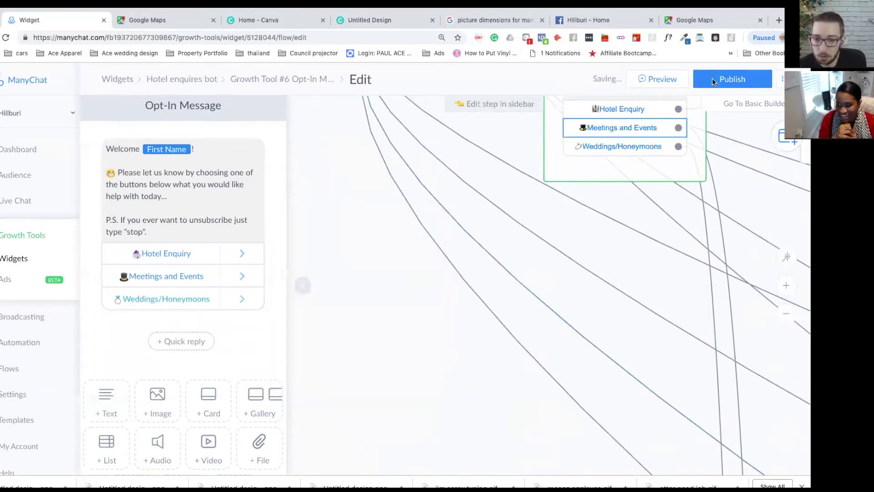
click(729, 79)
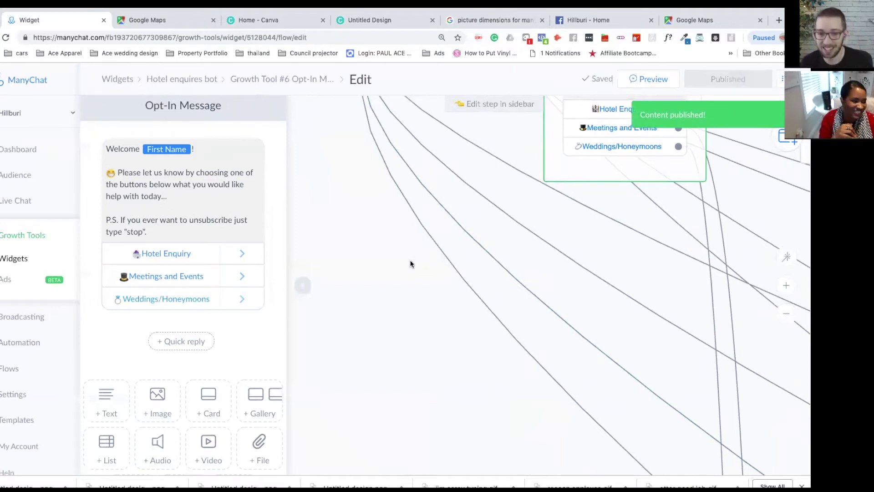
Step: Switch to Hillburi's Facebook page and test the chat's Wedding Packages and Ask a Question buttons
click(606, 20)
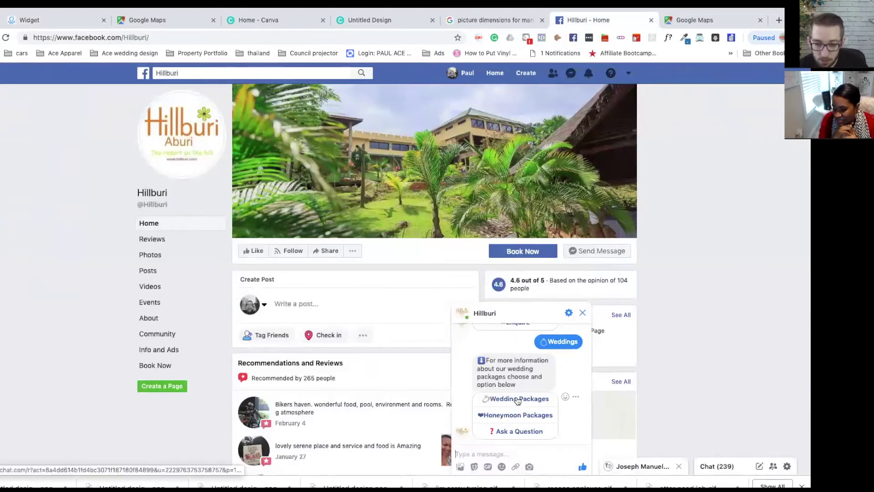
click(517, 400)
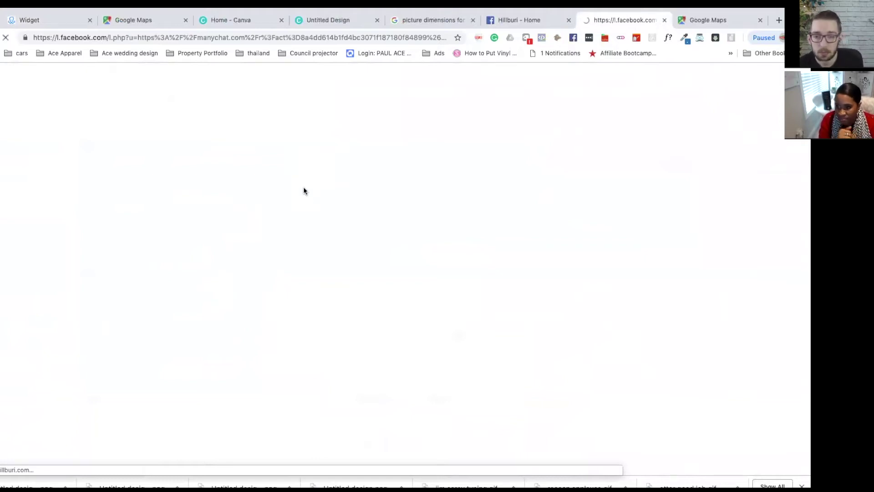
click(531, 19)
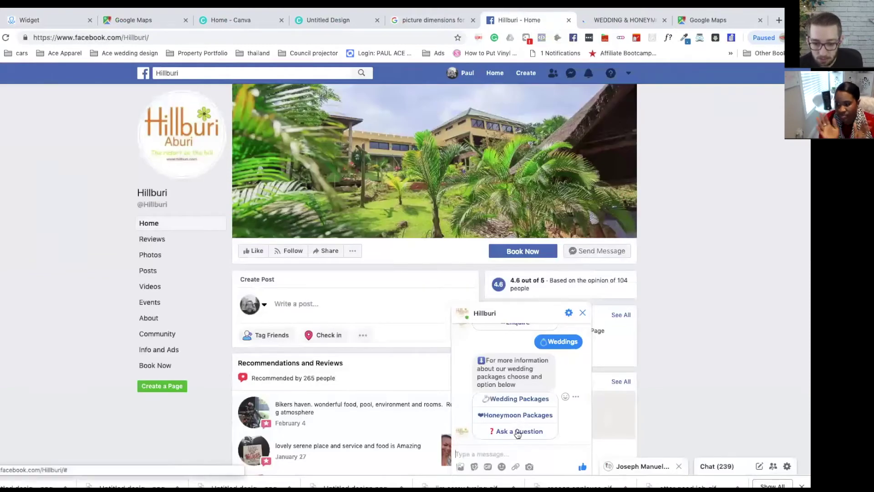
click(516, 431)
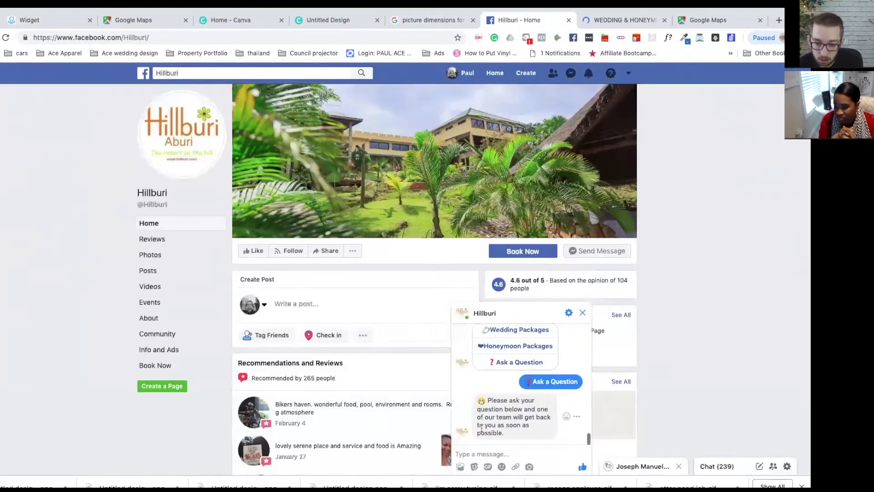
Step: Go back to the ManyChat flow and move the wedding packages message (Send Message #8) higher on the canvas
click(42, 20)
scroll(460, 242, down, 10)
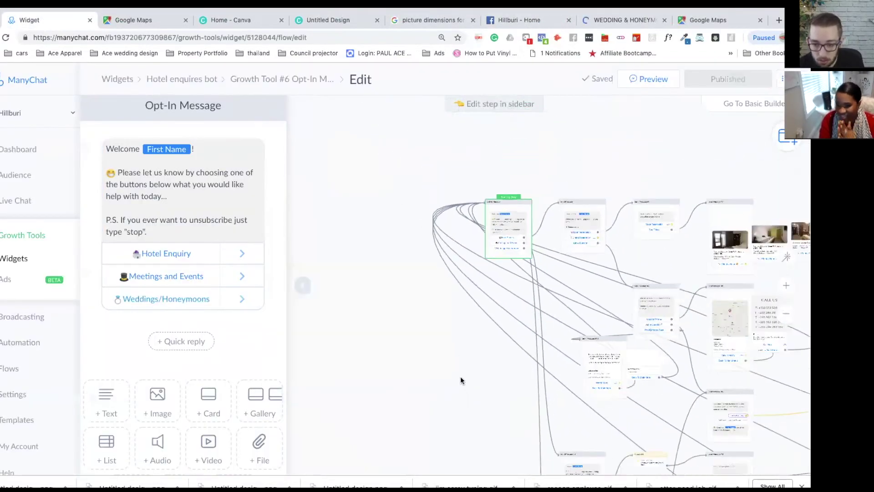
scroll(394, 295, up, 10)
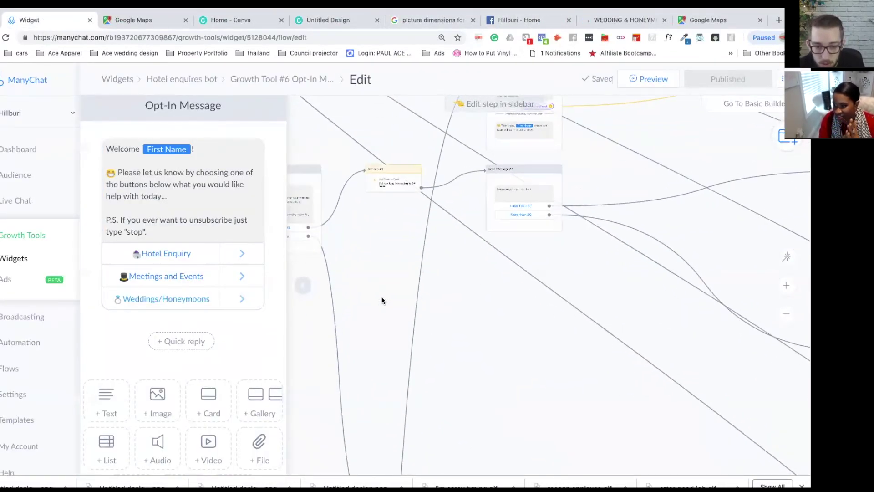
scroll(508, 284, up, 10)
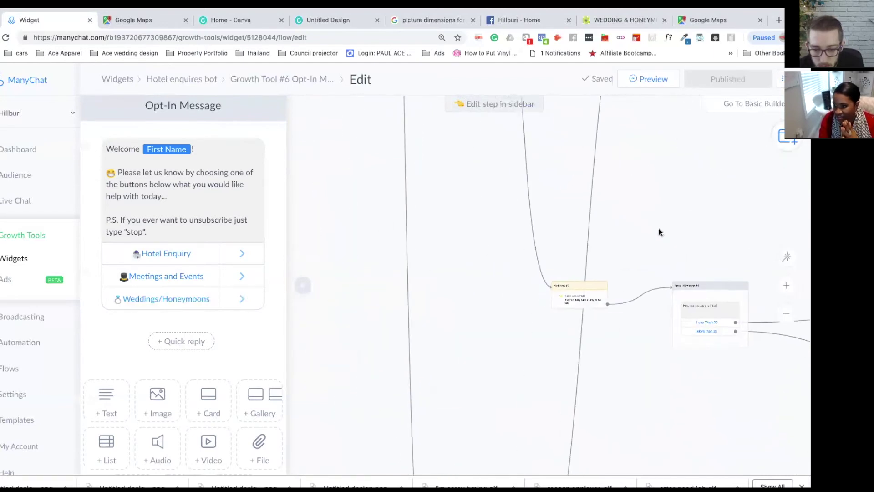
scroll(760, 217, down, 6)
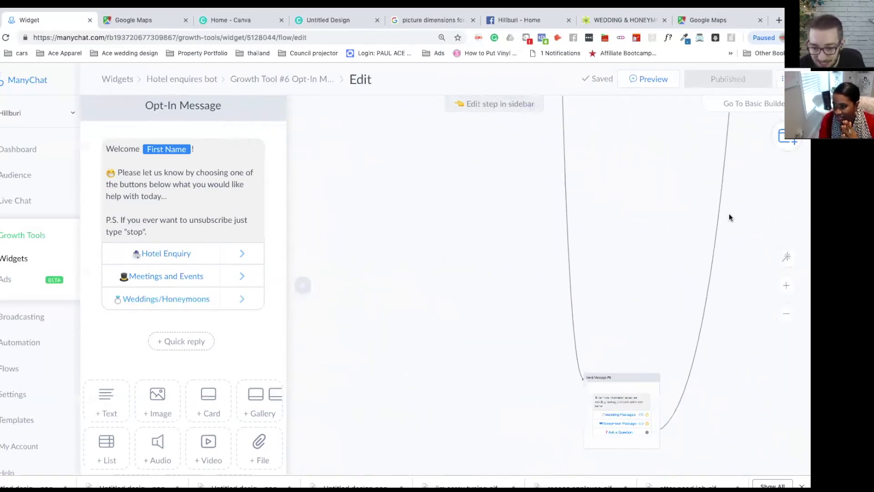
scroll(592, 210, right, 5)
drag(476, 316, 473, 187)
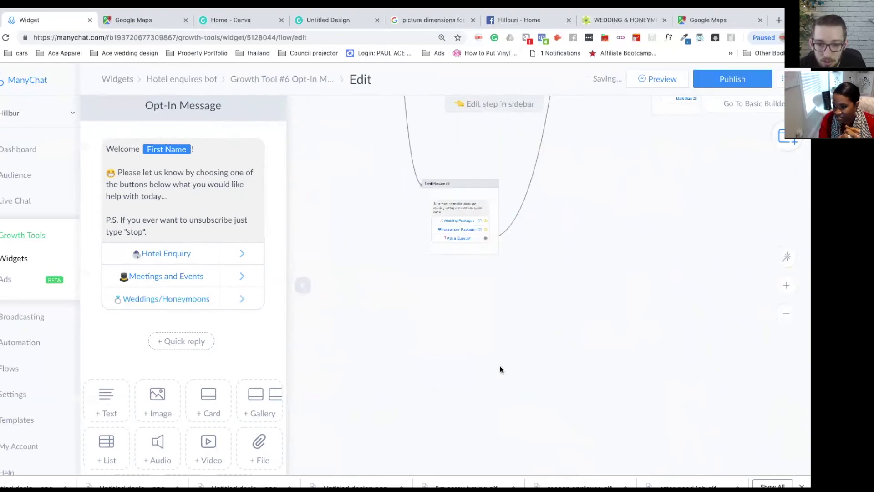
Step: Place the wedding packages message just above the meeting enquiry message on the flow canvas
click(780, 260)
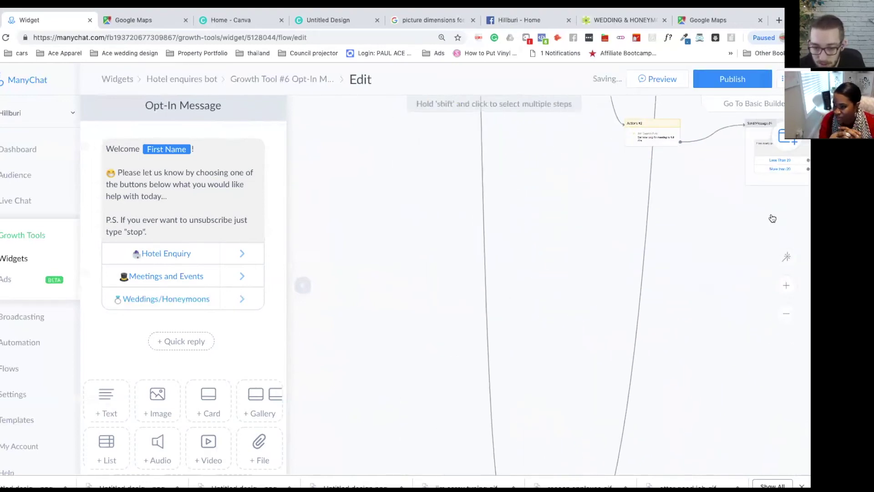
scroll(522, 205, down, 5)
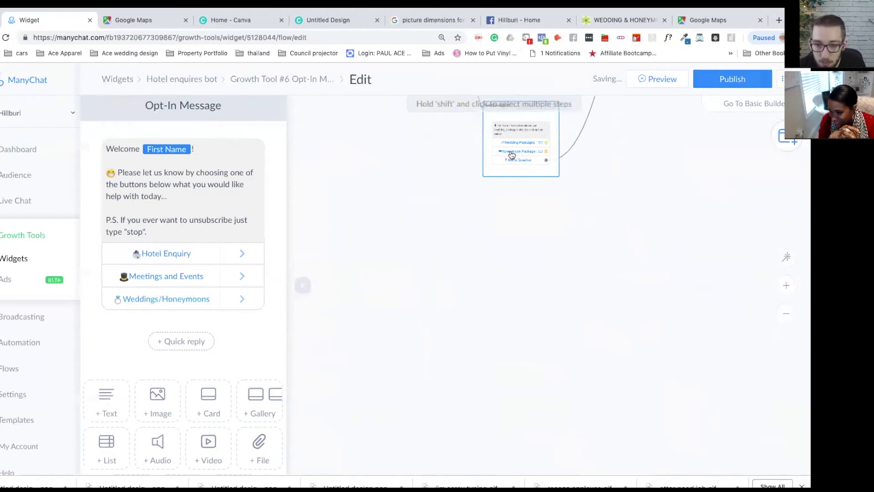
scroll(454, 239, up, 5)
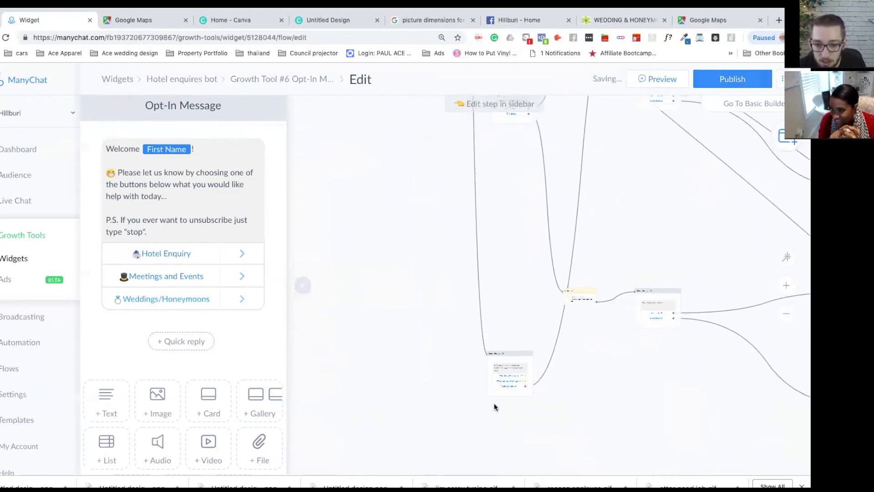
scroll(509, 363, down, 5)
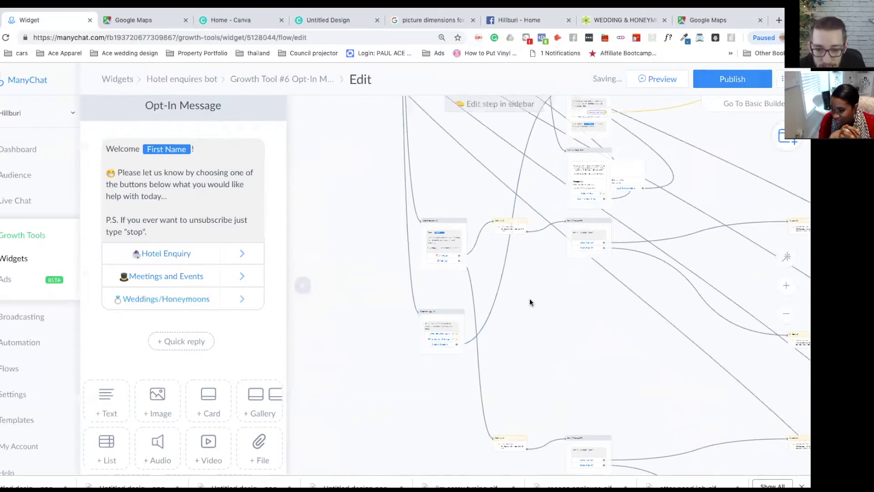
drag(529, 299, 552, 350)
drag(453, 360, 460, 197)
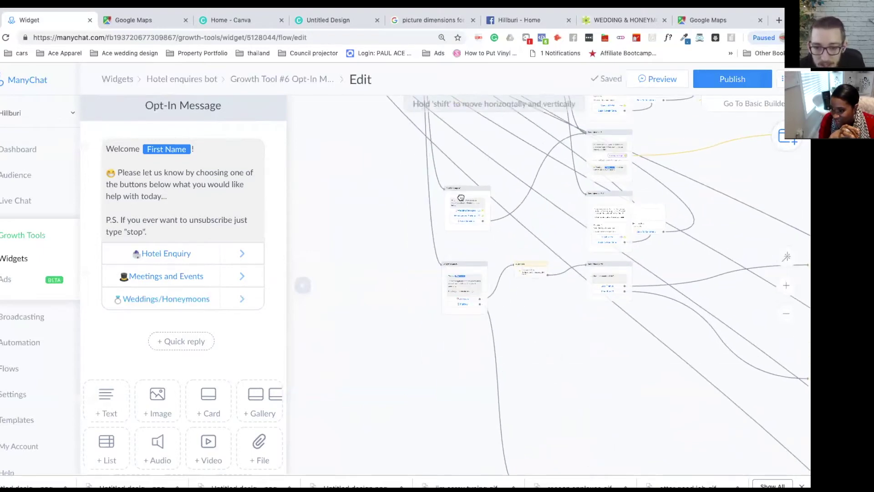
Step: Relink the wedding packages message's "Ask a Question" button to the common questions message, Send Message #2
scroll(504, 279, up, 5)
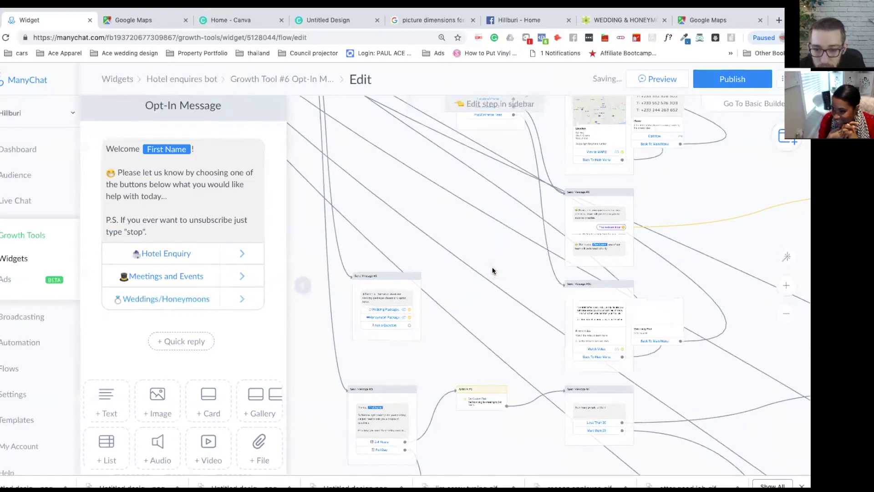
scroll(507, 278, up, 3)
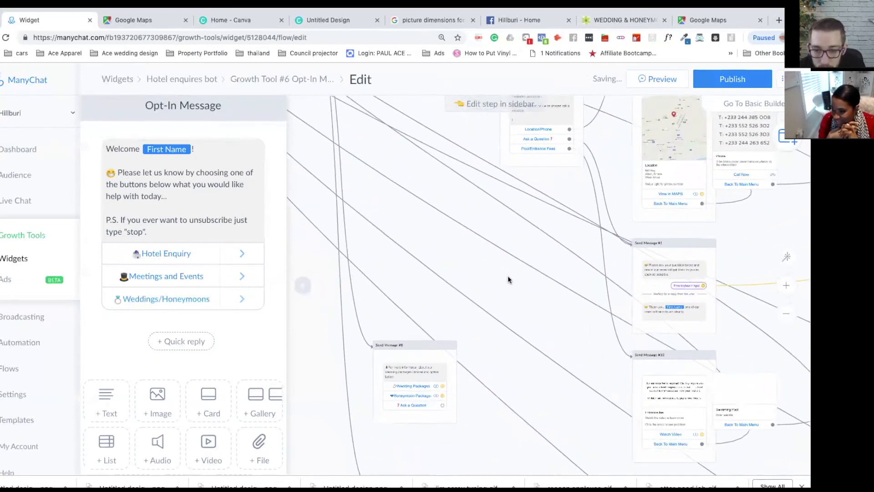
scroll(507, 277, down, 4)
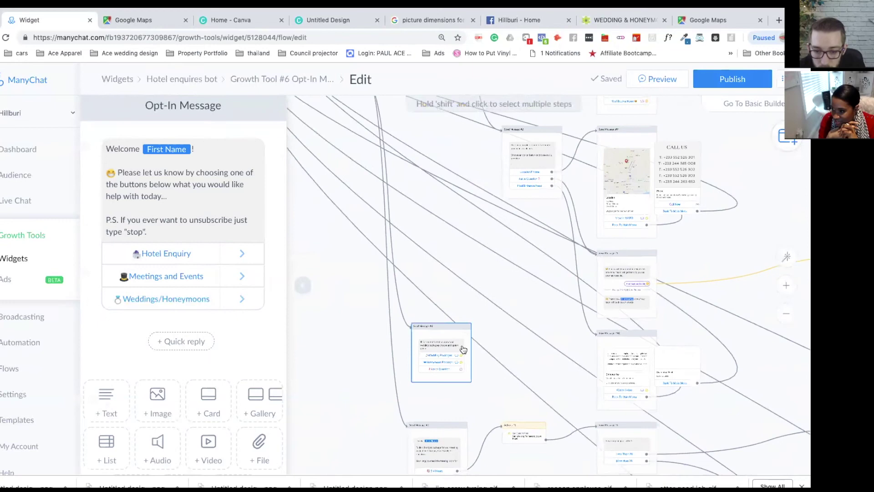
click(461, 370)
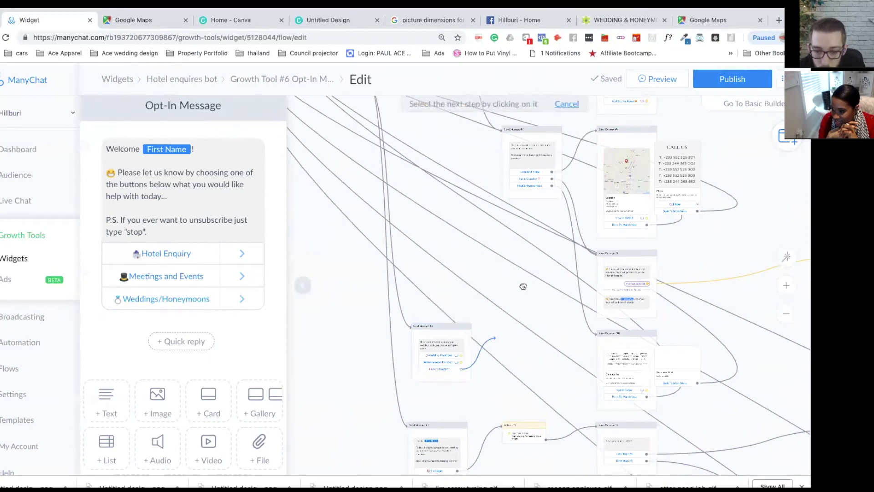
scroll(508, 288, up, 2)
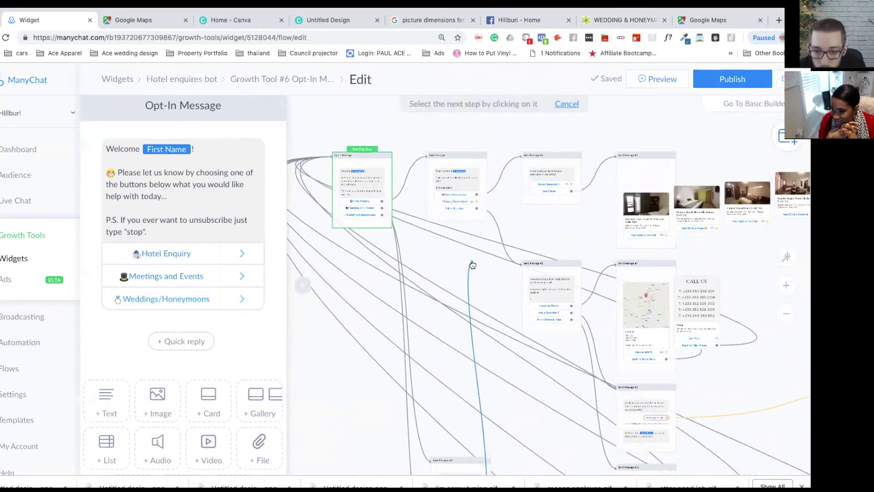
scroll(507, 284, up, 3)
scroll(505, 282, right, 5)
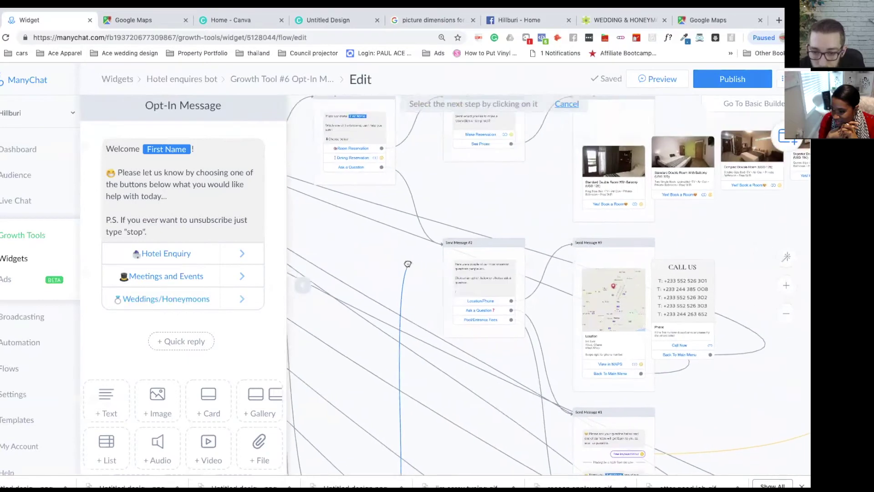
click(478, 256)
scroll(476, 334, up, 4)
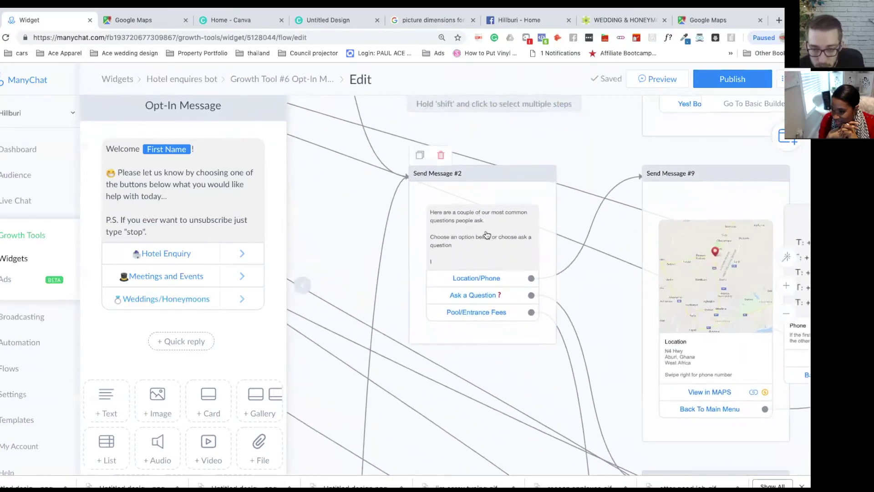
scroll(535, 370, down, 10)
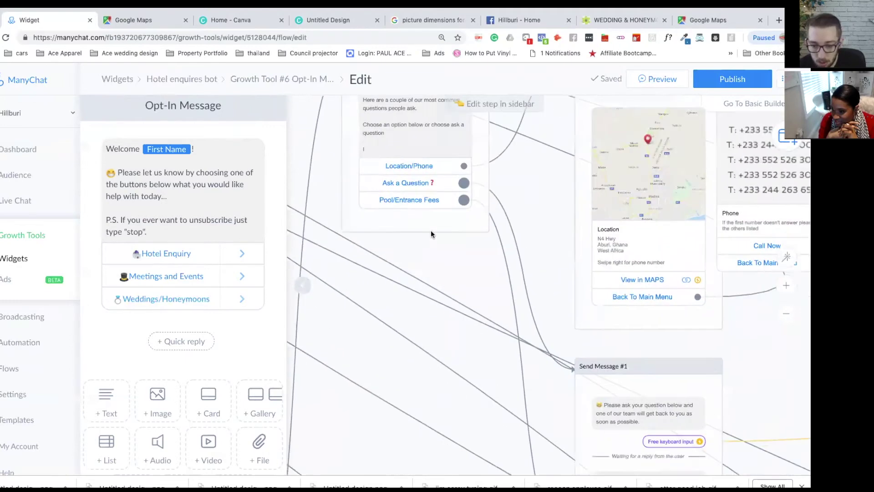
Step: Publish the flow, switch to Hillburi's Facebook page and send a short greeting in the chat as a test question
click(733, 78)
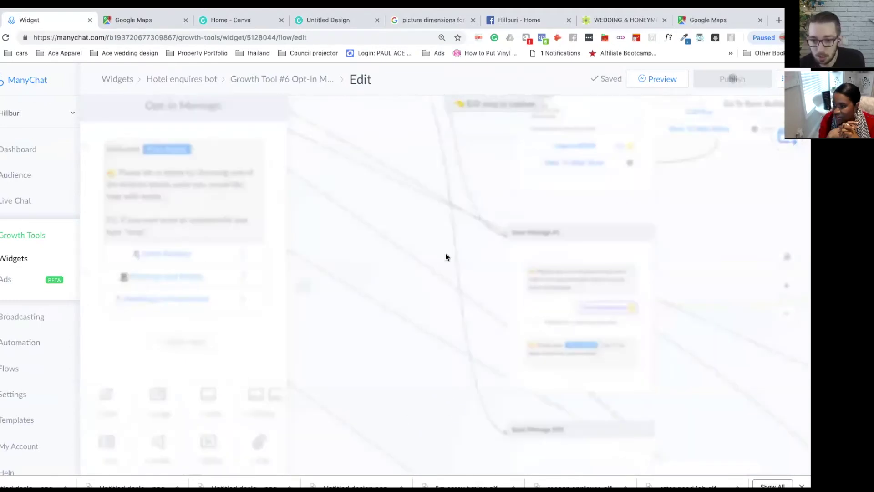
click(524, 20)
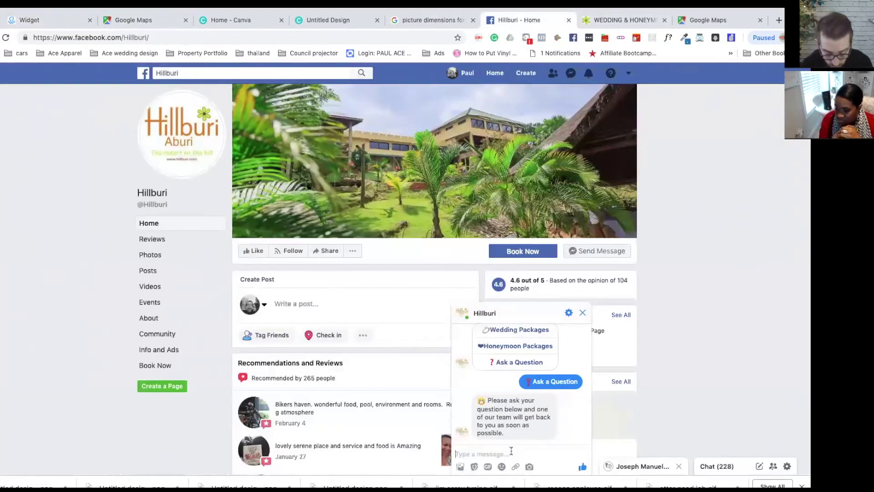
text(hey kim)
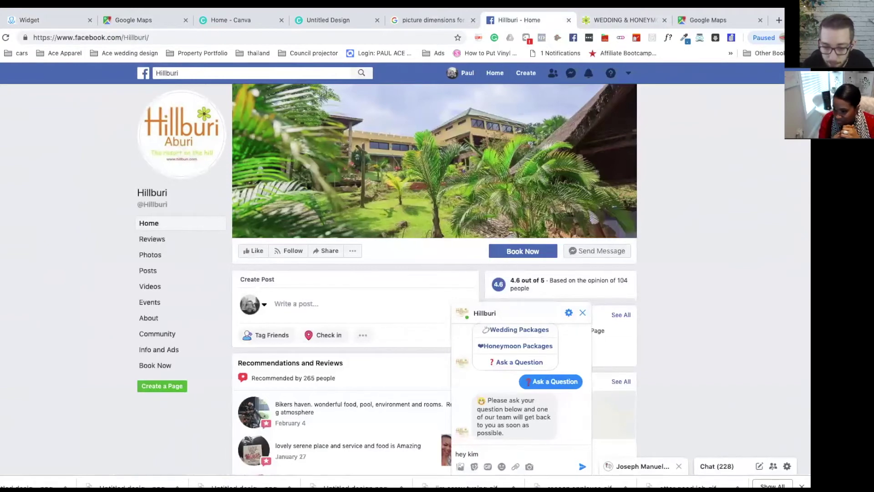
key(Return)
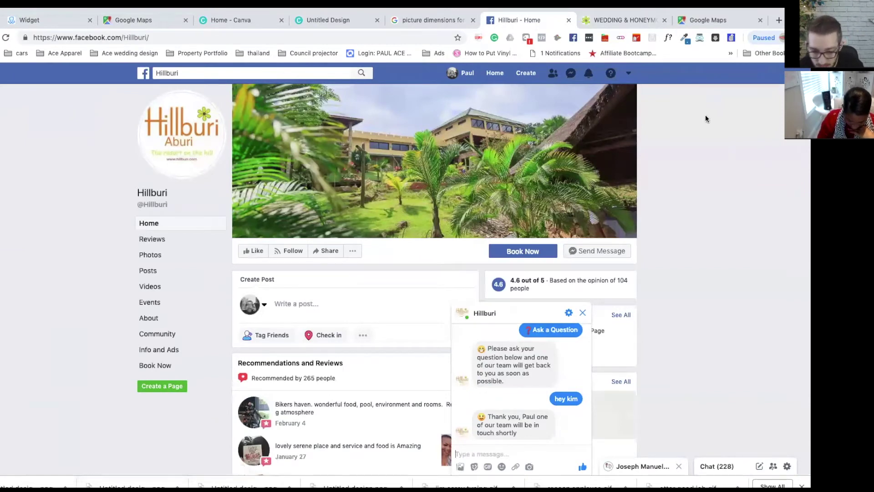
Step: Switch back to the ManyChat flow and move the Notify Admins action block closer to the question message, Send Message #1
click(53, 21)
scroll(397, 234, down, 5)
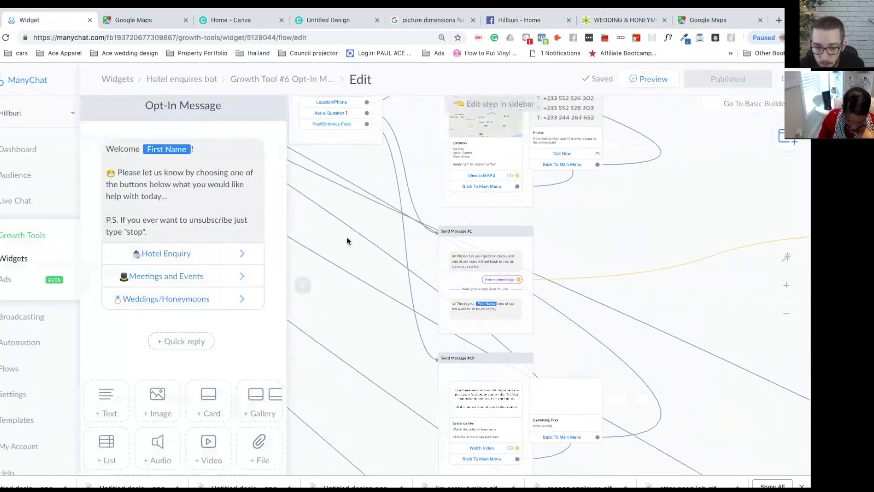
scroll(513, 234, up, 3)
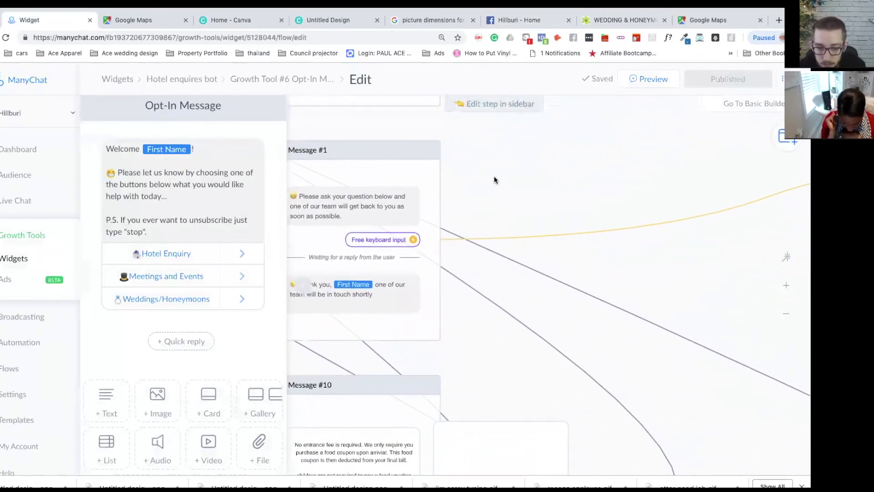
scroll(592, 171, down, 4)
drag(687, 194, 472, 195)
scroll(542, 242, up, 2)
scroll(523, 233, up, 3)
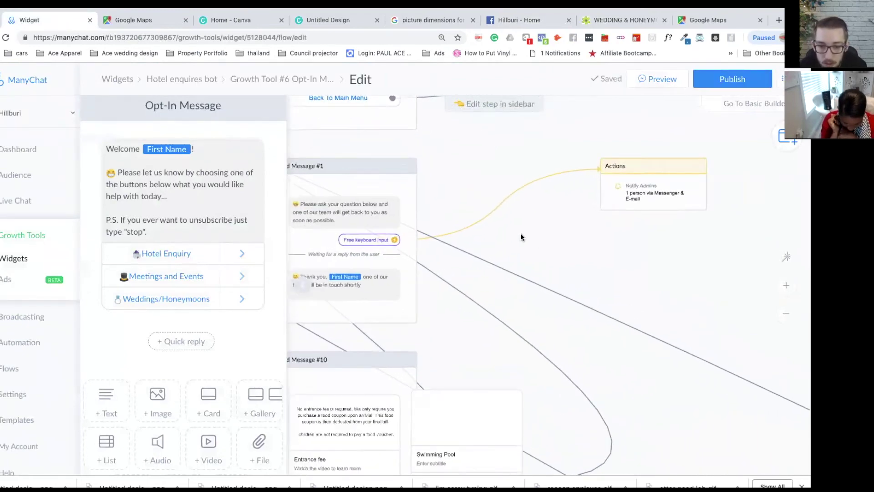
Step: Save the free keyboard input reply in Send Message #1 to a new Text custom field named "asked a question"
scroll(542, 227, down, 3)
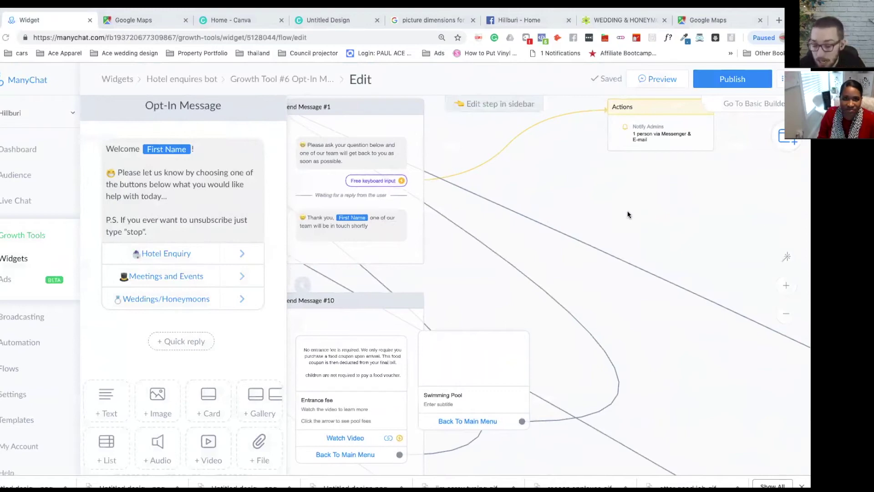
drag(570, 192, 664, 215)
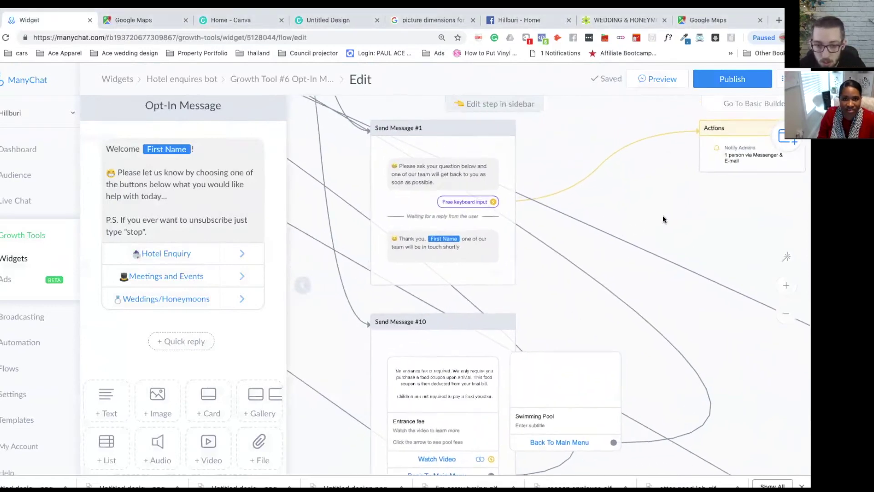
click(469, 201)
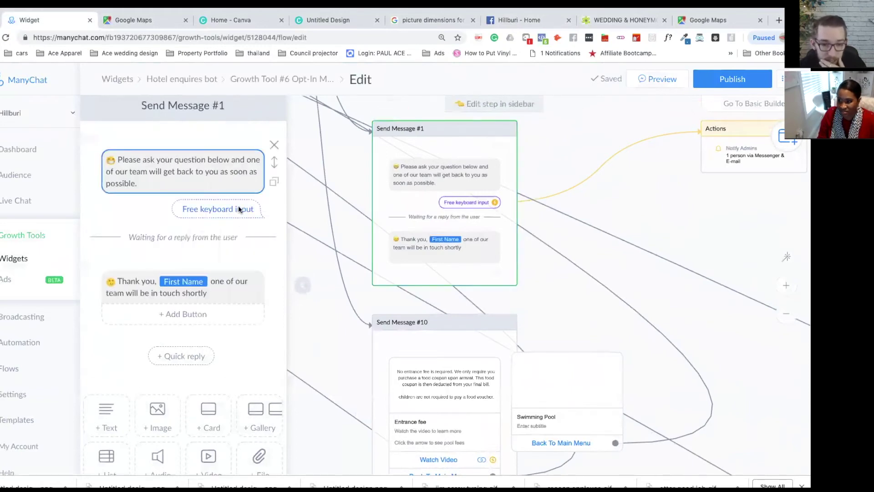
click(237, 207)
click(351, 210)
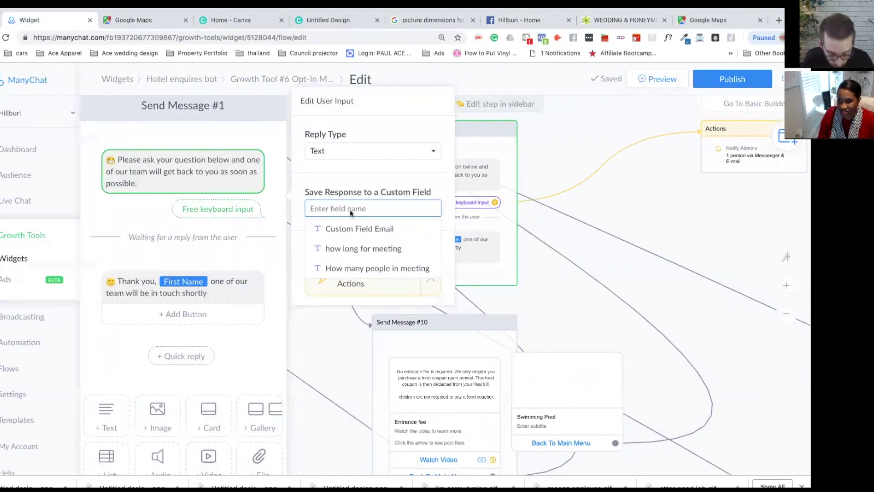
text(asked a question)
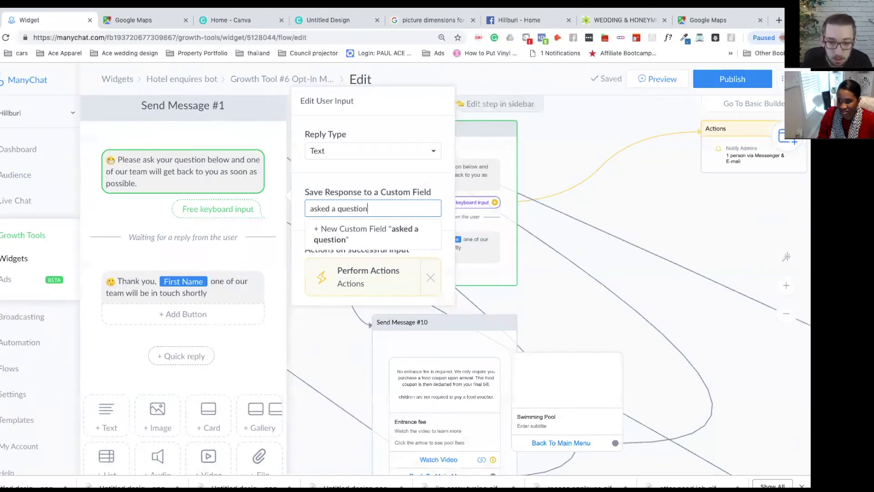
click(371, 234)
click(482, 193)
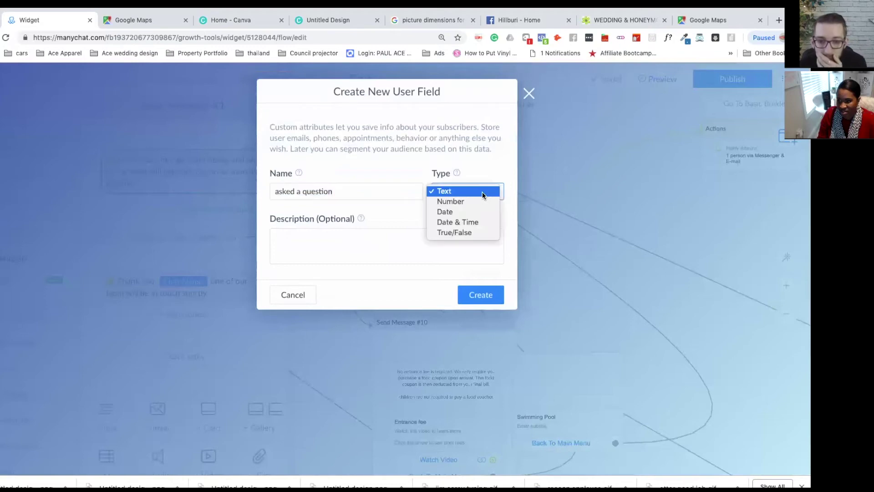
click(485, 173)
click(490, 297)
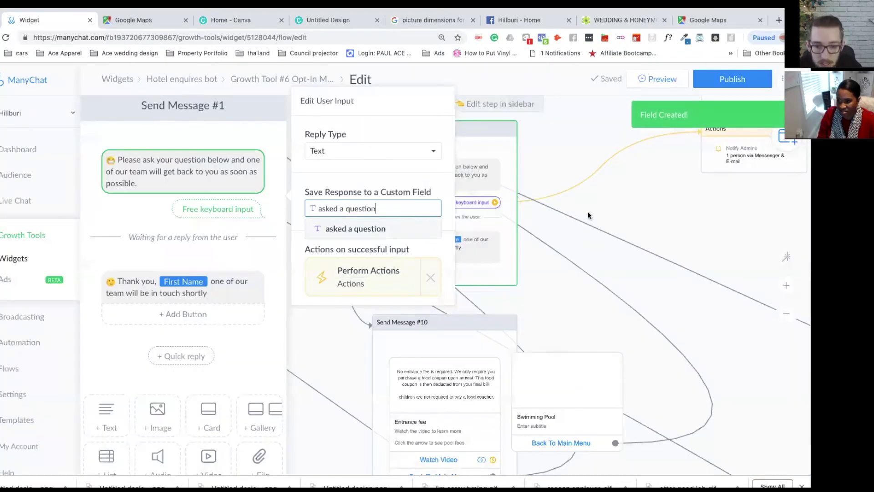
Step: Change the Notify Admins text to Full Name, "asked..." and the "asked a question" field on separate lines, and publish the flow
click(755, 163)
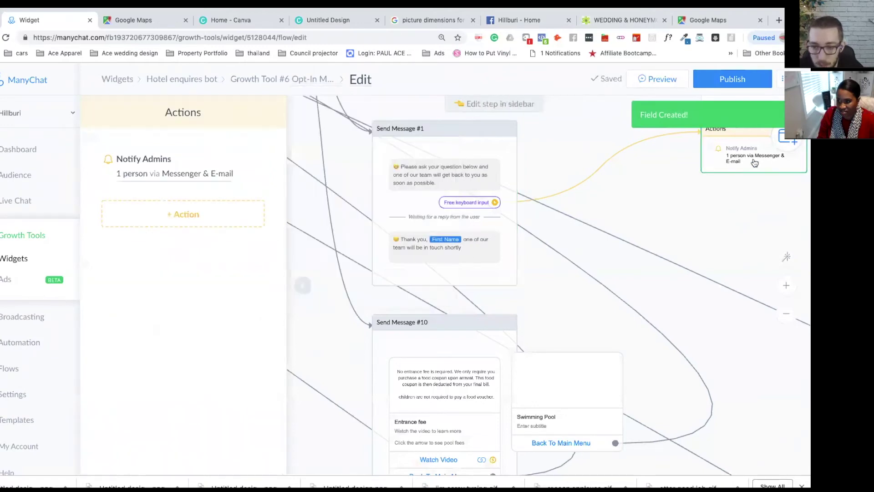
click(155, 178)
drag(344, 151, 456, 159)
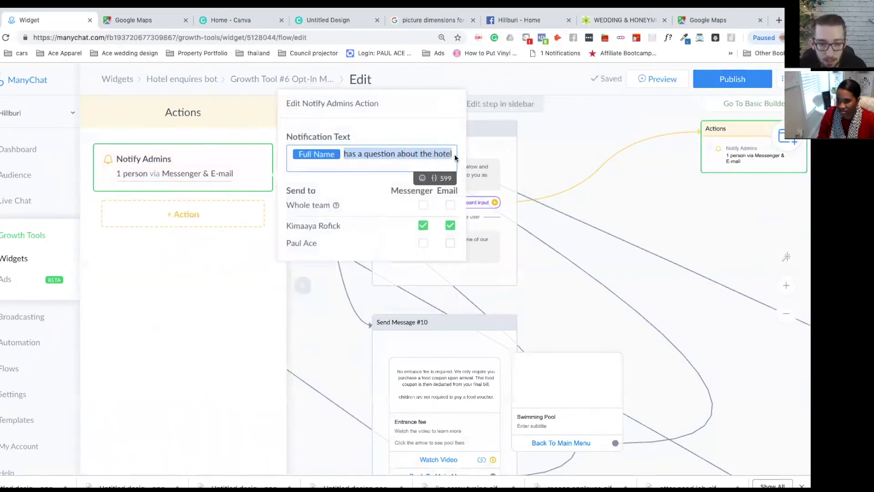
key(BackSpace)
key(Return)
text(asked...)
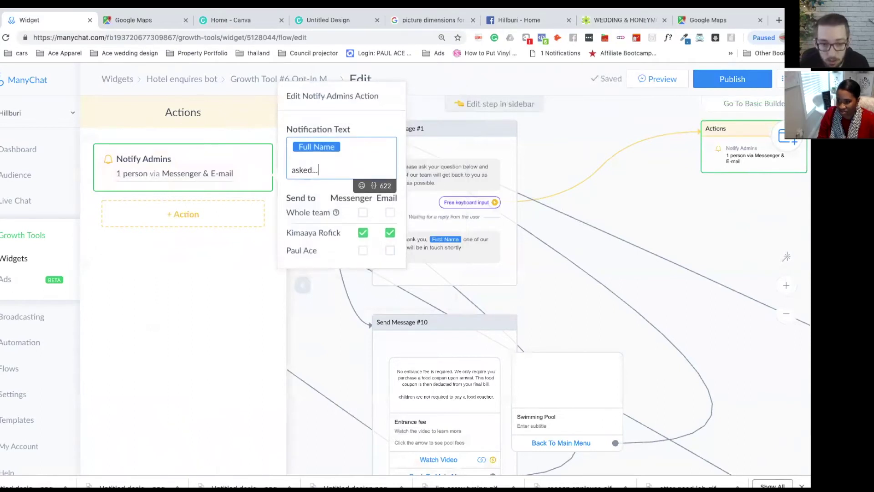
key(Return)
click(374, 194)
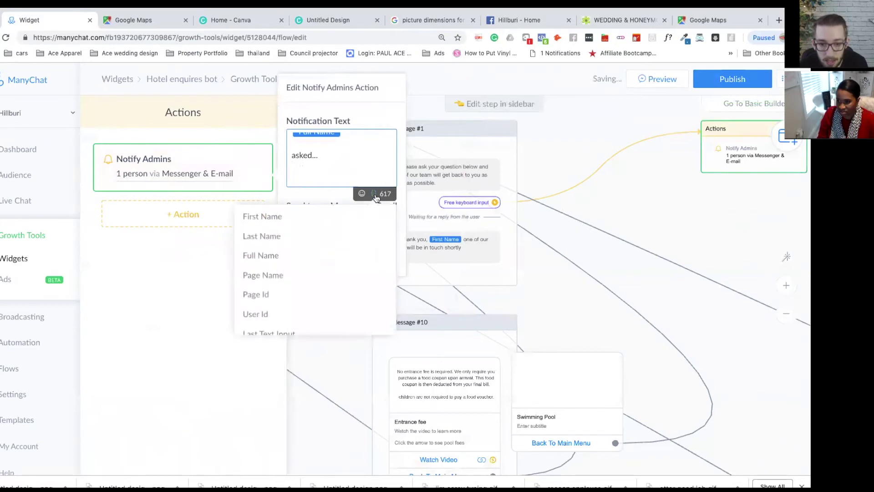
scroll(335, 246, down, 8)
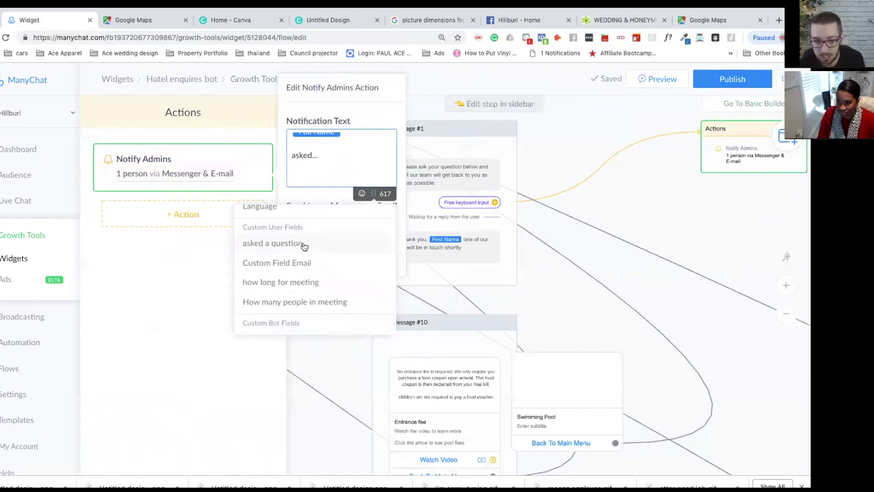
click(304, 246)
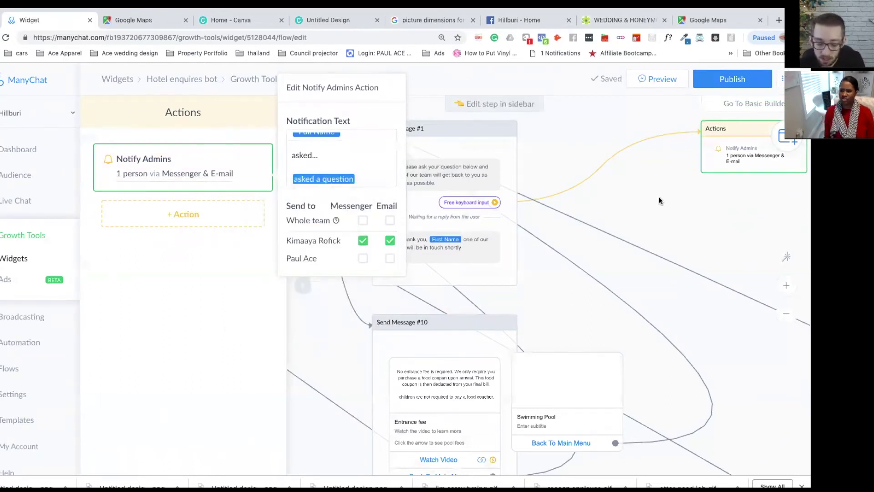
click(732, 83)
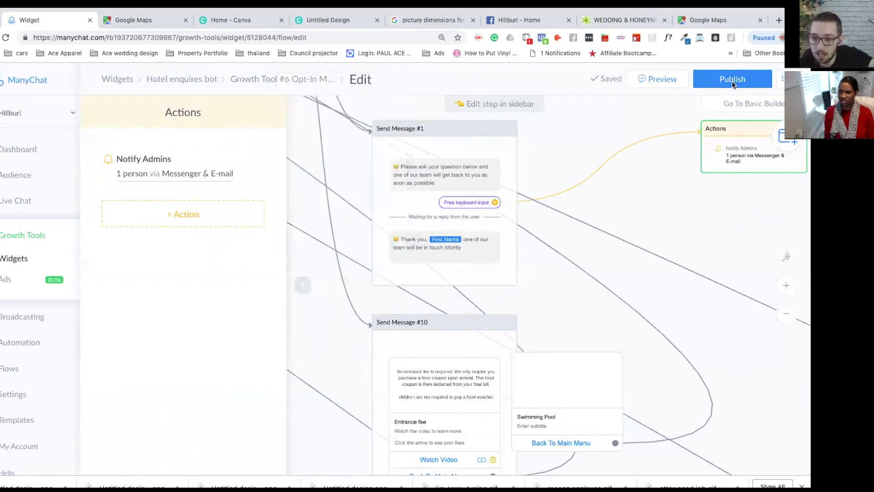
click(733, 84)
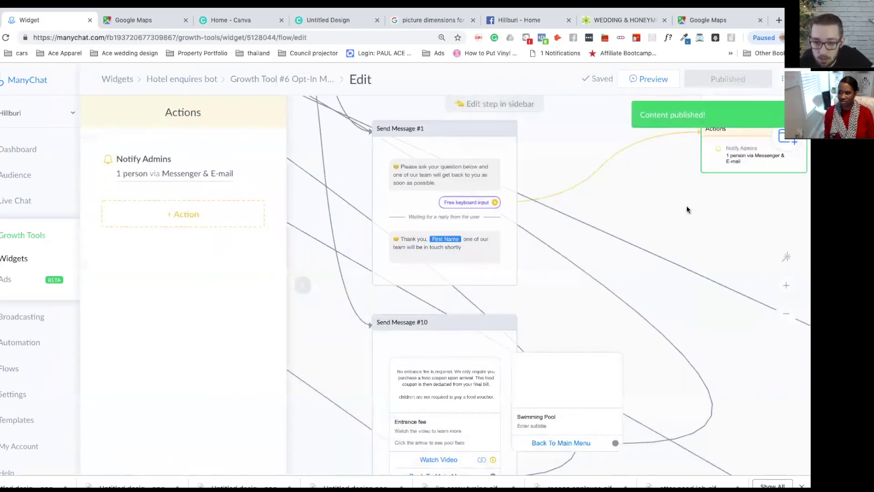
Step: Shift the Actions block nearer to Send Message #1 on the canvas and republish the flow
scroll(687, 209, up, 2)
drag(668, 192, 637, 200)
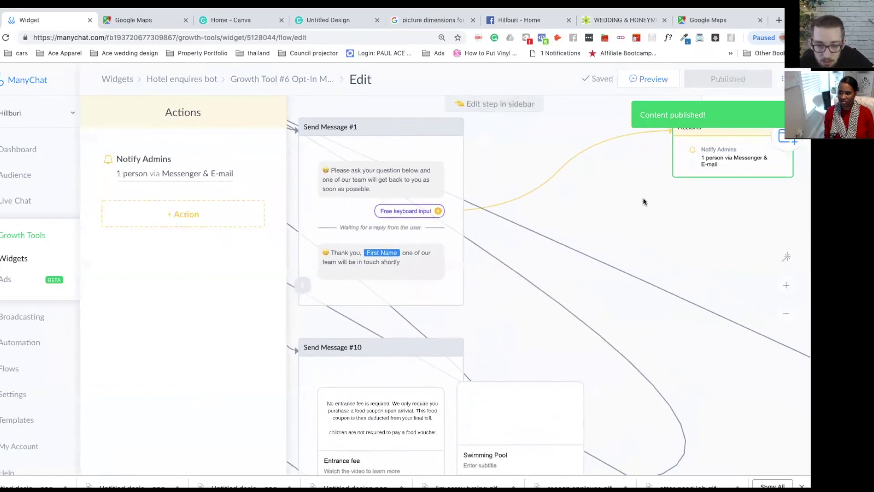
drag(705, 179, 629, 174)
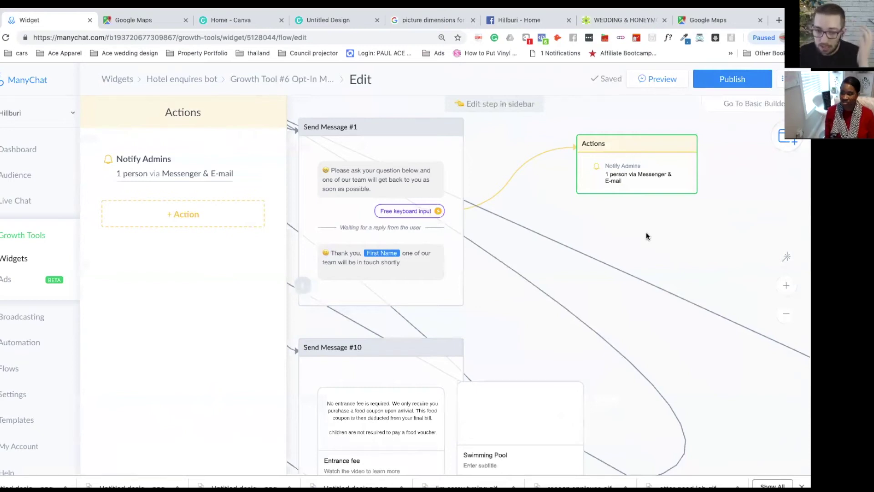
mouse_move(544, 181)
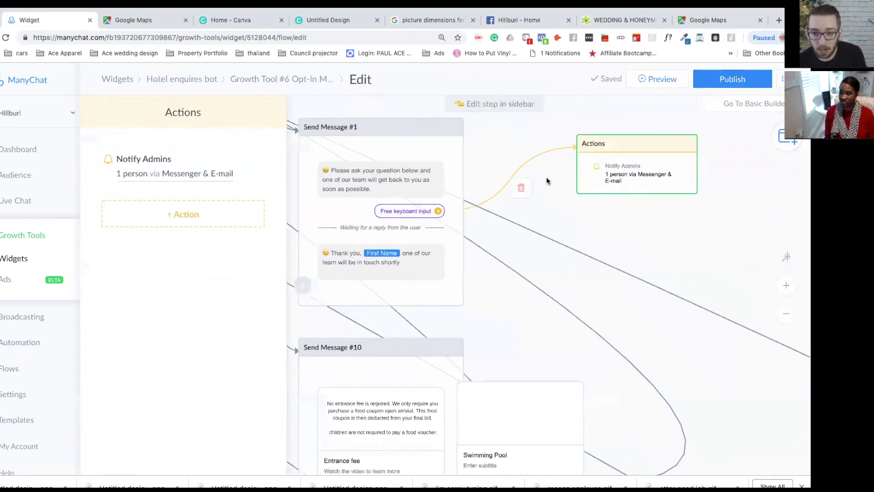
drag(557, 190, 640, 249)
click(510, 230)
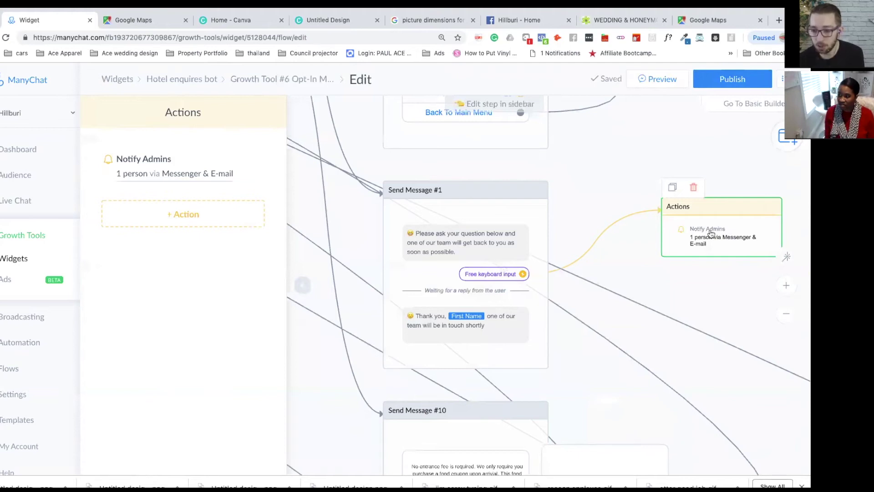
click(751, 81)
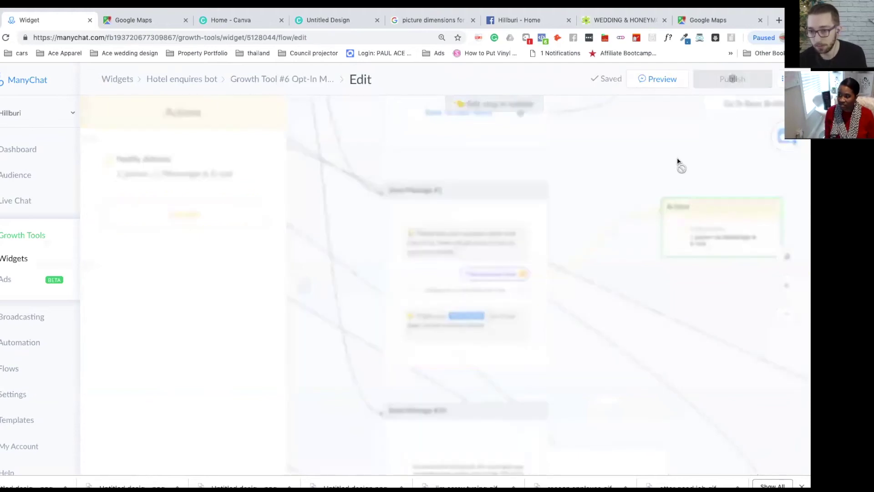
Step: Review the Notify Admins notification text and look over the layout of the whole flow
mouse_move(483, 256)
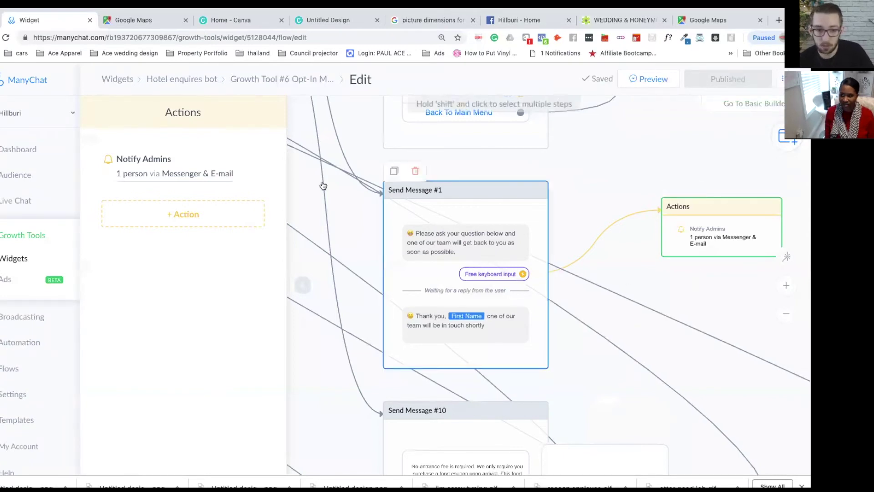
click(218, 186)
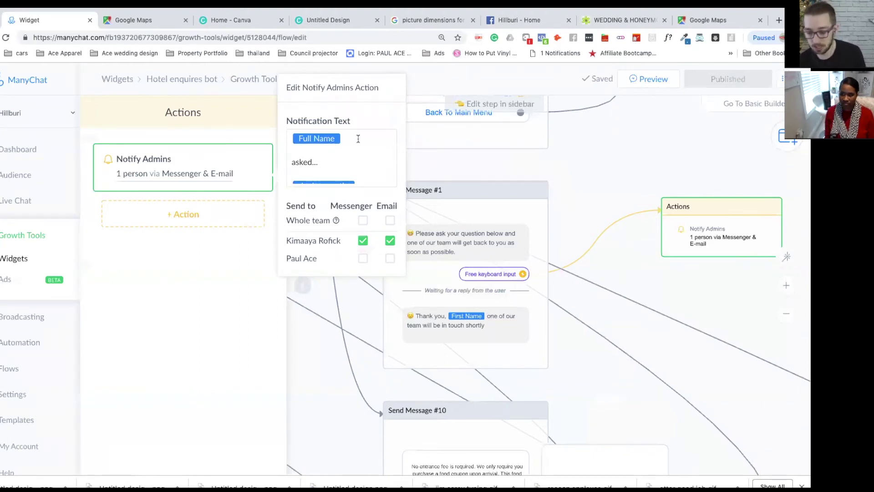
scroll(354, 141, down, 1)
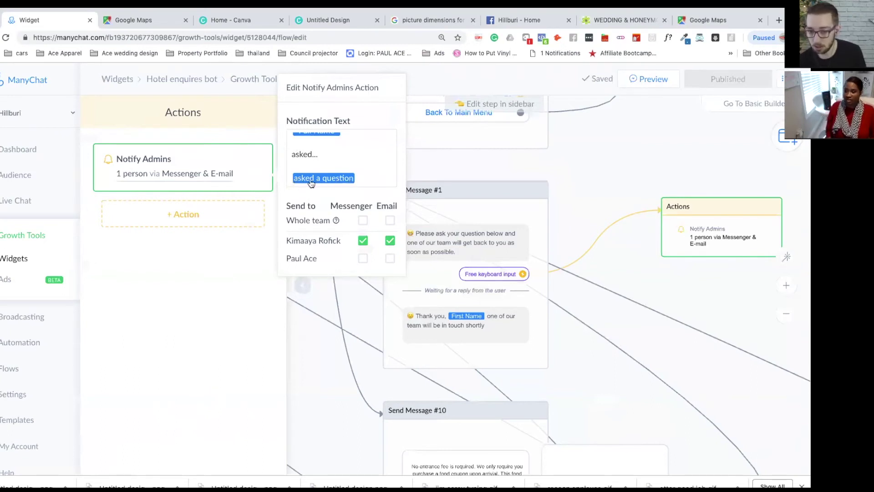
click(624, 156)
scroll(552, 209, down, 5)
scroll(578, 193, left, 2)
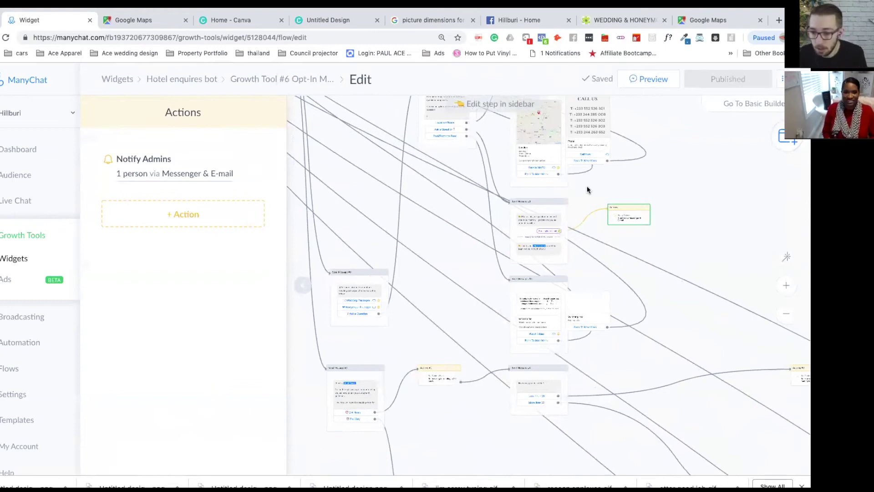
scroll(586, 185, down, 3)
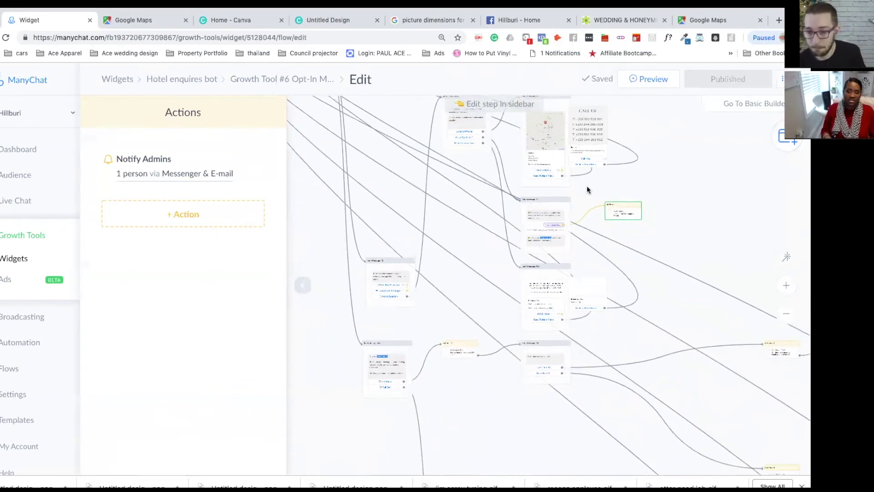
scroll(364, 221, up, 1)
scroll(469, 364, down, 2)
scroll(446, 341, up, 2)
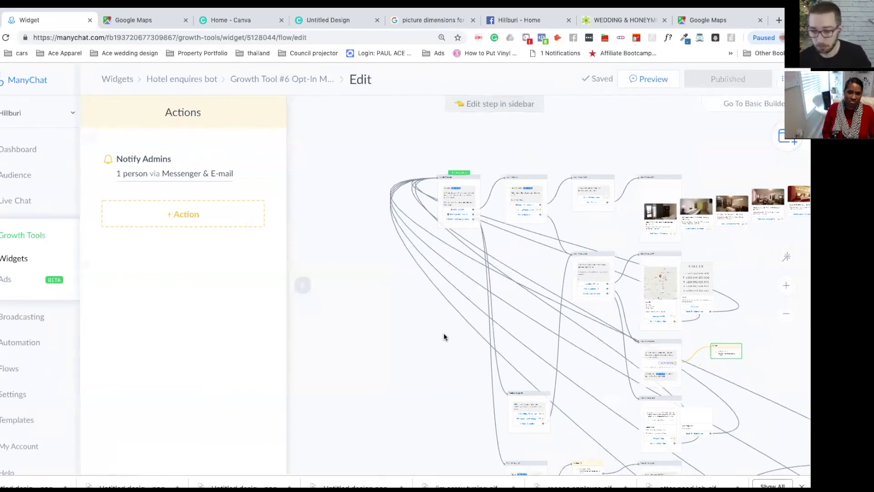
drag(578, 146, 484, 147)
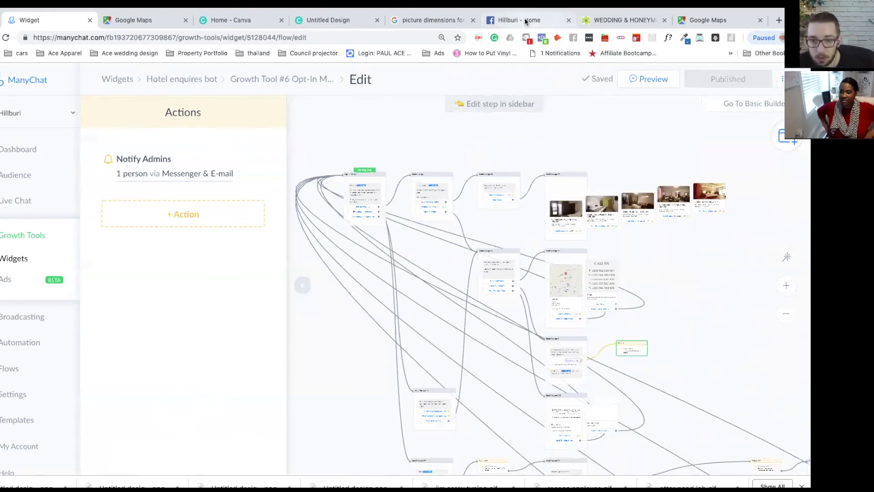
Step: Open the published version of the Growth Tool #6 Opt-In Message flow and examine the delivery and click statistics of its messages
click(158, 82)
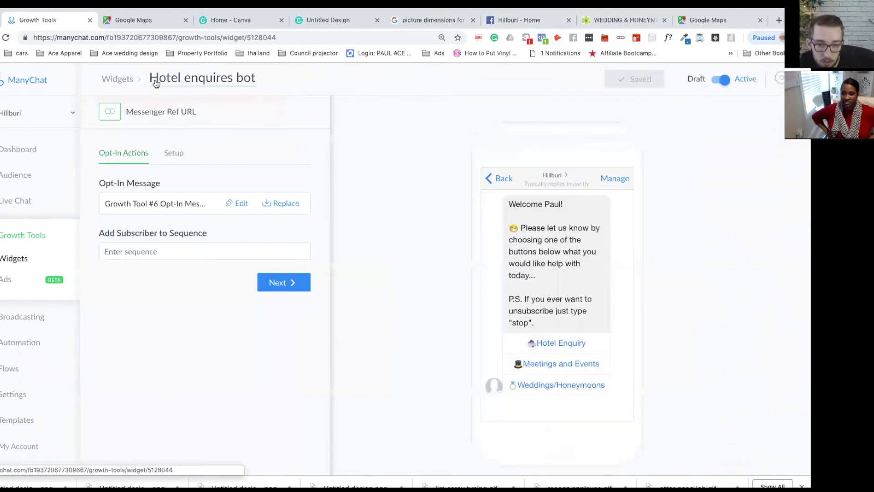
click(181, 204)
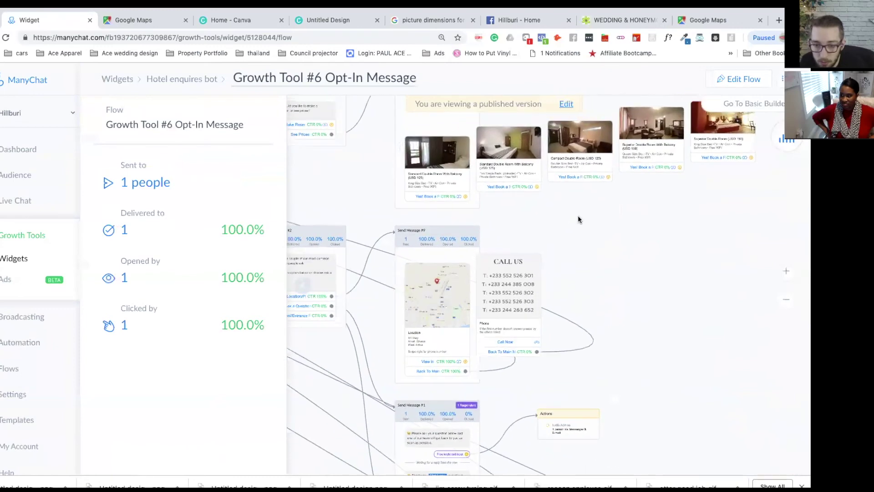
drag(463, 231, 540, 231)
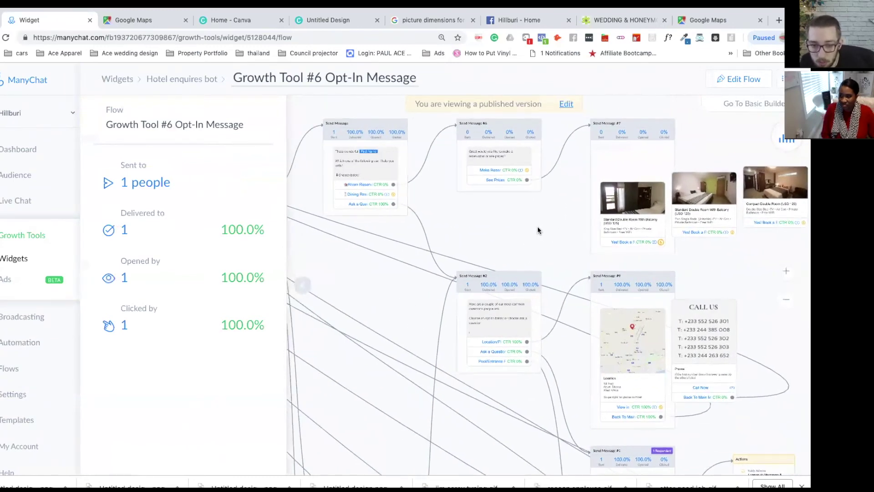
drag(492, 222, 425, 160)
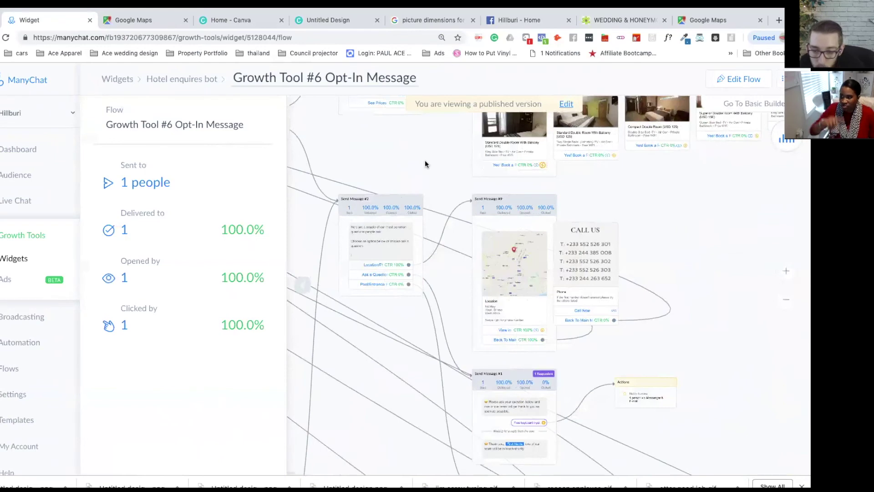
drag(704, 211, 611, 103)
scroll(601, 182, down, 1)
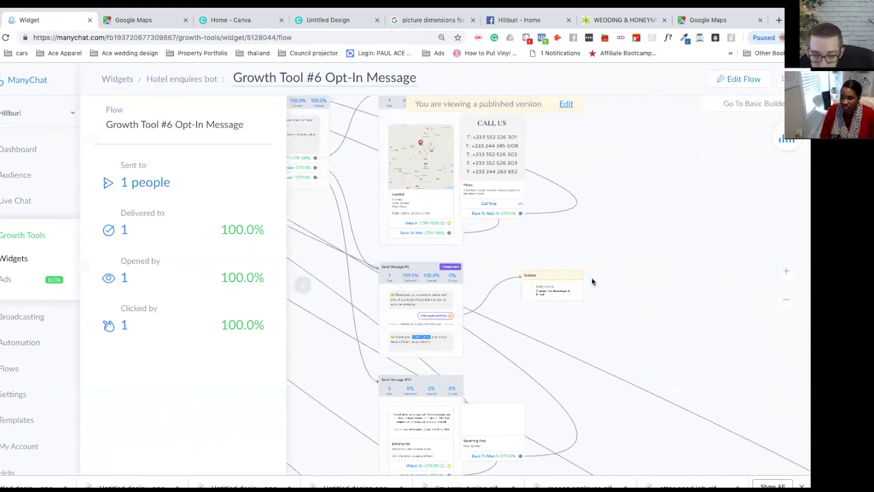
Step: Examine the delivery and click statistics of Send Message #10, #4, #8 and #3 in the published flow
drag(621, 313, 670, 153)
scroll(503, 178, up, 5)
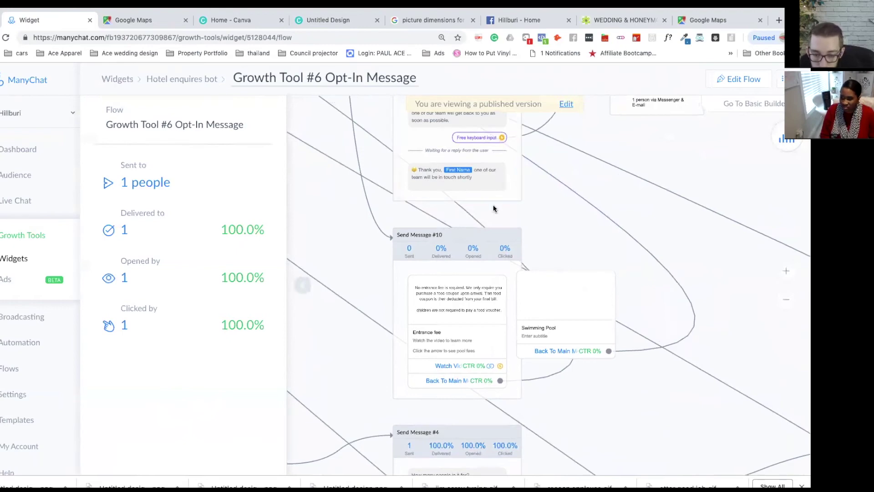
drag(568, 255, 570, 97)
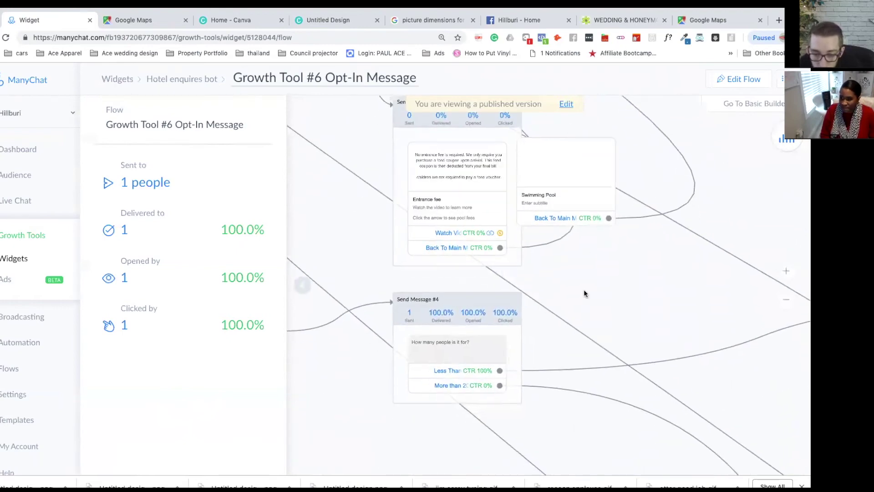
drag(356, 260, 565, 323)
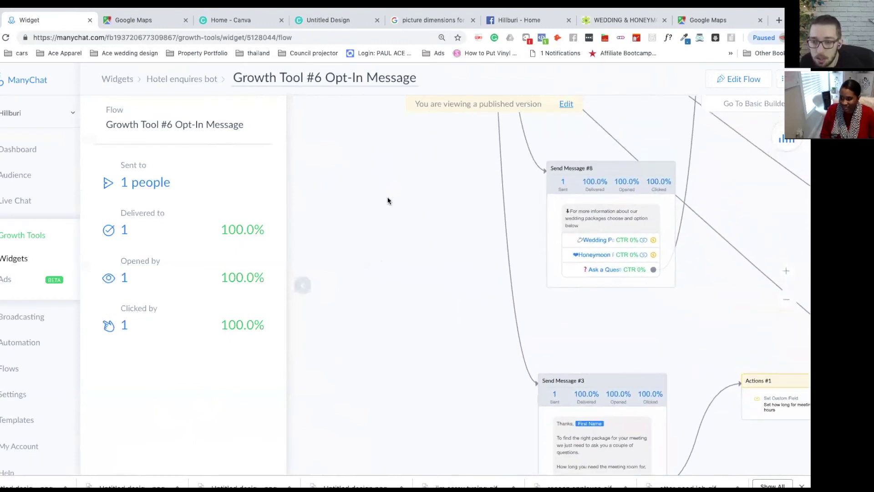
Step: Show the Hotel enquires bot widget's setup with its Messenger Ref URL and check the Hillburi chat on the Facebook page
click(182, 80)
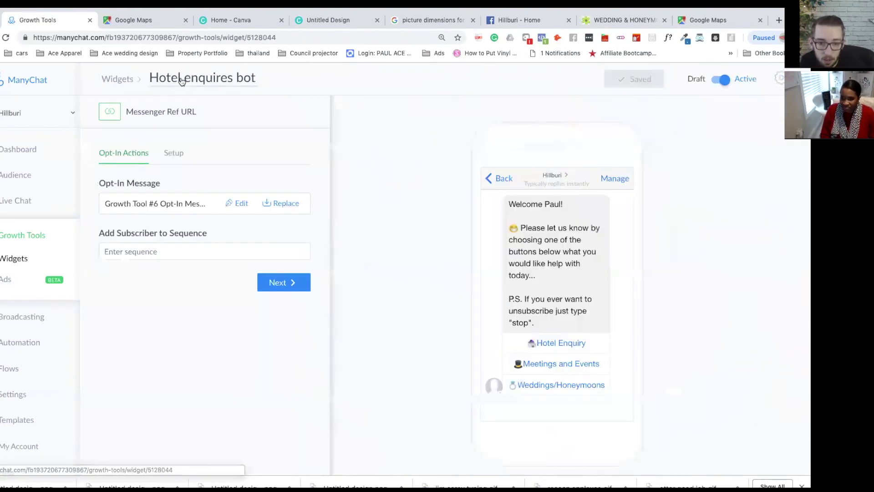
click(177, 154)
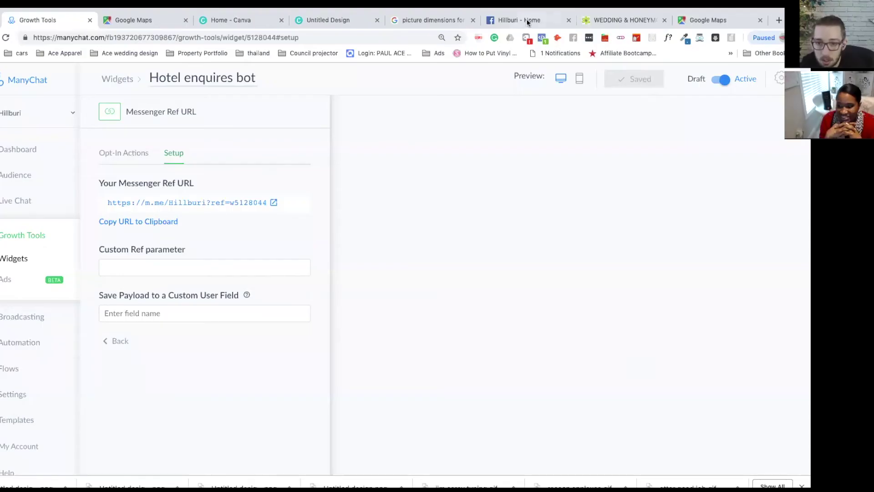
click(525, 20)
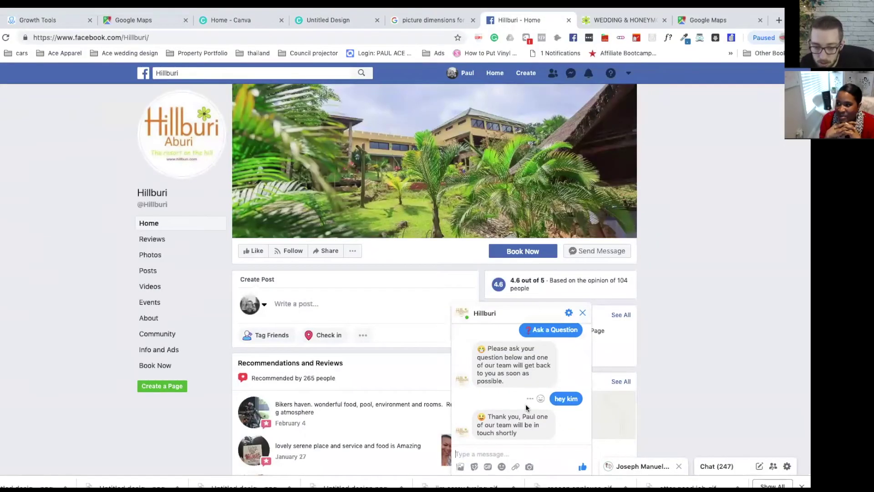
scroll(498, 453, down, 5)
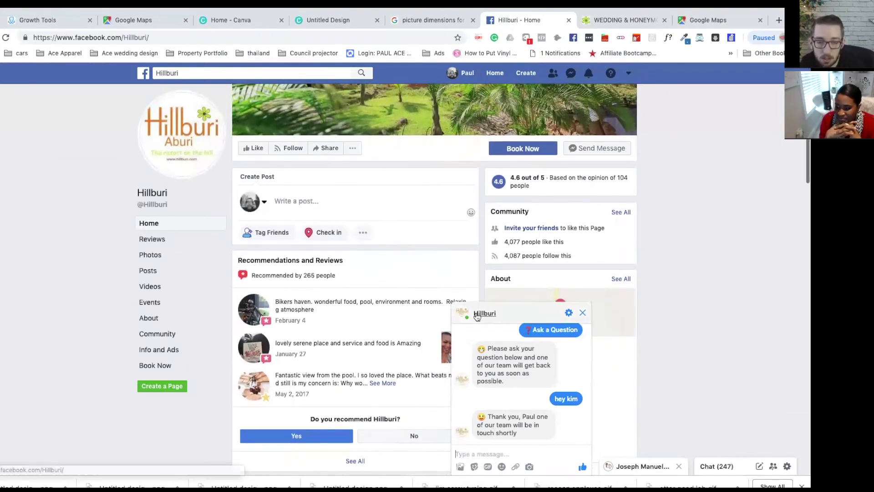
click(55, 21)
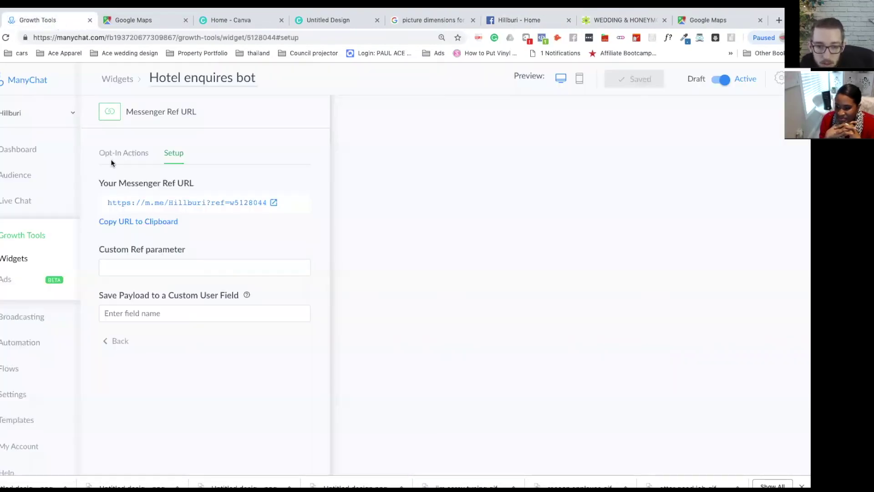
Step: Try opening the widget's Messenger Ref URL, and close the Hillburi chat on the Facebook page before returning to ManyChat
click(213, 203)
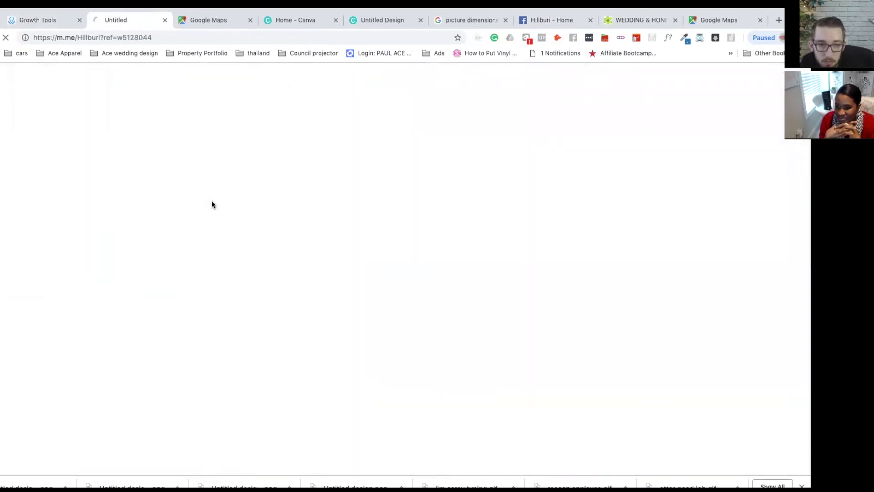
click(164, 20)
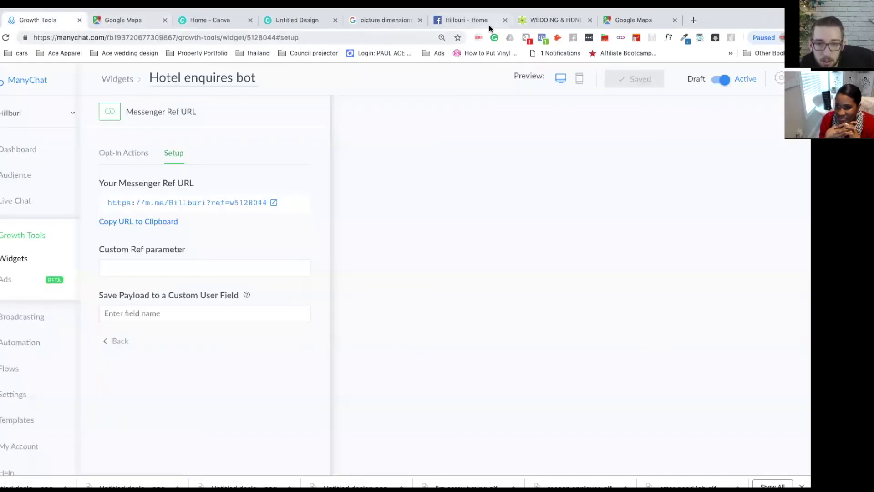
click(463, 24)
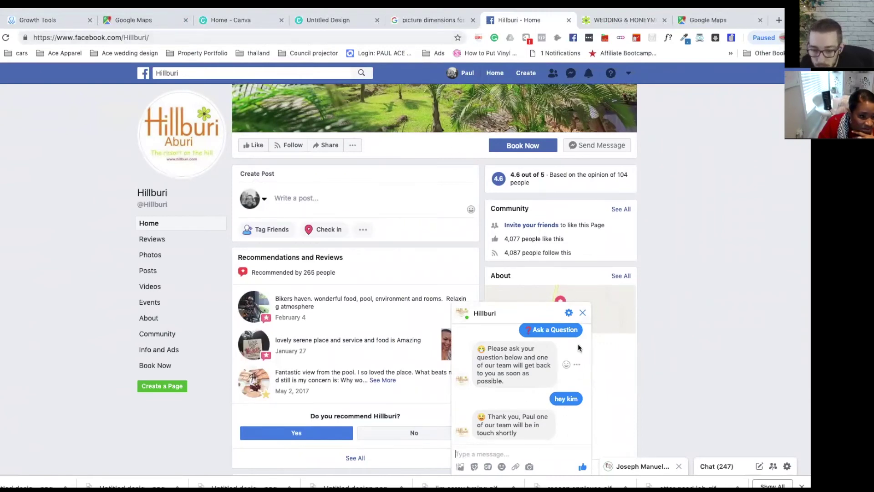
click(583, 313)
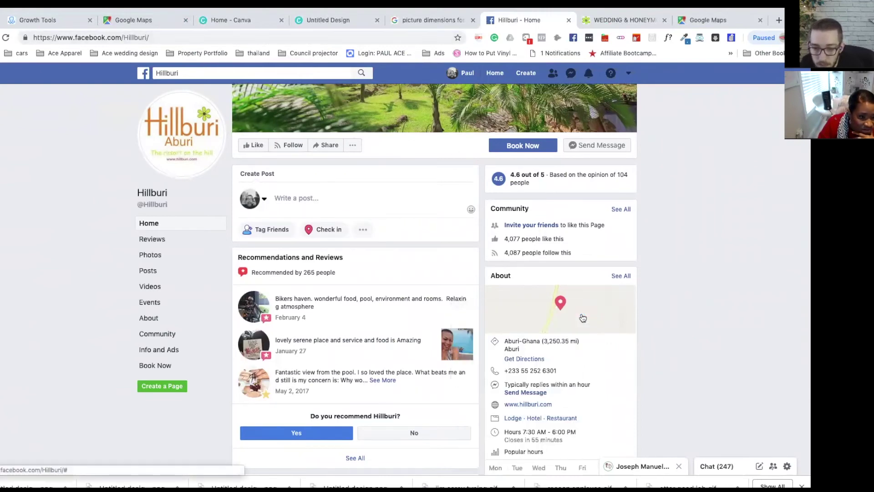
click(57, 20)
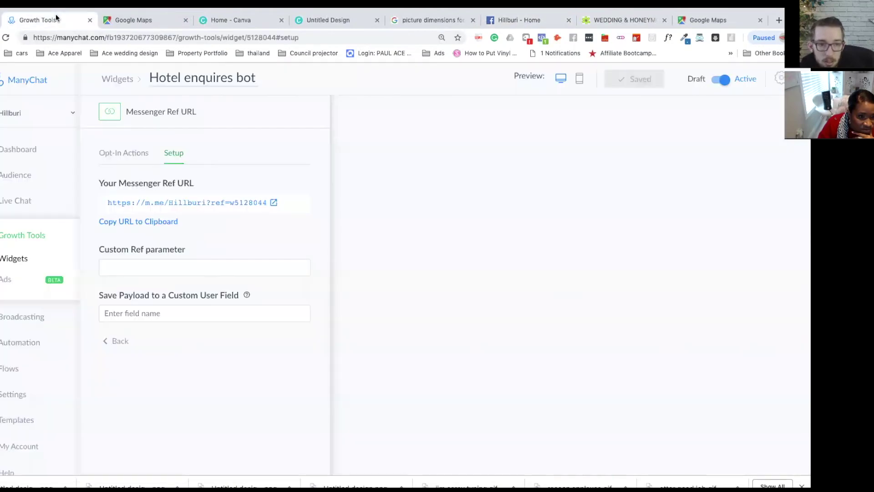
Step: Clear the Greeting Text in the general bot settings and save it
click(13, 395)
scroll(190, 296, down, 4)
scroll(189, 299, up, 4)
drag(437, 194, 290, 169)
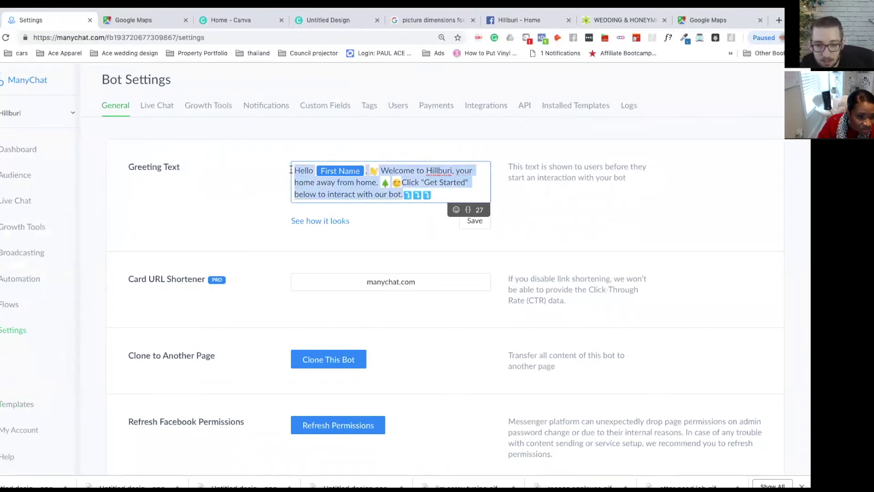
key(BackSpace)
click(474, 211)
Step: Refresh the bot's Facebook permissions from the general bot settings
scroll(221, 166, down, 1)
scroll(221, 169, down, 5)
click(325, 215)
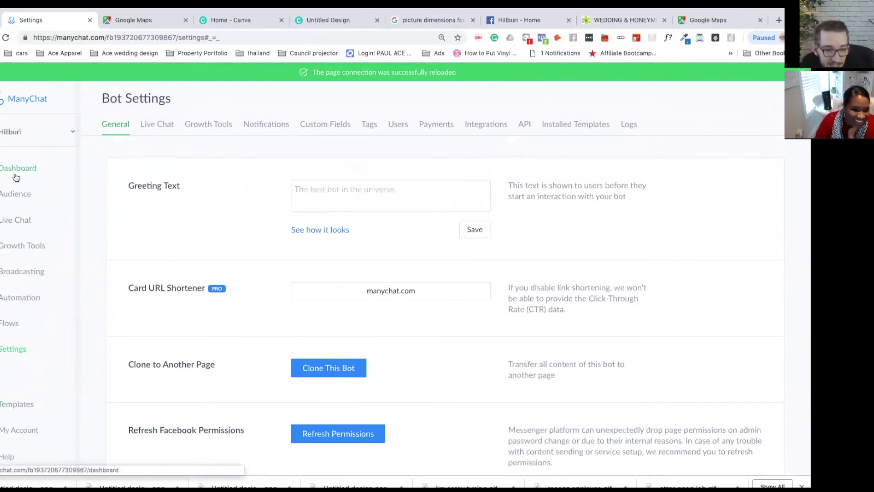
Step: Remove the "Enqured about meeting" tag from the subscriber who joined 2 days ago and check all of the profile's custom fields
click(19, 200)
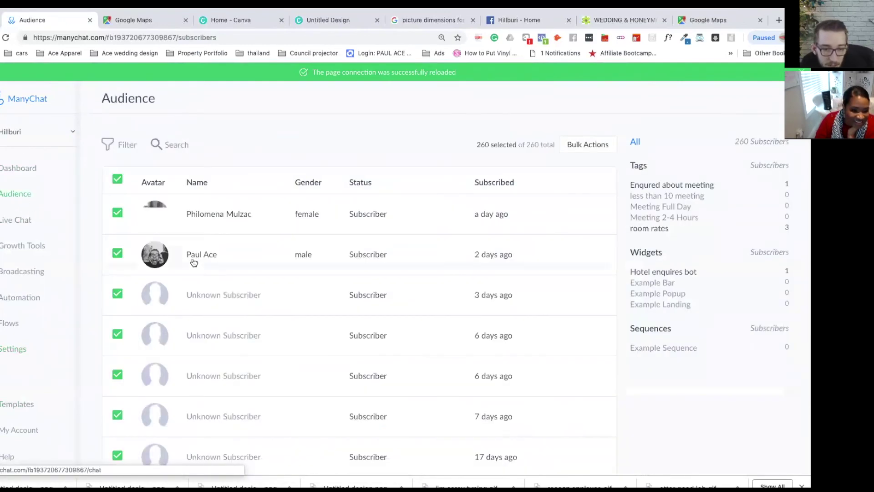
click(206, 258)
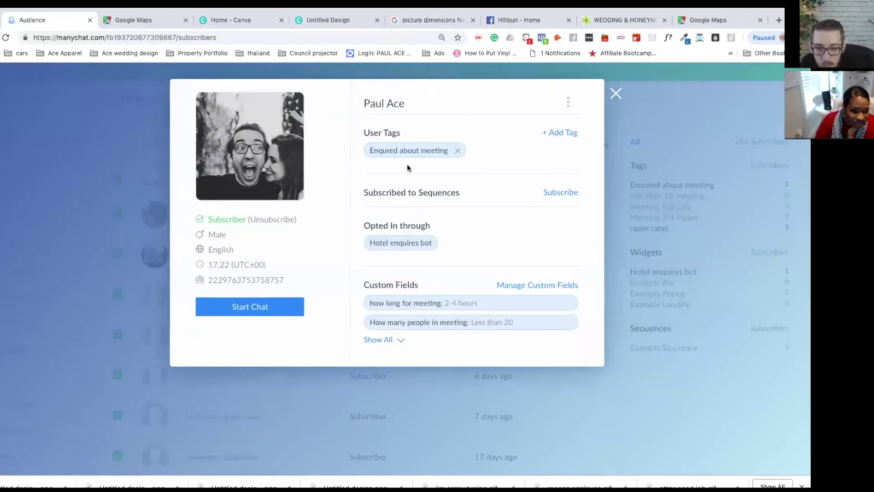
click(458, 151)
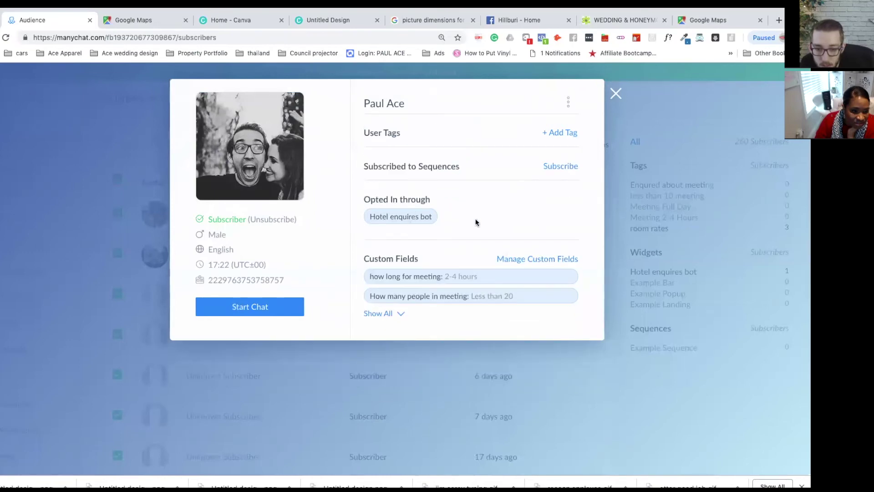
click(394, 314)
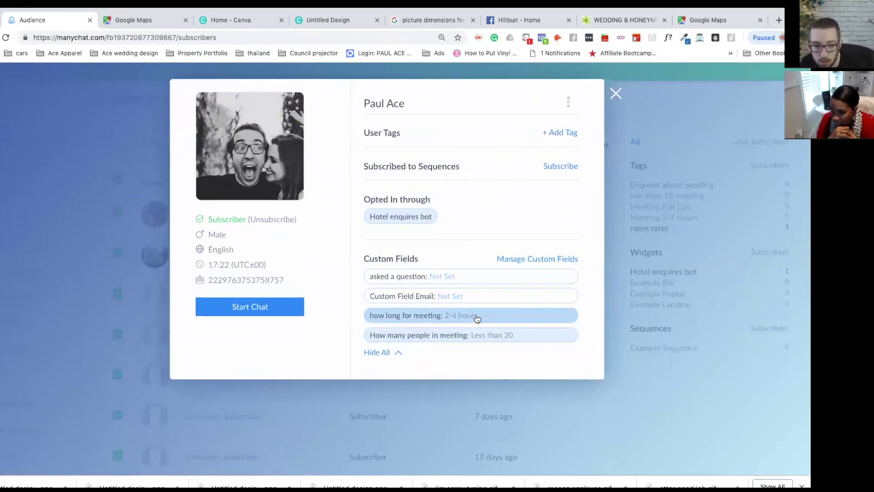
click(614, 94)
Step: Open the setup of the Hotel enquires bot widget in Growth Tools
click(21, 253)
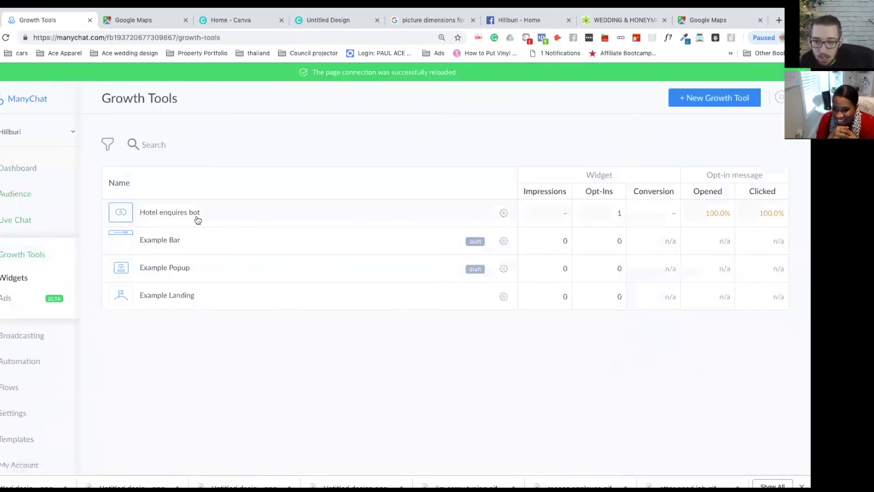
click(197, 220)
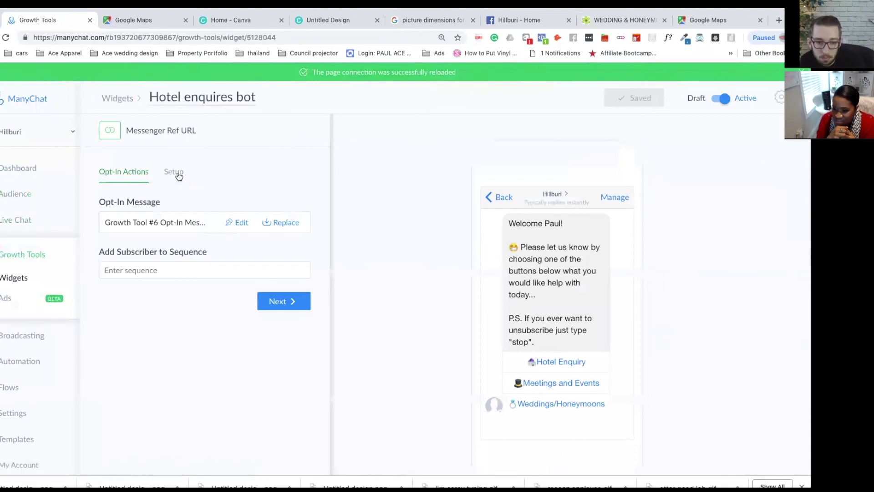
click(177, 172)
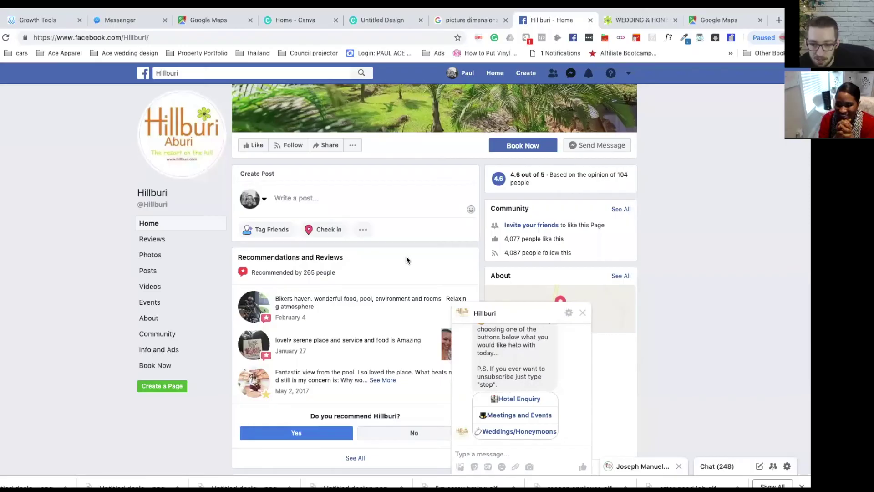
Step: Review the bot's welcome message in the Facebook chat and test its Weddings/Honeymoons option followed by Ask a Question
scroll(524, 373, up, 3)
scroll(528, 378, down, 3)
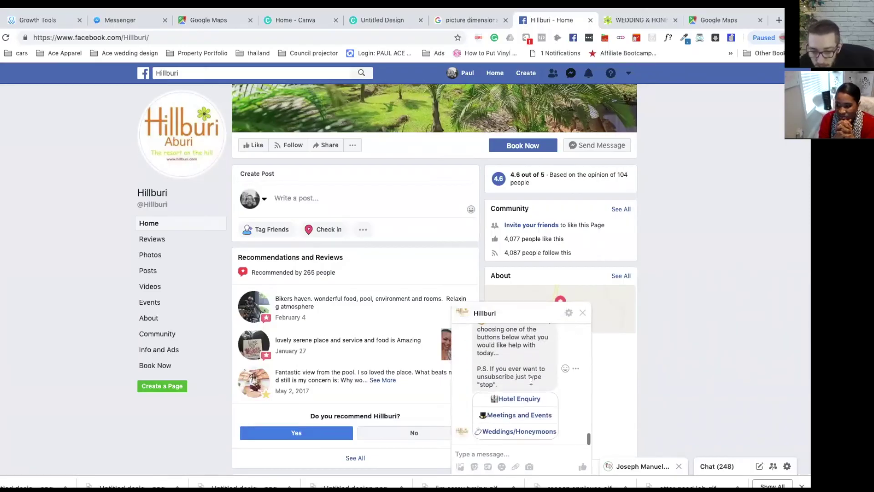
scroll(531, 379, up, 2)
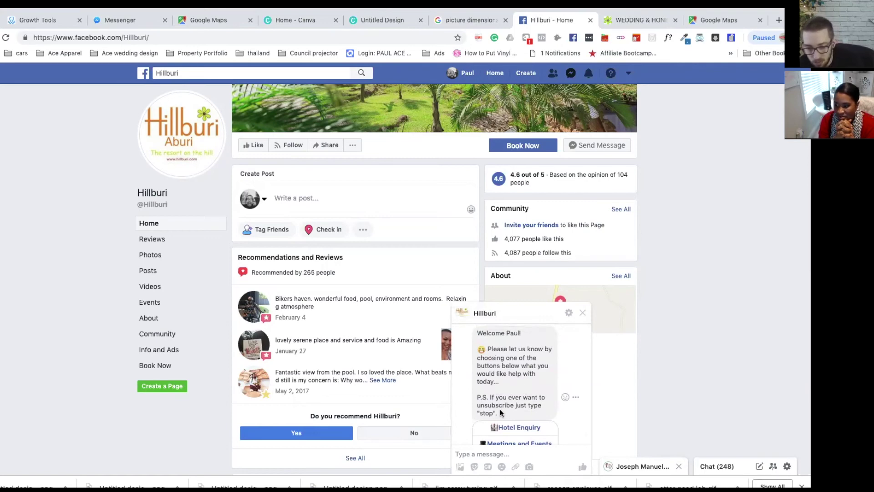
scroll(516, 394, down, 1)
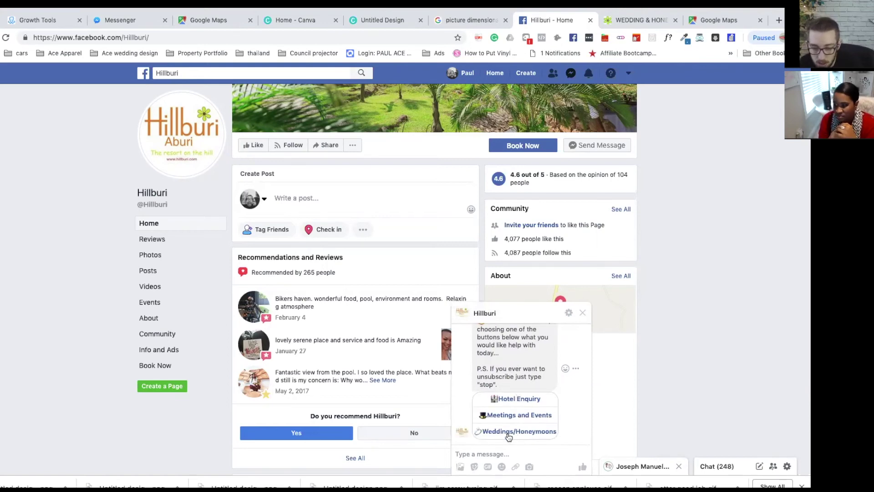
click(528, 431)
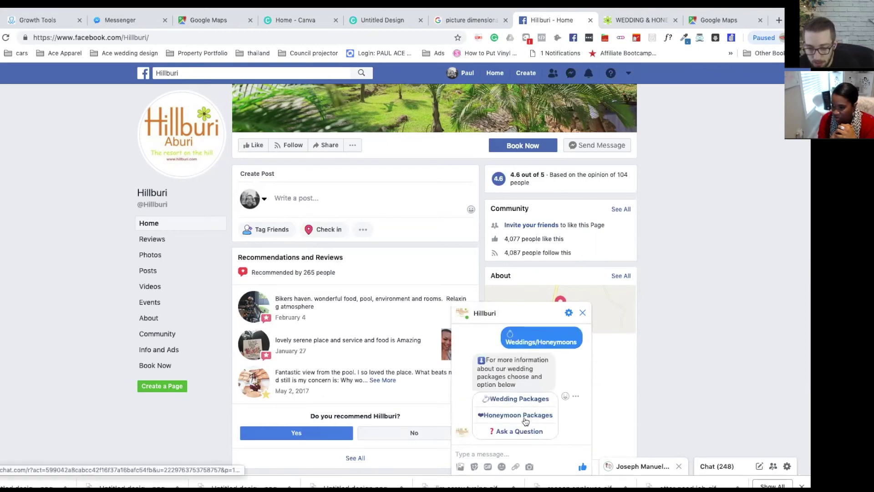
click(513, 434)
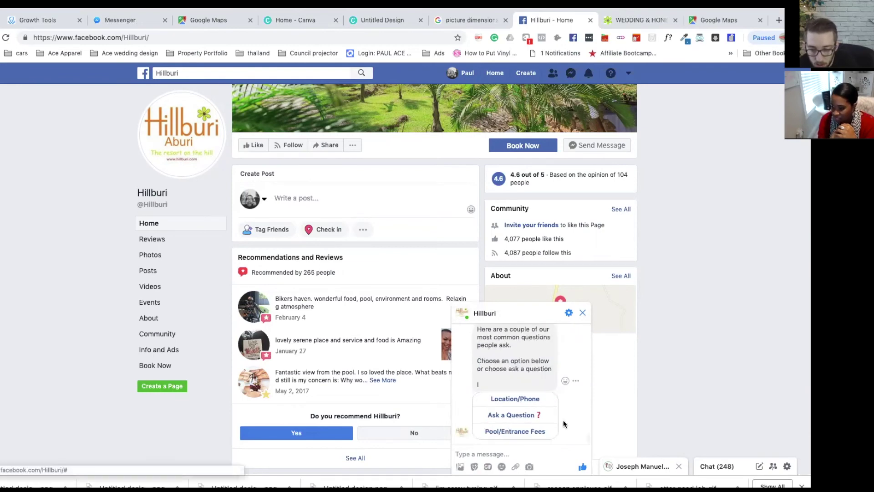
Step: Test Ask a Question and Pool/Entrance Fees in the common questions menu and check the Entrance fee card in the reply
scroll(531, 405, up, 2)
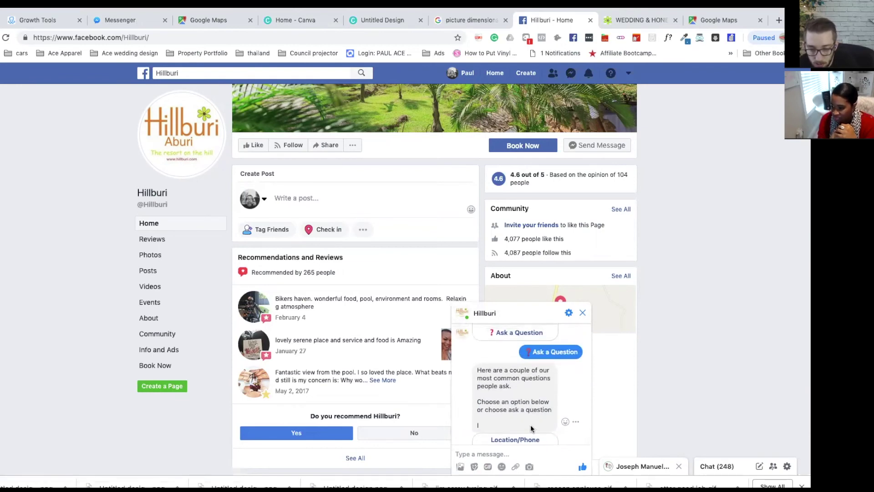
scroll(533, 427, down, 2)
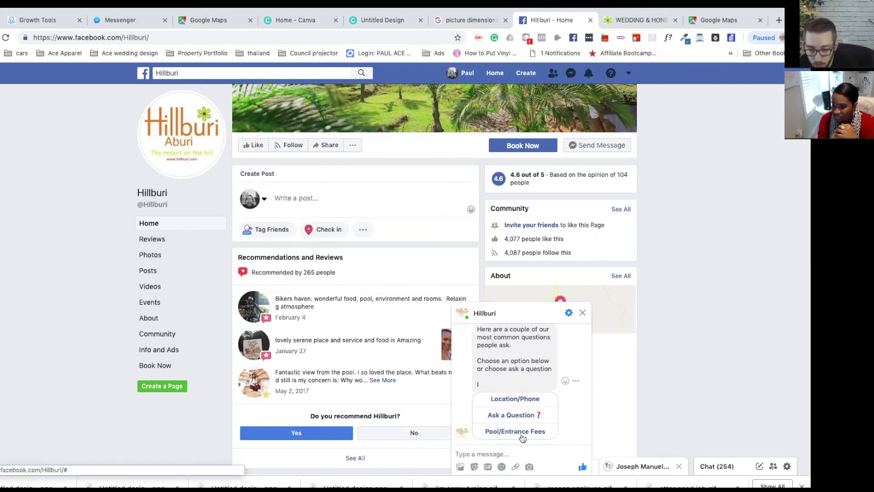
scroll(513, 418, down, 1)
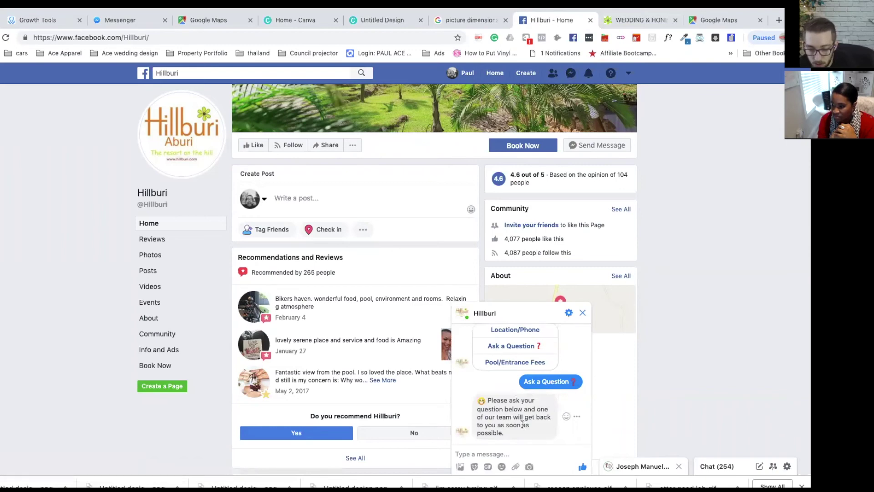
click(519, 363)
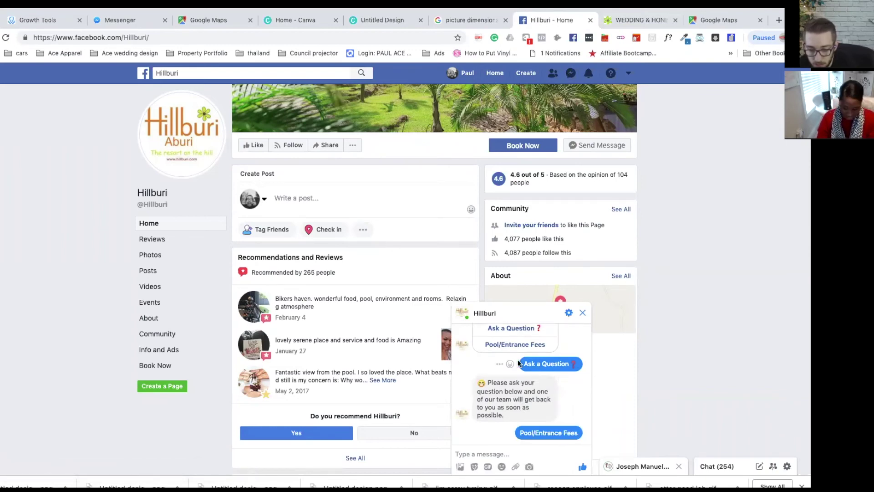
scroll(528, 401, up, 3)
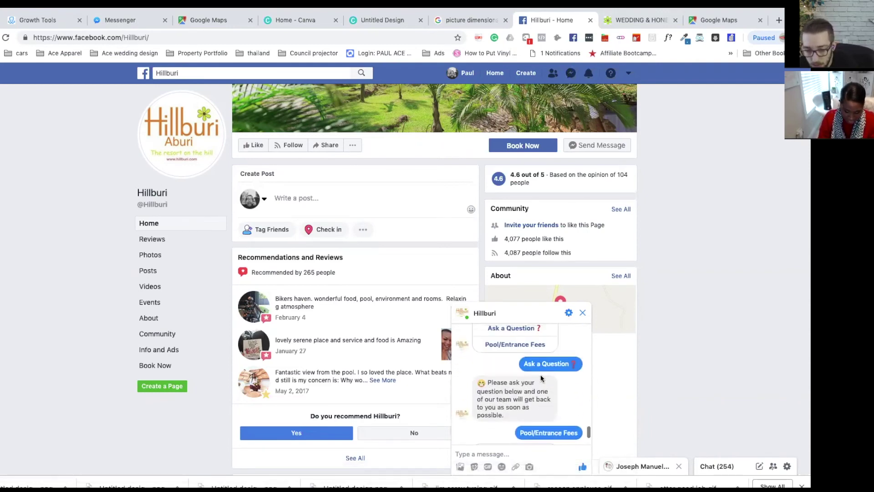
mouse_move(537, 434)
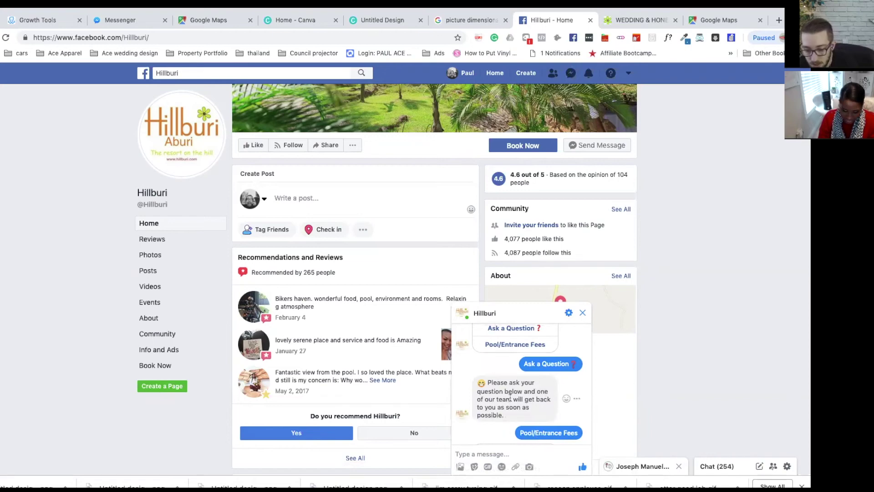
scroll(510, 396, down, 5)
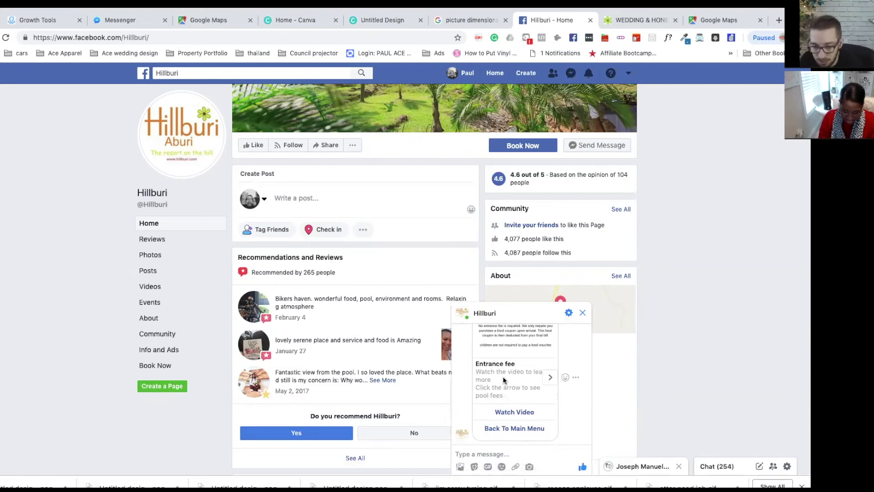
scroll(506, 382, up, 1)
scroll(513, 389, down, 1)
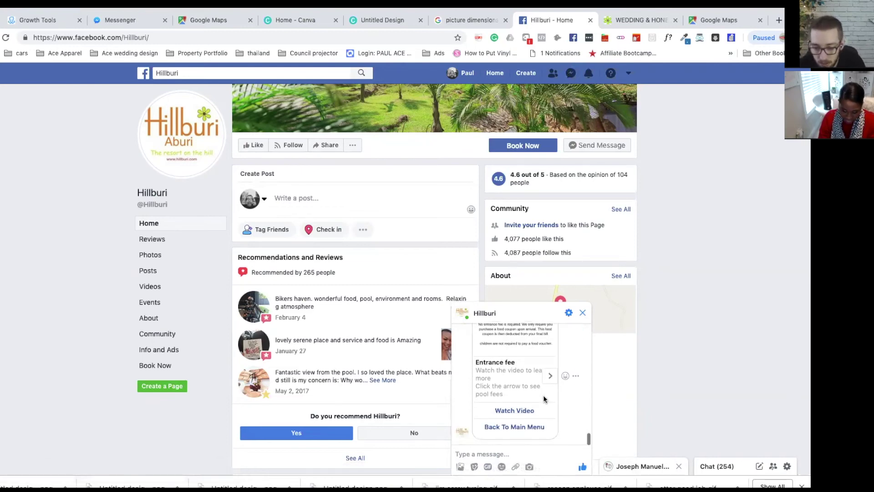
Step: Return to the bot's main menu and follow Weddings/Honeymoons through Ask a Question to the common questions menu's own Ask a Question option
click(523, 427)
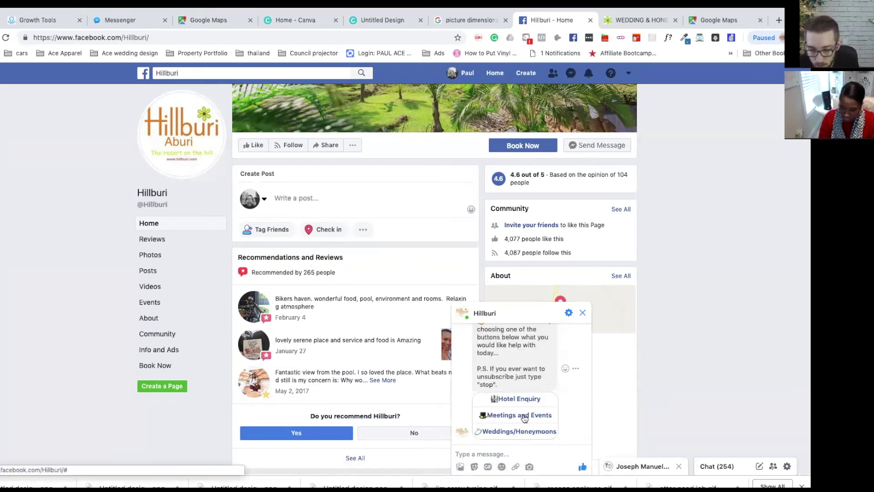
click(528, 434)
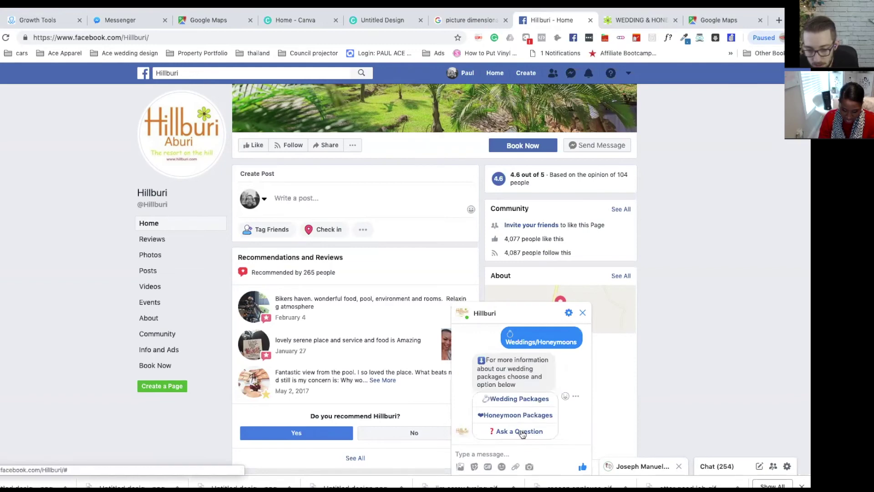
click(522, 431)
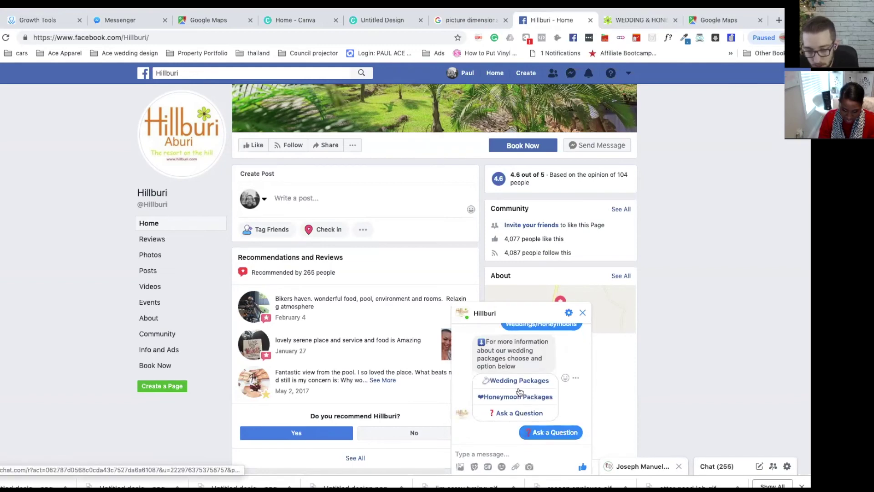
click(521, 416)
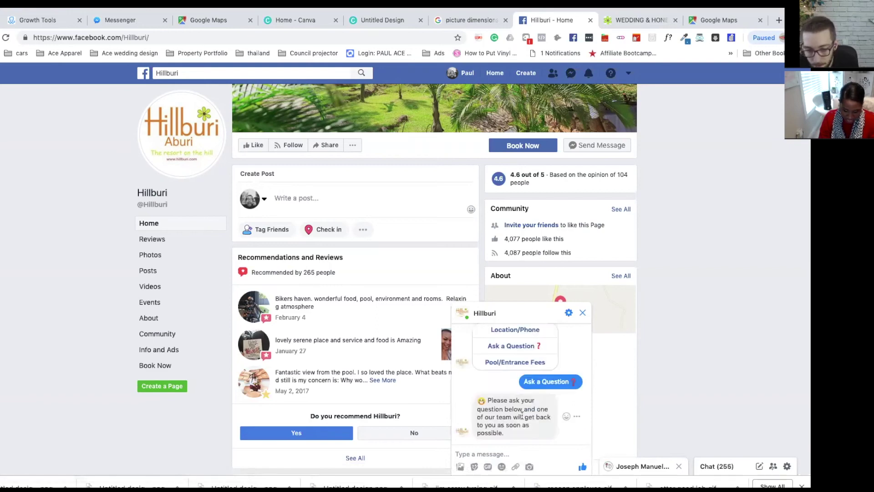
Step: Send the Hillburi bot a test question by name asking whether the recipient likes the bot
click(529, 451)
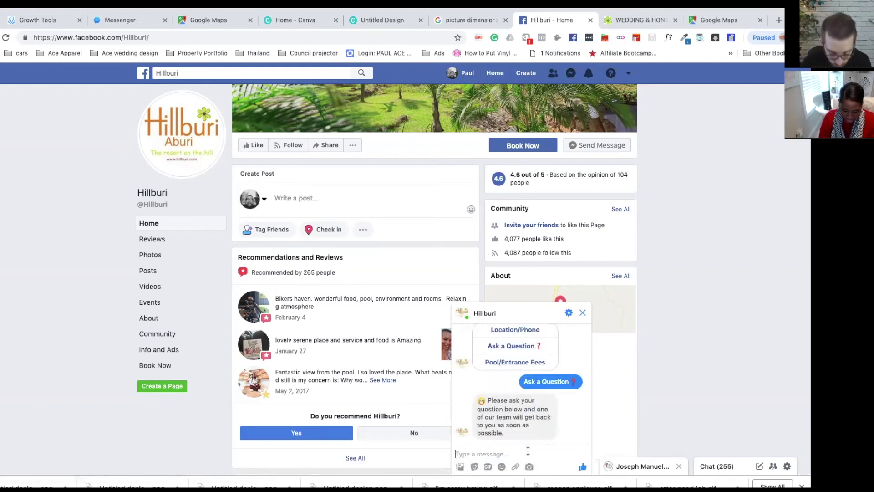
text(hey kim do)
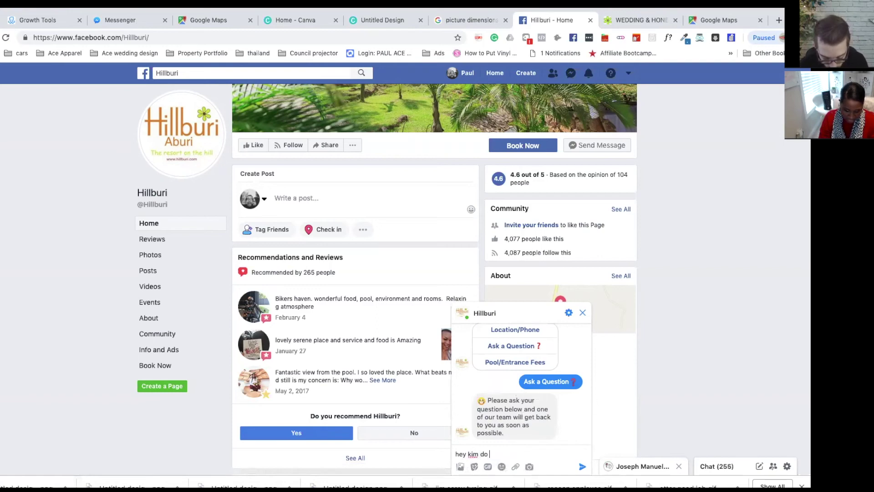
text( you like the)
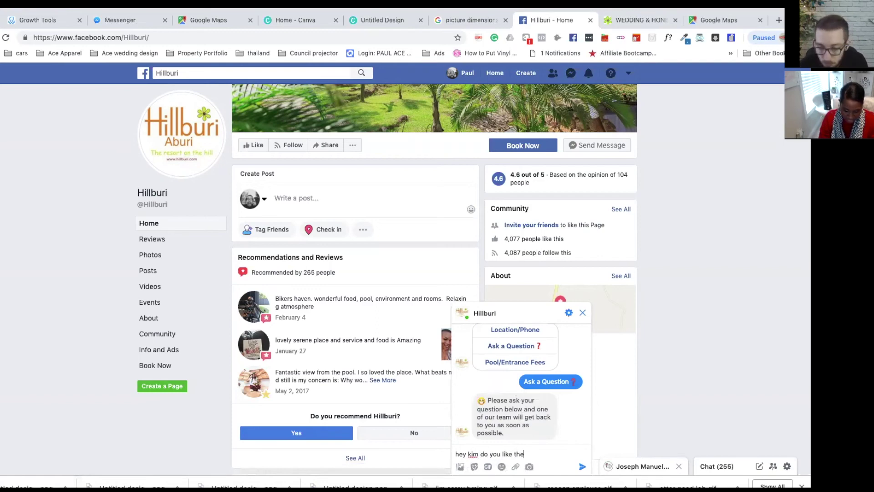
key(Return)
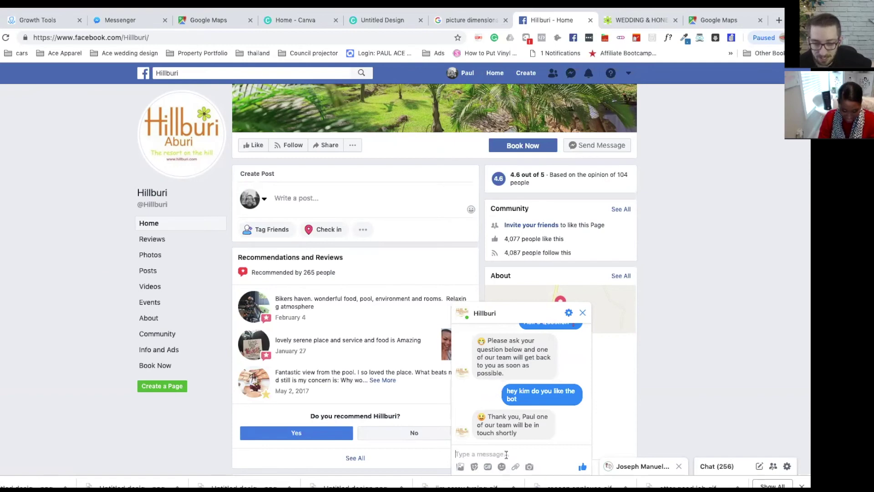
Step: Go back to the welcome menu in the chat and test Hotel Enquiry, followed by Room Reservation and See Prices
scroll(501, 410, up, 5)
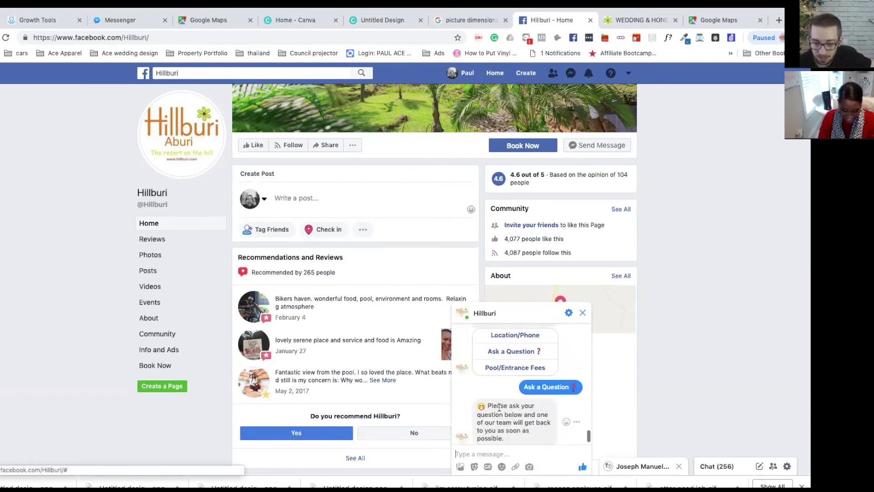
scroll(499, 407, up, 2)
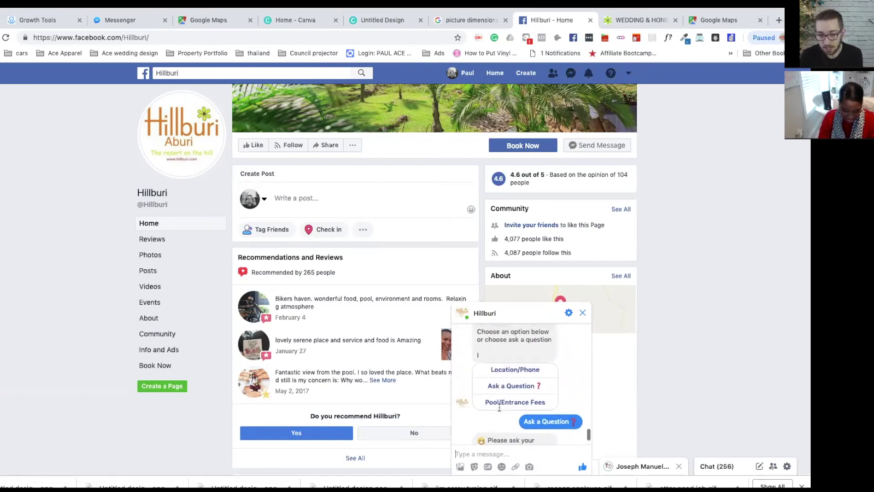
scroll(505, 405, up, 3)
scroll(505, 404, up, 1)
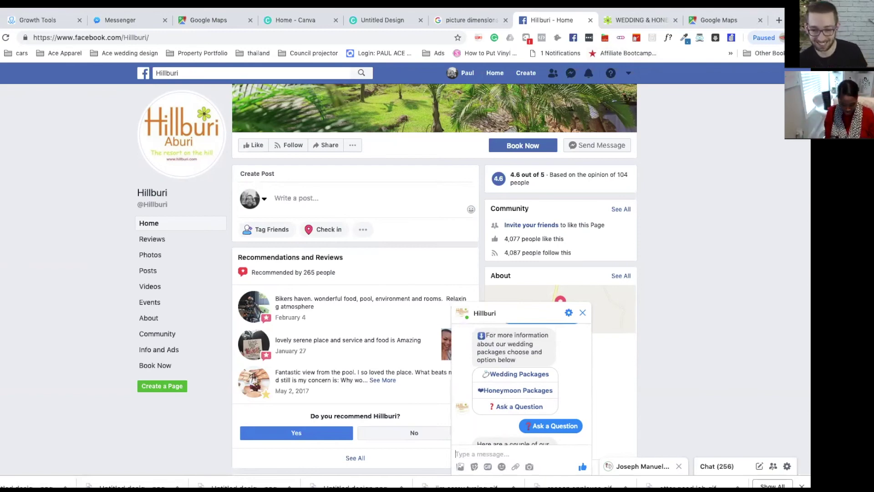
scroll(503, 370, down, 5)
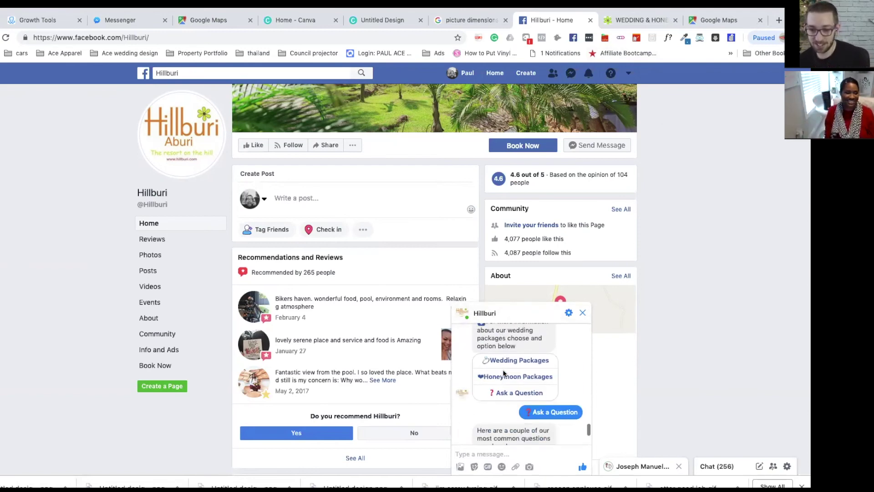
scroll(504, 375, up, 2)
scroll(508, 367, down, 3)
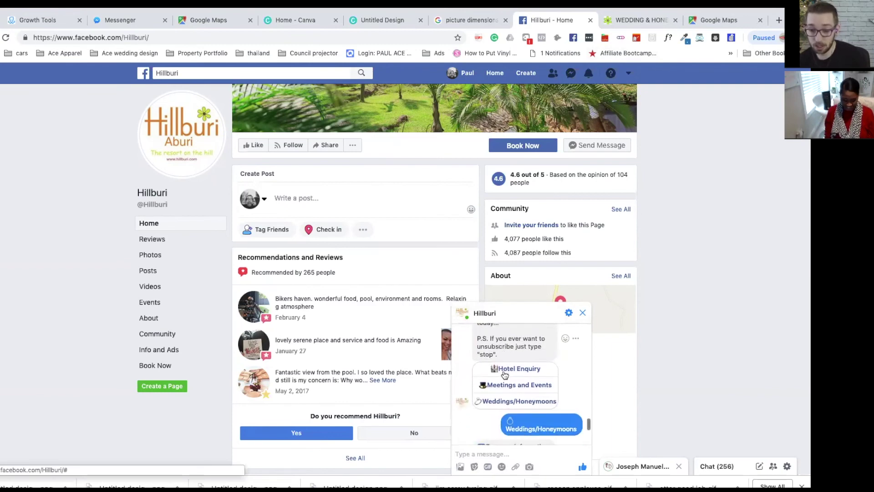
click(513, 369)
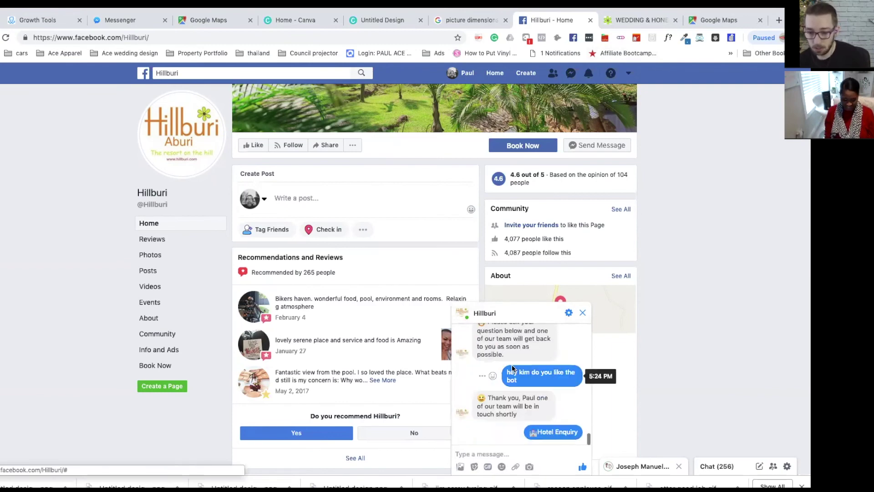
click(526, 400)
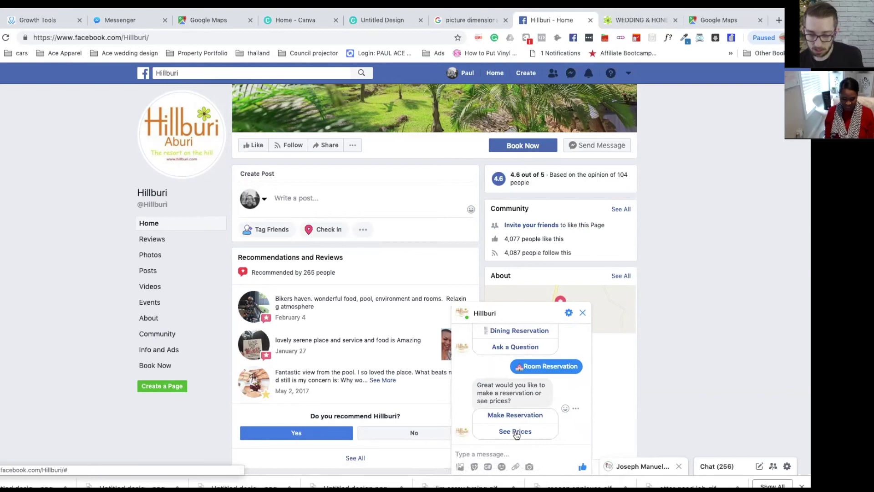
click(516, 433)
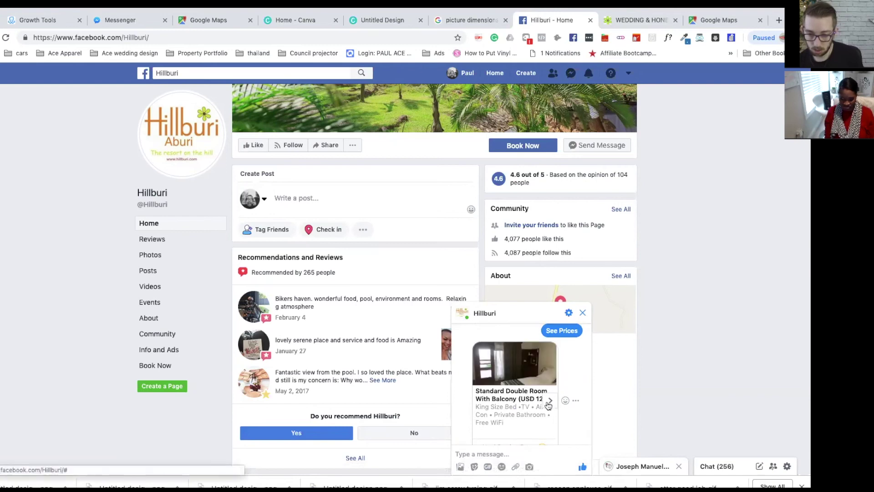
Step: Browse the room price cards in the bot's reply, checking each room's photo, description, price and booking option
click(550, 402)
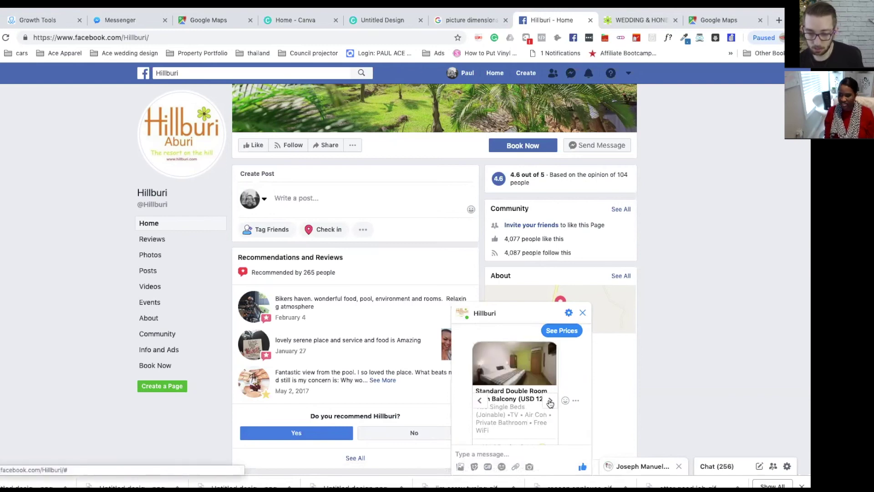
scroll(517, 419, down, 1)
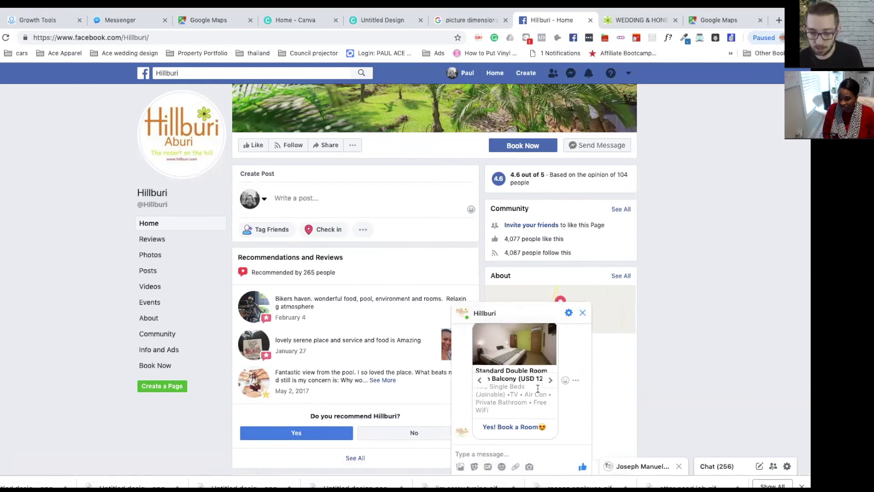
click(551, 382)
click(551, 382)
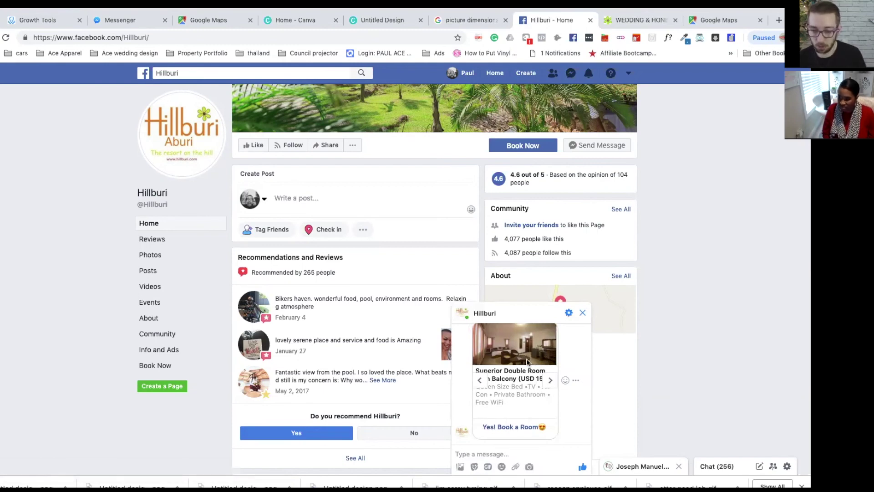
click(551, 380)
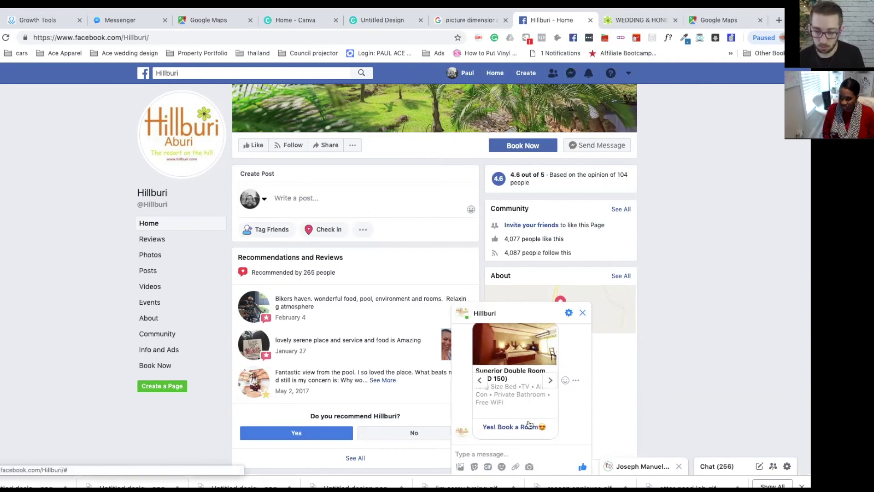
click(549, 381)
Step: Return to the hotel enquiry menu, try its Dining Reservation option and look back through the earlier conversation
scroll(538, 385, up, 3)
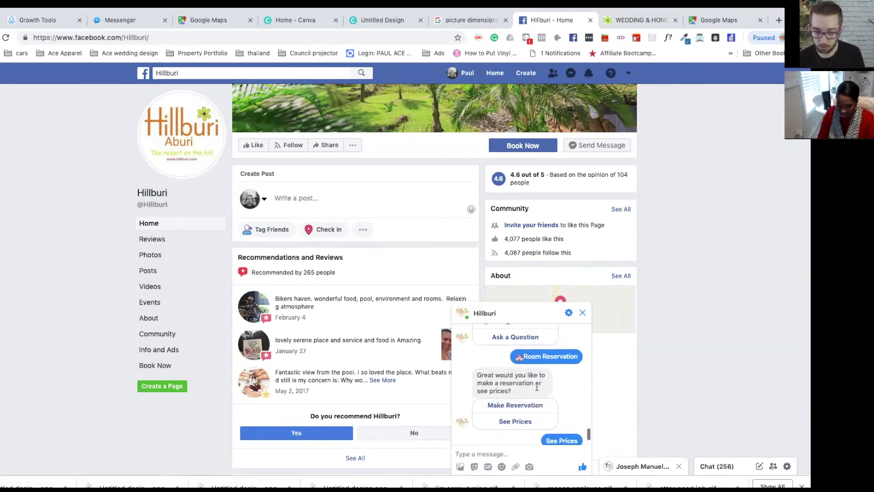
scroll(534, 385, up, 5)
scroll(521, 379, down, 3)
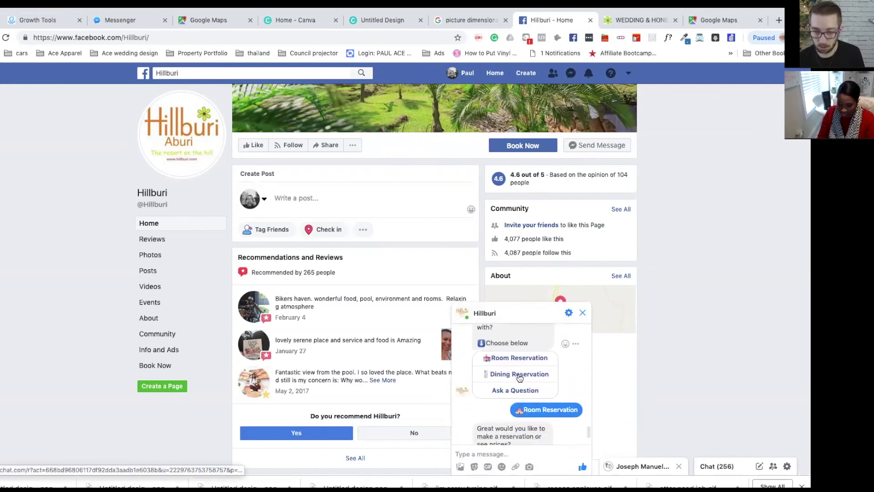
click(519, 377)
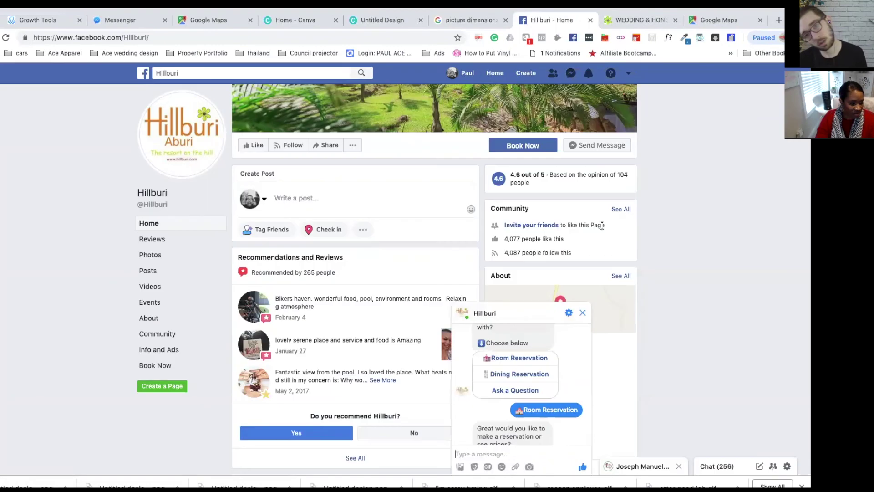
scroll(552, 378, up, 6)
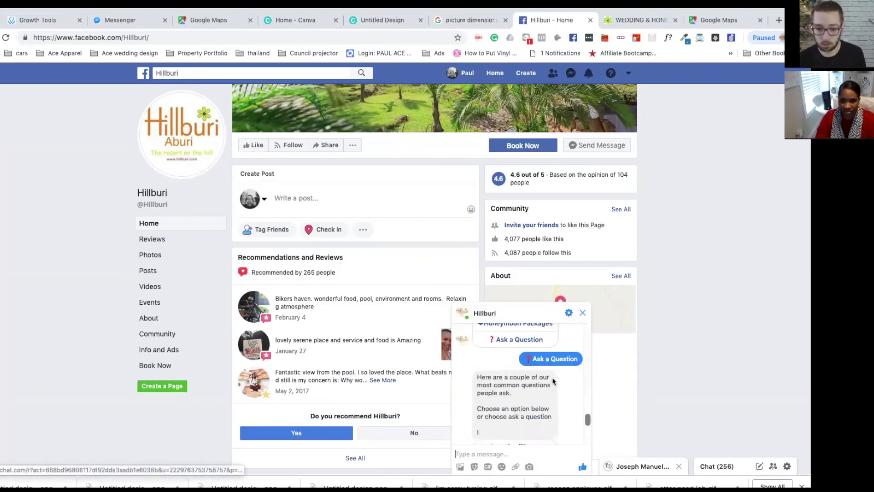